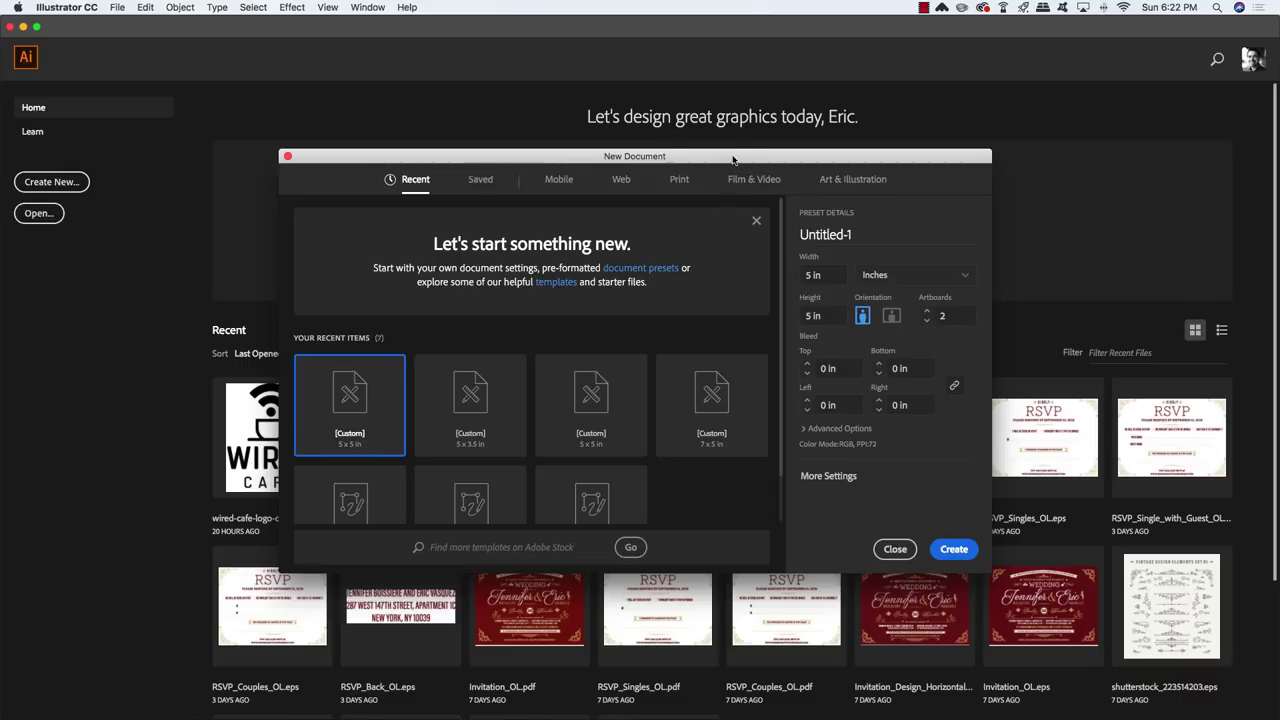
Create a 5 x 5 in document named wired-cafe-logo-design with 1 artboard.
left_click_drag(733, 160, 709, 162)
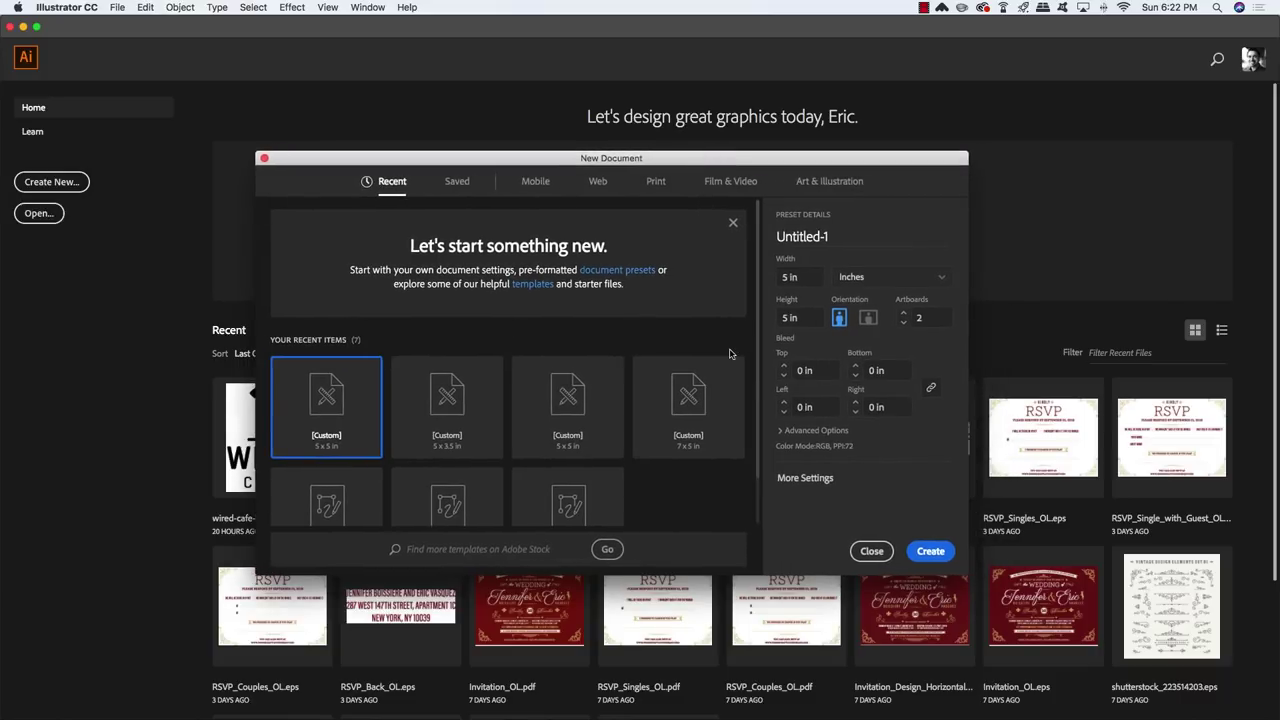
left_click(842, 236)
triple_click(843, 236)
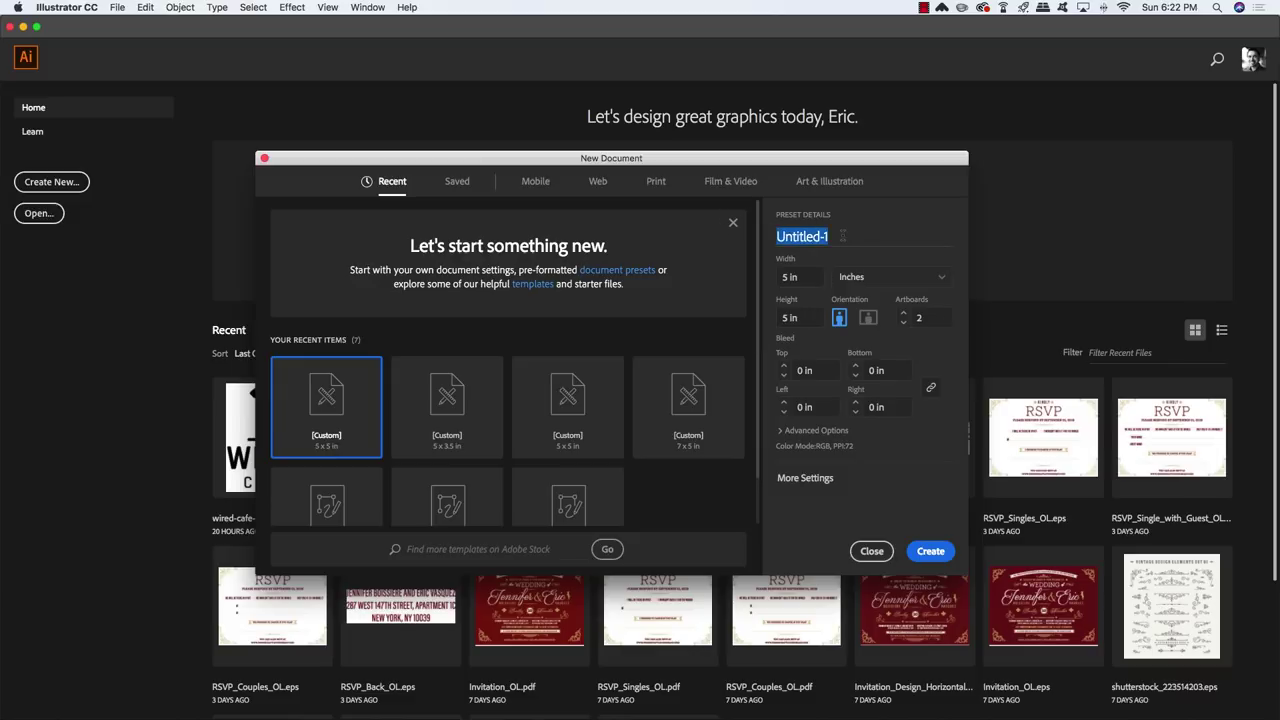
type("wired")
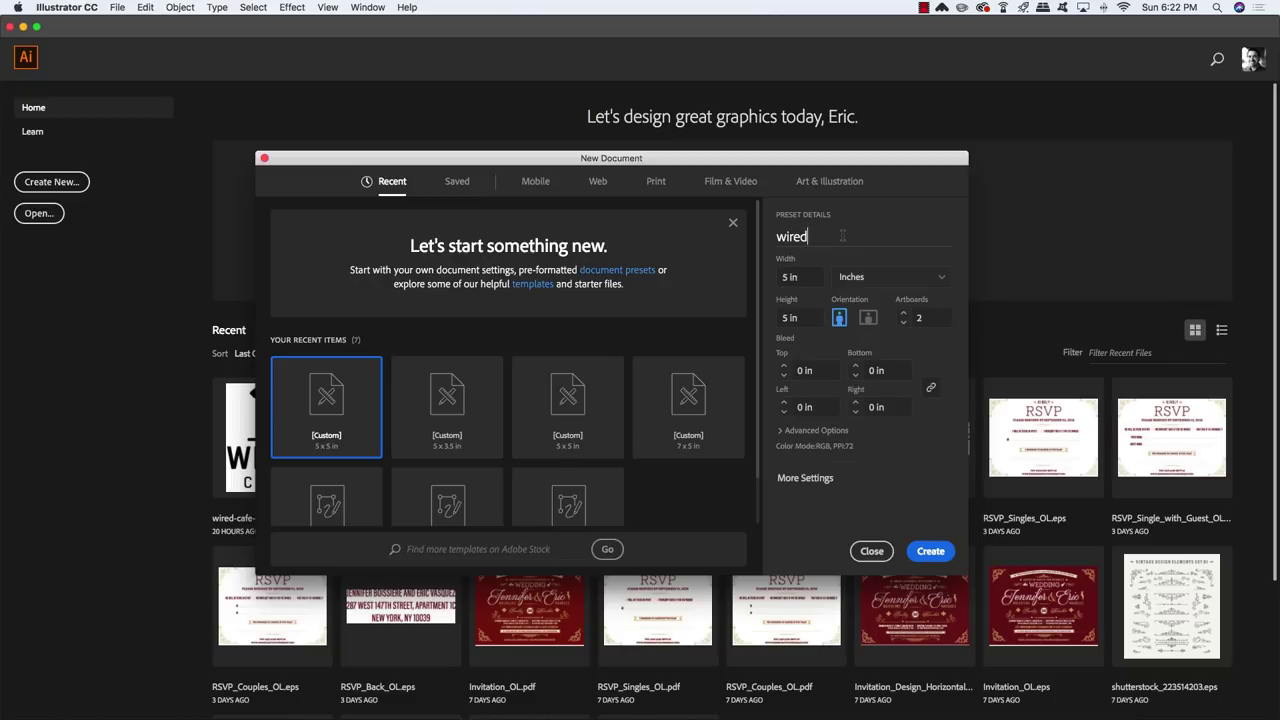
type("-cafe-logo-design")
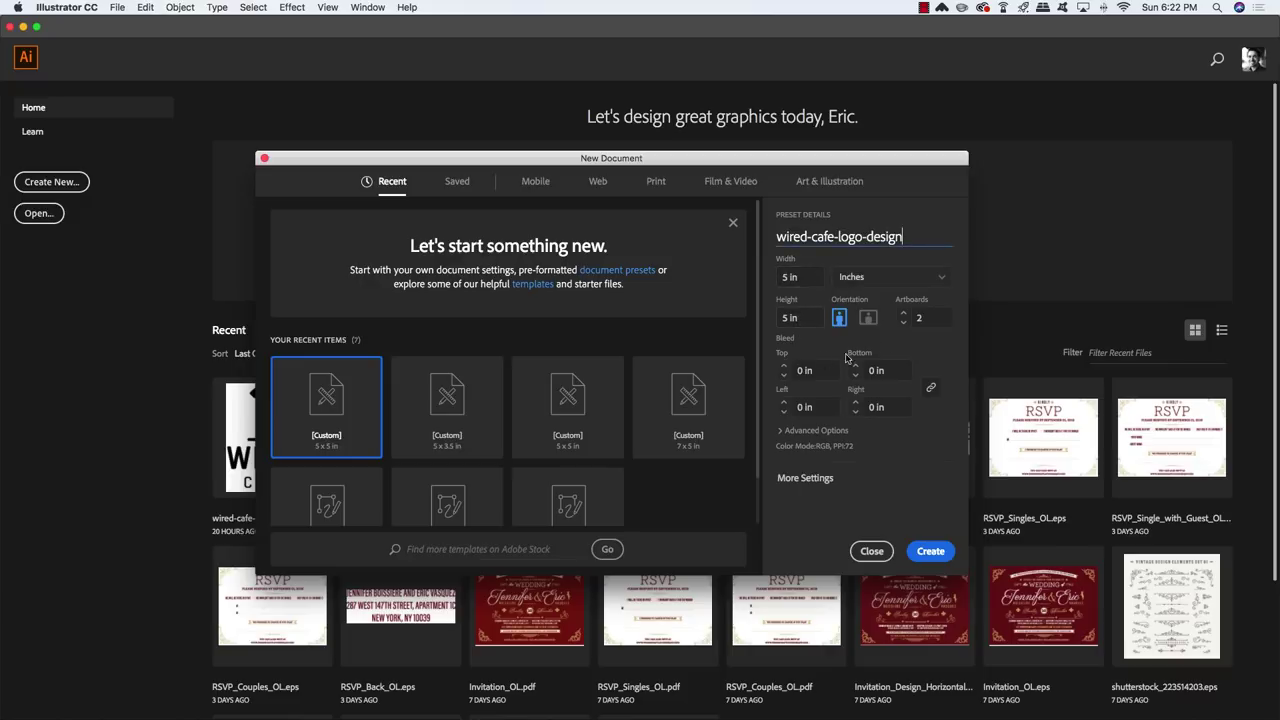
left_click(926, 318)
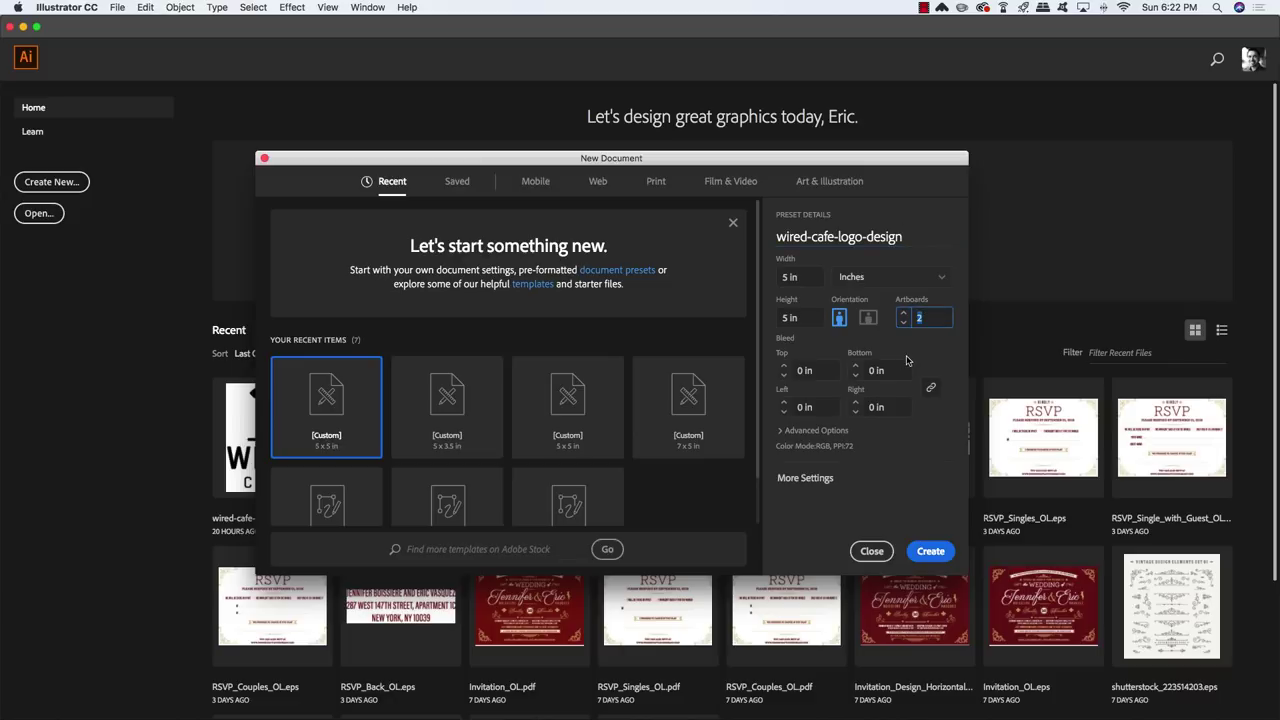
type("1")
left_click(931, 551)
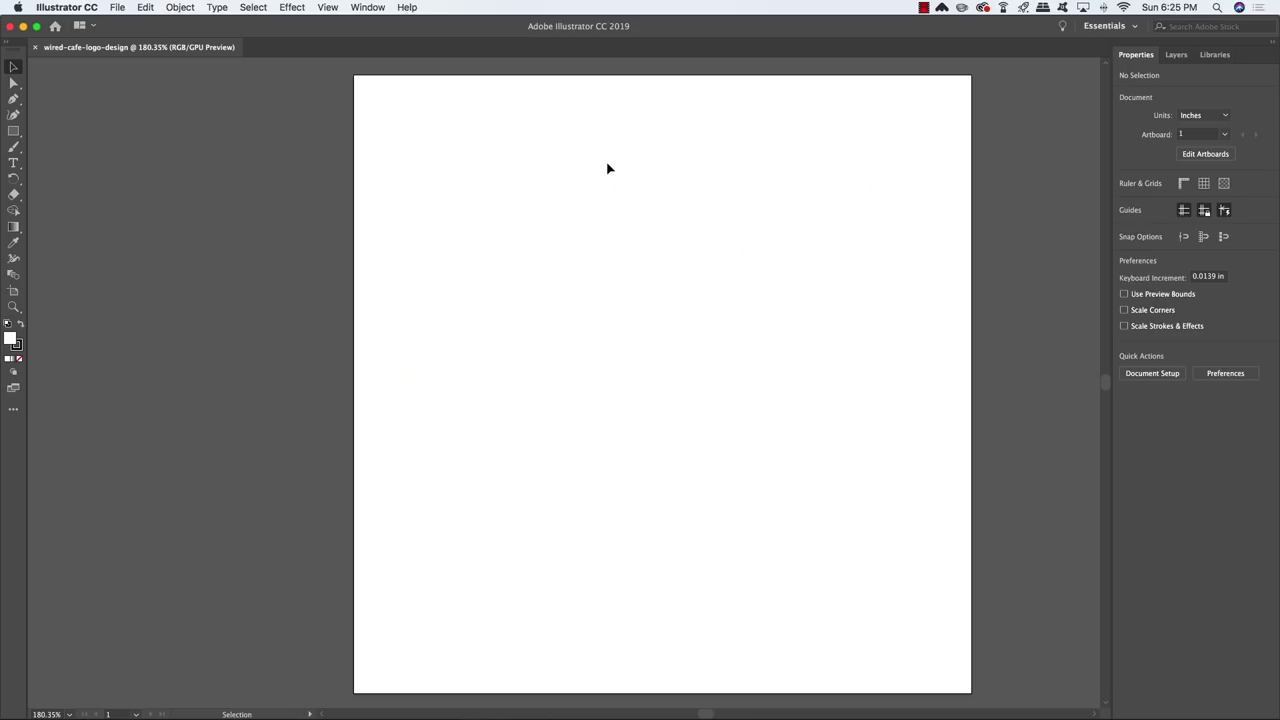
Draw a straight horizontal line about 3.09 in long with the Pen tool near the artboard's lower edge, using no fill.
key("p")
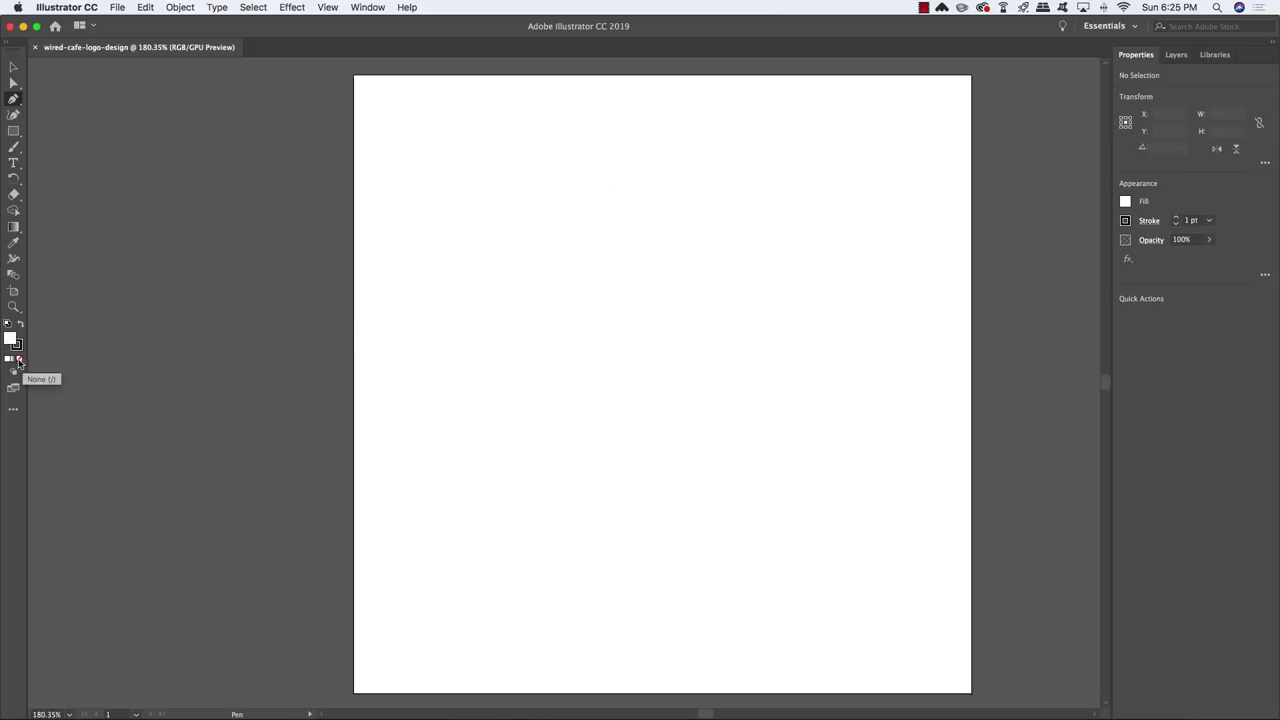
left_click(19, 362)
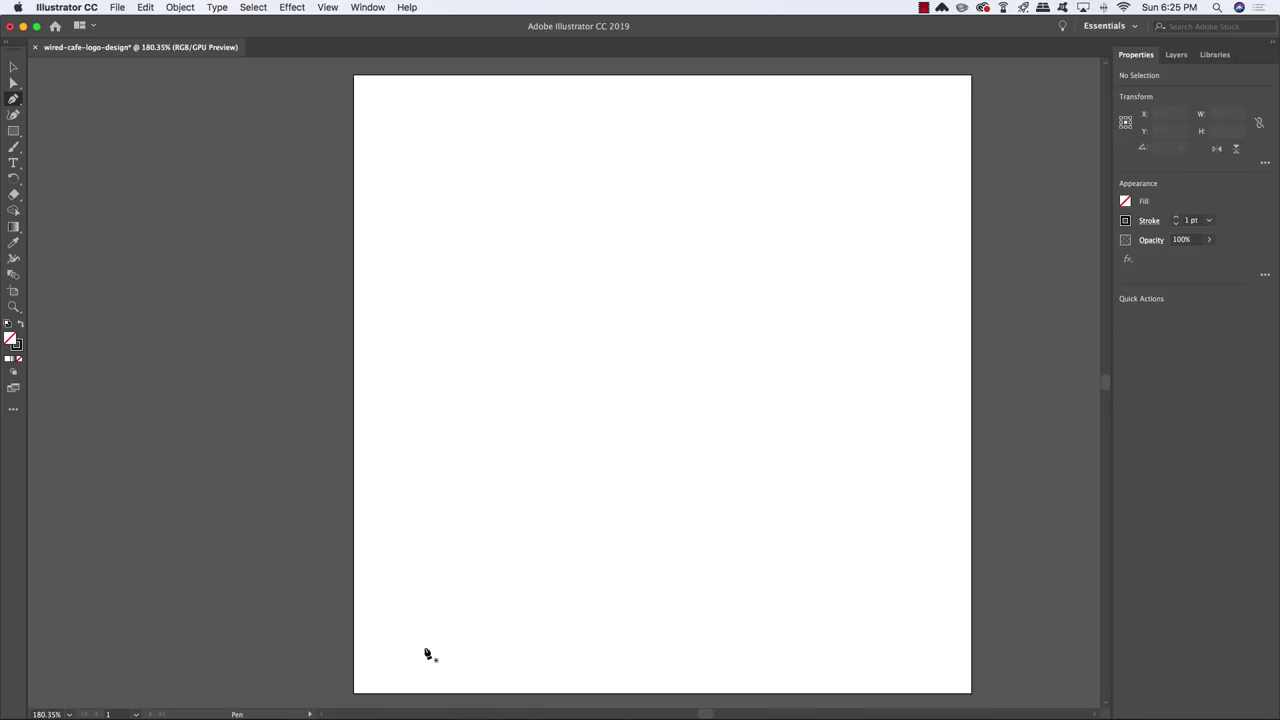
left_click(413, 590)
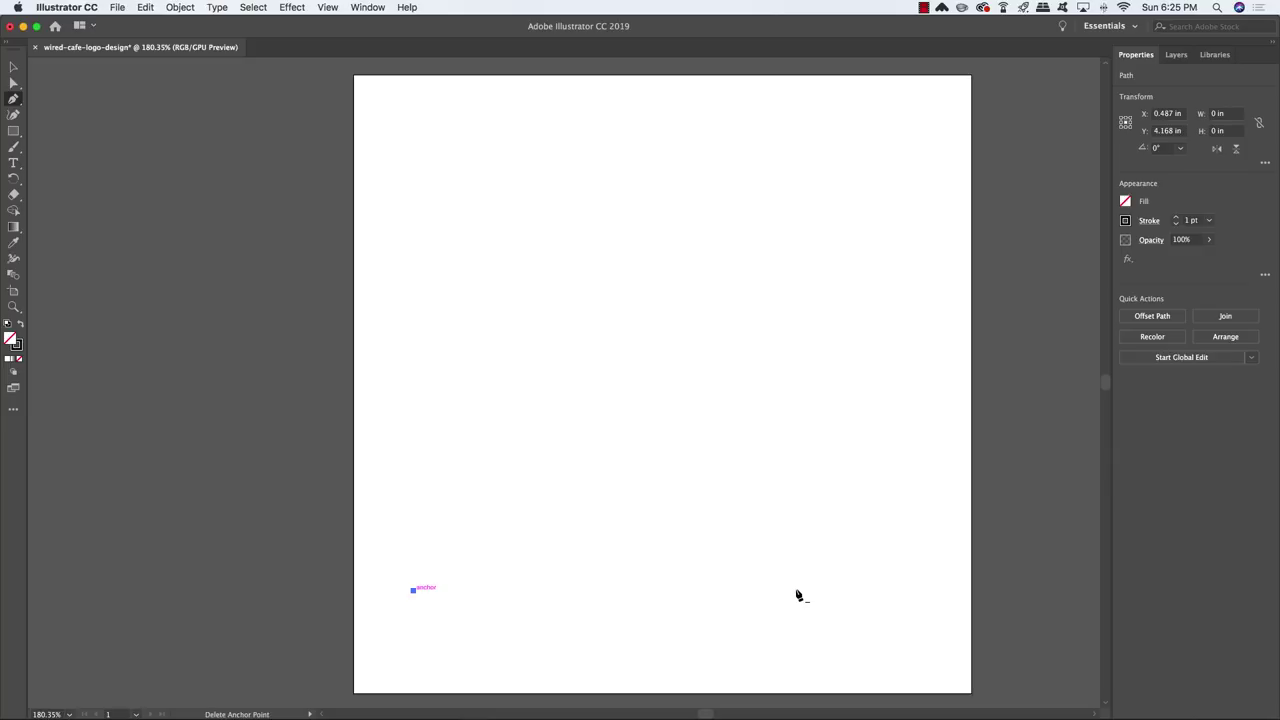
left_click(797, 591, "shift")
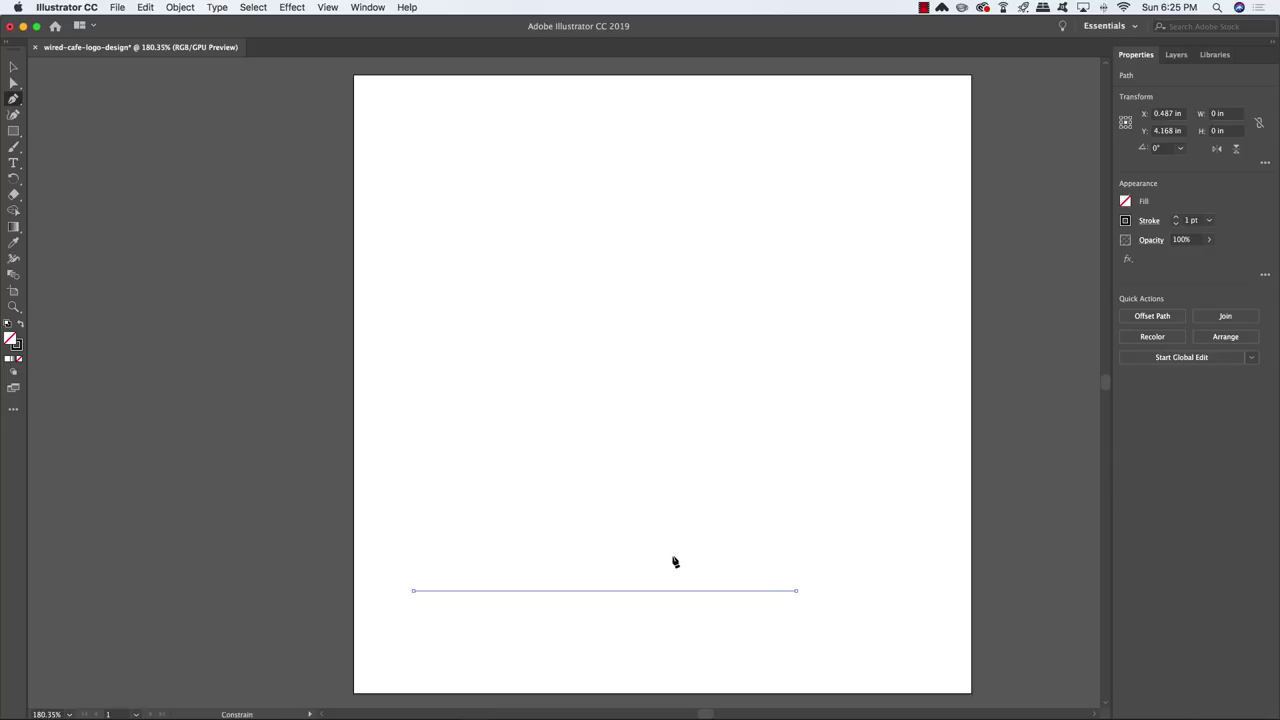
key("v")
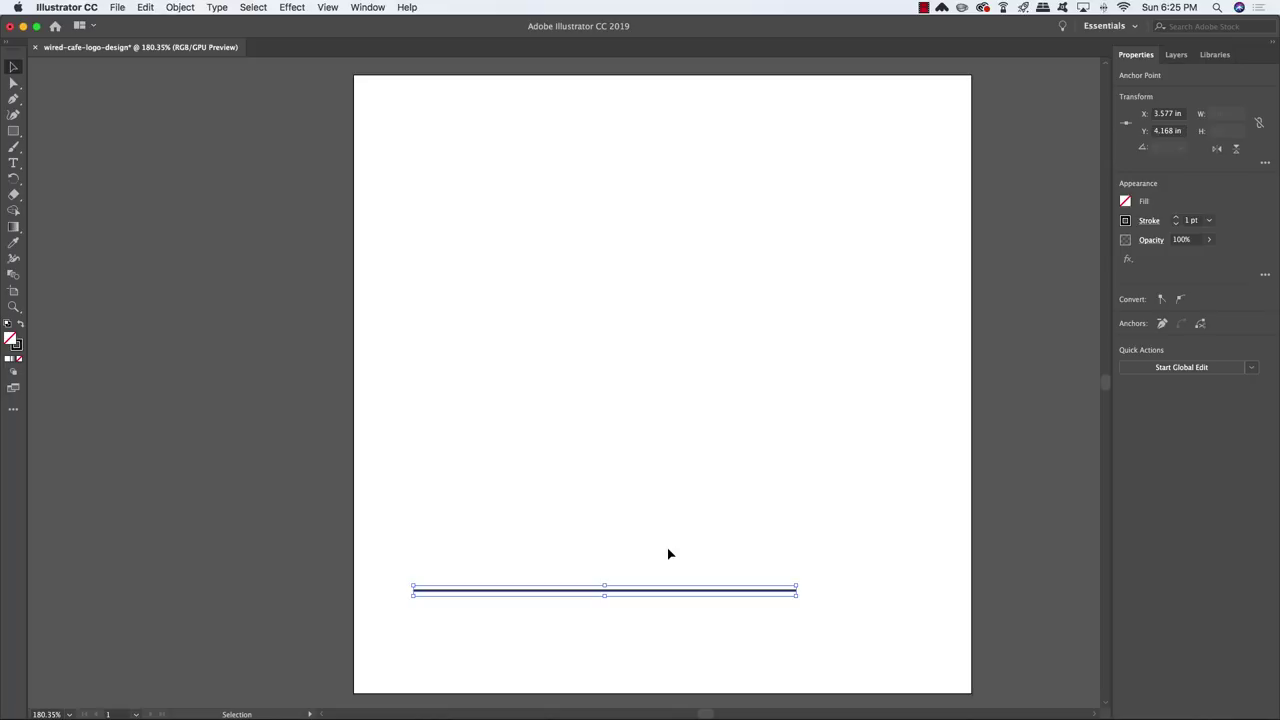
left_click(660, 551)
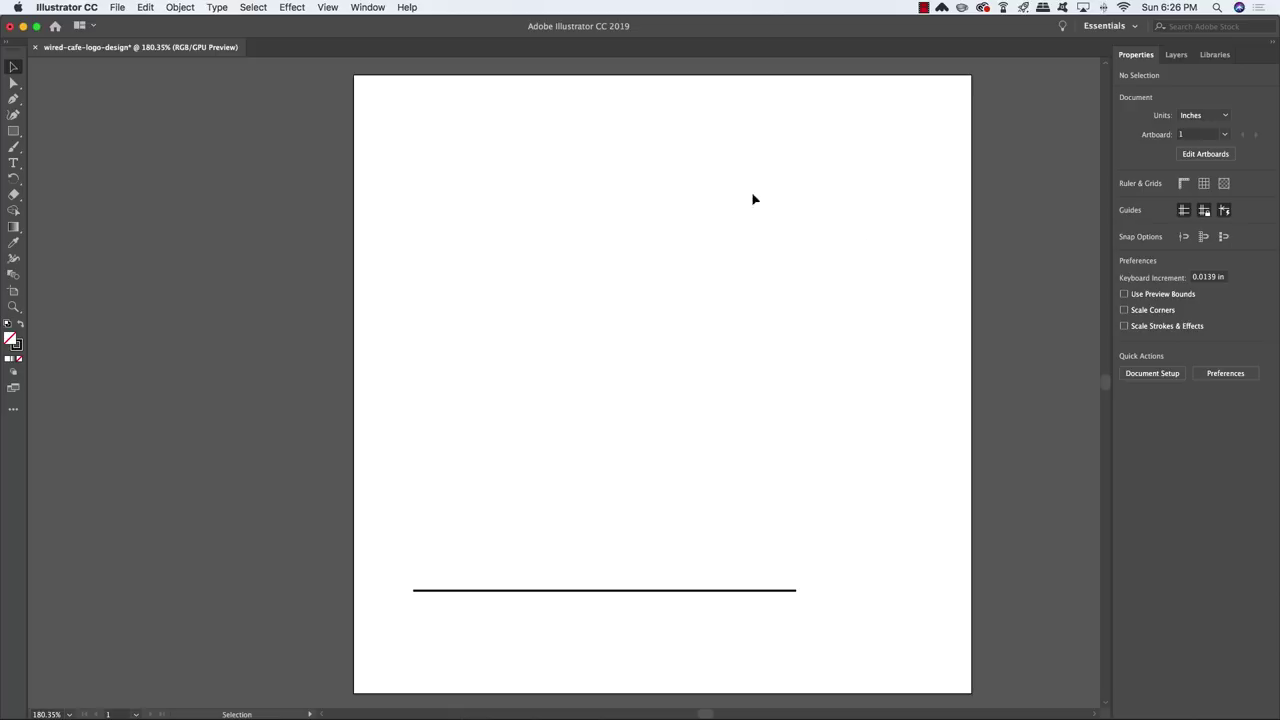
Select the horizontal line and show the full set of stroke options for it.
left_click(366, 7)
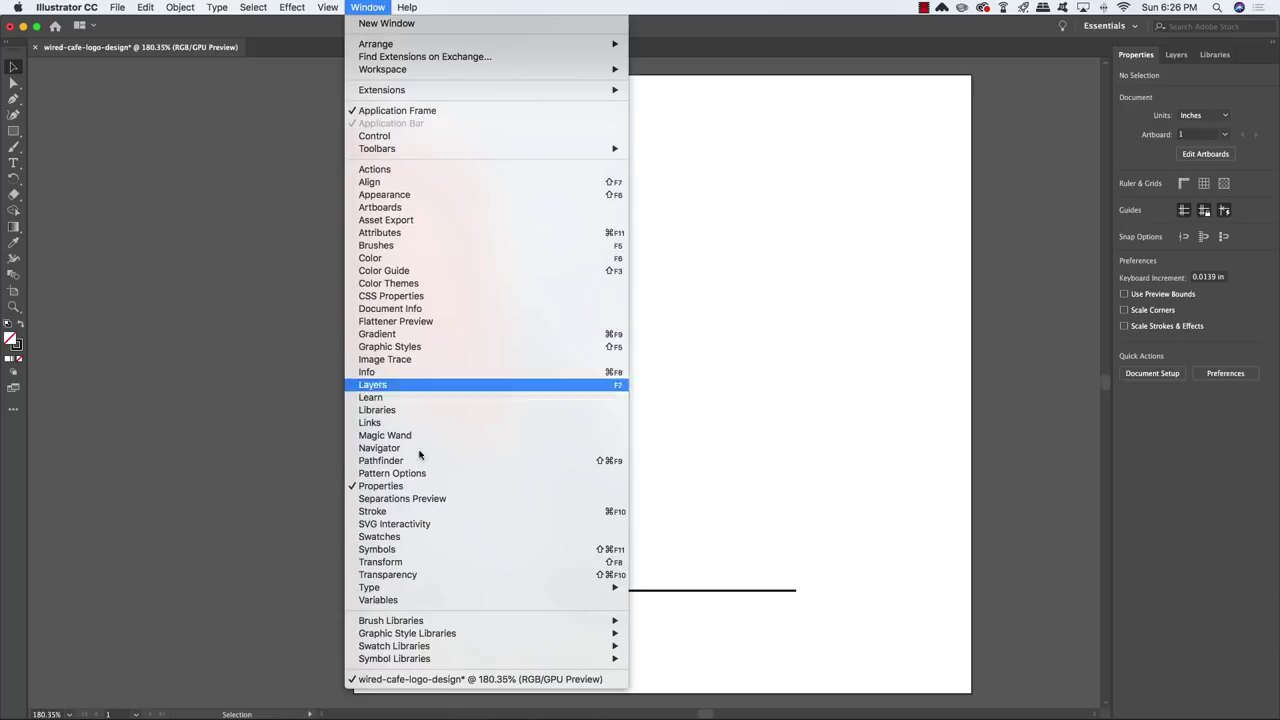
left_click(425, 511)
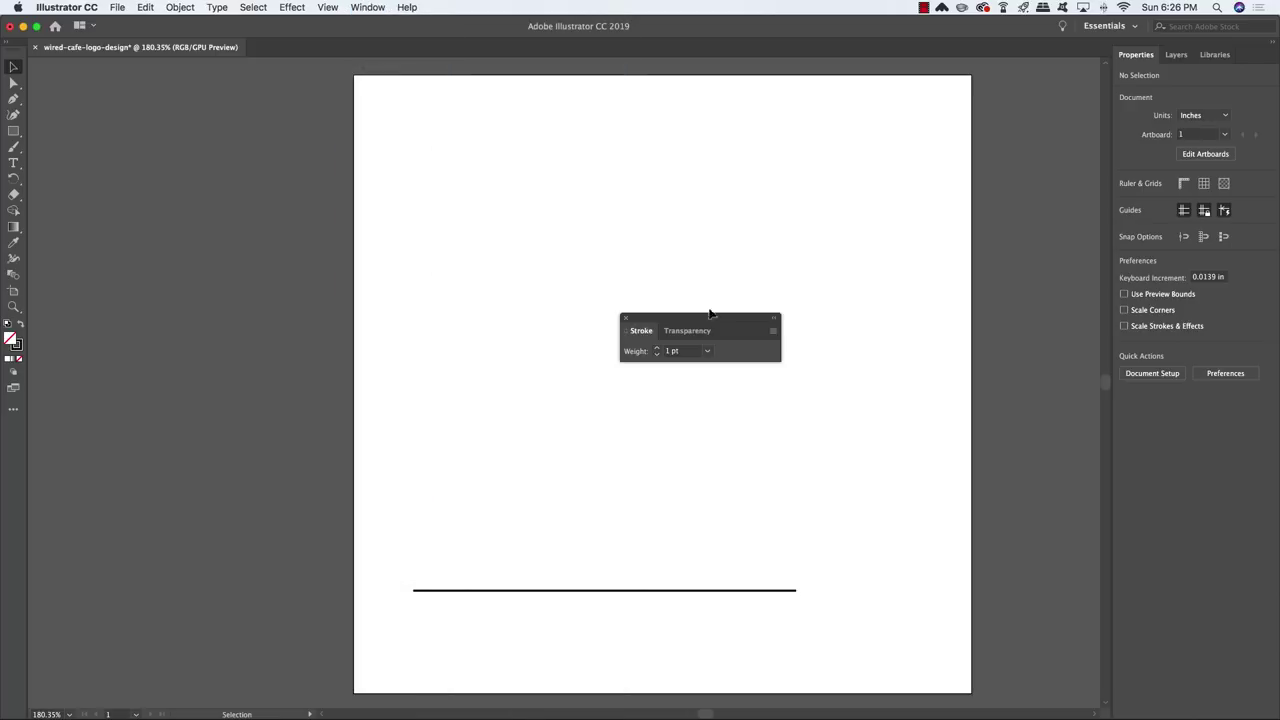
left_click_drag(710, 318, 643, 243)
left_click_drag(645, 420, 614, 609)
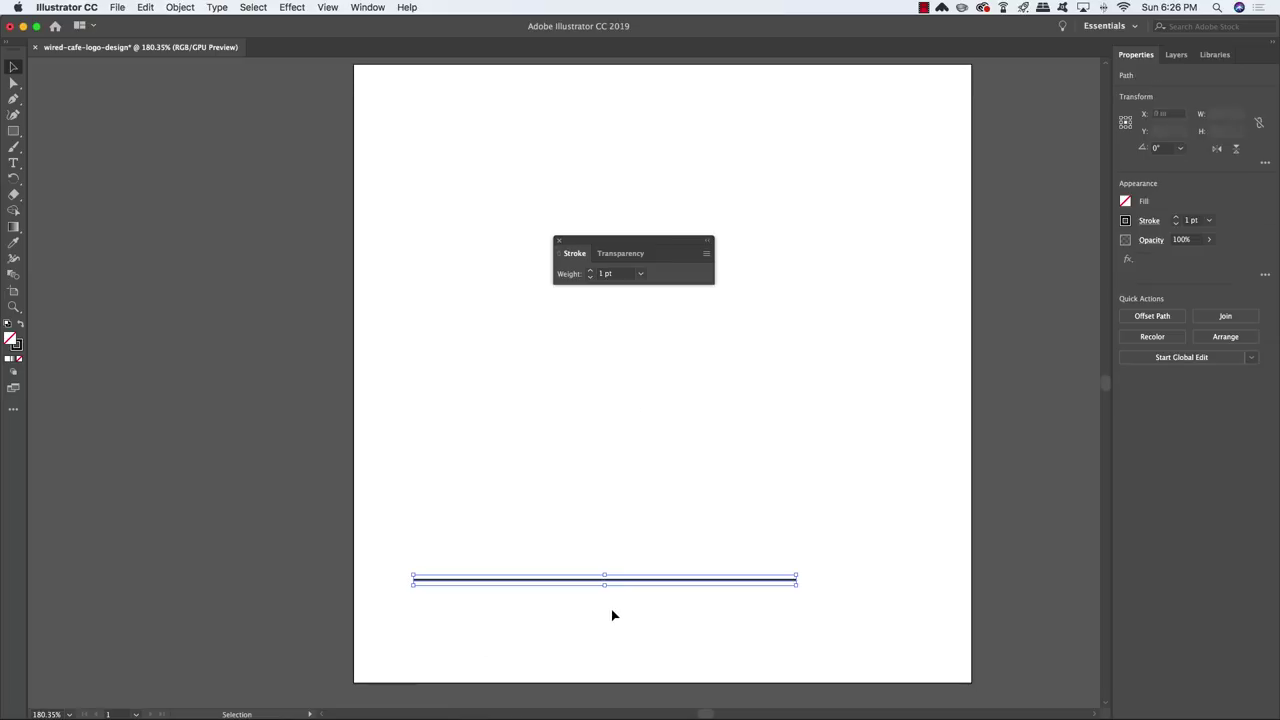
left_click(707, 257)
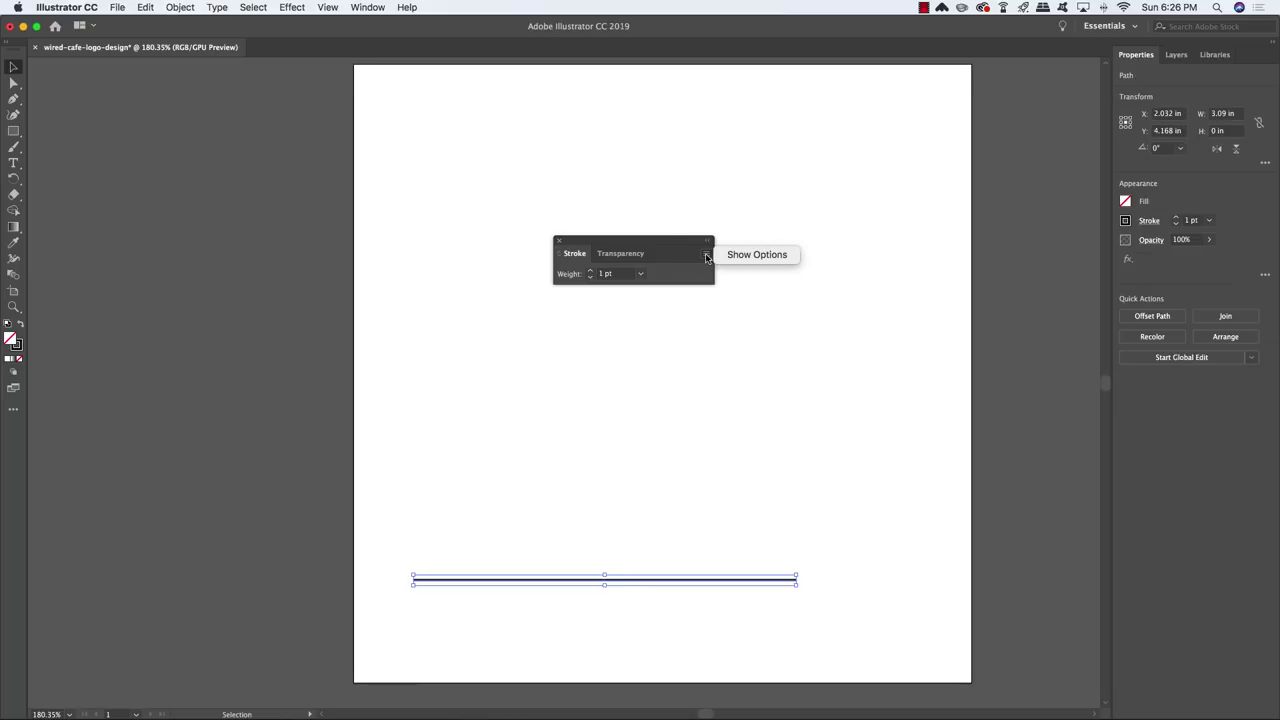
left_click(731, 256)
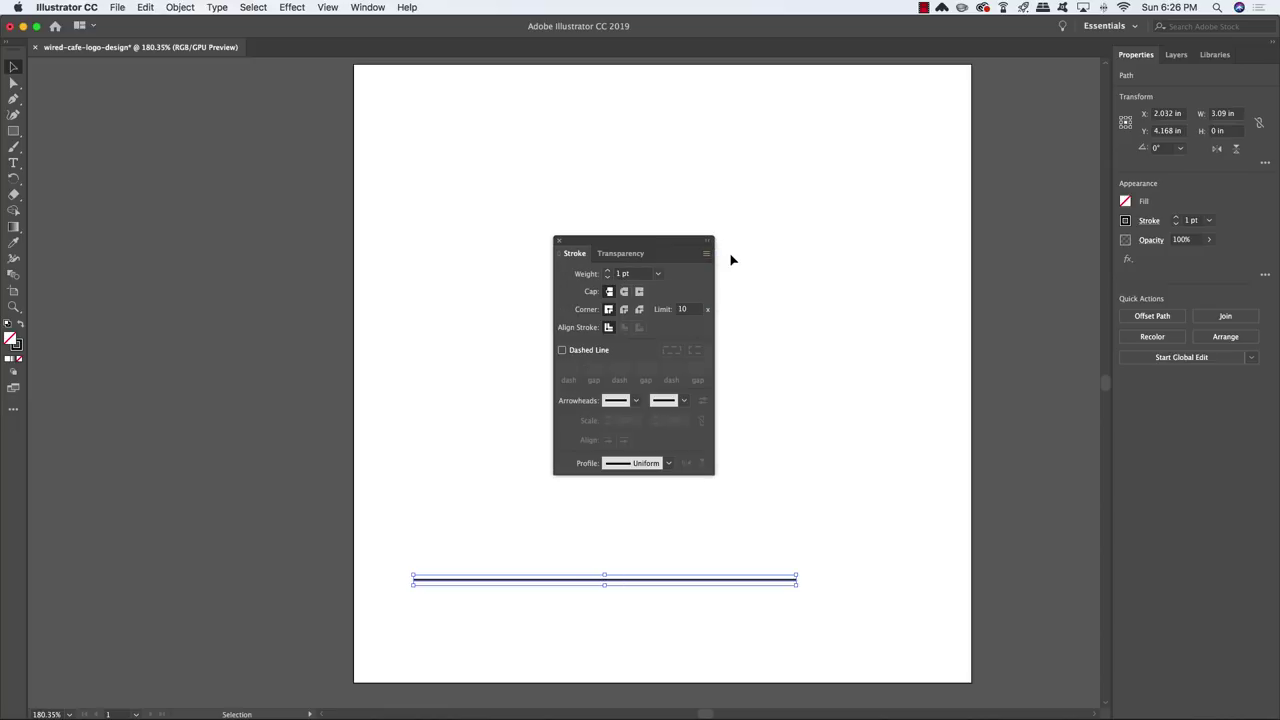
Set the line's stroke weight to 18 pt with a round cap and round join corners.
left_click(658, 274)
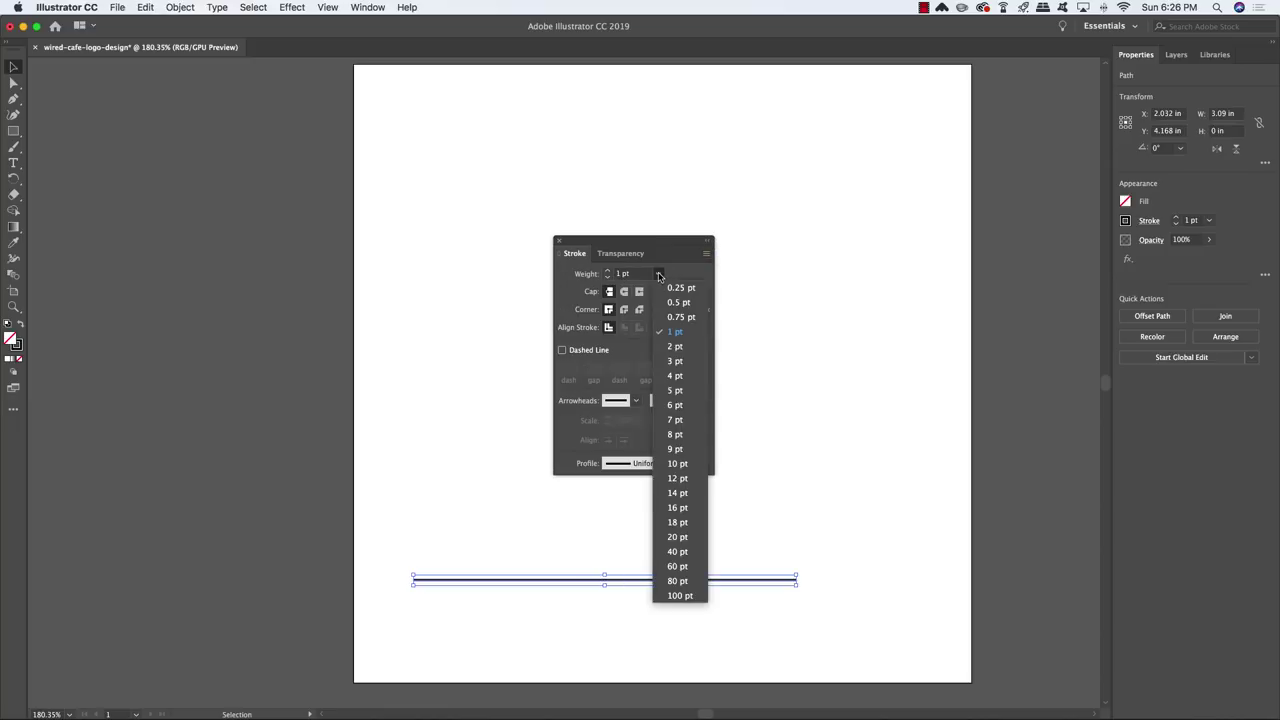
left_click(677, 522)
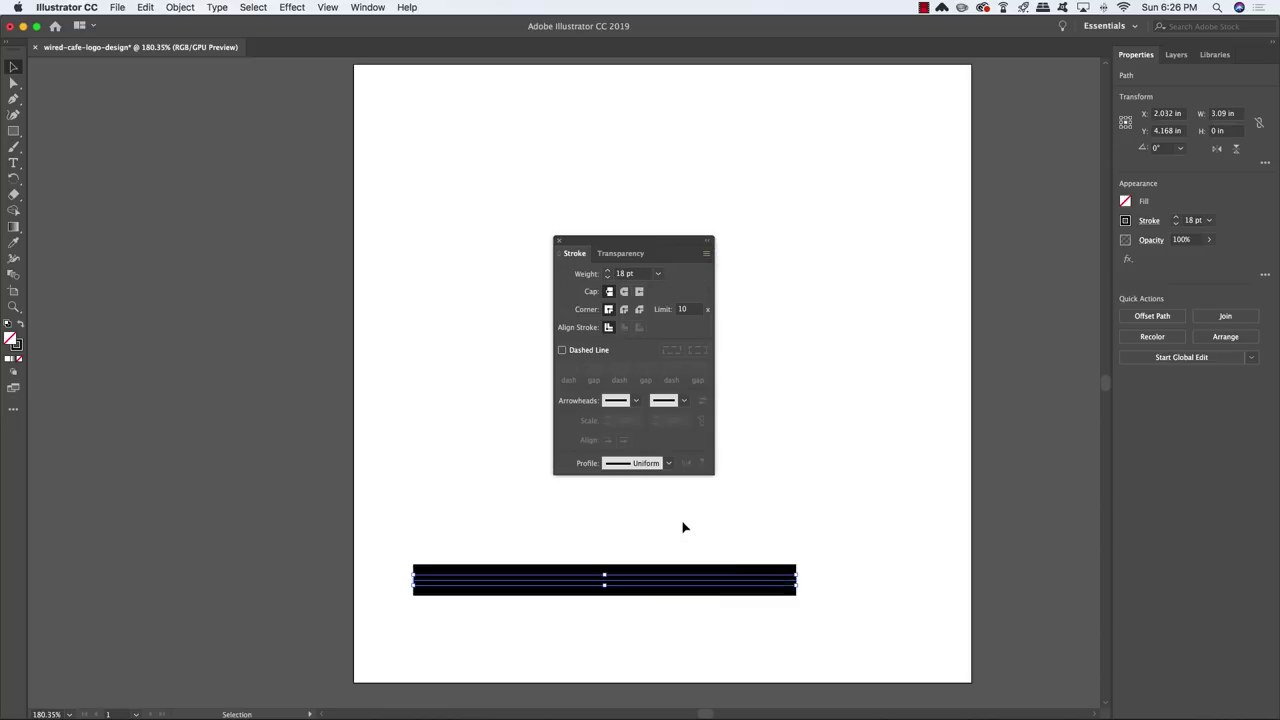
left_click(626, 293)
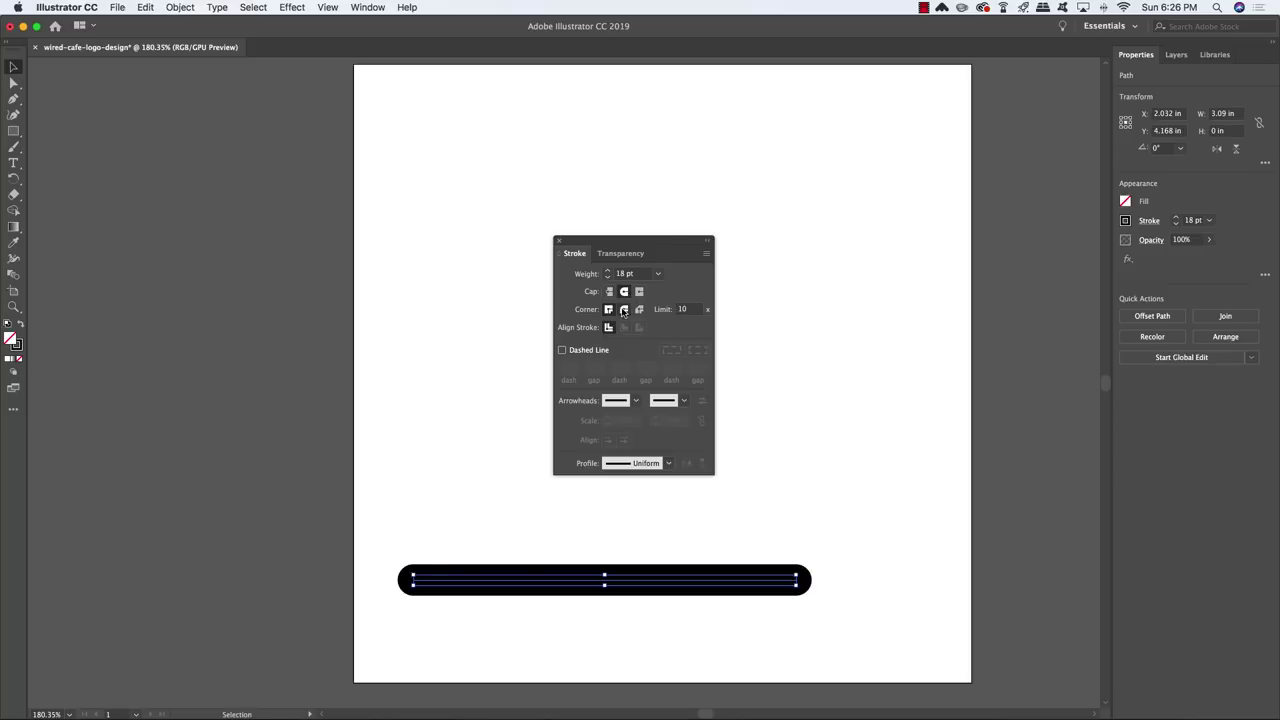
left_click(624, 311)
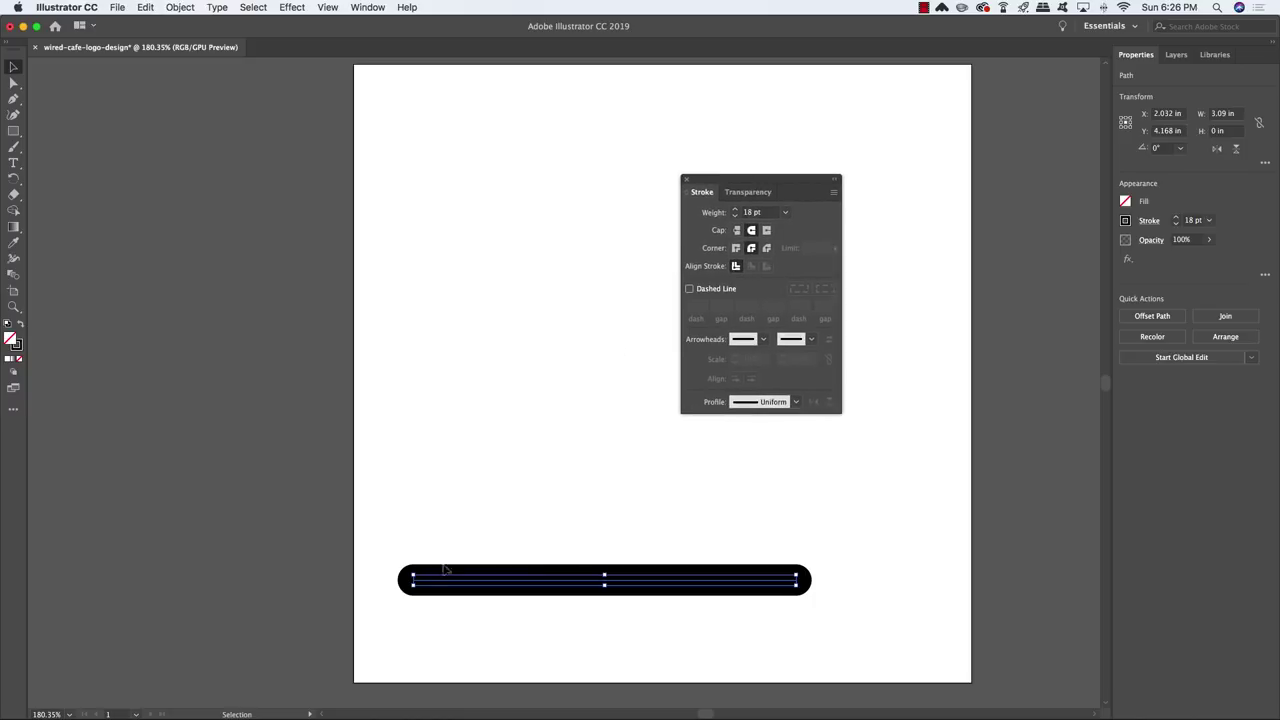
left_click(364, 564)
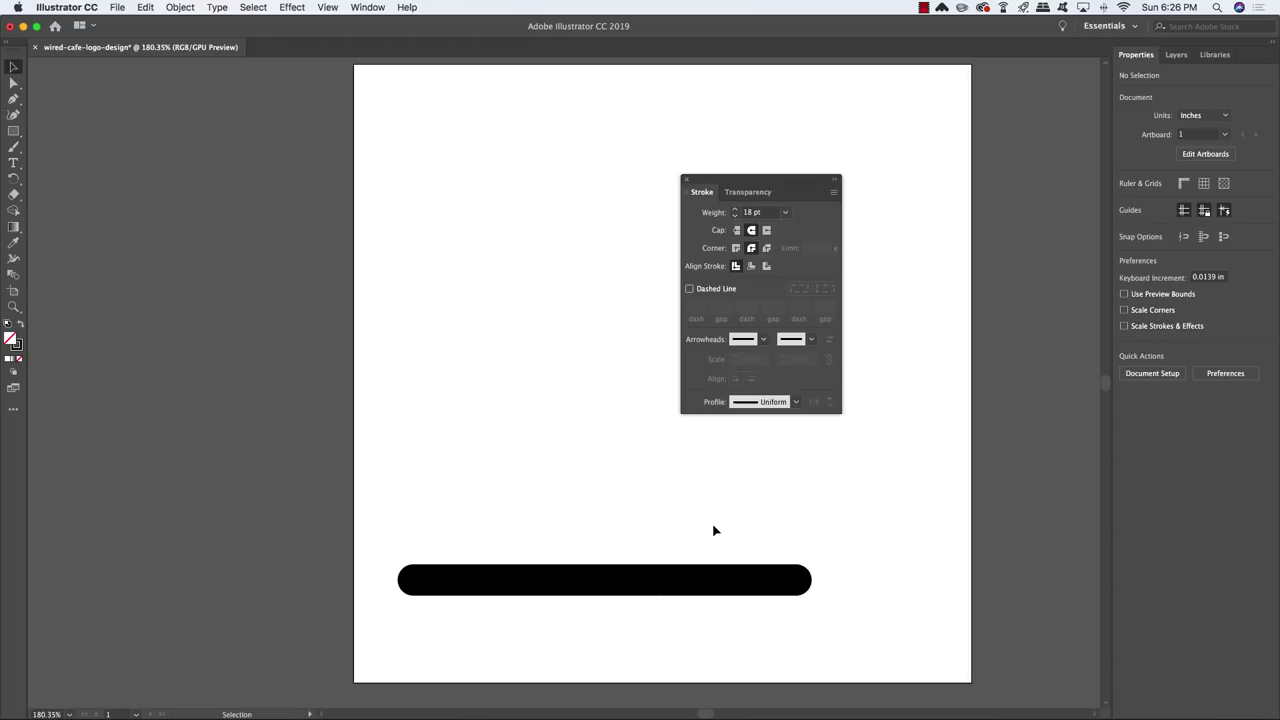
Draw a curved Pen path rising from the thick line as the cup's lower-left side, undoing the trial curve segment after it.
left_click_drag(731, 180, 935, 251)
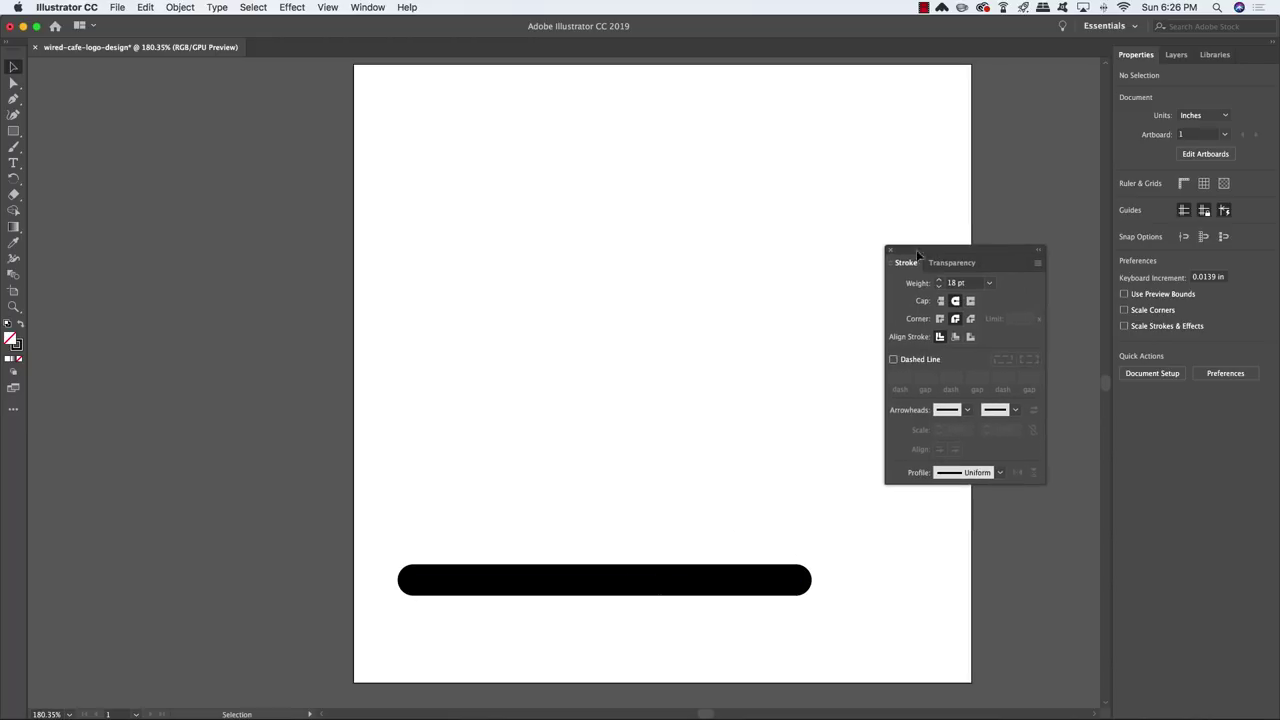
key("p")
left_click(501, 374)
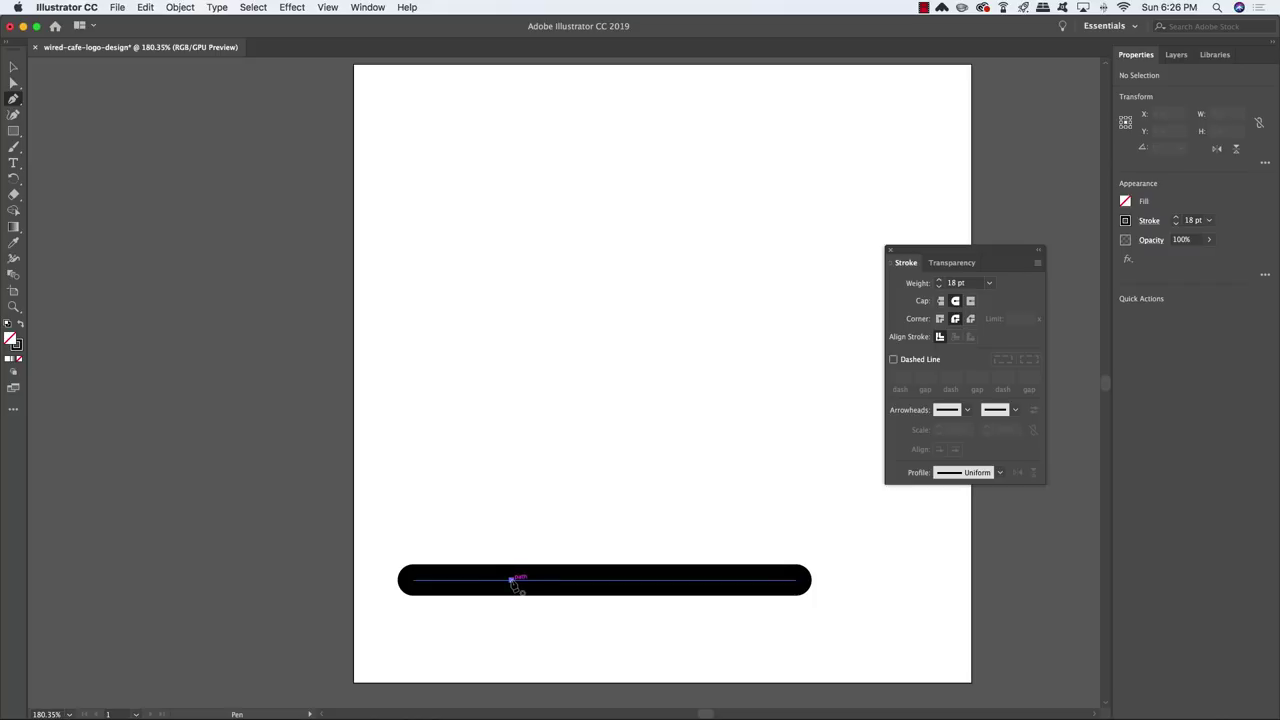
left_click(510, 579)
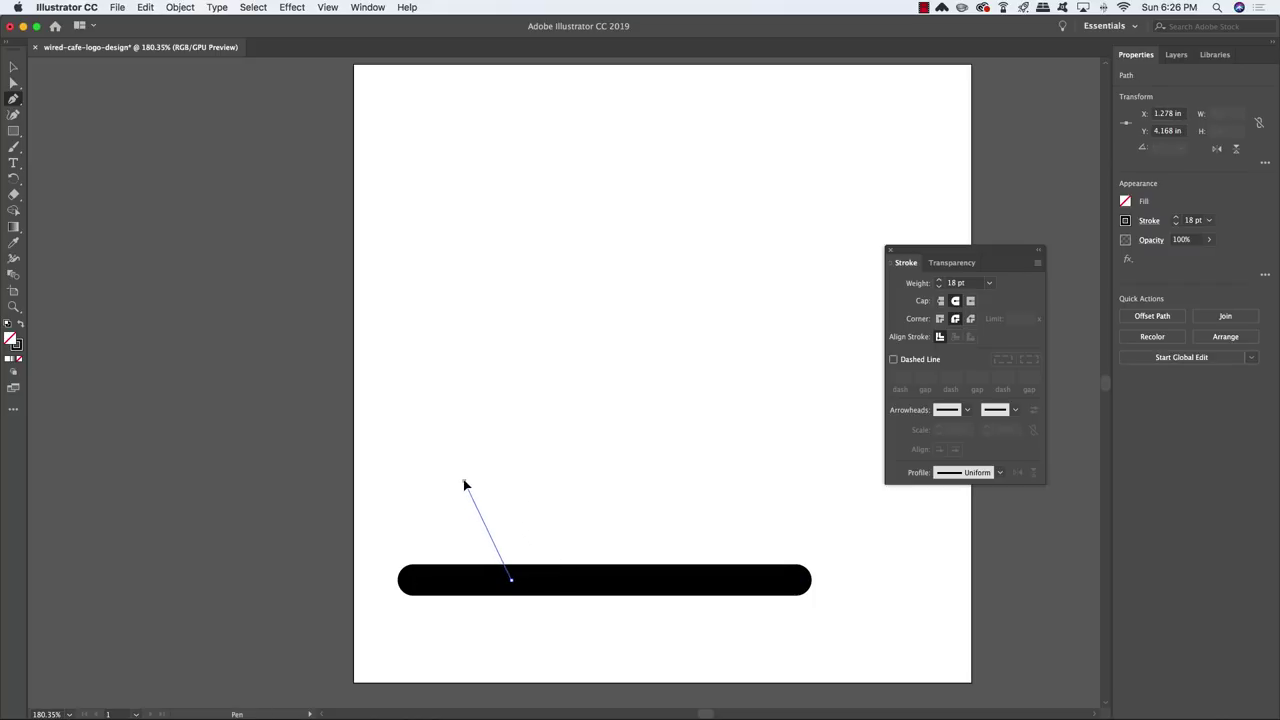
left_click_drag(464, 483, 466, 419)
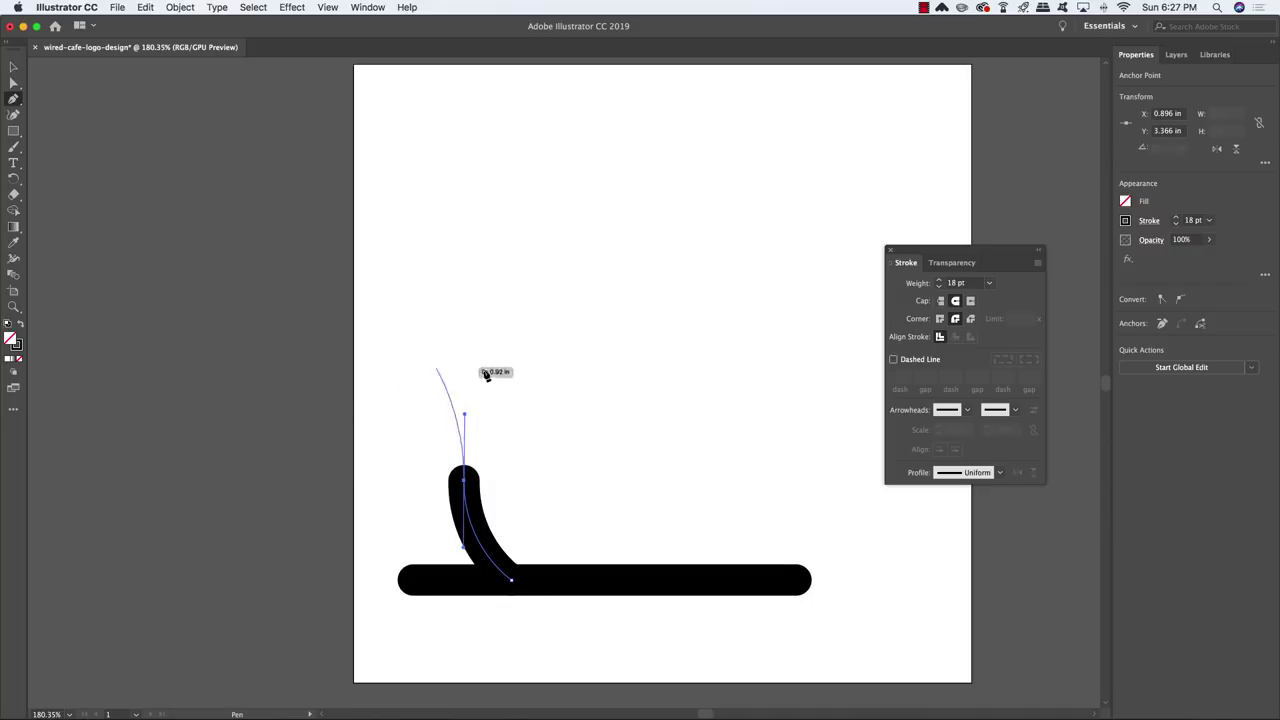
left_click(595, 461)
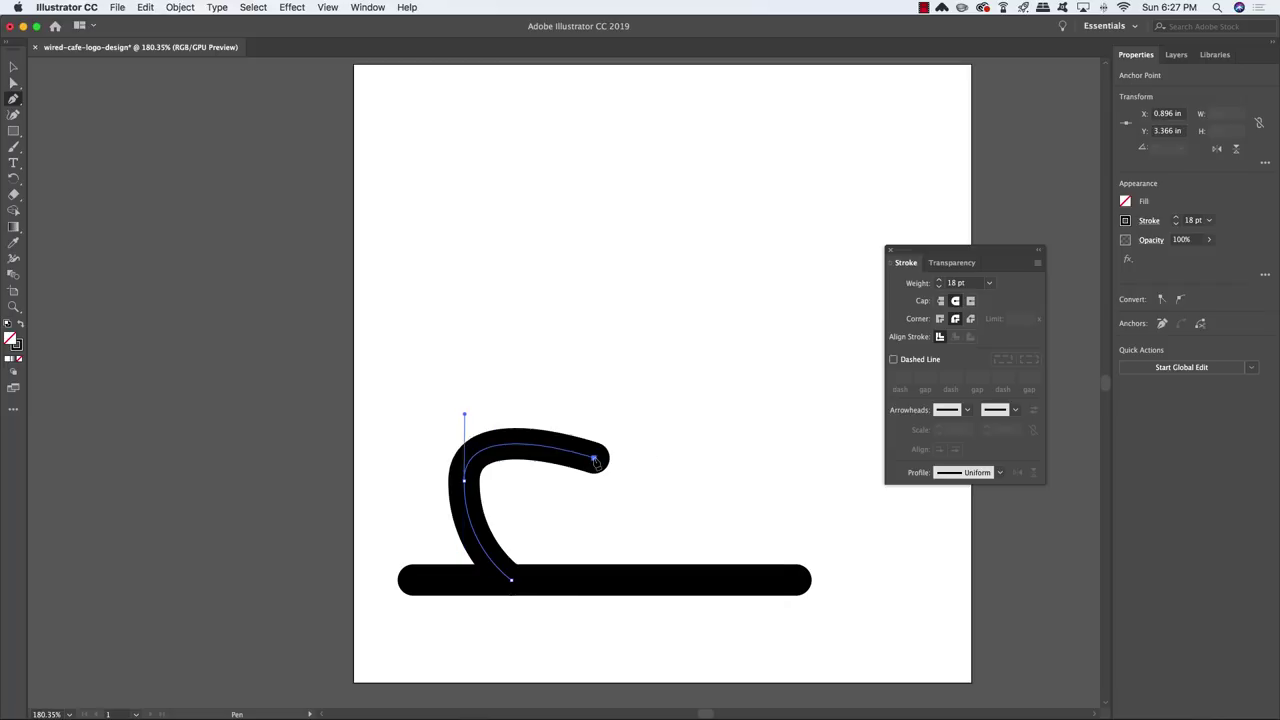
key("super+z")
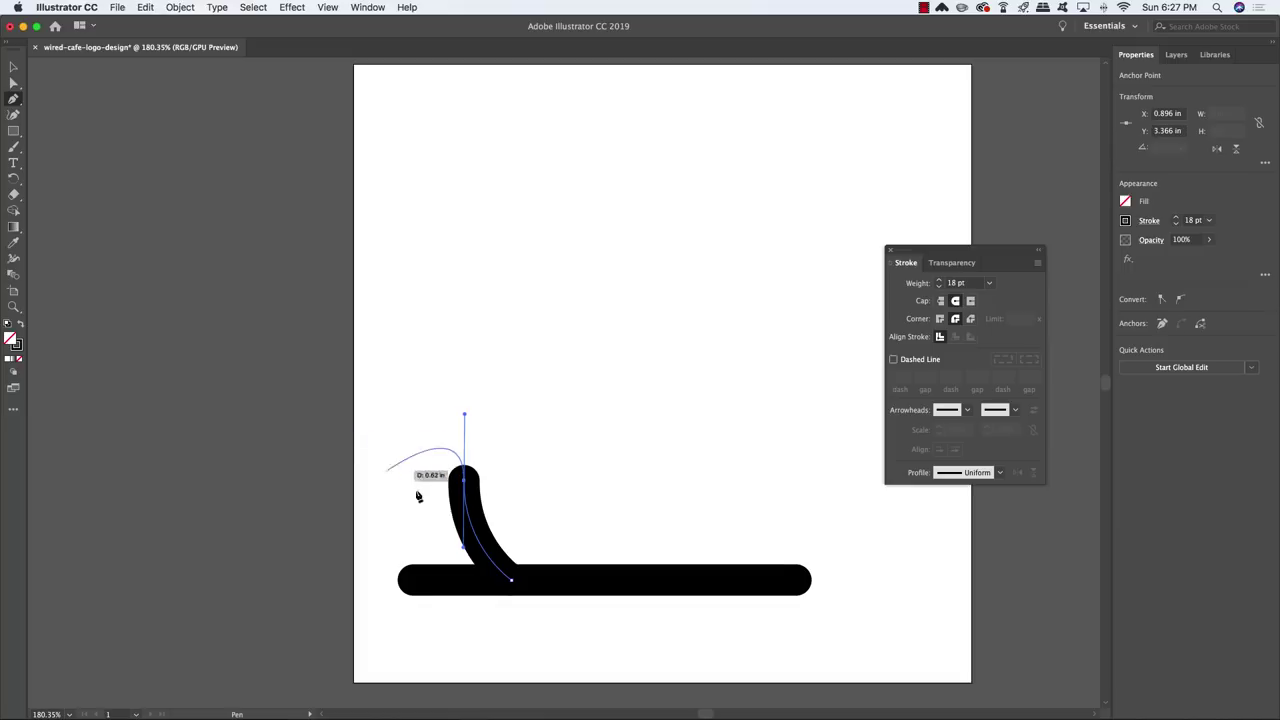
Extend the curve straight up and then horizontally about 0.79 in to form the cup's left wall and half of its rim.
left_click(464, 482)
mouse_move(464, 482)
left_mouse_down()
mouse_move(465, 402)
mouse_move(470, 425)
mouse_move(470, 401)
mouse_move(565, 405)
left_mouse_up()
left_click(565, 403)
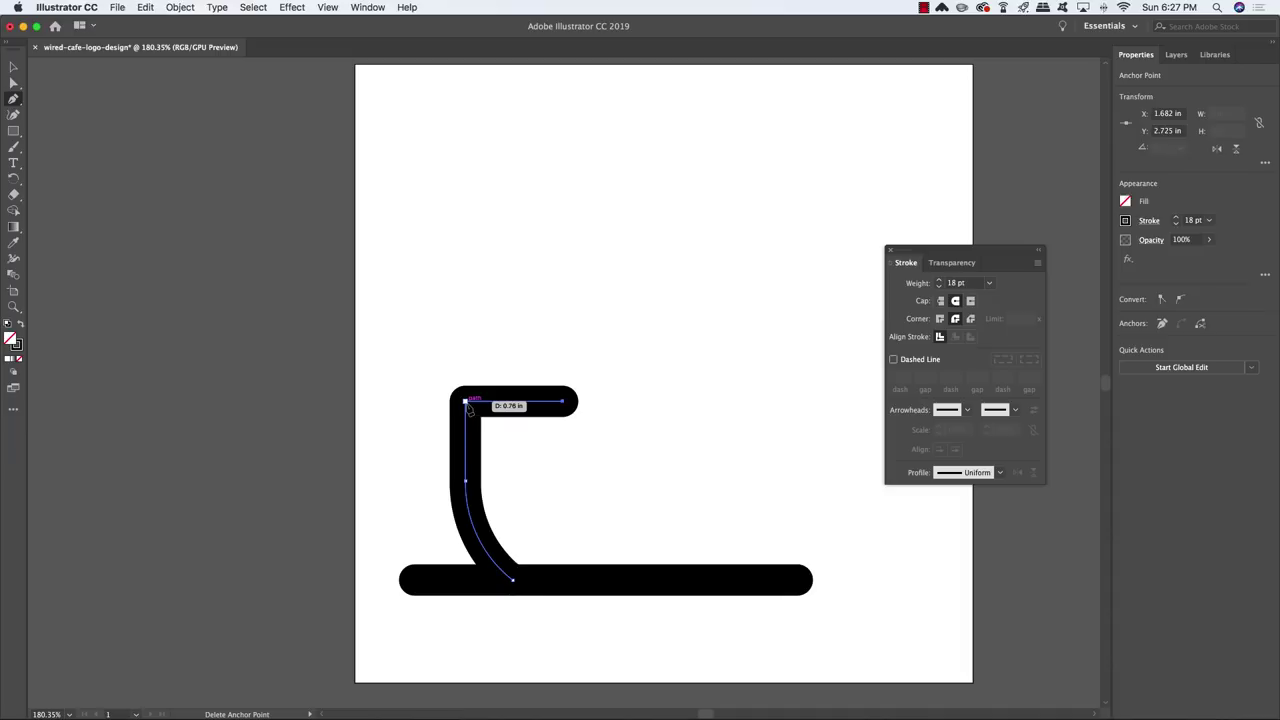
key("v")
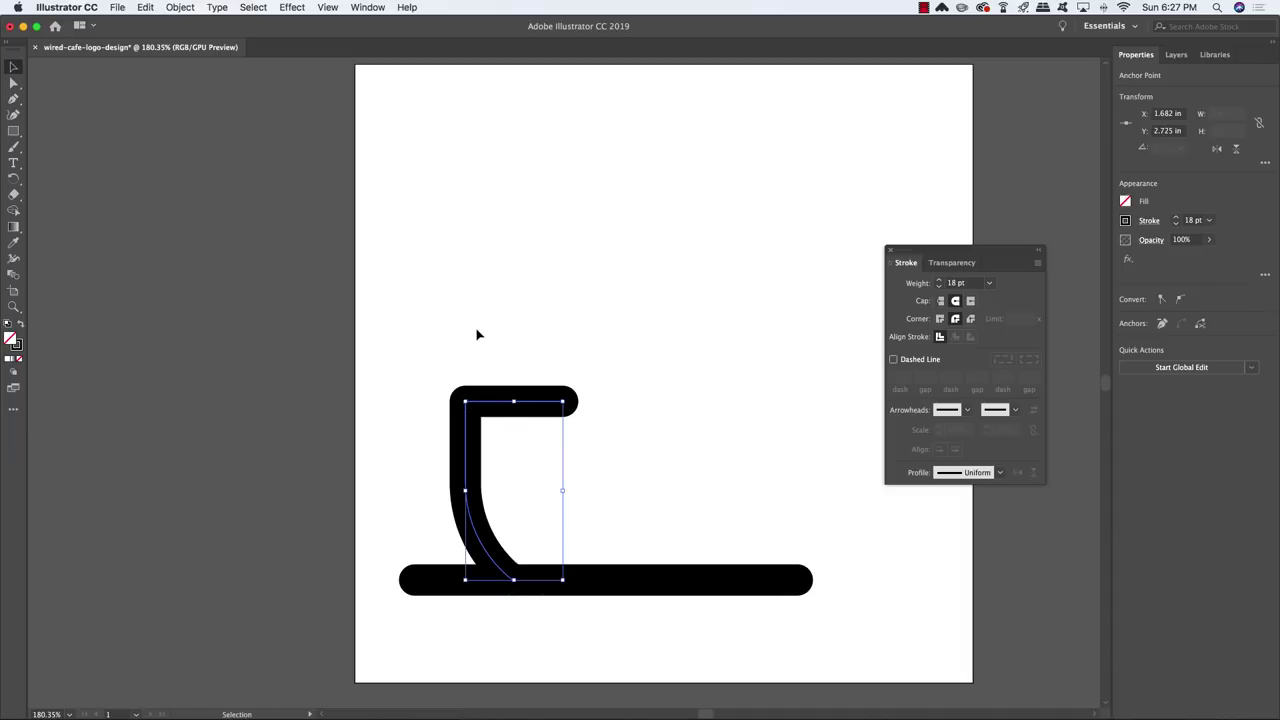
left_click(477, 334)
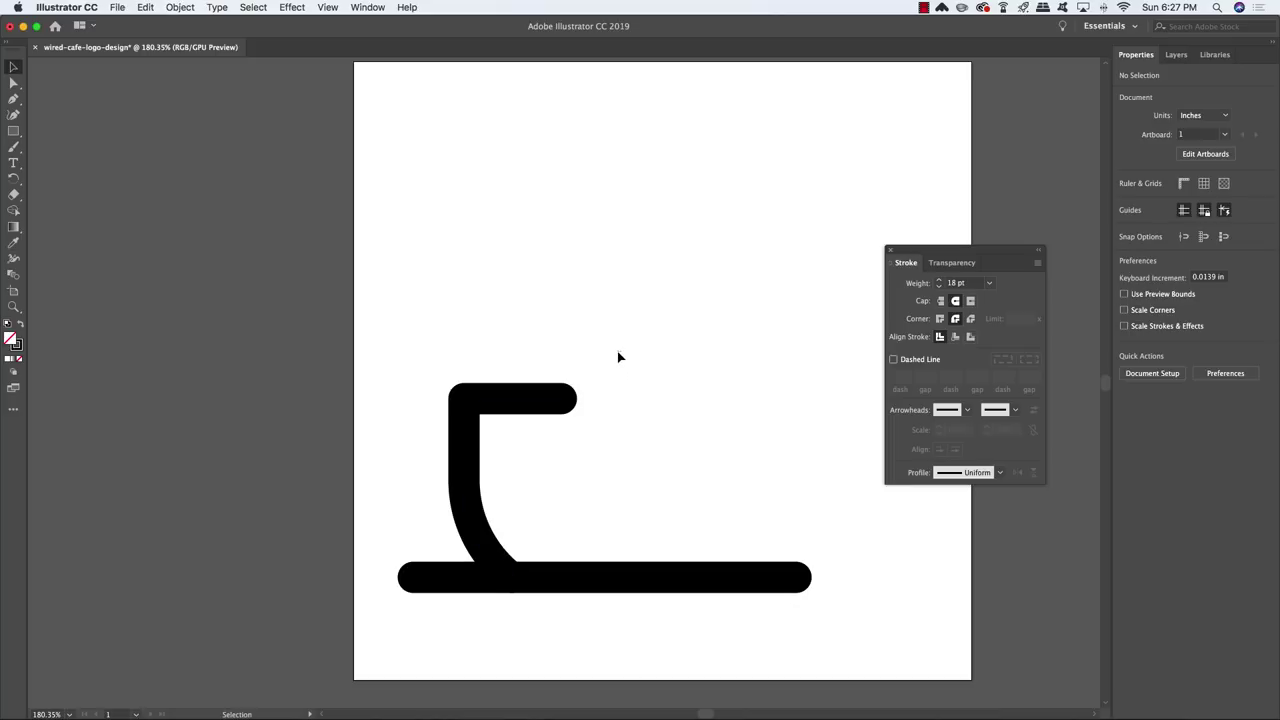
Reflect a copy of the cup's left-half path across the vertical axis.
left_click_drag(616, 353, 420, 508)
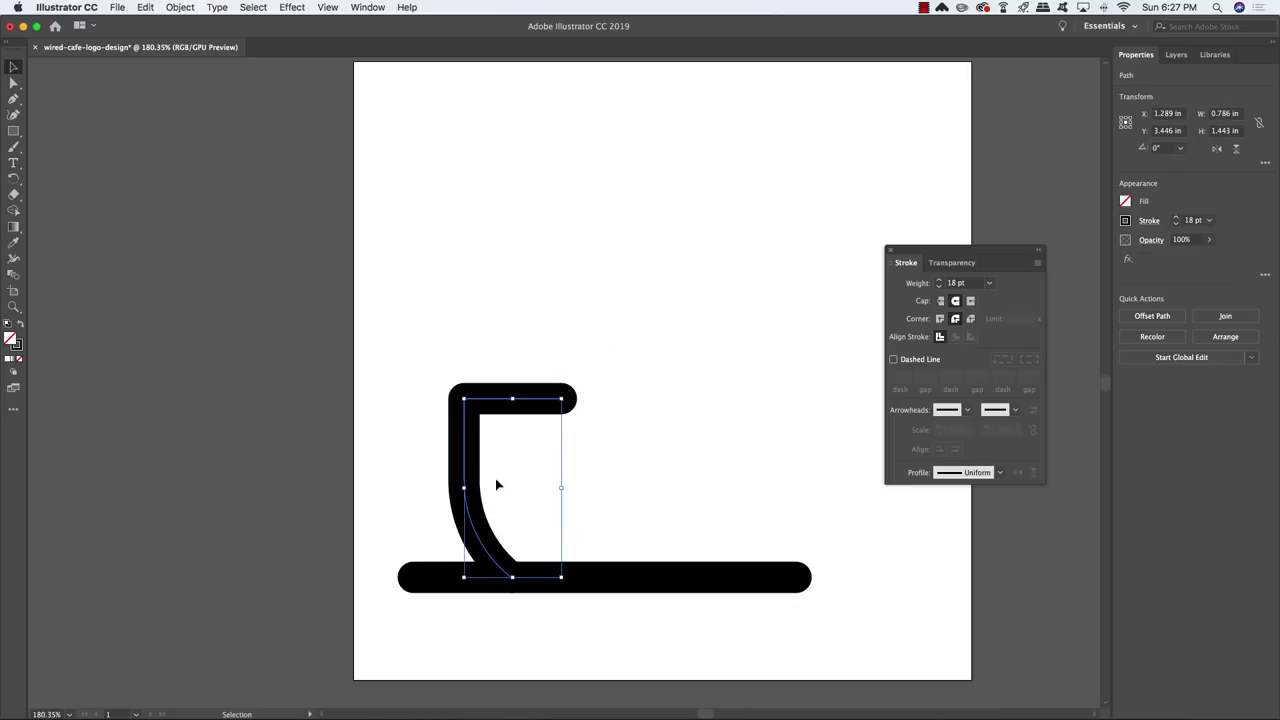
key("a")
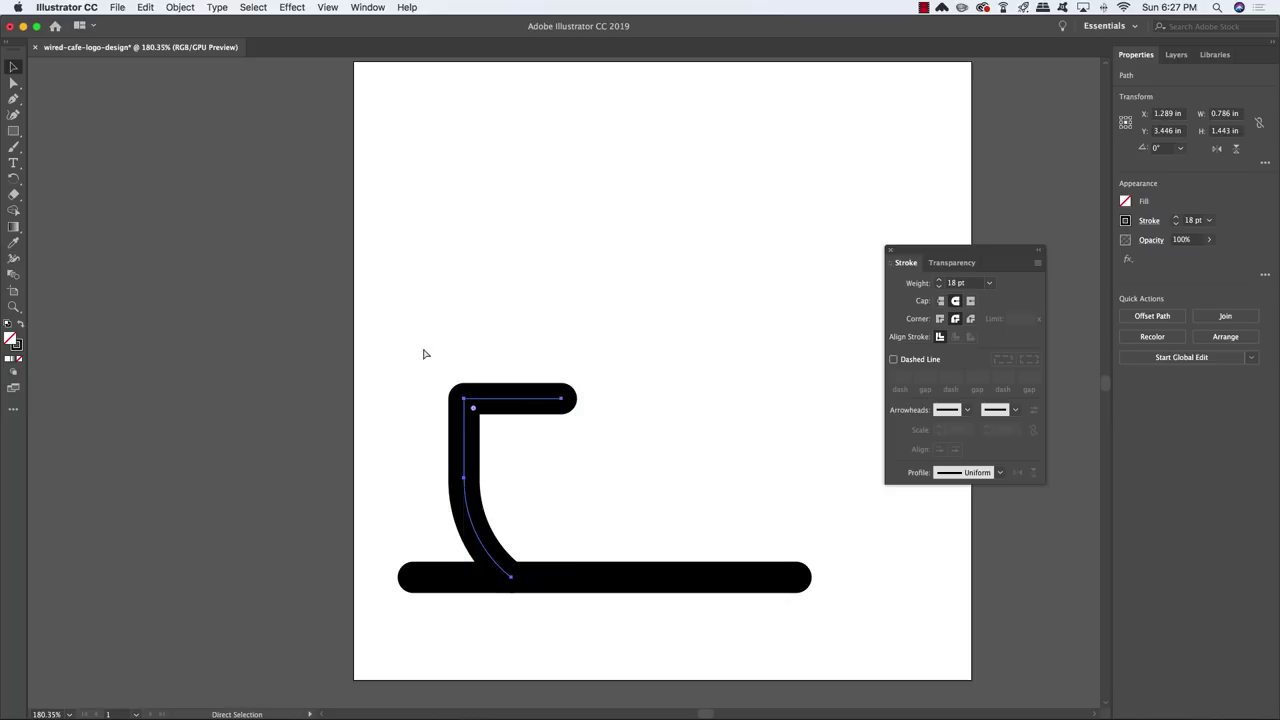
key("v")
key("a")
key("v")
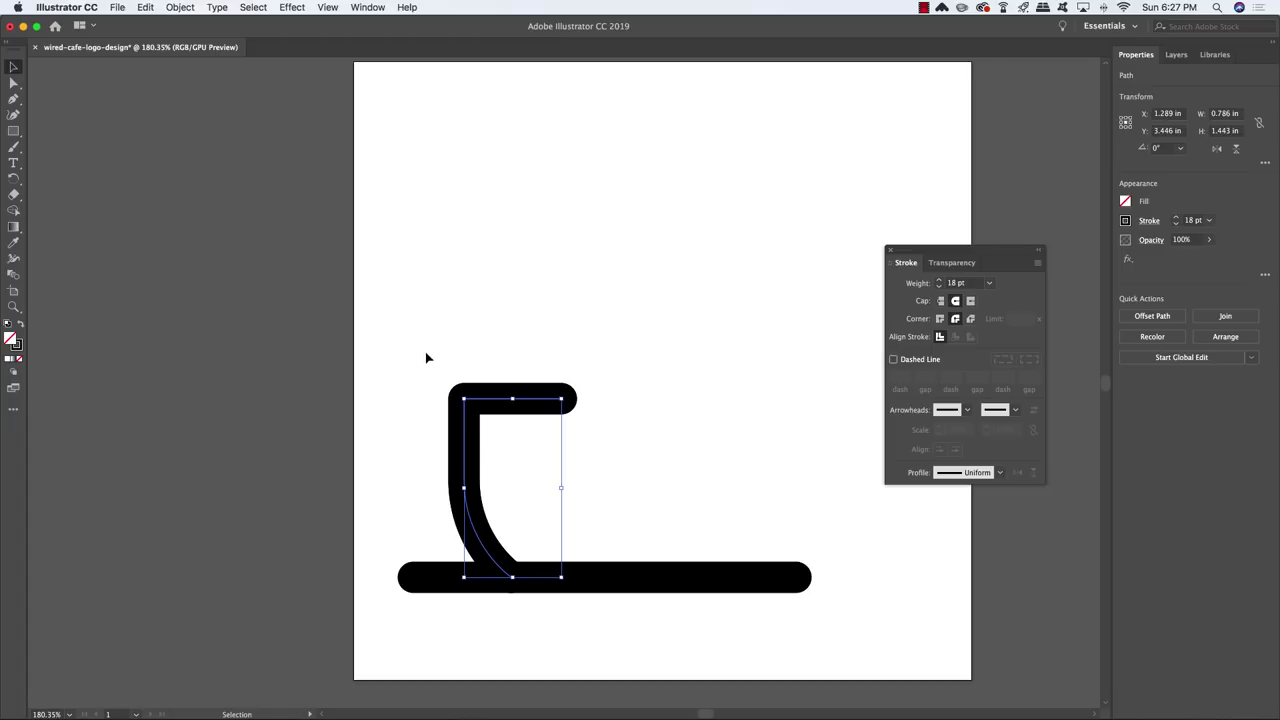
left_click(180, 7)
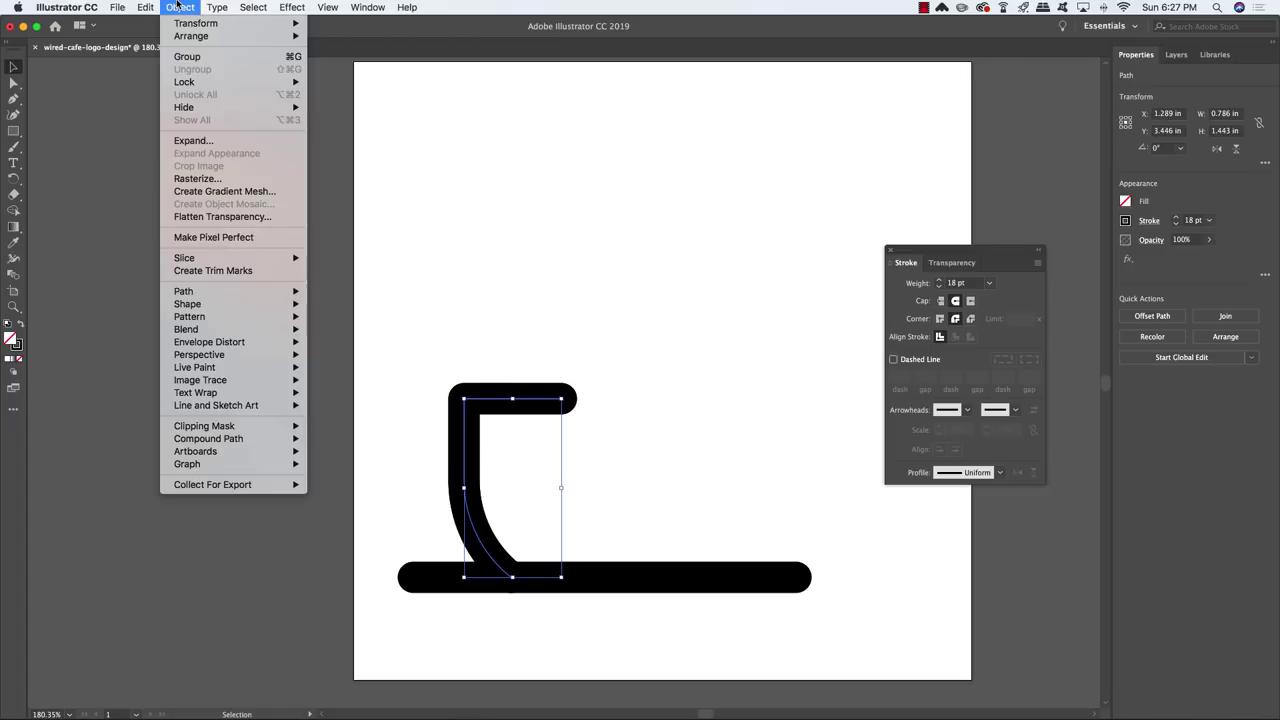
mouse_move(178, 24)
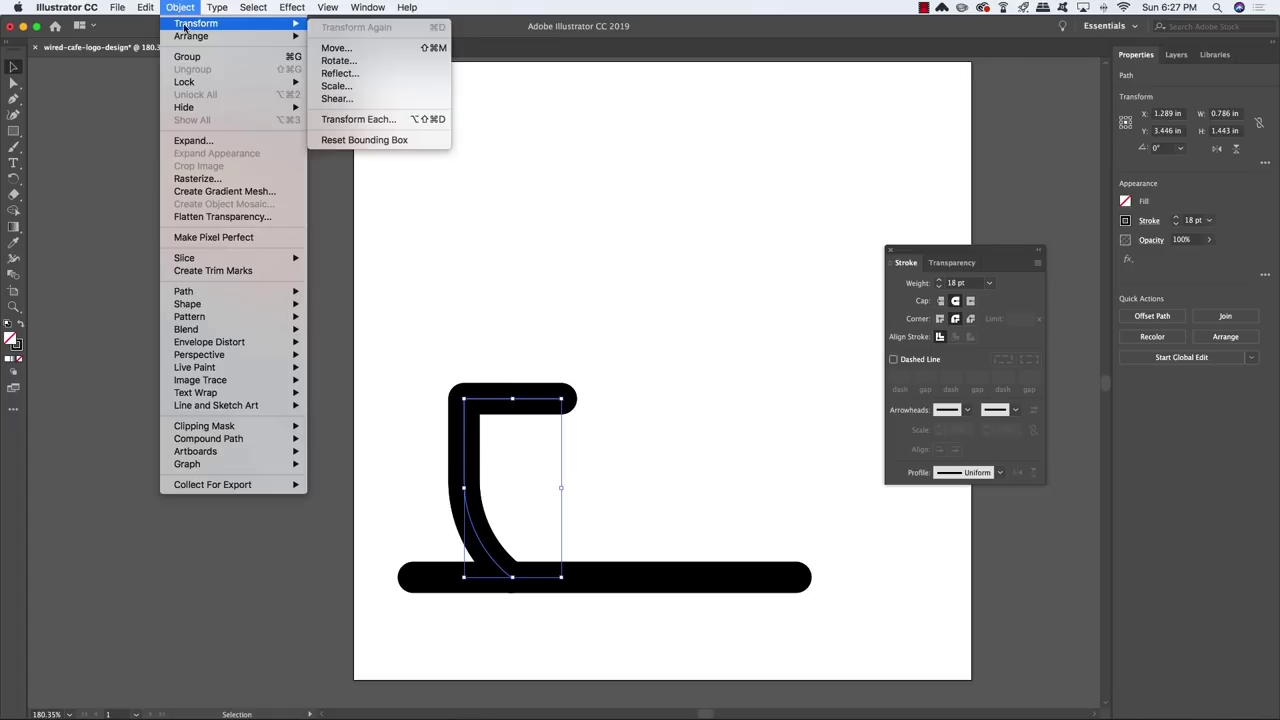
left_click(340, 73)
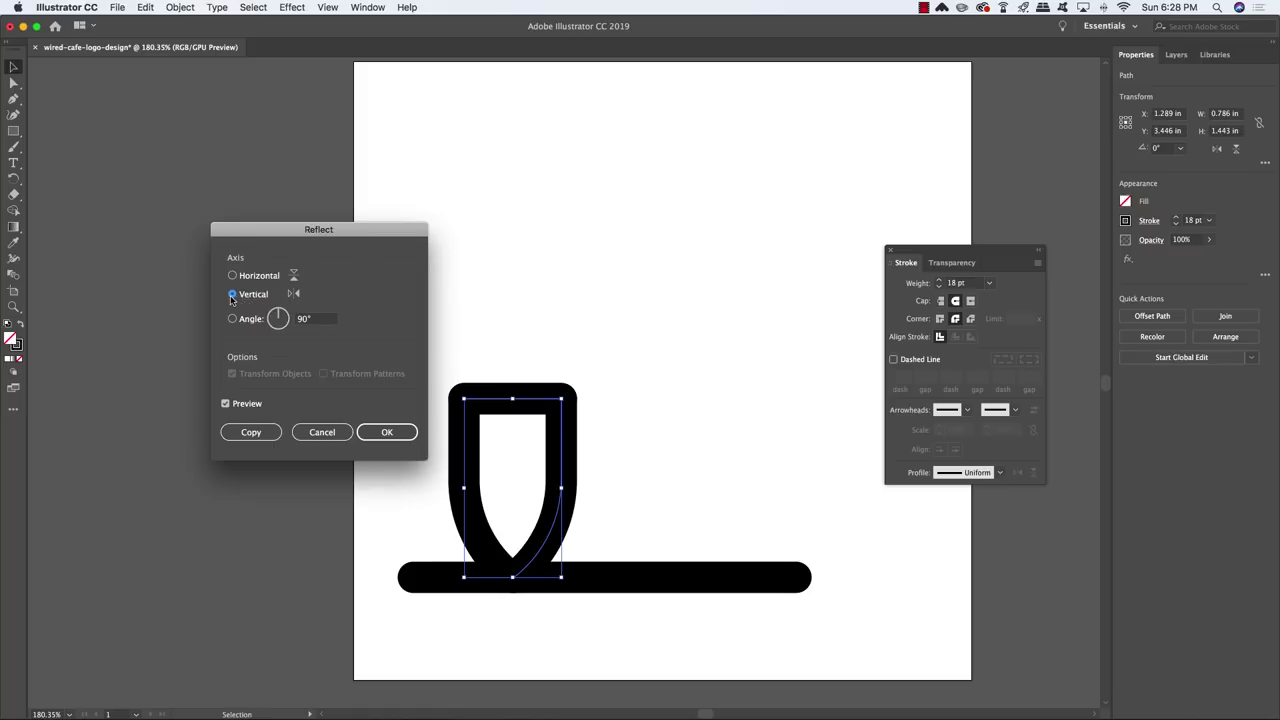
left_click(226, 404)
left_click(226, 404)
left_click(387, 432)
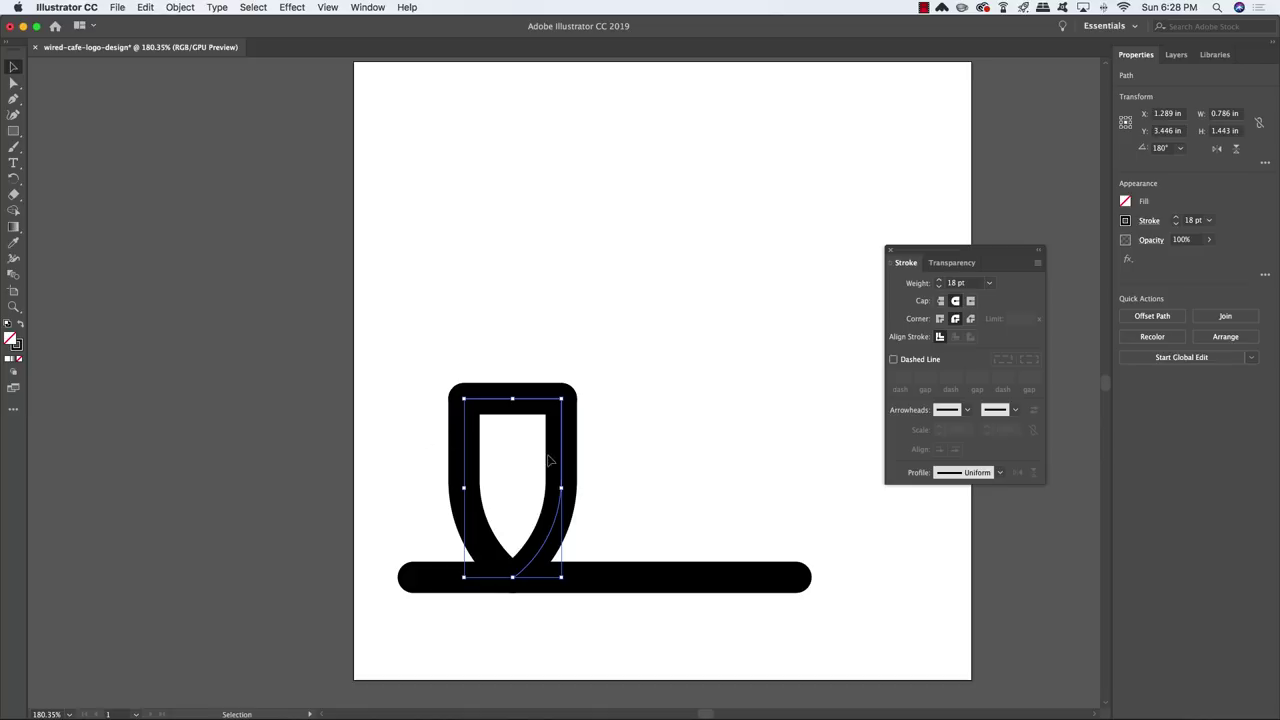
Move the mirrored half across the saucer line to form the cup's right side, fine-tuning its horizontal position to X 2.731 in.
left_click_drag(563, 455, 755, 466)
left_click(591, 345)
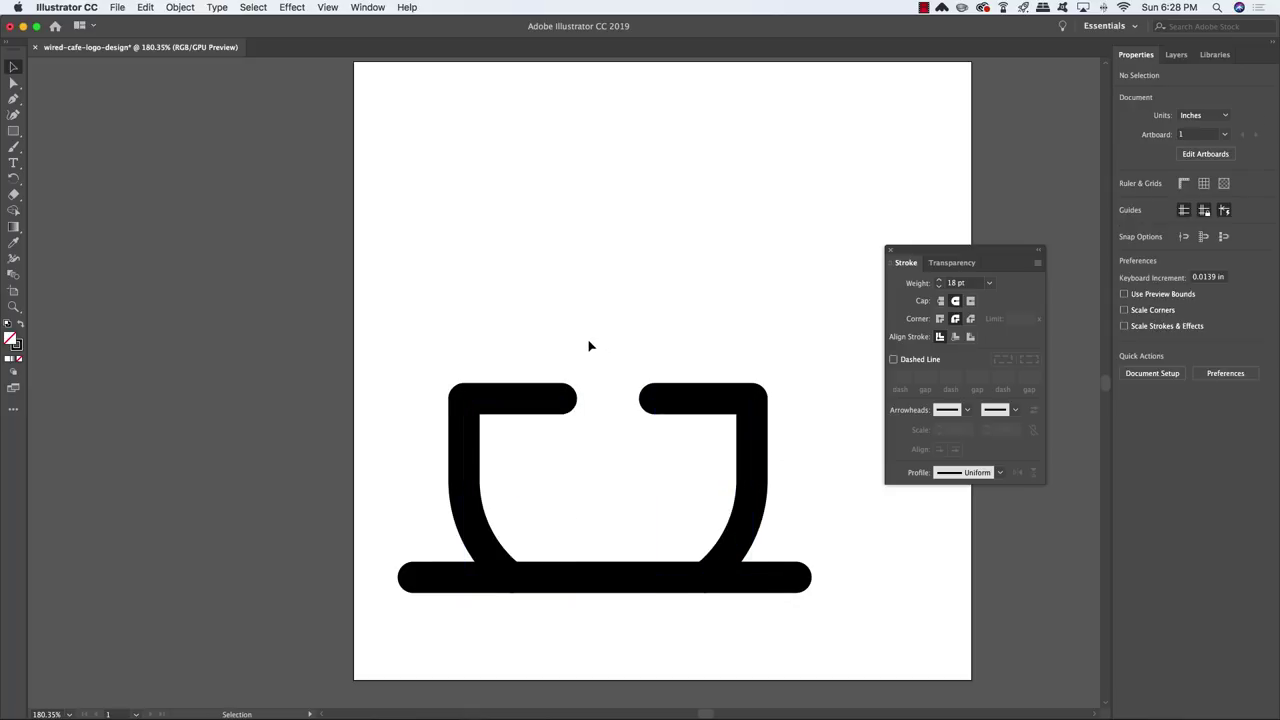
left_click_drag(795, 367, 667, 460)
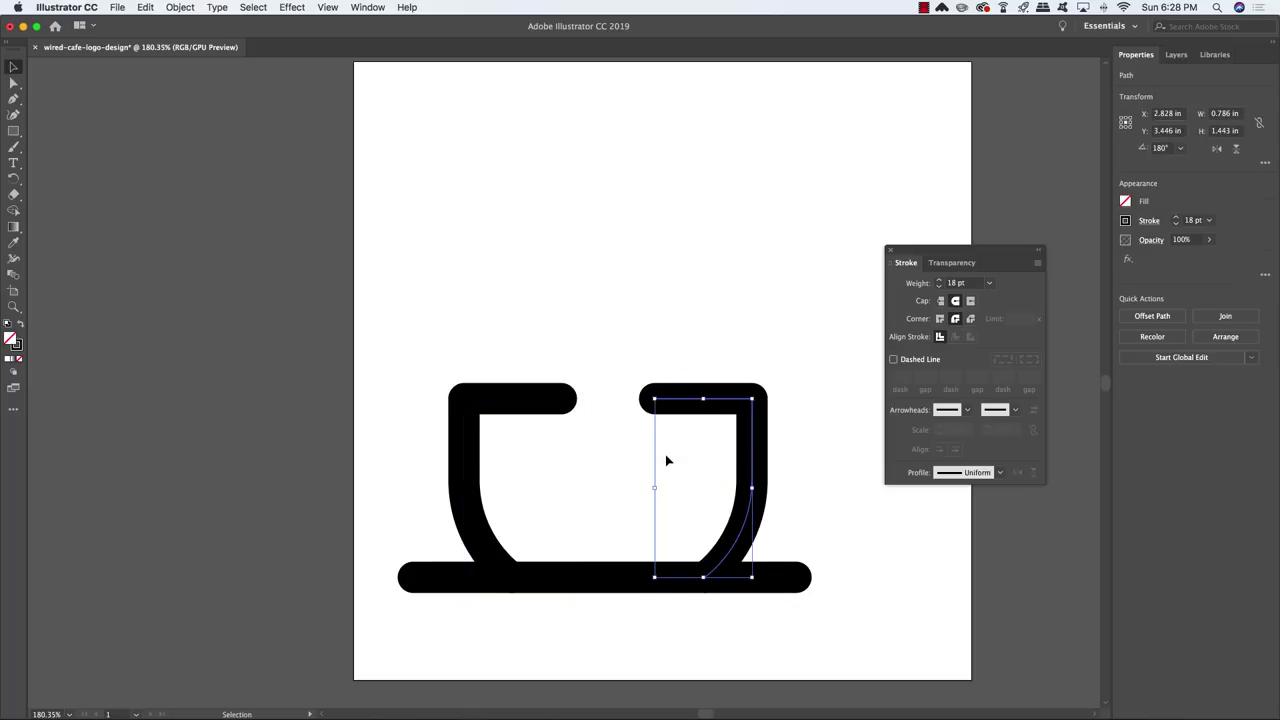
key("Left")
key("Left")
key("Left")
key("Left")
key("Left")
key("Left")
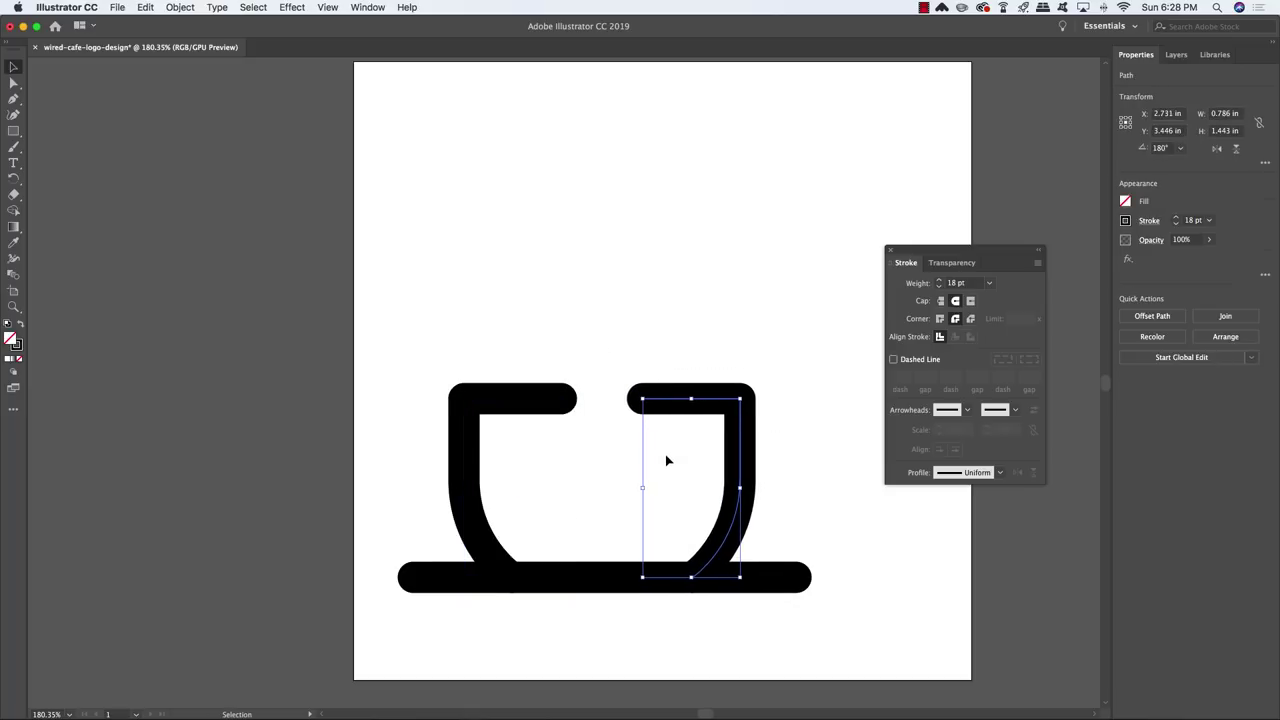
left_click(545, 302)
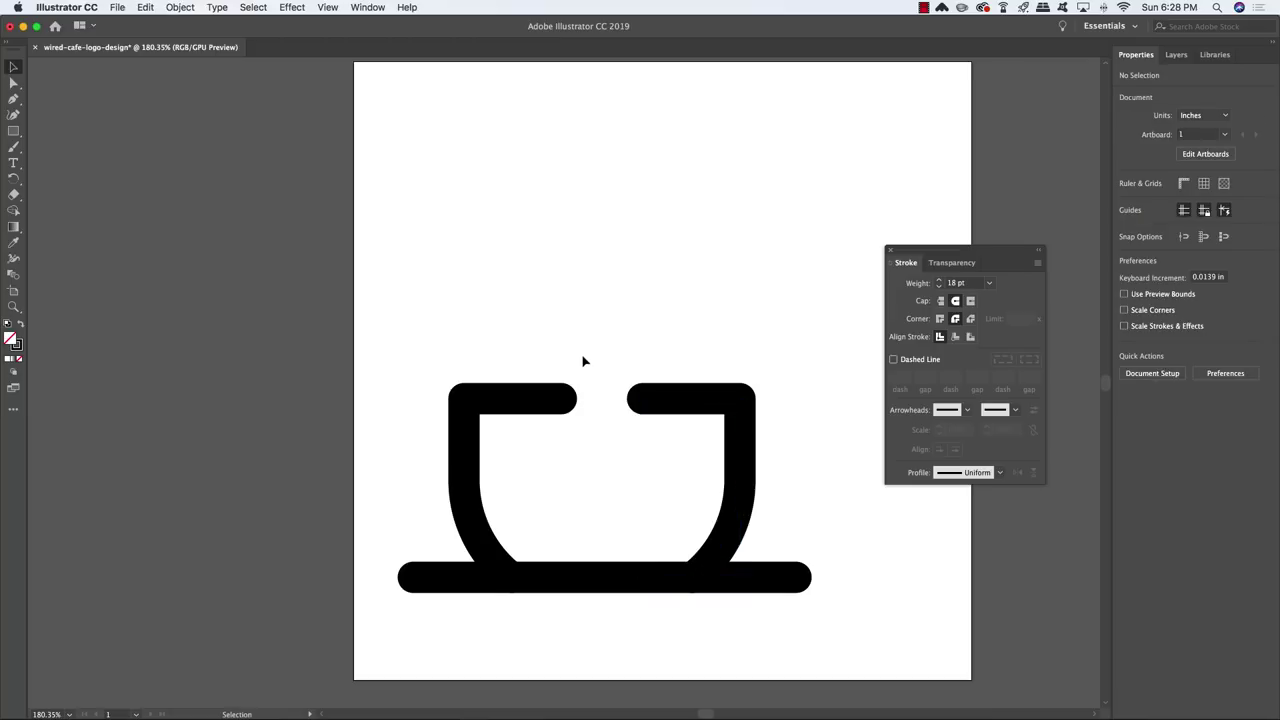
Extend the open rim end of the cup's left half rightward until it overlaps the right half's rim.
key("a")
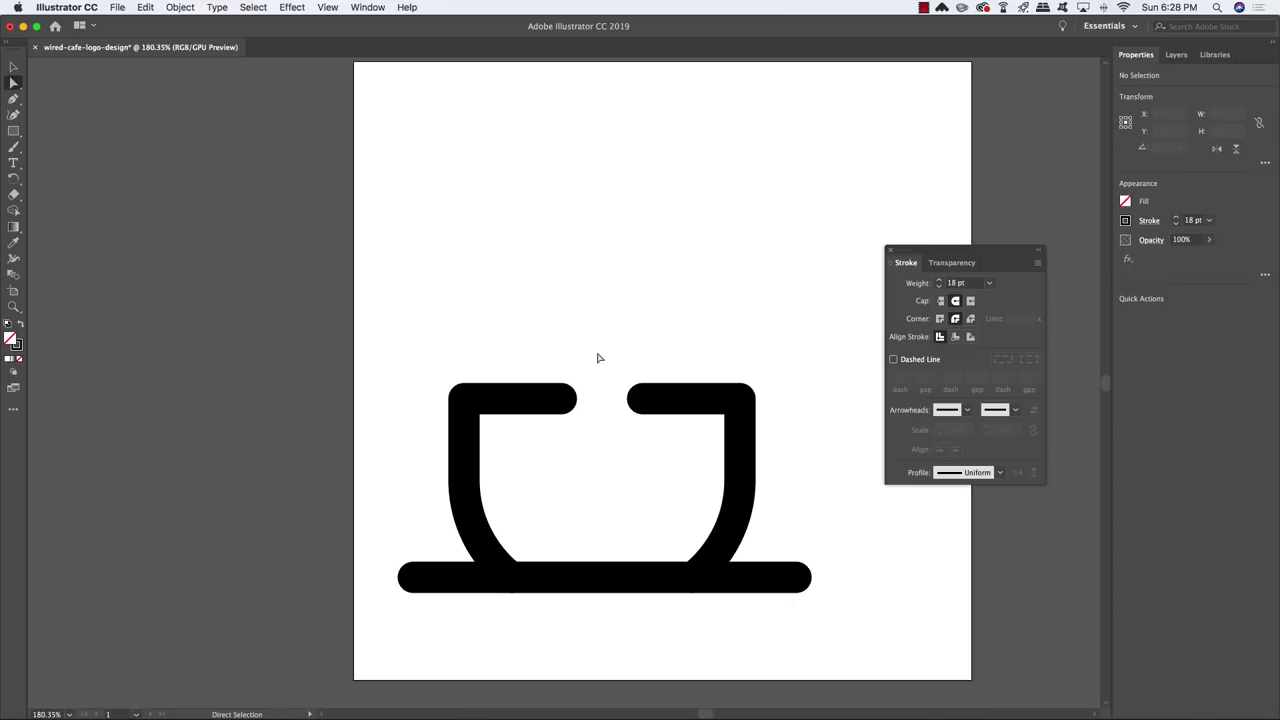
left_click_drag(597, 349, 531, 450)
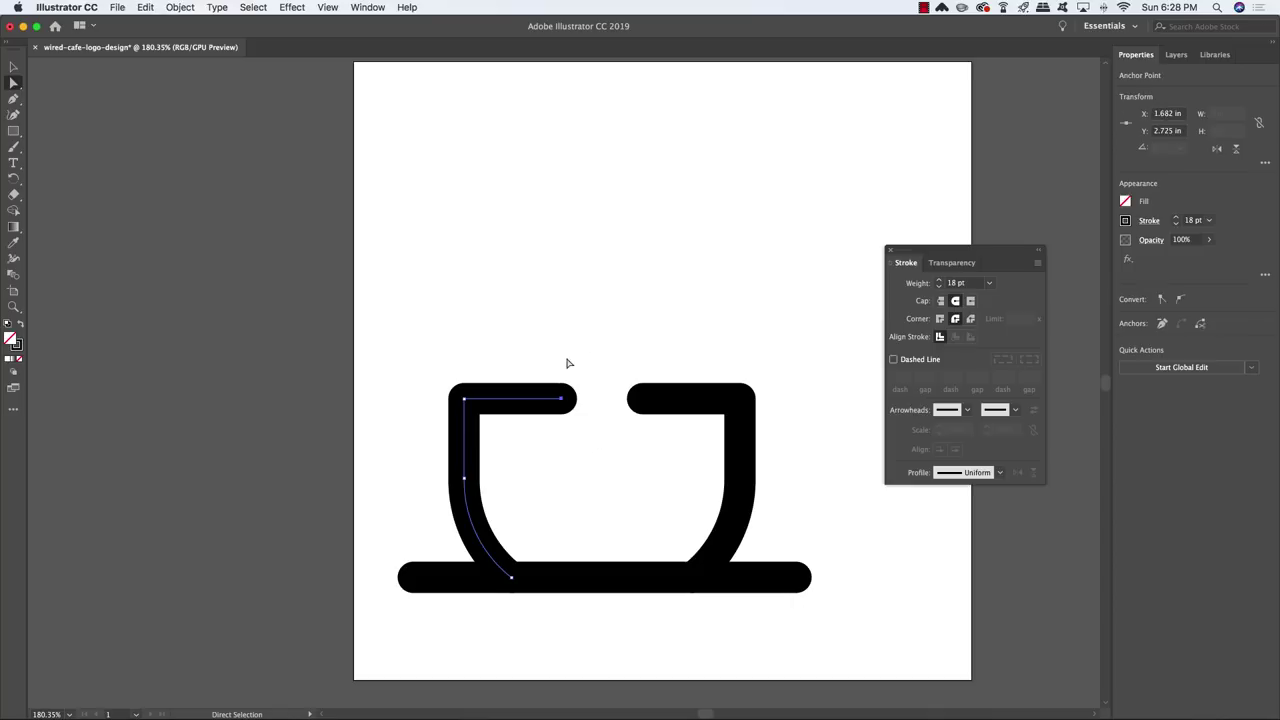
key("Right")
key("Right")
key("Right")
key("Right")
key("Right")
key("Right")
key("Right")
key("Right")
key("Right")
key("Right")
key("Right")
key("Right")
key("Right")
key("Right")
key("Right")
key("Right")
key("Right")
key("Right")
key("Right")
key("Right")
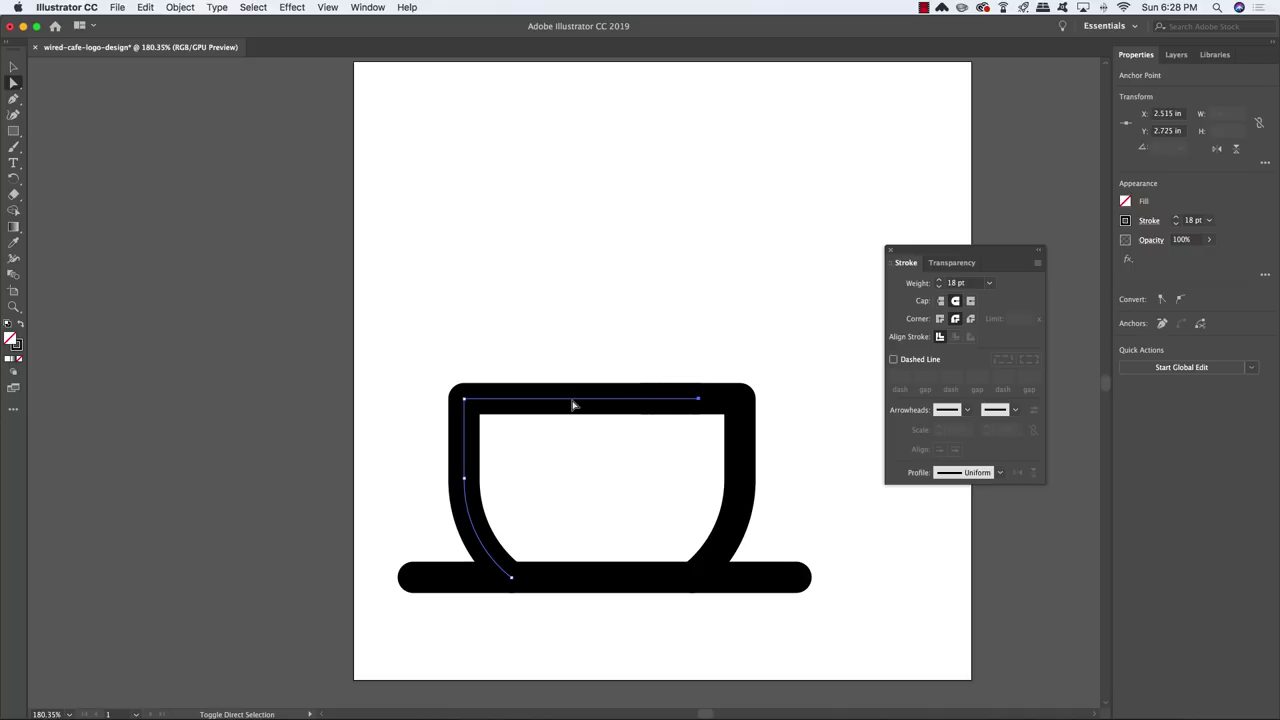
left_click(655, 338)
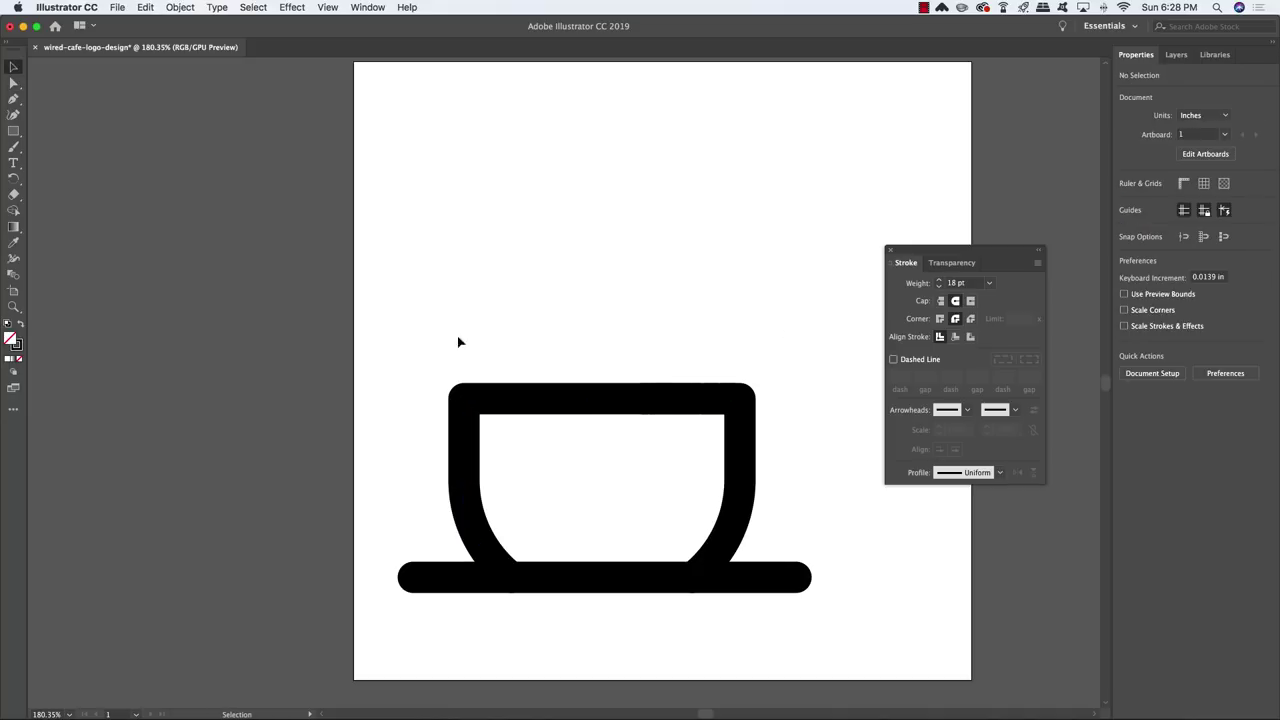
Raise the rim anchor points of both cup halves together, making the cup paths 1.498 in tall.
left_click(400, 345)
left_click_drag(403, 340, 781, 428)
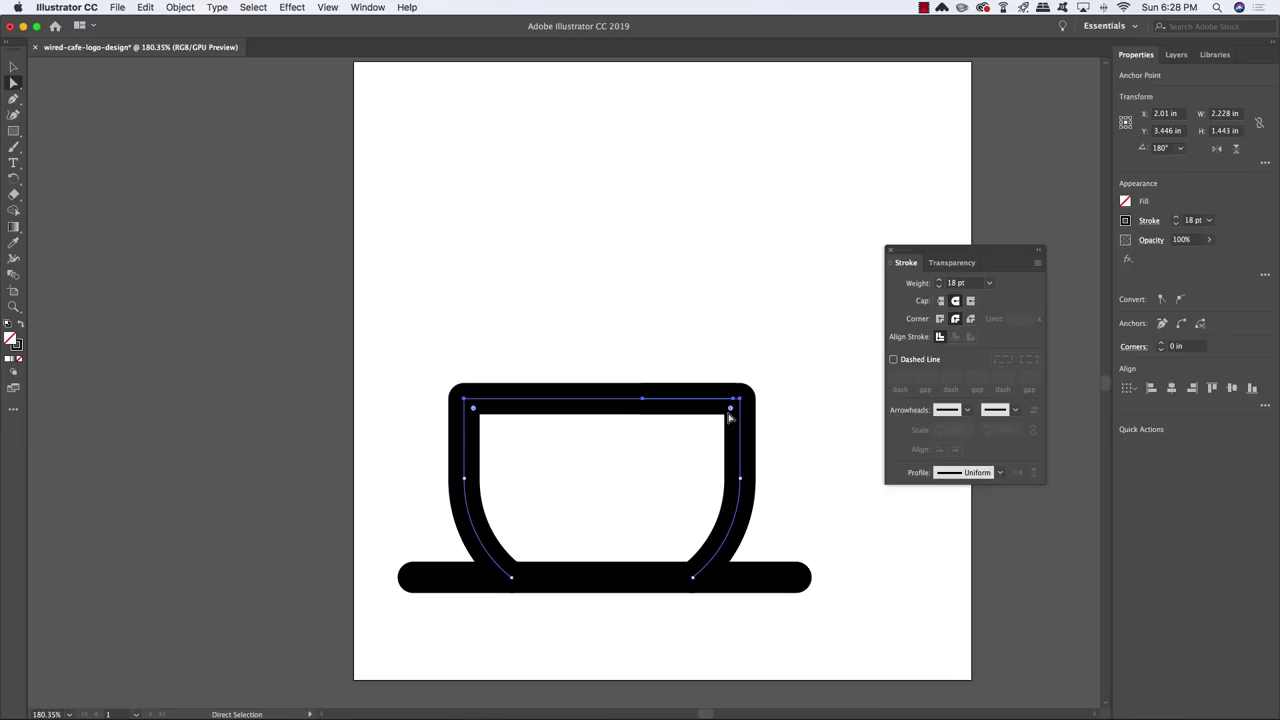
key("Up")
key("Up")
key("Up")
key("Up")
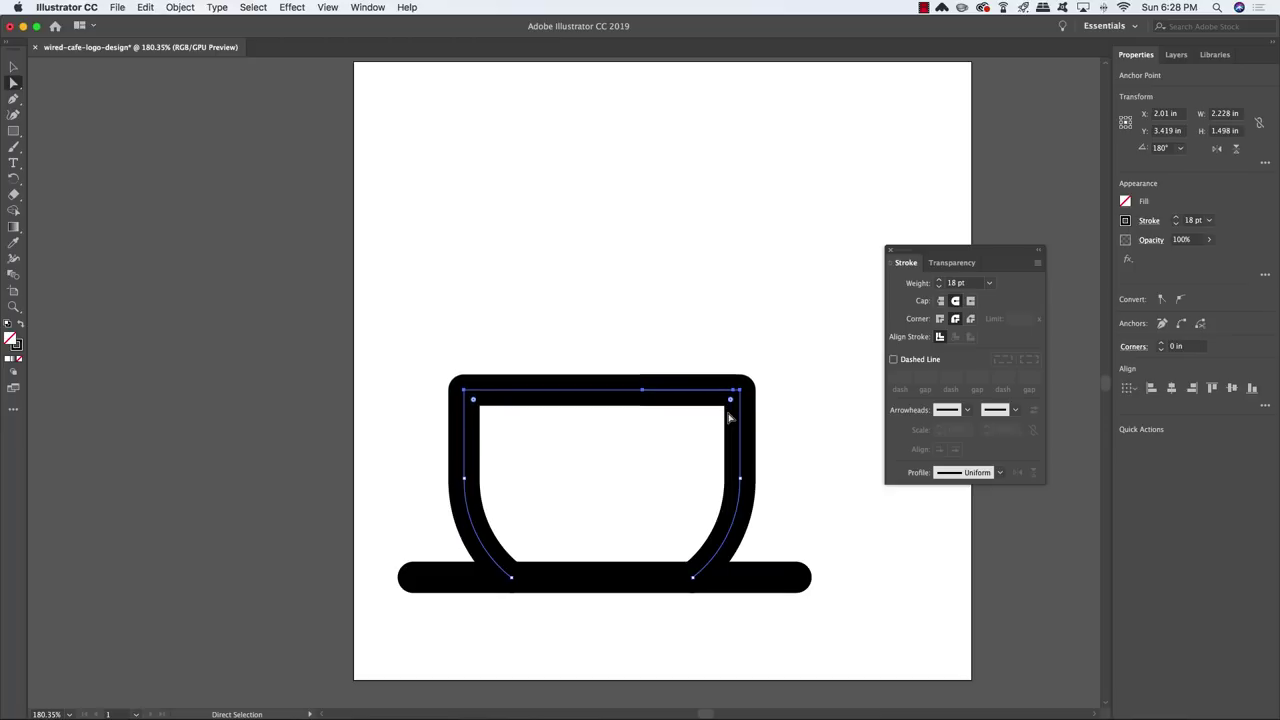
left_click(672, 318)
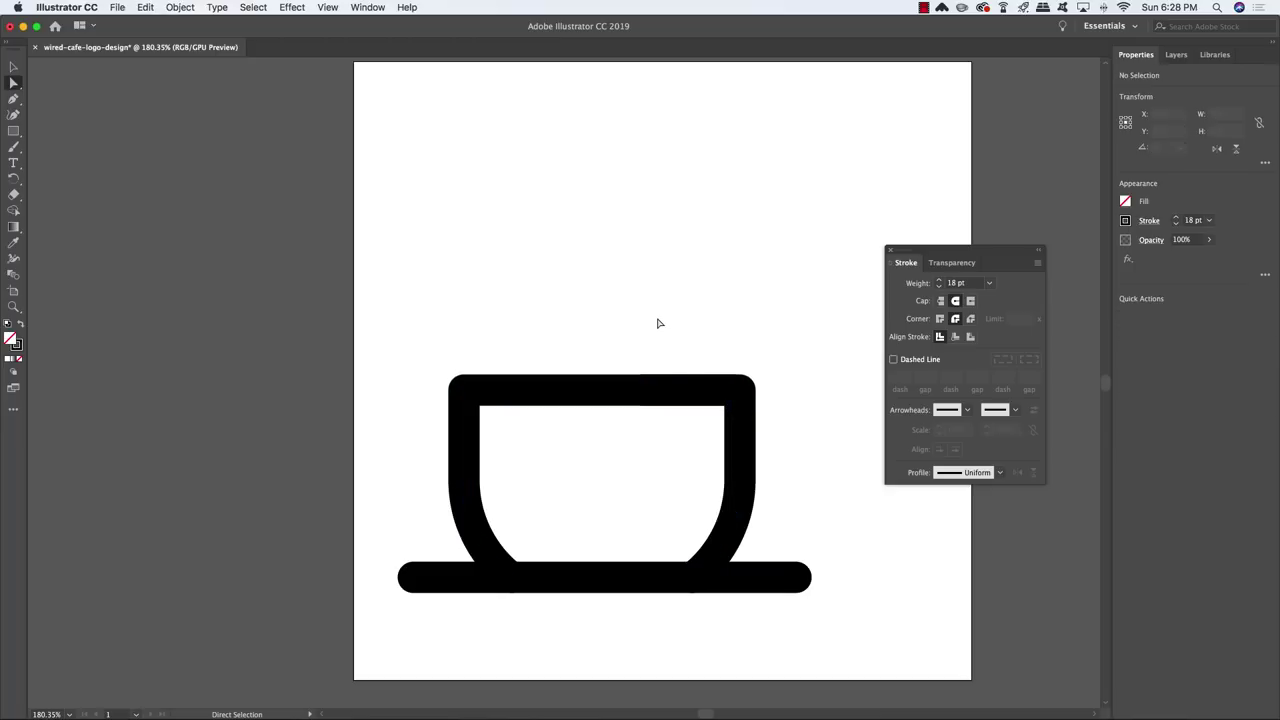
Draw a curved Pen path from the cup's lower-right side outward about 0.96 in and back to the upper right wall as the handle.
key("p")
left_click_drag(700, 380, 509, 371)
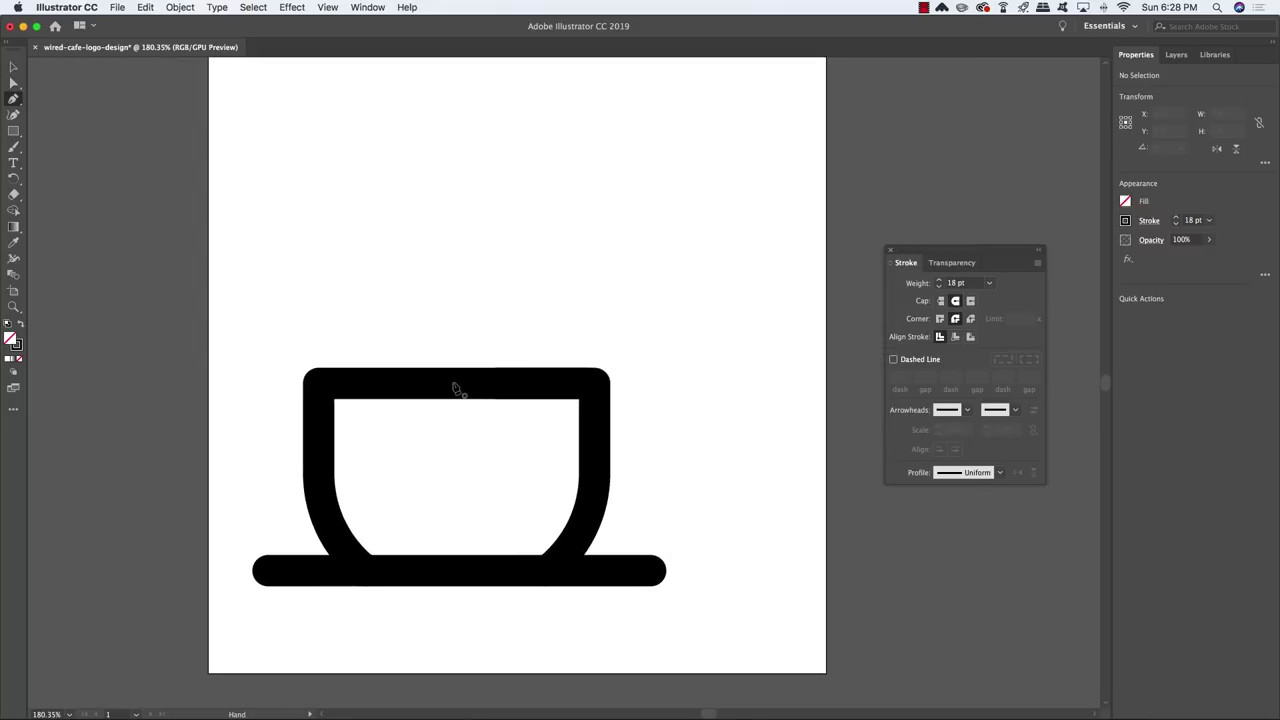
scroll(366, 594, "right", 3)
left_click(386, 494)
left_click(441, 494)
scroll(484, 506, "up", 3)
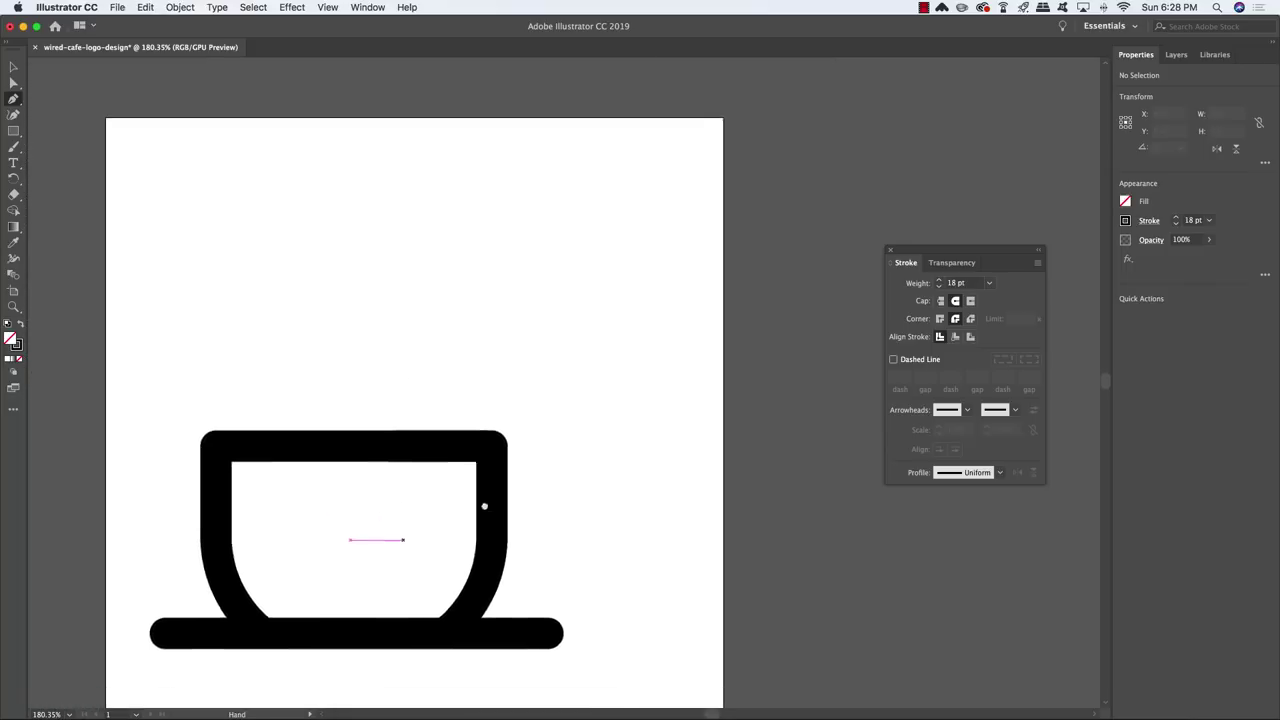
scroll(484, 506, "down", 3)
scroll(486, 463, "left", 1)
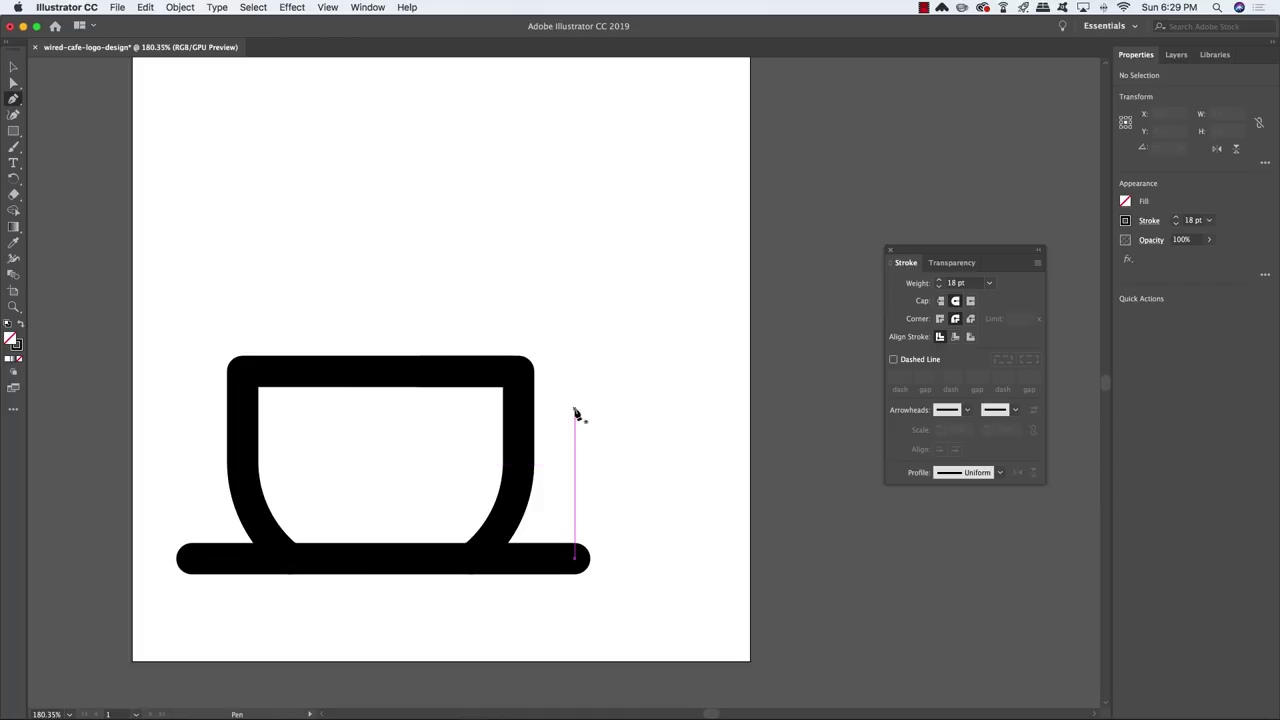
left_click(511, 507)
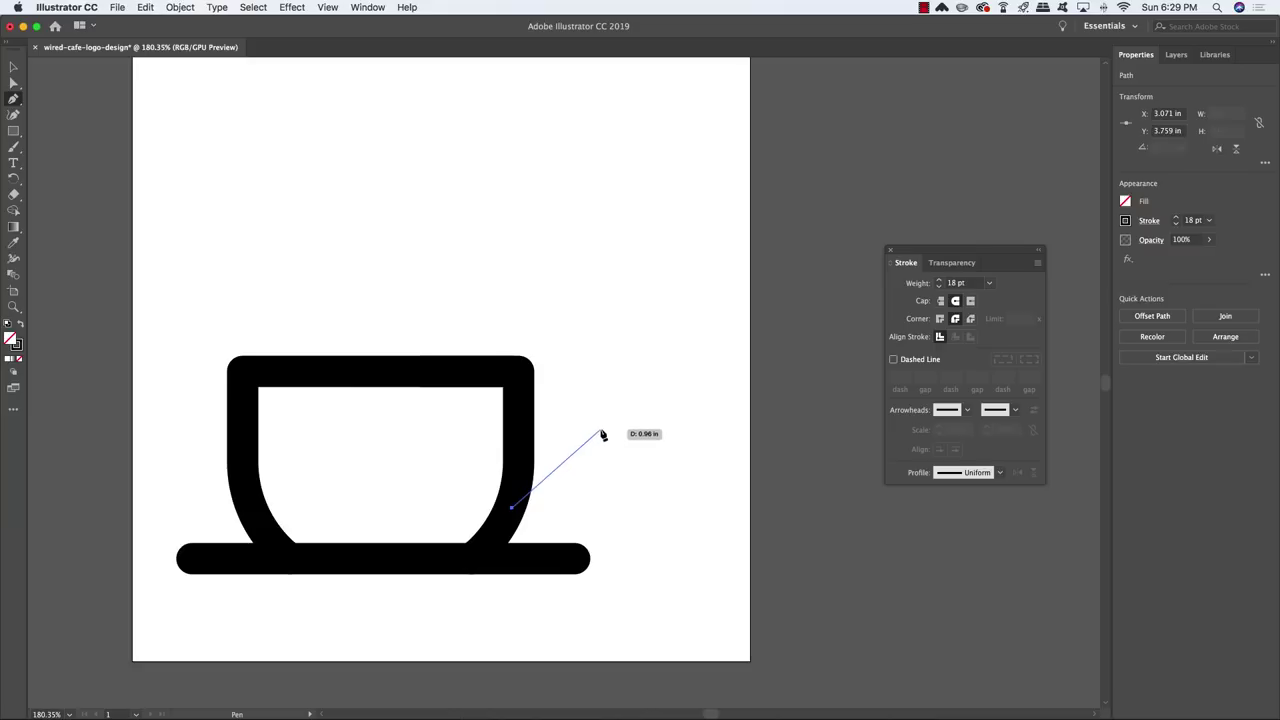
left_click_drag(601, 430, 601, 367)
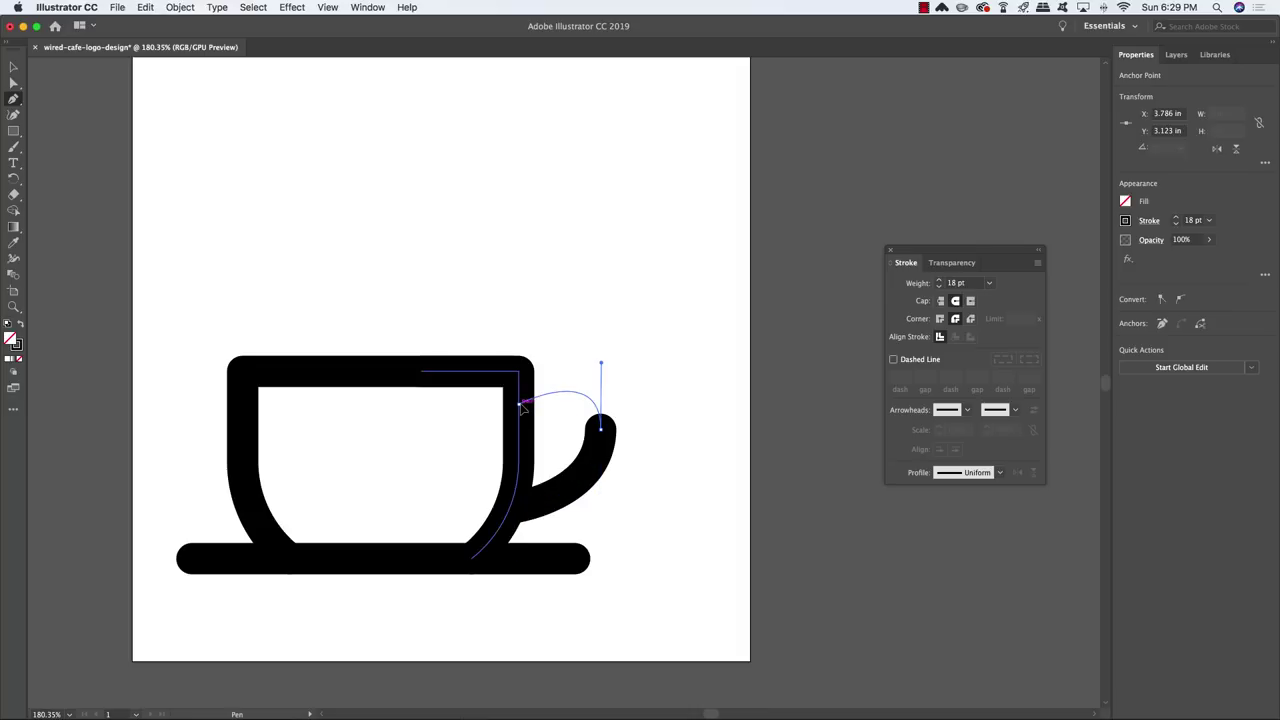
left_click(520, 405)
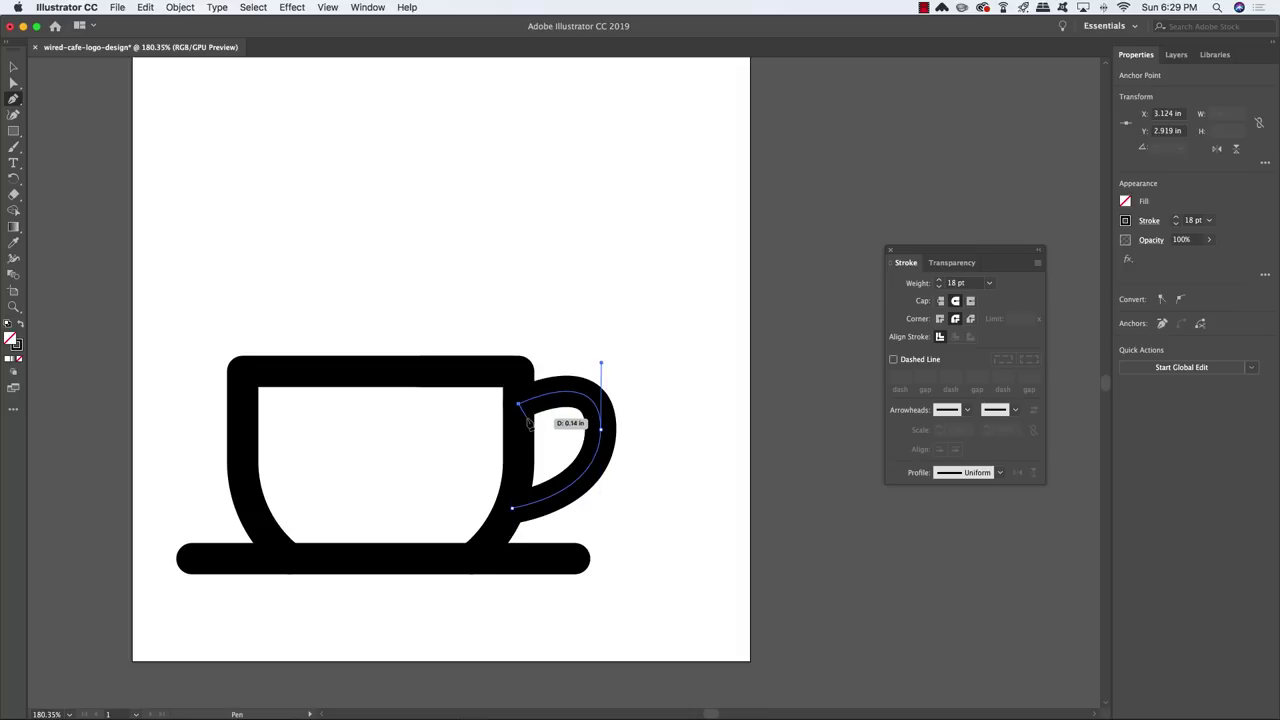
key("super+shift+a")
key("v")
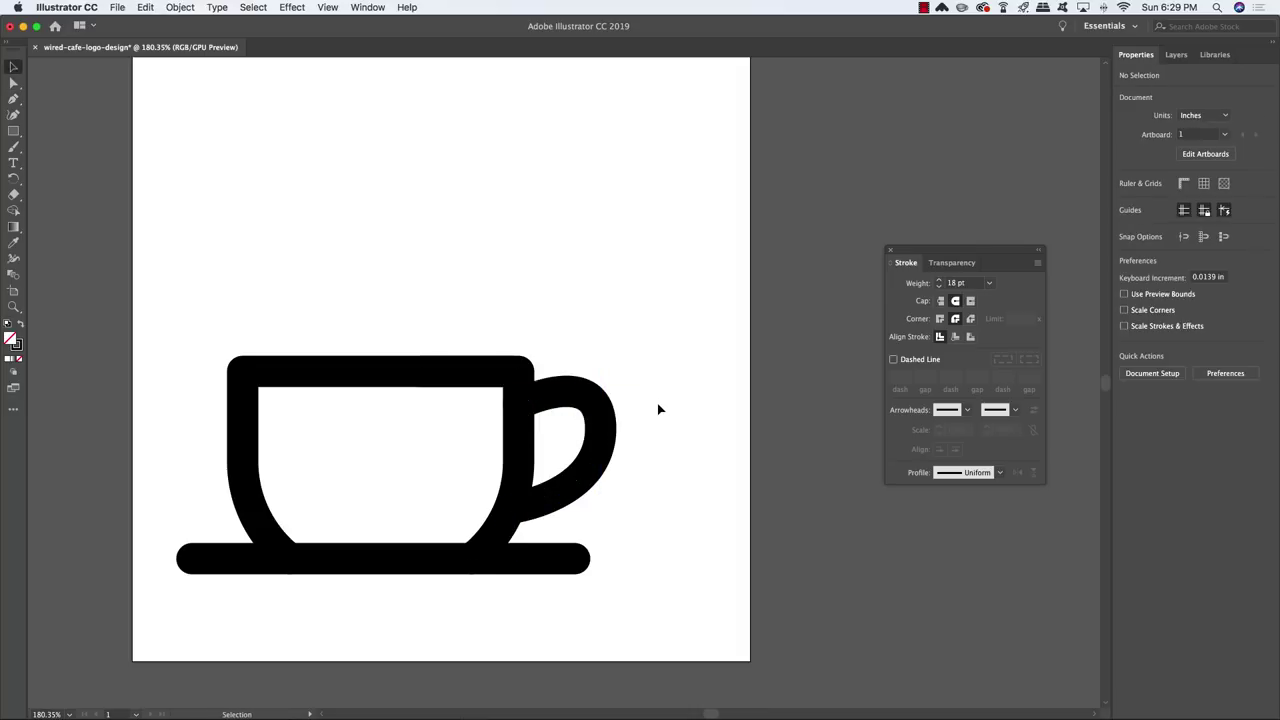
Stretch the handle path slightly outward from the cup to widen it.
key("a")
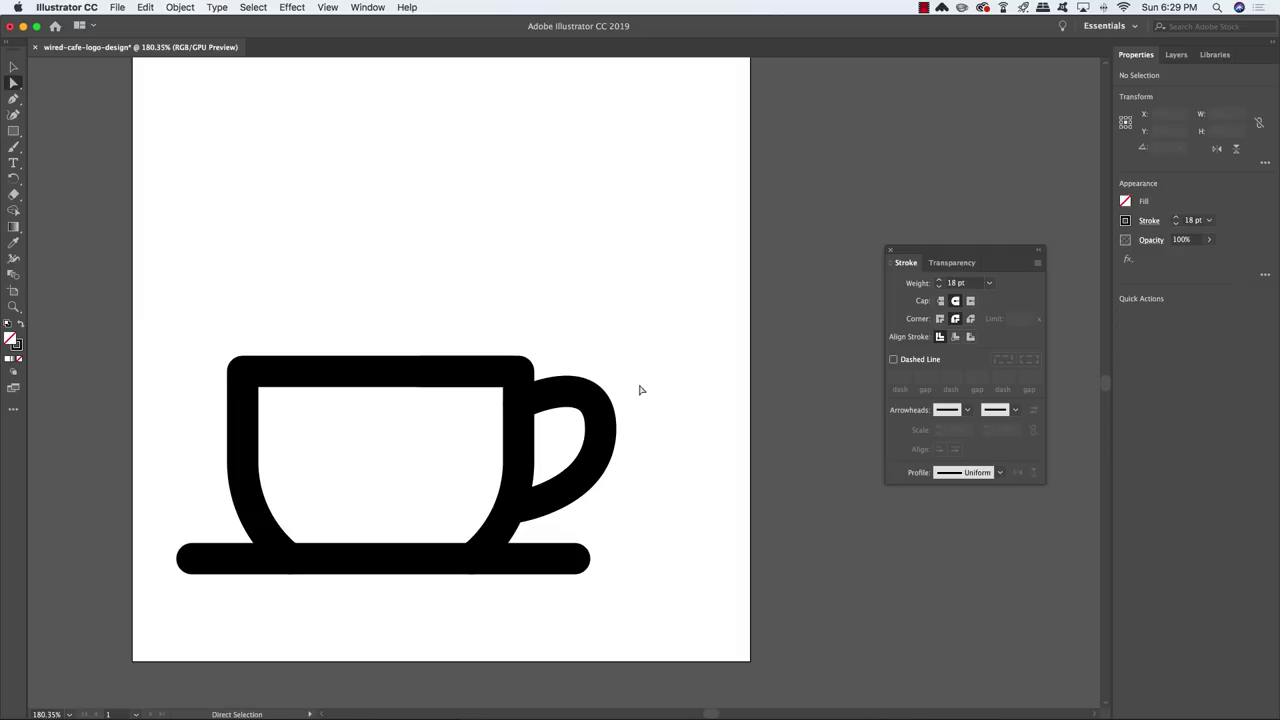
key("v")
left_click(603, 450)
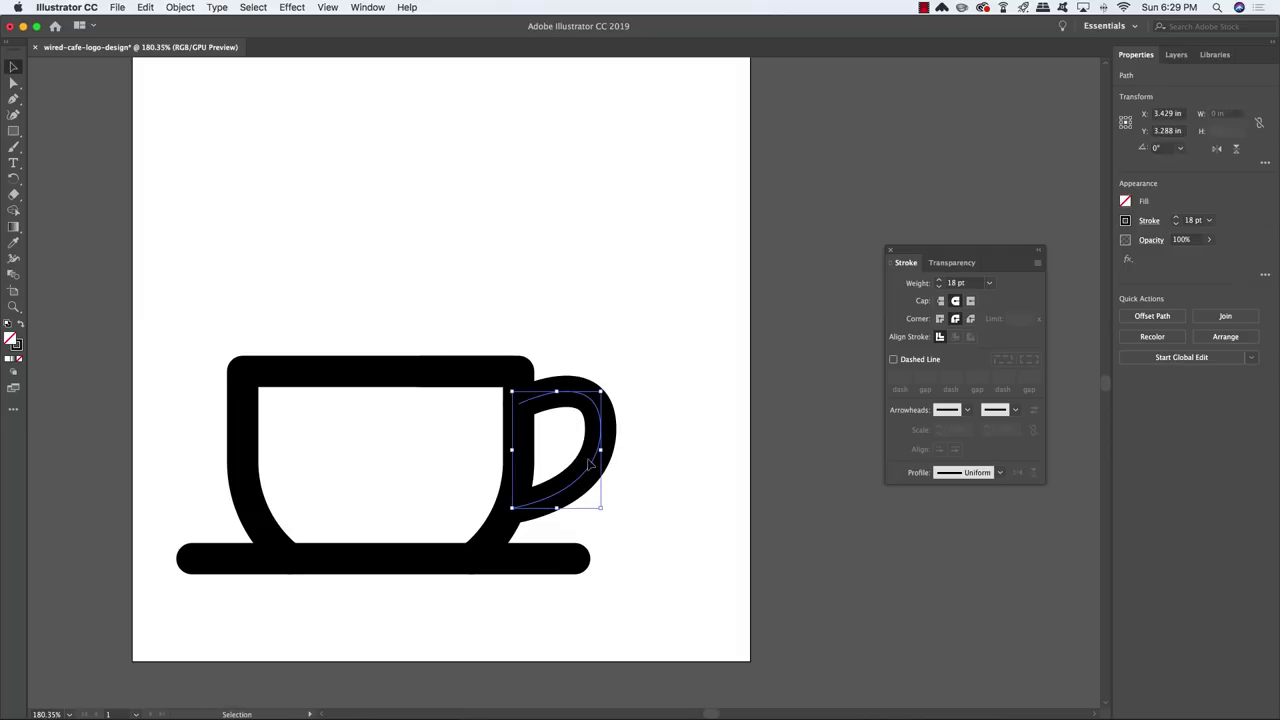
left_click_drag(603, 450, 610, 452)
left_click(671, 443)
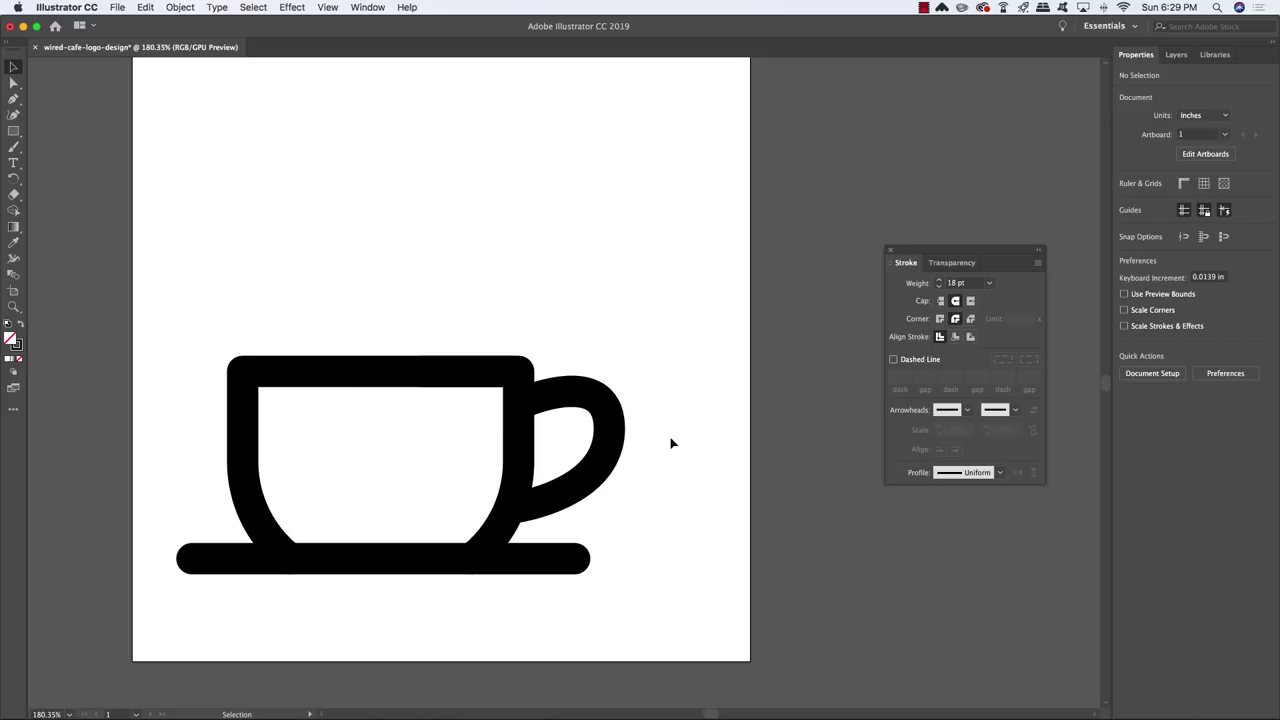
Draw a black-filled circle without a stroke, about 0.34 in wide, where the handle's upper end meets the cup wall.
key("l")
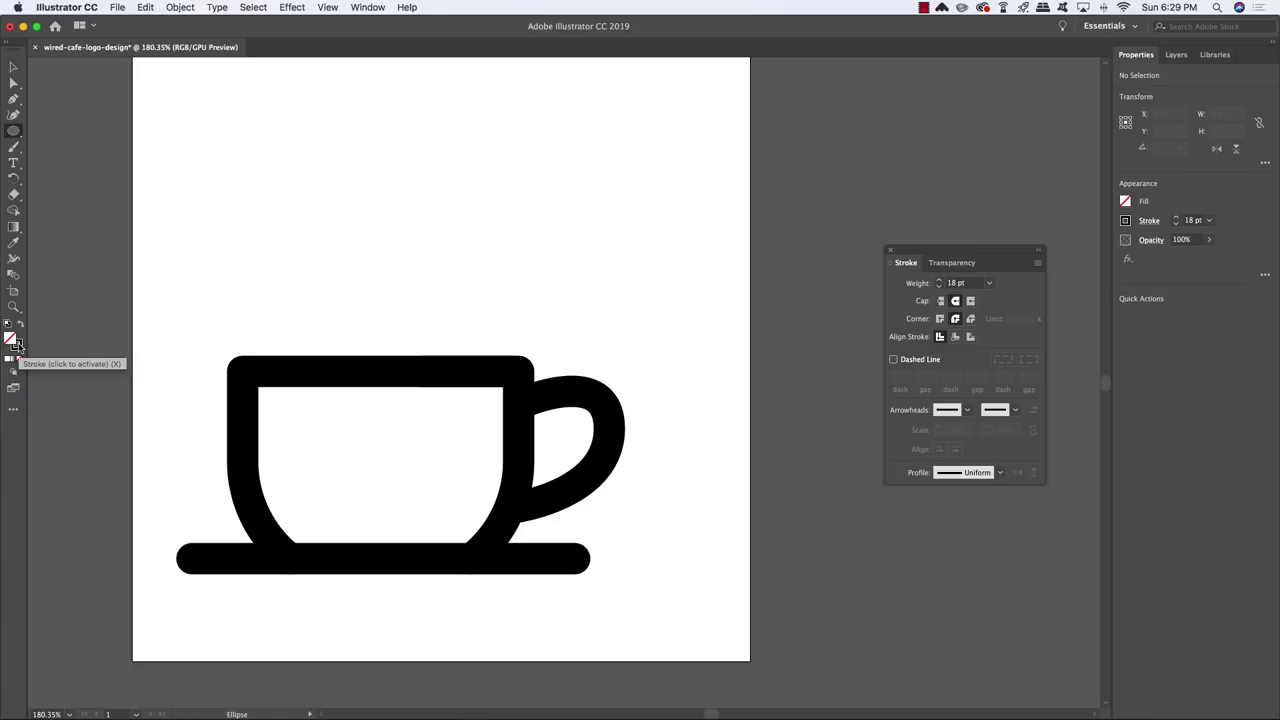
key("shift+x")
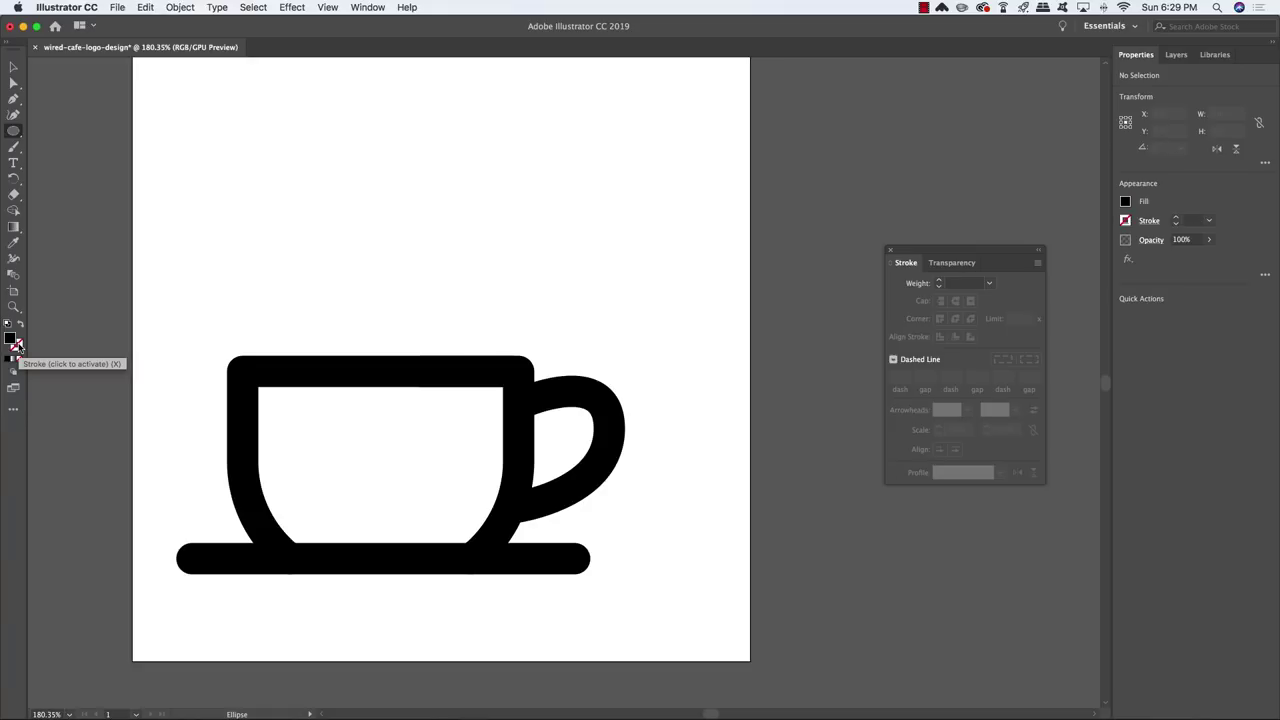
key("shift+x")
key("shift+x")
key("shift+x")
key("shift+x")
key("shift+x")
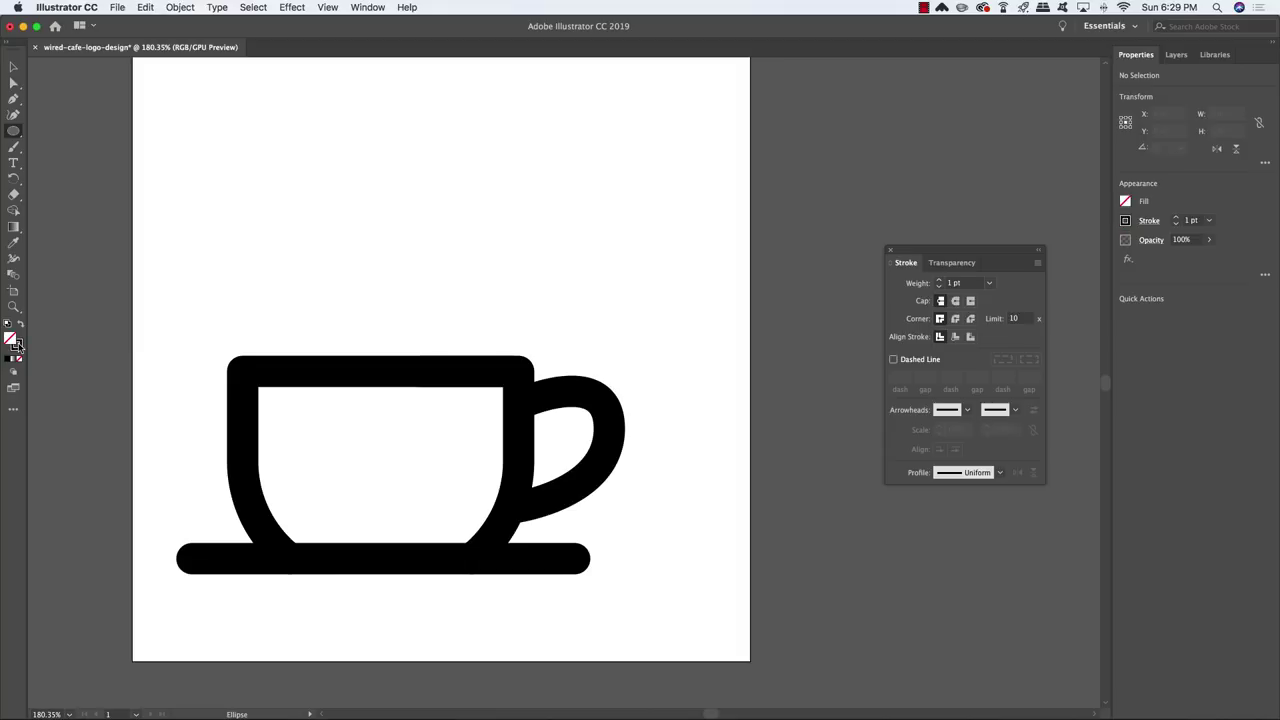
key("shift+x")
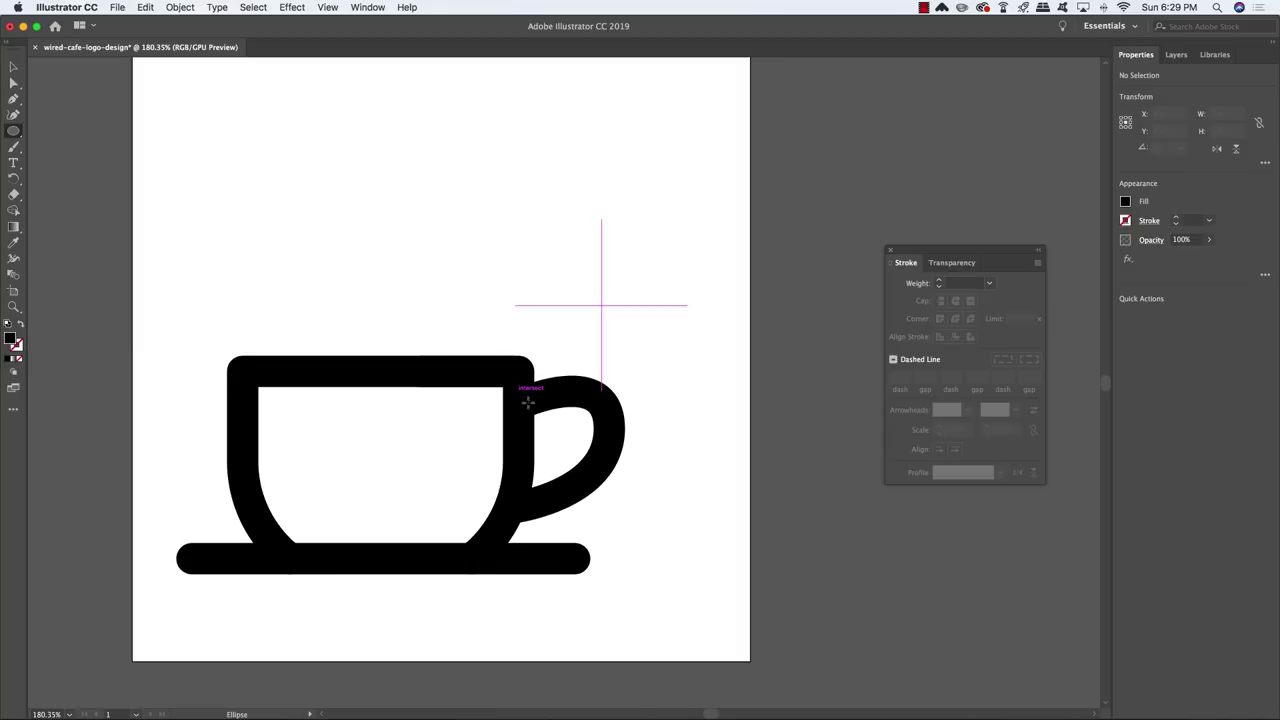
left_click_drag(545, 420, 550, 428)
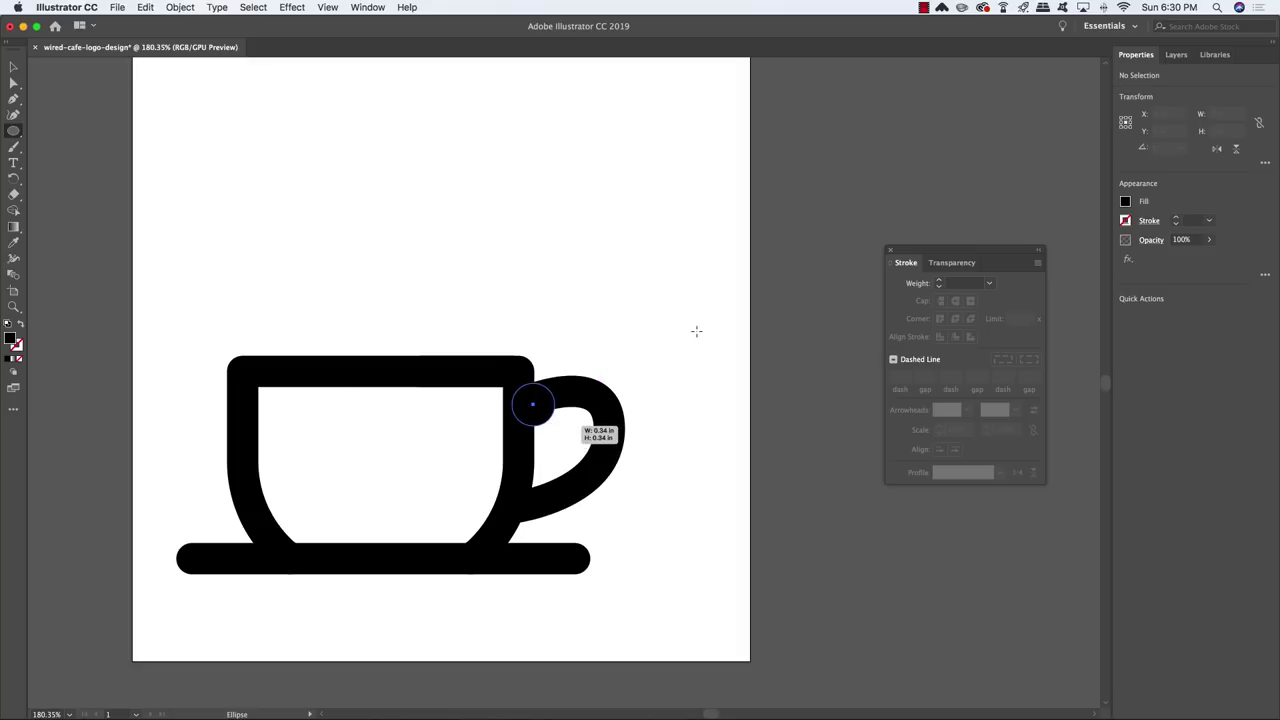
key("v")
left_click(614, 366)
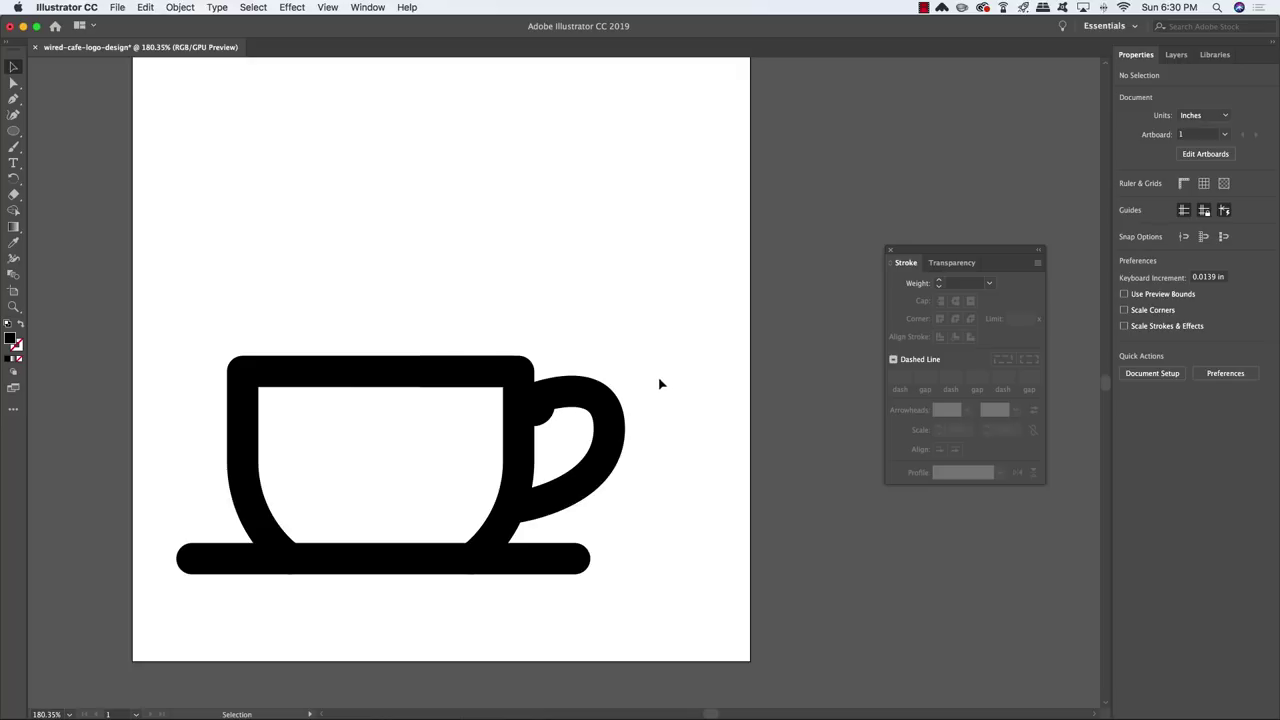
key("a")
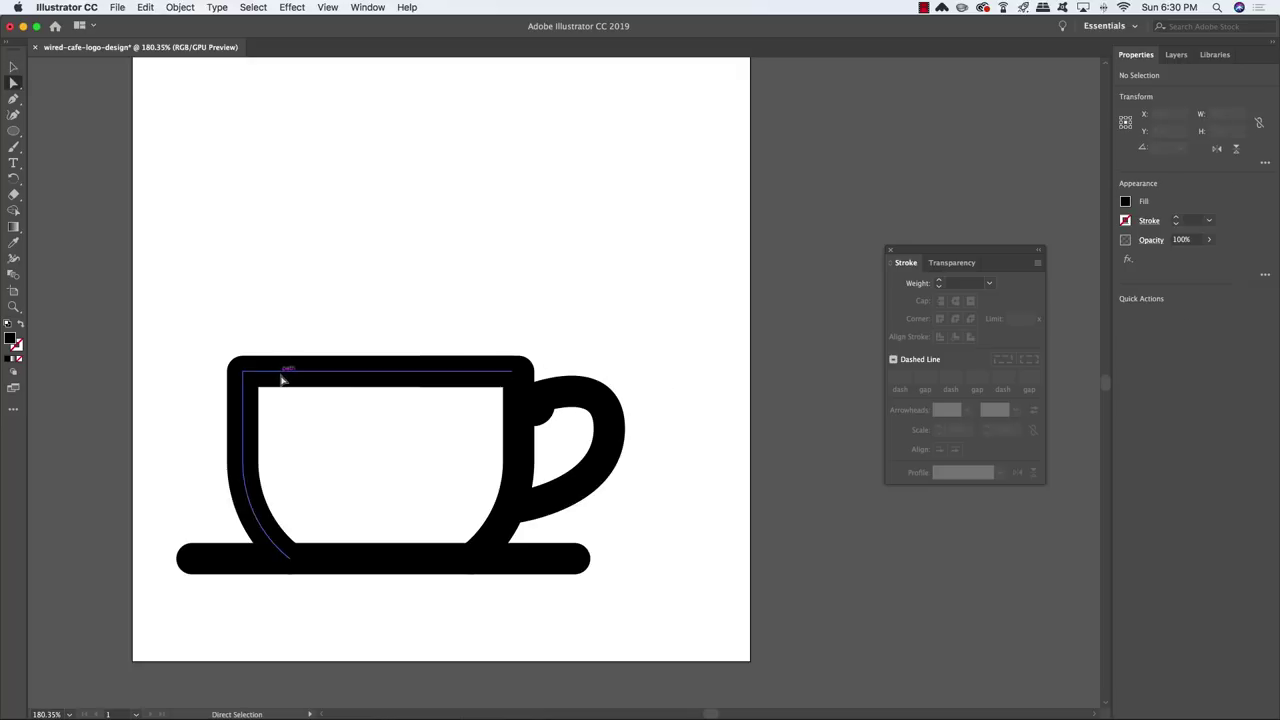
Raise the upper rim anchor points of both cup halves together, making the cup paths 1.582 in tall.
left_click(282, 374)
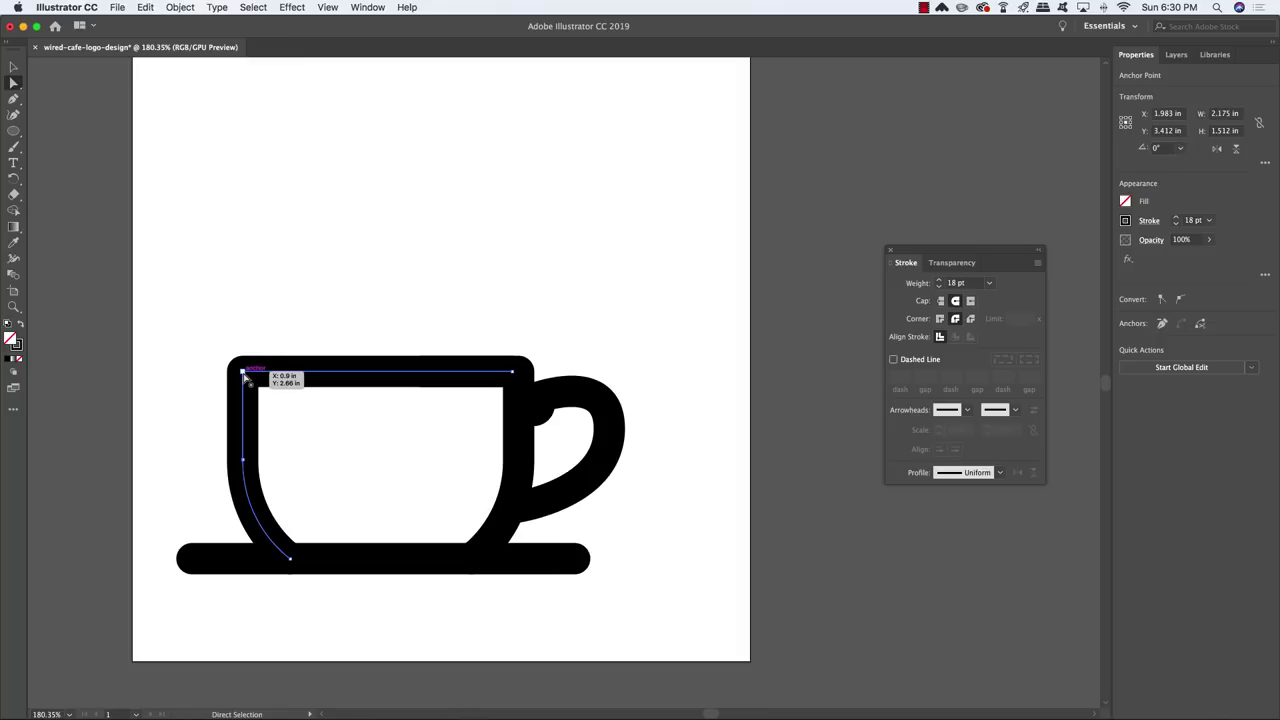
left_click(244, 373)
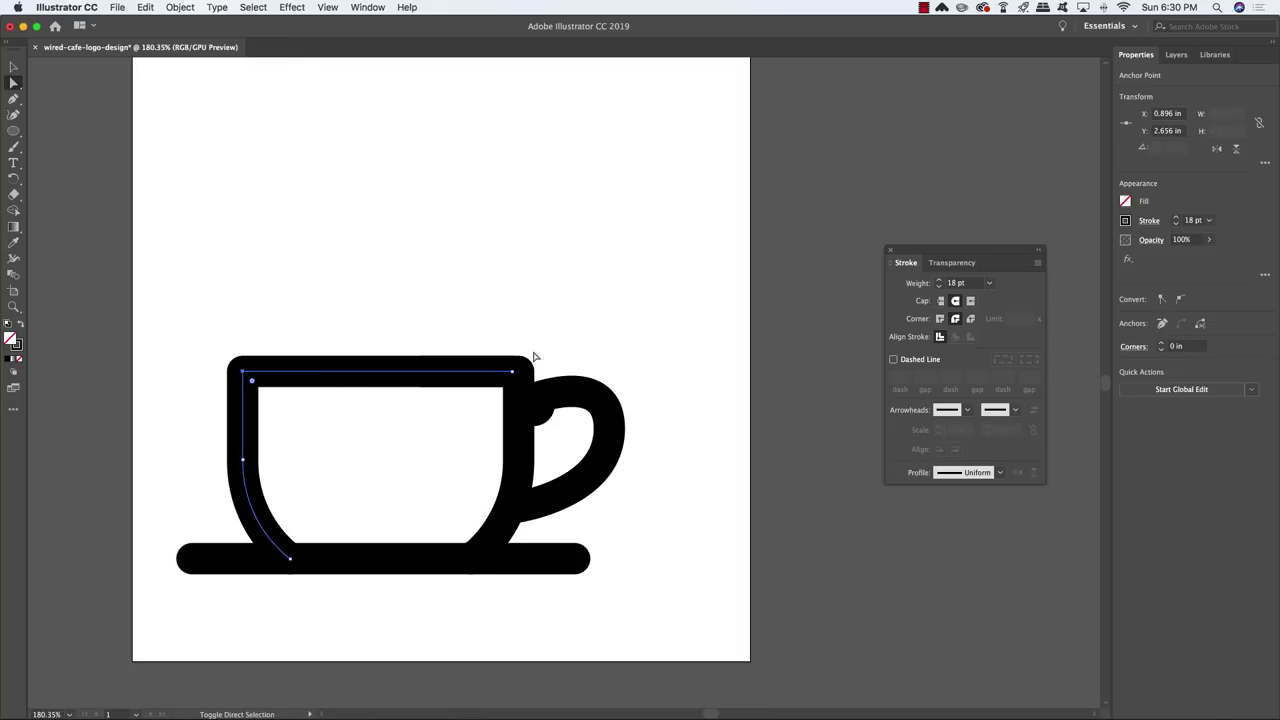
left_click_drag(533, 357, 496, 388)
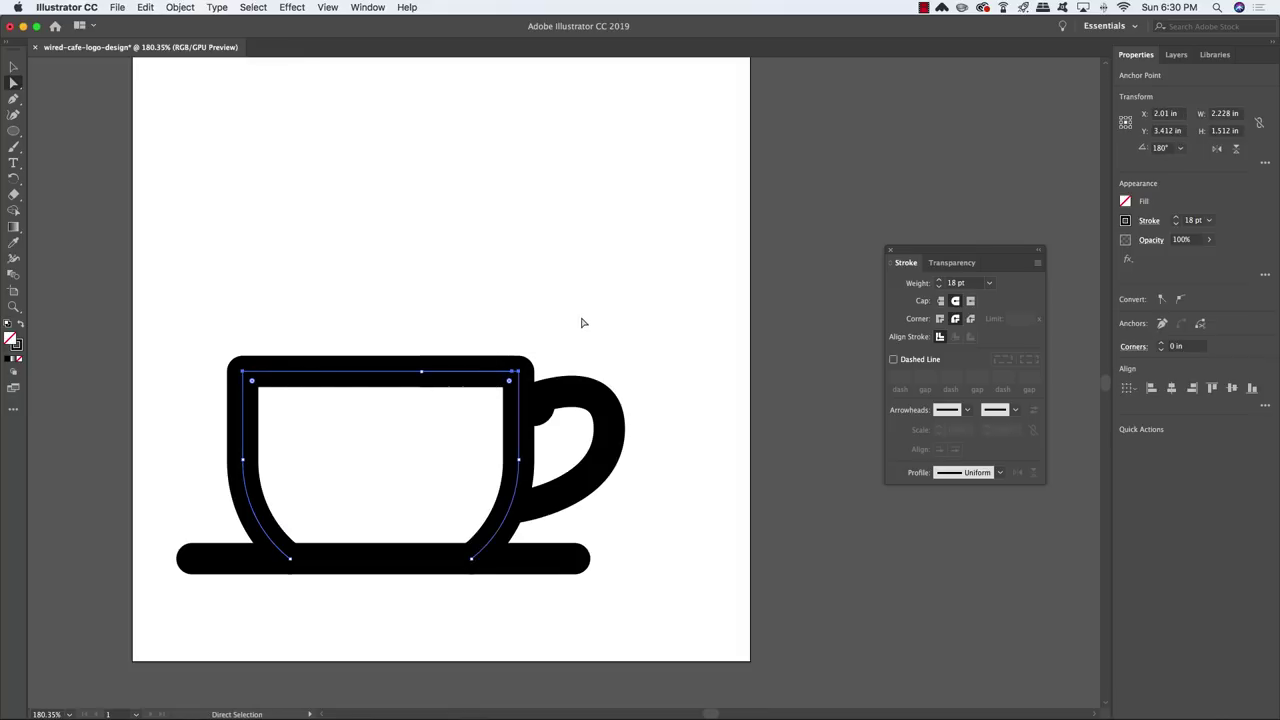
key("Up")
key("Up")
key("Up")
key("Up")
key("Up")
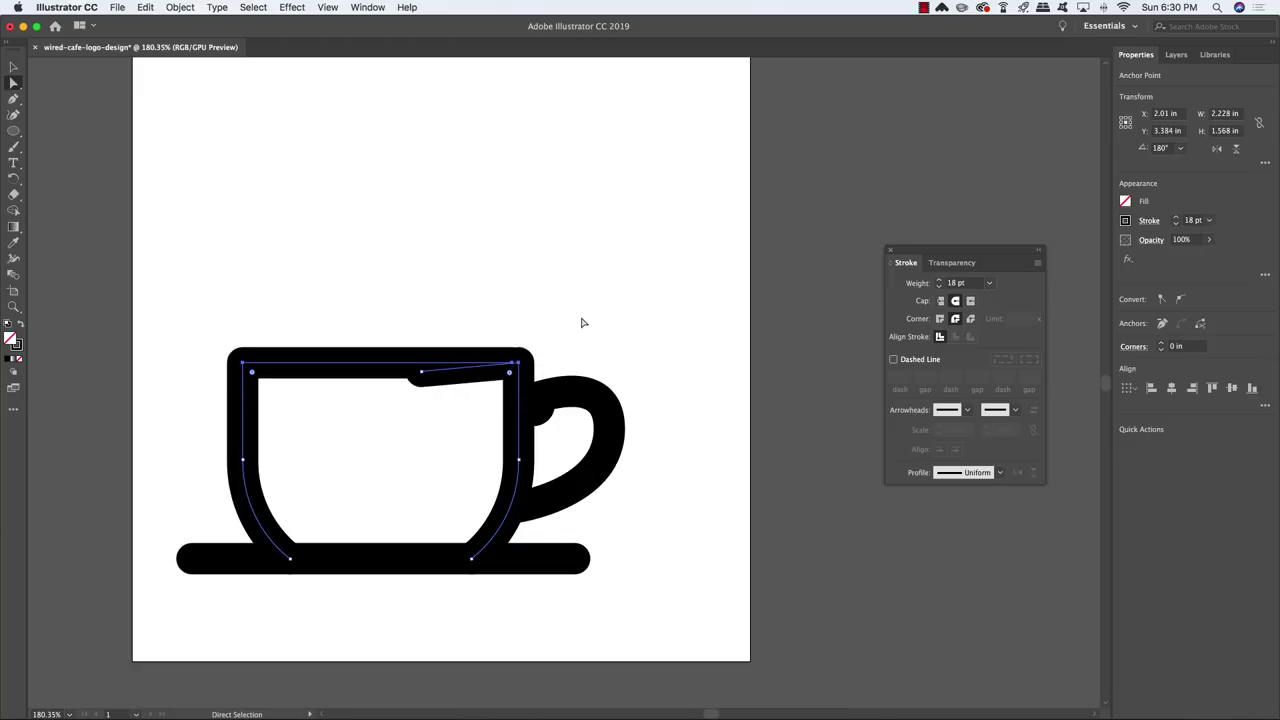
key("Down")
key("Up")
key("Up")
scroll(583, 322, "right", 1)
left_click(583, 320)
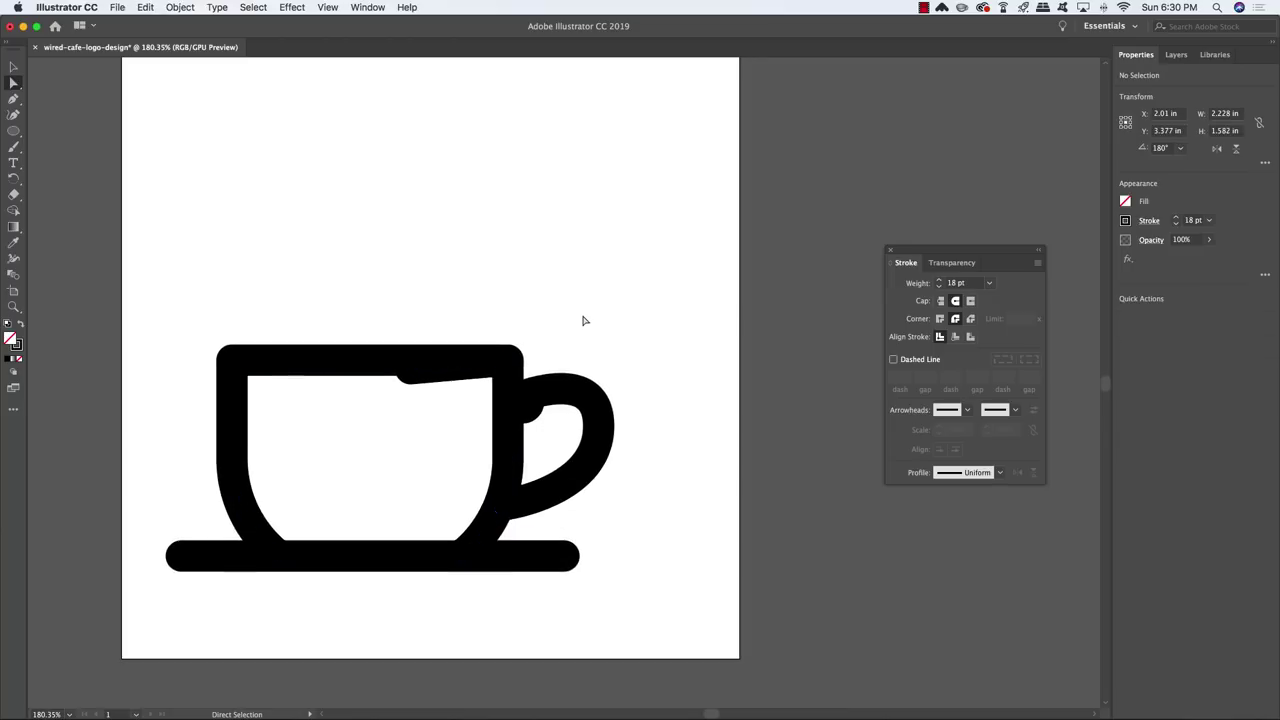
Raise the stray inner end point of the cup's right half until its rim segment lies level with the rest.
left_click(420, 374)
left_click(411, 371)
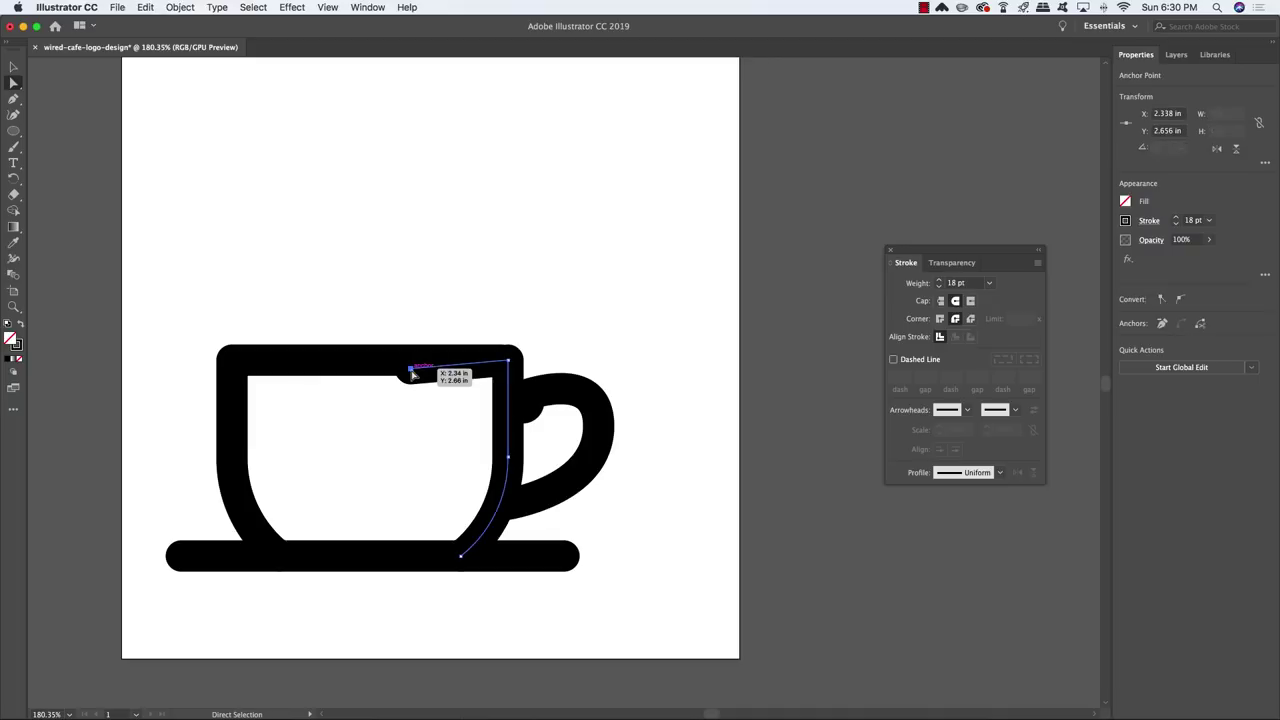
key("Up")
key("Up")
key("Up")
key("Up")
left_click(581, 287)
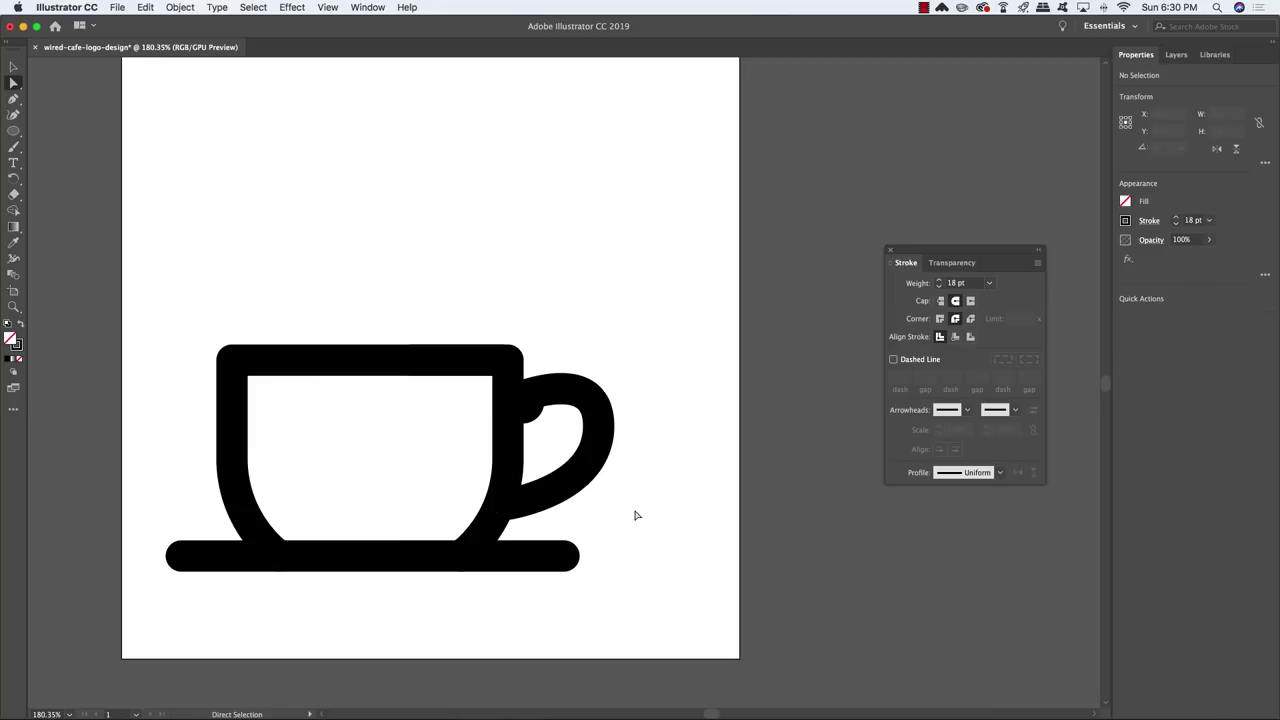
Extend the saucer line's right end point outward to X 3.771 in.
left_click_drag(620, 520, 547, 598)
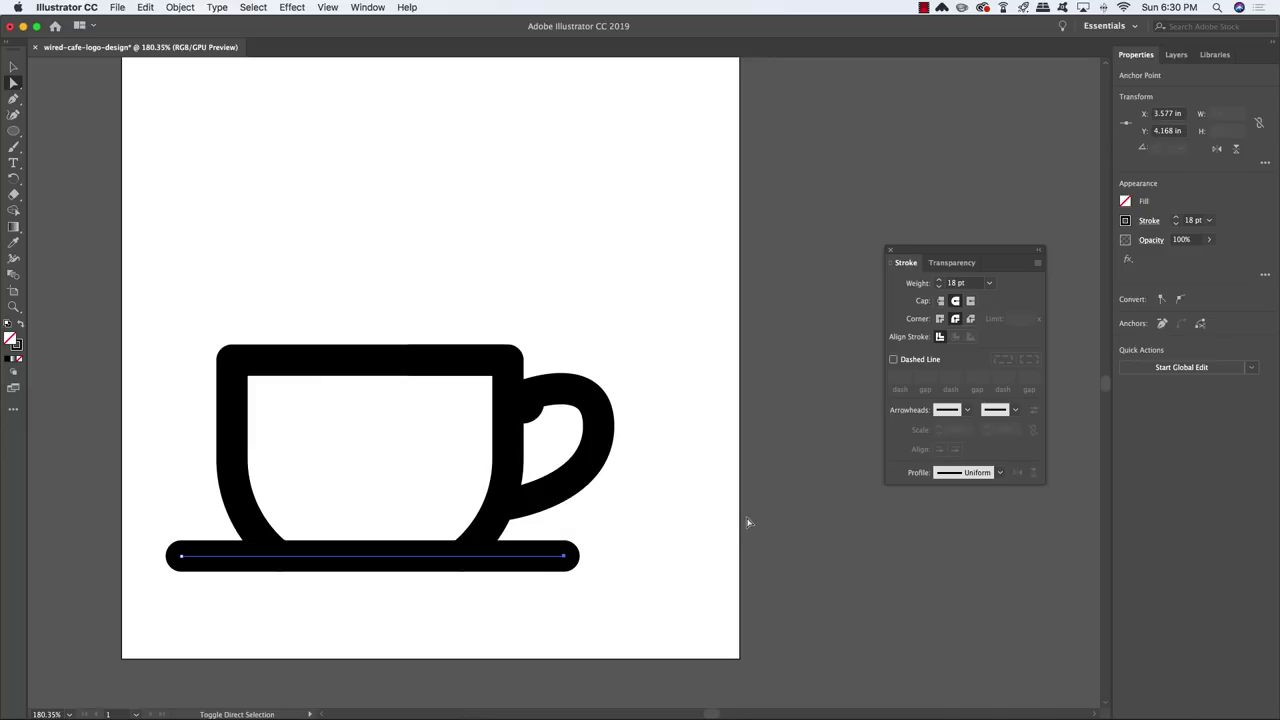
key("shift+Right")
key("Right")
key("Right")
key("Right")
key("Right")
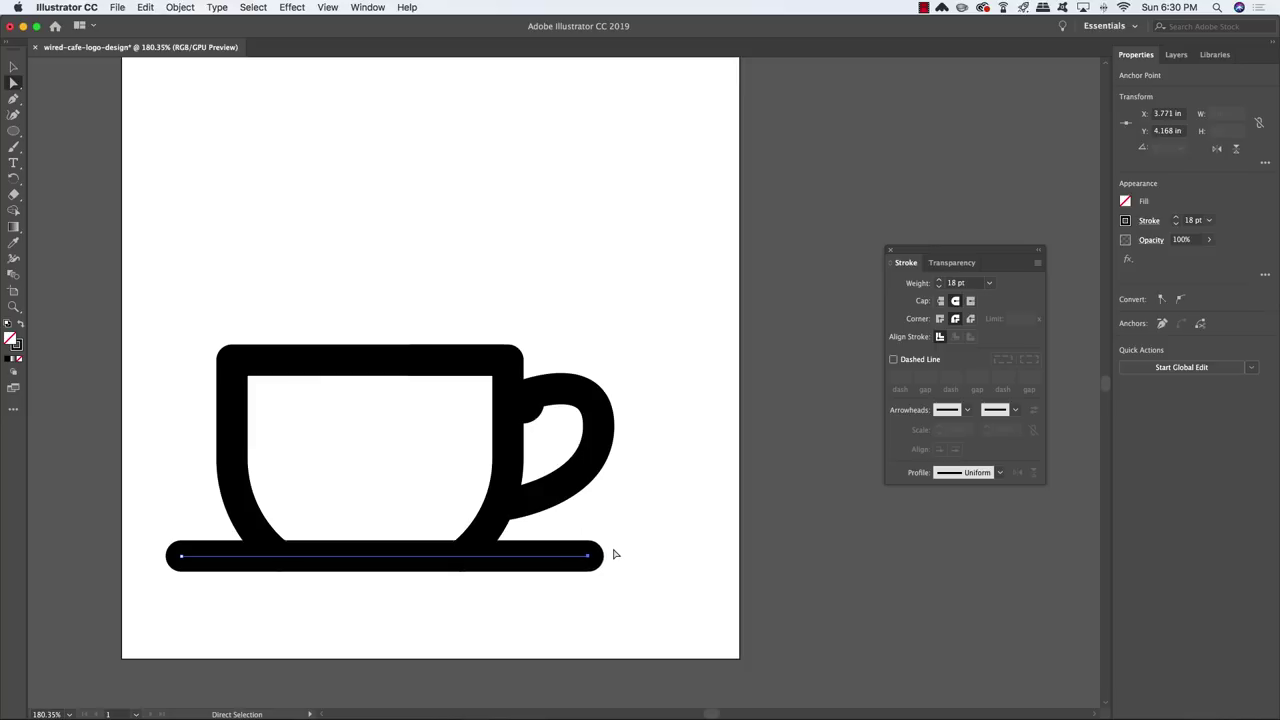
Extend the saucer line's left end point slightly outward, away from the cup.
left_click_drag(150, 506, 195, 591)
key("Left")
key("Left")
key("Left")
key("Left")
key("Left")
left_click(355, 623)
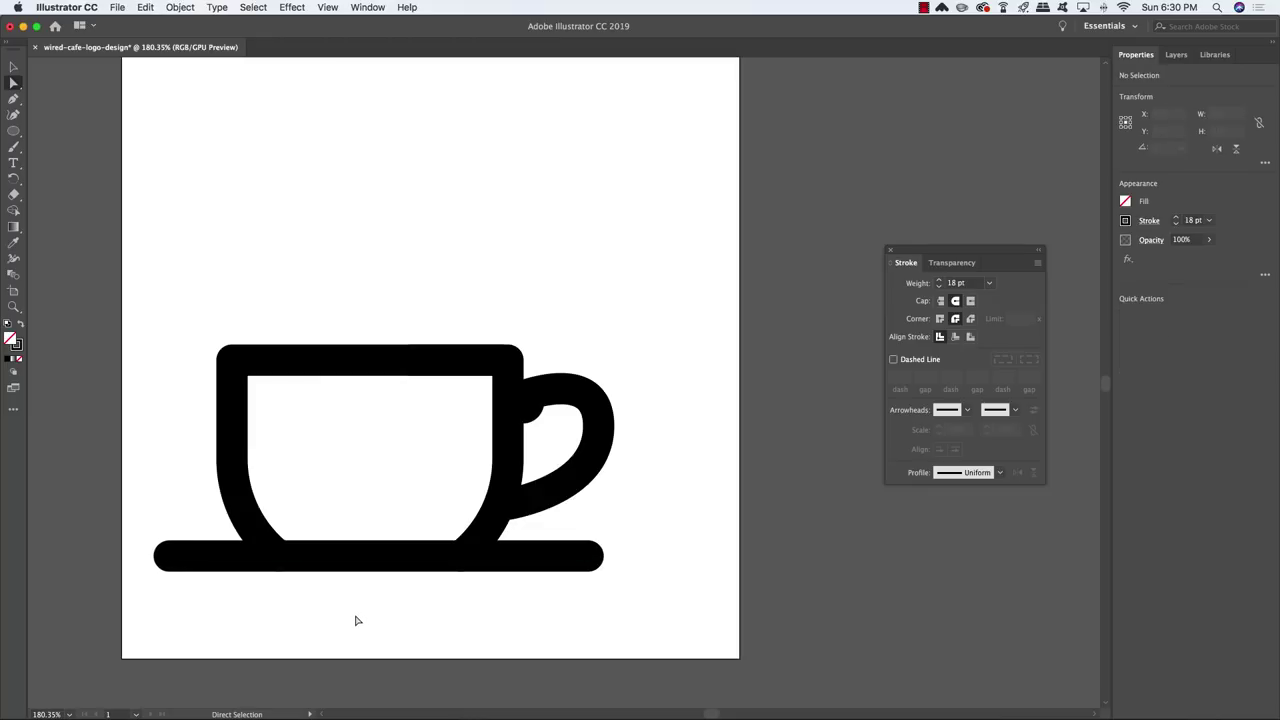
Draw a black, strokeless spacing rectangle, about 0.51 by 1.07 in, from the saucer's left tip to the cup's left wall.
key("m")
scroll(352, 612, "right", 2)
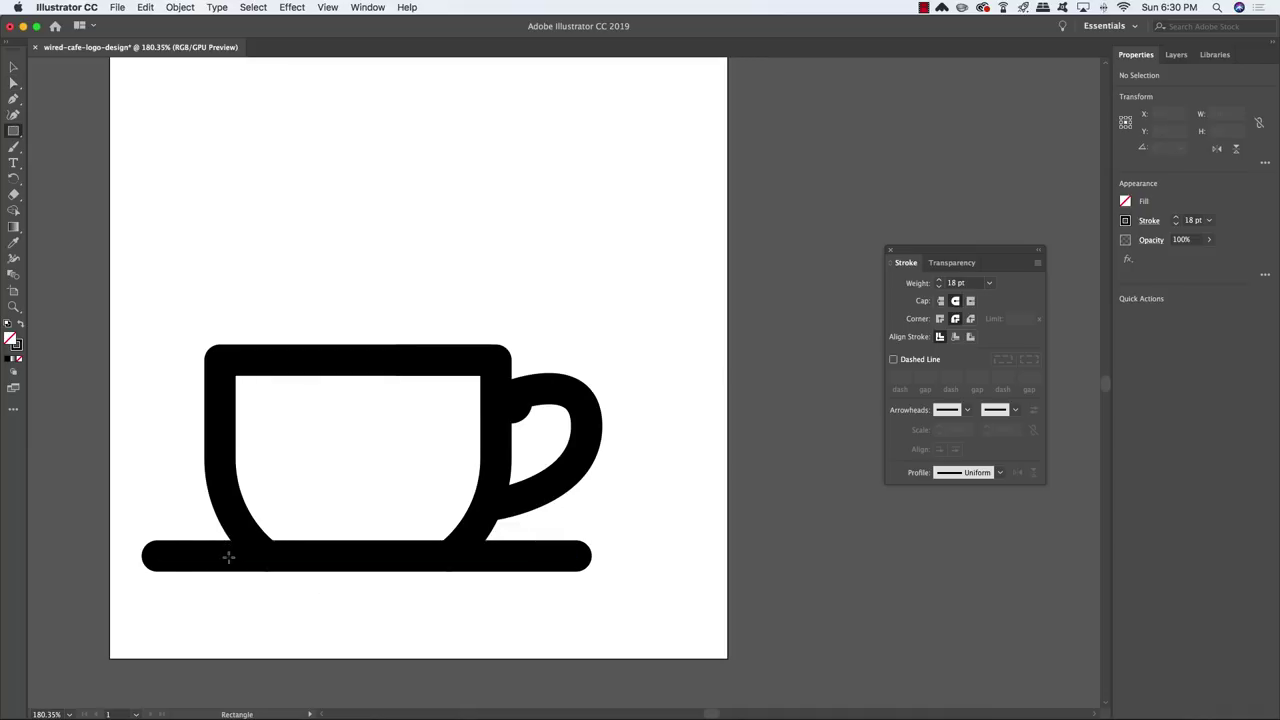
left_click_drag(231, 570, 141, 600)
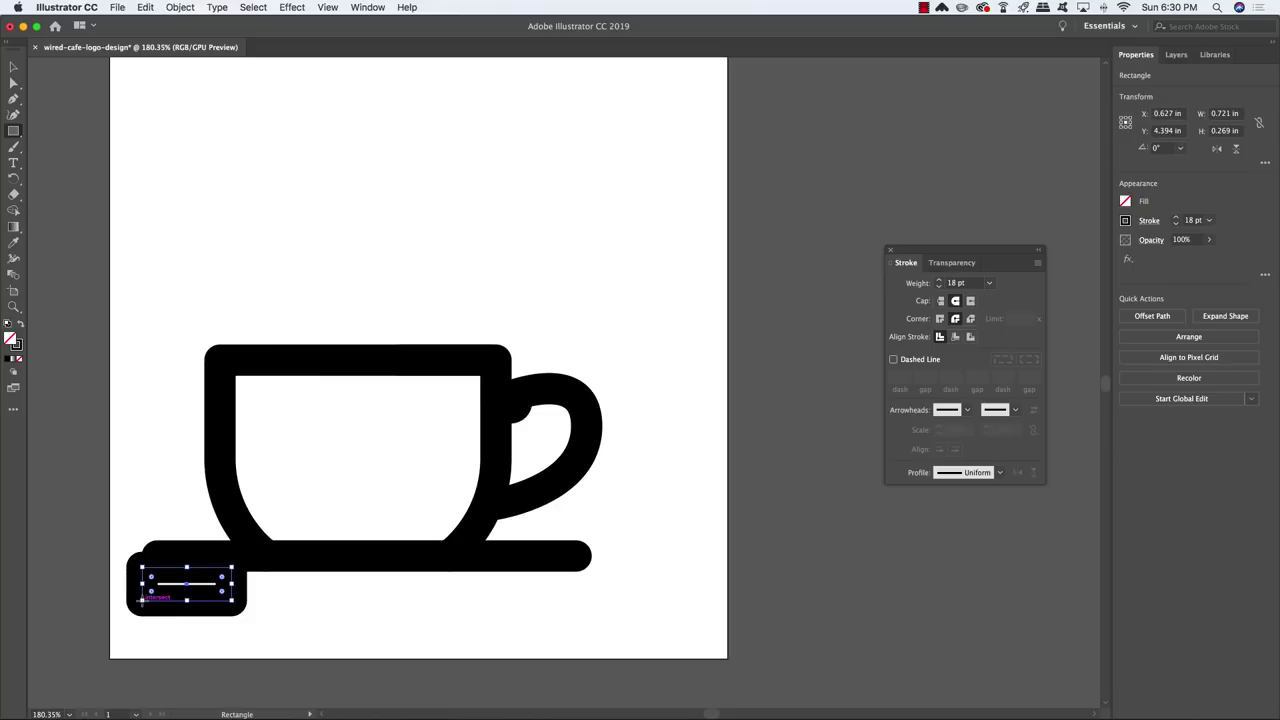
key("shift+x")
key("v")
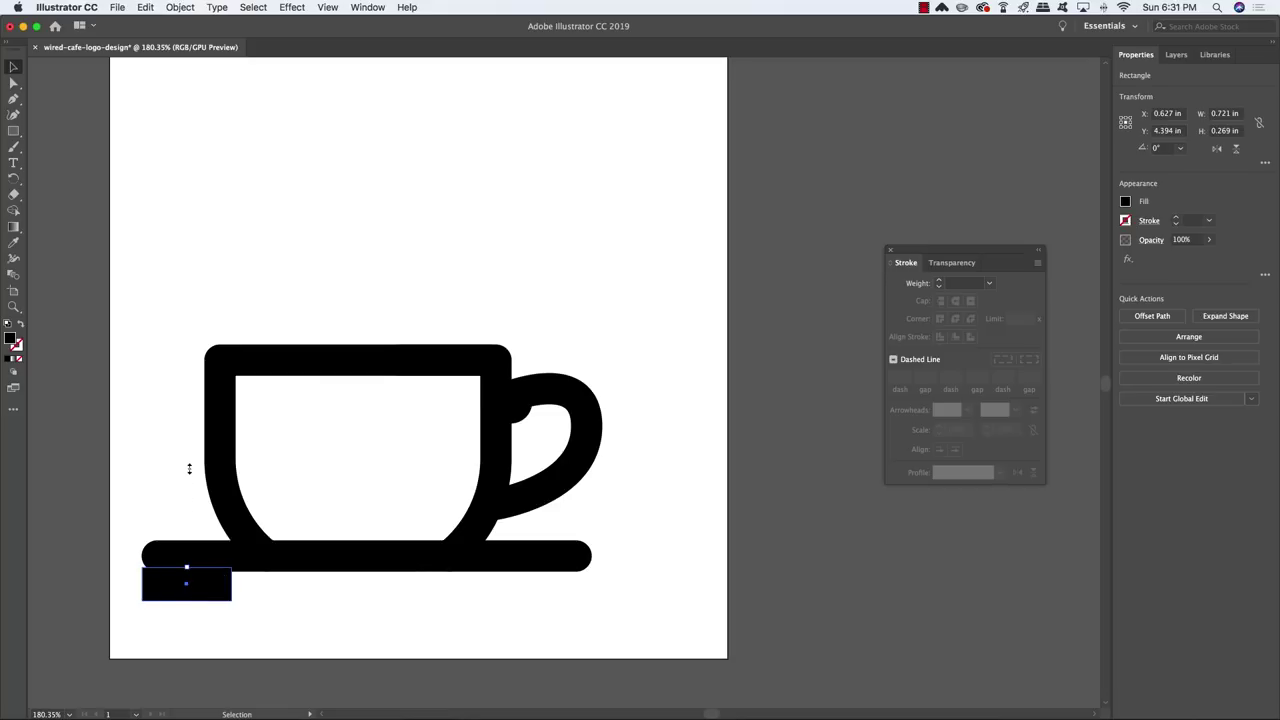
left_click_drag(189, 468, 188, 467)
left_click_drag(232, 535, 206, 535)
left_click(260, 628)
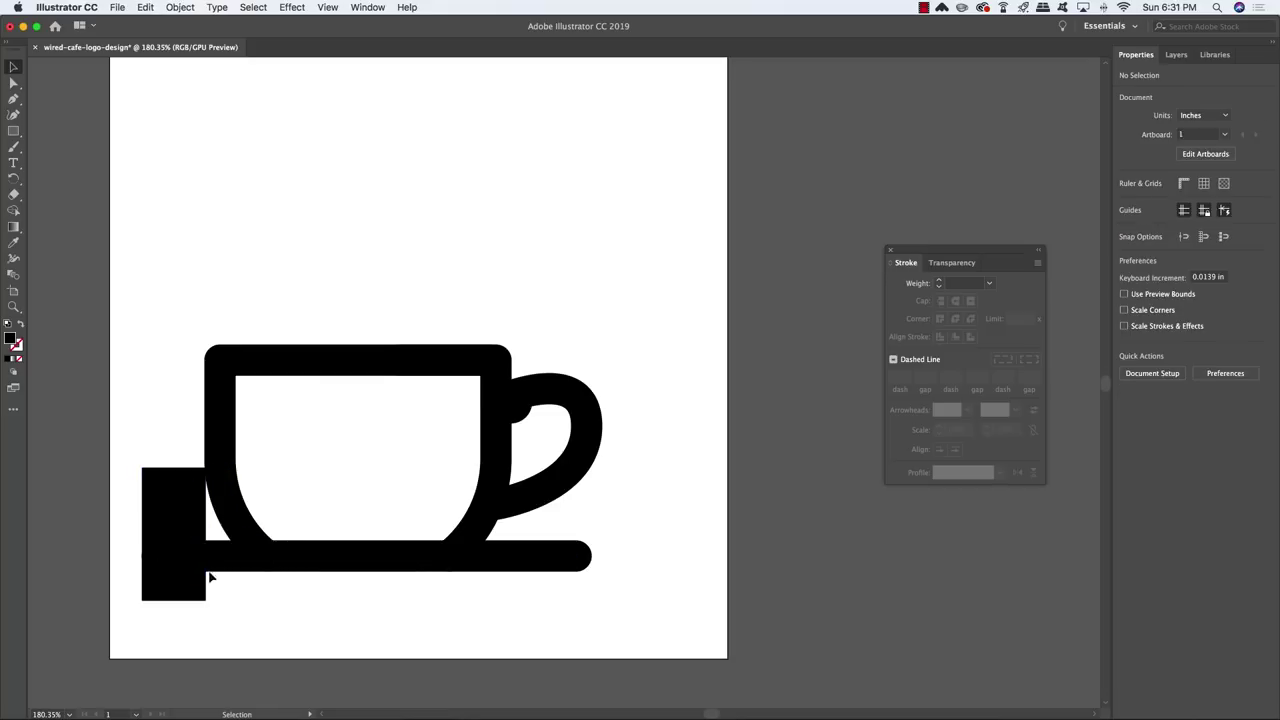
Duplicate the spacing rectangle horizontally so that the copy's inner edge meets the cup's right wall.
left_click(182, 588)
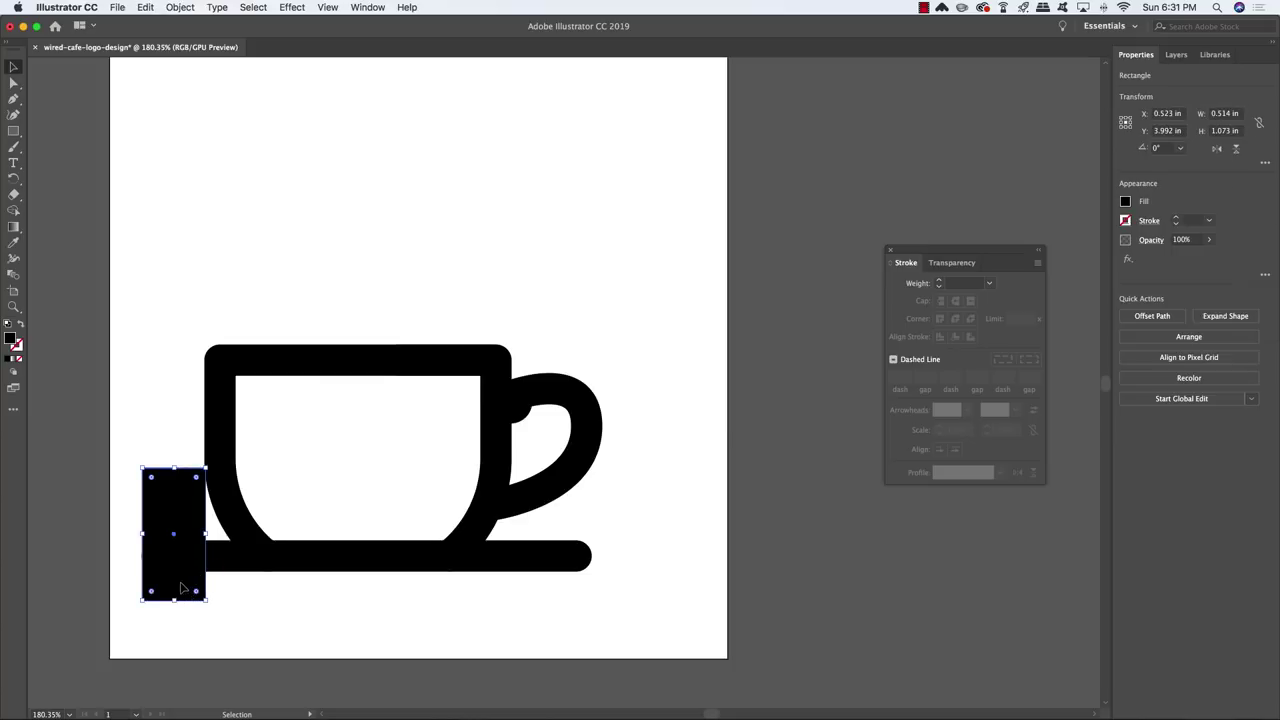
left_click_drag(183, 589, 549, 579)
left_click_drag(553, 580, 551, 580)
left_click(614, 519)
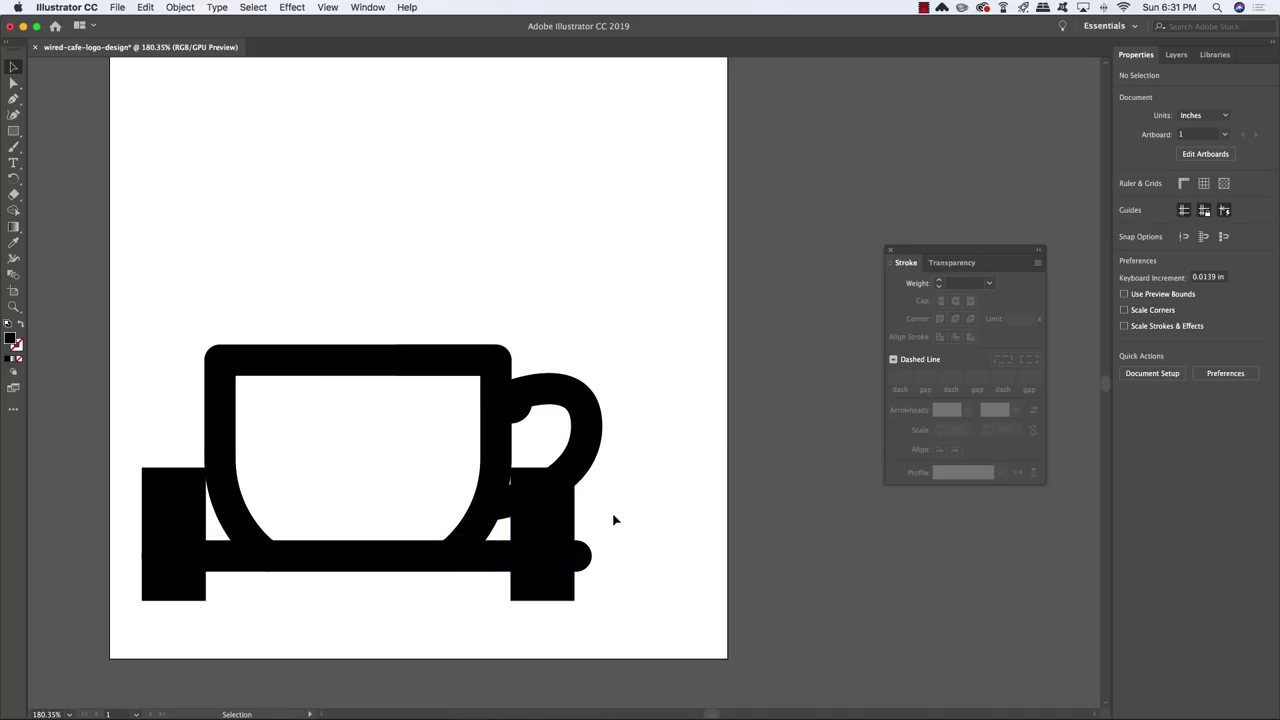
Shorten the saucer's right end so its rounded tip aligns with the right spacing rectangle's outer edge.
key("a")
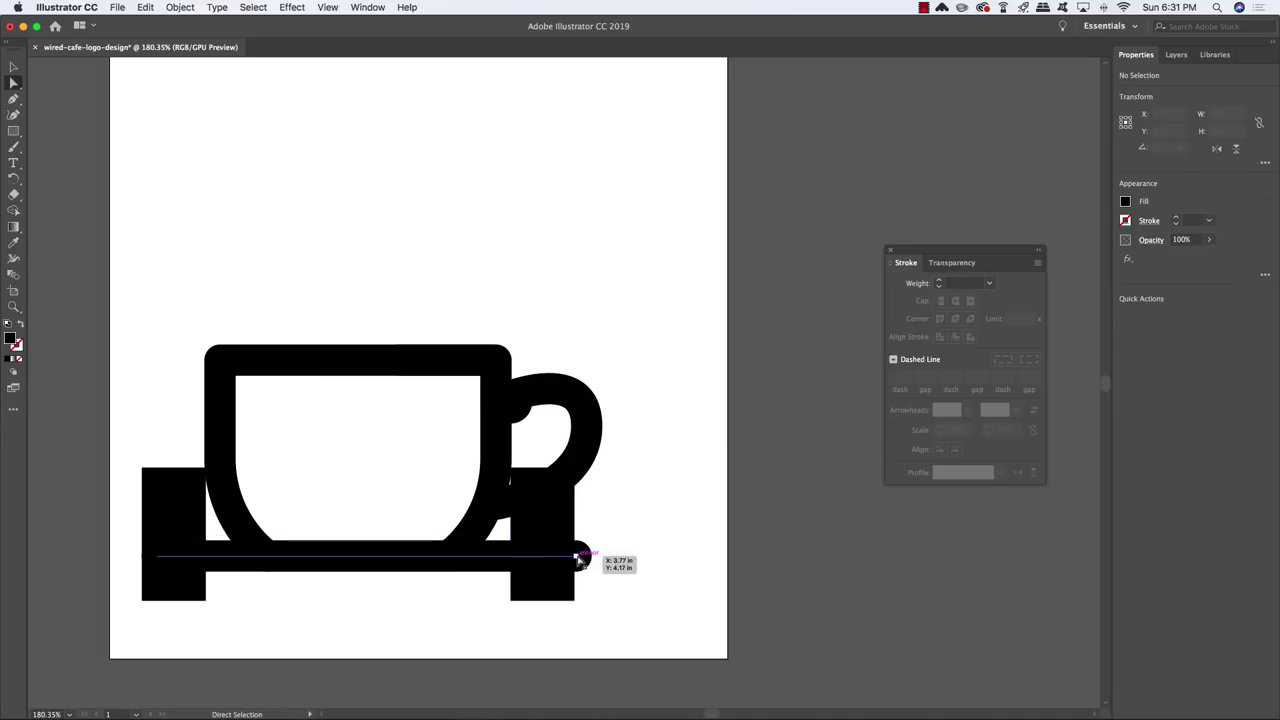
left_click(577, 560)
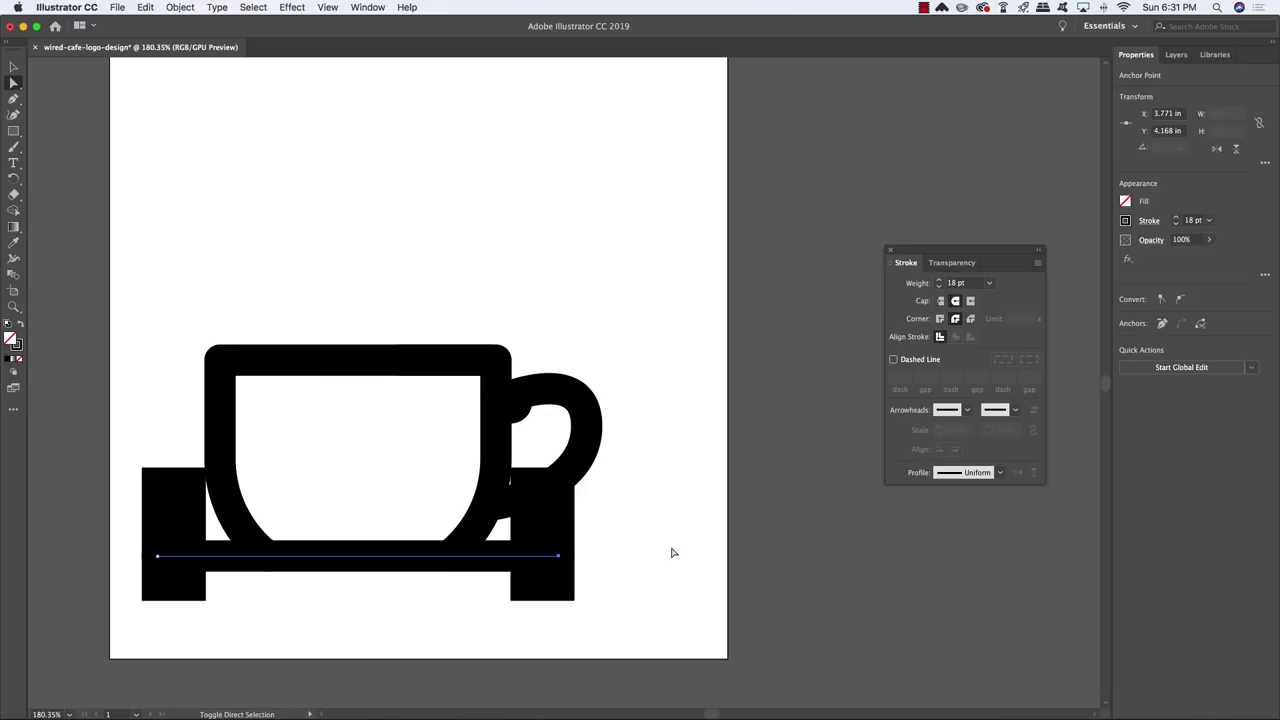
key("Right")
Delete both spacing rectangles beside the cup.
left_click(537, 527)
left_click(187, 500, "shift")
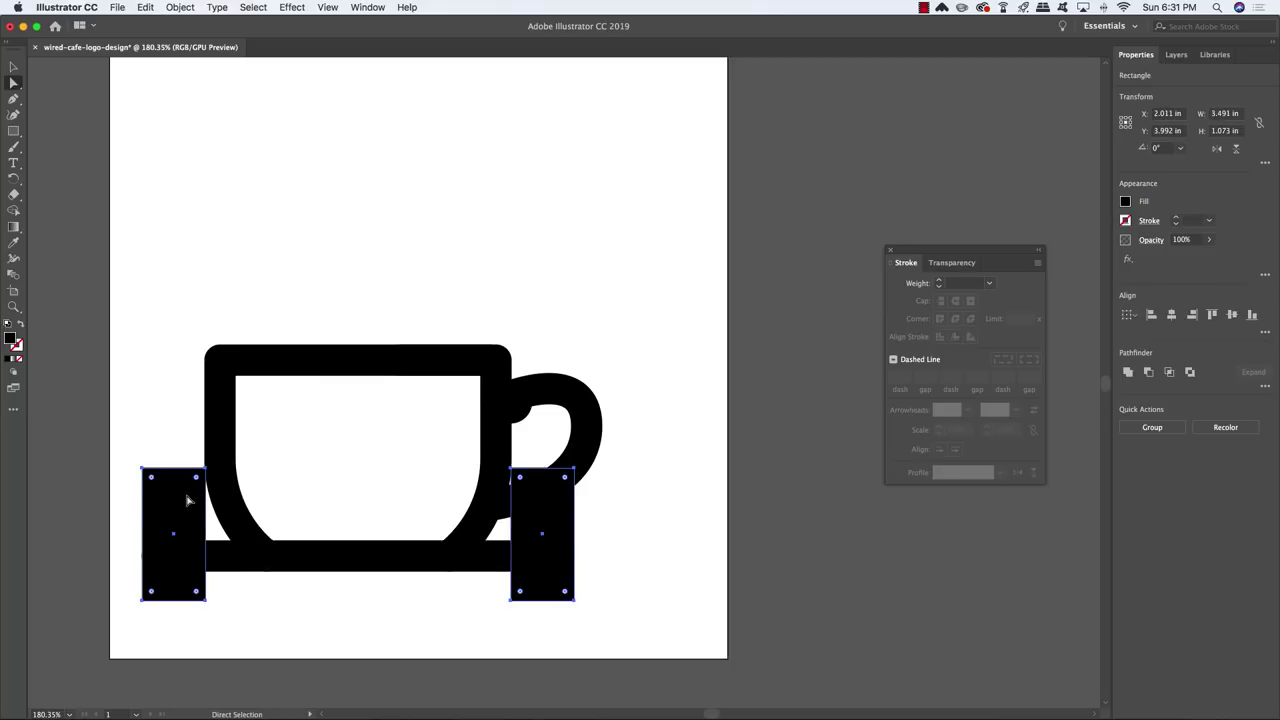
key("Delete")
Expand the fill and stroke of all the cup, handle, circle and saucer artwork into shapes.
key("v")
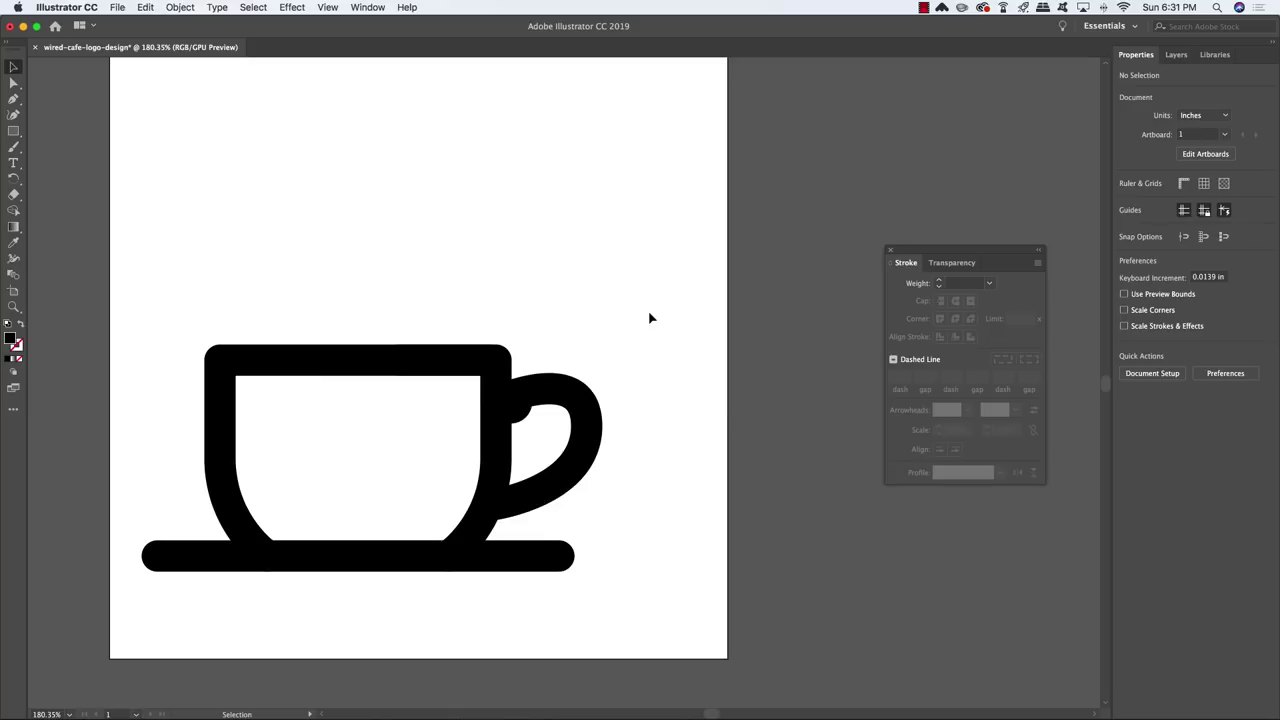
left_click_drag(651, 311, 152, 640)
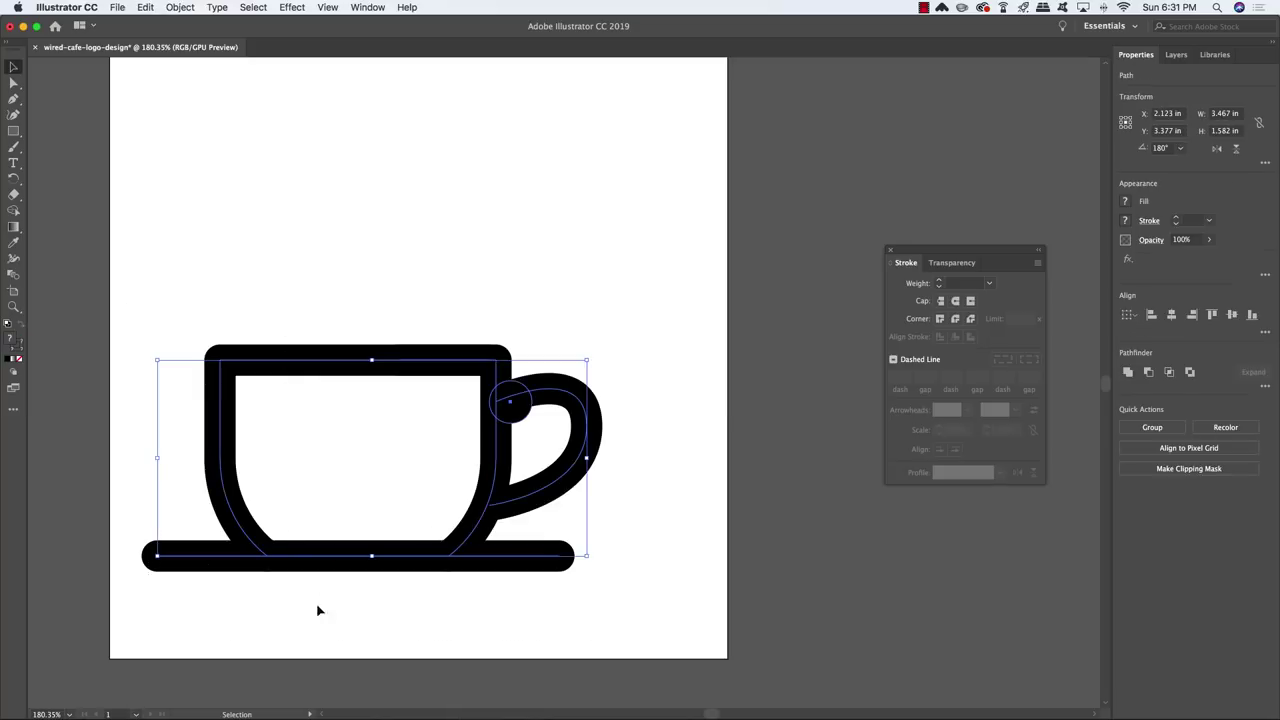
left_click(180, 7)
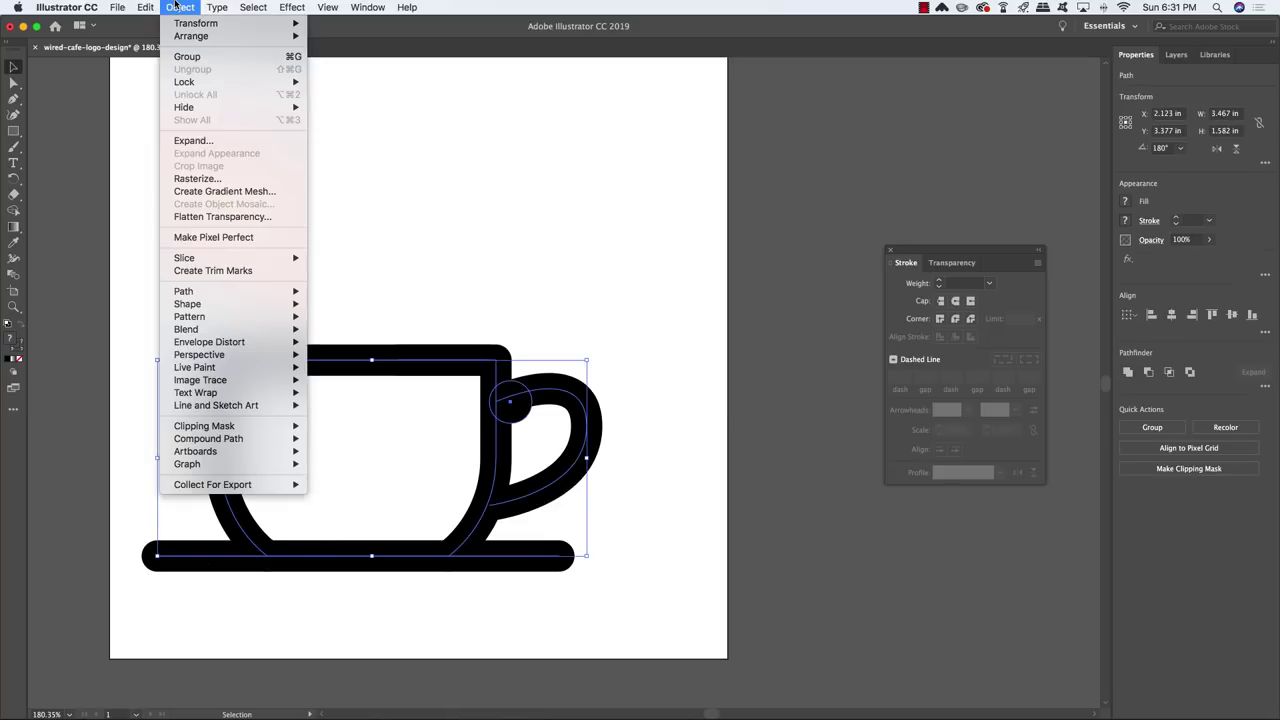
left_click(230, 141)
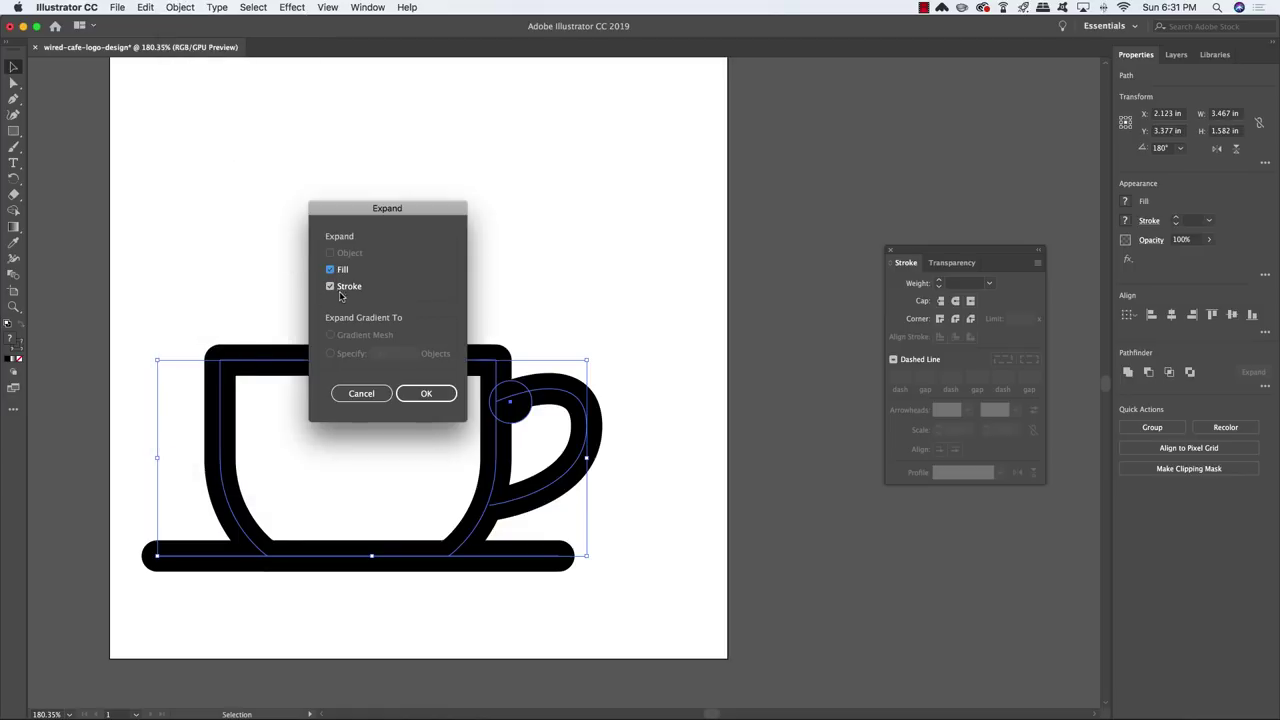
left_click(424, 395)
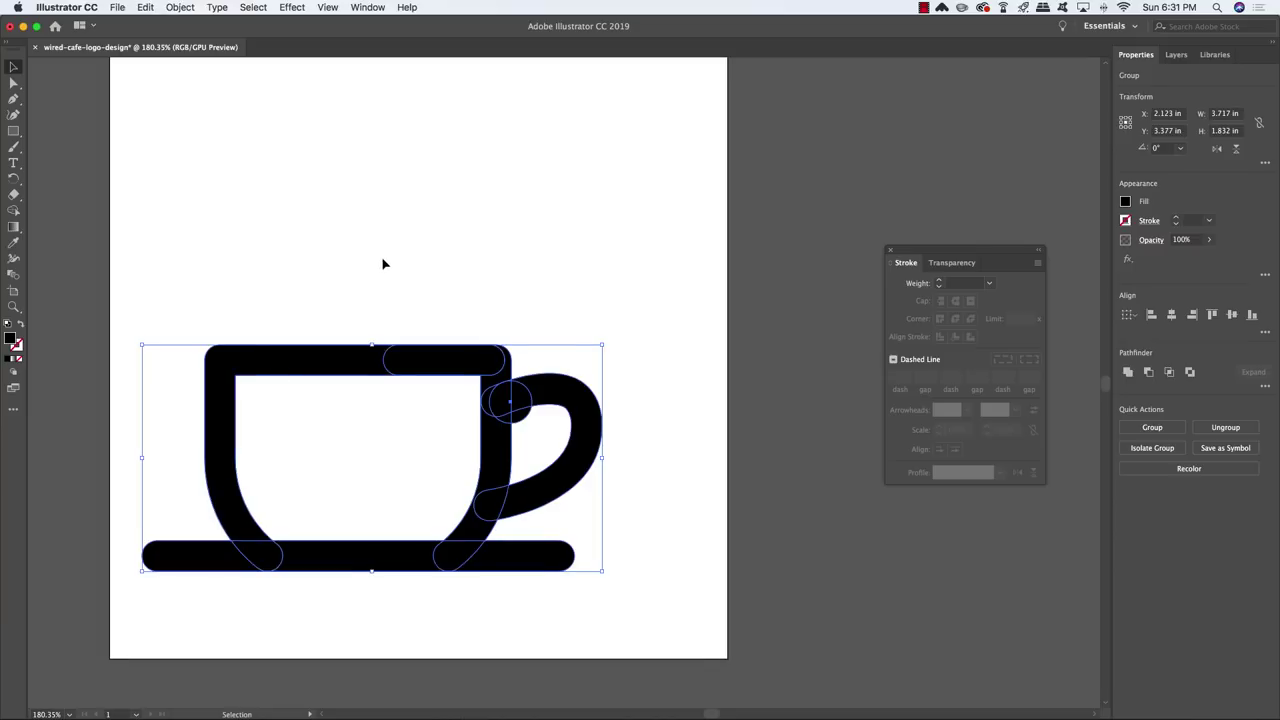
Merge the expanded cup, handle and saucer shapes with Pathfinder, and clear the artboard of the Pathfinder controls.
scroll(383, 263, "left", 1)
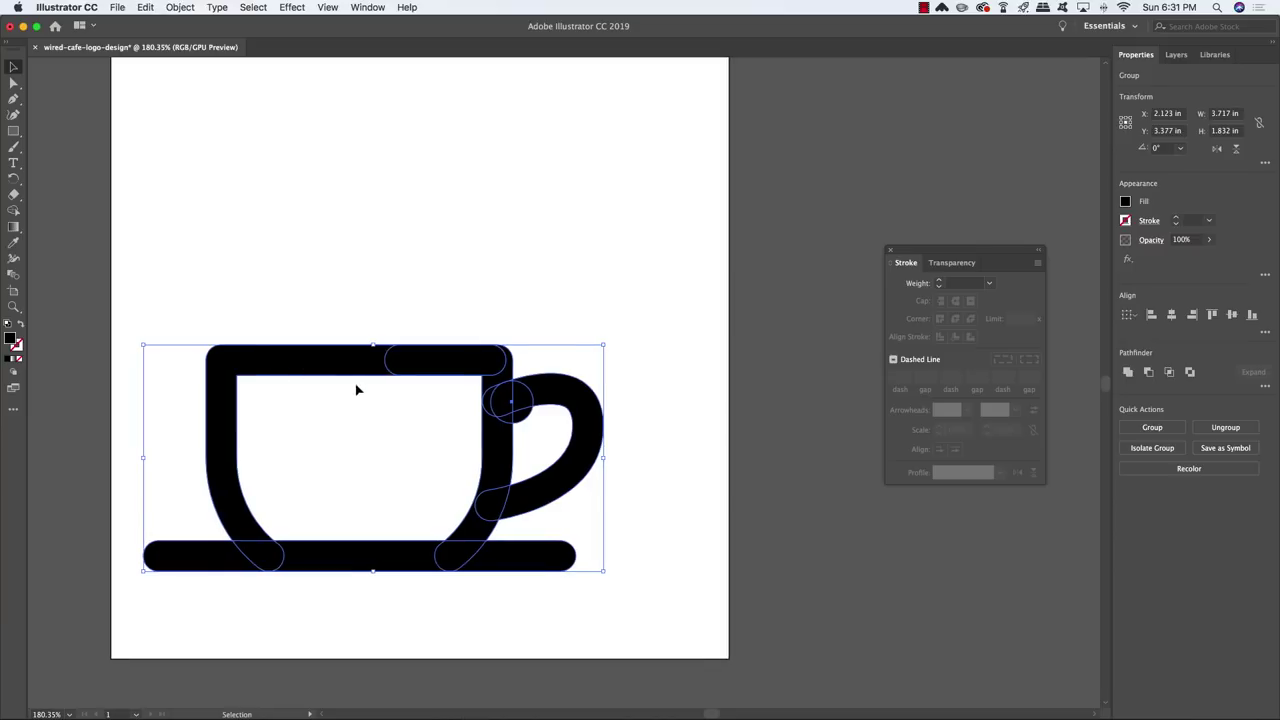
left_click(368, 7)
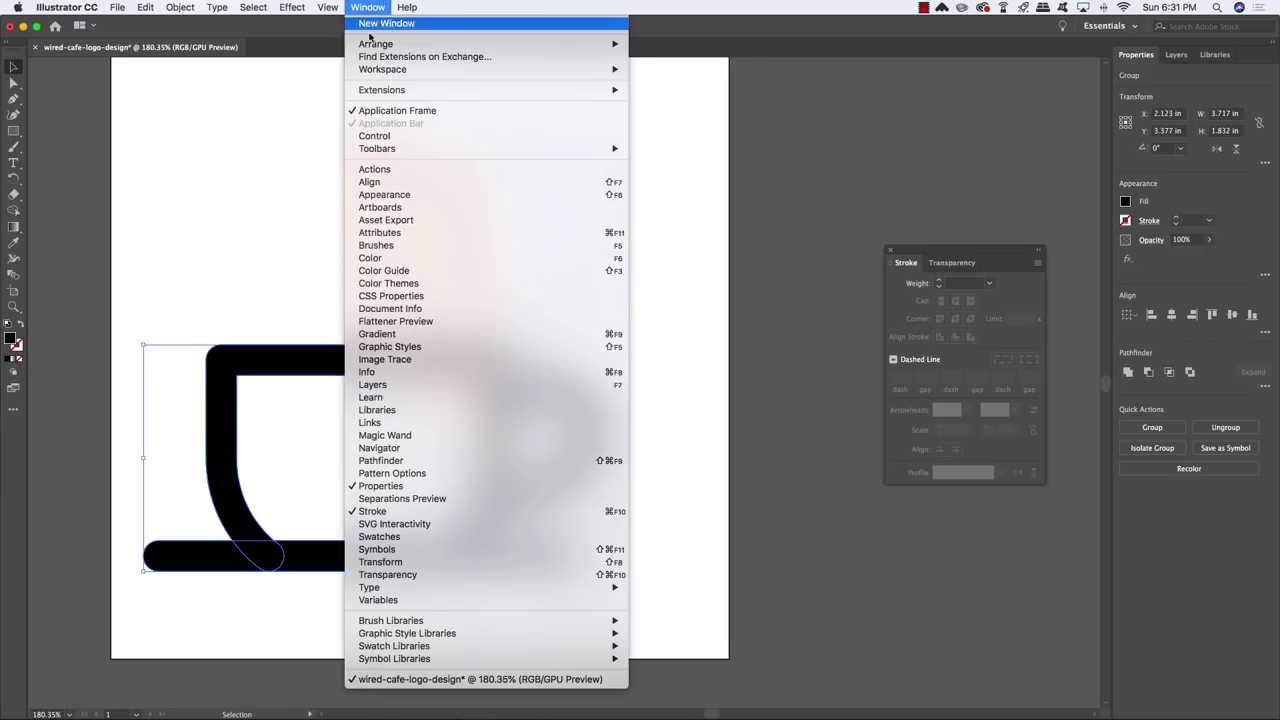
left_click(416, 466)
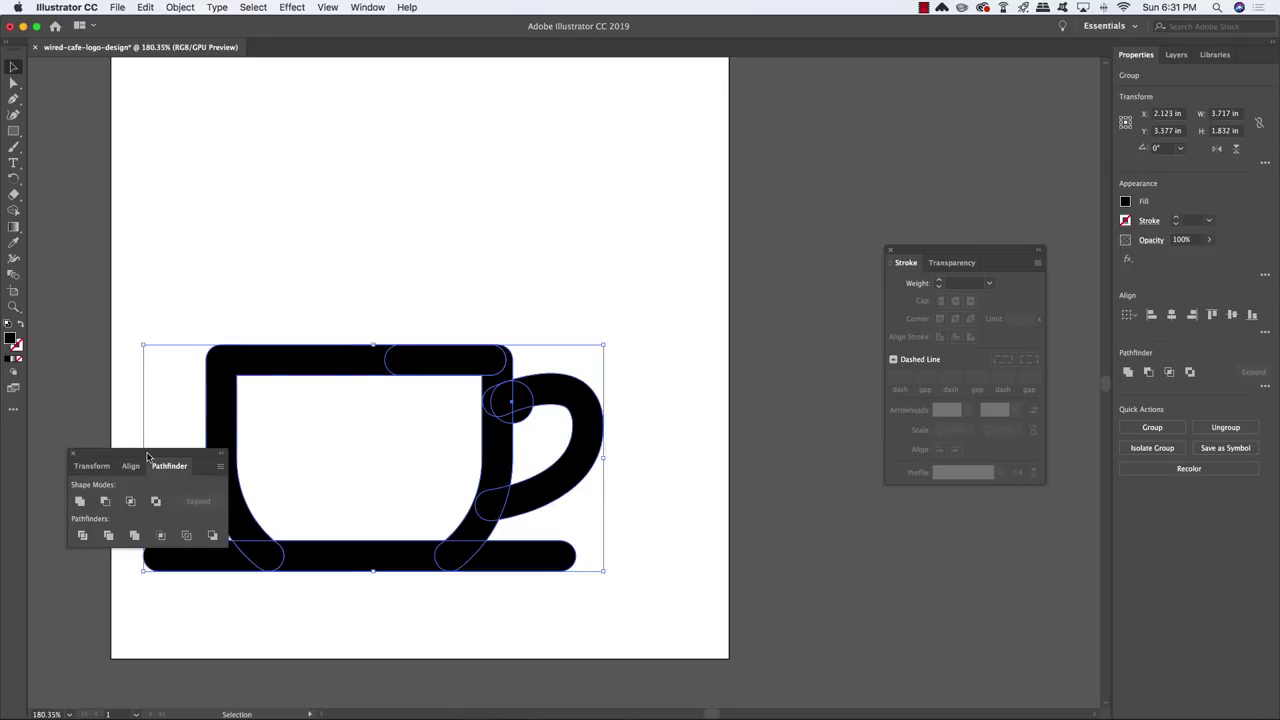
left_click_drag(147, 457, 351, 195)
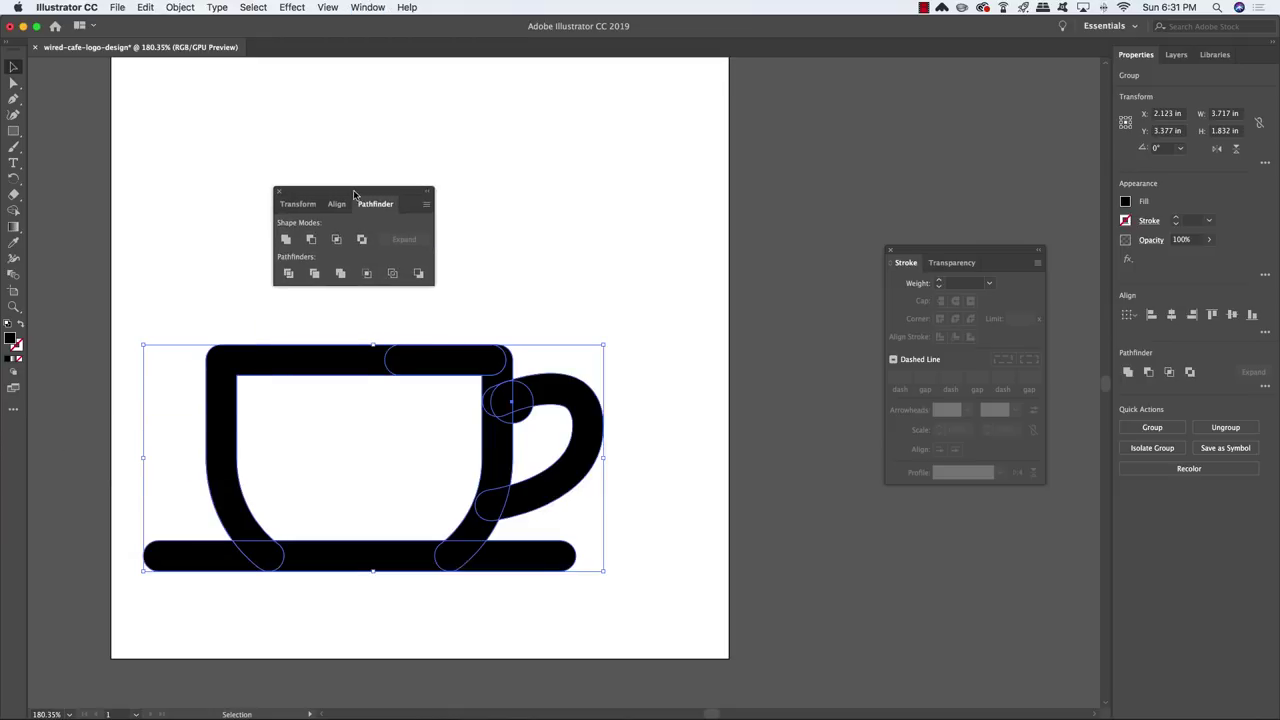
left_click(340, 273)
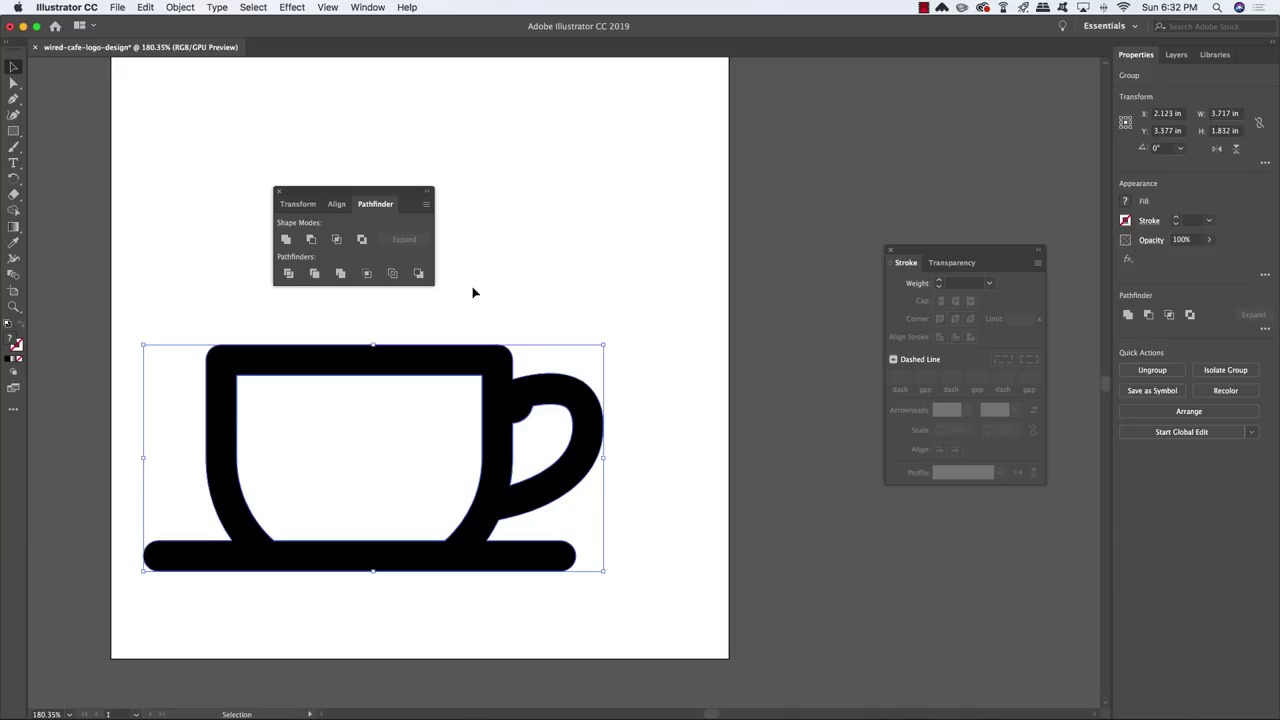
left_click(601, 291)
left_click_drag(380, 190, 878, 122)
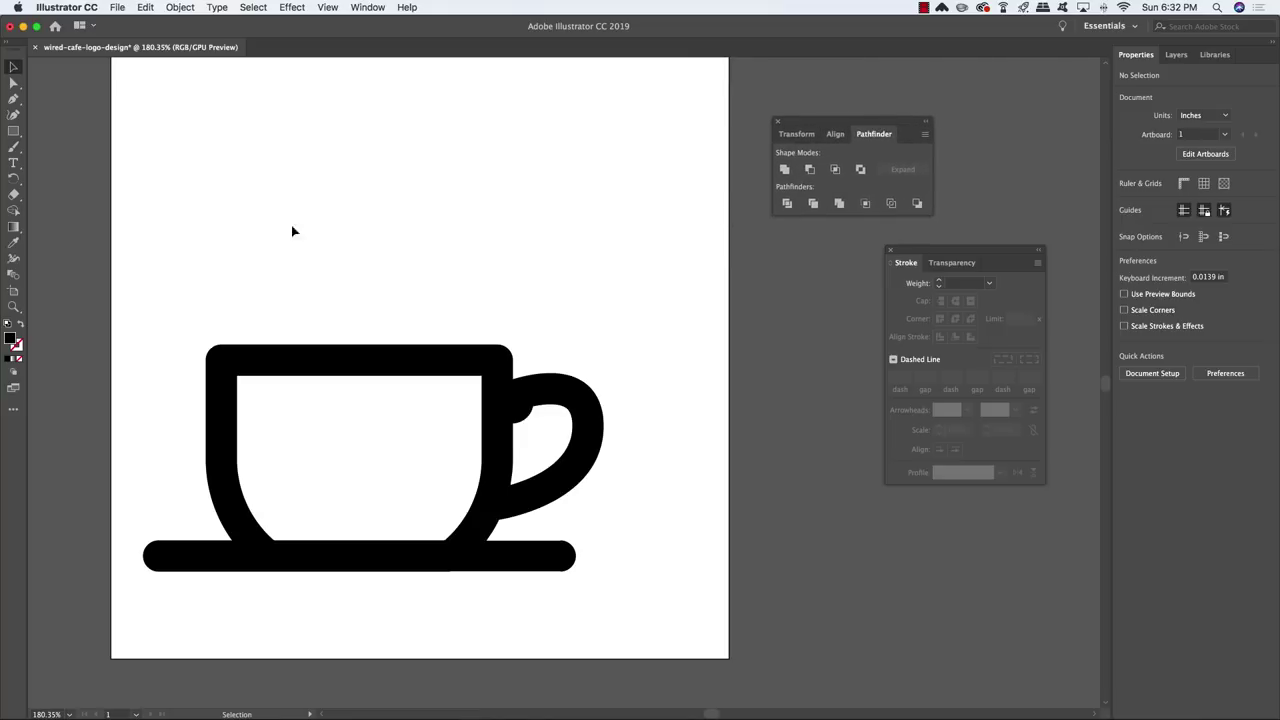
Draw a black, strokeless circle about 0.76 in wide, centred above the cup's rim.
key("l")
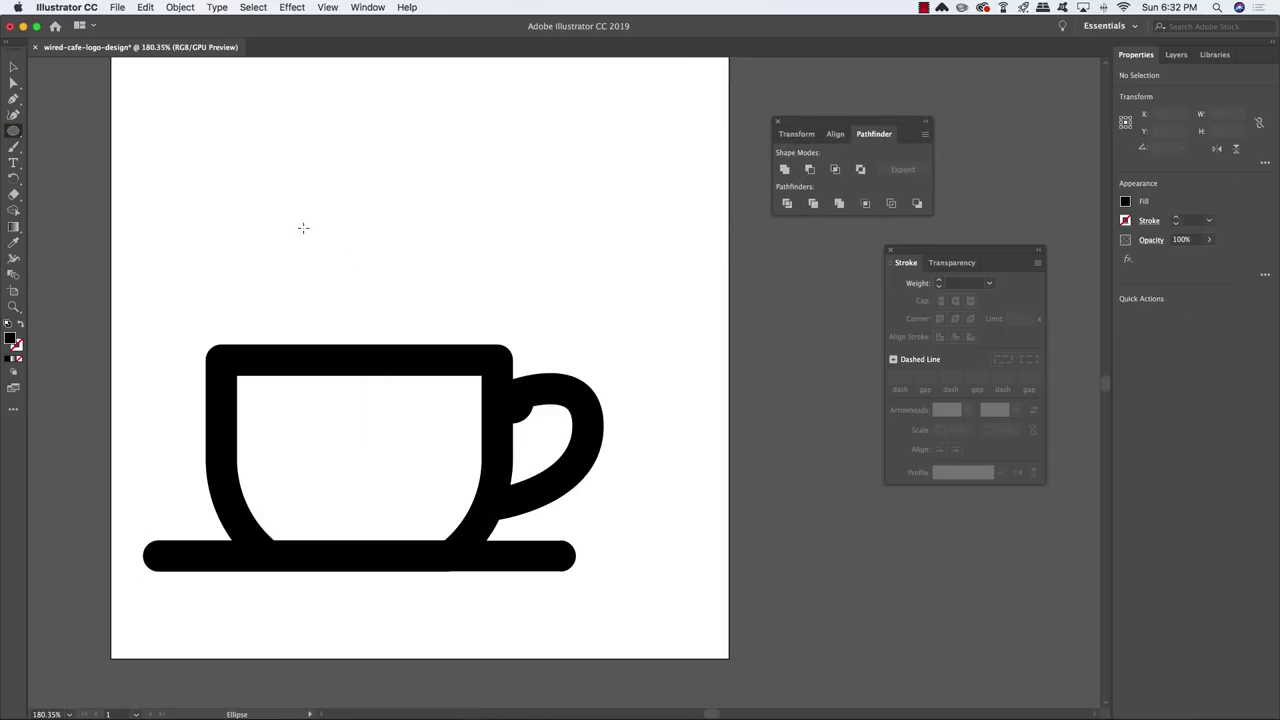
left_click_drag(303, 228, 408, 305)
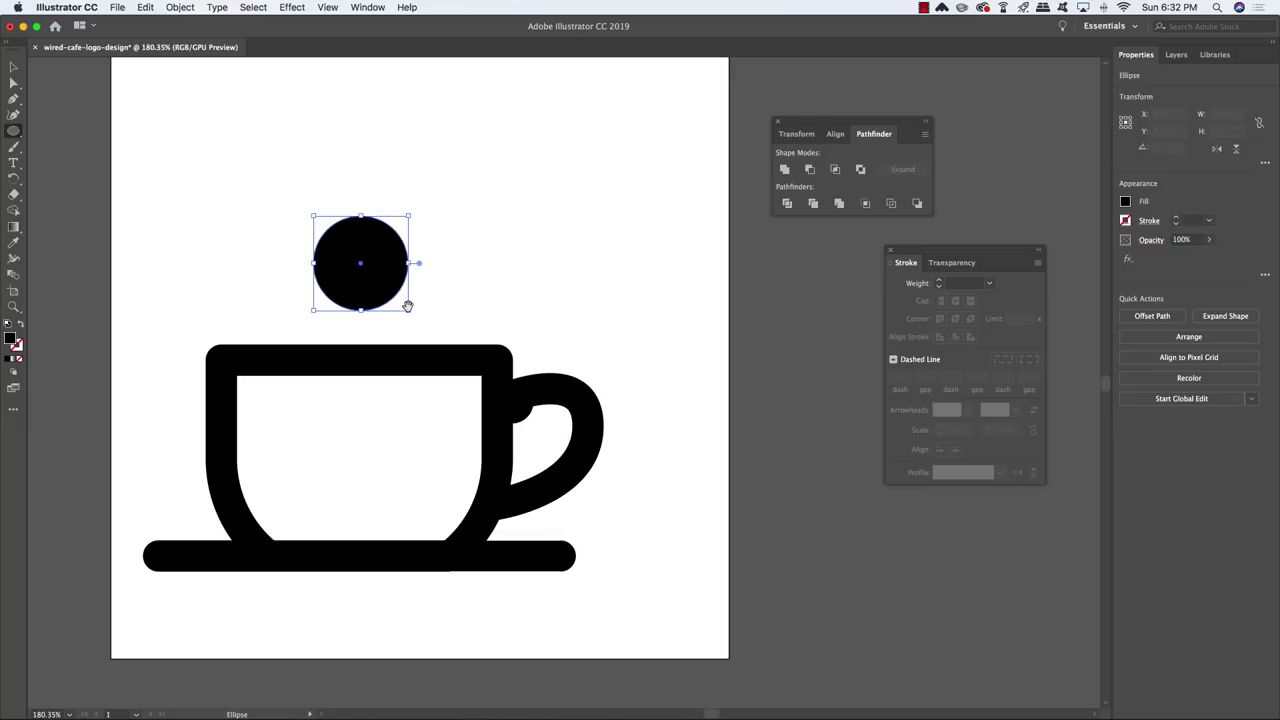
key("v")
left_click(490, 260)
scroll(495, 257, "left", 3)
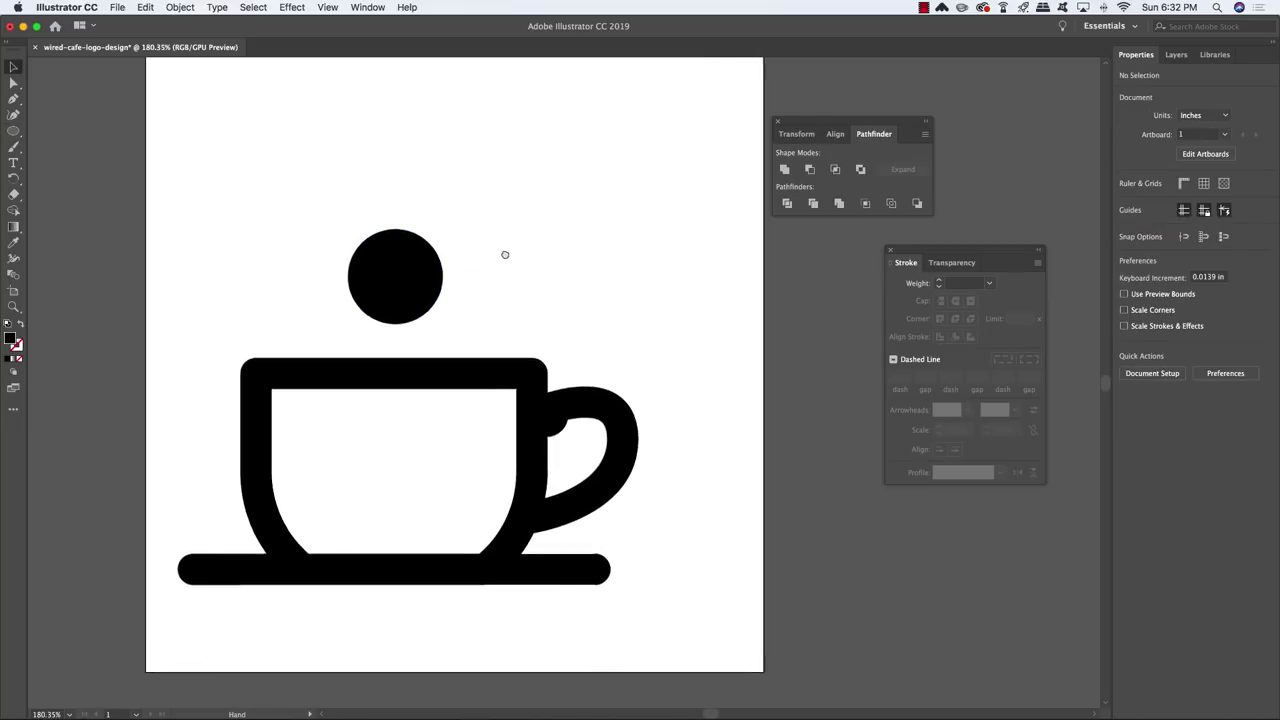
left_click(425, 270)
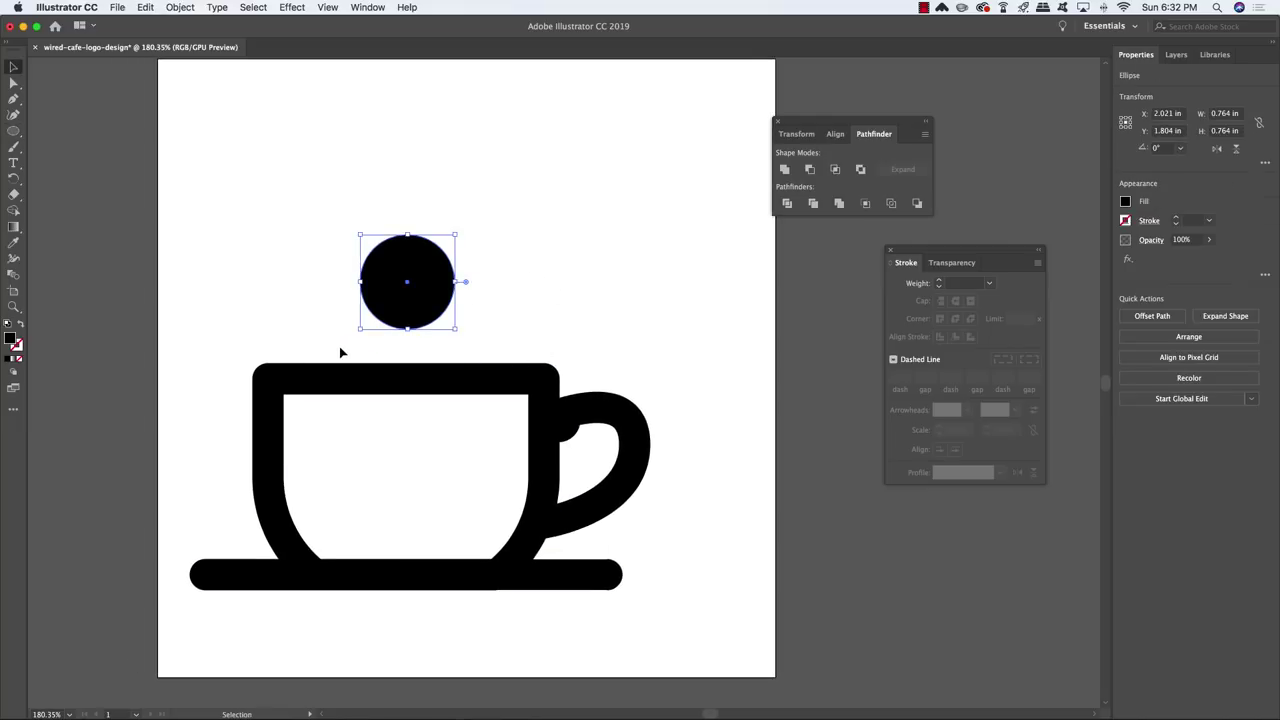
Draw a black rectangle about 2.47 in wide between the circle and the cup, matching the width of the cup's rim.
key("m")
key("super+shift+a")
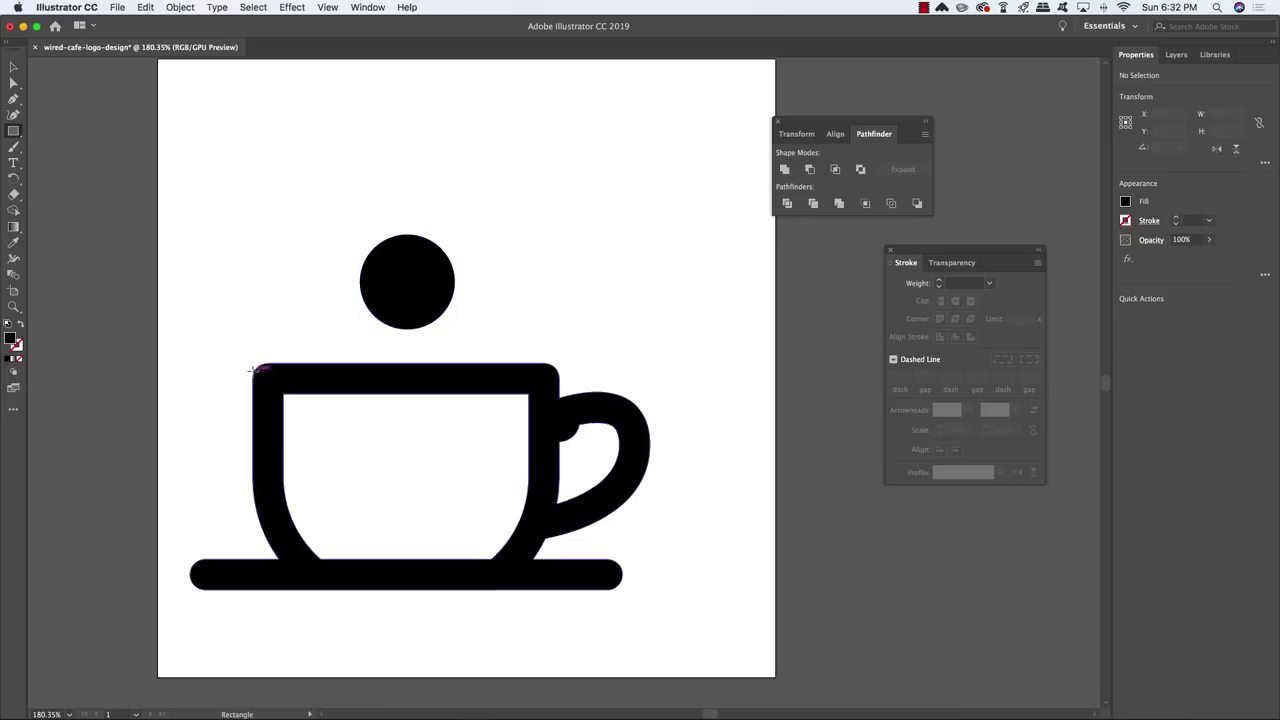
left_click_drag(253, 372, 560, 346)
key("v")
left_click(546, 317)
left_click(562, 304)
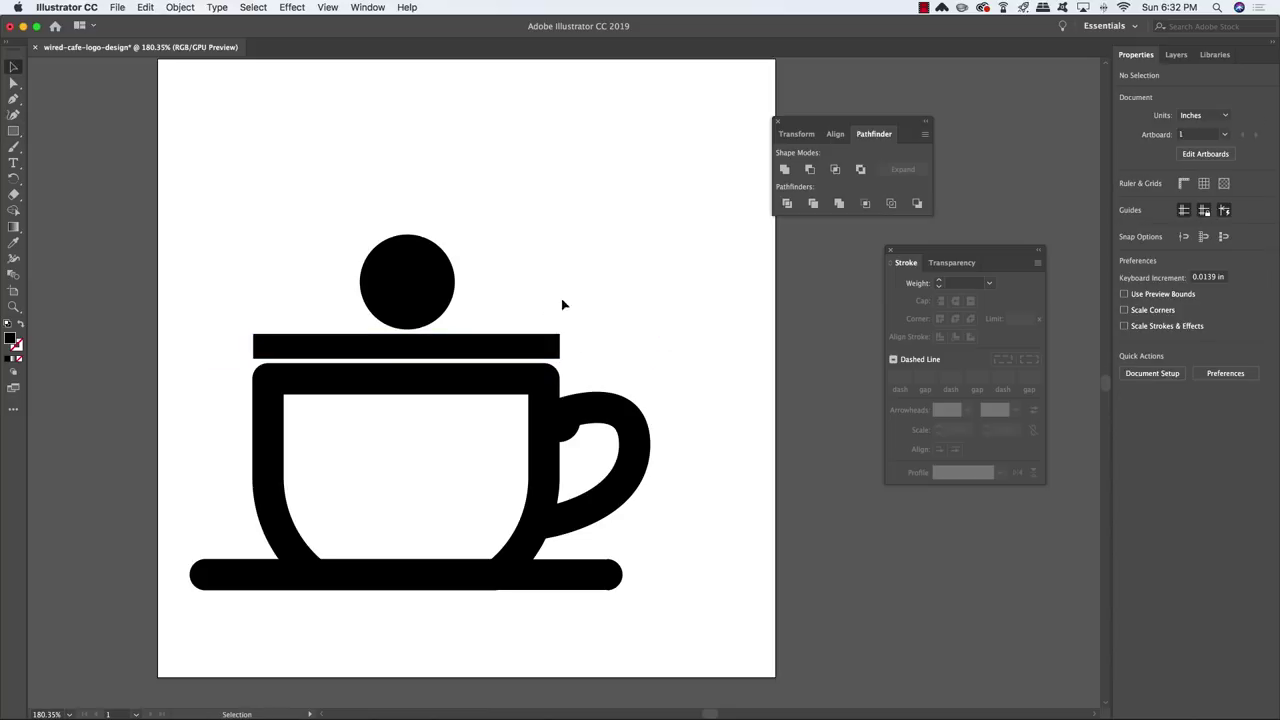
Centre the circle and the rectangle horizontally with each other, and delete the rectangle.
left_click(423, 278)
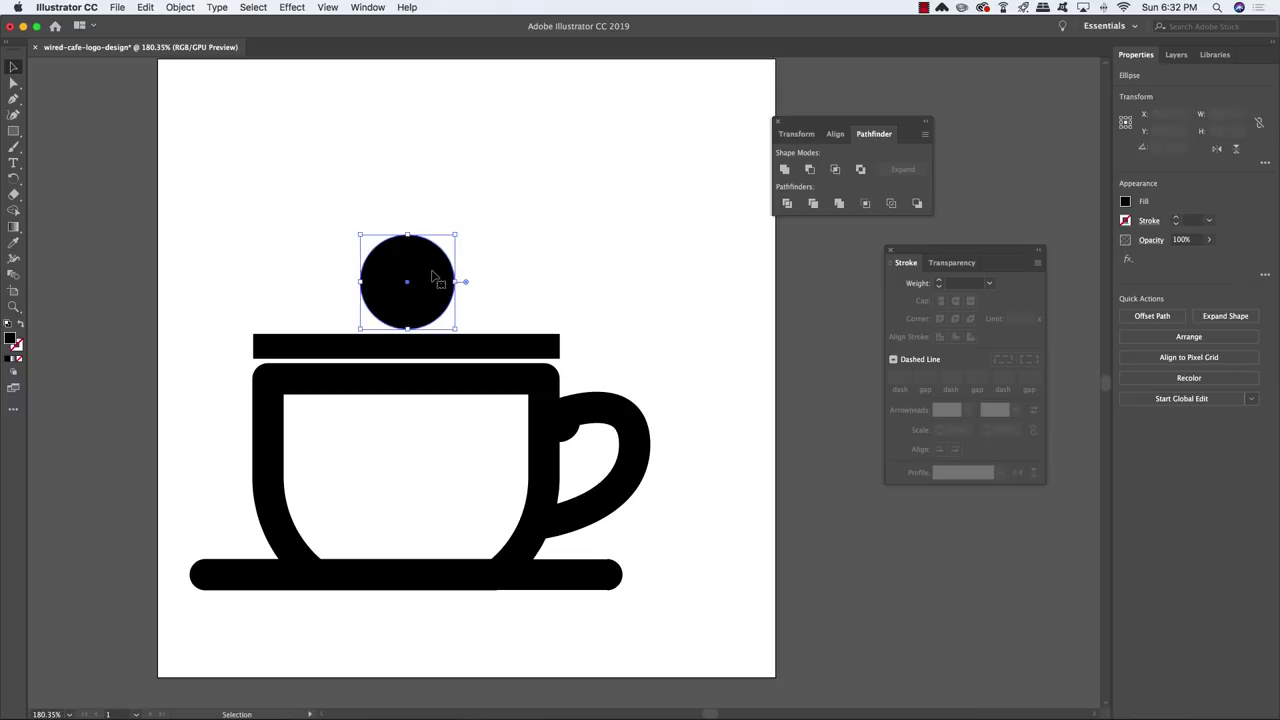
left_click(512, 350, "shift")
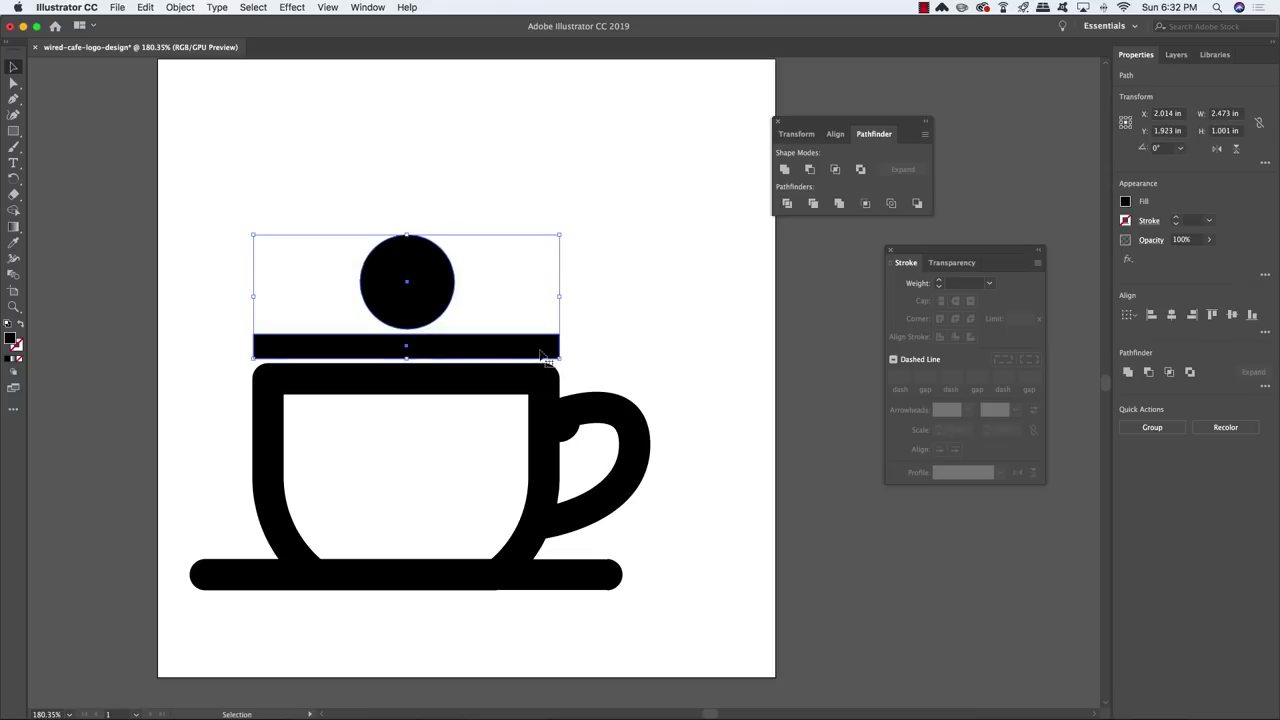
left_click(1172, 316)
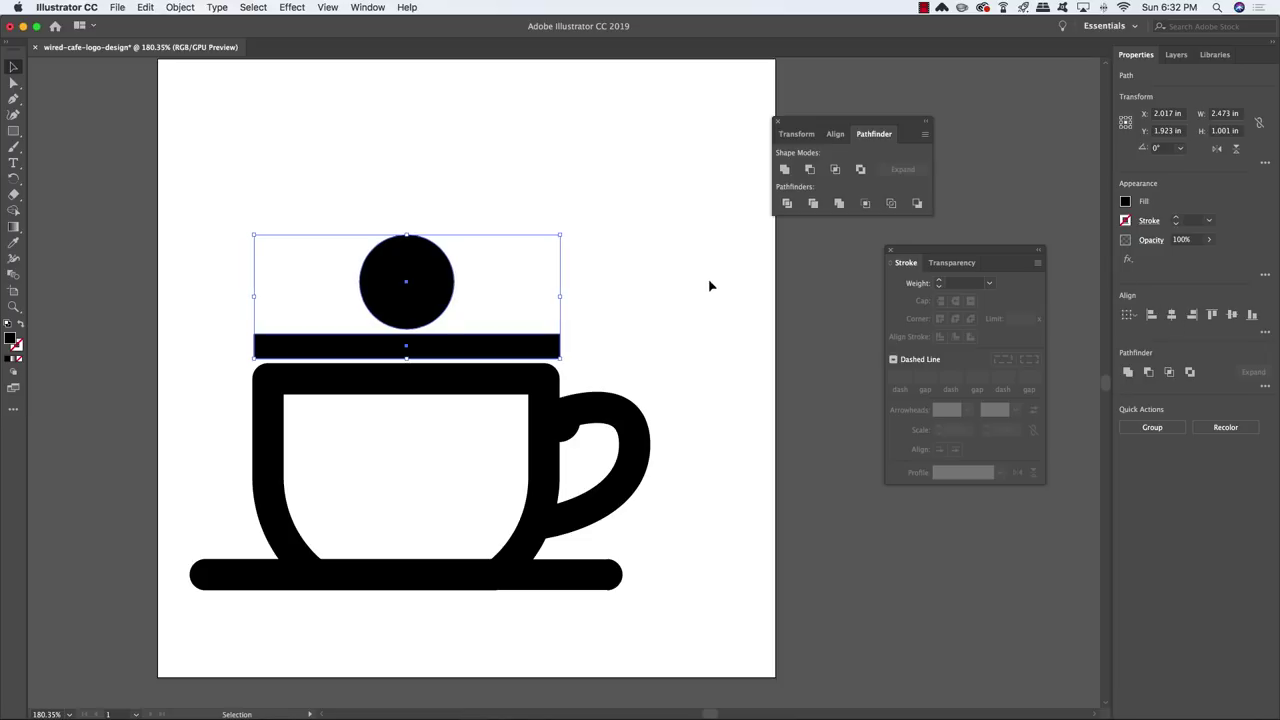
left_click(623, 300)
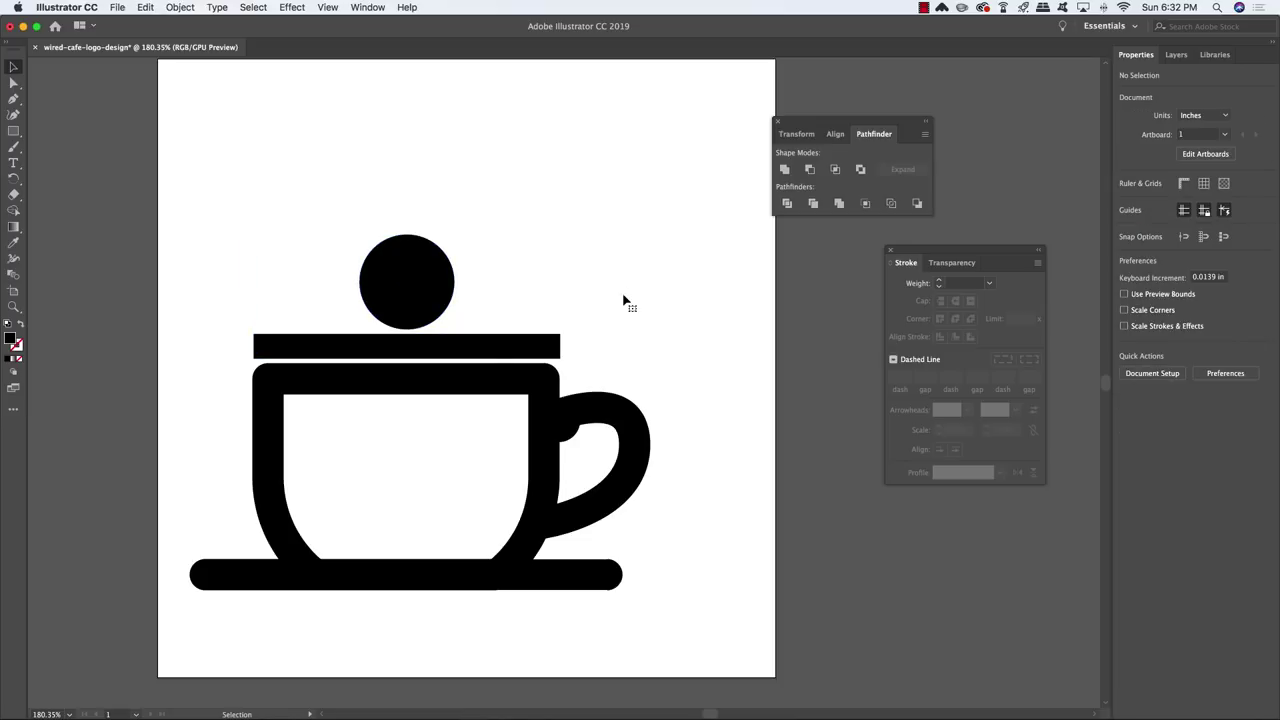
left_click(489, 347)
key("Delete")
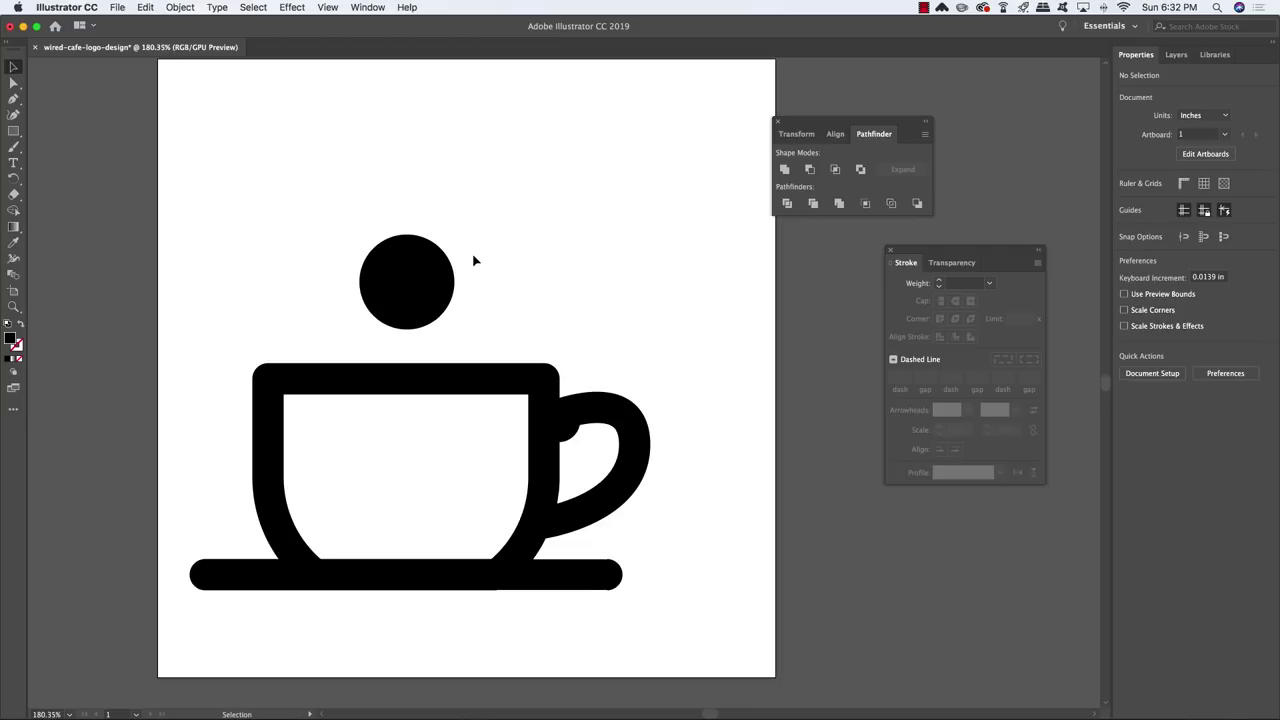
Add an enlarged concentric copy of the circle, about 2.02 in wide, with a black stroke and no fill.
left_click(418, 282)
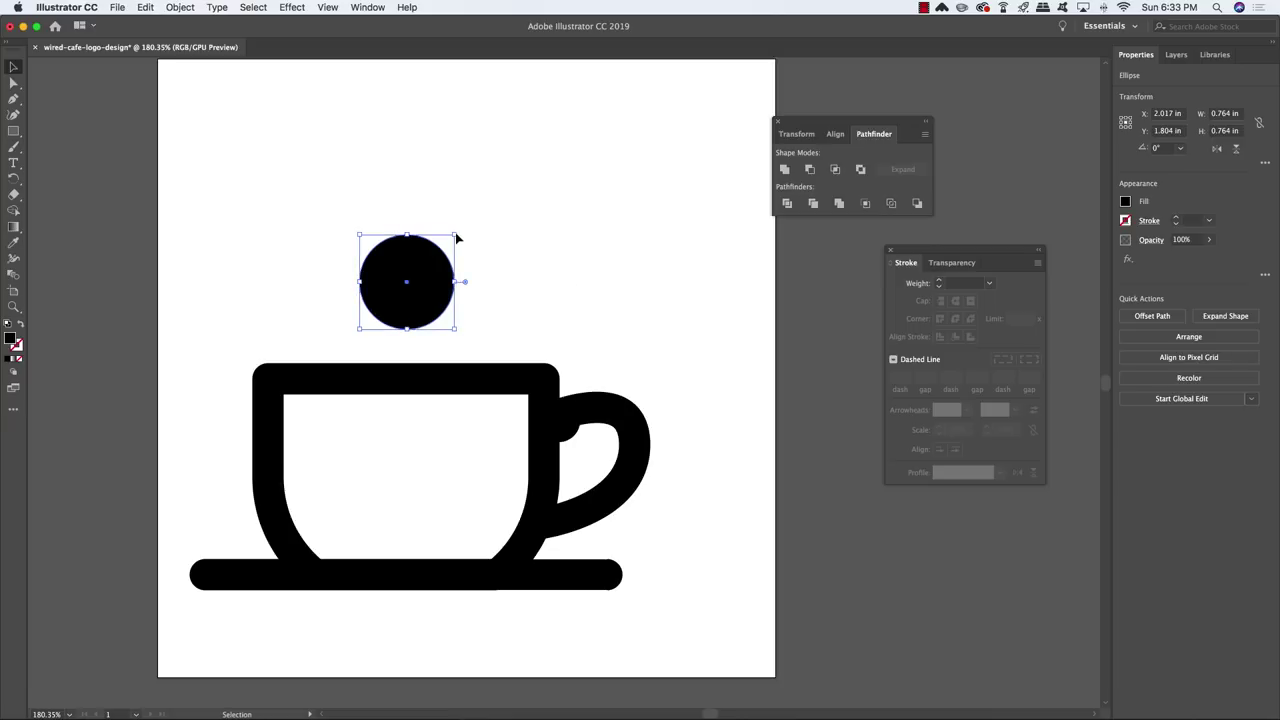
left_click_drag(454, 233, 566, 157)
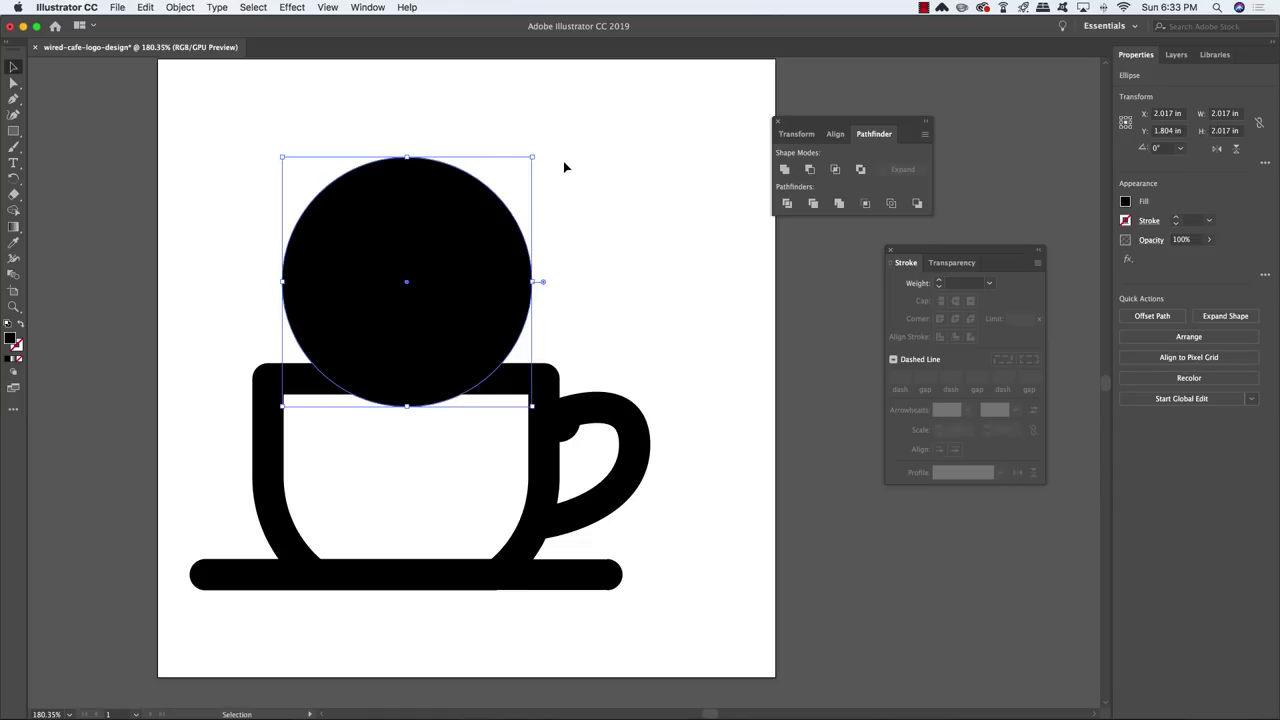
key("shift+x")
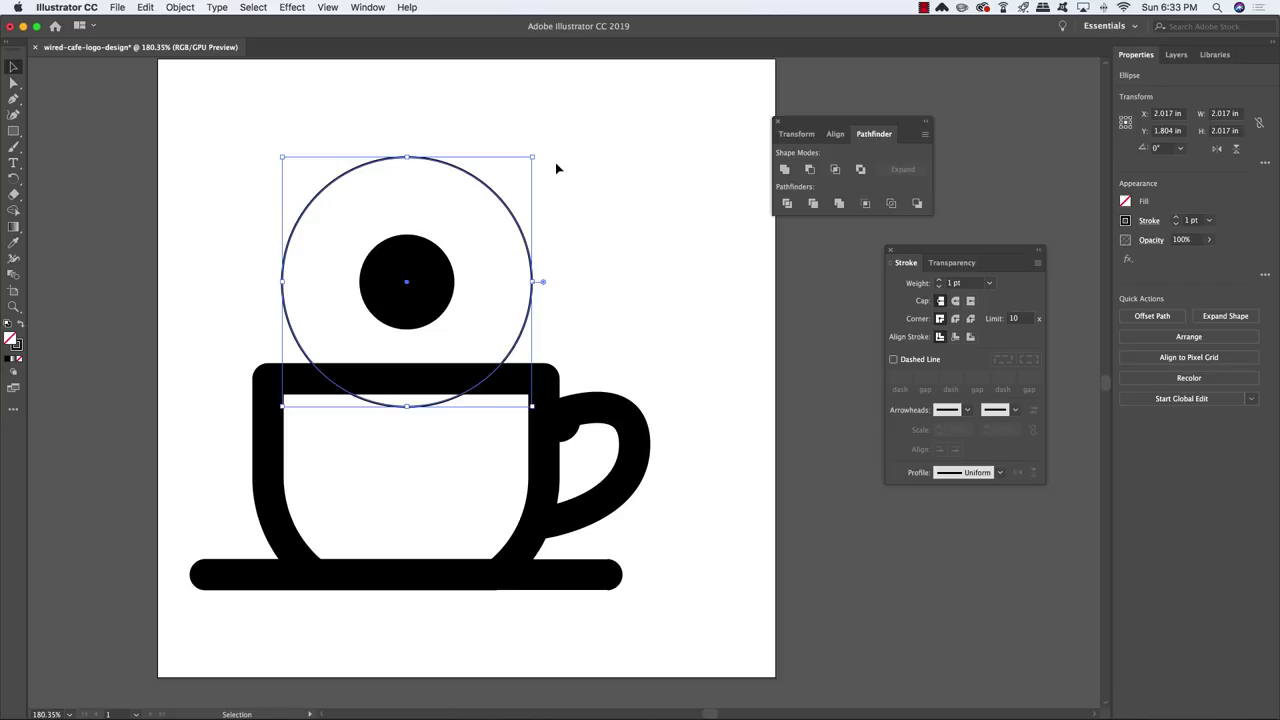
Set the larger circle's stroke weight to 50 pt, keeping the Stroke controls clear of the artwork.
left_click_drag(940, 251, 633, 249)
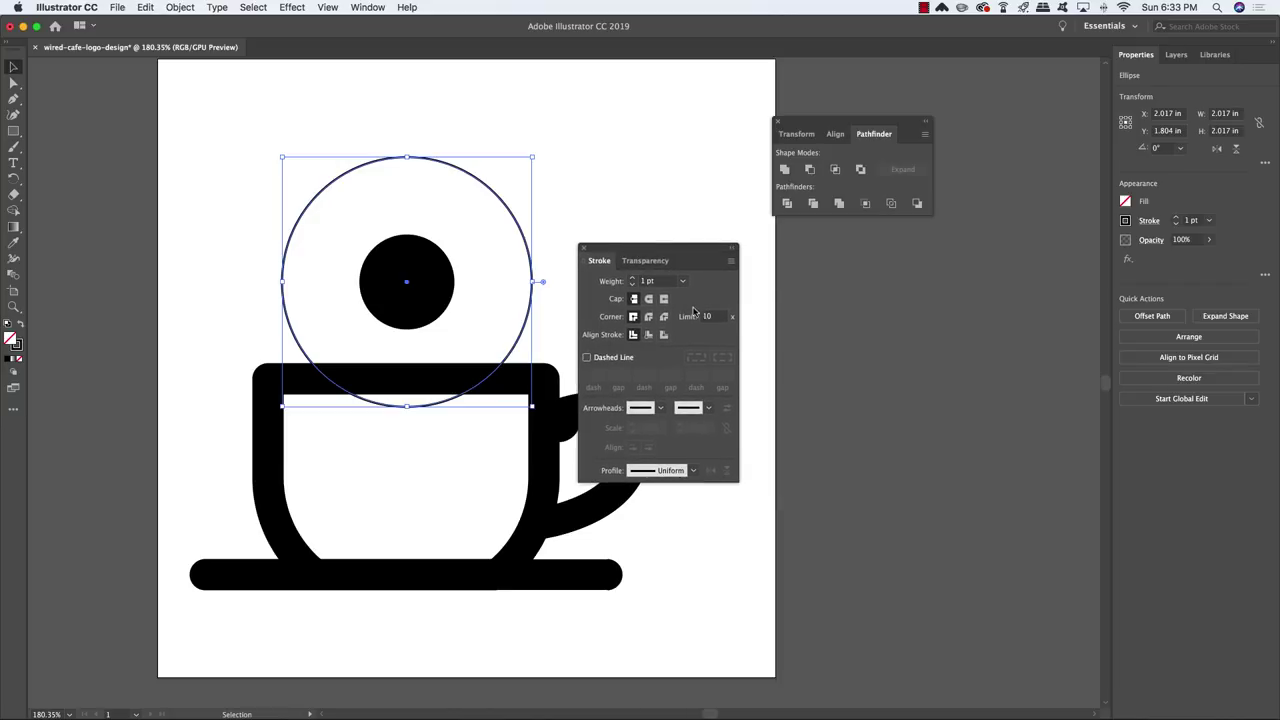
left_click(628, 282)
type("50")
key("Return")
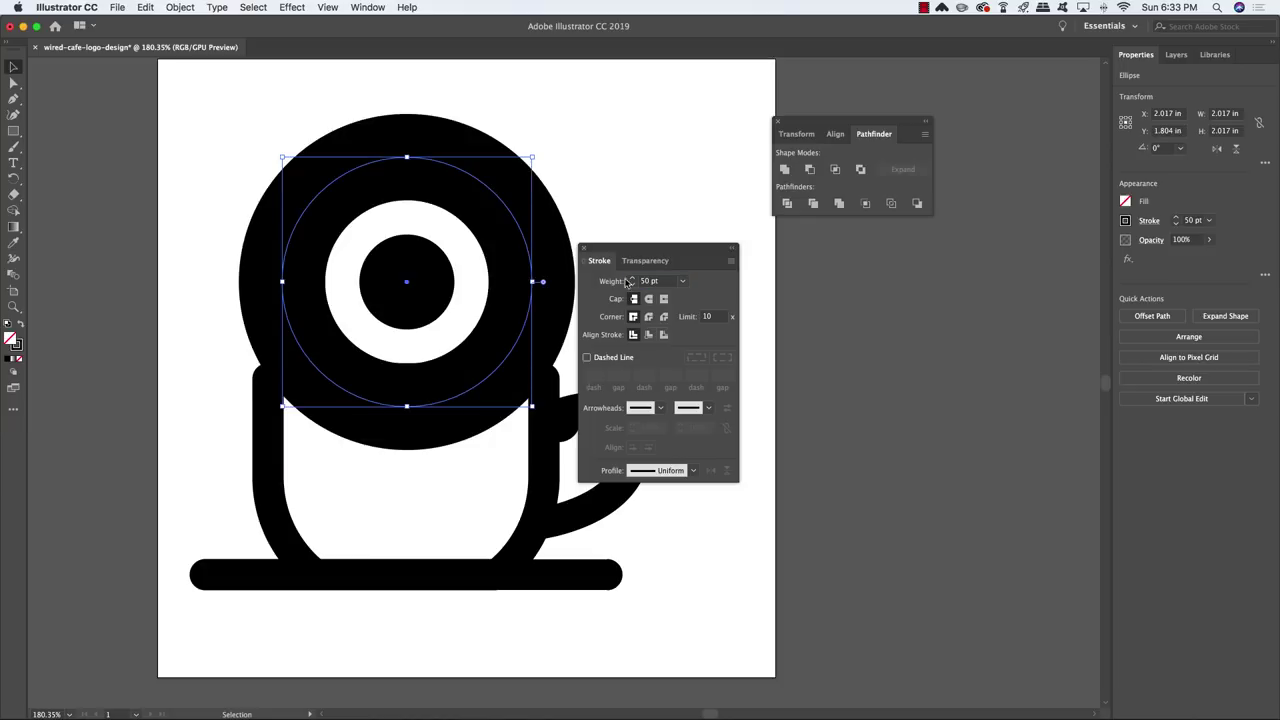
left_click(640, 188)
left_click_drag(620, 250, 821, 258)
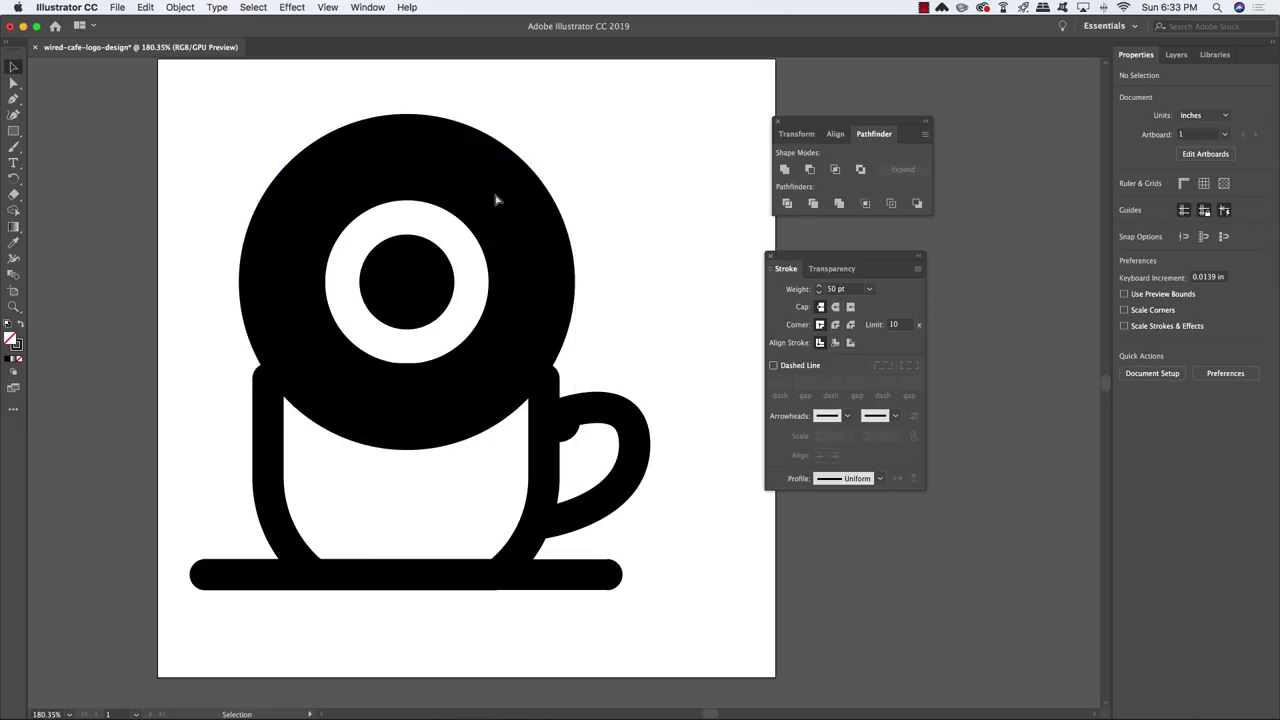
Add an enlarged concentric copy of the 50 pt ring, about 4.03 in wide, around the existing one.
left_click(494, 200)
key("super+1")
scroll(586, 211, "right", 3)
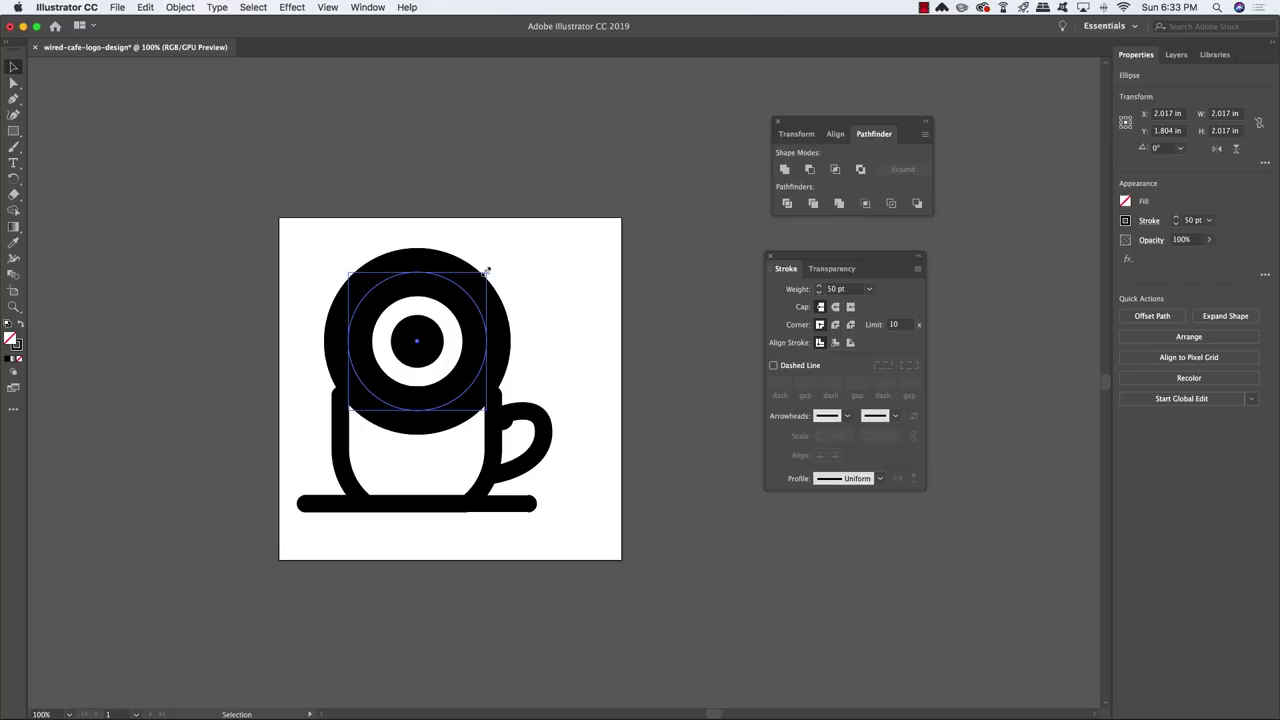
left_click_drag(487, 270, 570, 200)
left_click(612, 196)
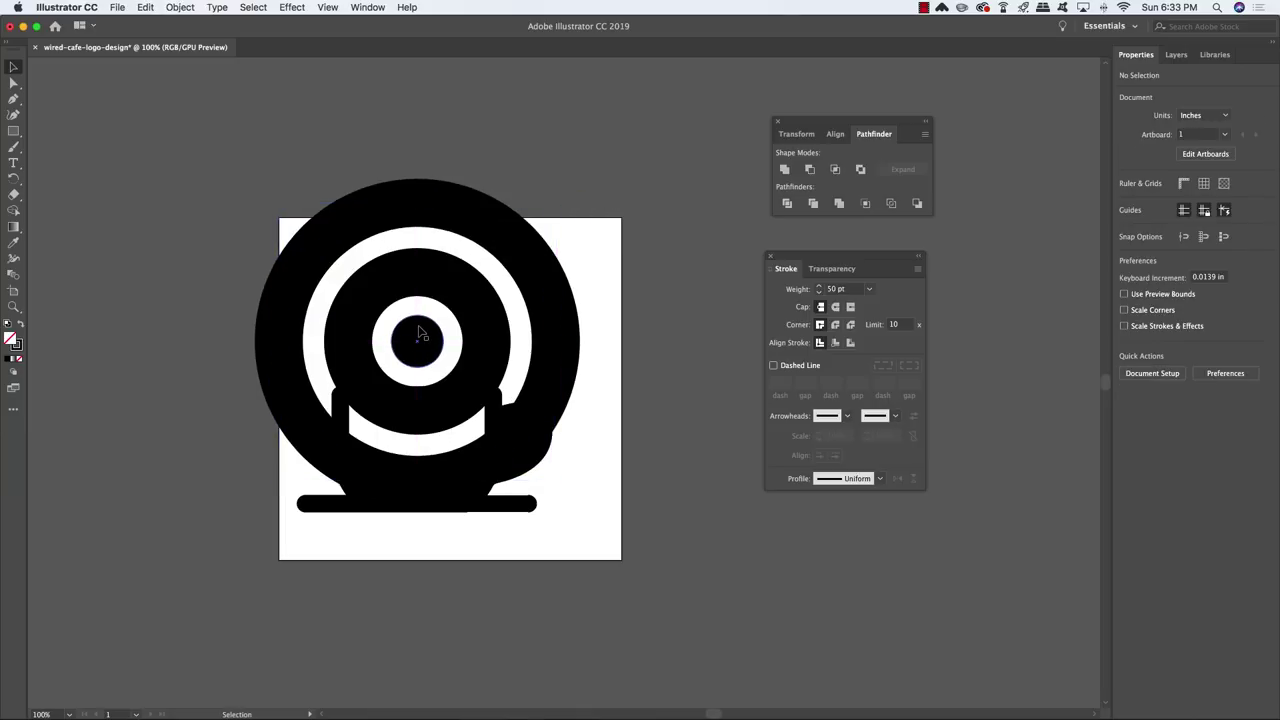
Expand both rings' strokes into filled shapes and combine them with Pathfinder's Merge operation.
left_click(487, 207)
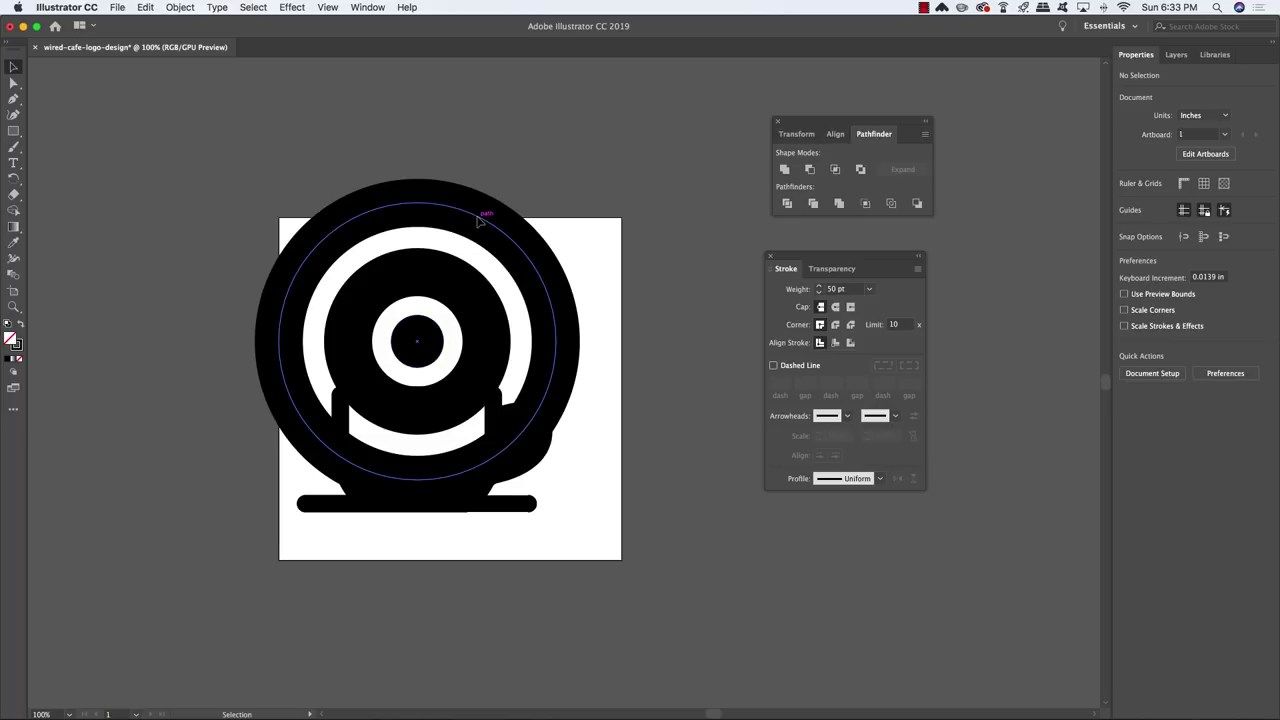
left_click(446, 286, "shift")
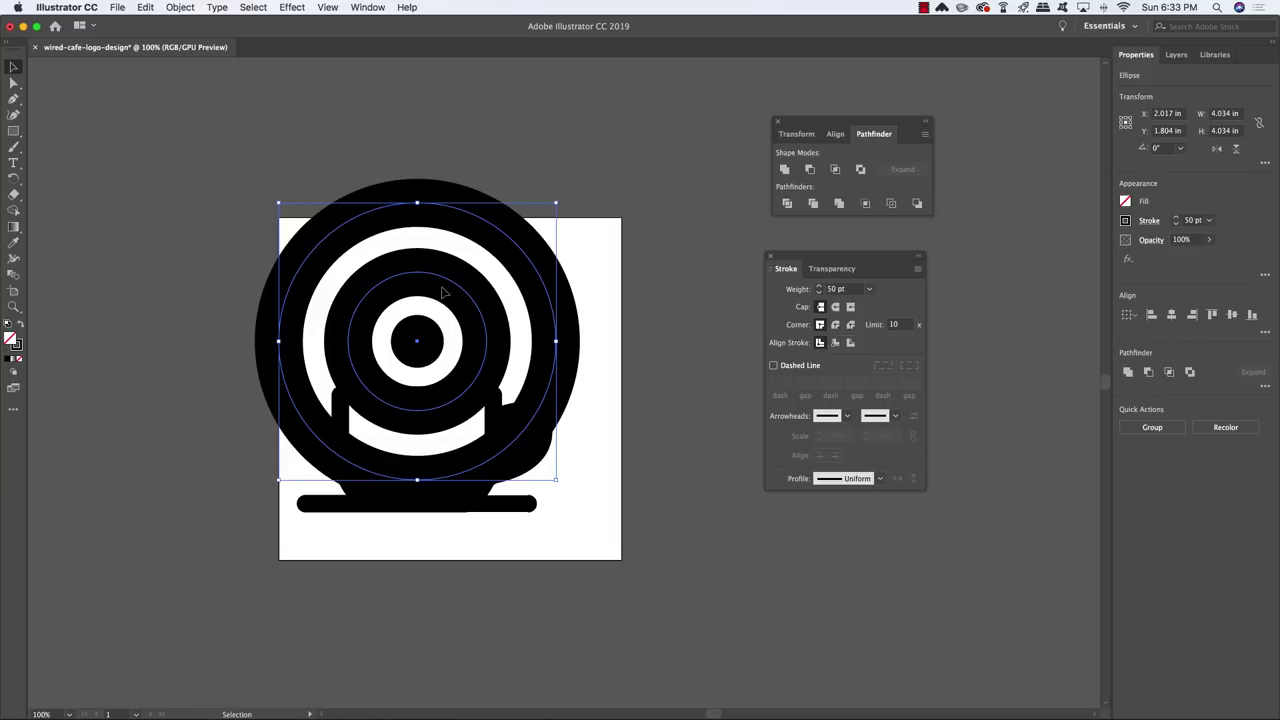
left_click(588, 168)
left_click(450, 212)
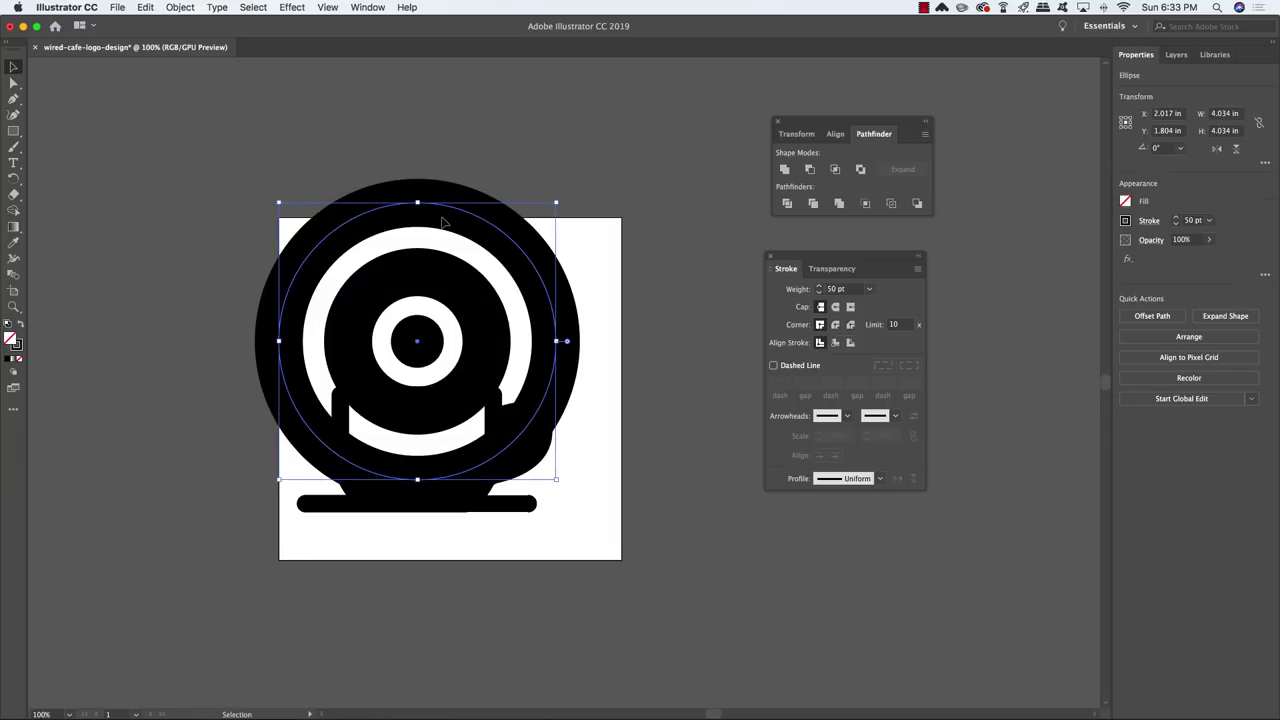
left_click(426, 273, "shift")
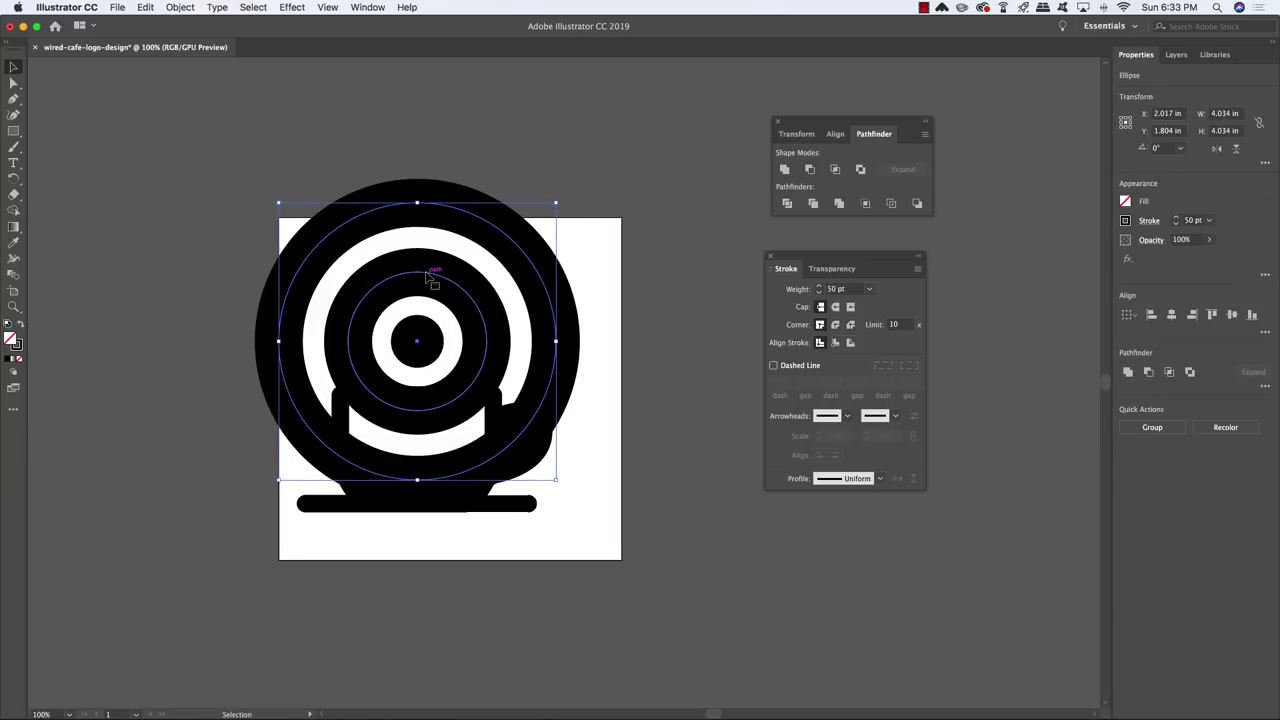
left_click(180, 7)
left_click(213, 141)
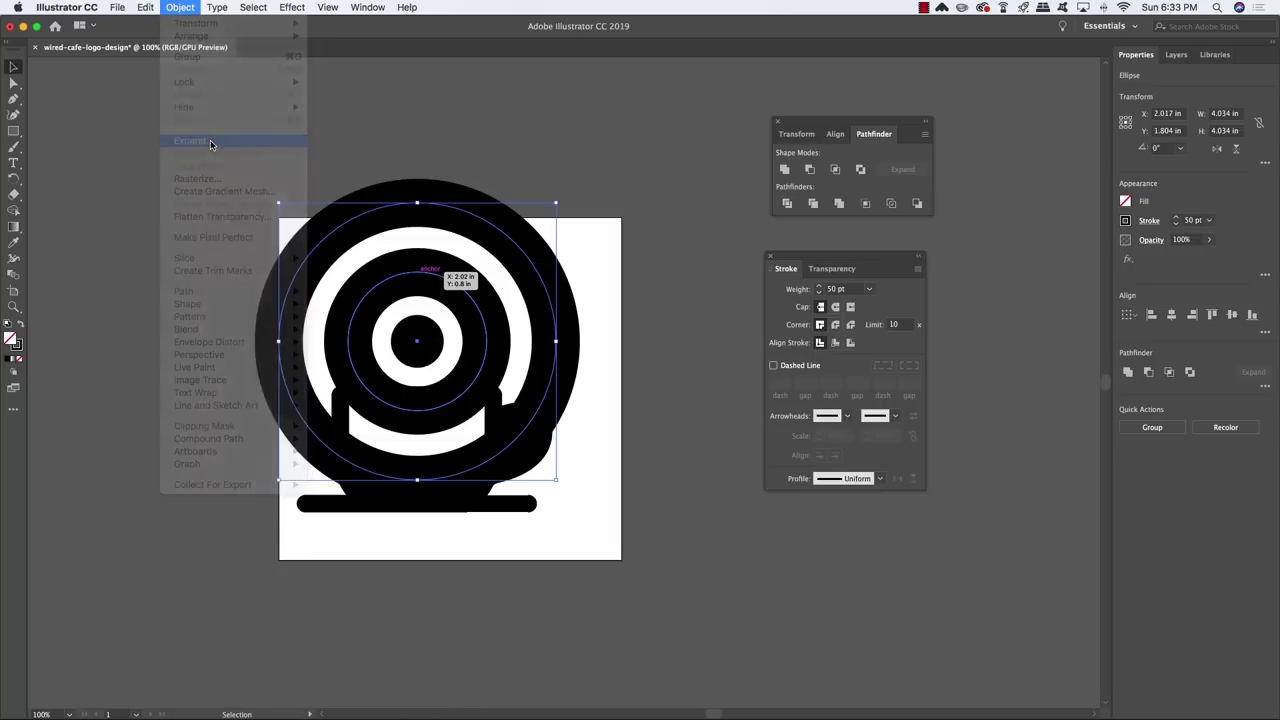
left_click(428, 394)
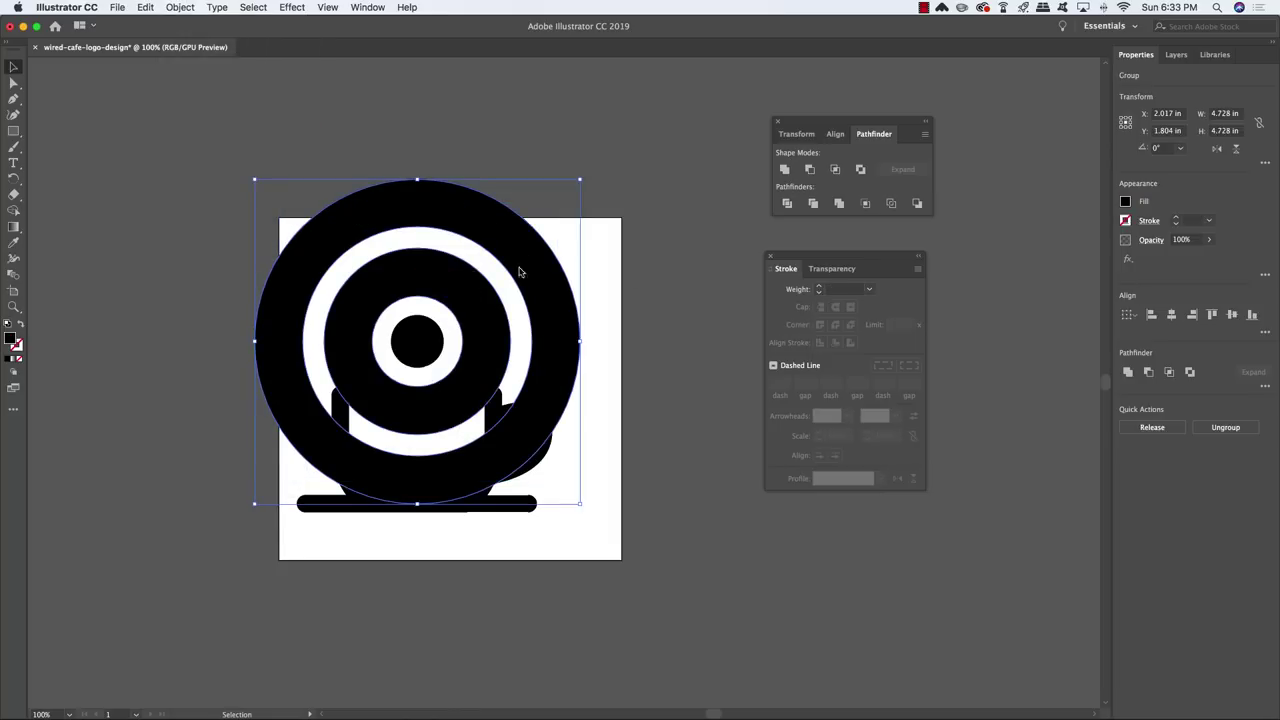
left_click(840, 203)
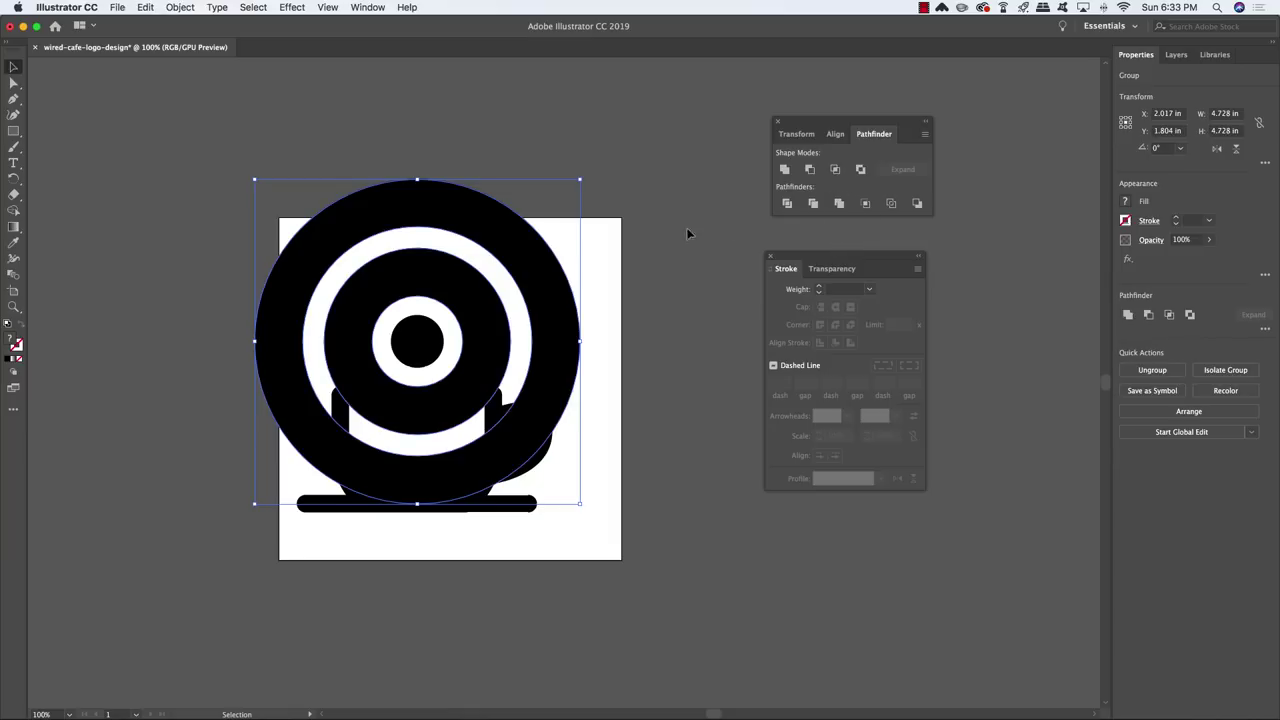
left_click(645, 241)
left_click(529, 263)
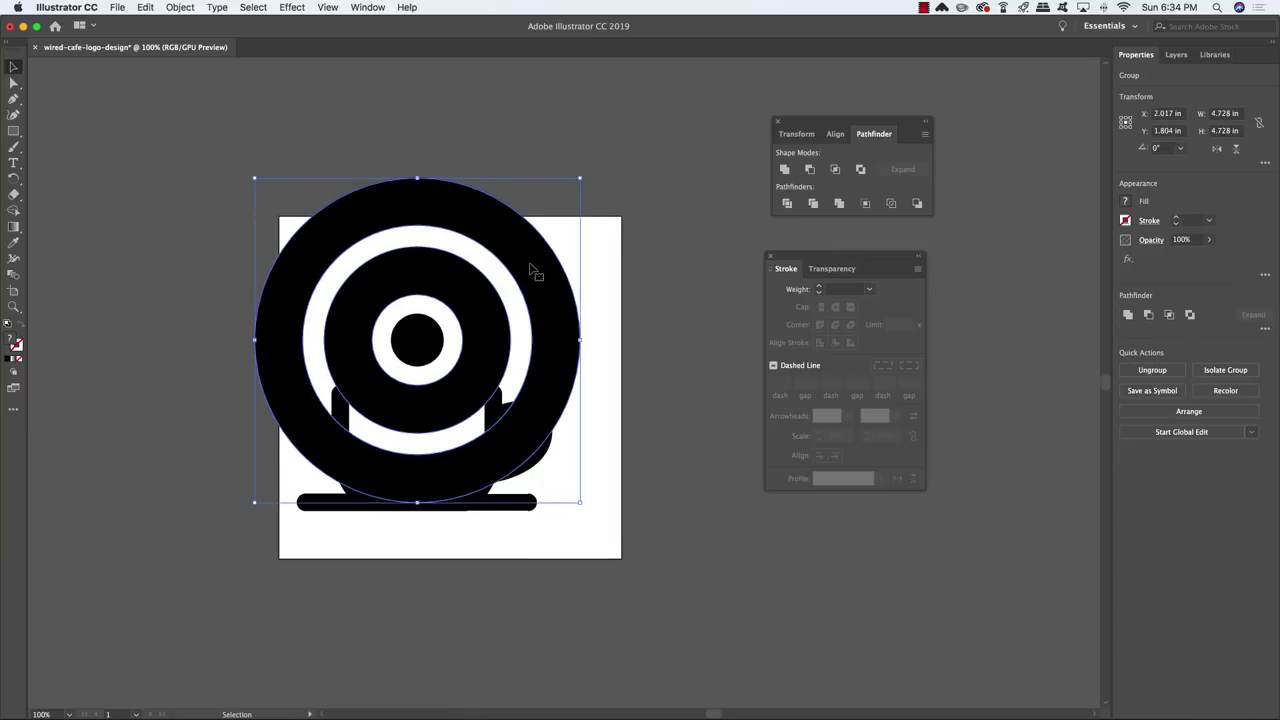
left_click_drag(484, 256, 563, 160)
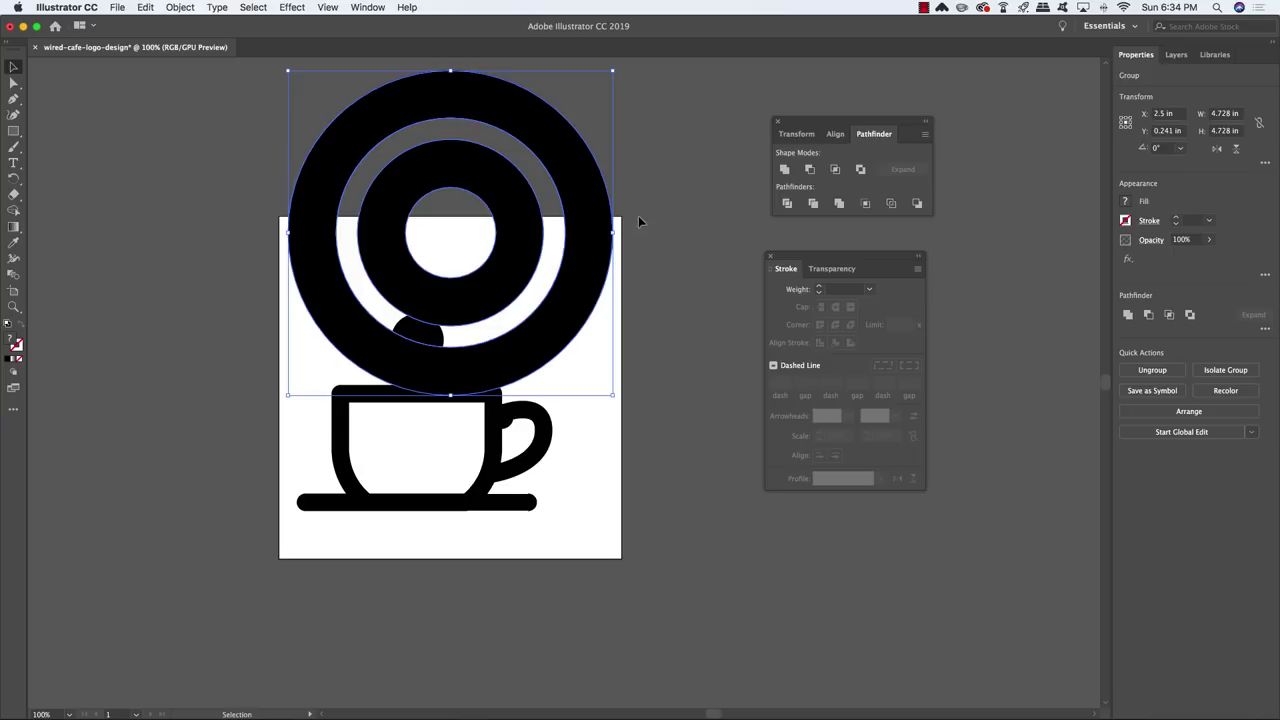
key("super+z")
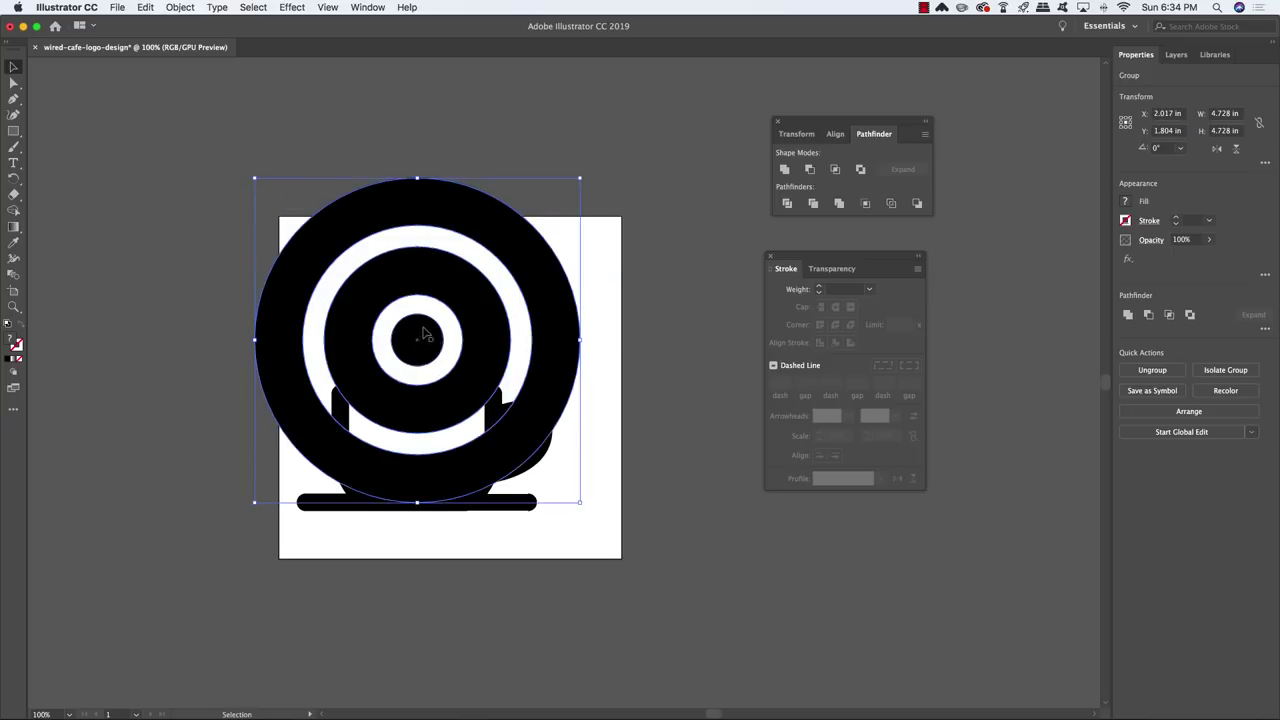
left_click(624, 341)
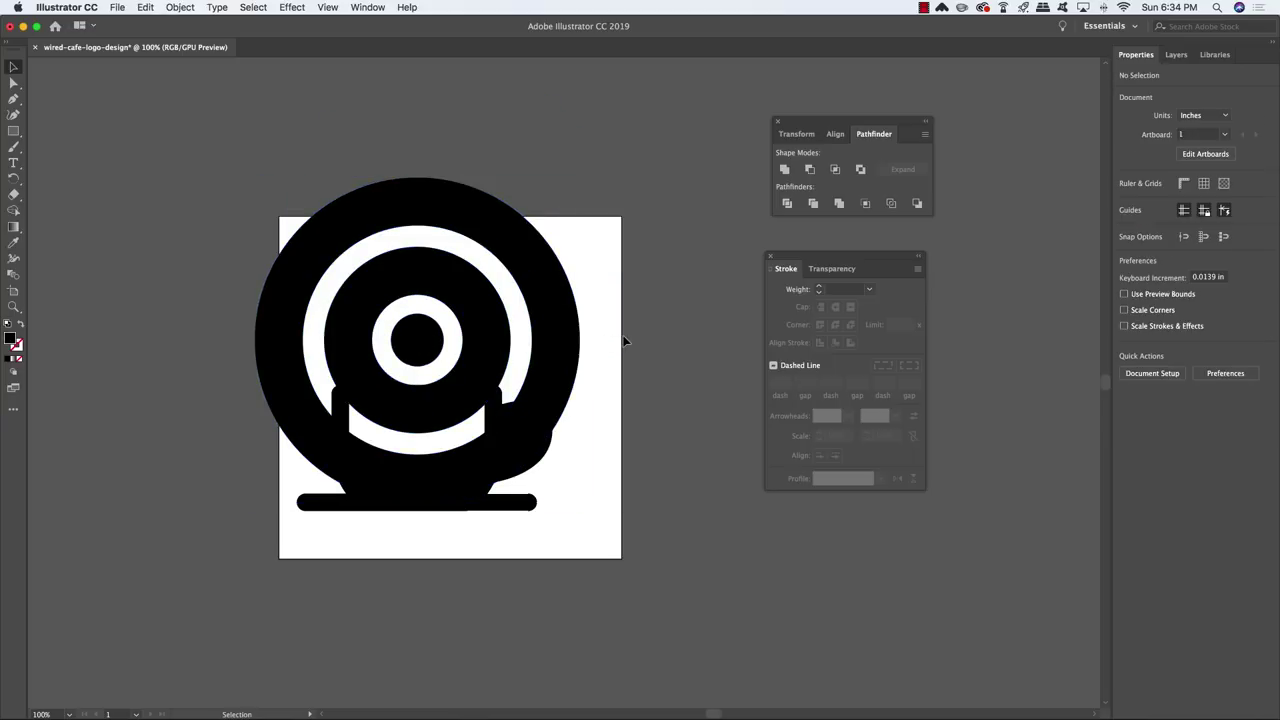
Give the merged ring group and the small centre circle a bright red fill.
left_click(545, 320)
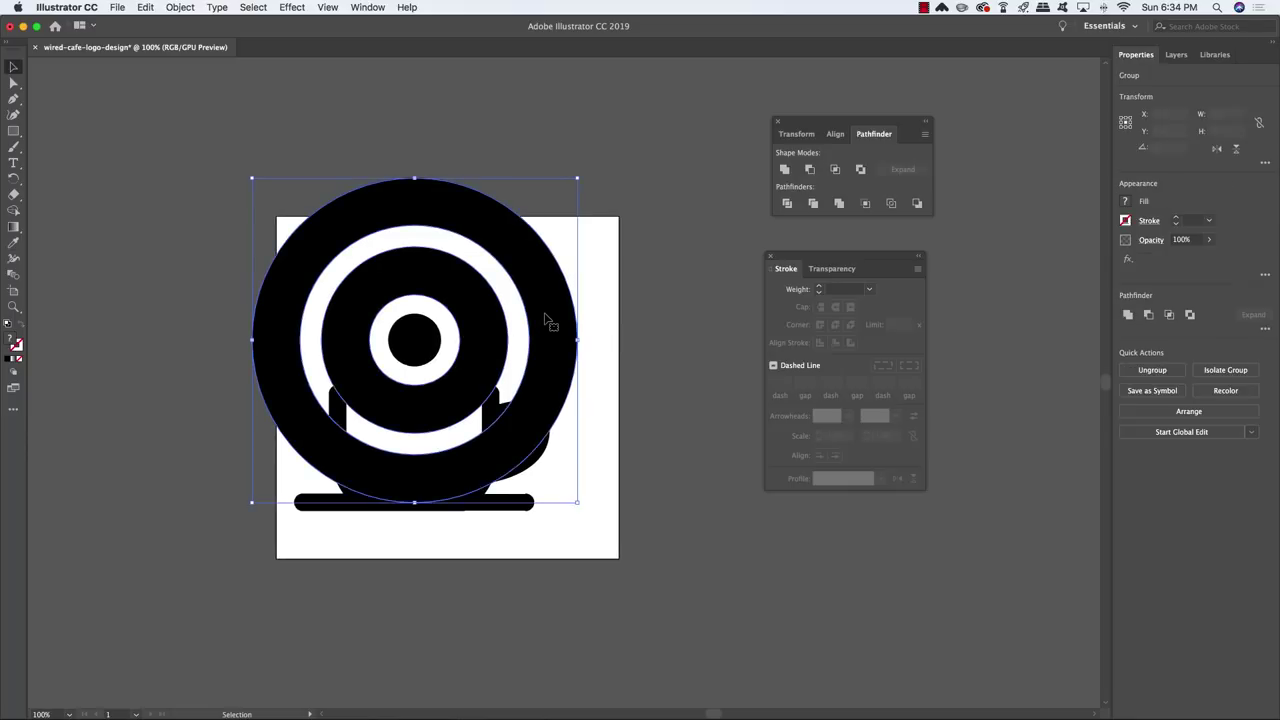
left_click(445, 342, "shift")
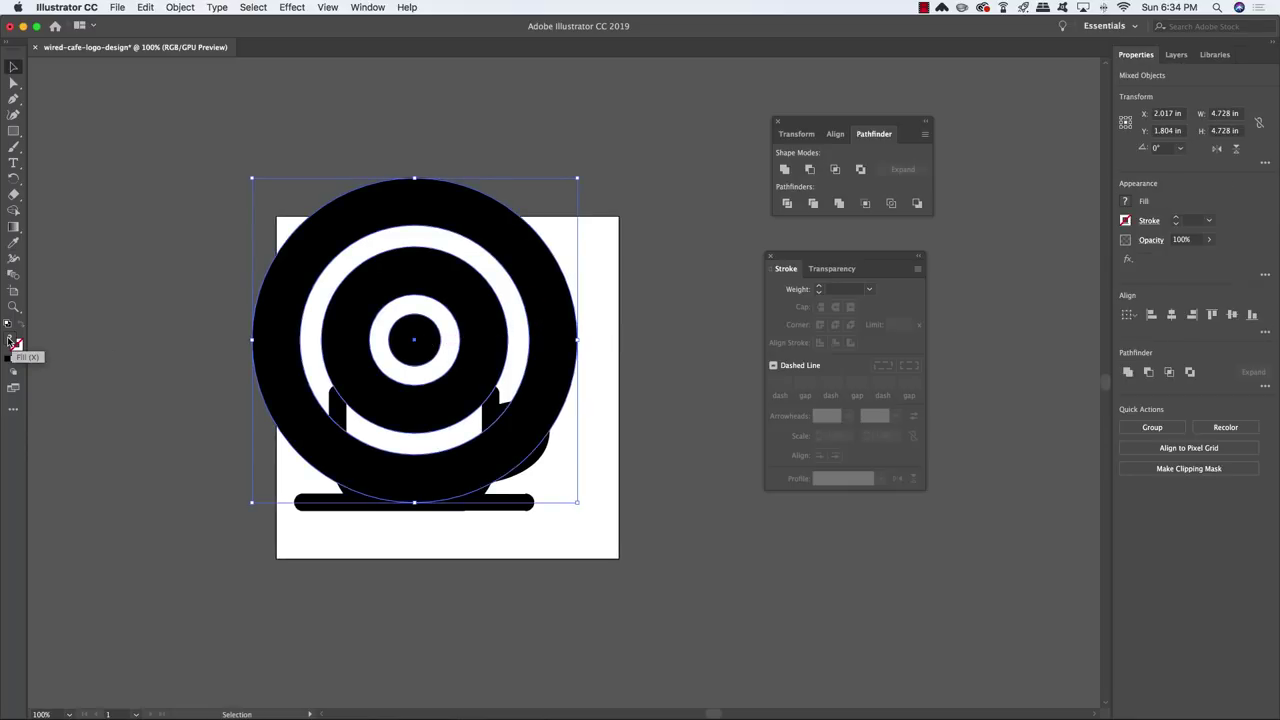
double_click(11, 342)
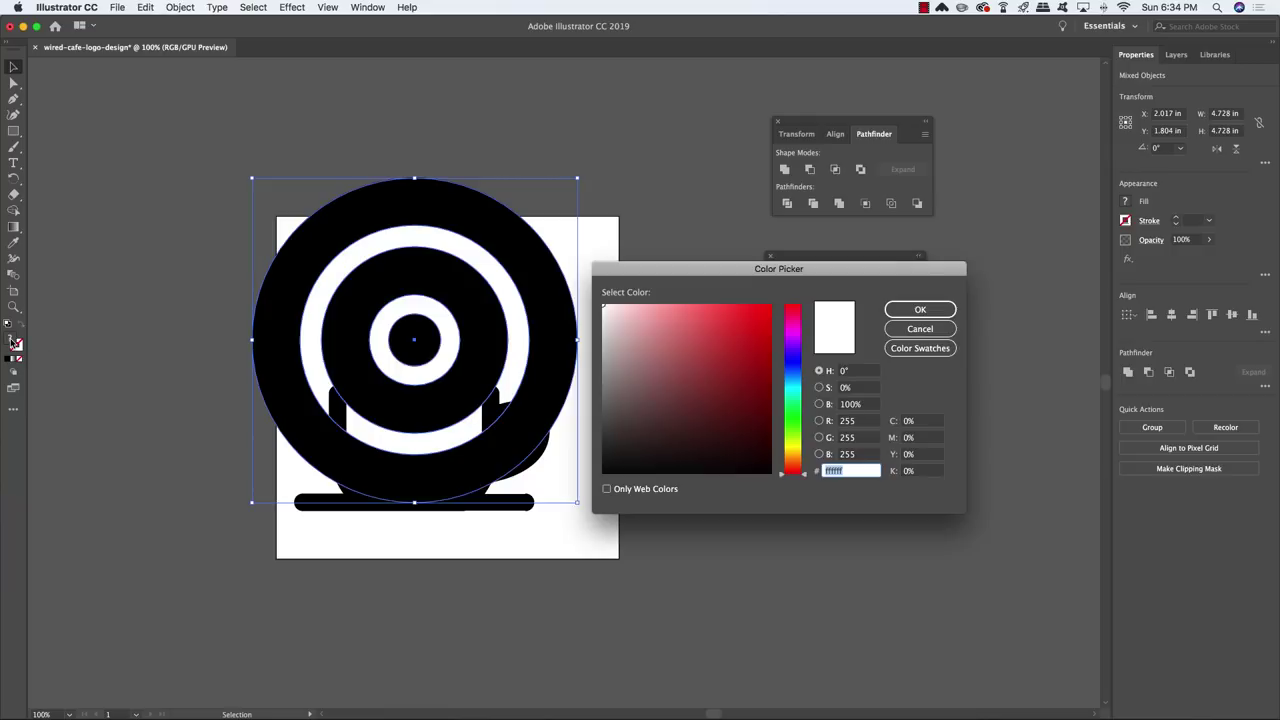
left_click_drag(679, 324, 771, 305)
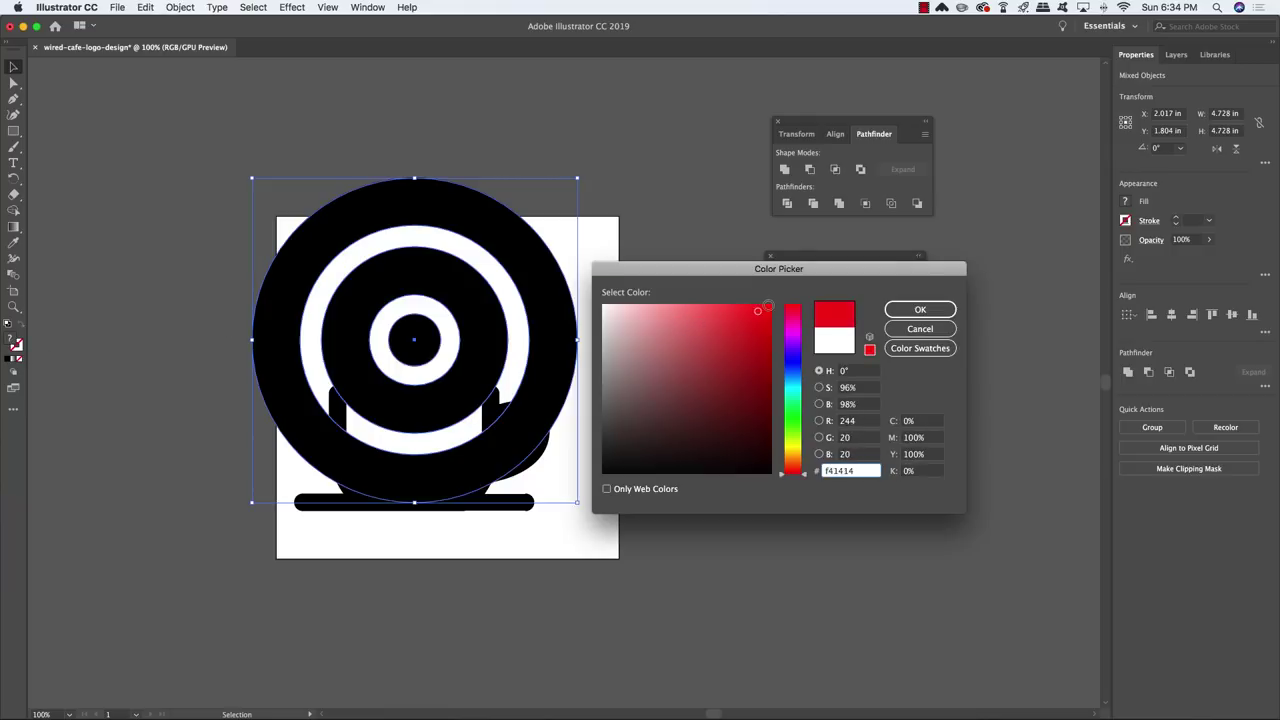
left_click(920, 308)
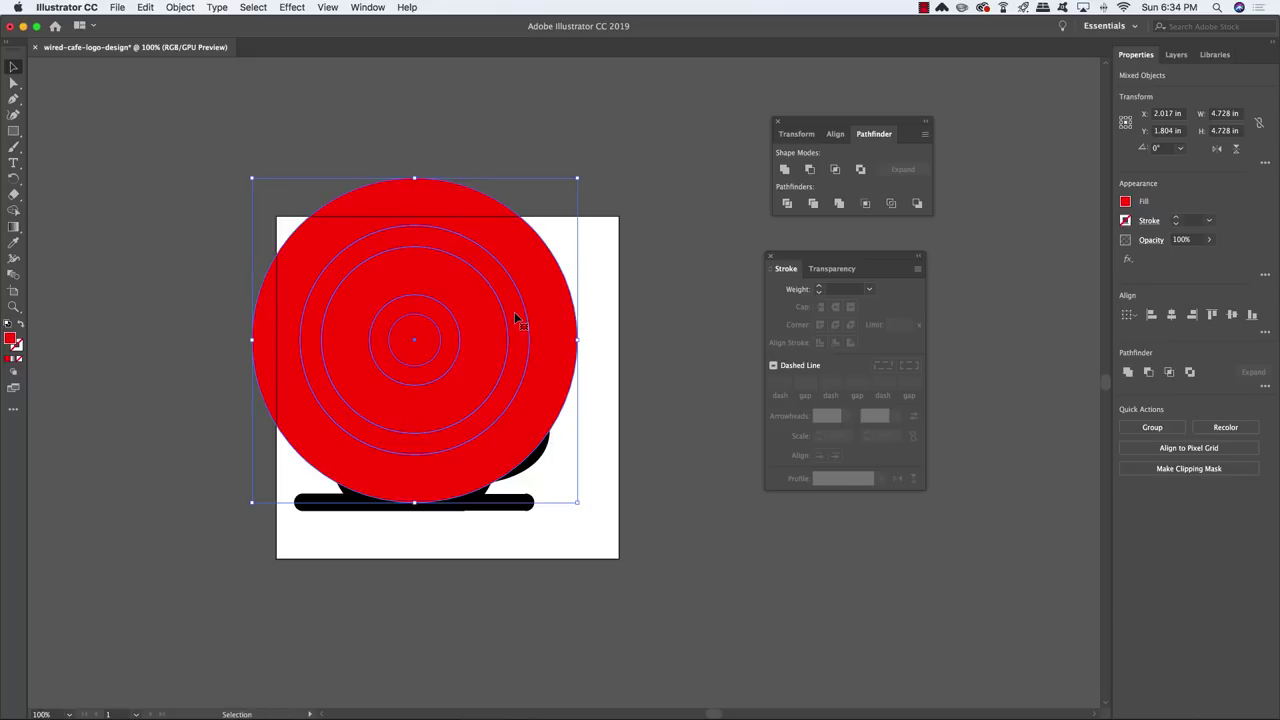
Delete the two narrow circular bands inside the red ring artwork to open gaps between the outer ring, inner ring and centre circle.
key("super+shift+a")
key("a")
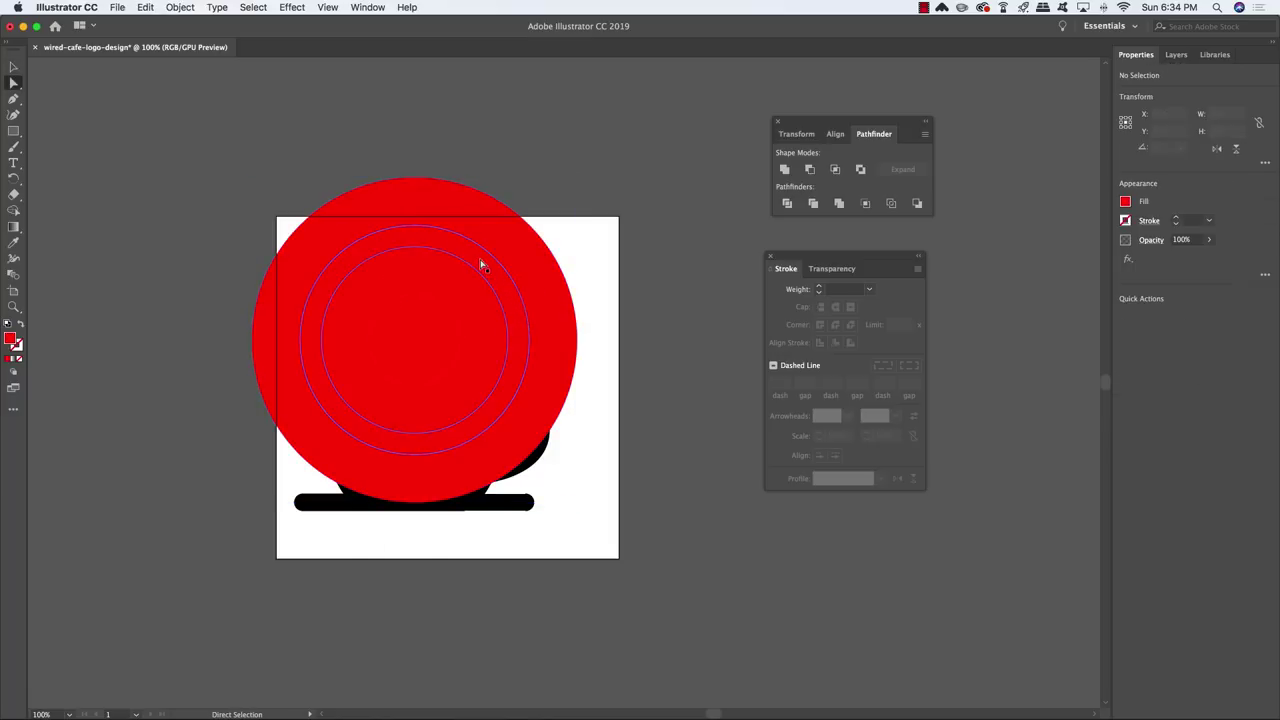
left_click(480, 265)
key("super+8")
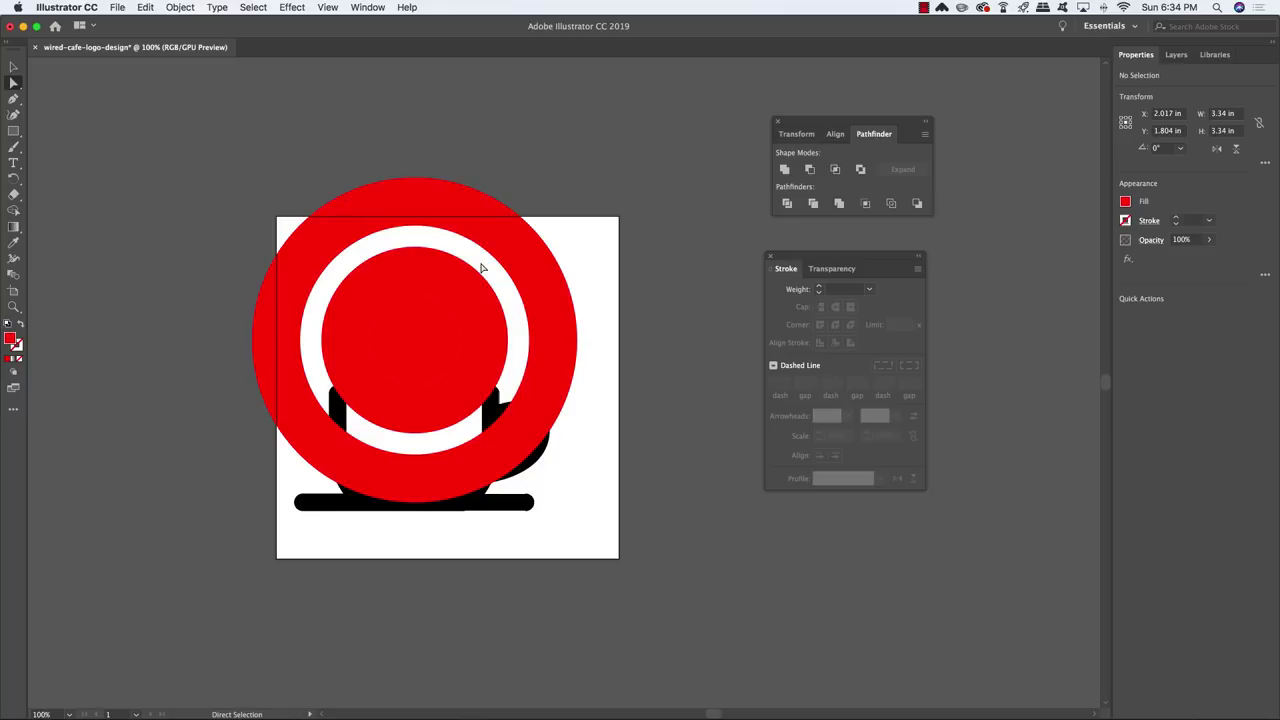
left_click(480, 266)
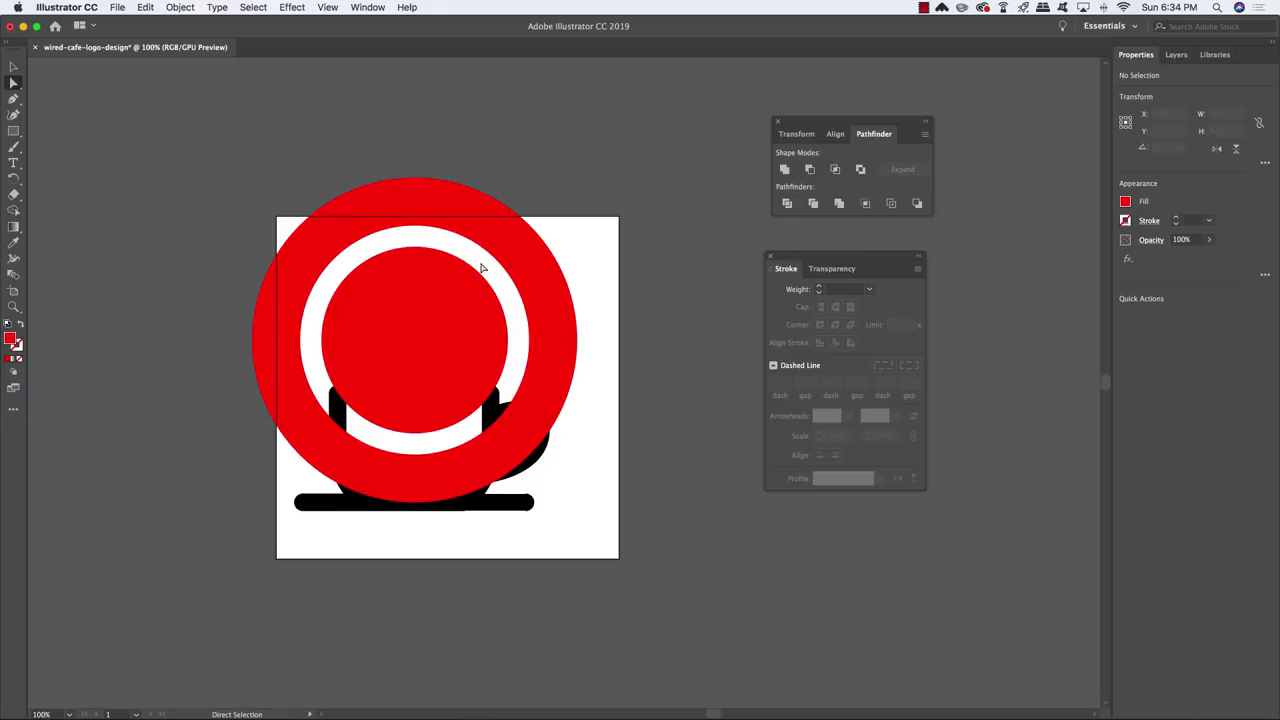
left_click(416, 309)
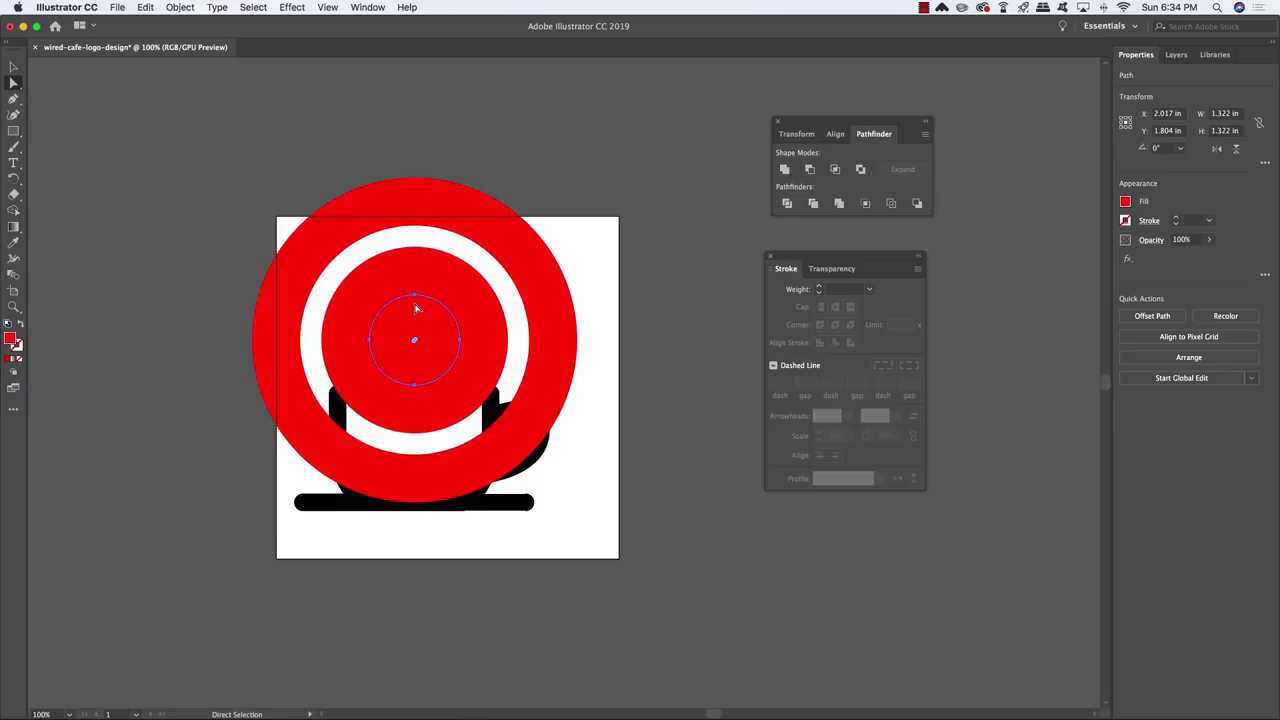
left_click_drag(416, 309, 423, 303)
key("v")
left_click(603, 240)
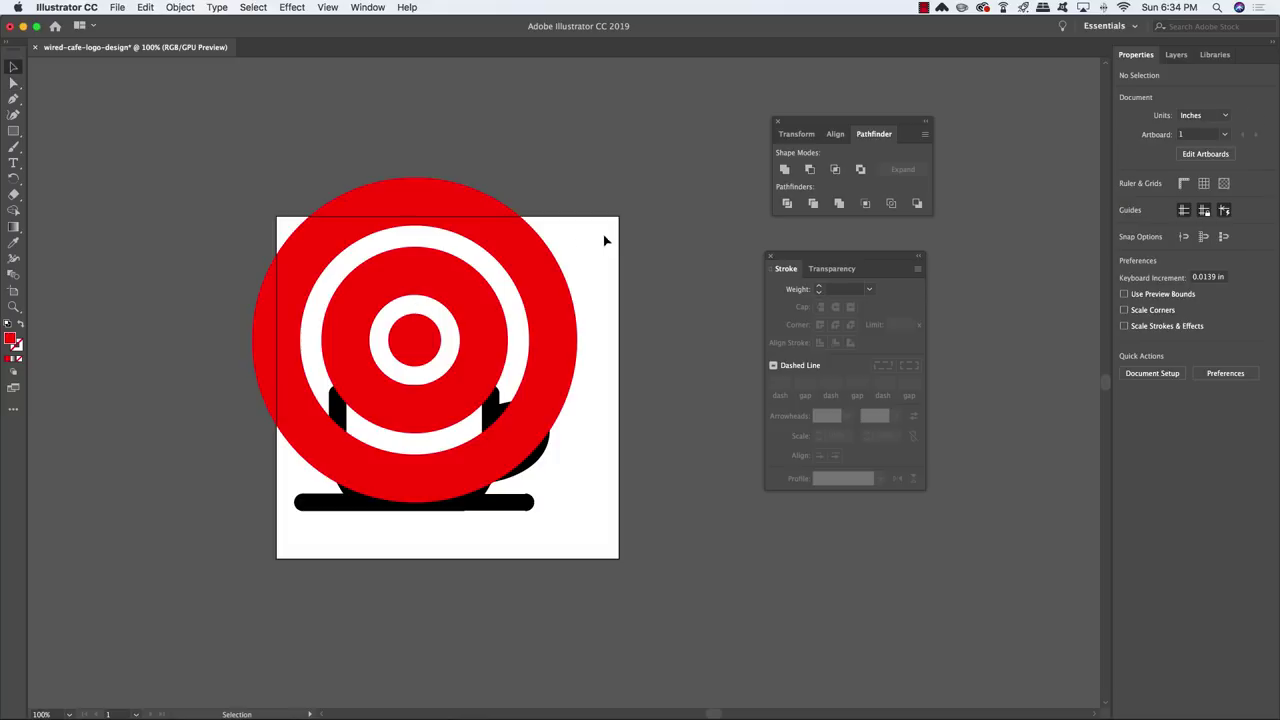
left_click(526, 247)
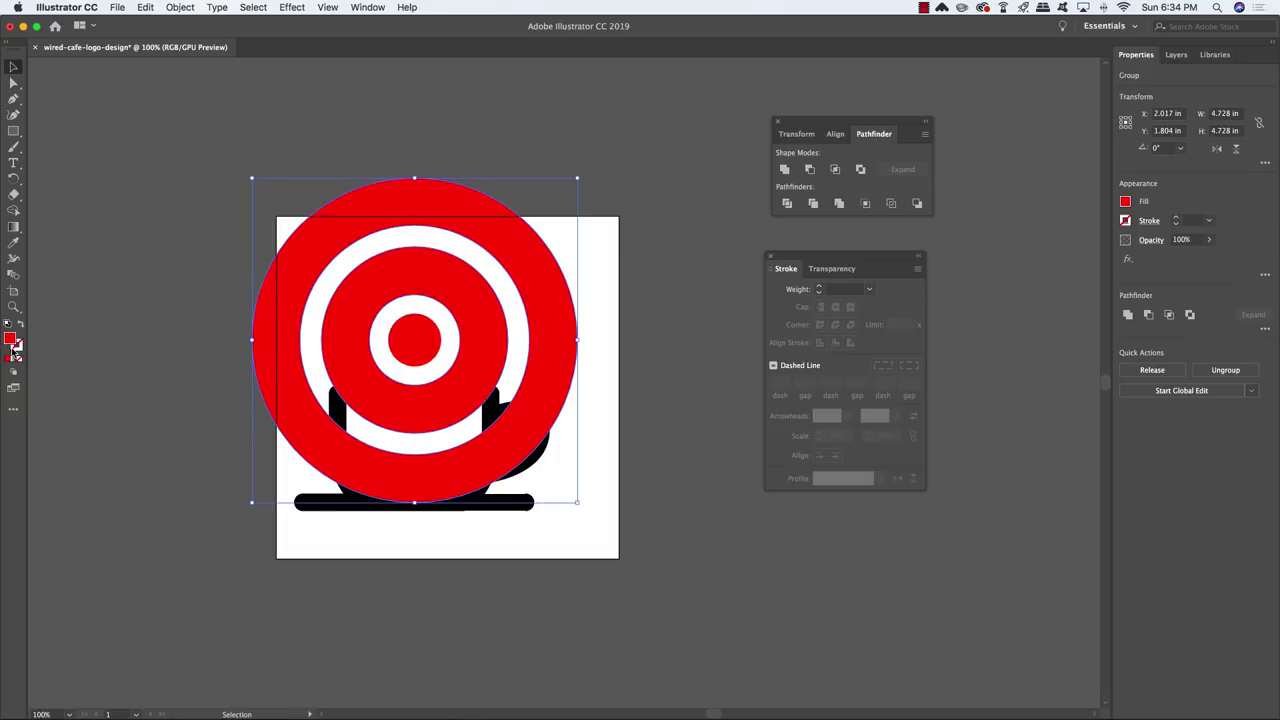
left_click(671, 214)
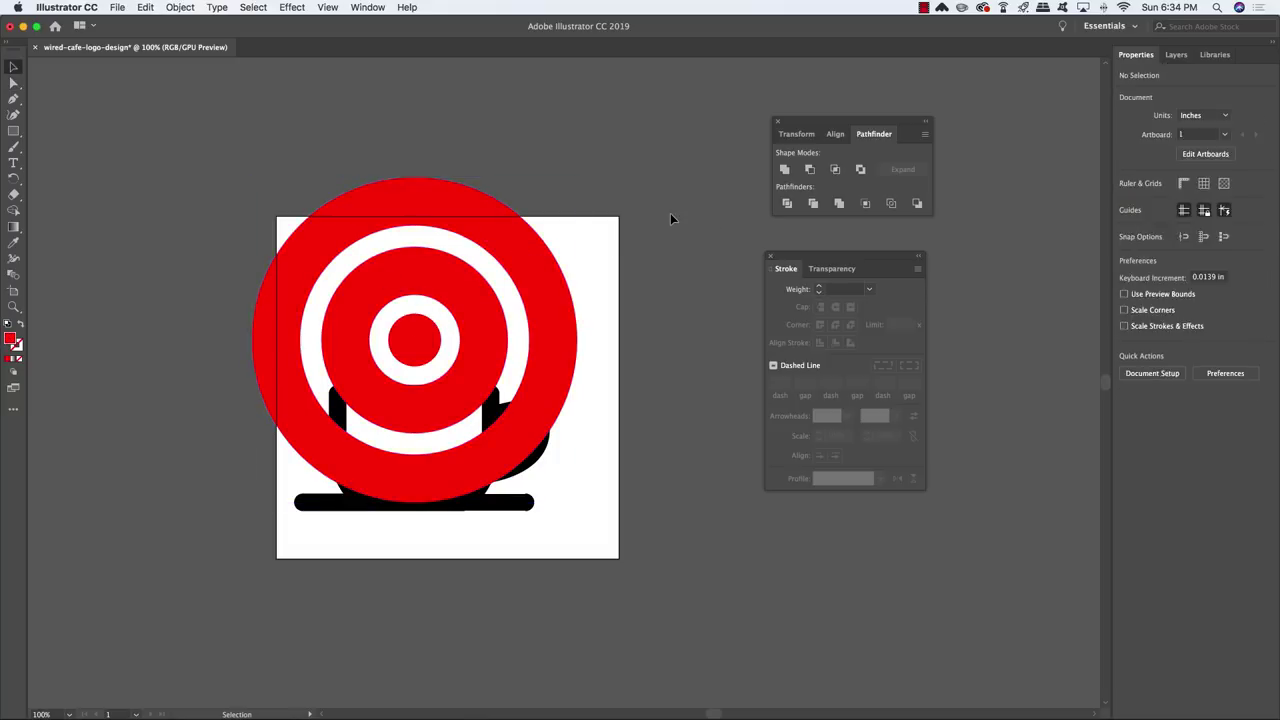
Draw a rectangle about 2.38 by 5.56 in over the left part of the rings, with a black fill and no stroke.
key("m")
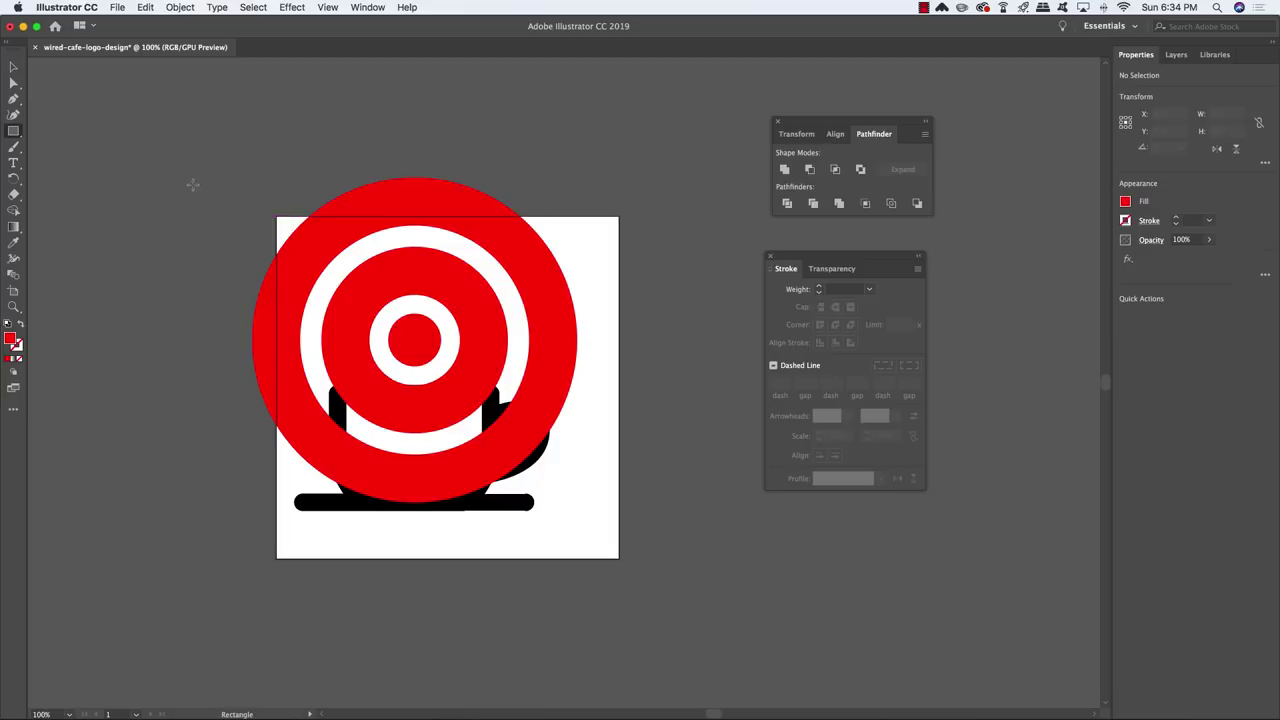
left_click_drag(190, 172, 354, 552)
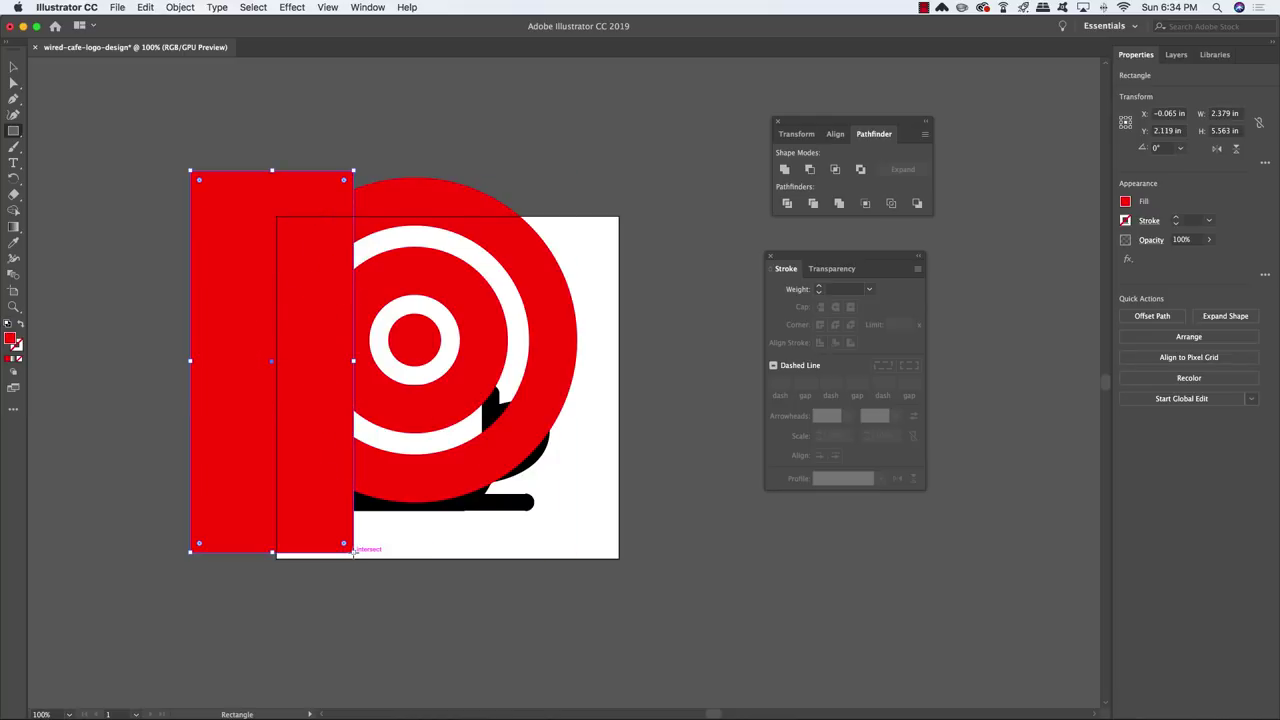
key("d")
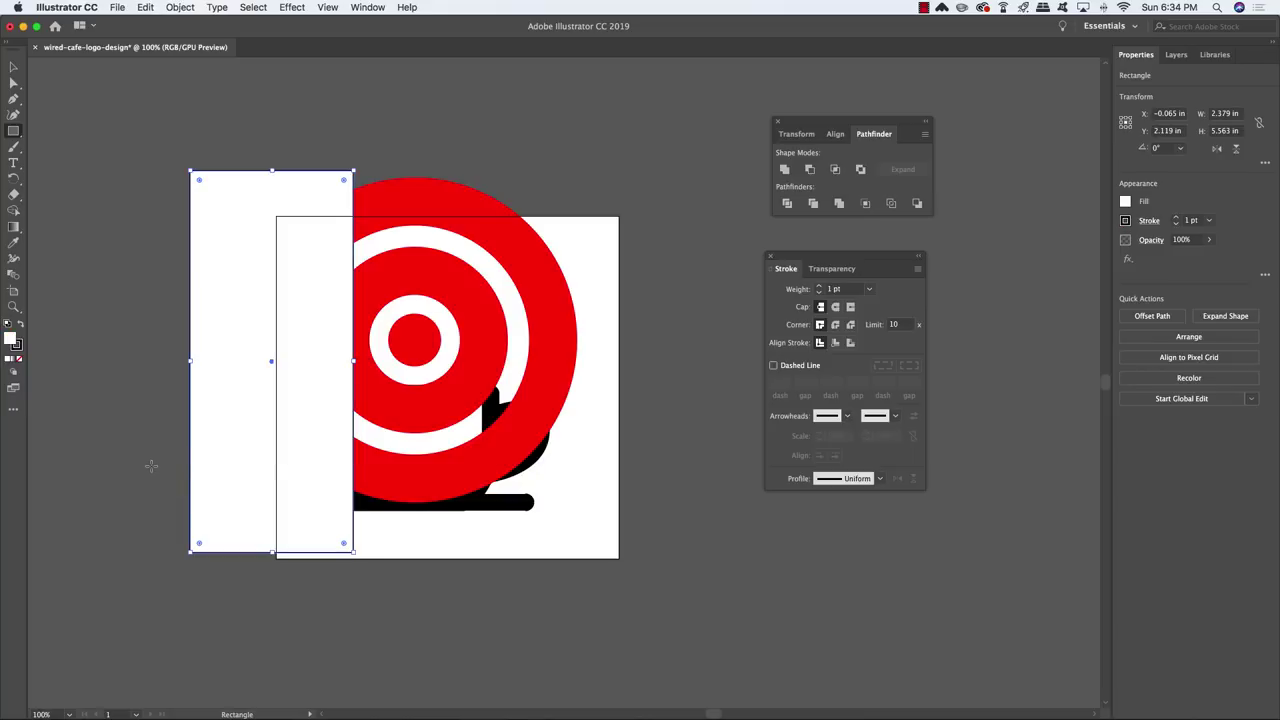
key("shift+x")
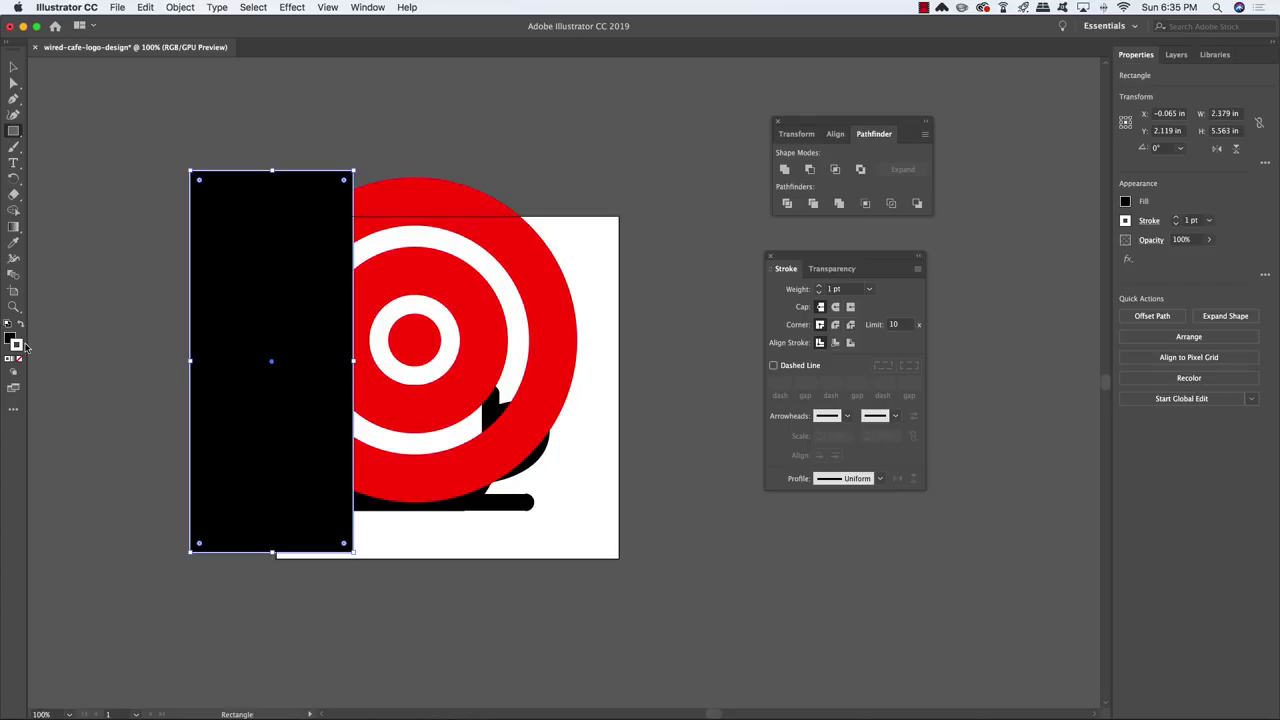
left_click(19, 360)
key("v")
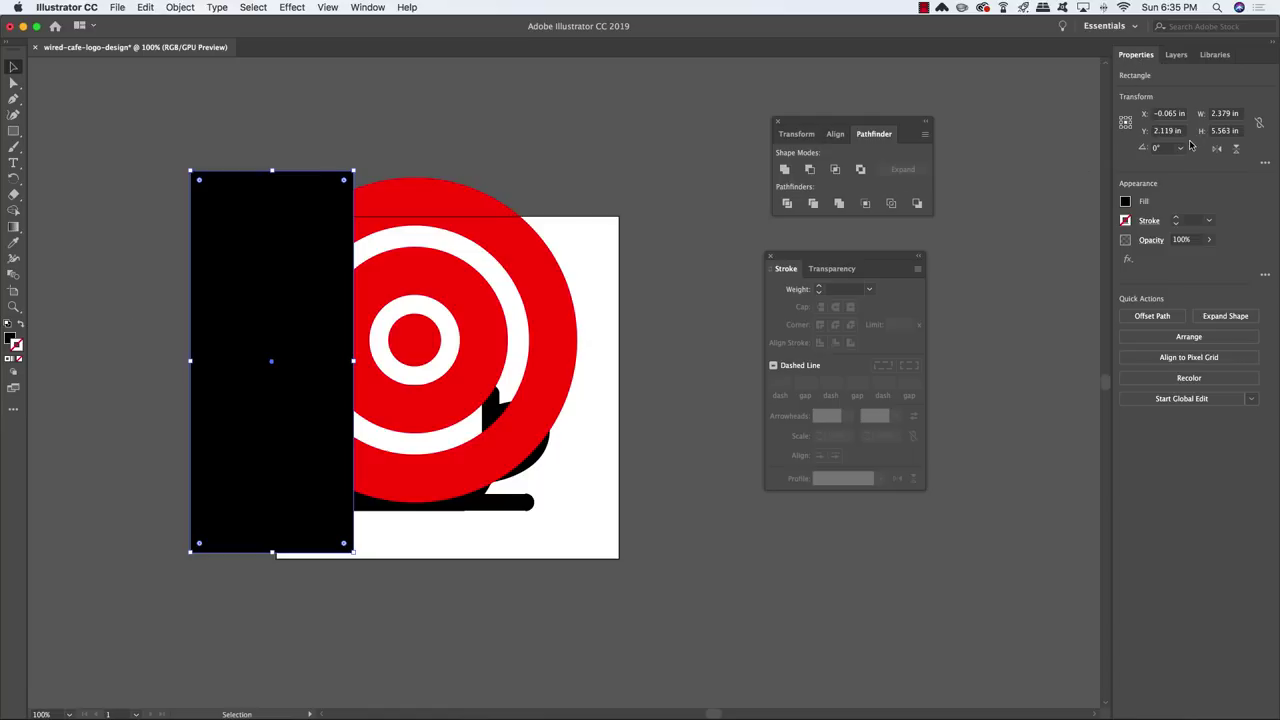
left_click(369, 7)
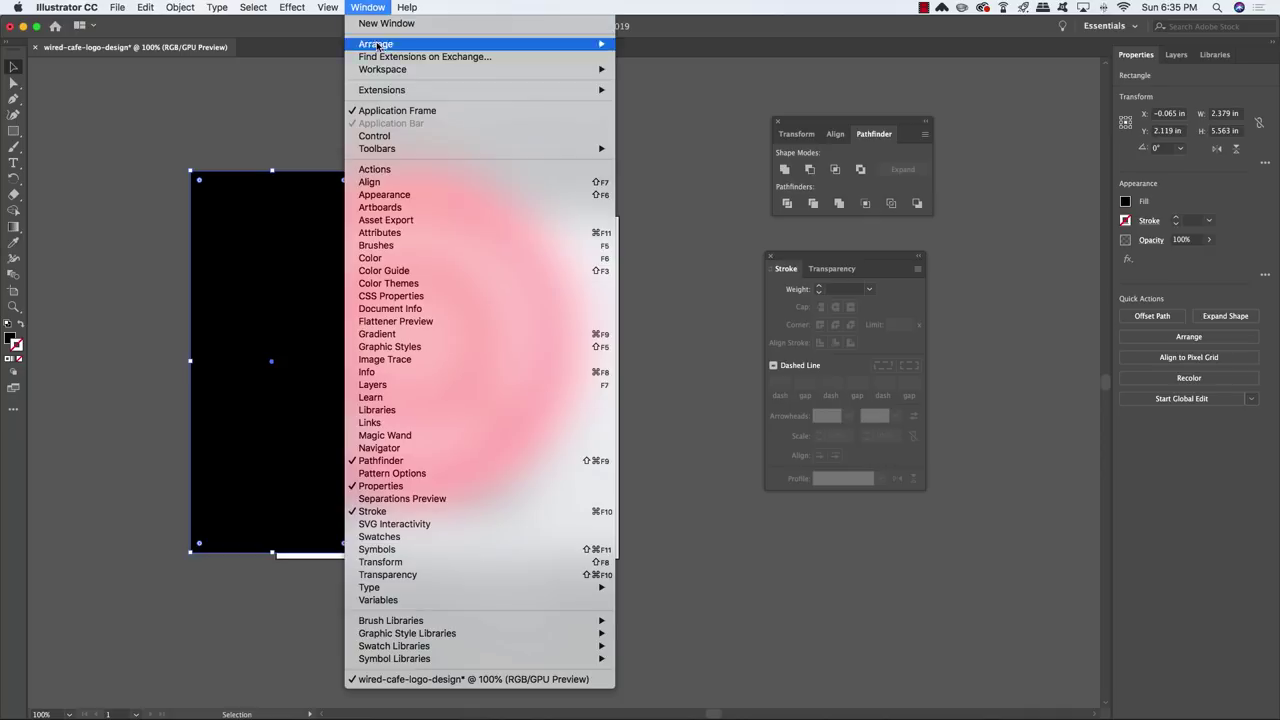
mouse_move(382, 70)
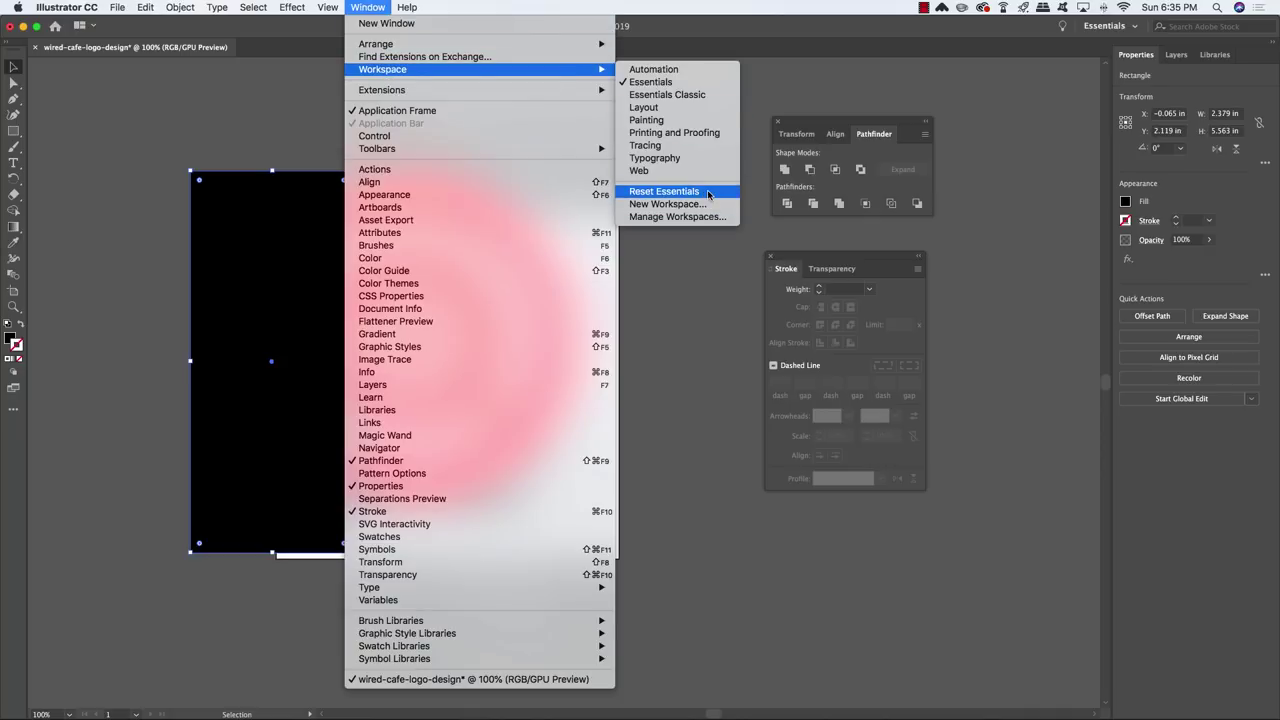
left_click(1031, 168)
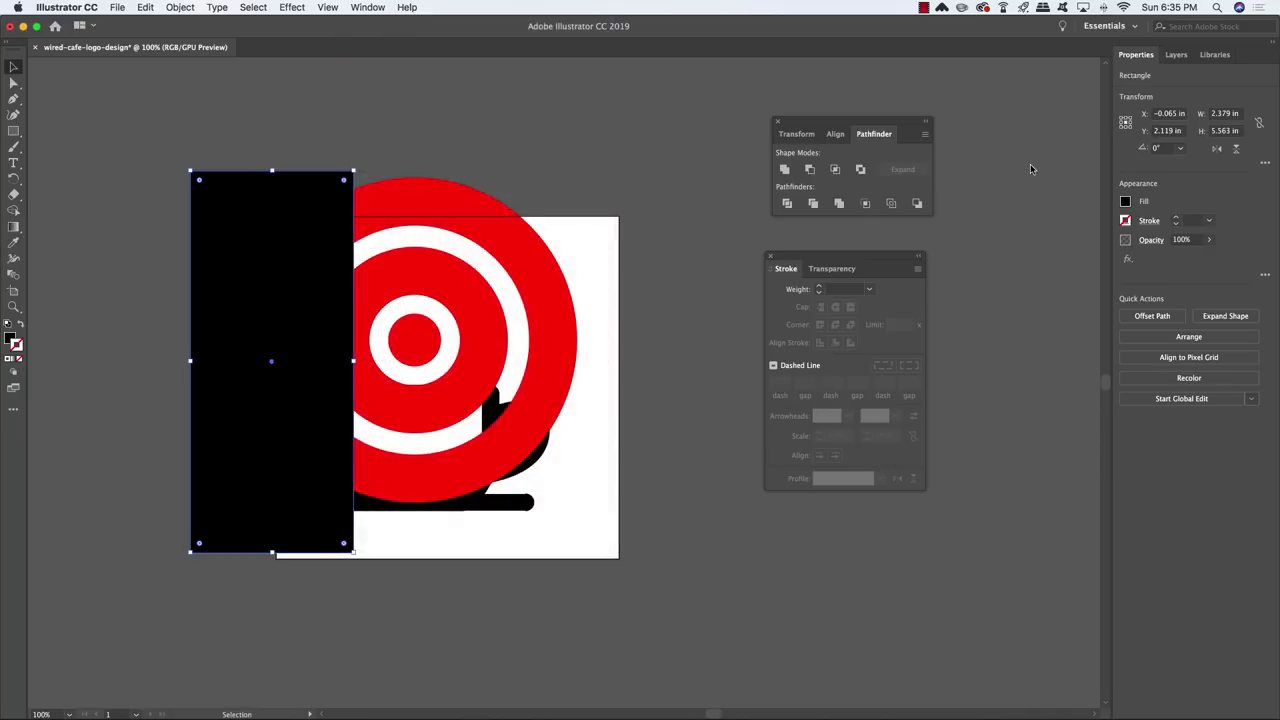
left_click(367, 7)
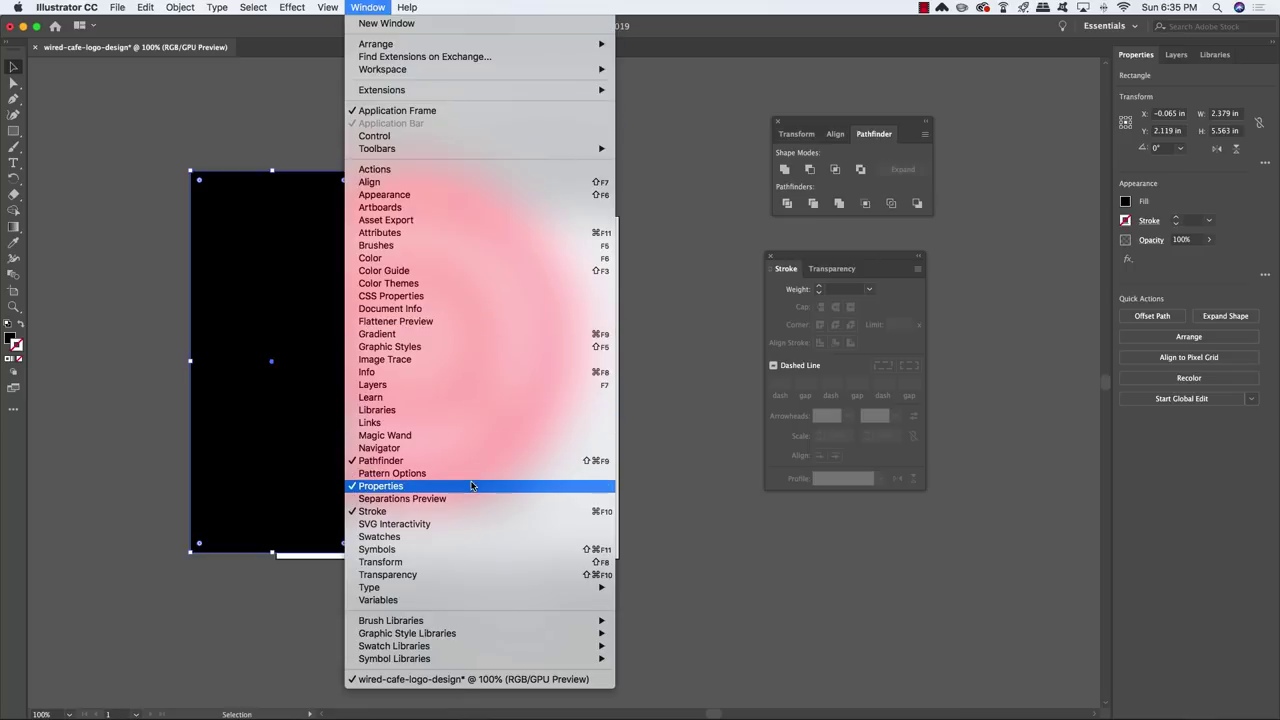
left_click(969, 258)
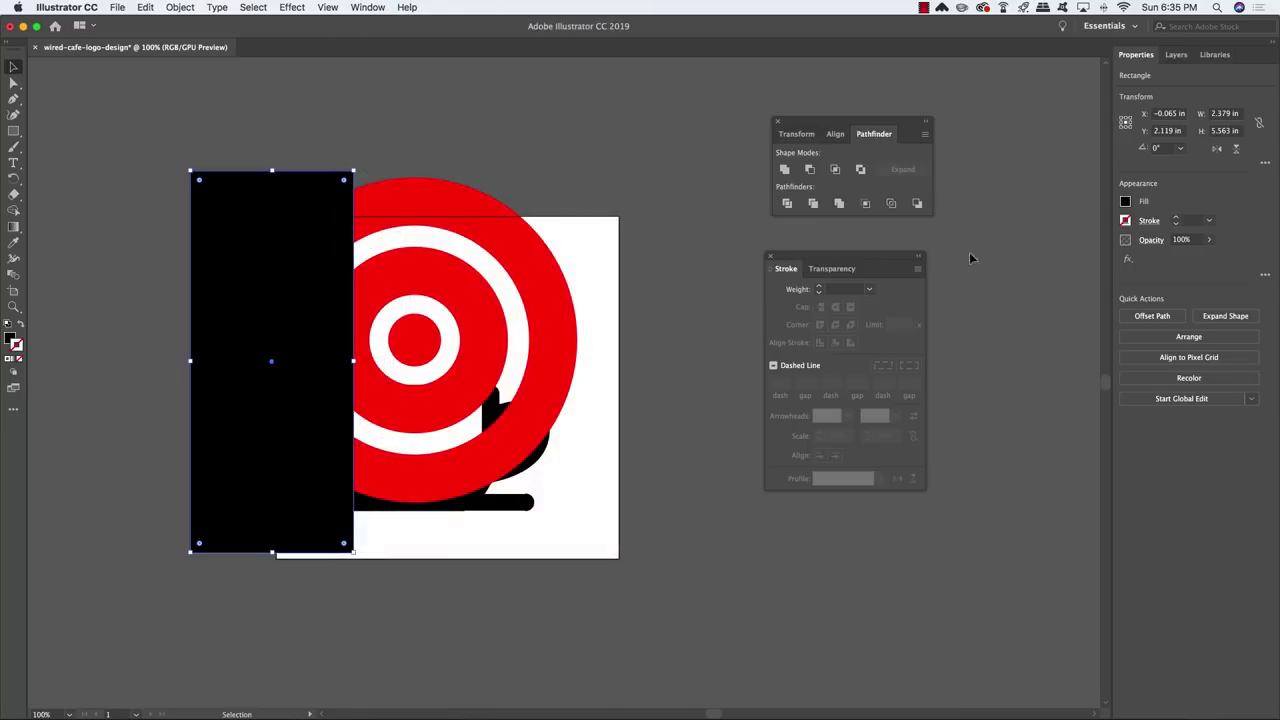
Rotate the black rectangle to 45° and shift it horizontally toward the rings' centre, to about X 0.264 in.
left_click(1165, 148)
type("45")
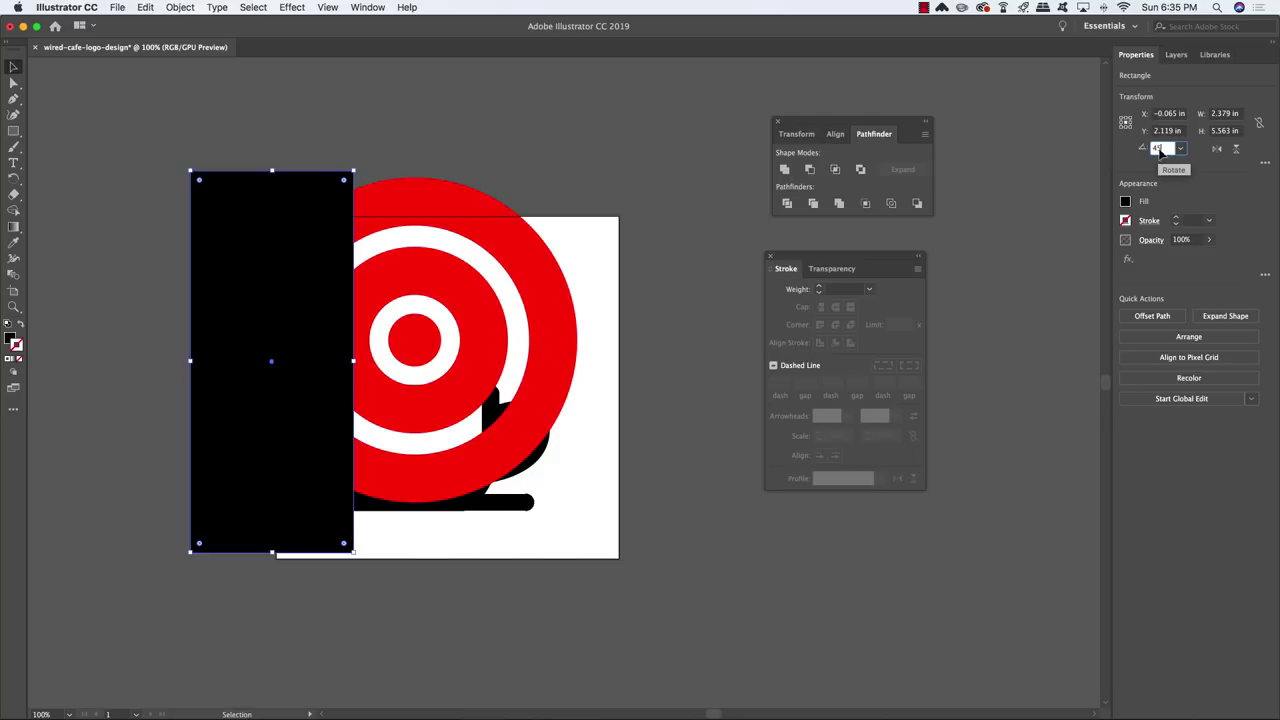
key("Return")
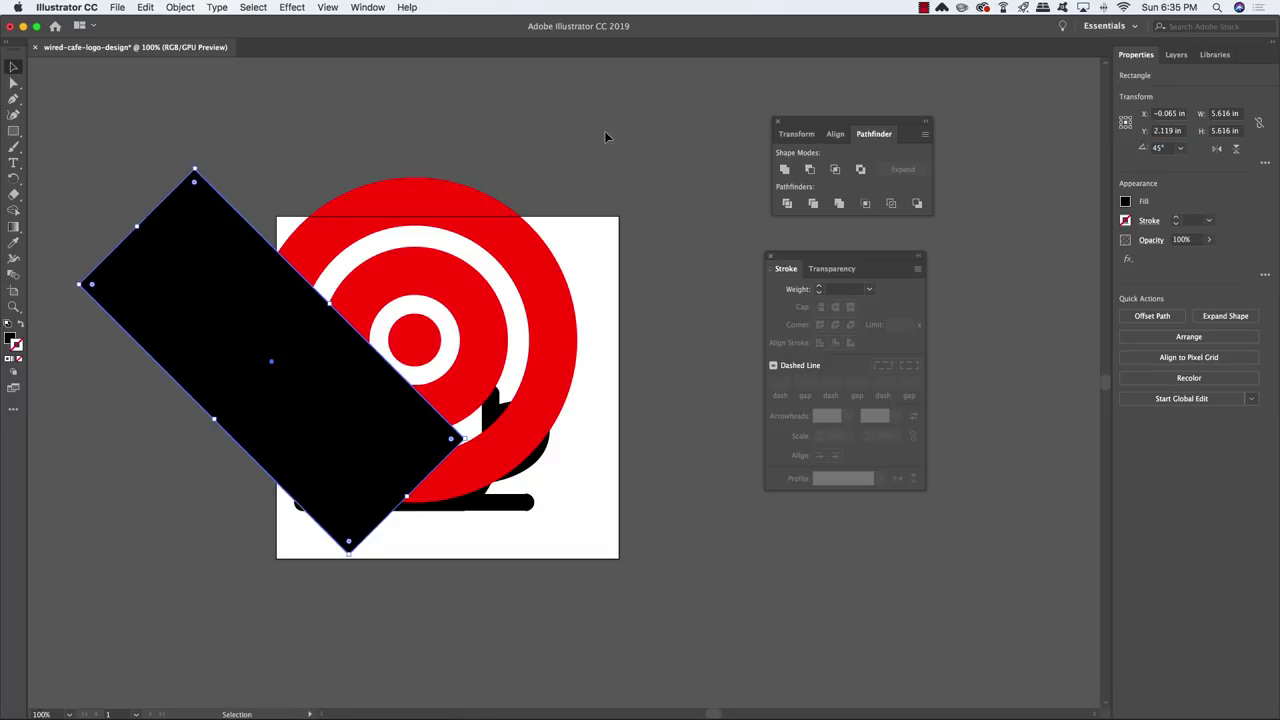
left_click(560, 144)
left_click_drag(237, 250, 265, 248)
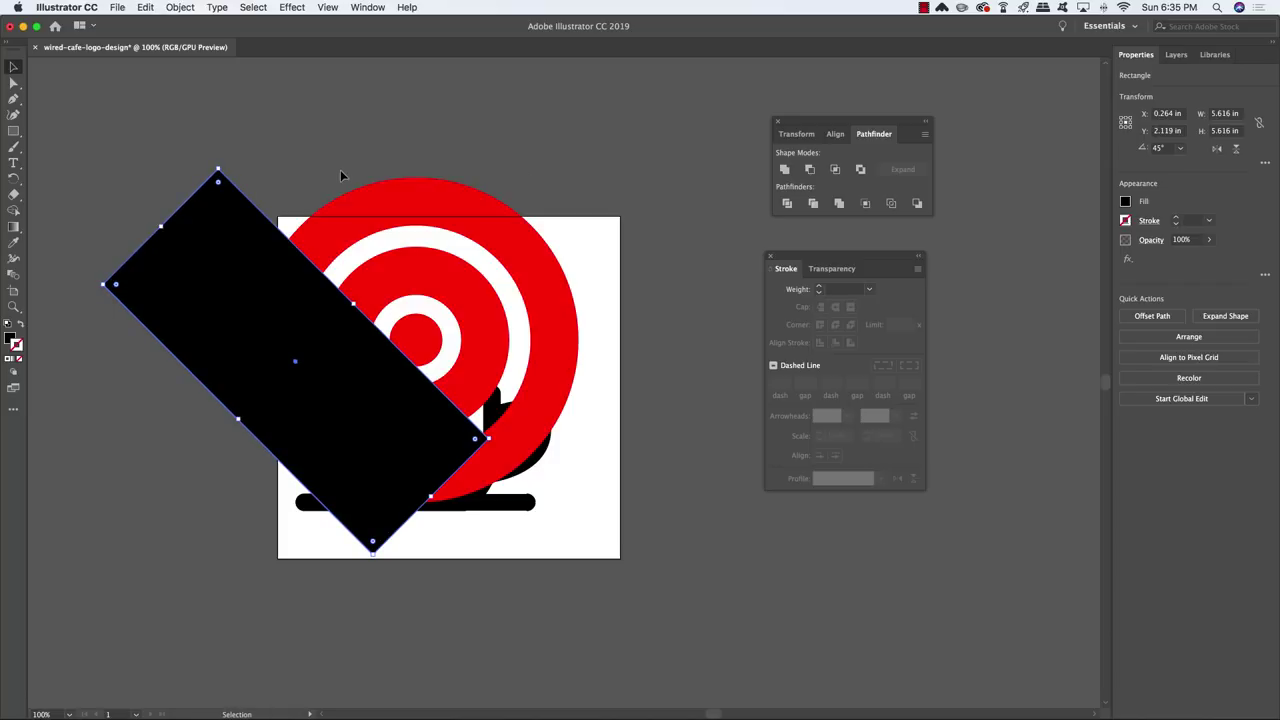
Create a copy of the tilted rectangle reflected across the vertical axis.
key("a")
key("v")
left_click(178, 7)
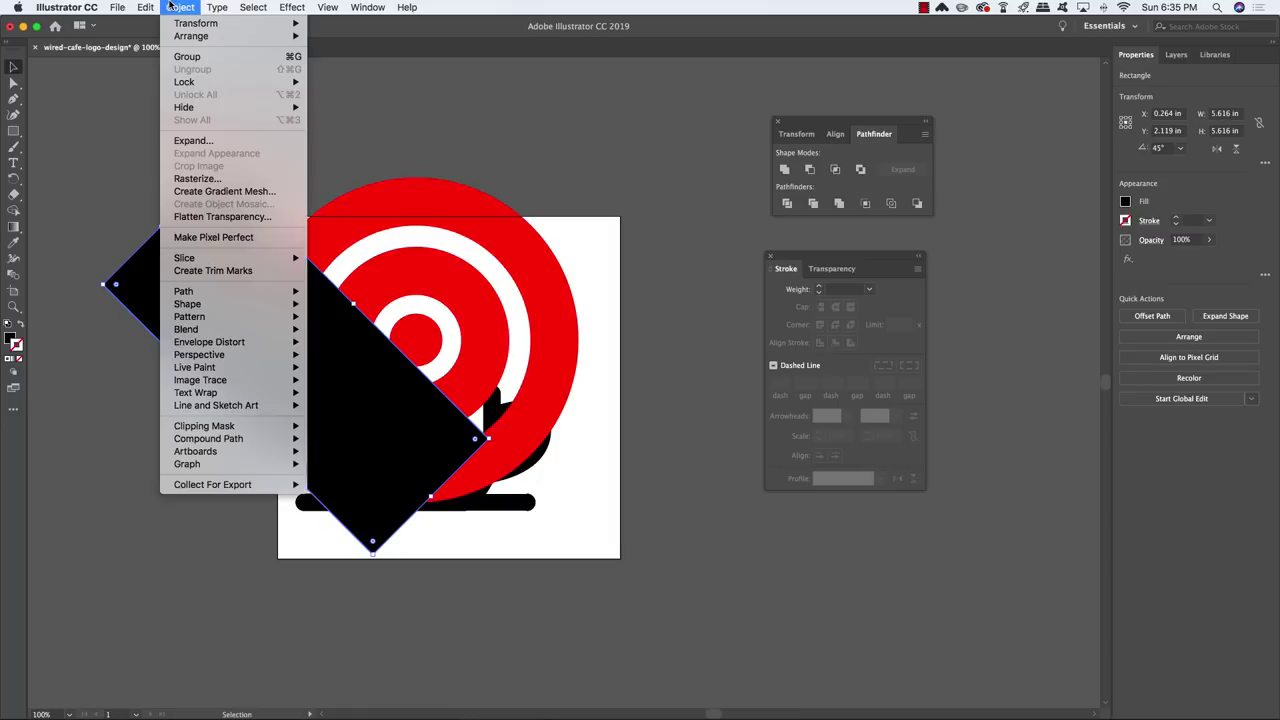
mouse_move(188, 25)
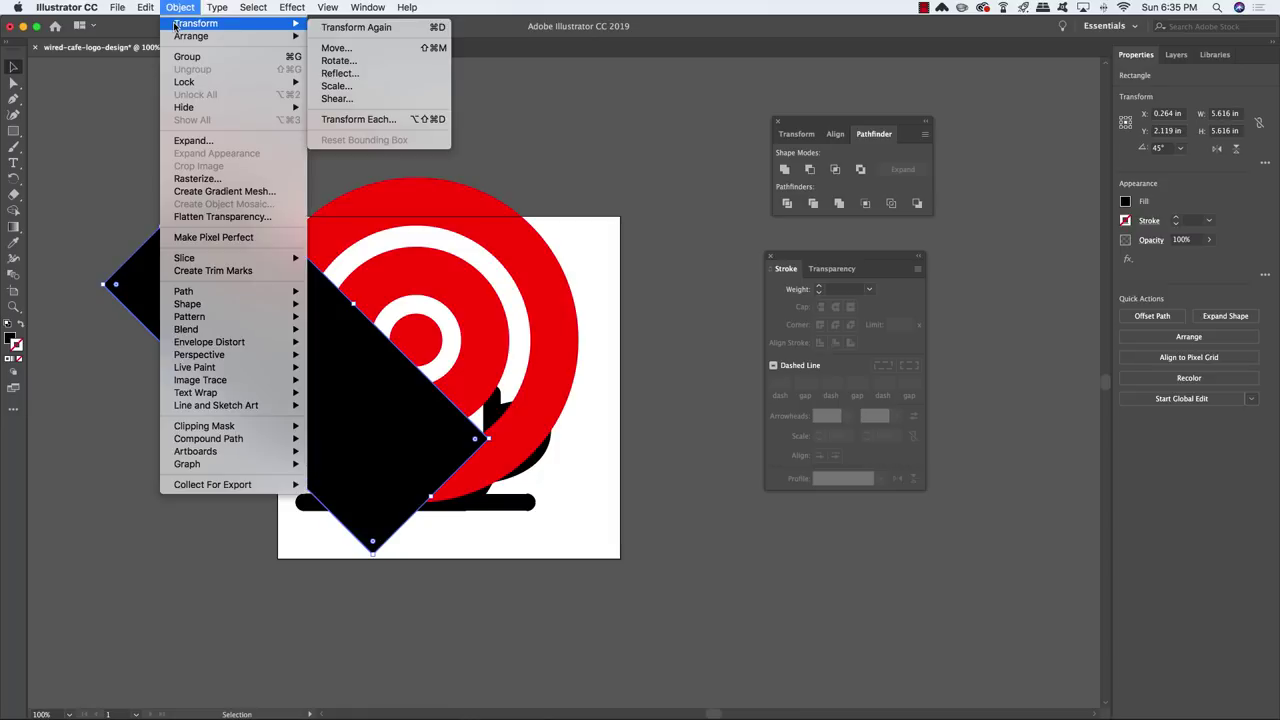
left_click(347, 75)
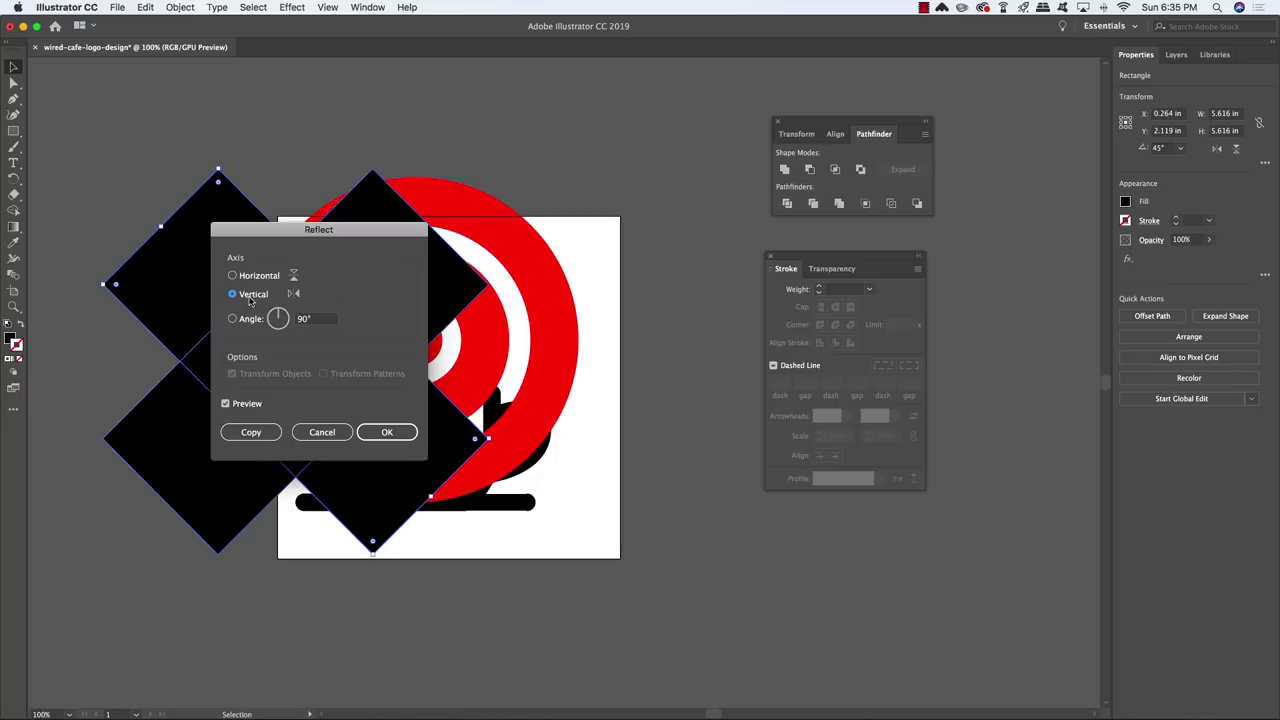
left_click(388, 432)
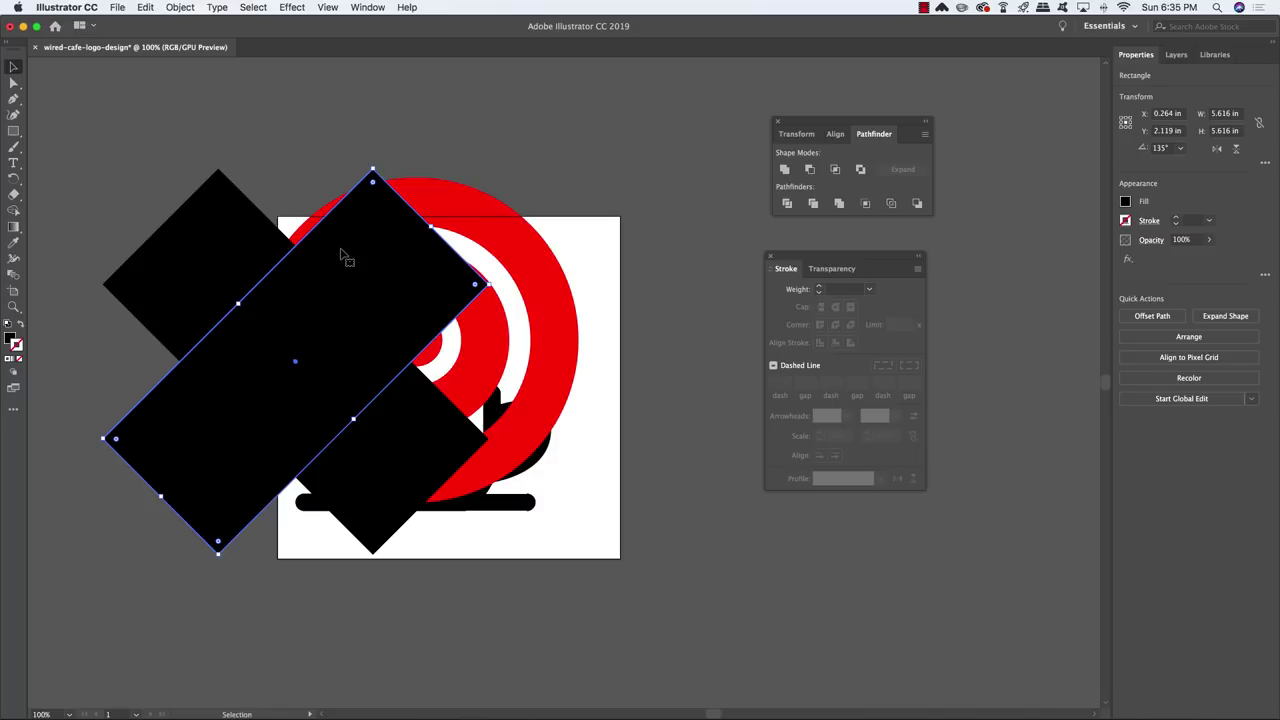
Move the reflected copy horizontally to X 3.787 in so both rectangles form a V meeting just below the small centre circle.
left_click_drag(340, 255, 578, 274)
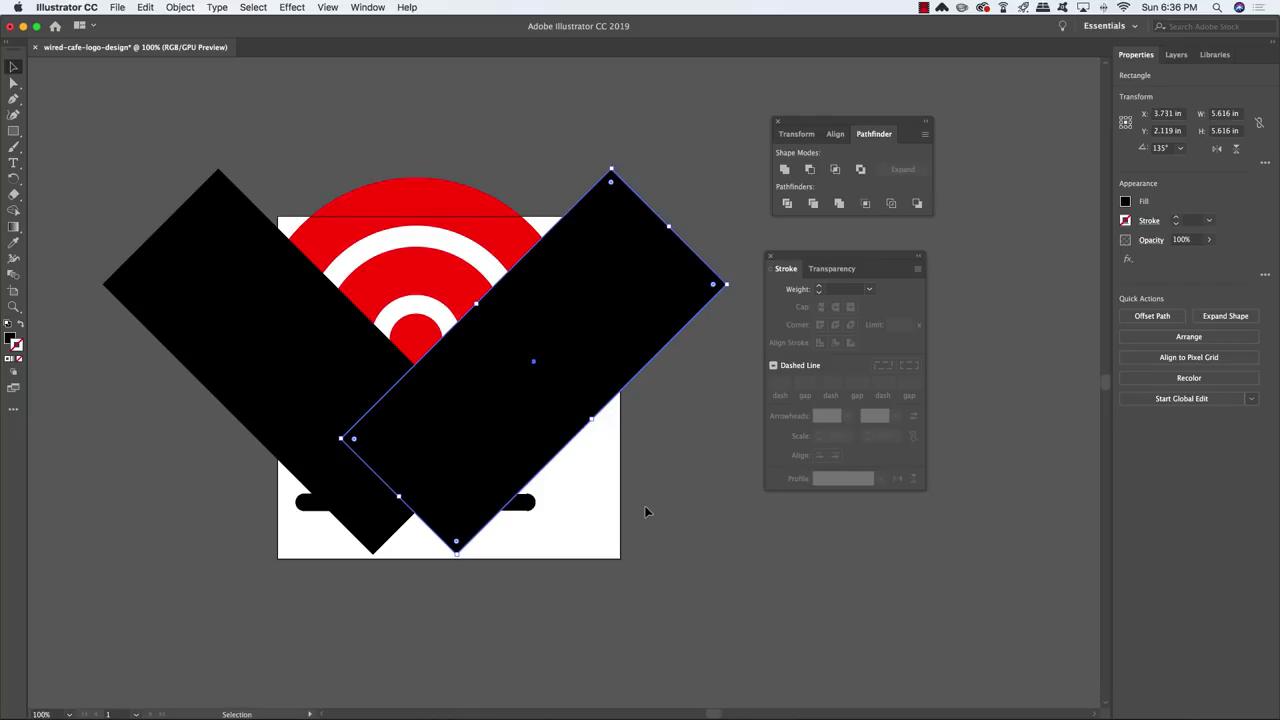
key("Right")
key("Right")
key("Right")
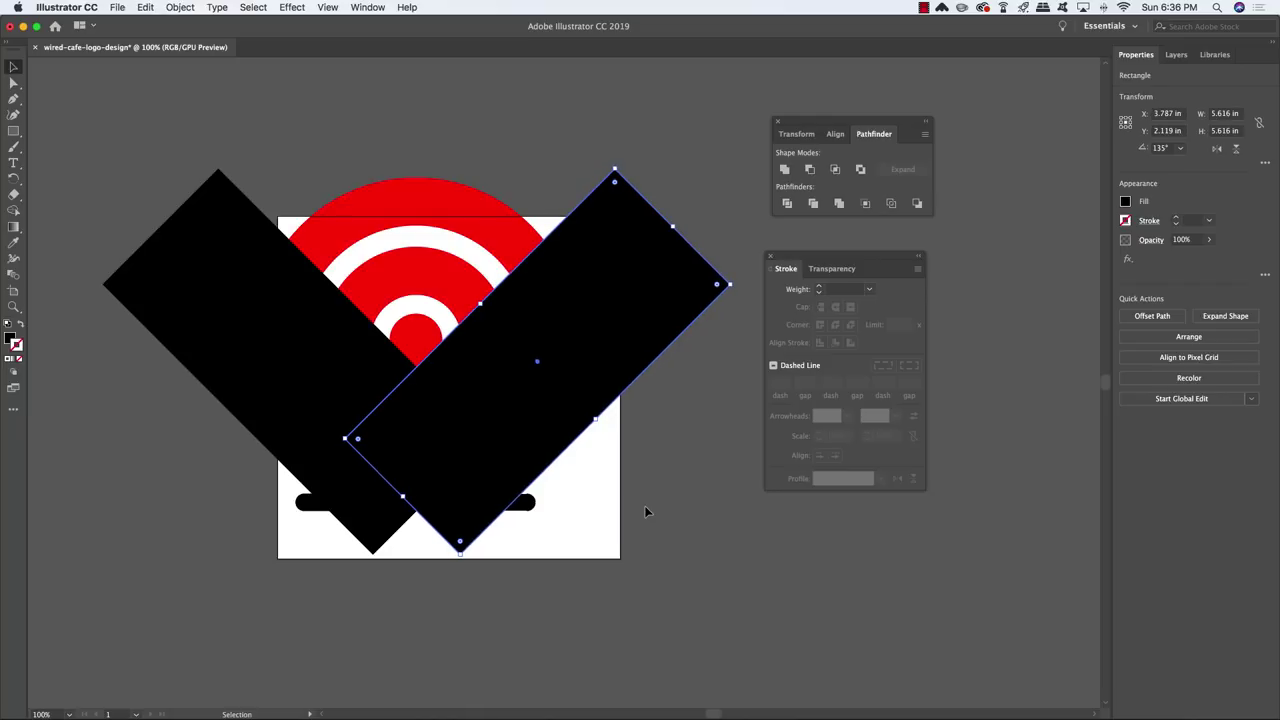
left_click(645, 511)
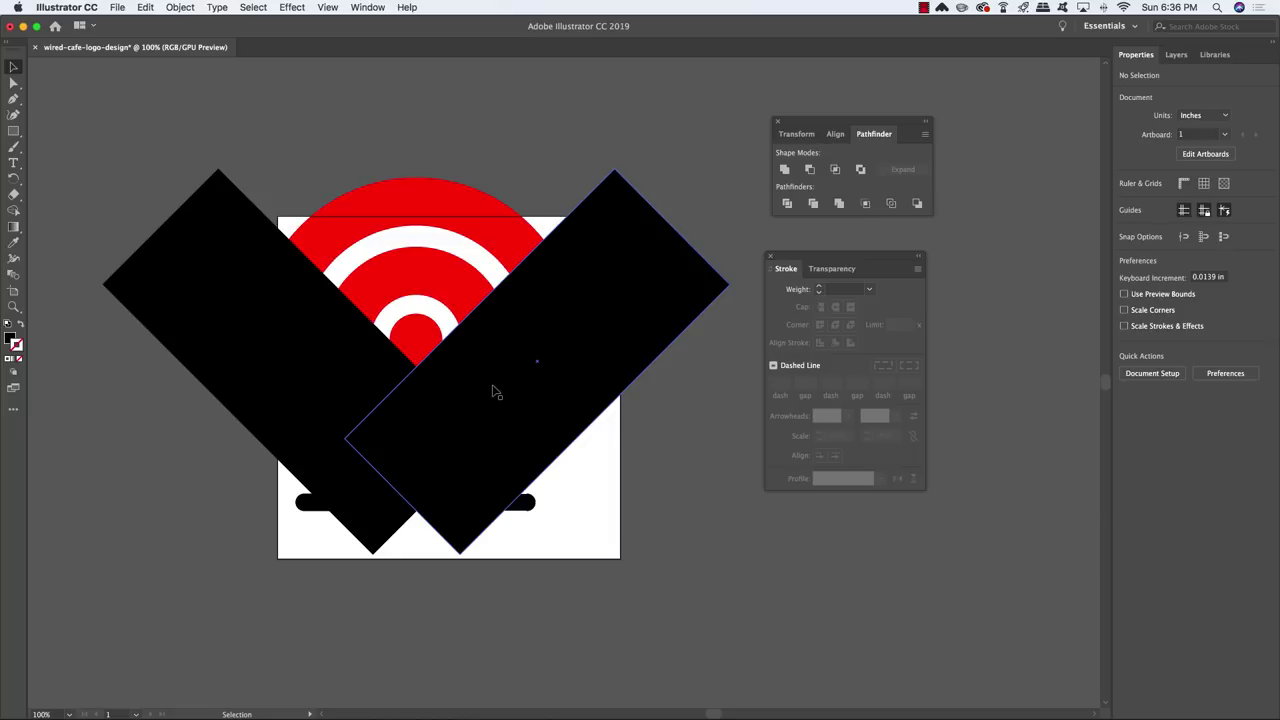
Combine the two tilted rectangles into a single V shape with Pathfinder's Merge operation.
left_click(594, 285)
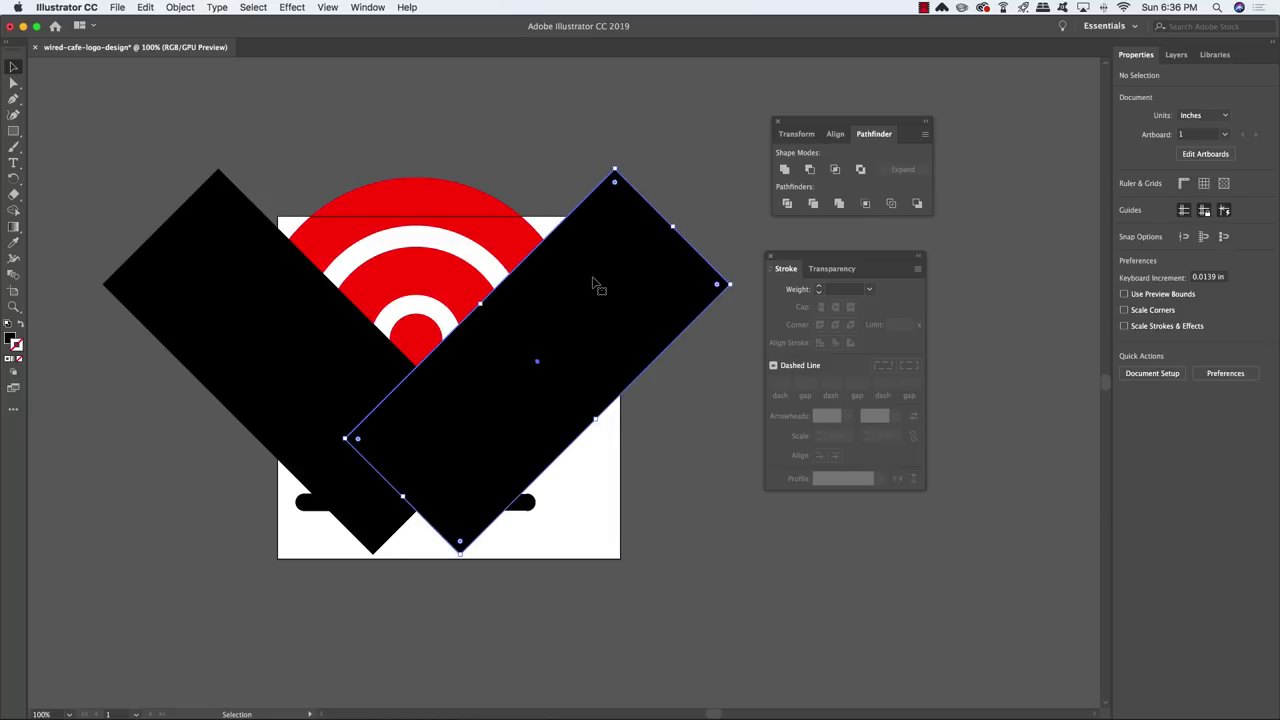
left_click(198, 294, "shift")
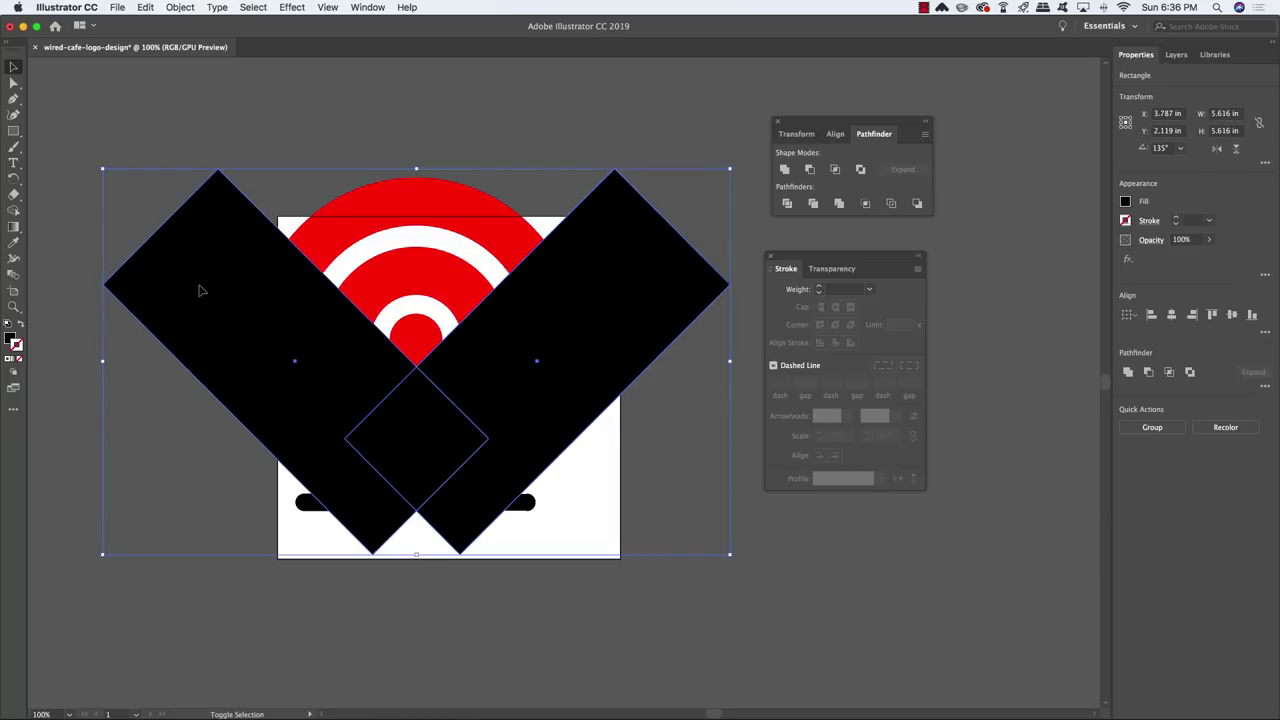
left_click(839, 203)
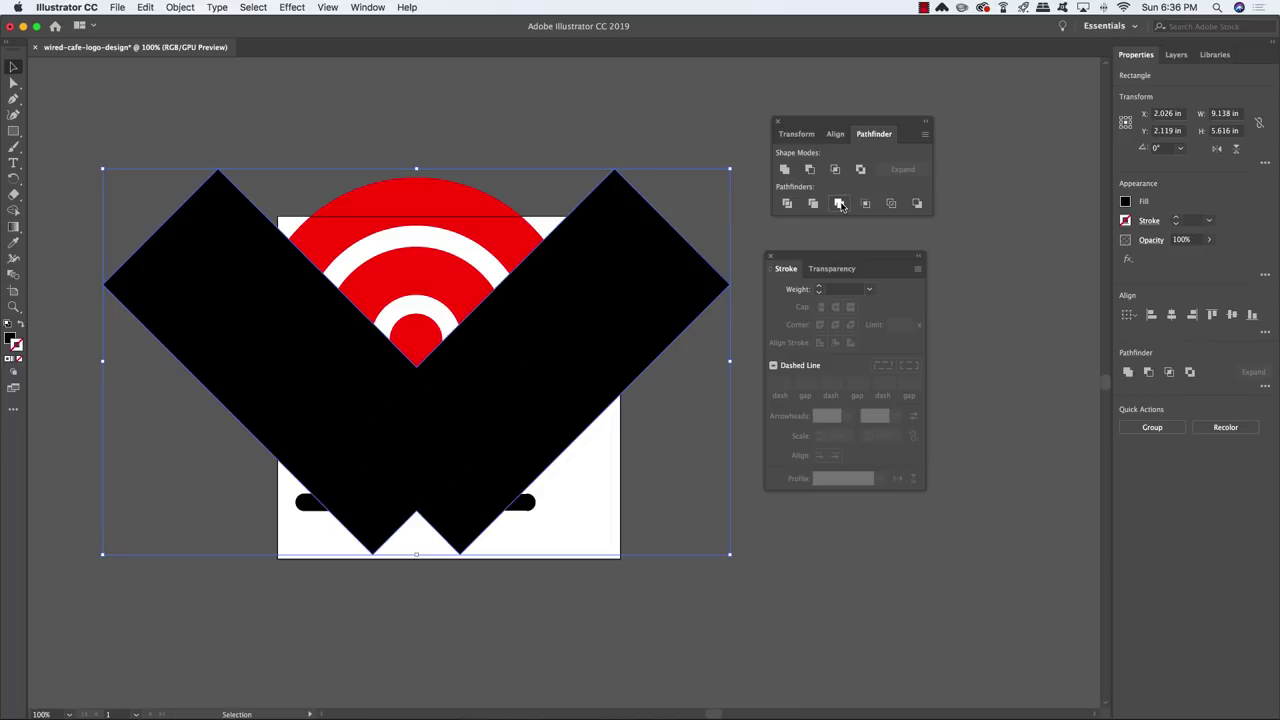
left_click(552, 132)
Merge the black V shape with the red concentric rings using Pathfinder's Merge operation.
left_click(457, 213)
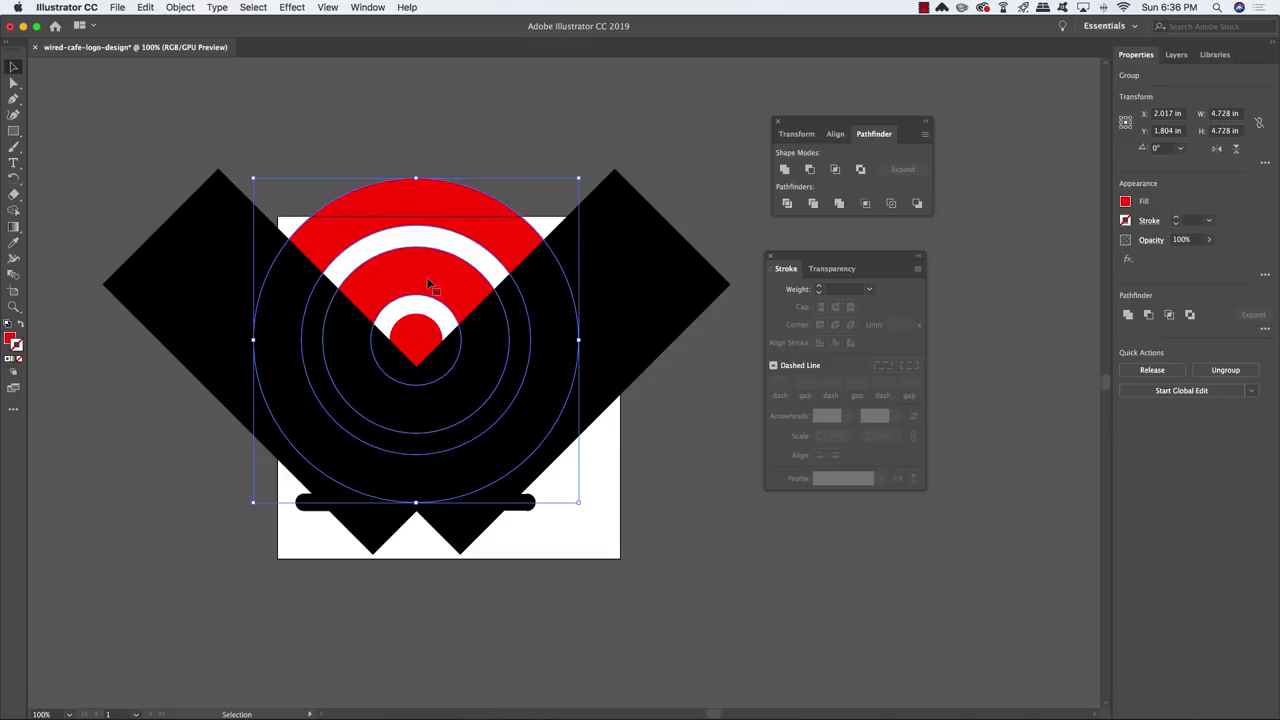
left_click(656, 252)
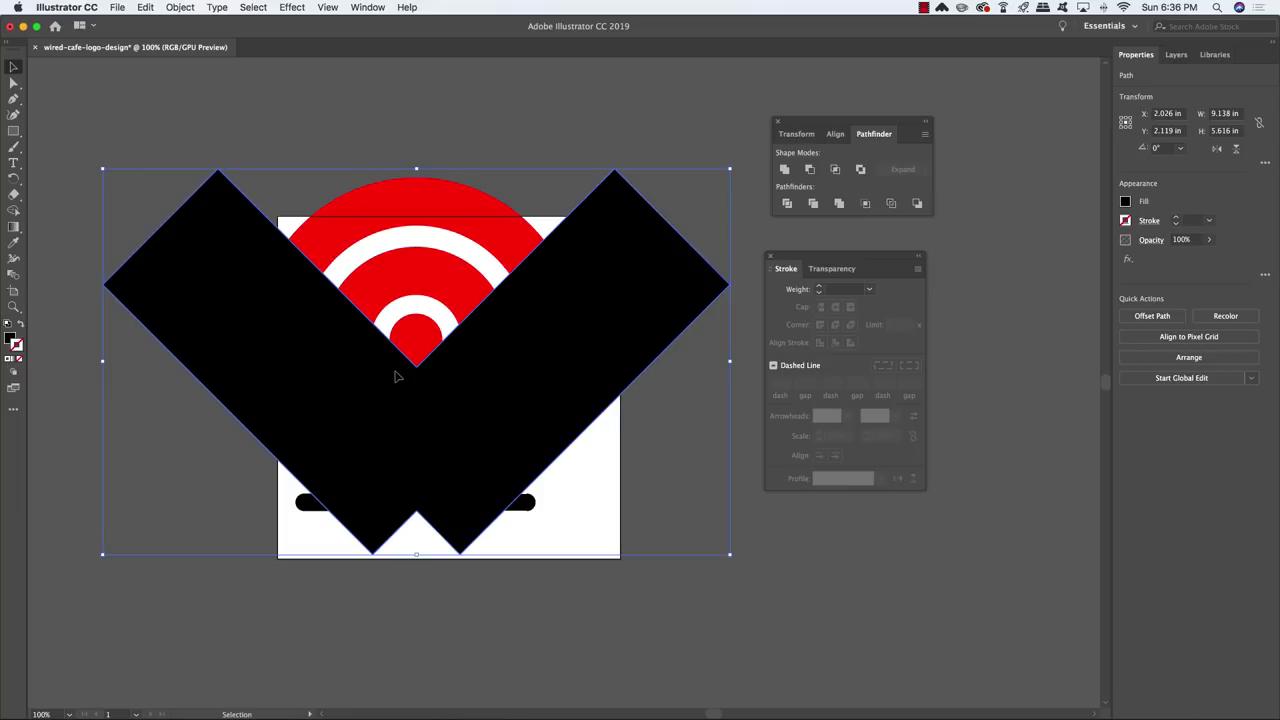
left_click(562, 113)
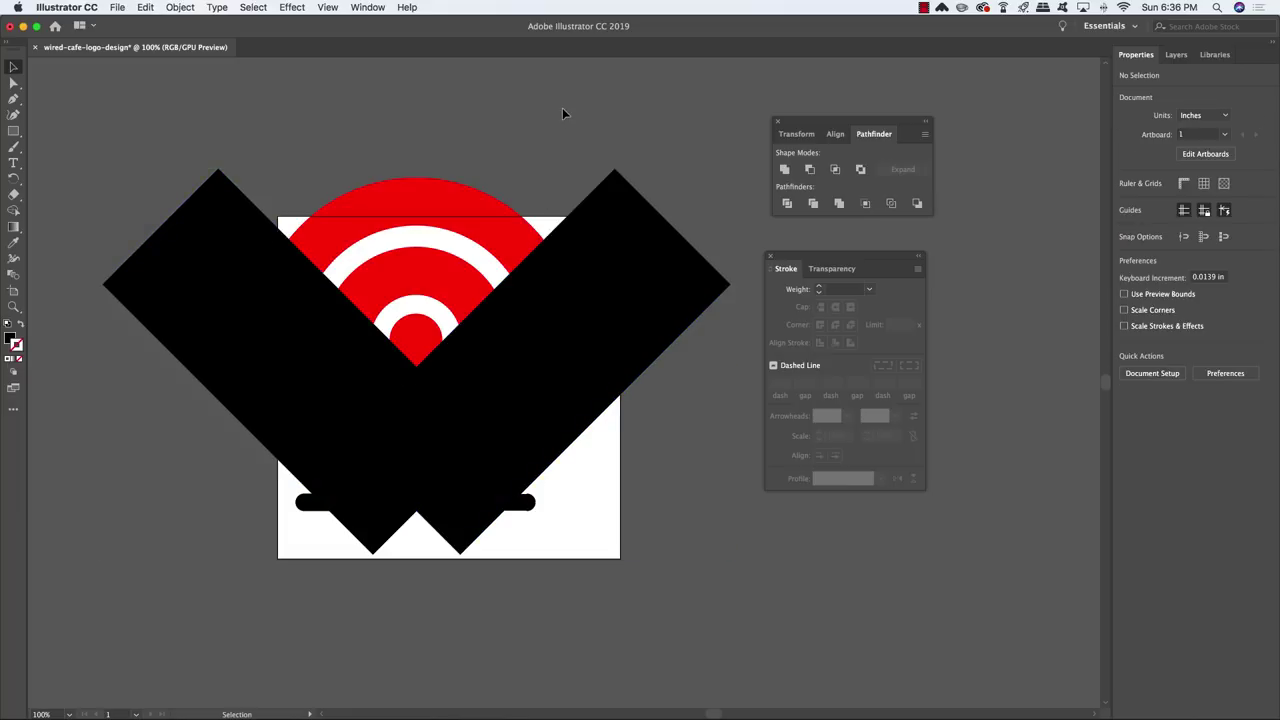
left_click(617, 255)
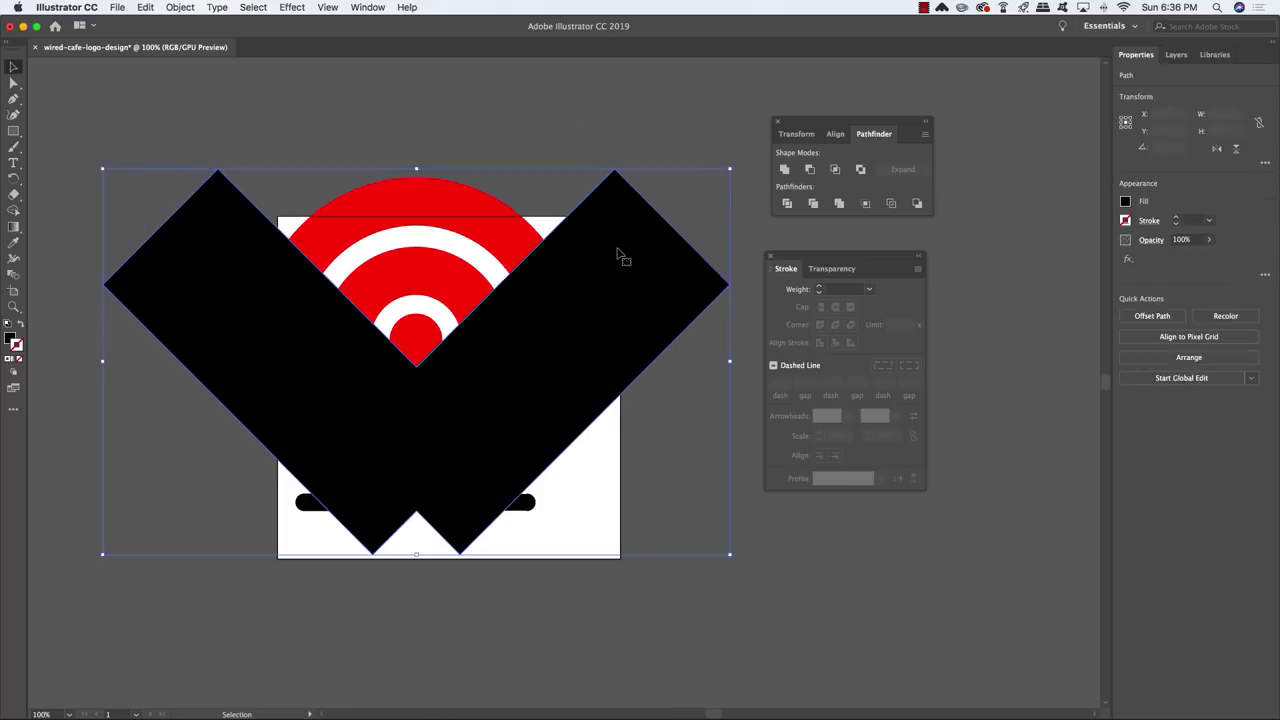
left_click(482, 217, "shift")
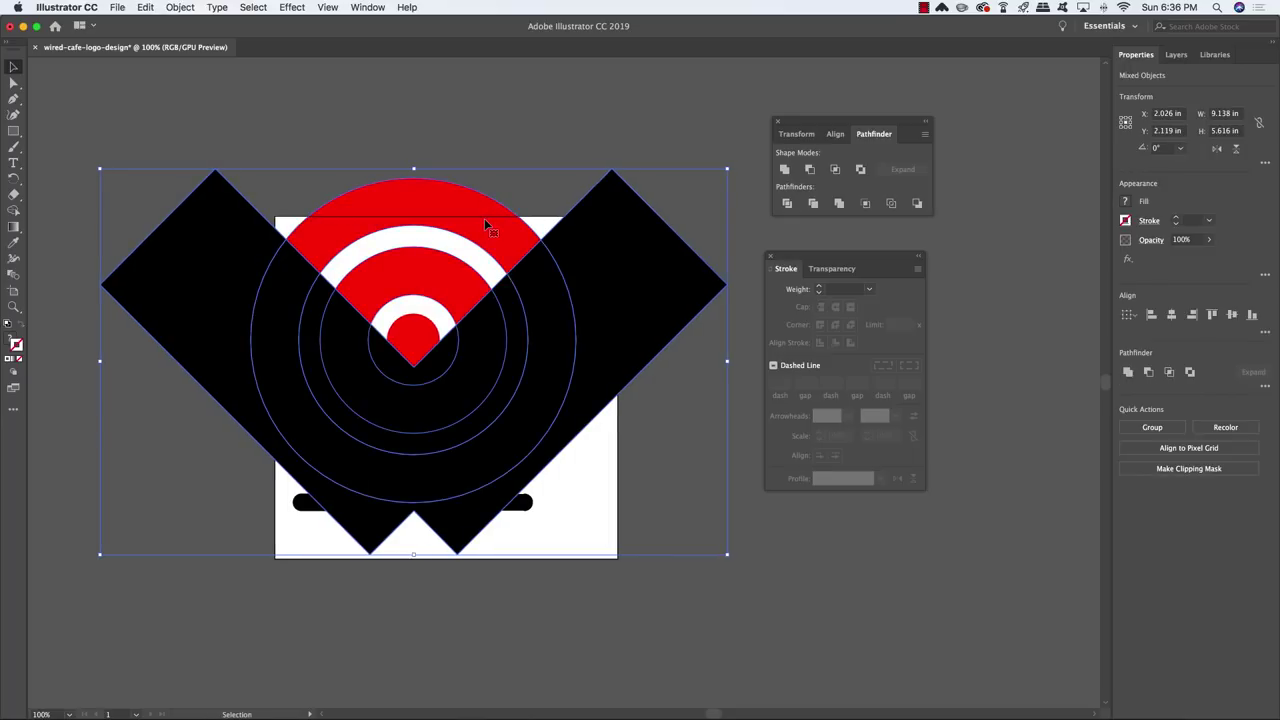
left_click(840, 204)
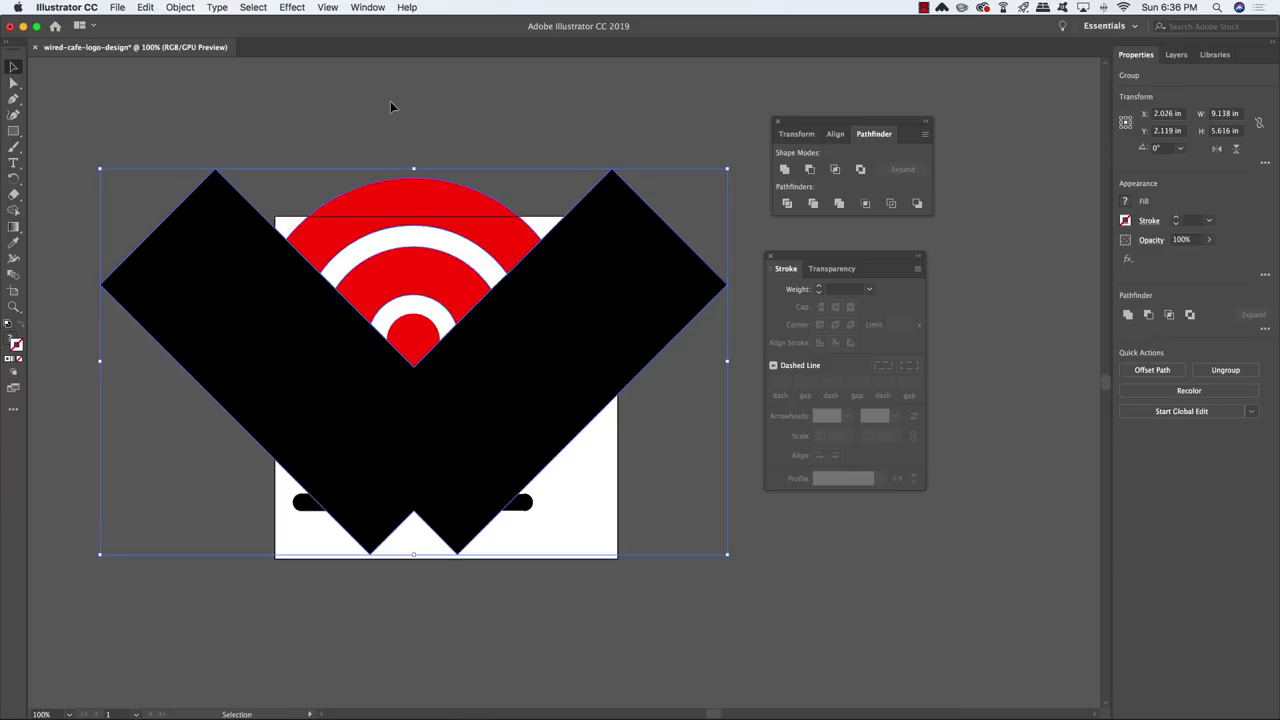
Delete the black V-shaped piece from the merged group, leaving the red Wi-Fi arcs and centre dot above the cup.
key("a")
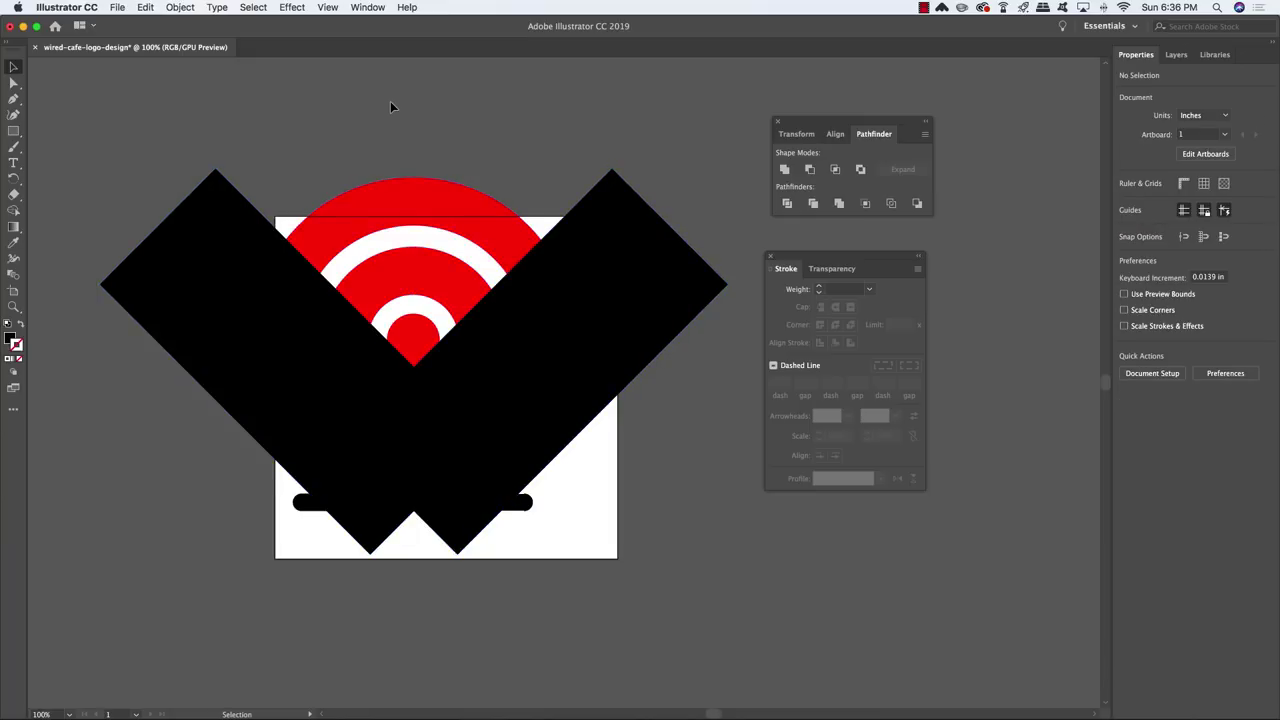
left_click(391, 106)
left_click(234, 249)
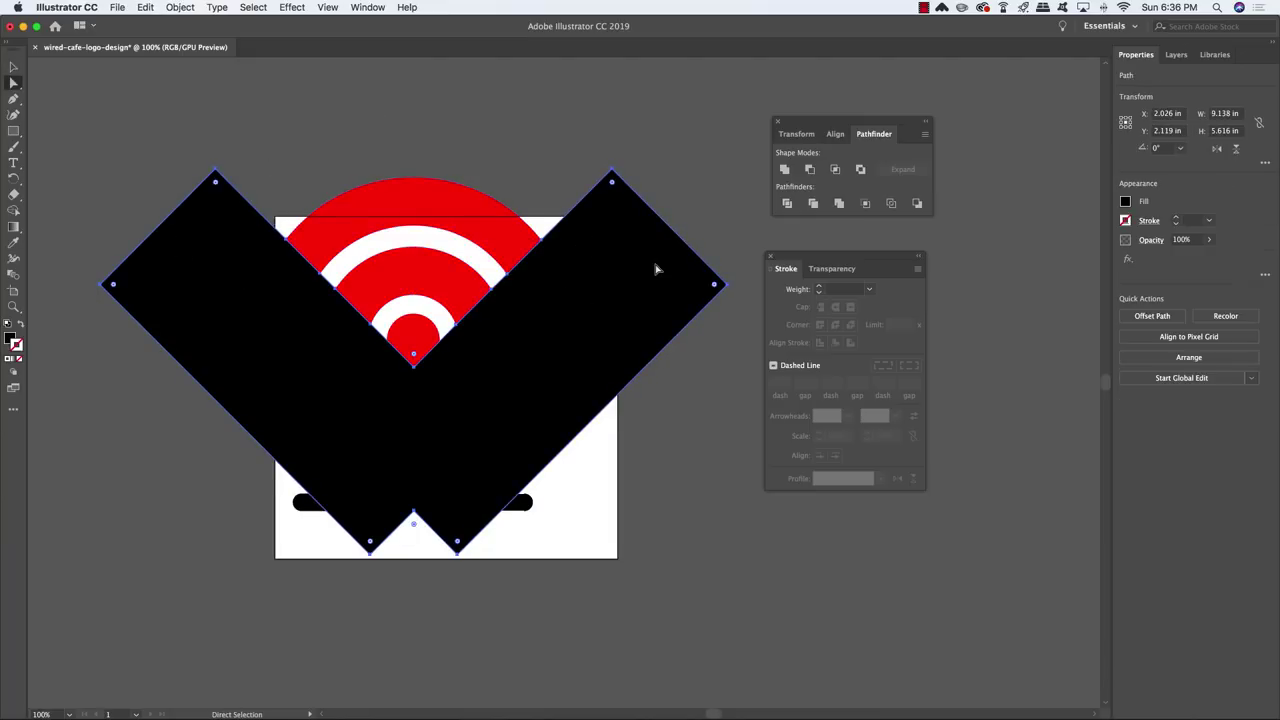
key("Delete")
key("v")
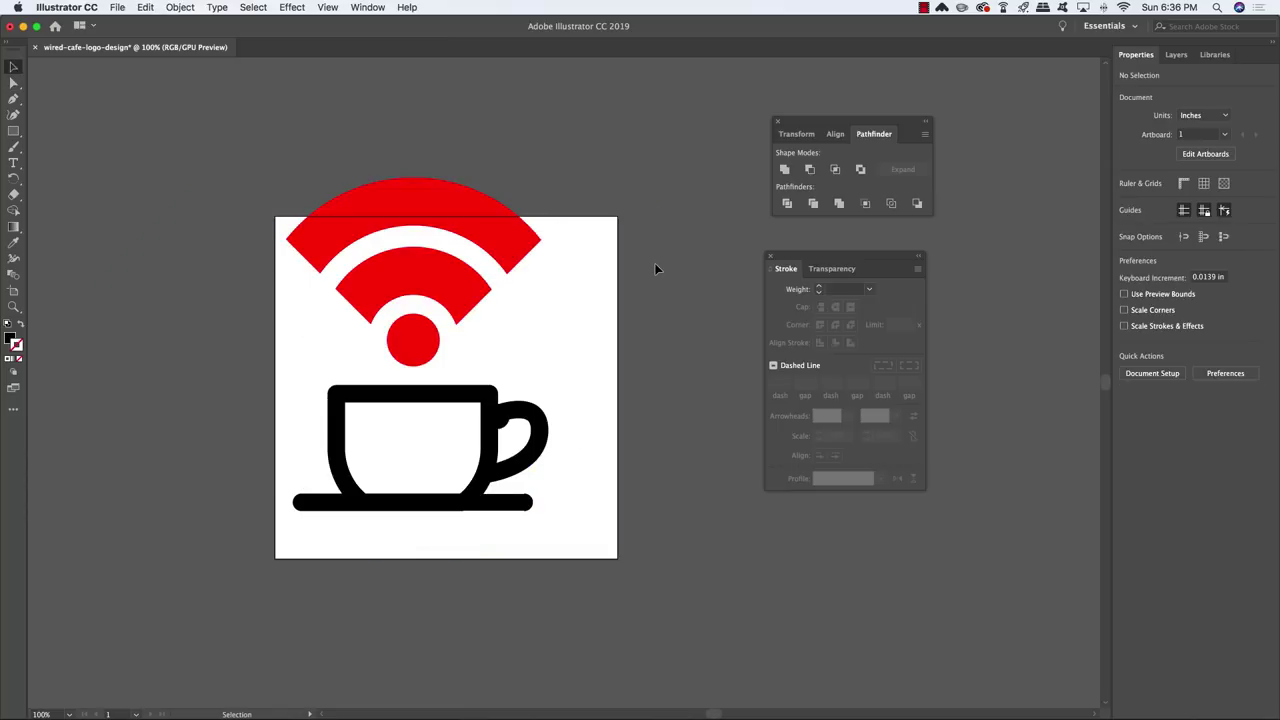
left_click(316, 295)
left_click(355, 119)
Round all corners of the two red Wi-Fi arcs together to a radius of about 0.08 in.
key("super+equal")
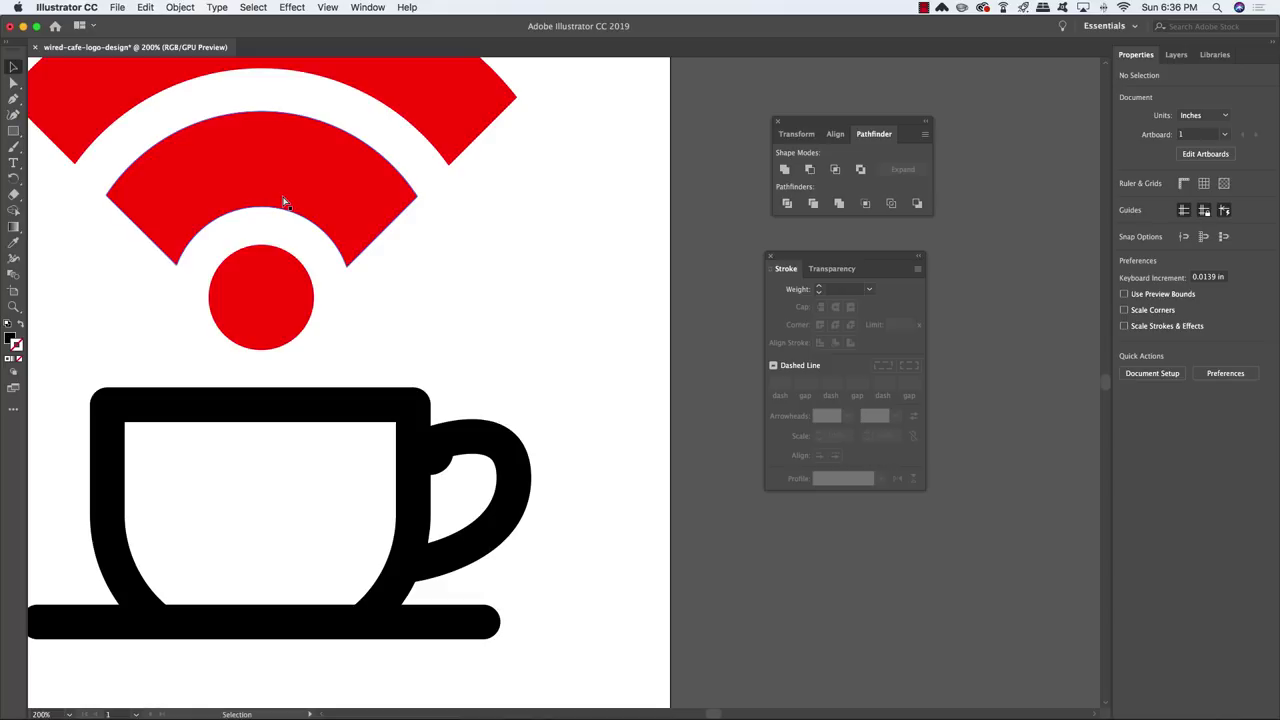
scroll(284, 202, "up", 5)
scroll(284, 202, "left", 5)
key("a")
left_click(326, 327)
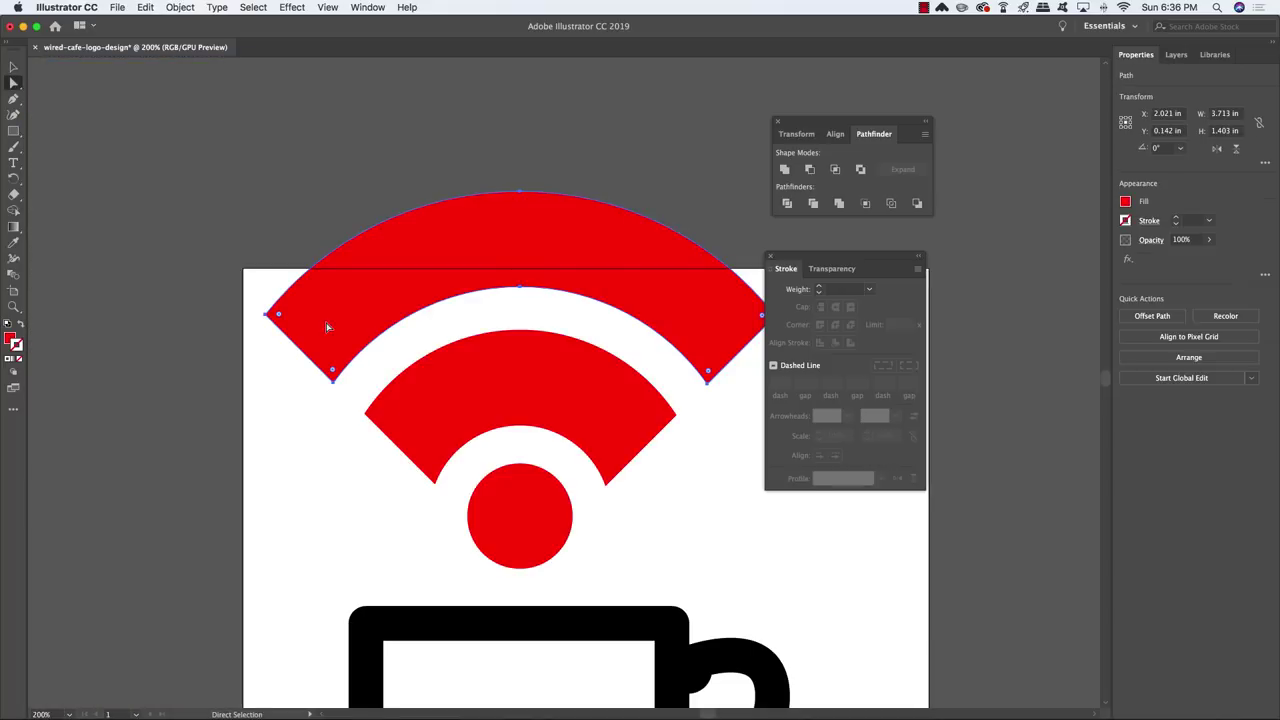
left_click(437, 393, "shift")
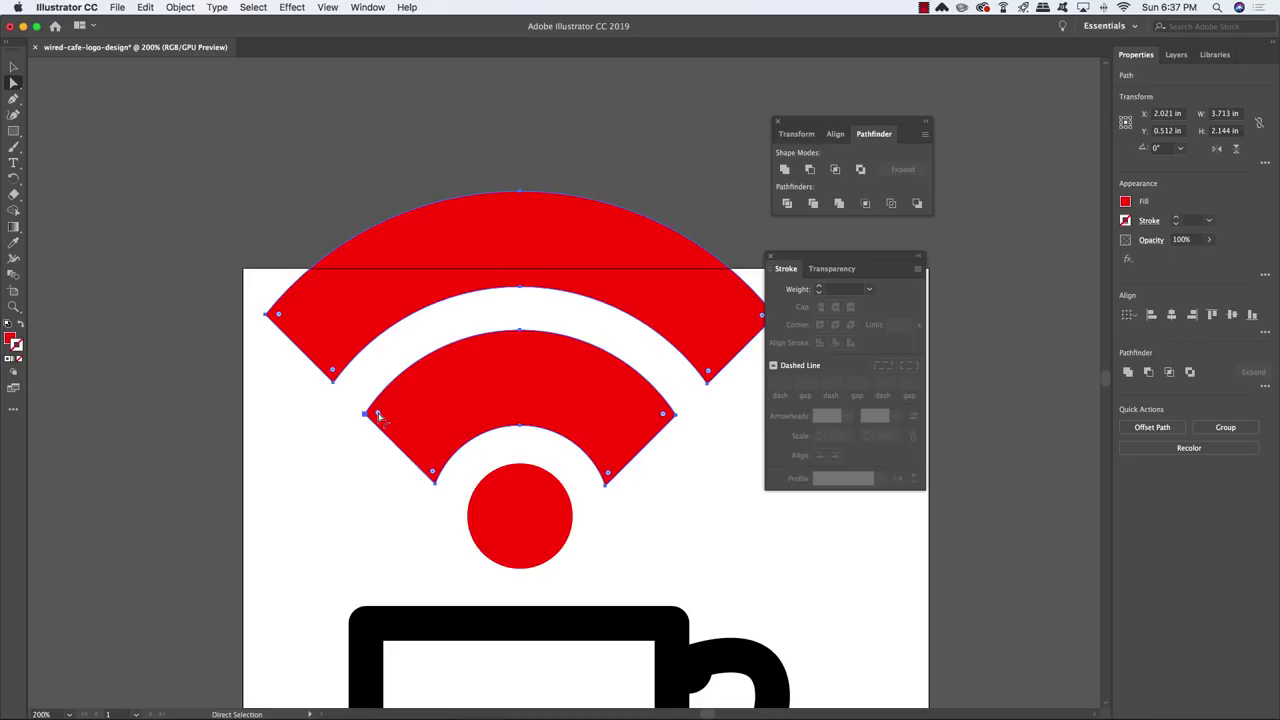
left_click_drag(378, 416, 378, 410)
left_click(306, 409)
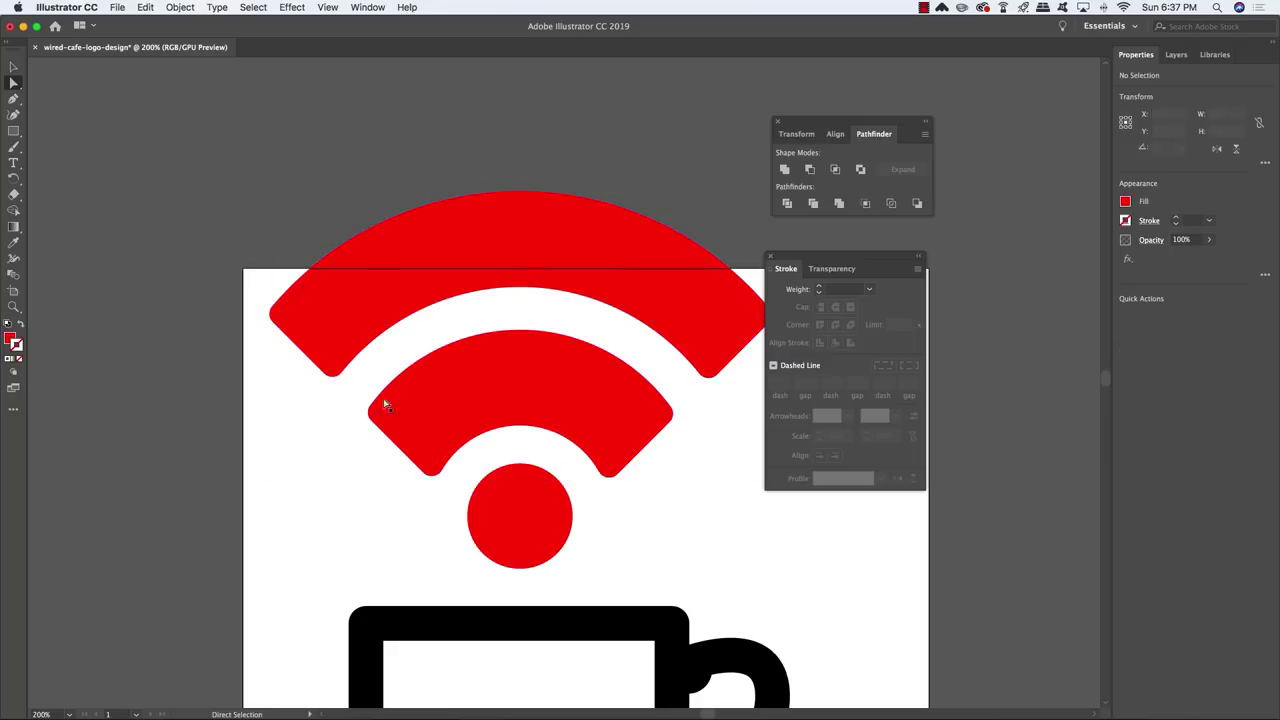
Remove the invisible unfilled leftover paths between the dot and the inner arc and between the two arcs.
scroll(643, 481, "right", 3)
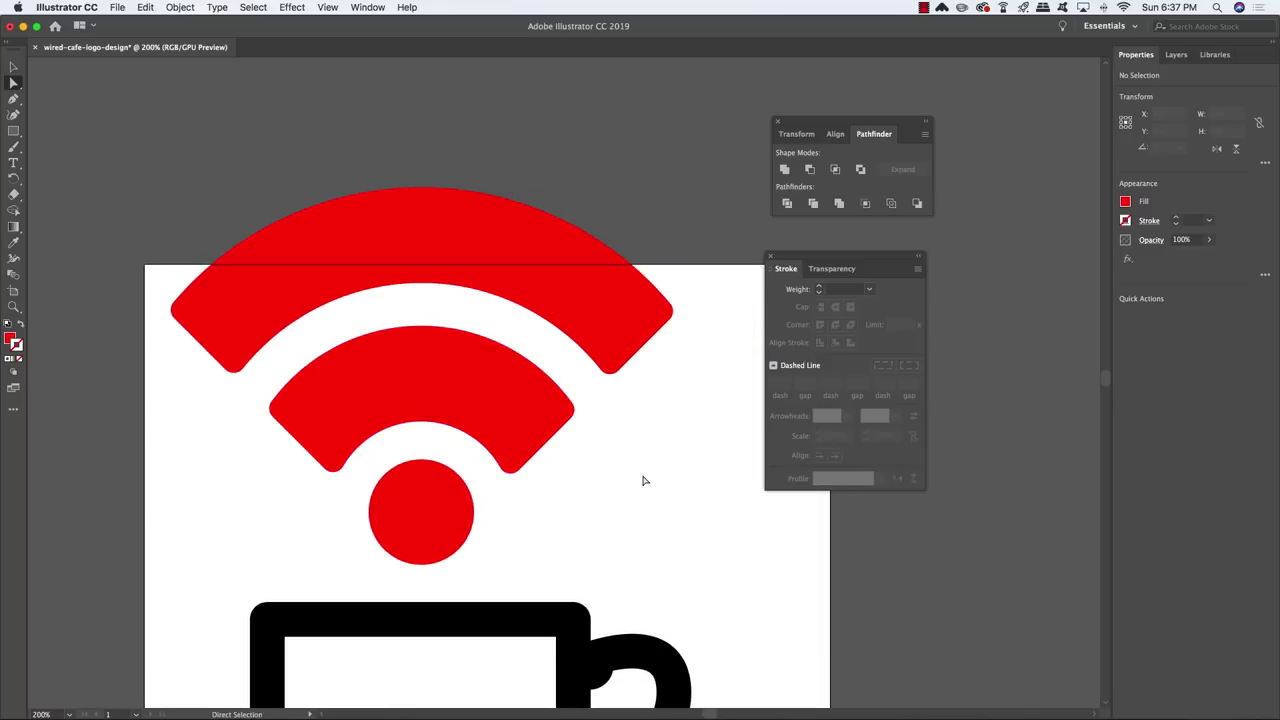
key("v")
key("super+minus")
key("super+minus")
key("super+minus")
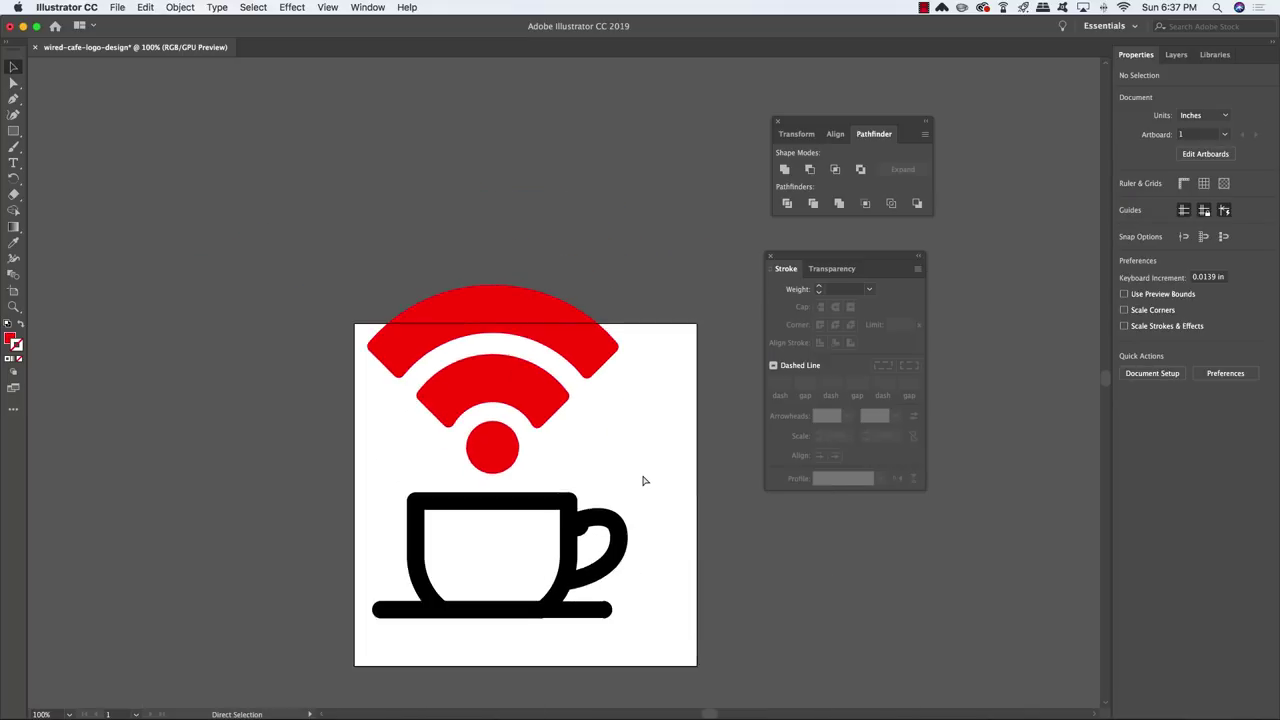
key("super+plus")
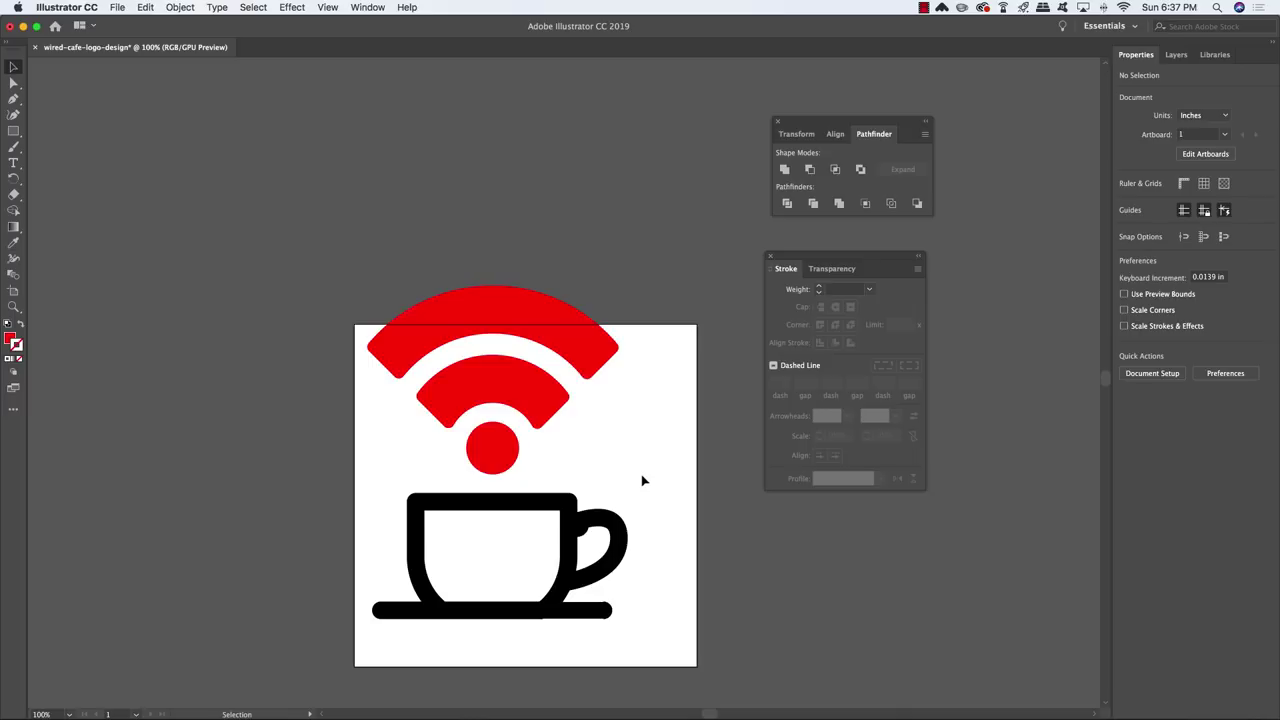
scroll(617, 366, "left", 1)
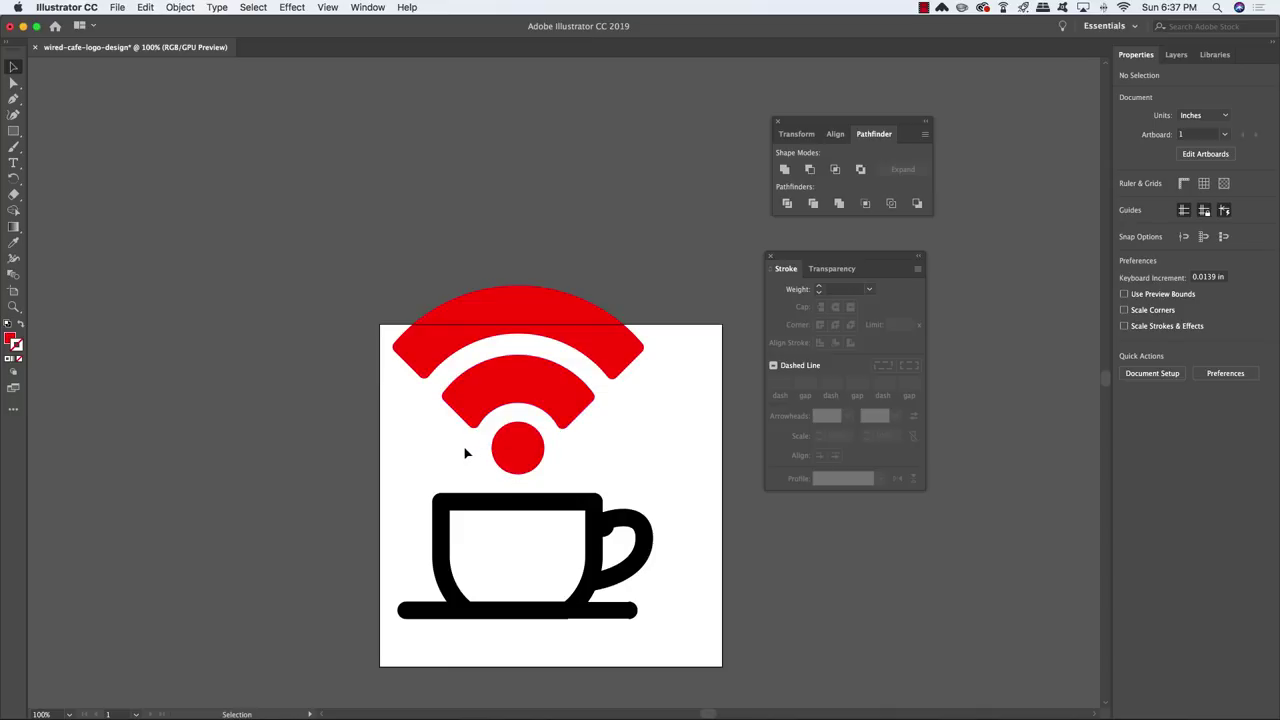
key("a")
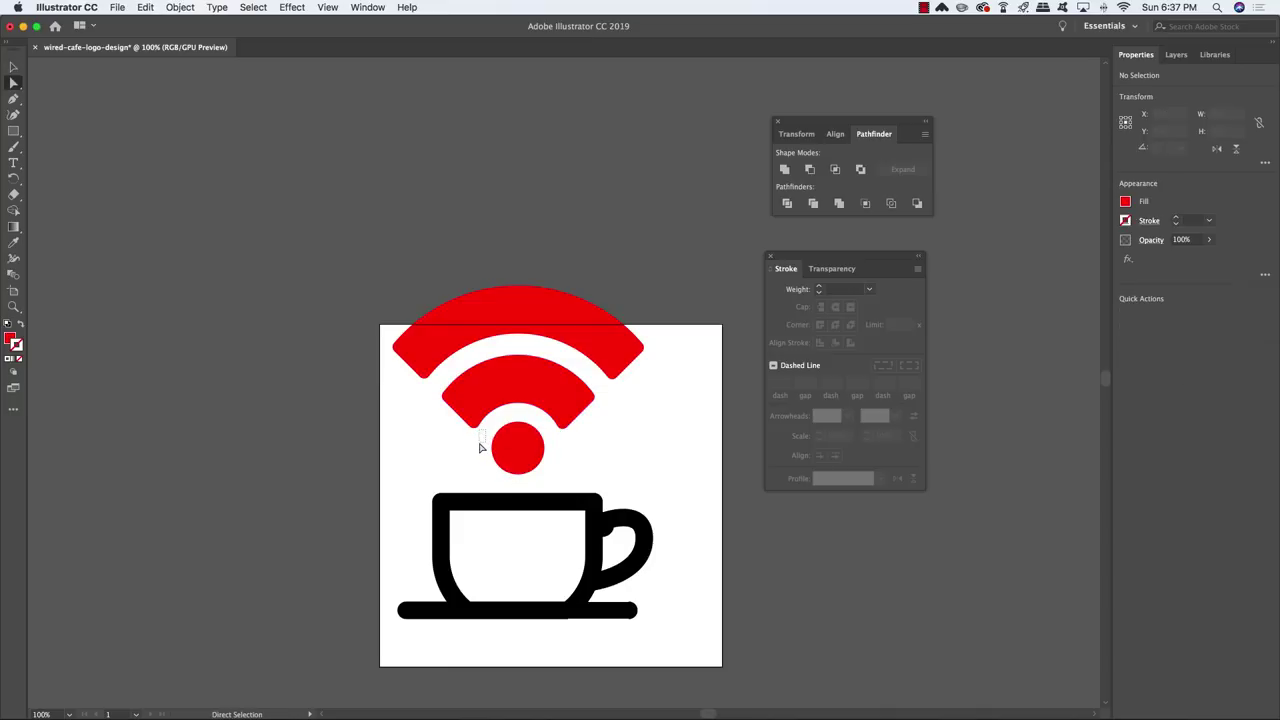
left_click(477, 431)
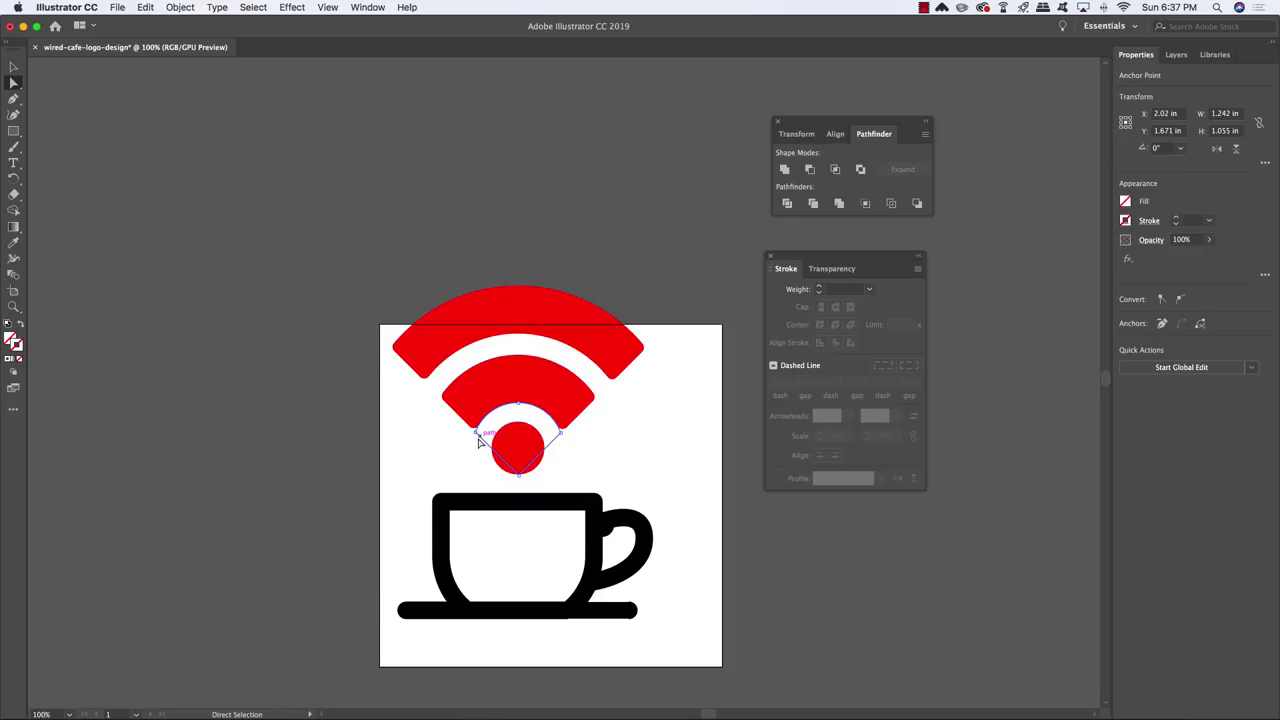
left_click(479, 440)
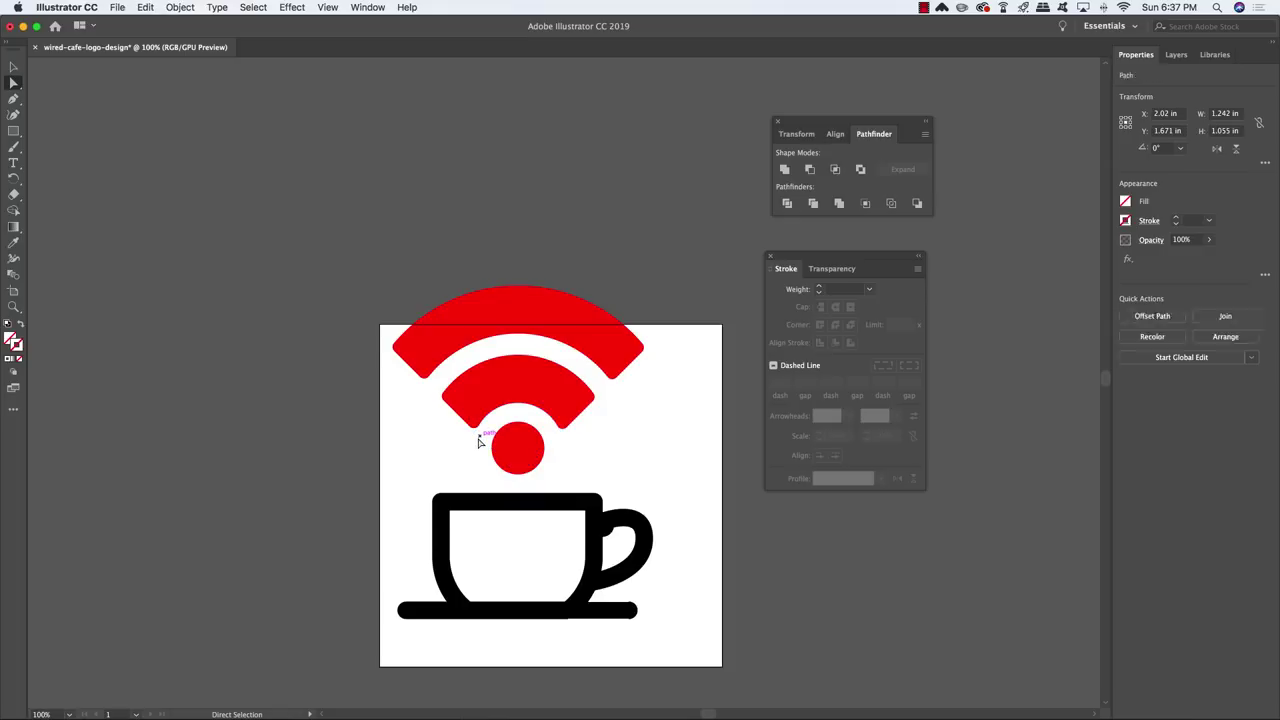
left_click(427, 399)
left_click(427, 399, "alt")
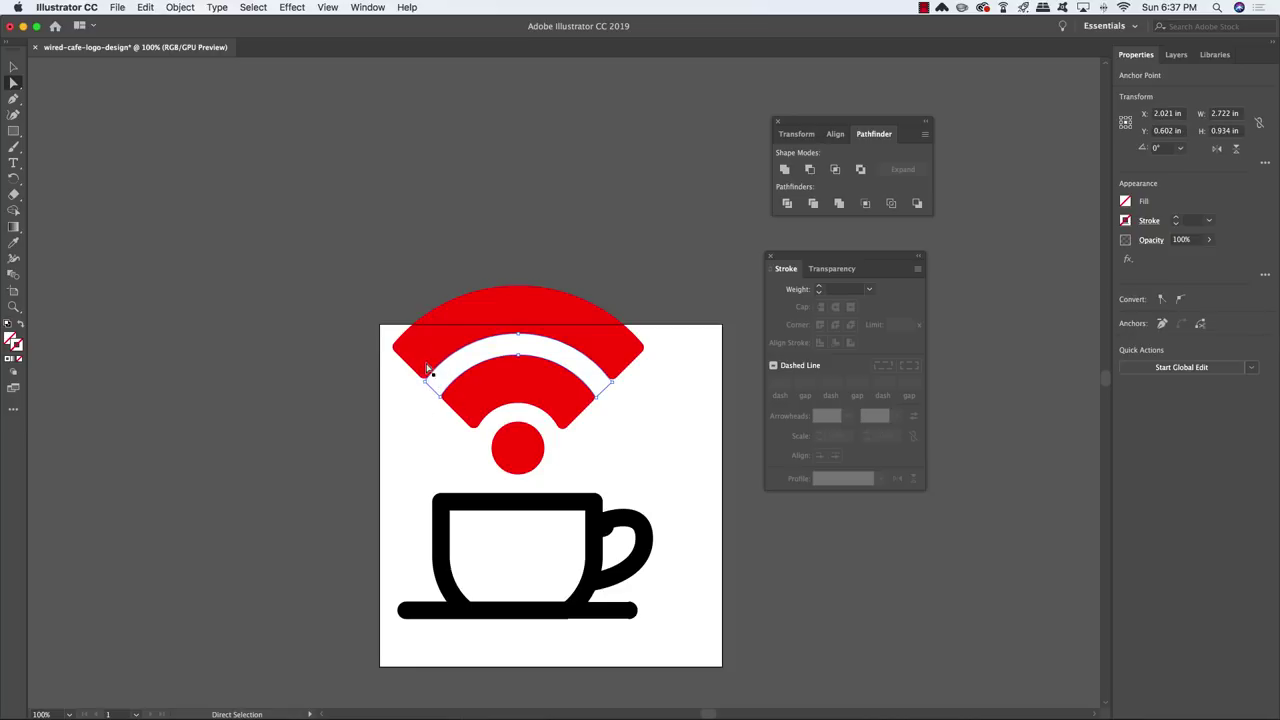
left_click(423, 410)
key("super+equal")
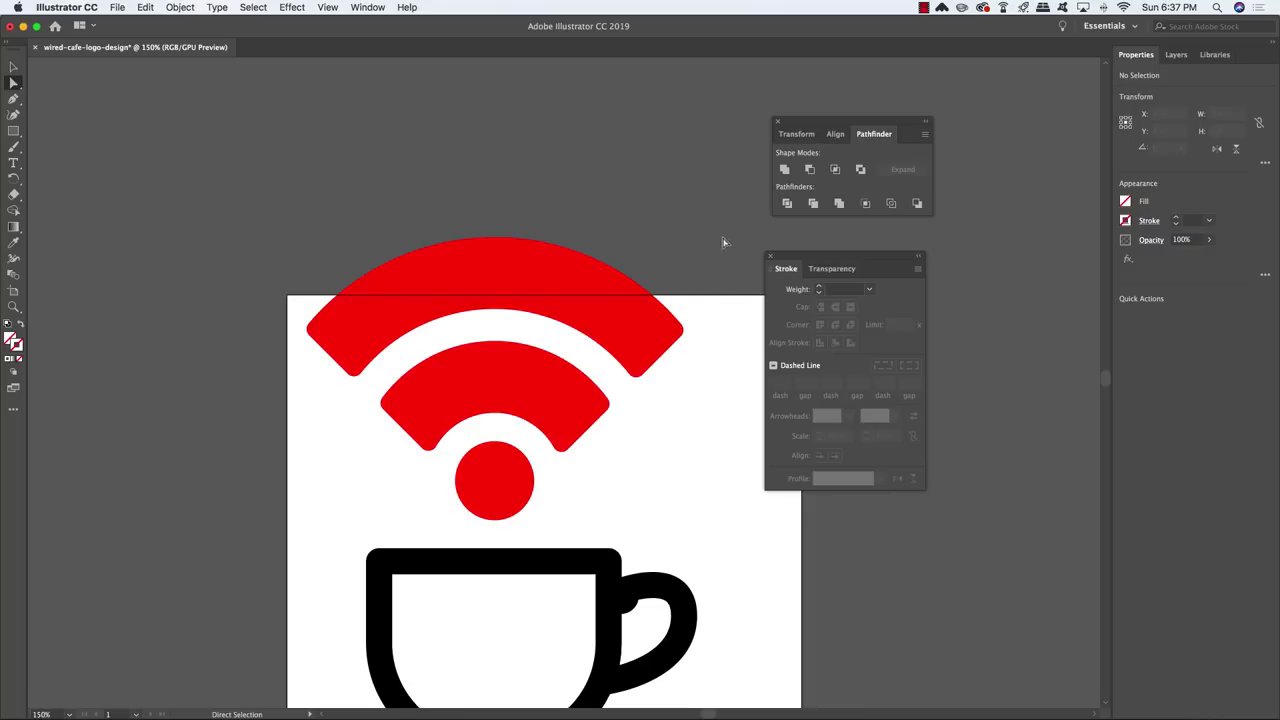
left_click_drag(733, 238, 312, 540)
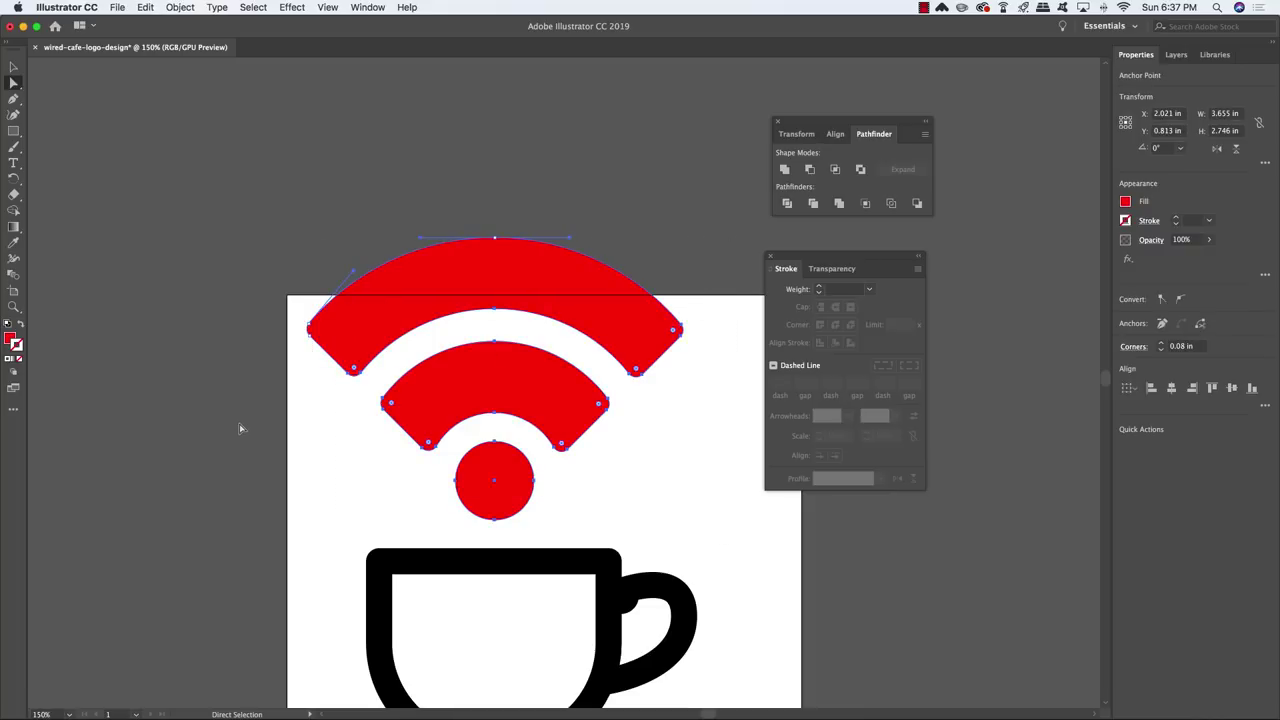
left_click(240, 428)
key("v")
key("super+minus")
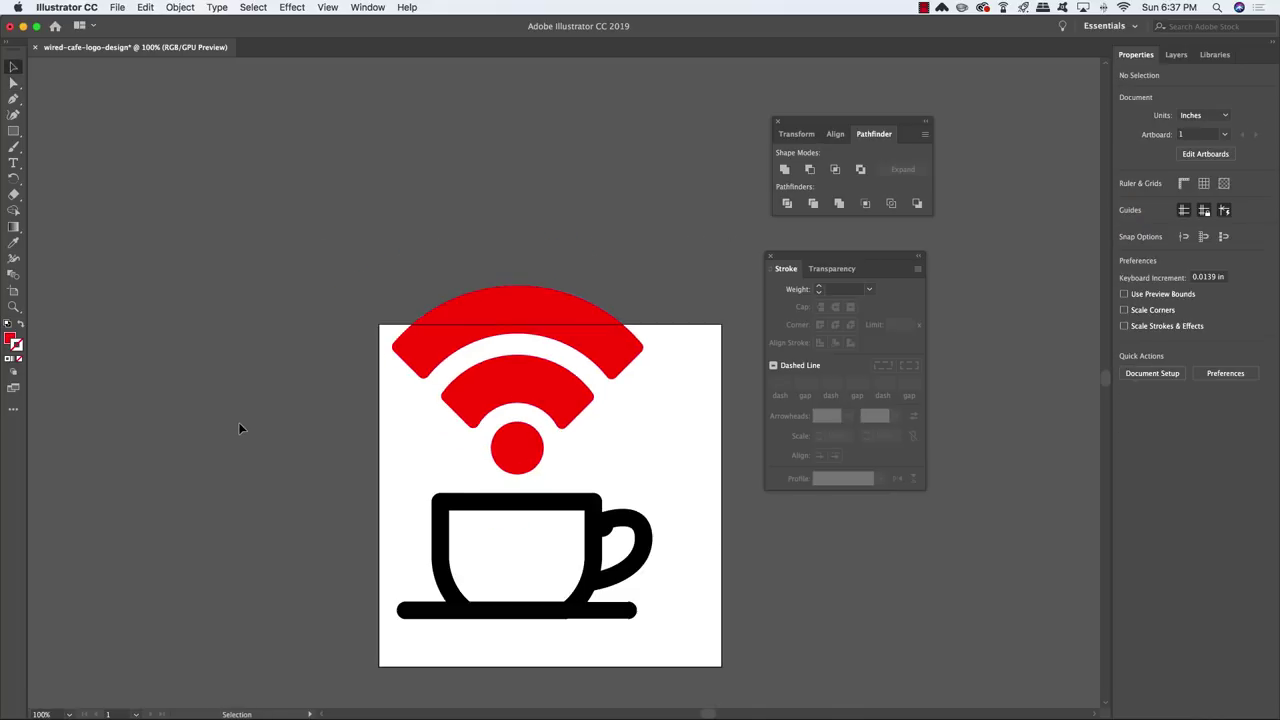
Recolour the two Wi-Fi arcs and the dot black by sampling the coffee cup's fill with the Eyedropper.
left_click_drag(586, 429, 517, 371)
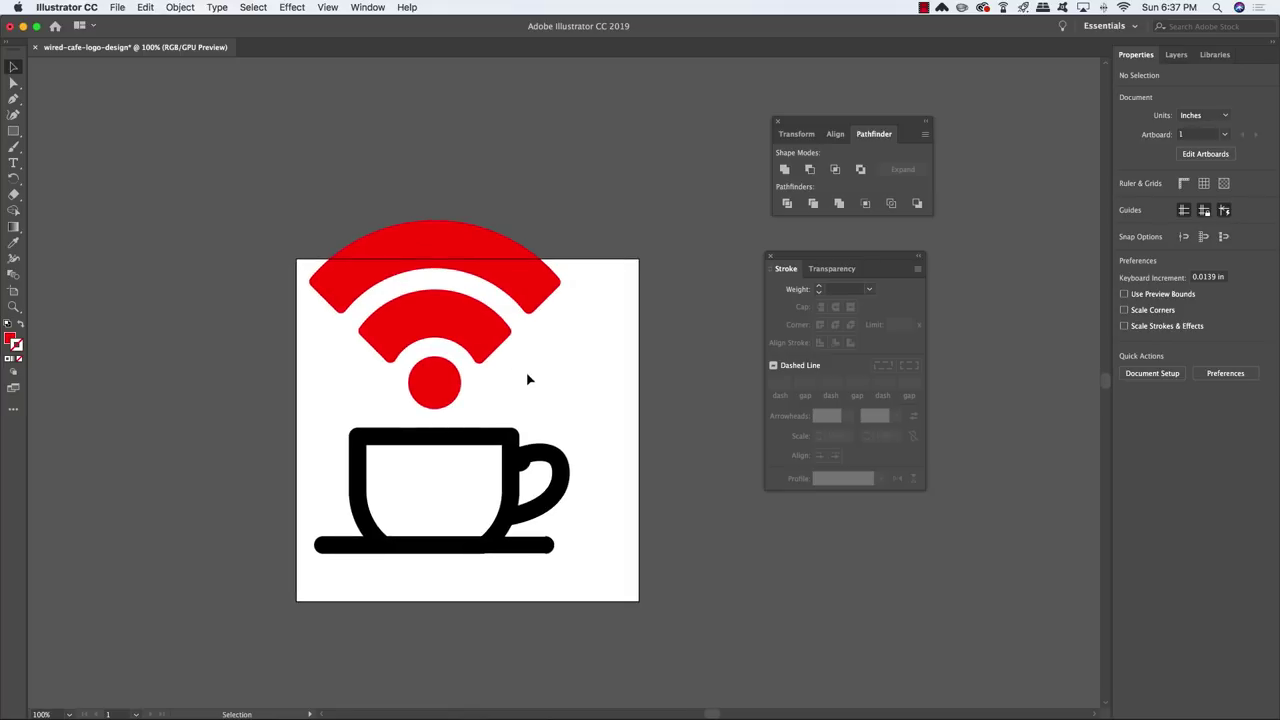
left_click_drag(580, 220, 337, 392)
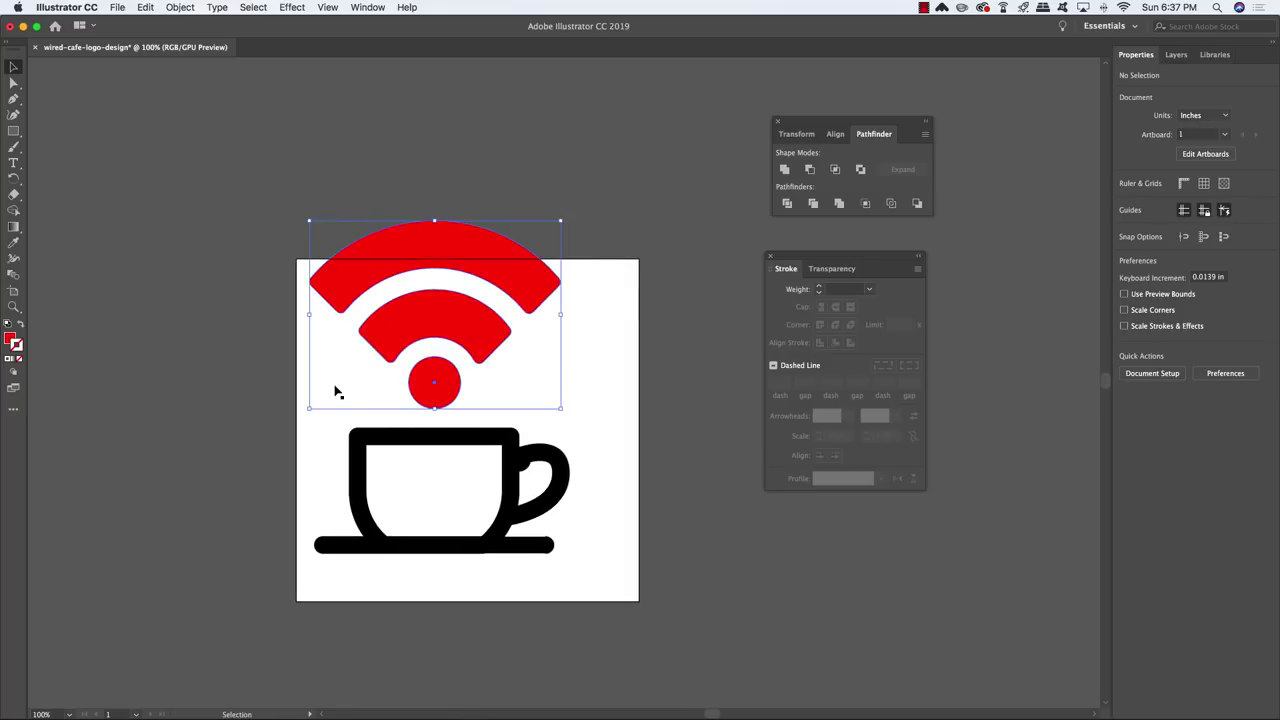
left_click(469, 443, "shift")
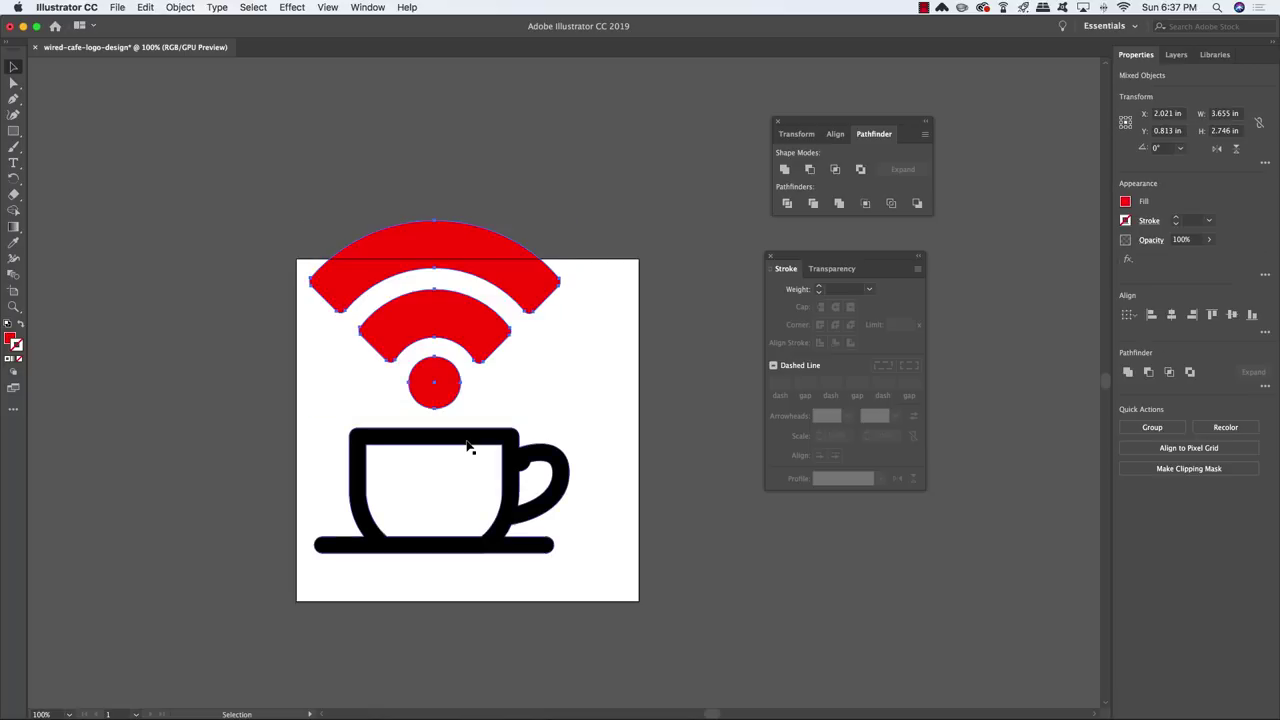
key("i")
left_click(480, 430)
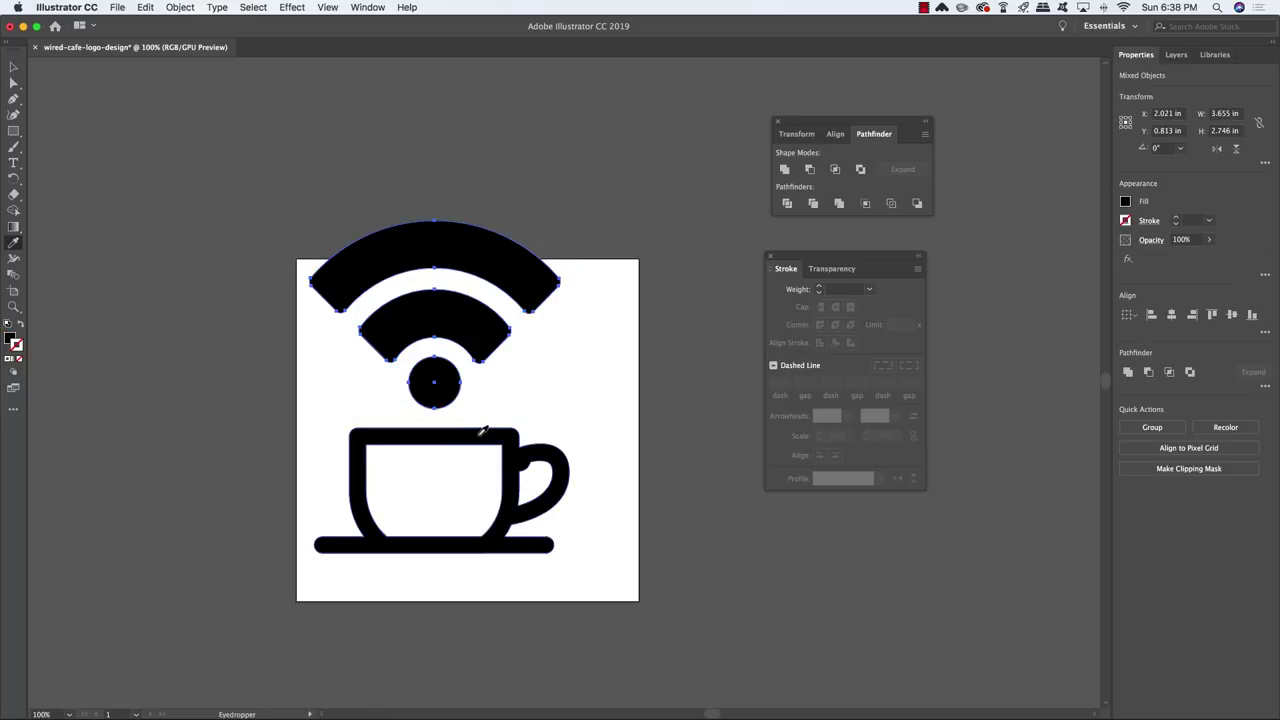
key("v")
left_click(634, 274)
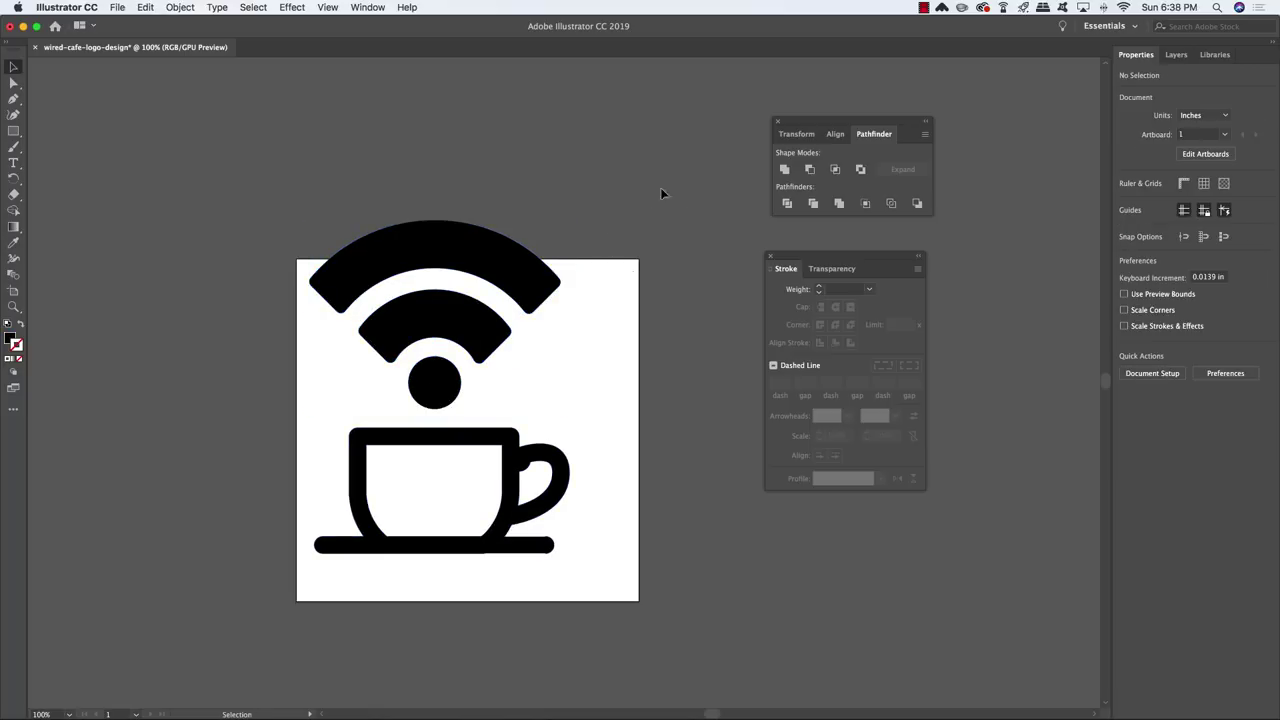
Merge the cup, saucer and Wi-Fi symbol with Pathfinder's Merge, and scale the artwork down to about 2.47 × 3.165 in inside the artboard.
left_click_drag(231, 604, 560, 385)
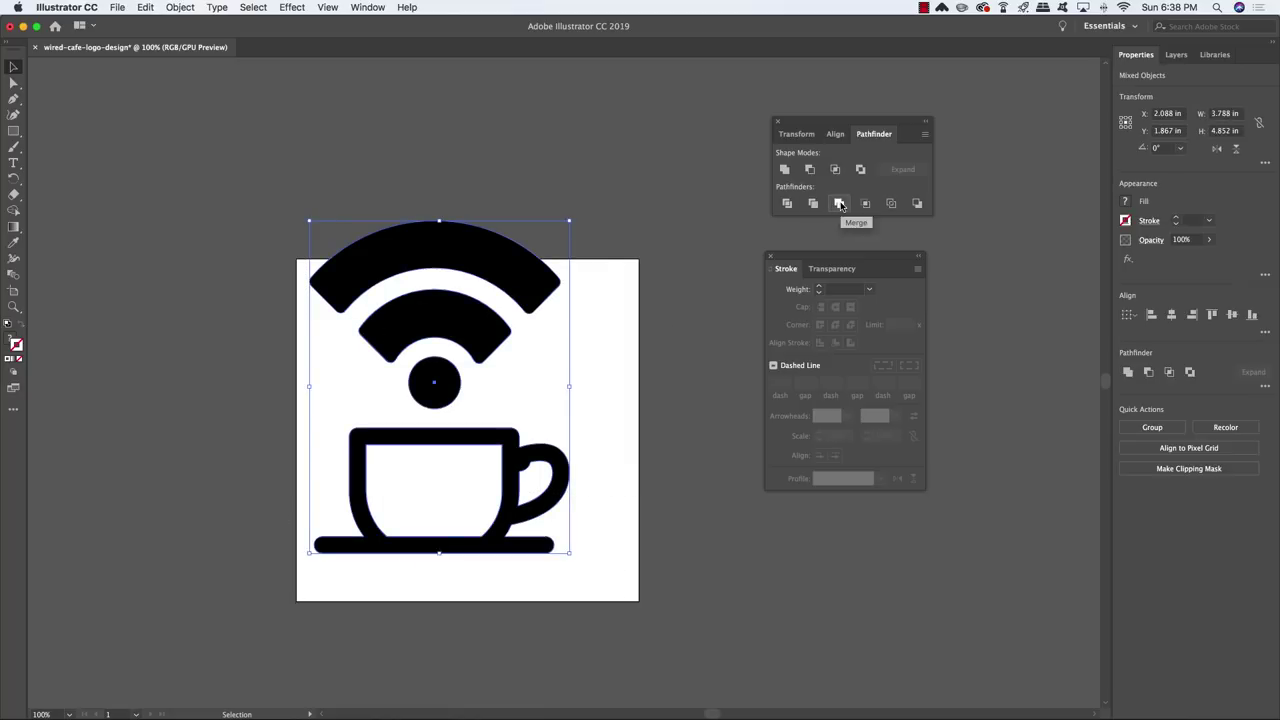
left_click(839, 203)
left_click_drag(503, 272, 517, 302)
left_click_drag(585, 251, 494, 351)
left_click_drag(448, 404, 500, 324)
left_click(590, 371)
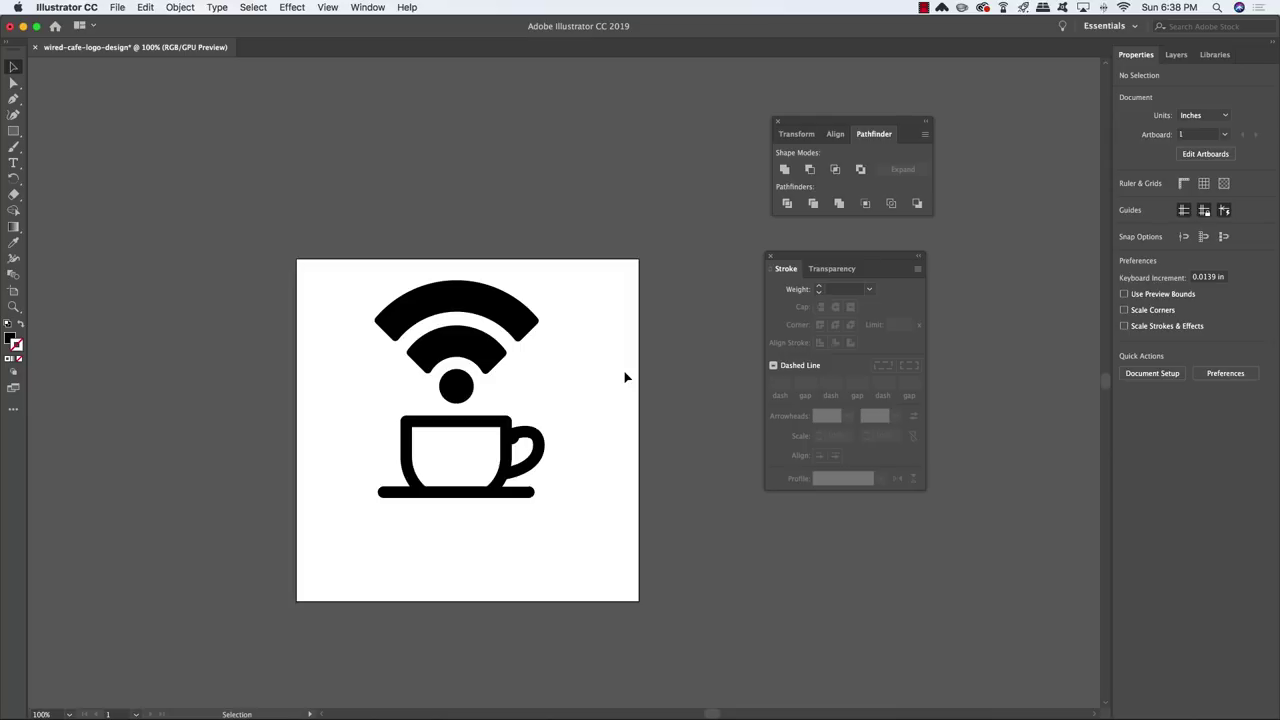
Scale the logo group down further to about 1.833 × 2.348 in, keeping it in the artboard's upper middle.
left_click_drag(572, 551, 323, 266)
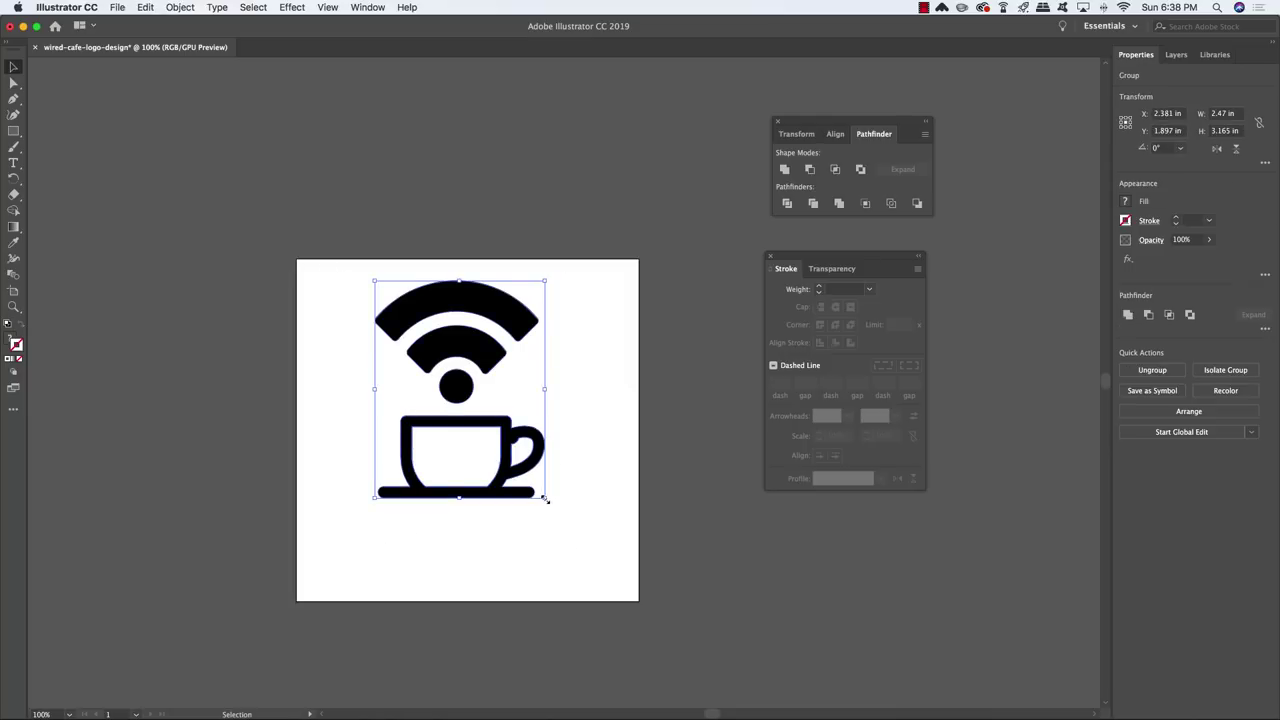
left_click_drag(545, 497, 503, 459)
left_click(571, 449)
left_click(577, 449)
left_click_drag(551, 503, 354, 288)
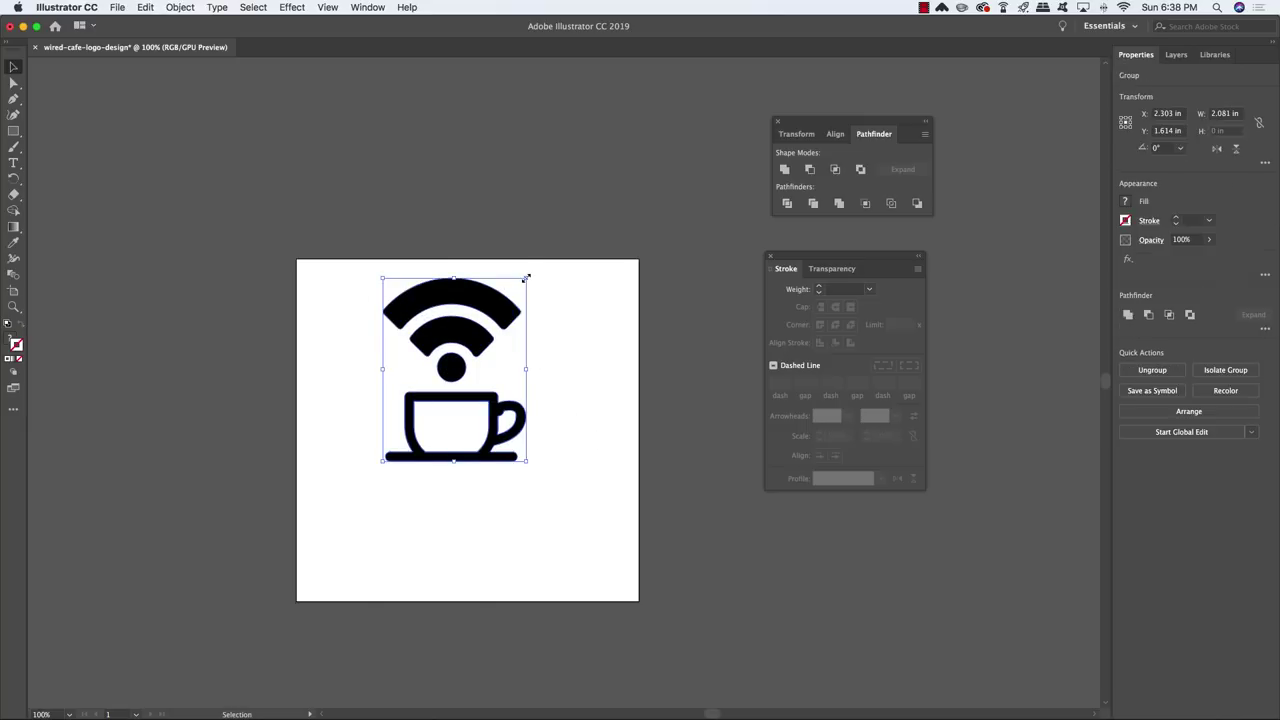
mouse_move(526, 277)
left_mouse_down()
mouse_move(507, 298)
mouse_move(531, 289)
mouse_move(506, 310)
mouse_move(580, 263)
mouse_move(480, 320)
mouse_move(560, 257)
mouse_move(519, 287)
left_mouse_up()
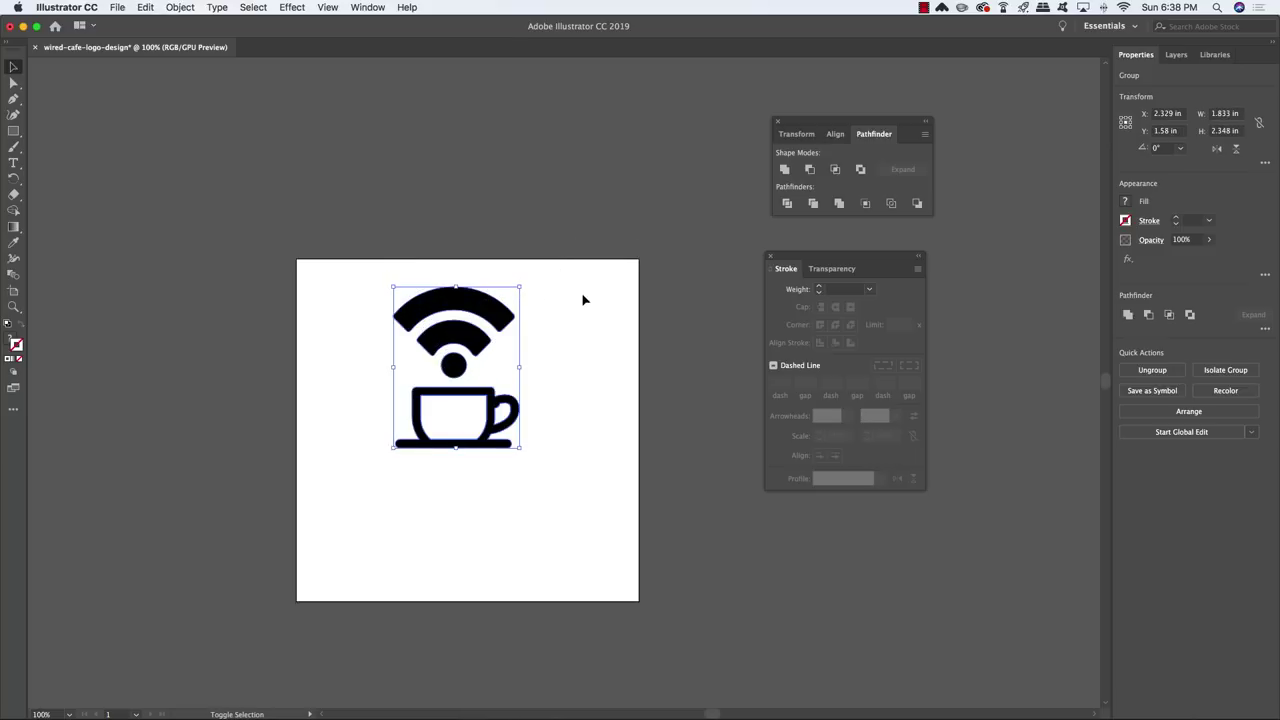
left_click(584, 300)
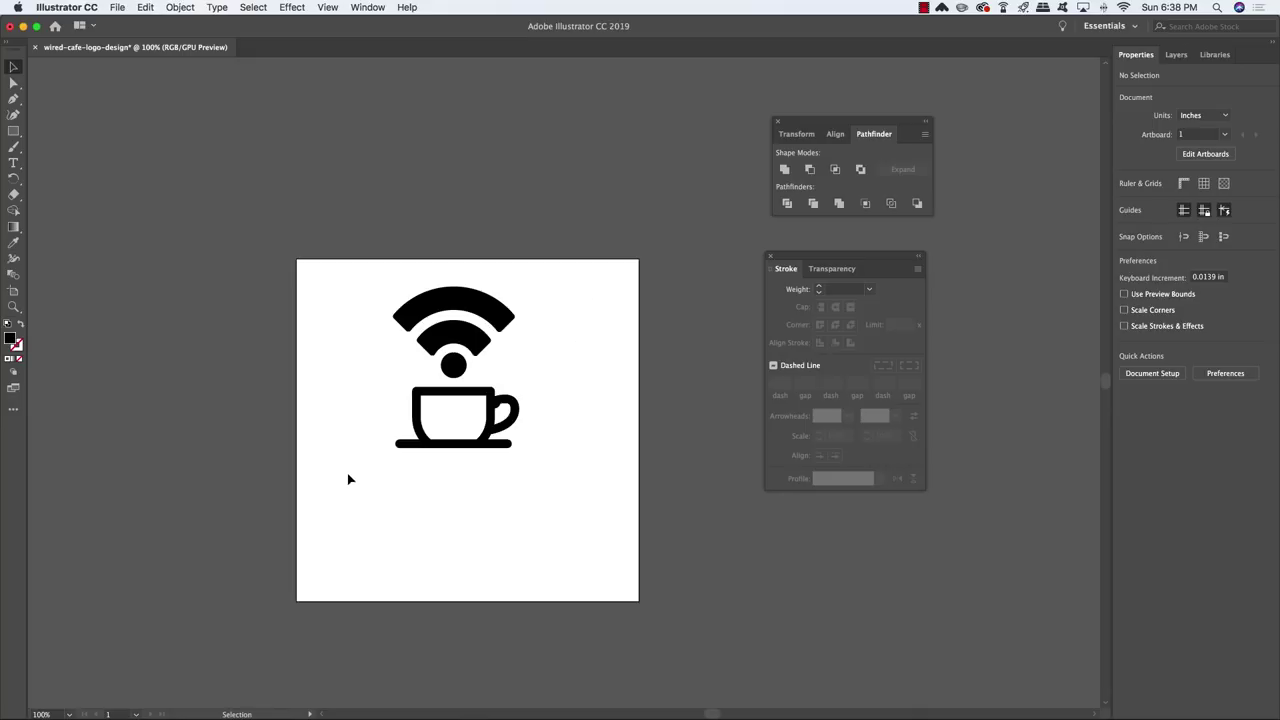
Add the point text "WIRED" below the saucer, near the artboard's left side.
key("t")
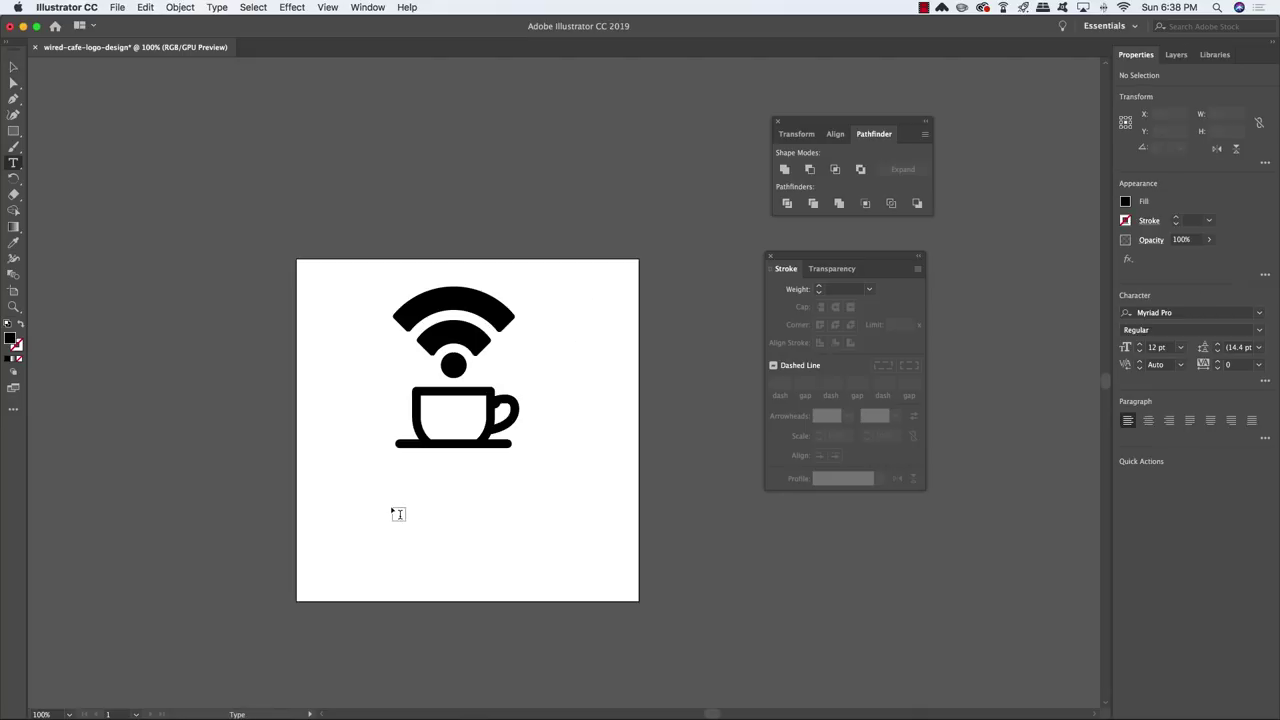
left_click(345, 471)
type("WIRED")
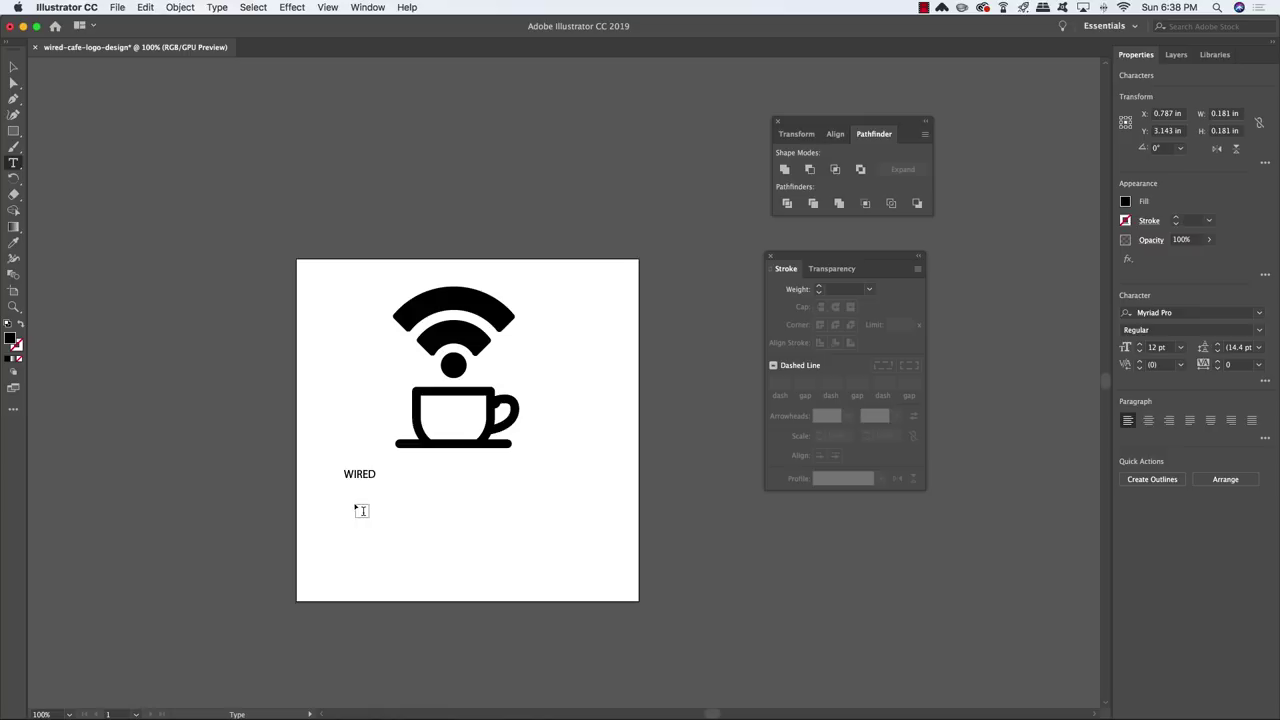
Set the font of the WIRED text to Tomkin Narrow Regular.
key("super+a")
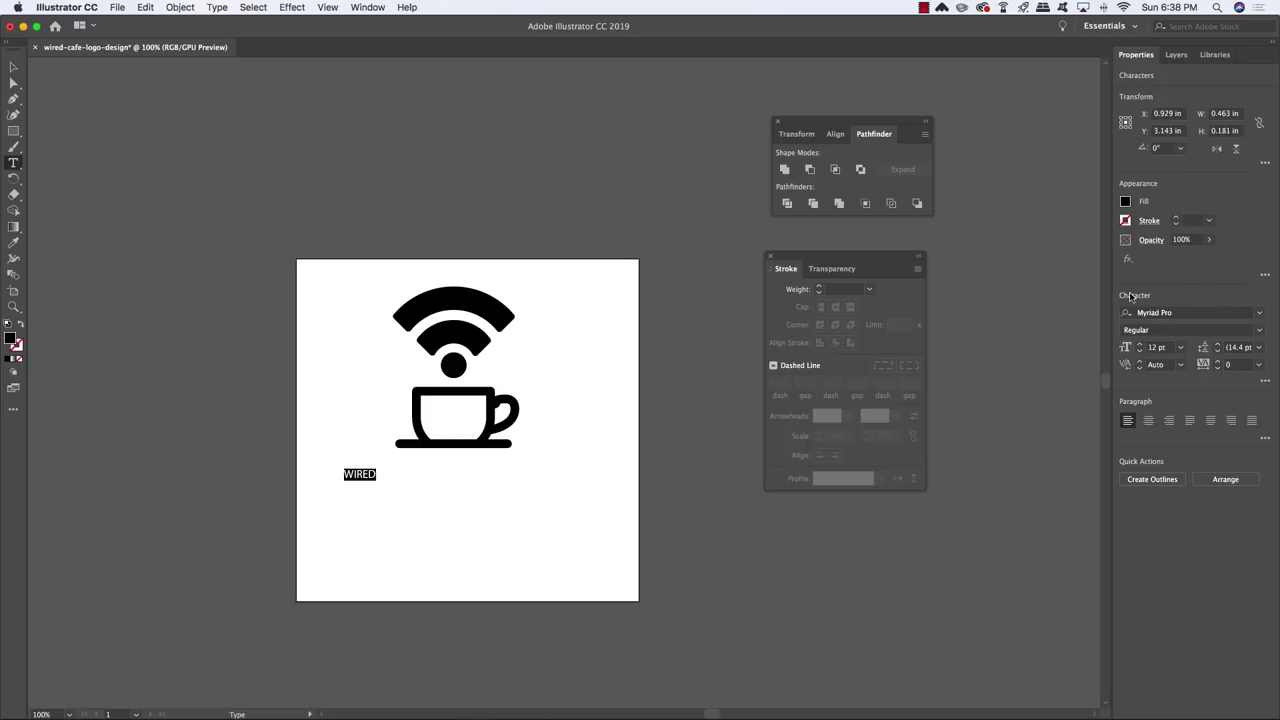
left_click(1264, 381)
left_click(366, 7)
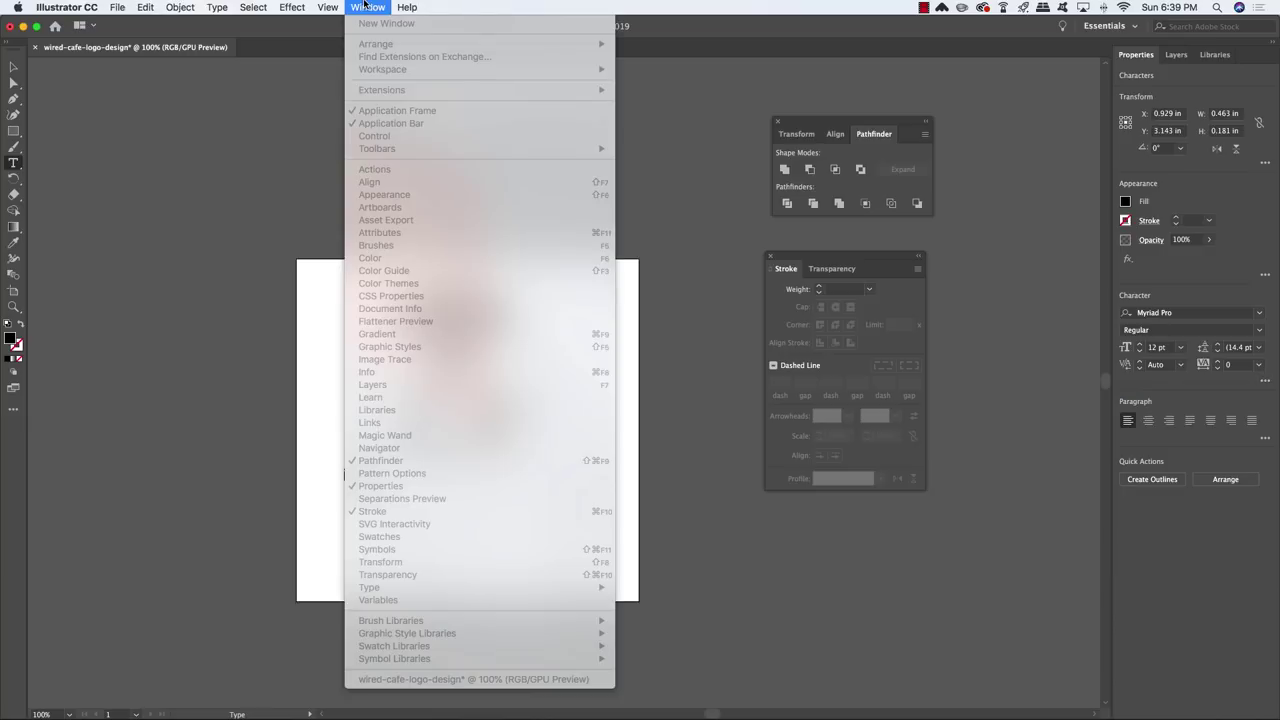
left_click(376, 7)
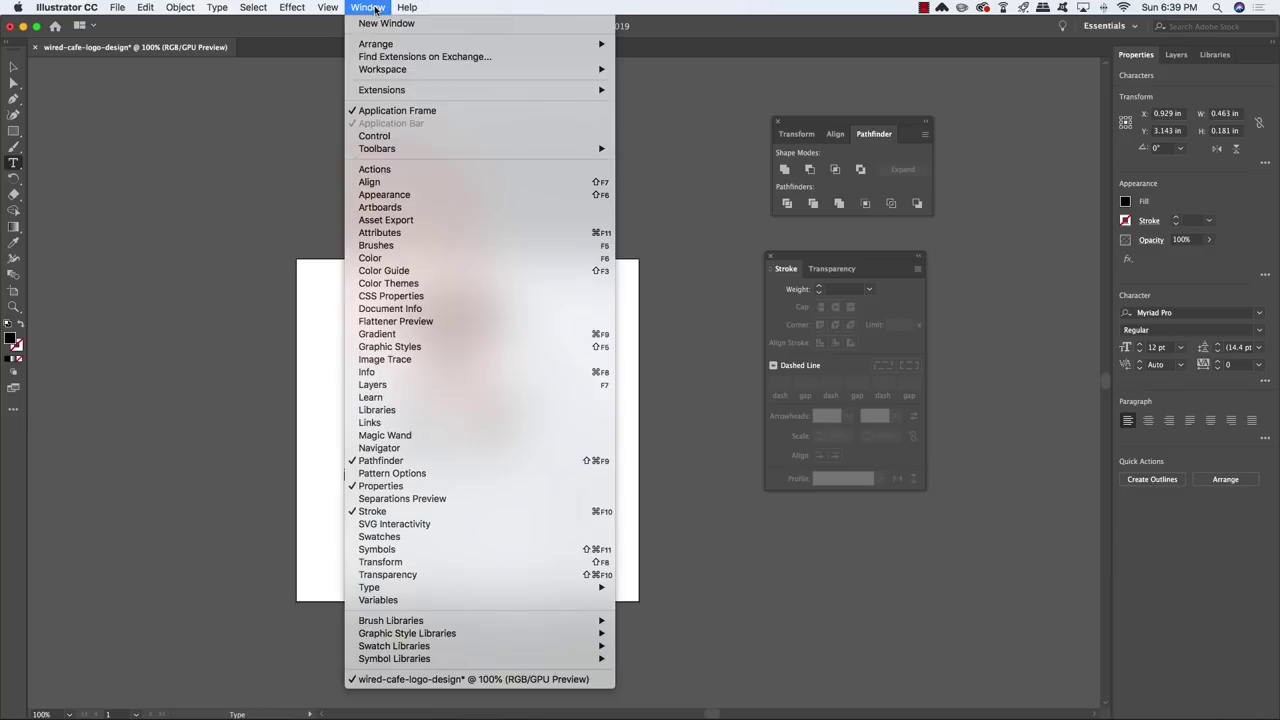
mouse_move(474, 588)
left_click(650, 587)
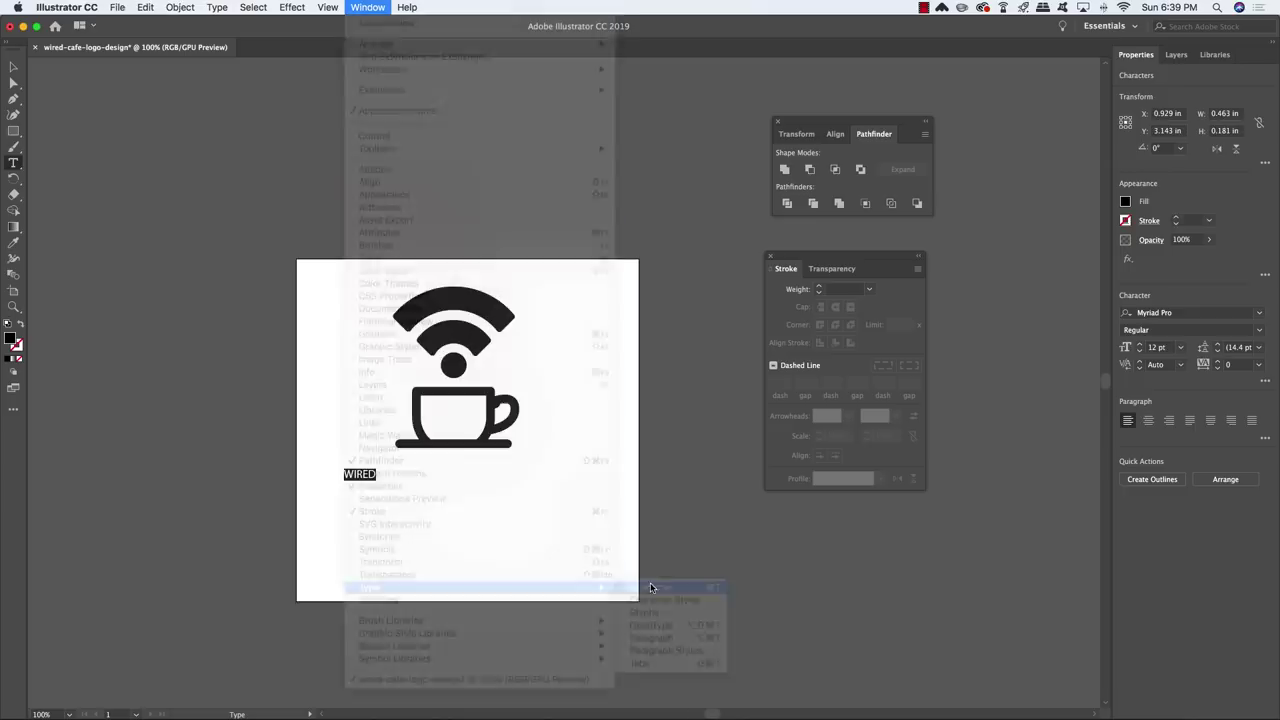
left_click_drag(502, 96, 178, 249)
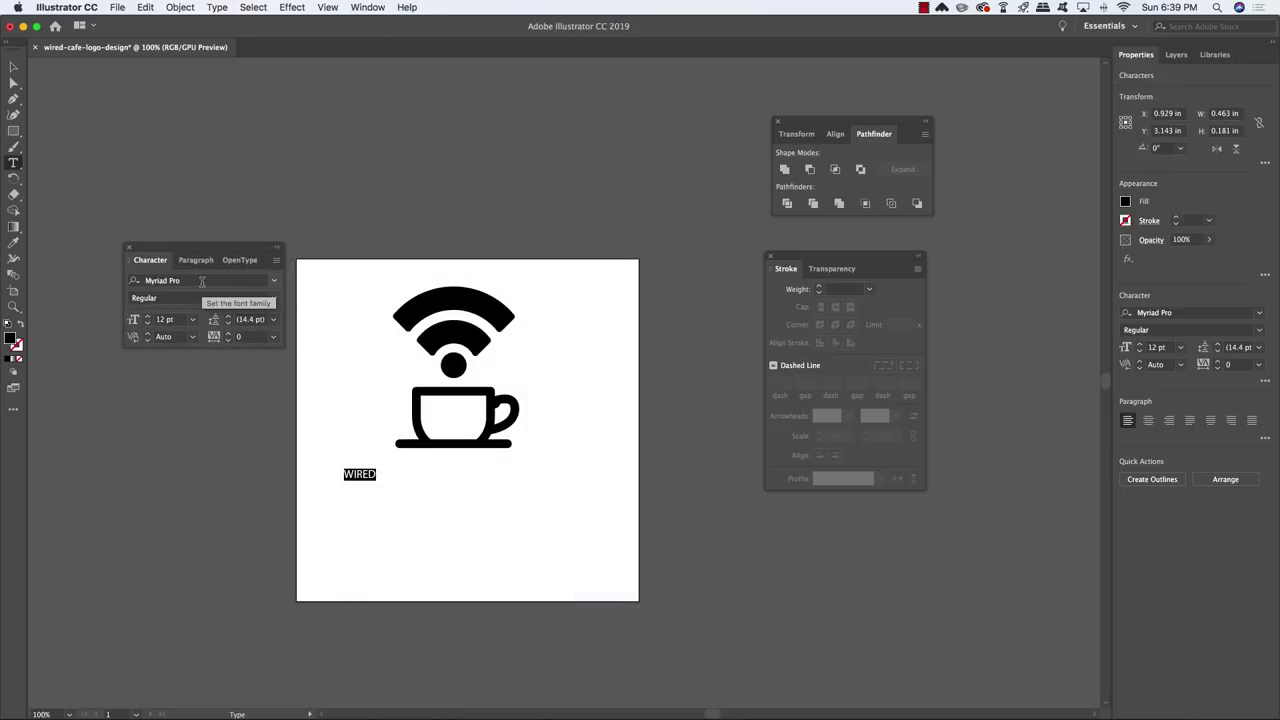
left_click(201, 281)
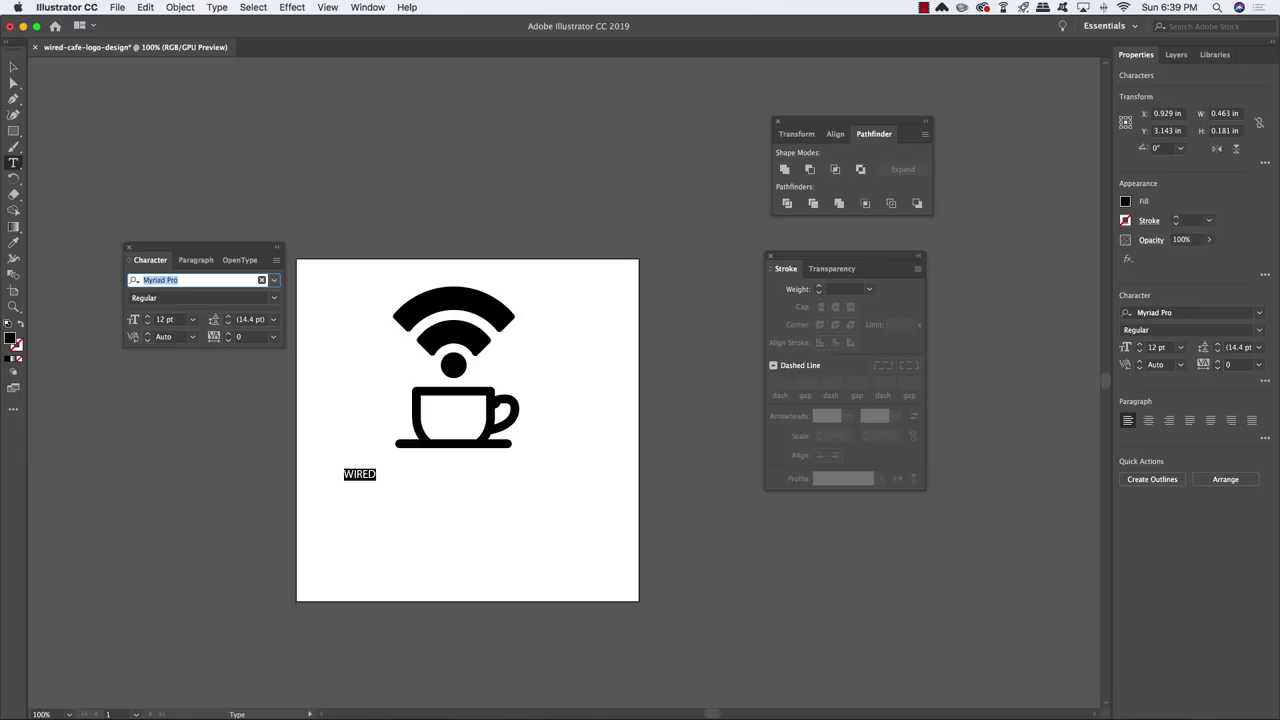
type("t")
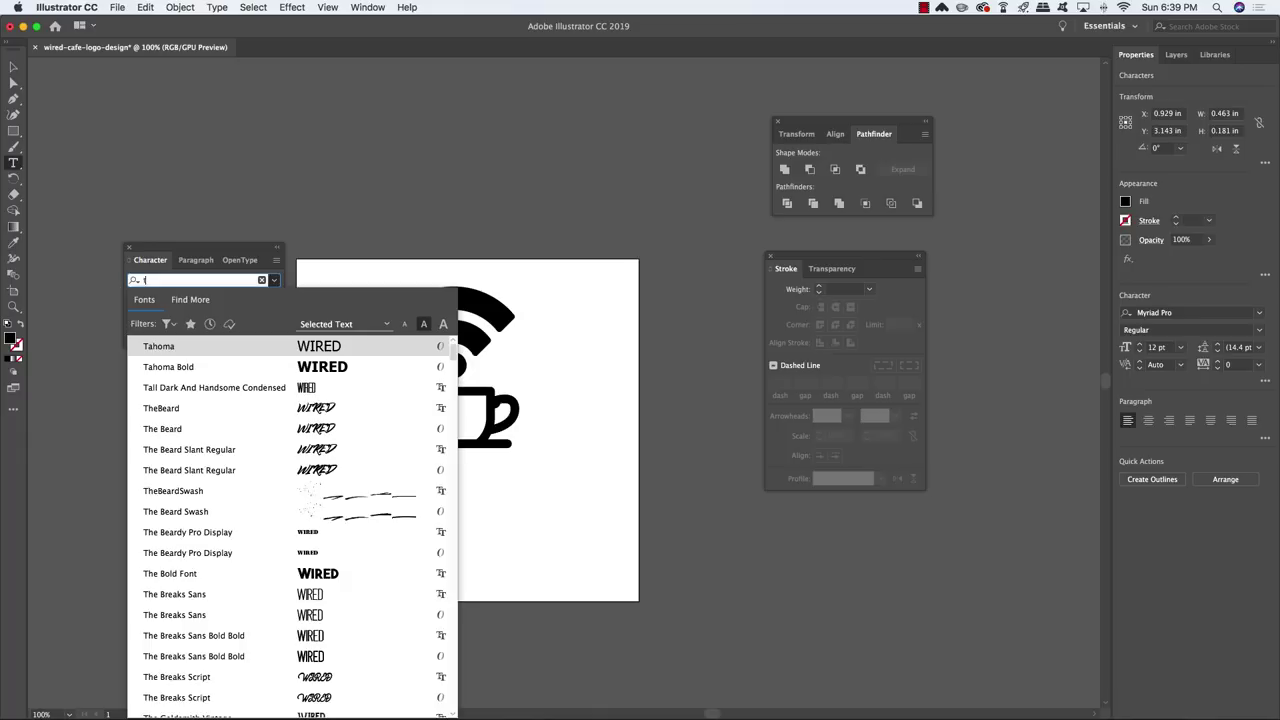
type("omkin narrow regul")
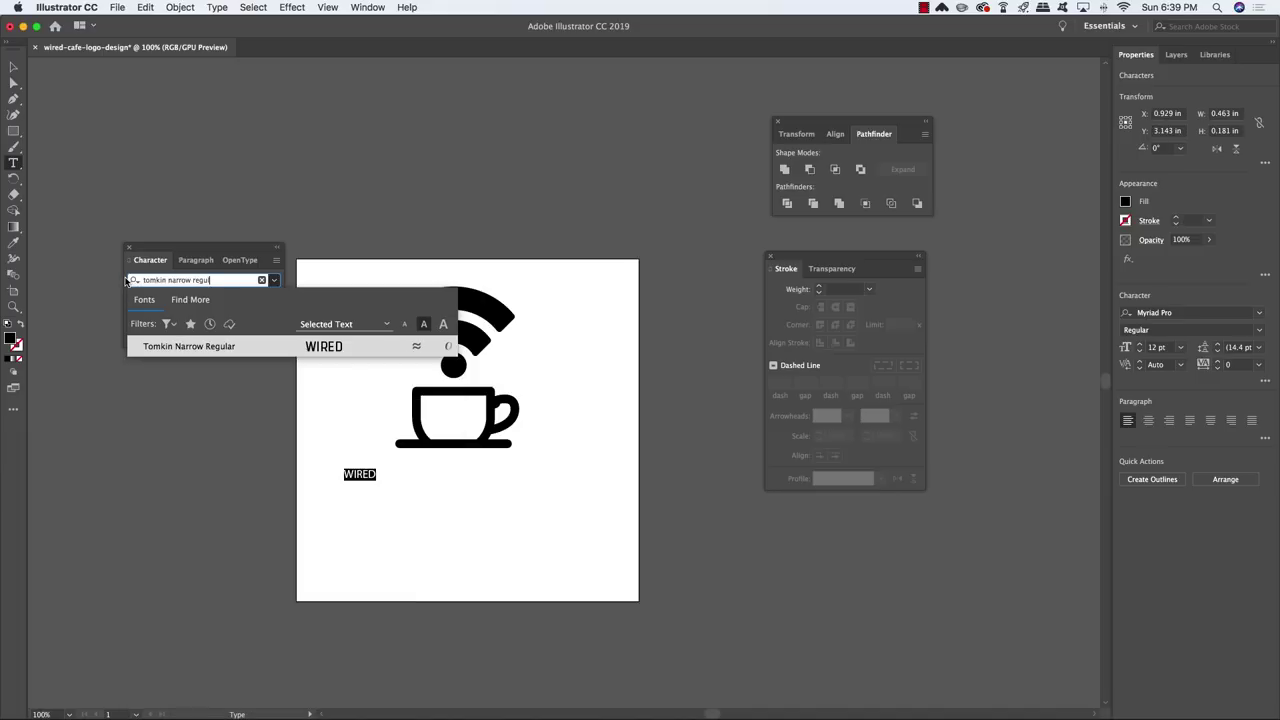
left_click(212, 347)
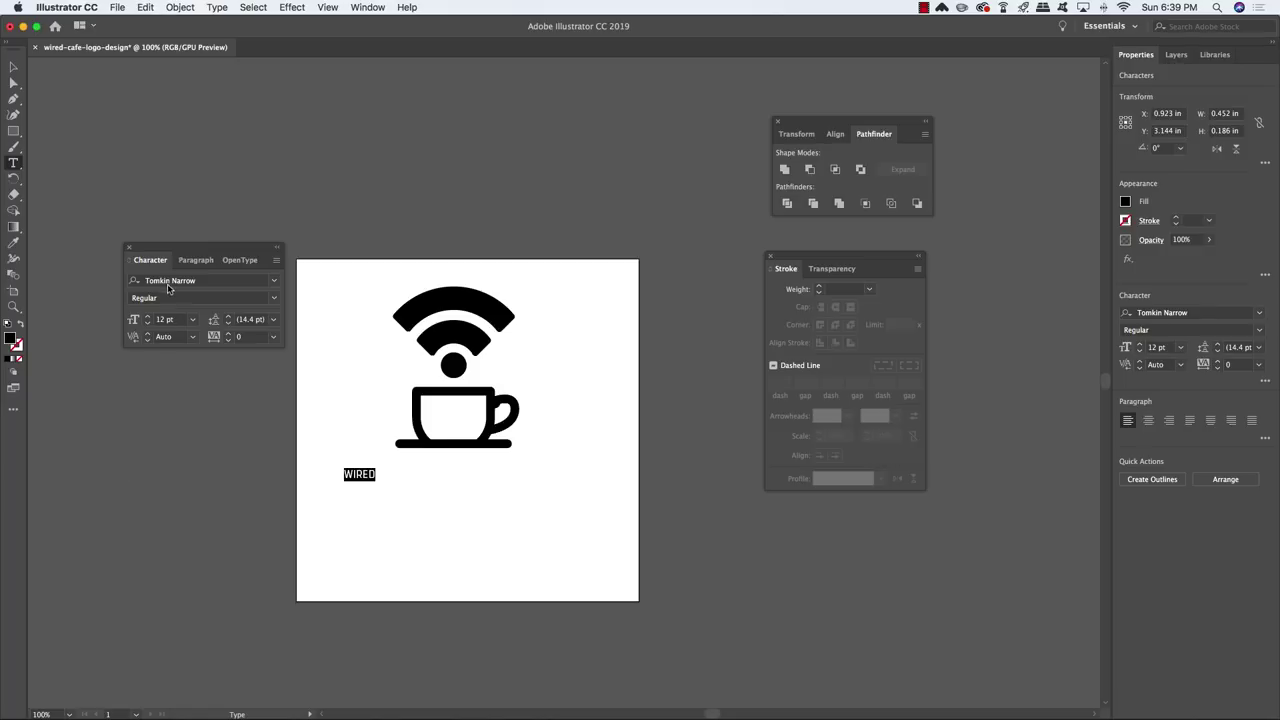
Set the WIRED text to a font size of 102 pt and a tracking of 40.
left_click(135, 320)
type("102")
key("Return")
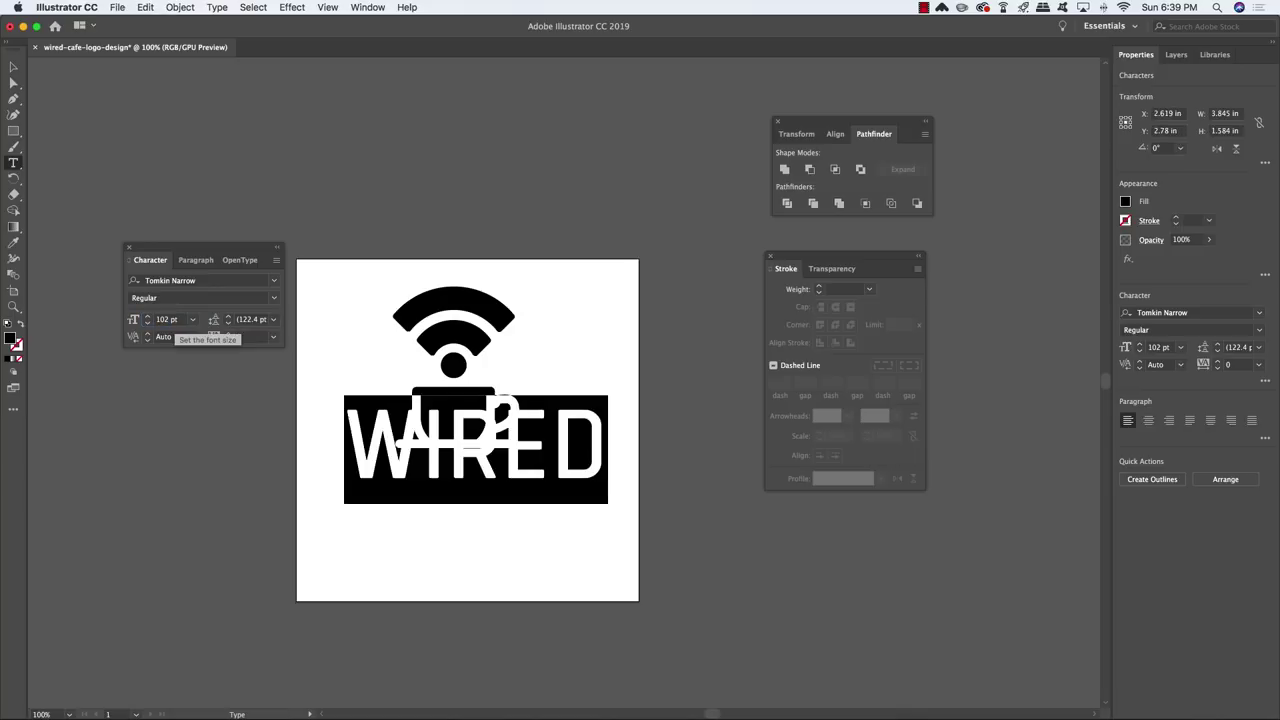
left_click(250, 337)
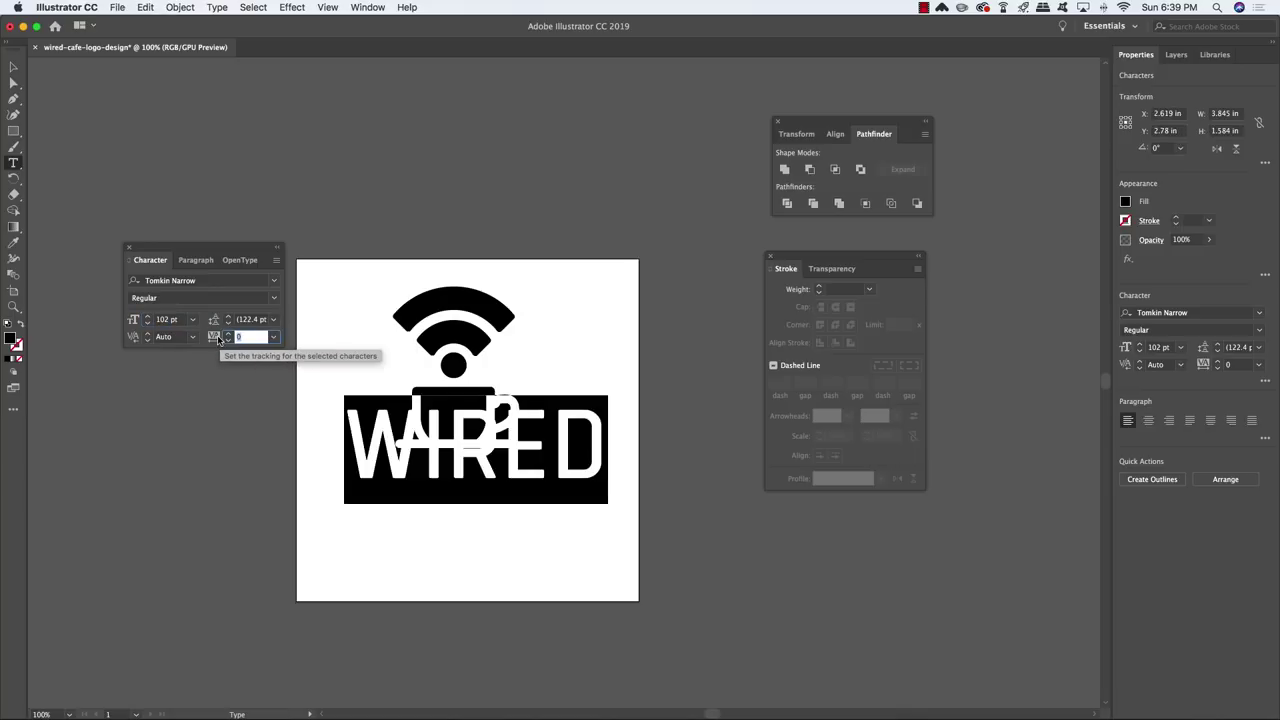
type("-")
type("0")
key("Return")
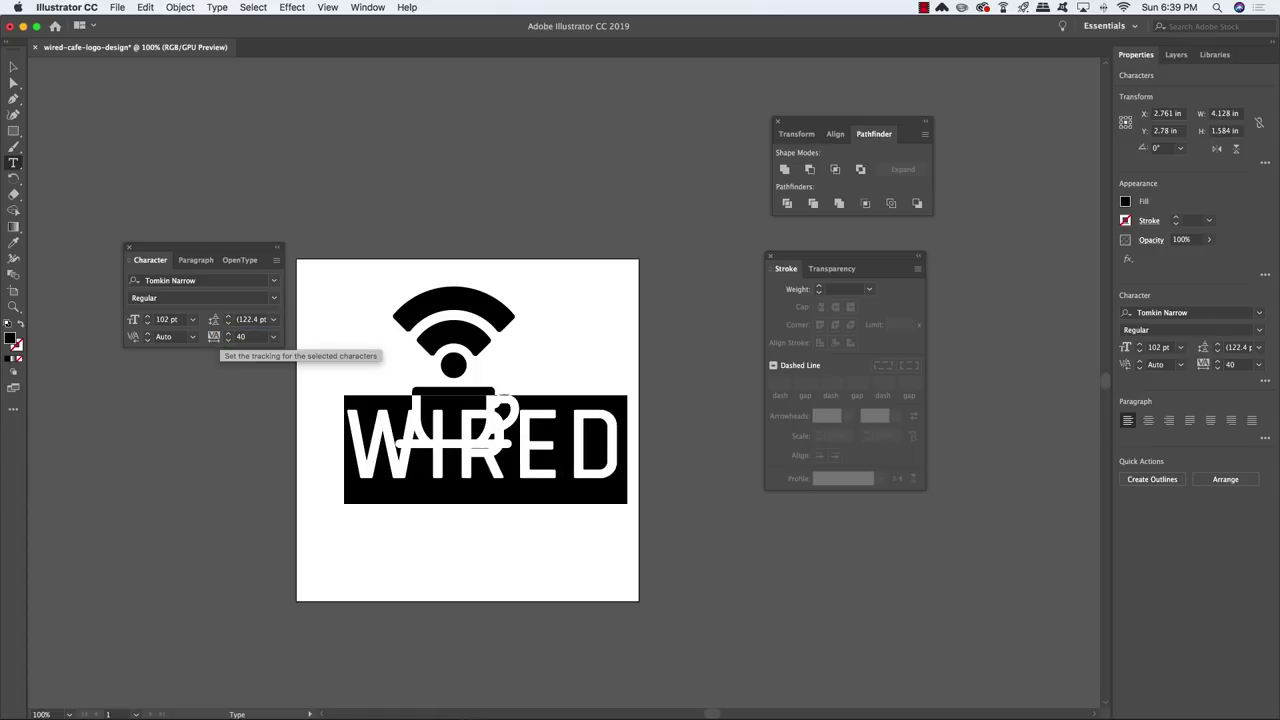
Move the WIRED text directly beneath the saucer, to about X 2.44 in, Y 3.55 in.
left_click(13, 68)
left_click_drag(602, 446, 596, 492)
left_click(603, 347)
left_click(600, 403)
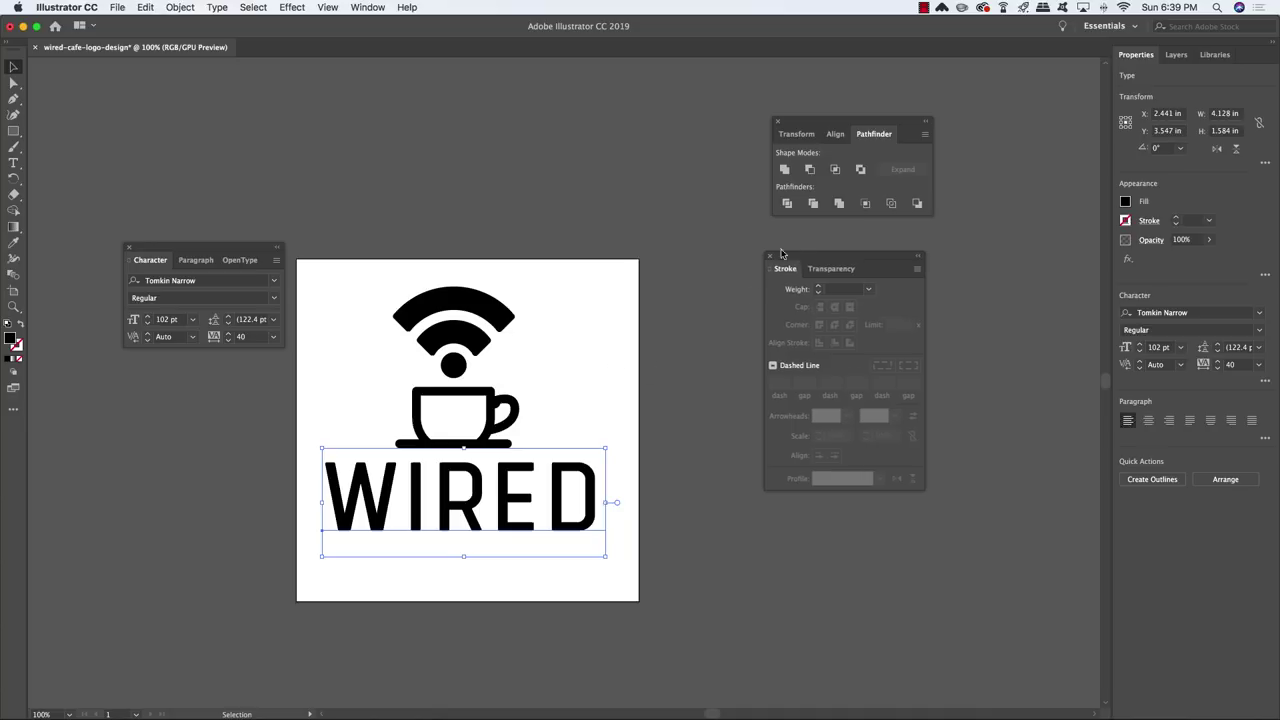
Thicken the WIRED text with a 2 pt black stroke.
left_click_drag(803, 256, 581, 191)
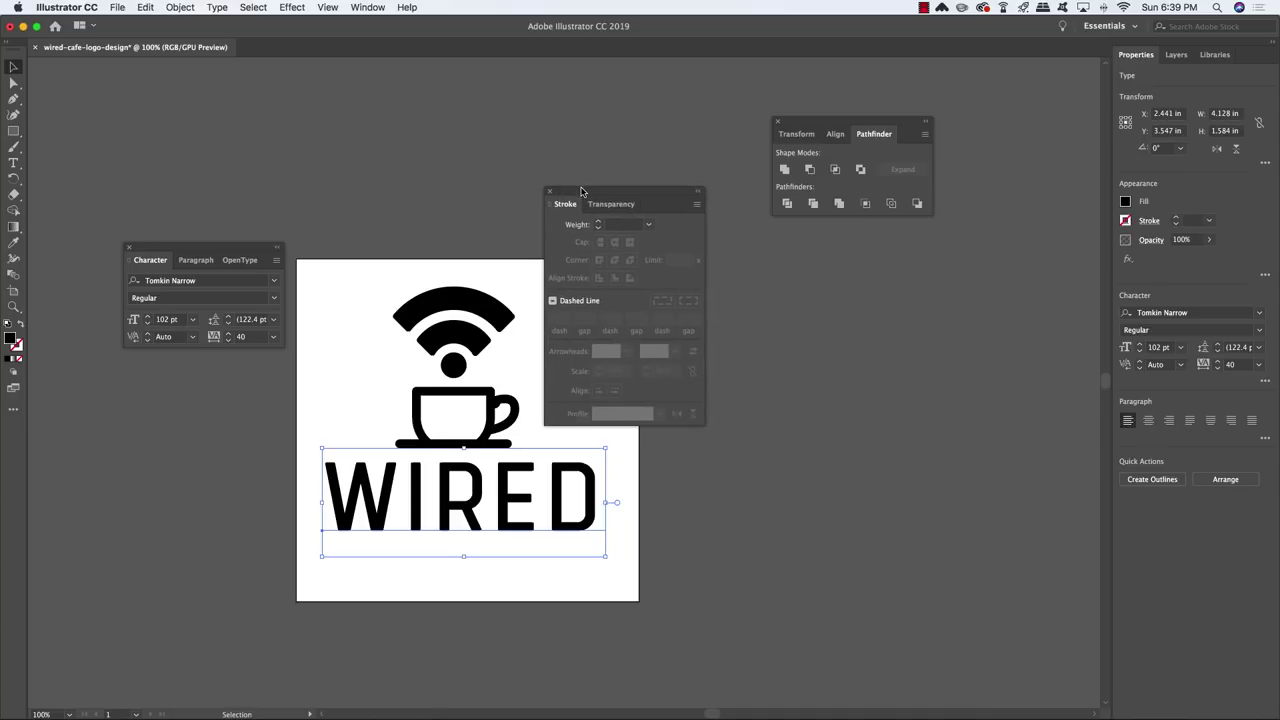
key("super+z")
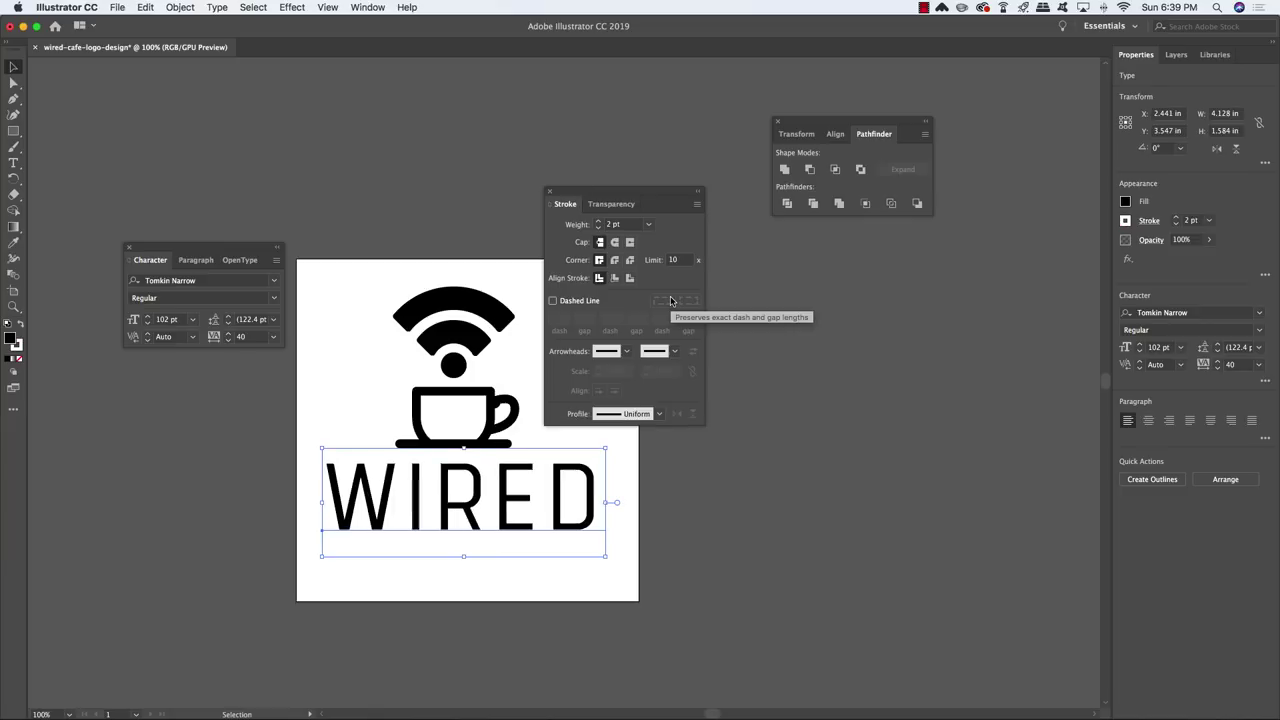
left_click(12, 342)
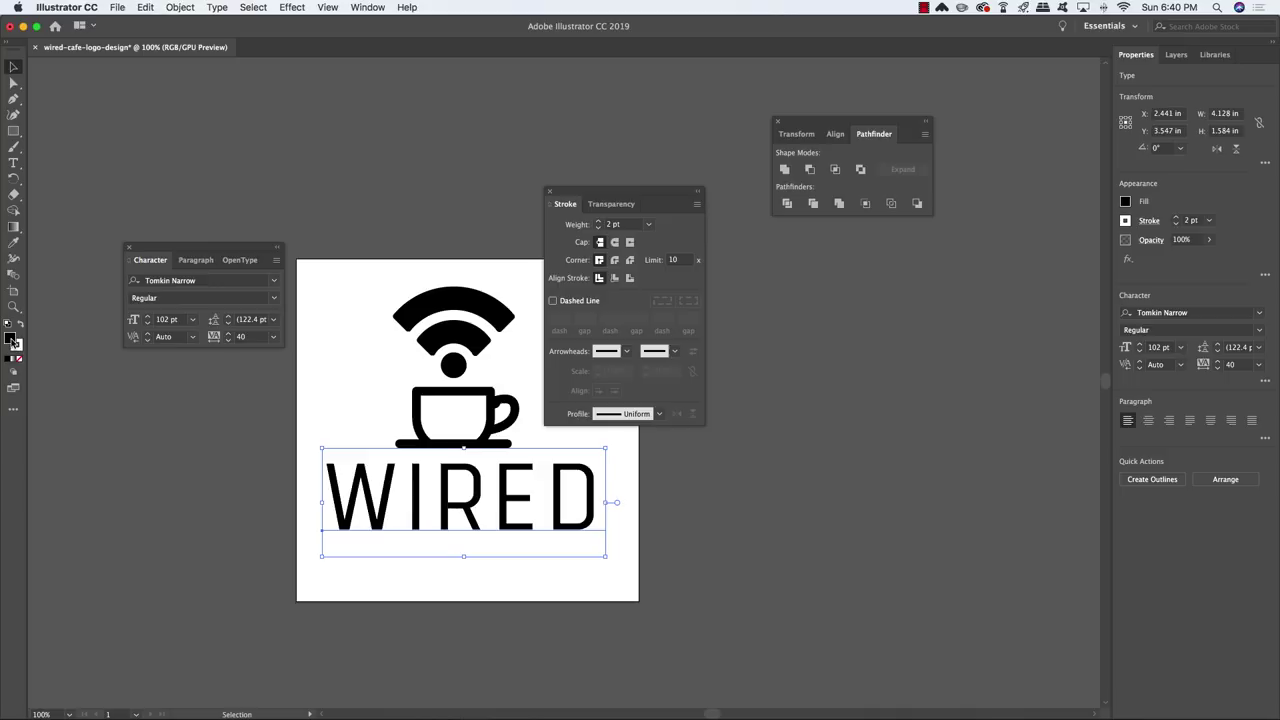
left_click(17, 346)
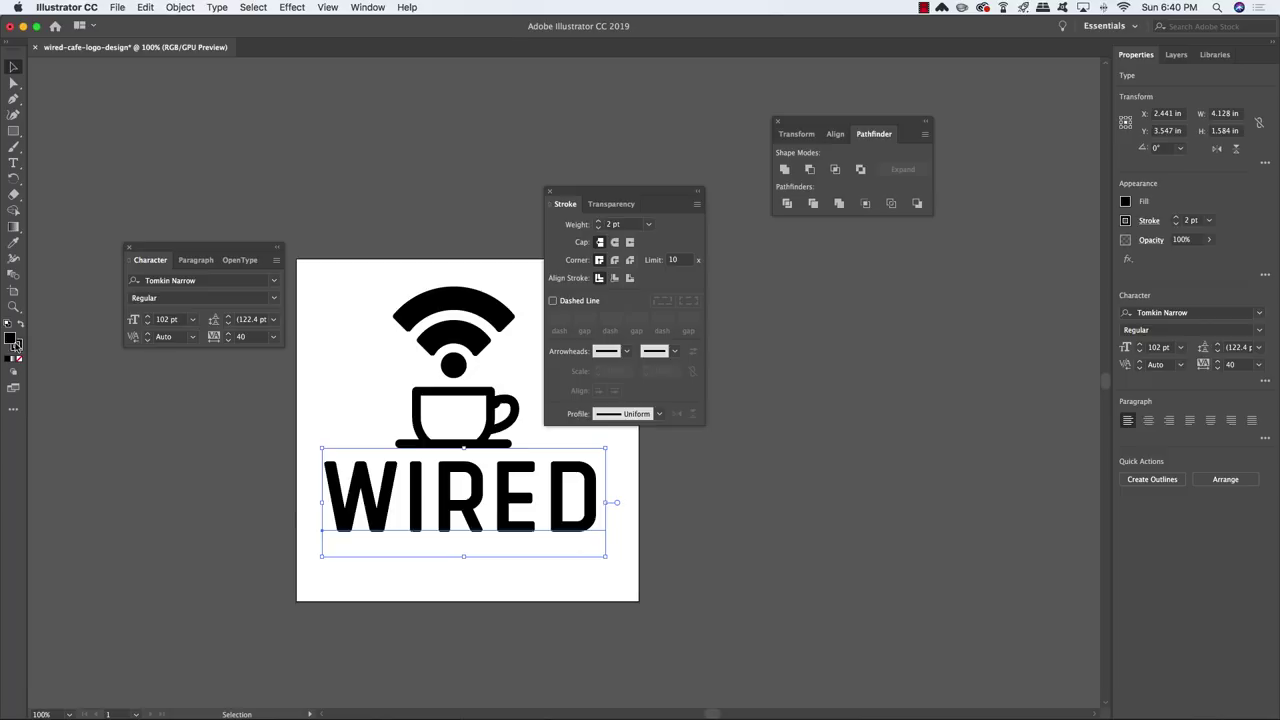
left_click(244, 487)
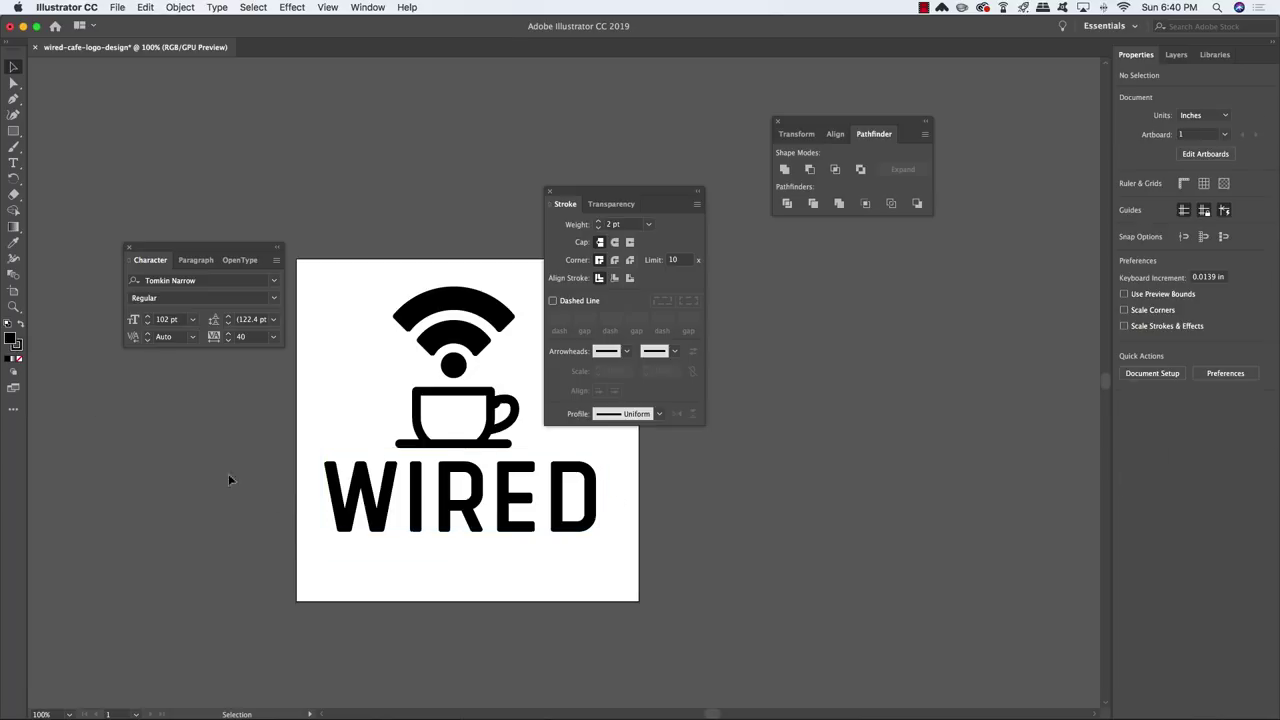
left_click(345, 497)
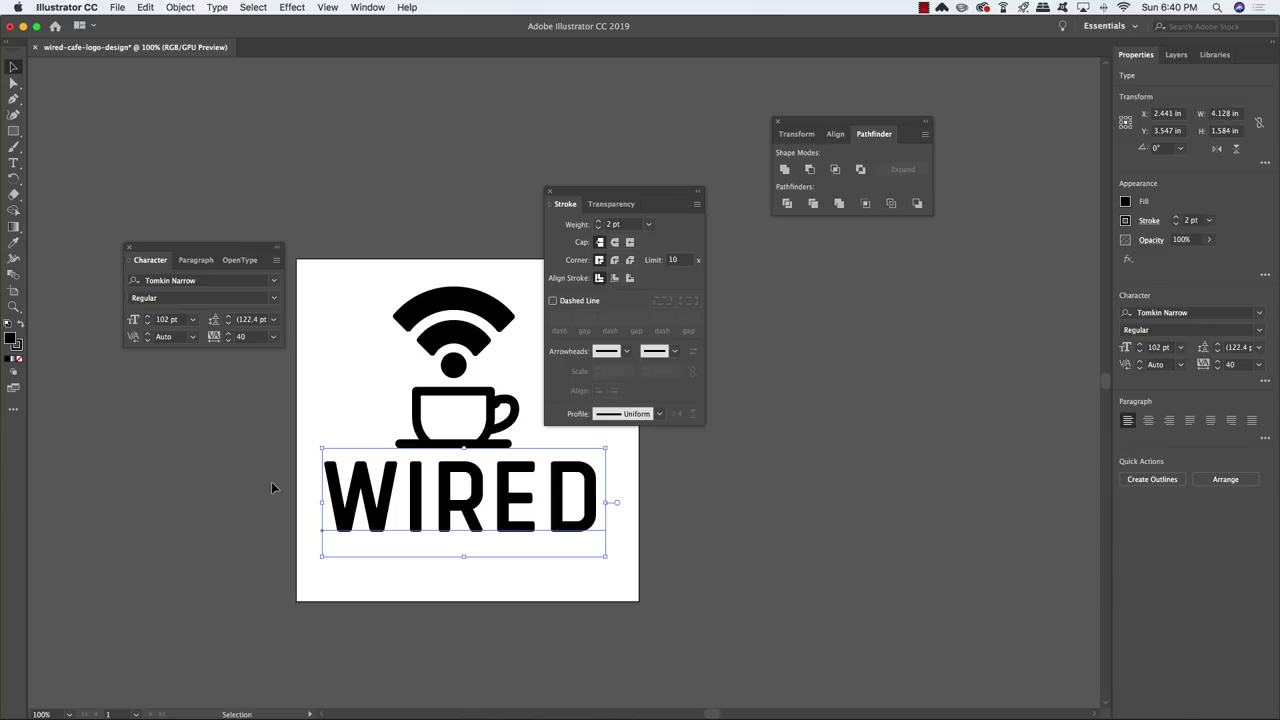
left_click(271, 486)
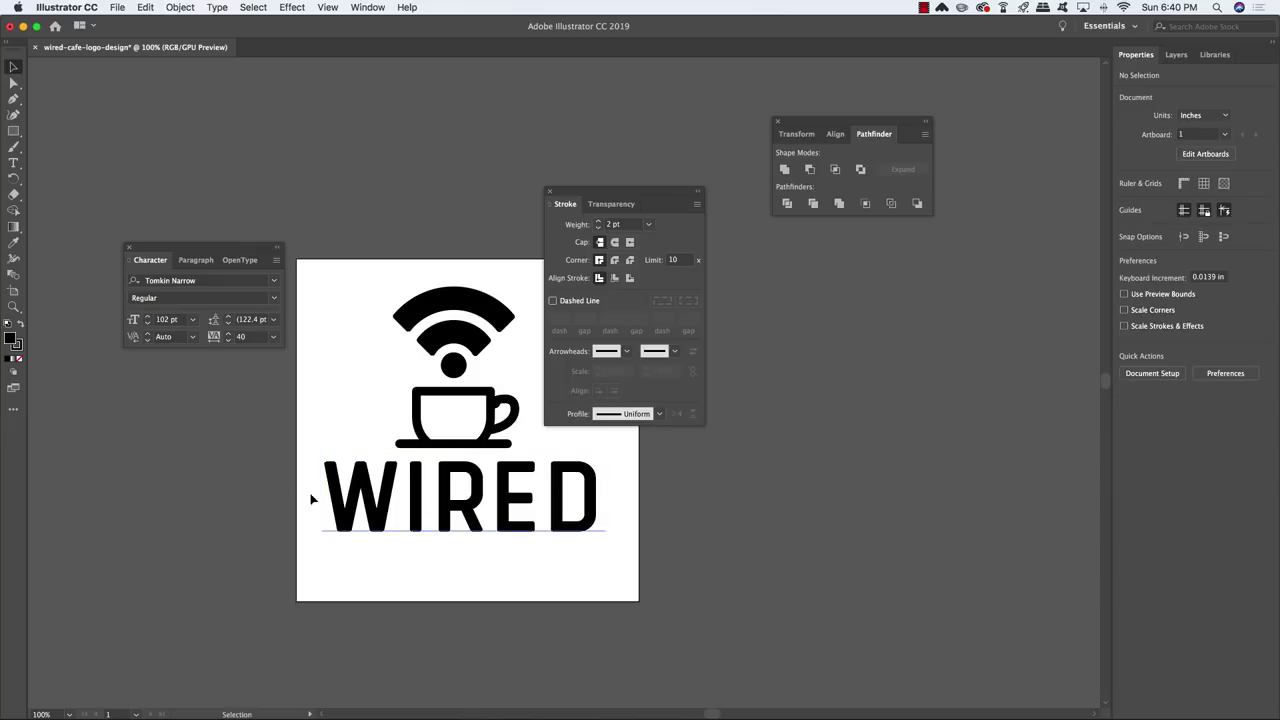
left_click(421, 500)
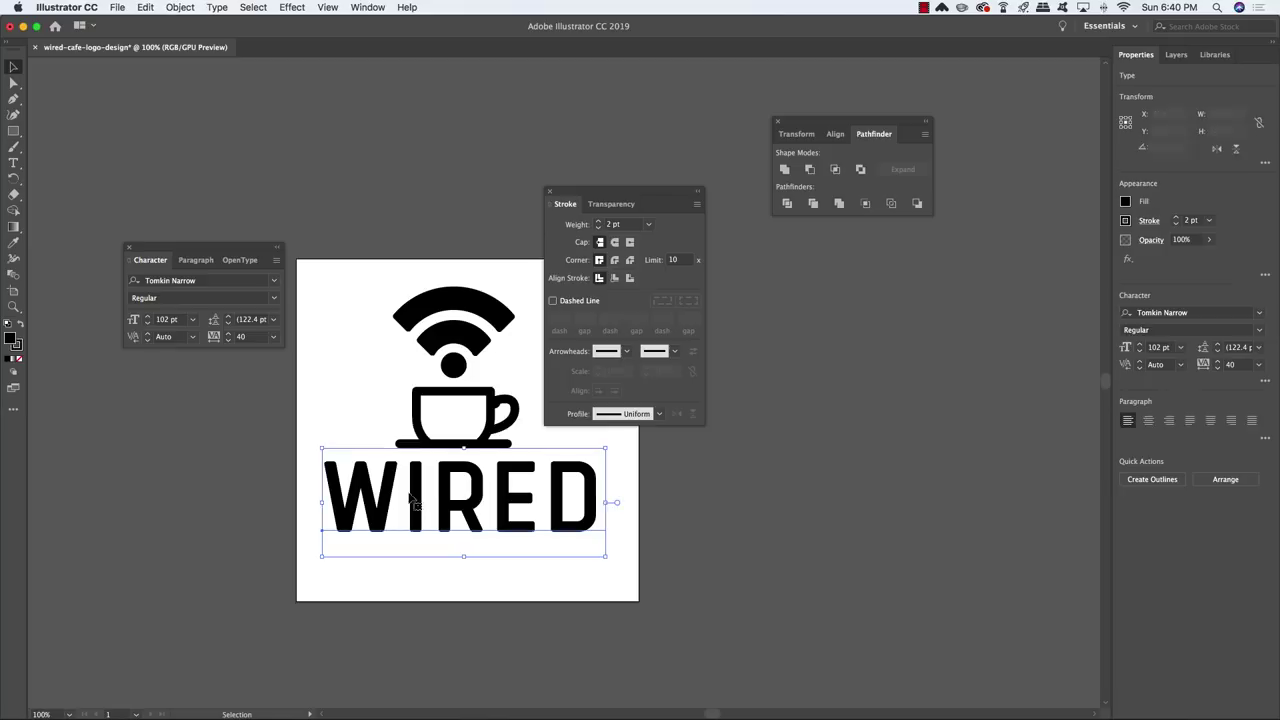
Add the text "CAFé" in the same font and size, and place it on its own line beneath WIRED.
left_click(389, 594)
key("t")
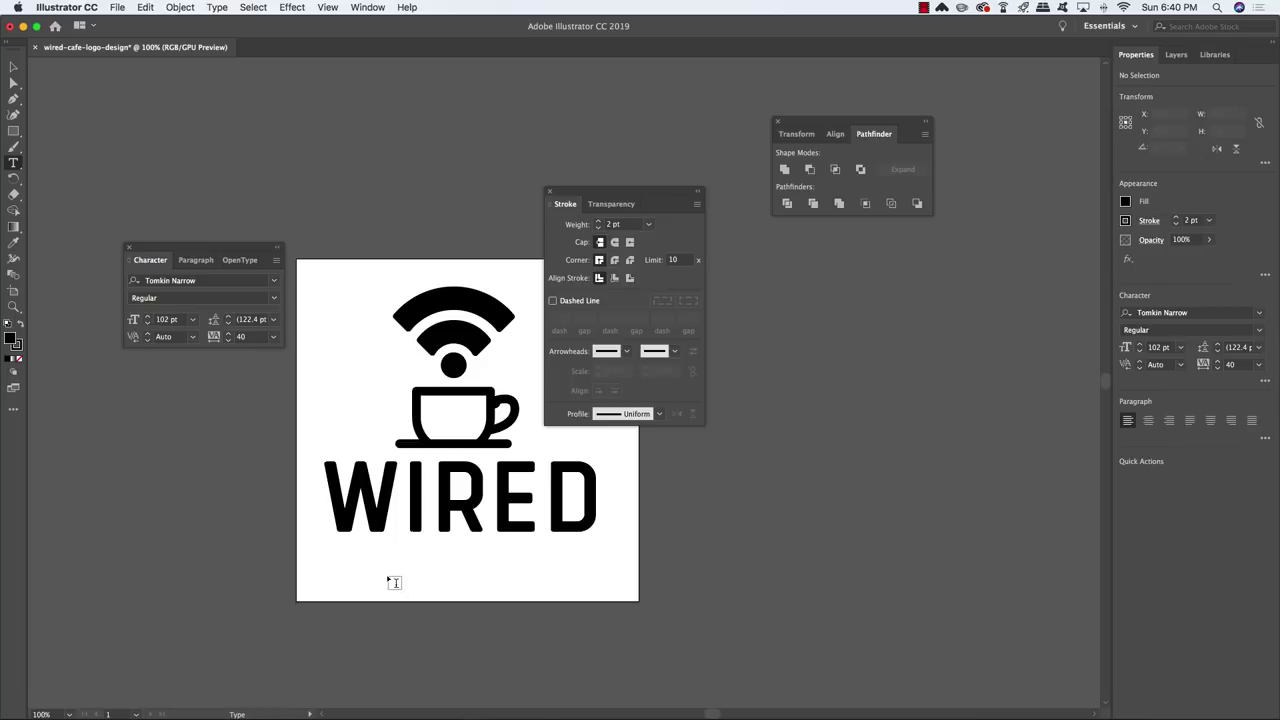
left_click(387, 574)
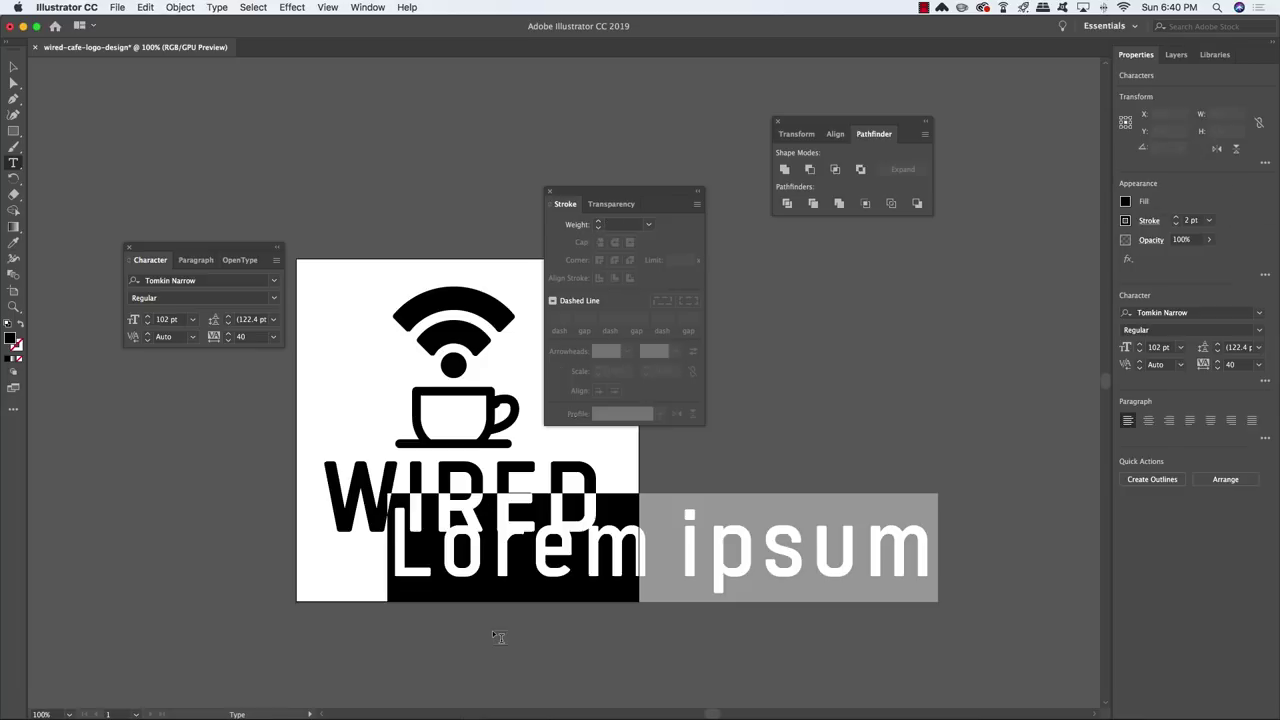
type("CAF")
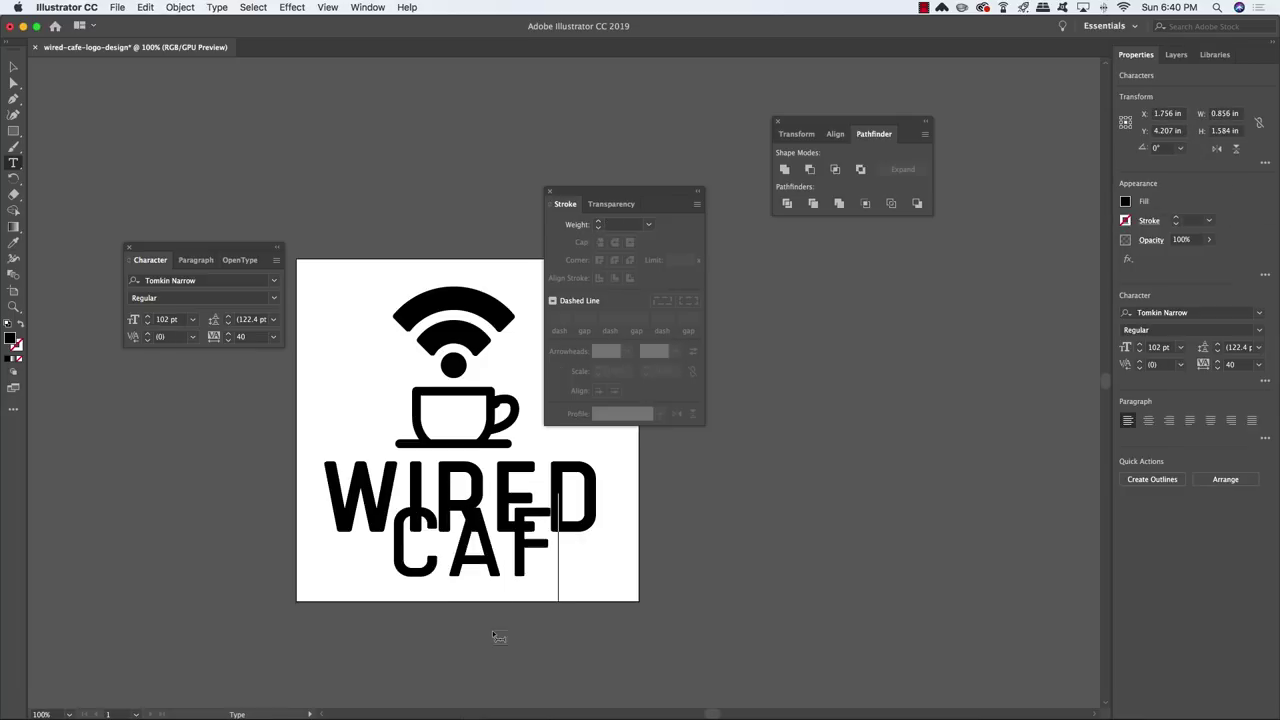
type("é")
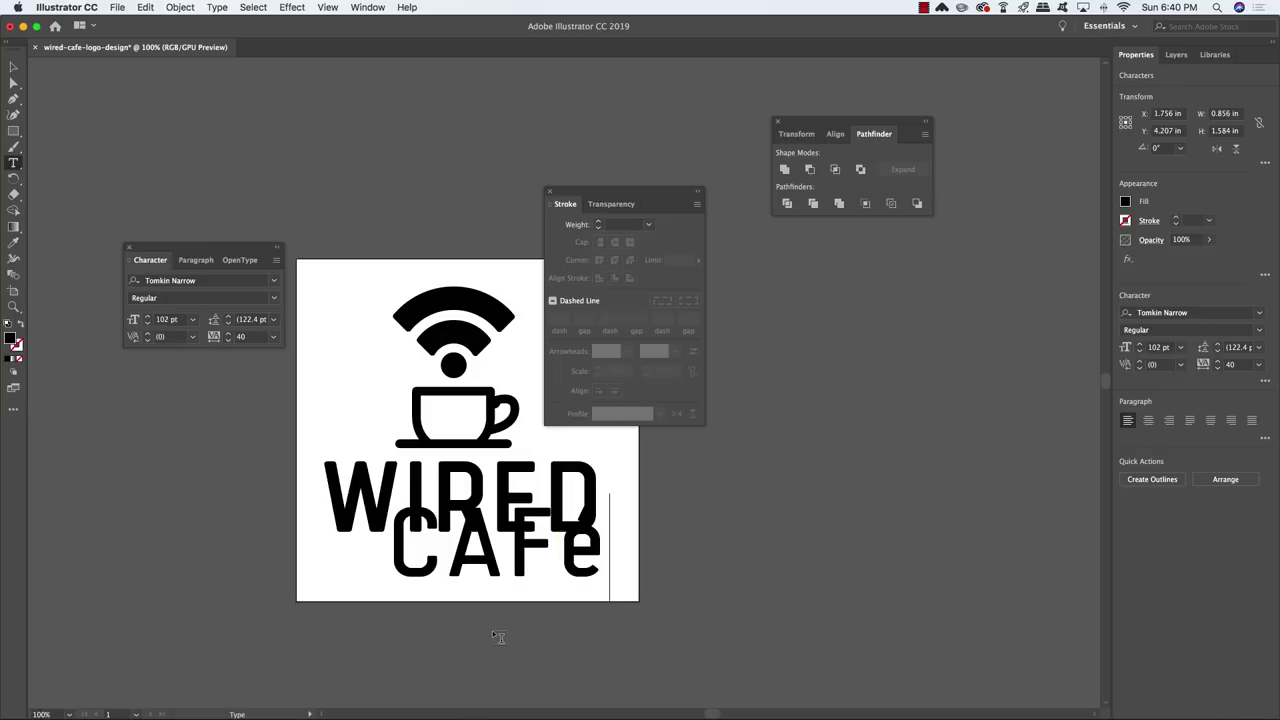
left_click(13, 67)
left_click_drag(522, 567, 626, 588)
Retype the last letter of CAFé as a lowercase e with an acute accent.
key("t")
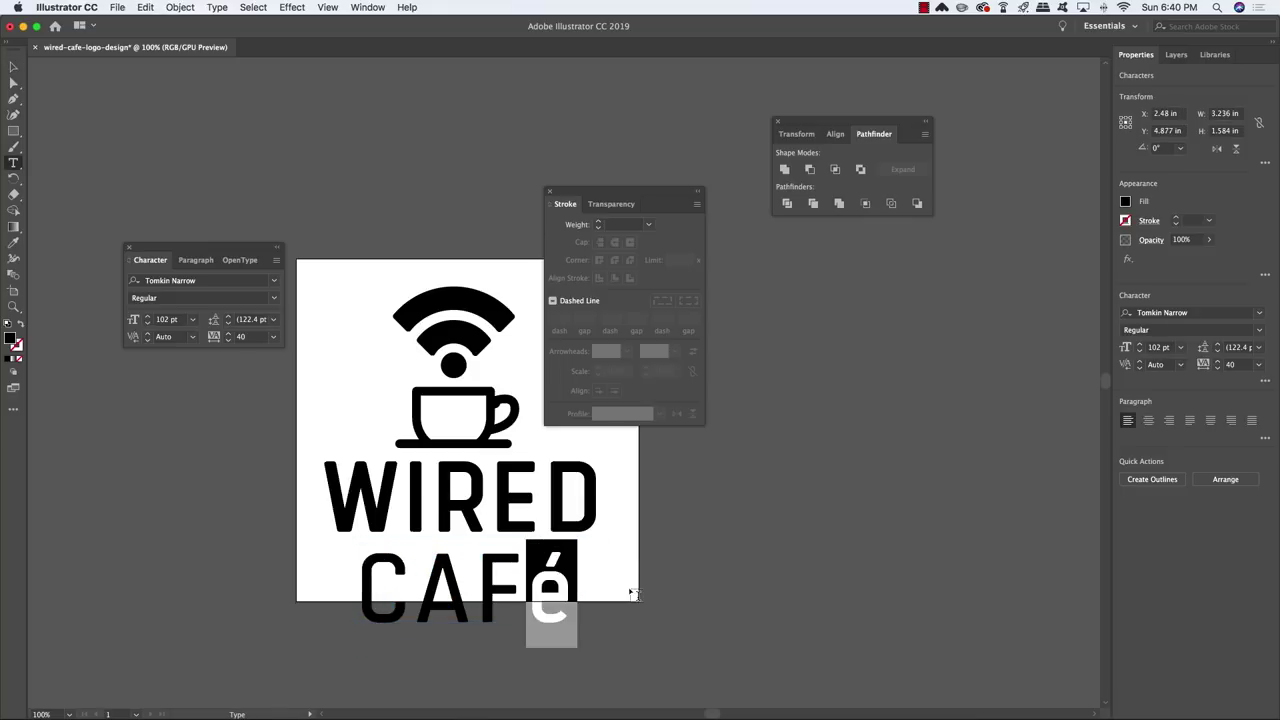
key("space")
key("alt+e")
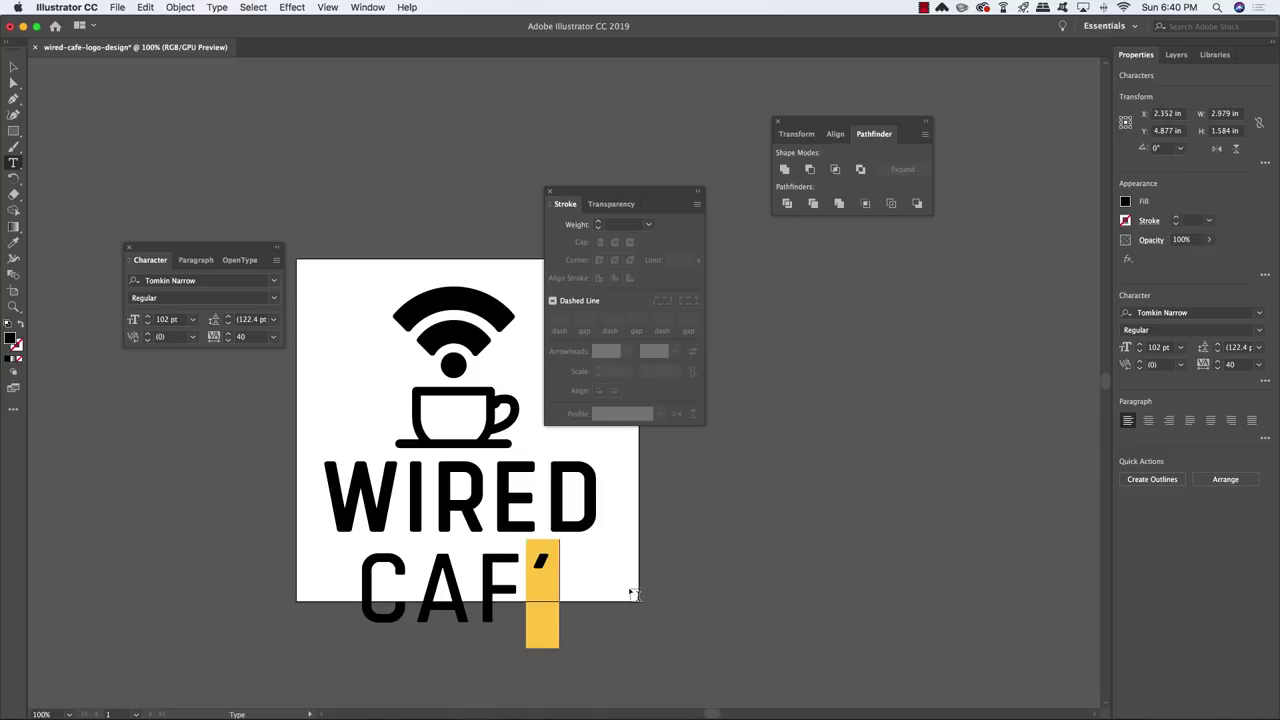
type("e")
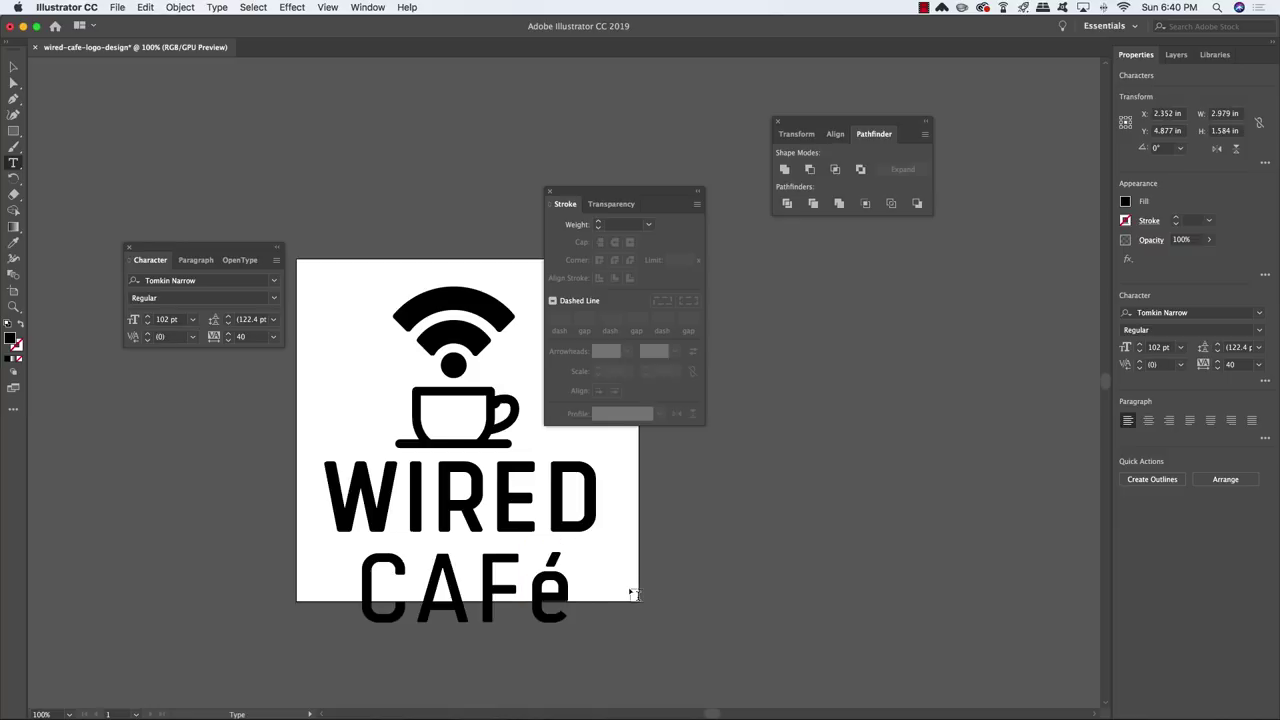
Show the additional character options and apply All Caps to the é in CAFé.
left_click_drag(528, 577, 589, 576)
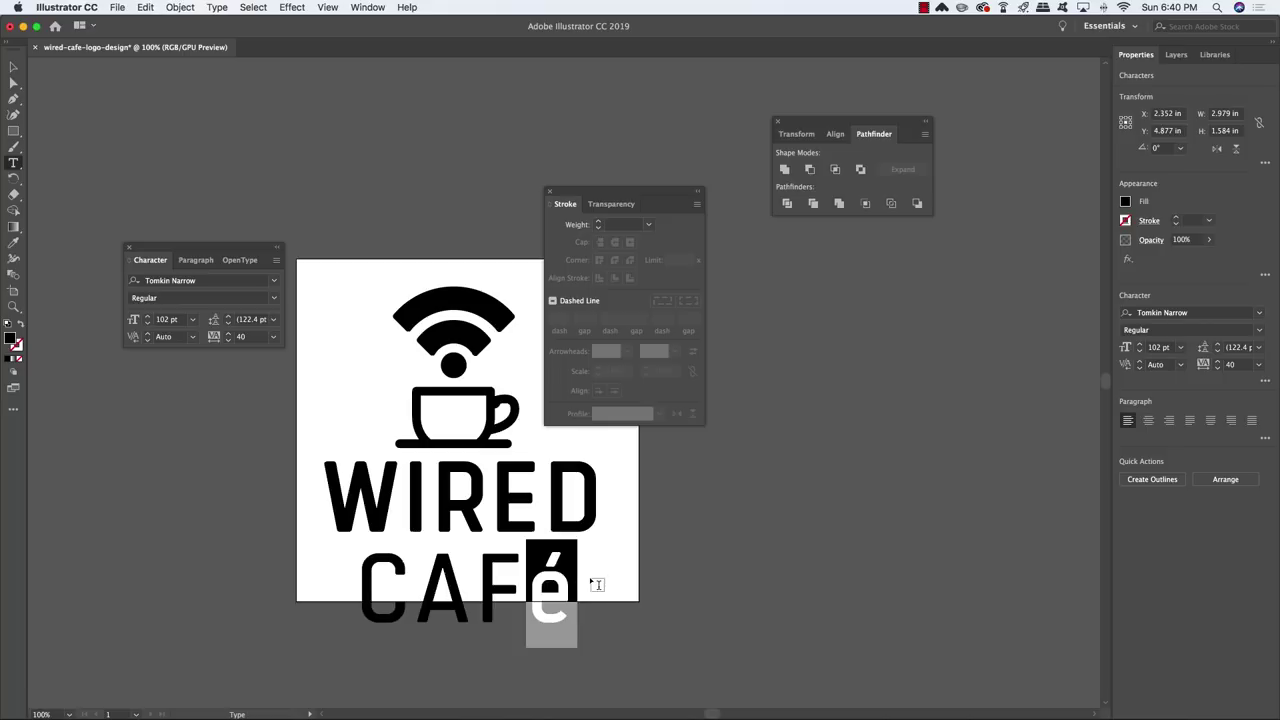
left_click(276, 261)
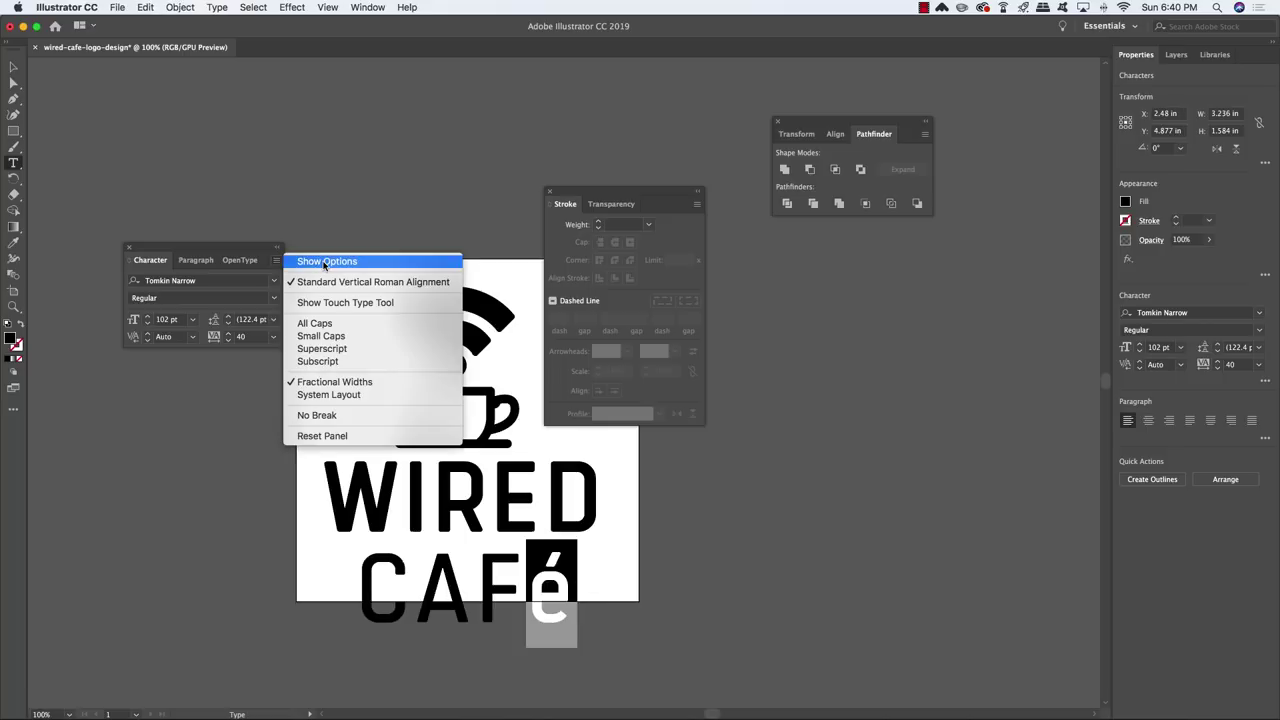
left_click(324, 264)
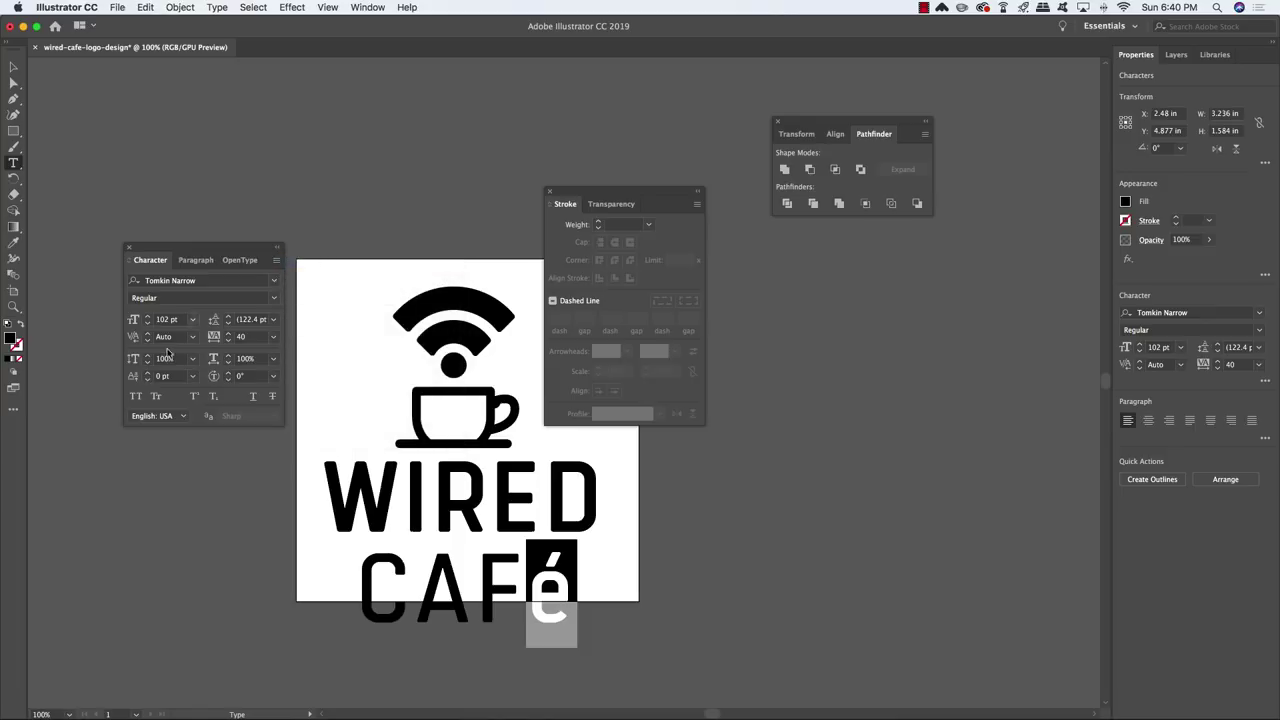
left_click(137, 397)
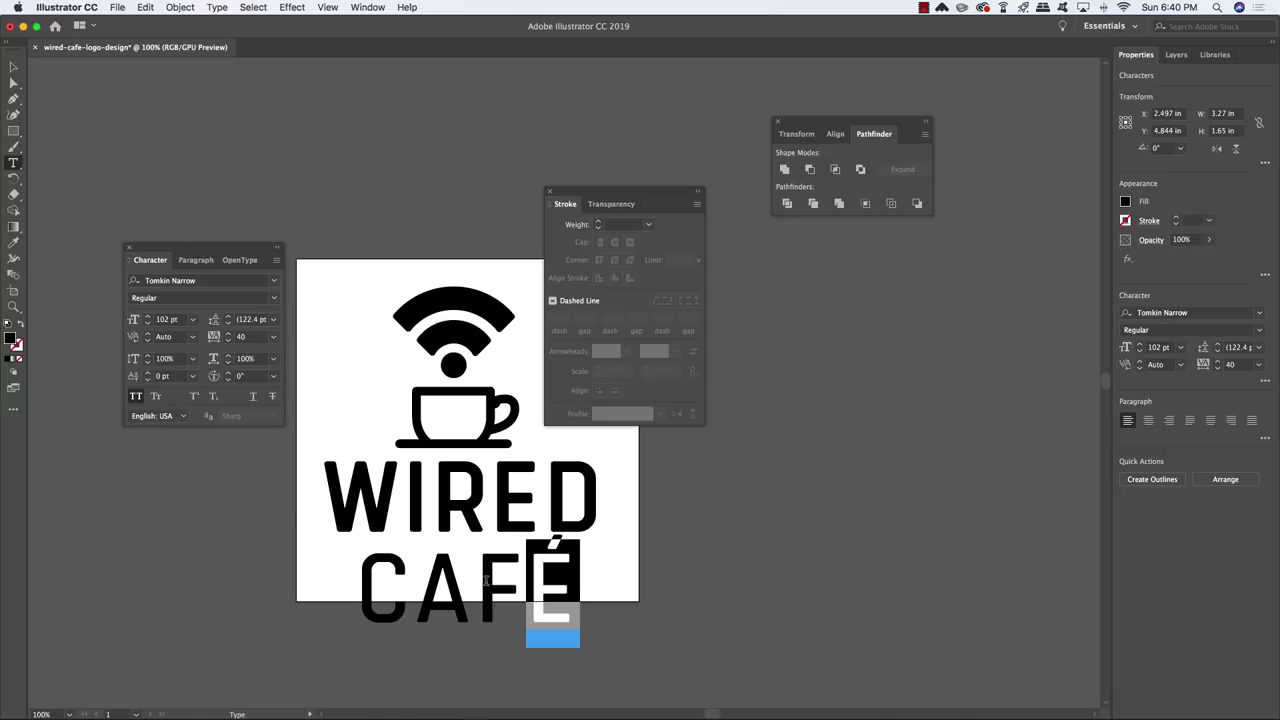
left_click(13, 67)
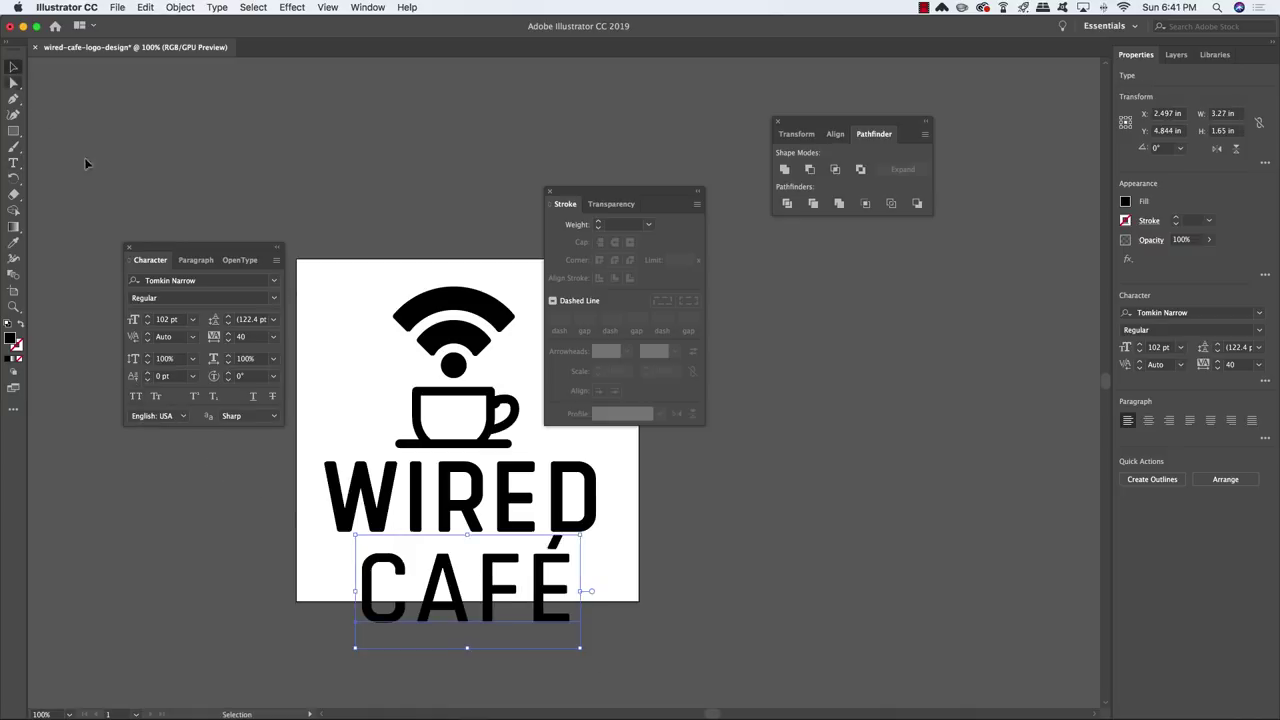
Set the CAFÉ text to 51 pt with a tracking of 380.
left_click_drag(558, 596, 548, 596)
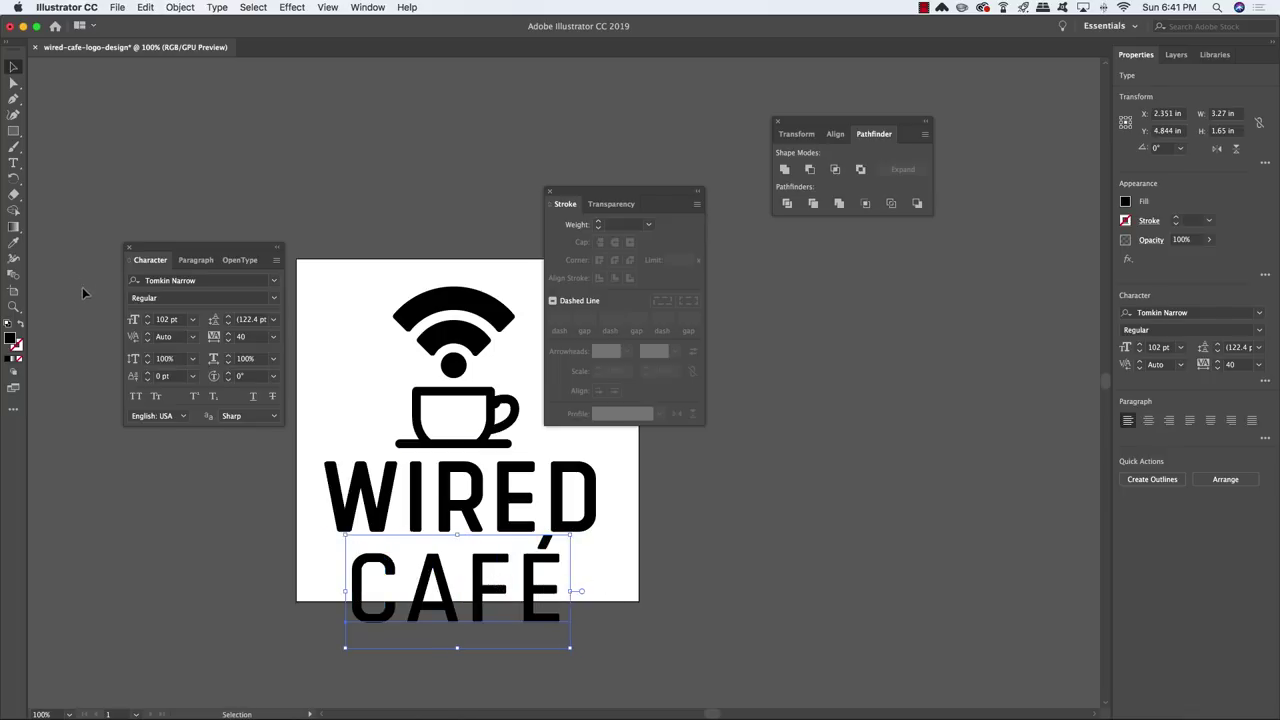
left_click(166, 319)
type("51")
key("Return")
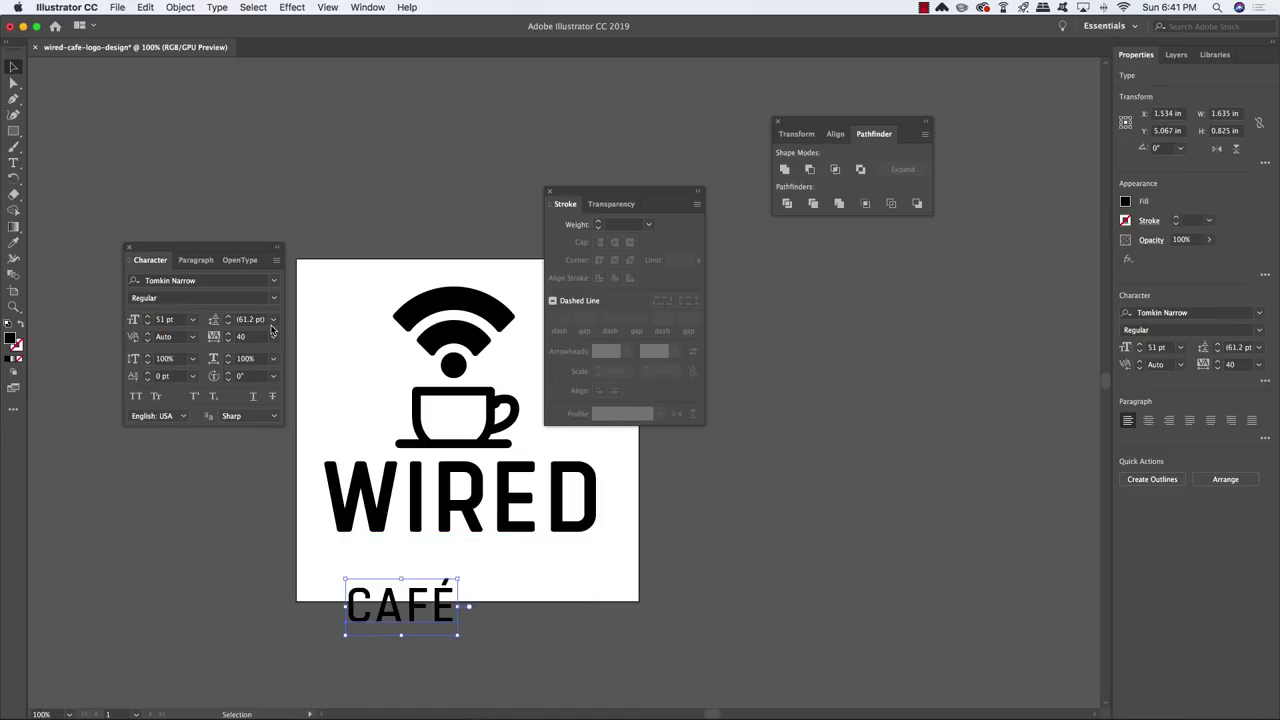
key("Tab")
key("Tab")
key("Tab")
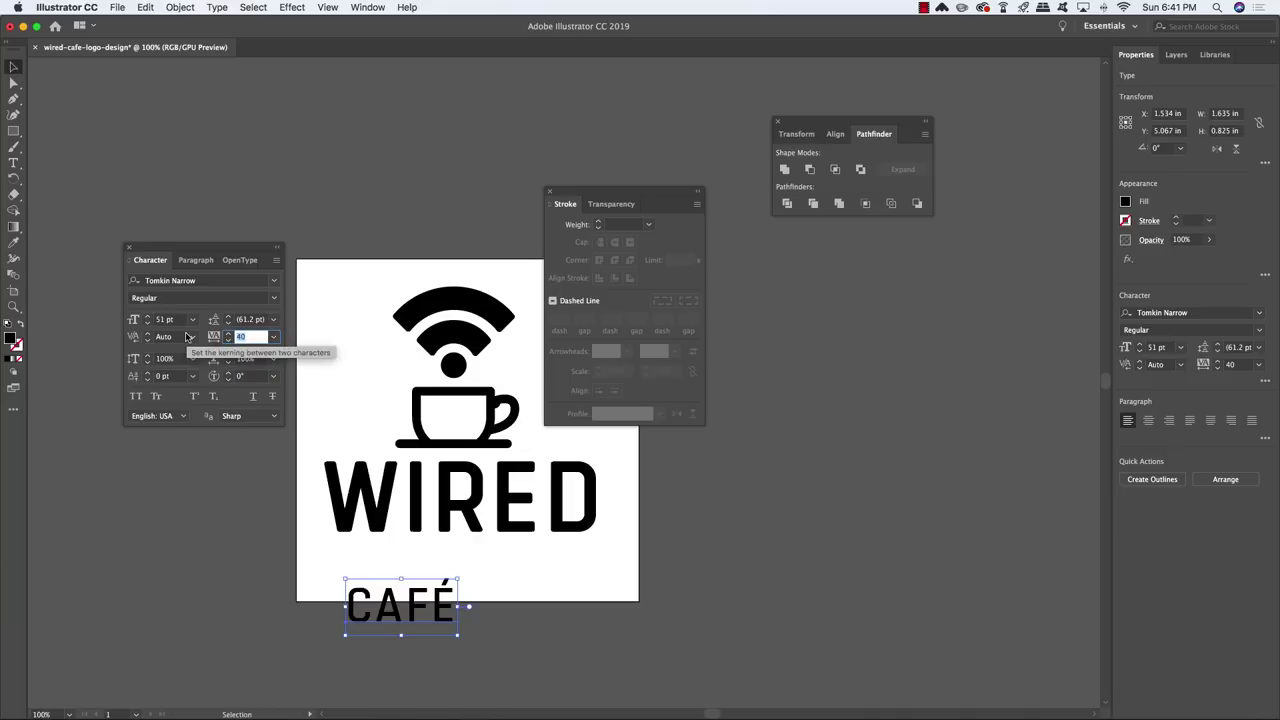
type("380")
key("Return")
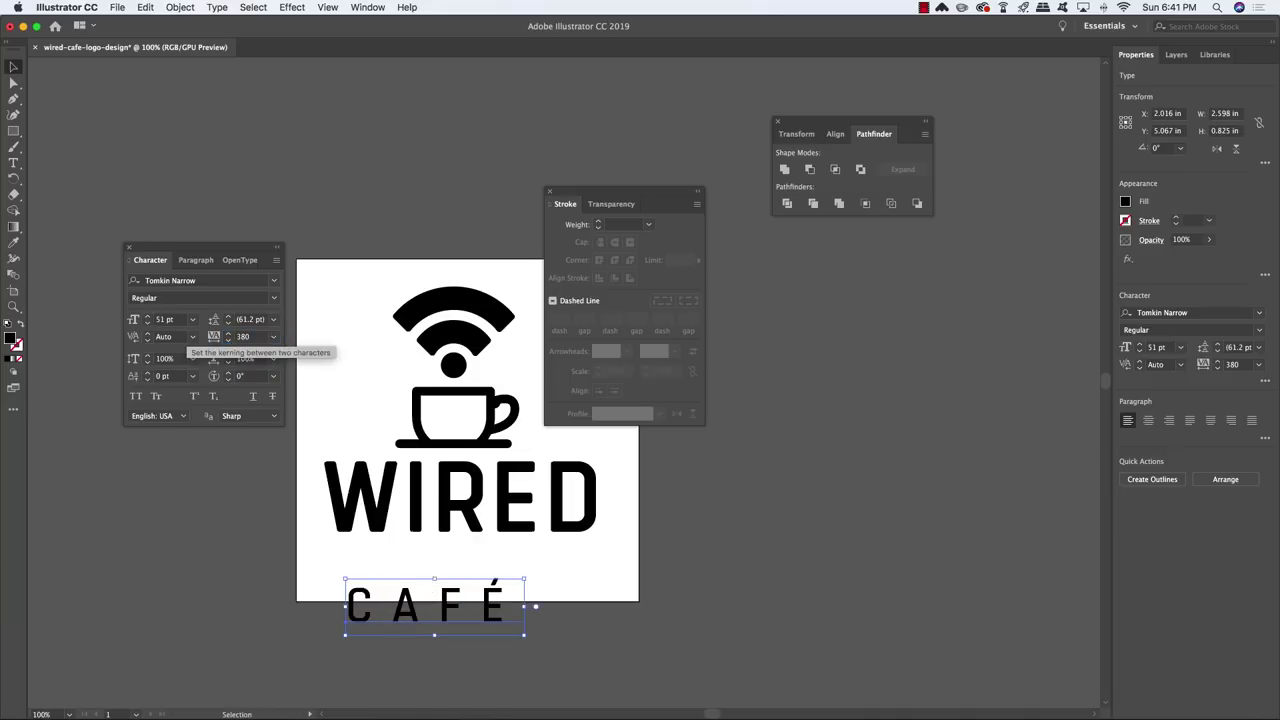
Move CAFÉ up onto the artboard, roughly centred just below WIRED, and shift the Stroke panel clear of the artwork.
left_click_drag(453, 603, 518, 590)
left_click(561, 611)
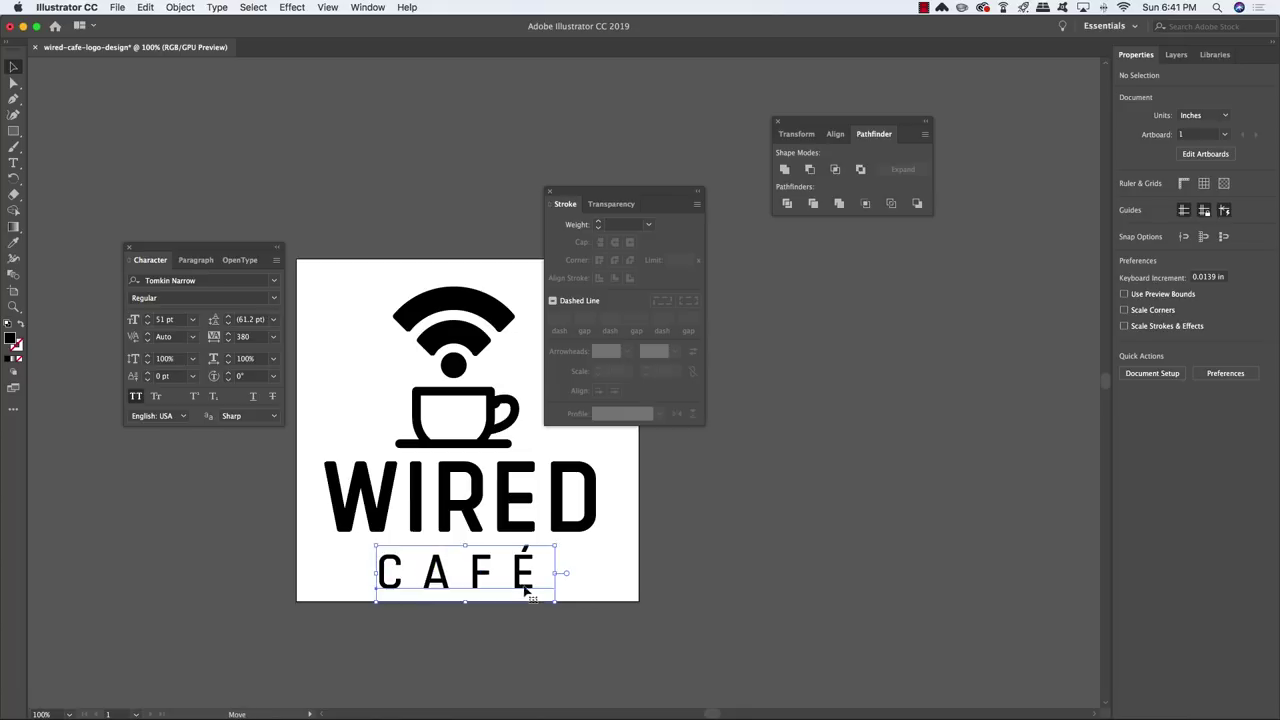
left_click(618, 588)
left_click_drag(578, 189, 743, 269)
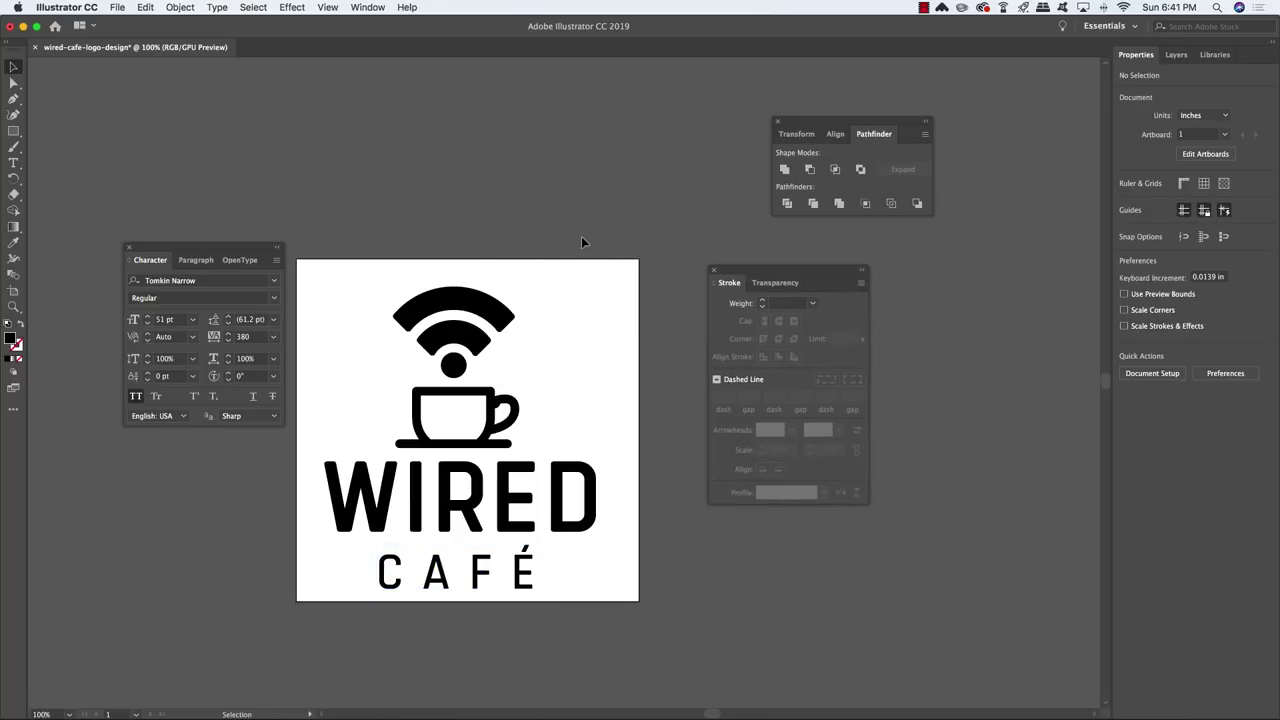
Select the icon, WIRED and CAFÉ together and align their horizontal centres.
left_click_drag(350, 613, 574, 417)
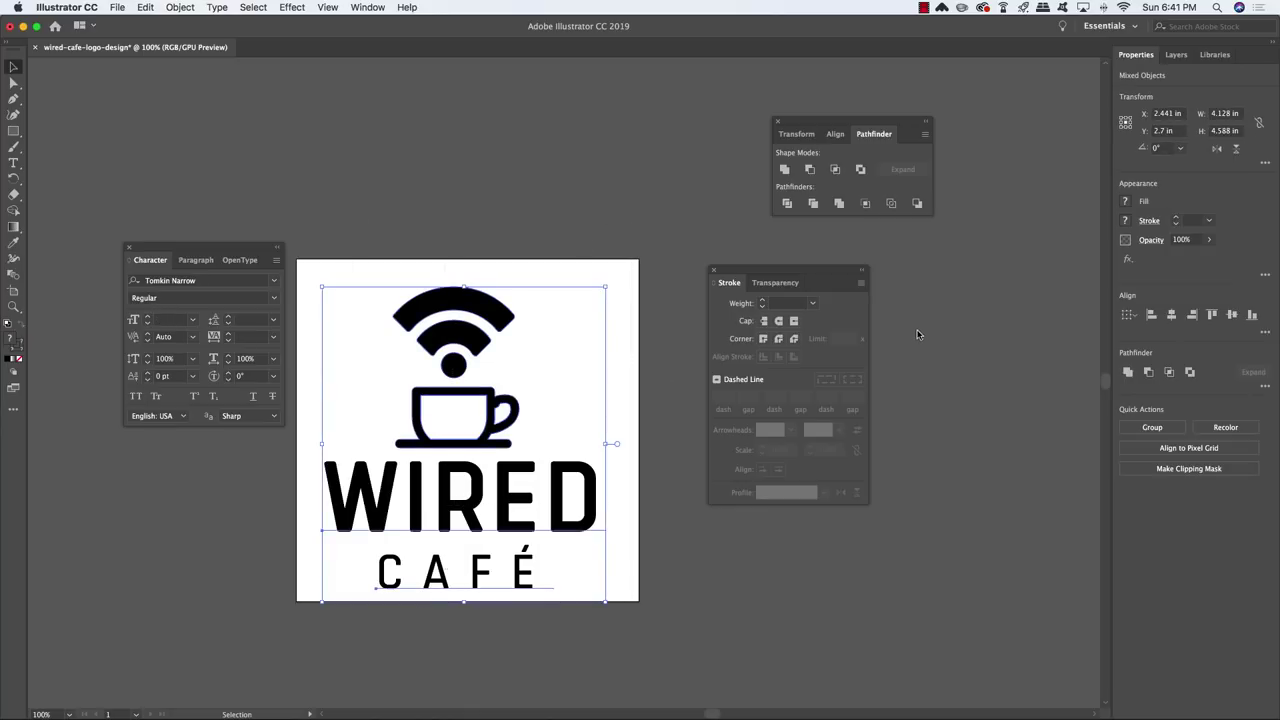
left_click(836, 134)
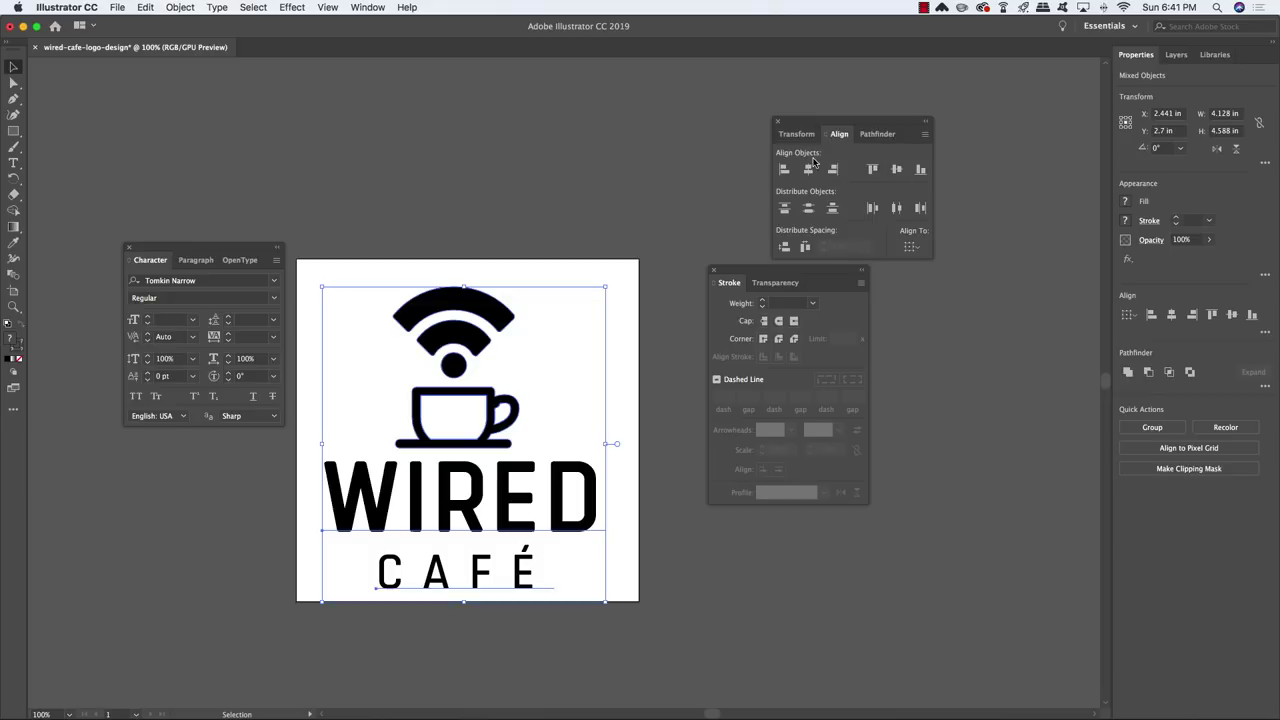
left_click(808, 170)
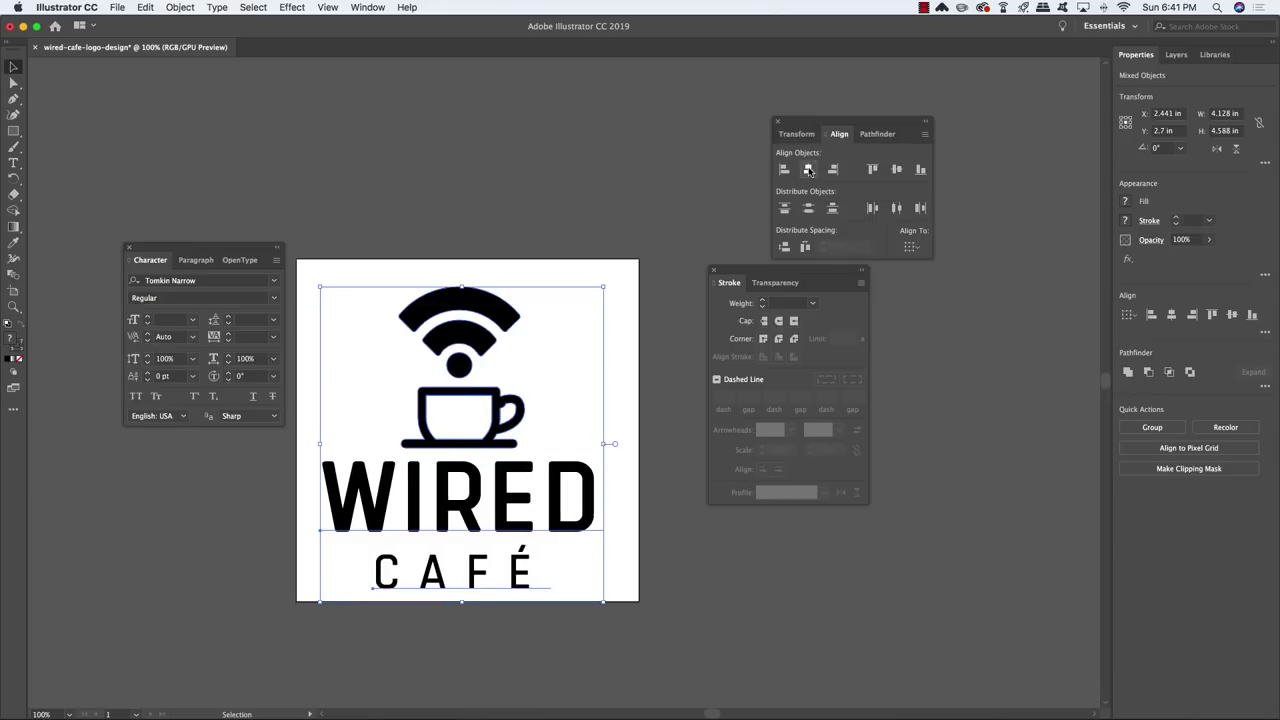
Nudge the whole logo upward and slightly to the right to balance its margins on the artboard.
key("Up")
key("Up")
key("Up")
key("Up")
key("Up")
key("Up")
key("Up")
key("Up")
key("Up")
key("Up")
key("Up")
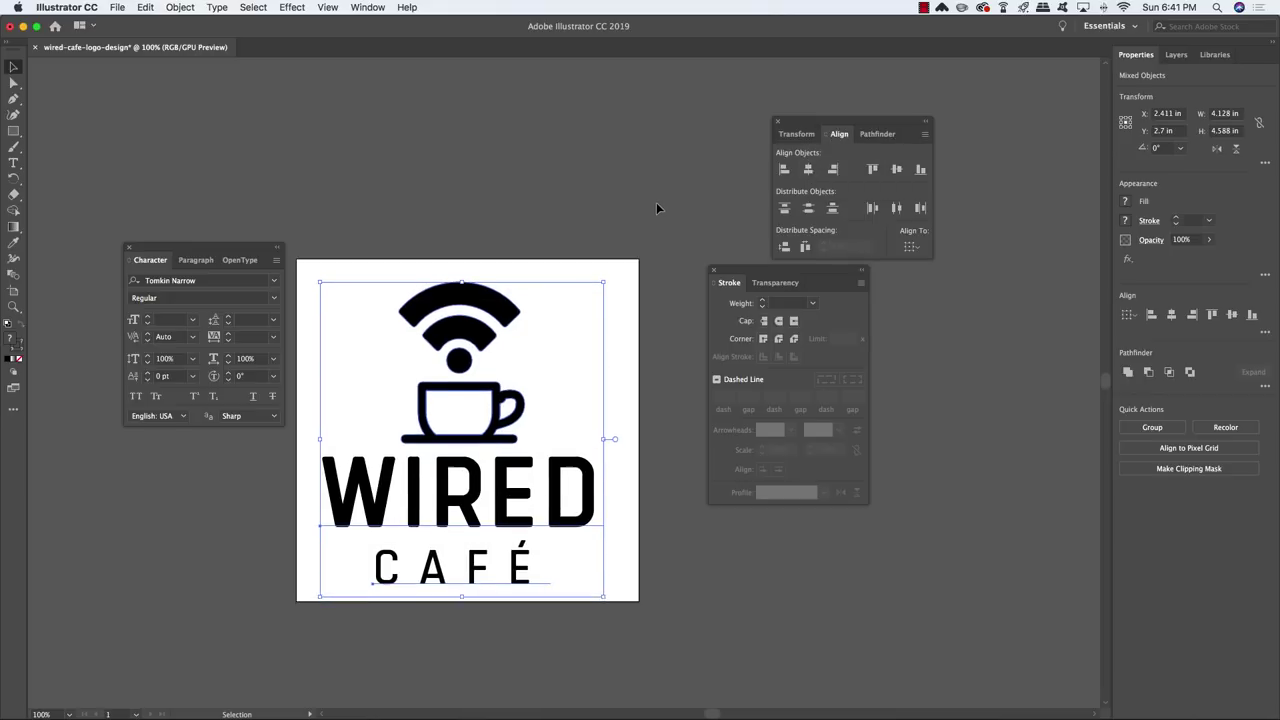
key("Up")
key("Up")
key("Up")
key("Right")
key("Right")
key("Right")
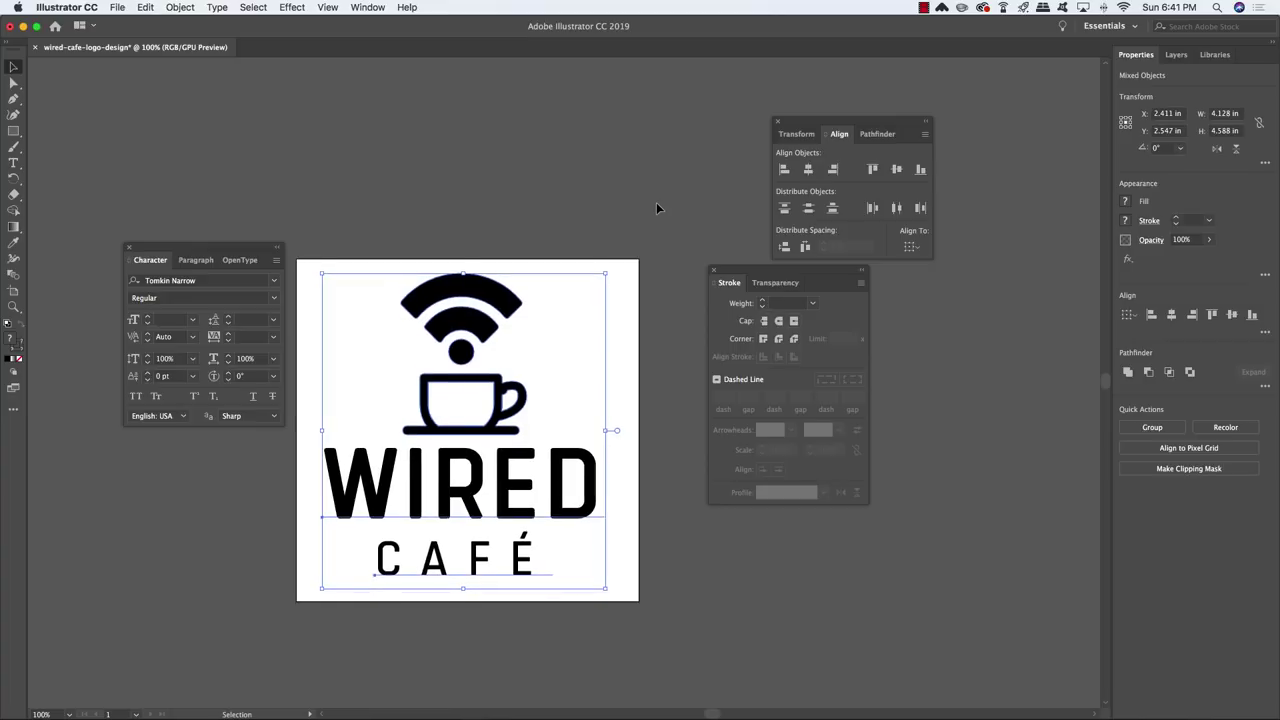
left_click(646, 235)
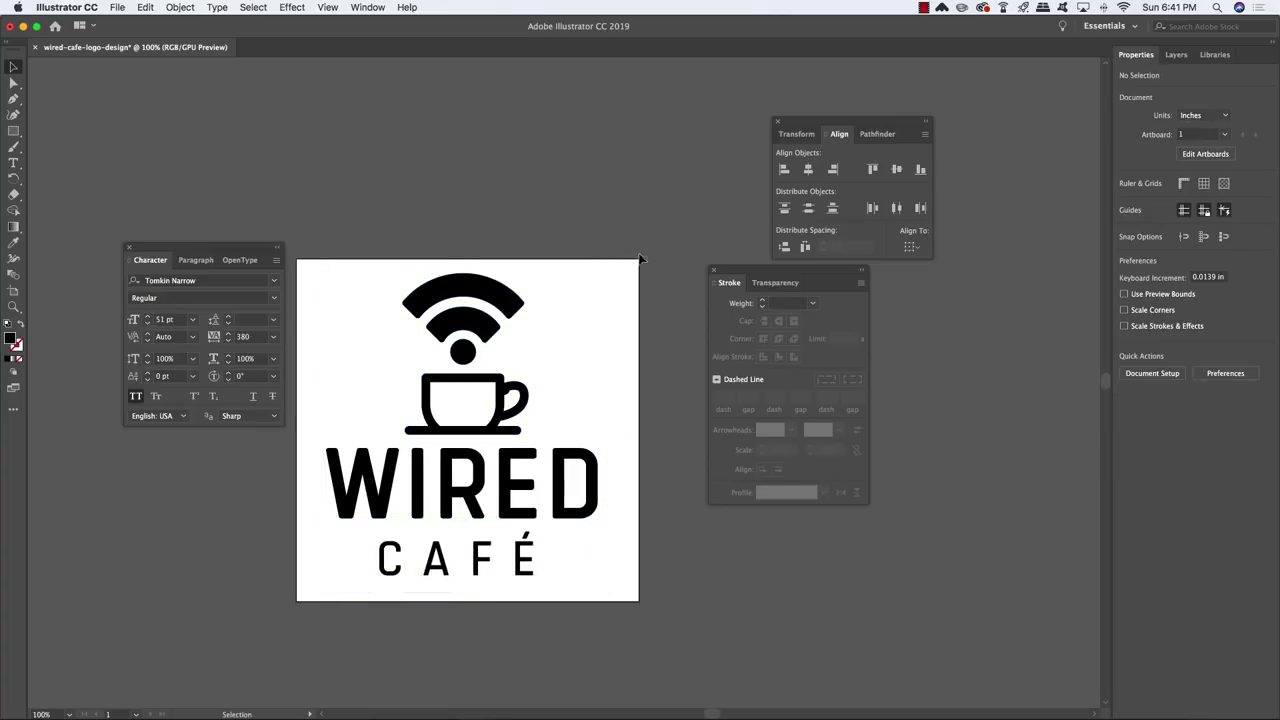
Nudge WIRED and CAFÉ down to widen the gap beneath the cup, and bring CAFÉ slightly closer to WIRED.
left_click_drag(612, 528, 303, 586)
key("Down")
key("Down")
key("Down")
key("Down")
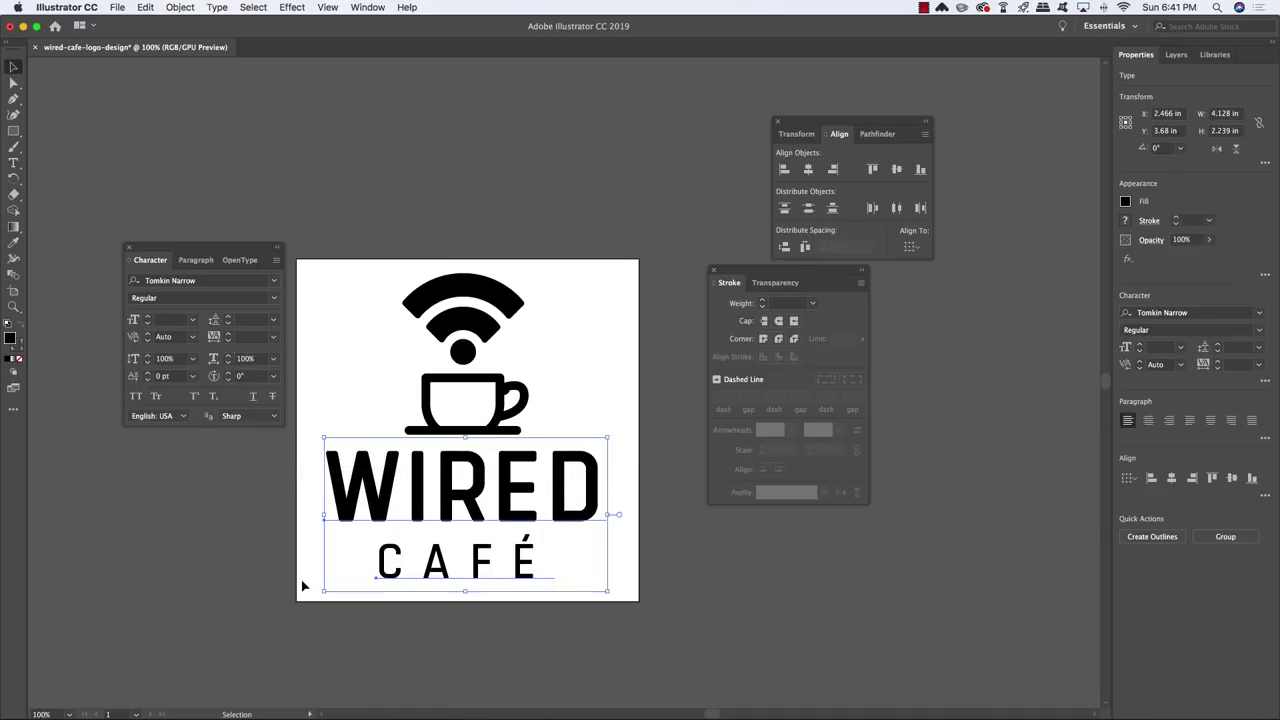
left_click(593, 660)
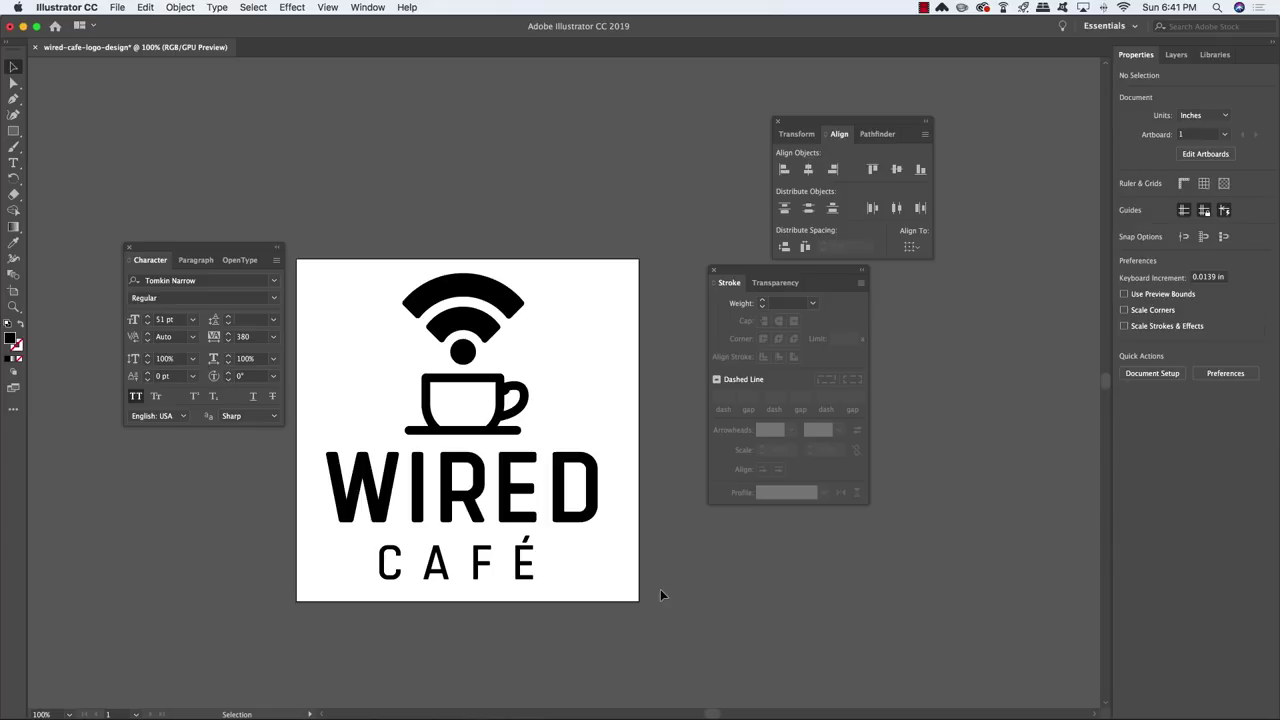
left_click(402, 568)
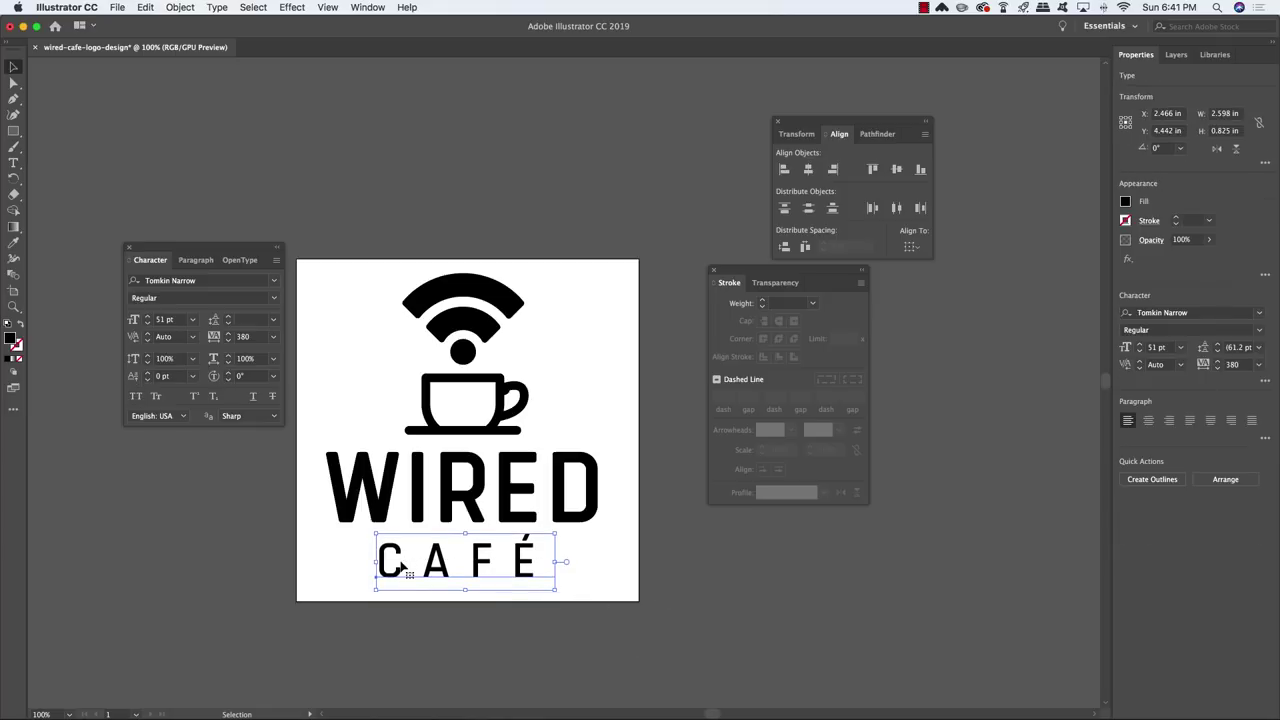
left_click(681, 604)
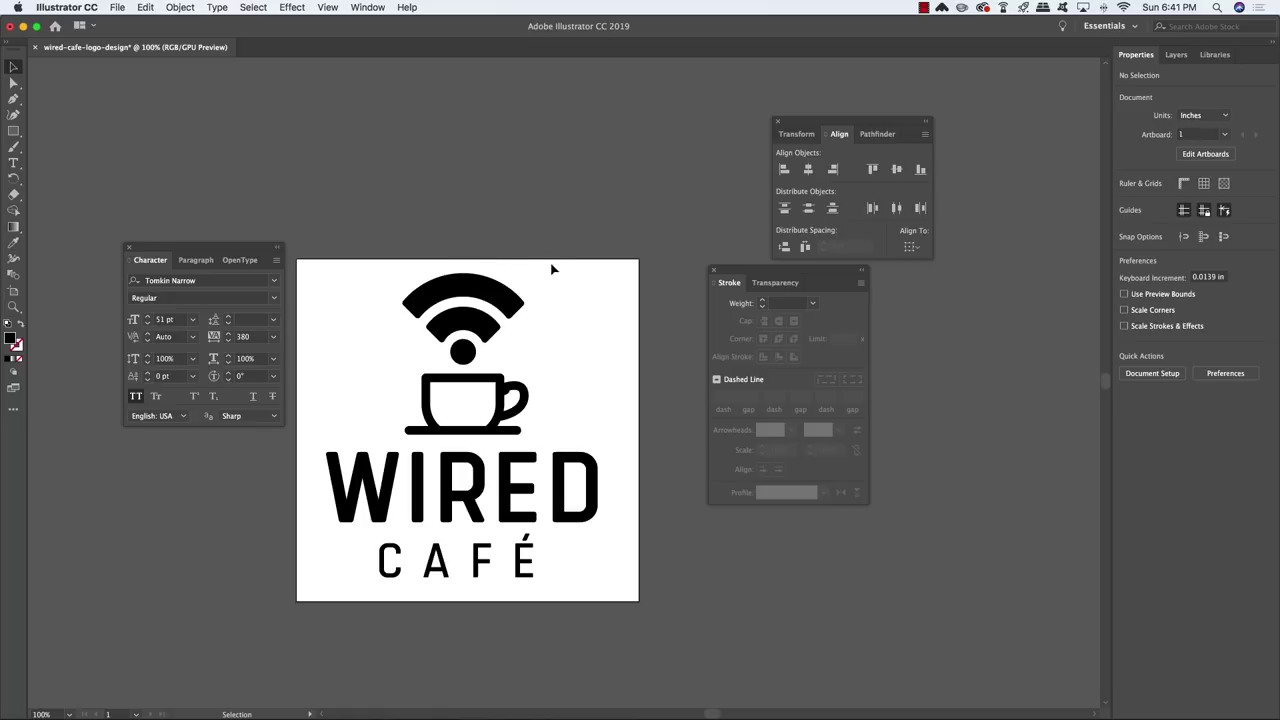
Scale the Wi-Fi and coffee cup icon down slightly about its centre.
left_click_drag(567, 262, 518, 358)
left_click_drag(530, 272, 529, 273)
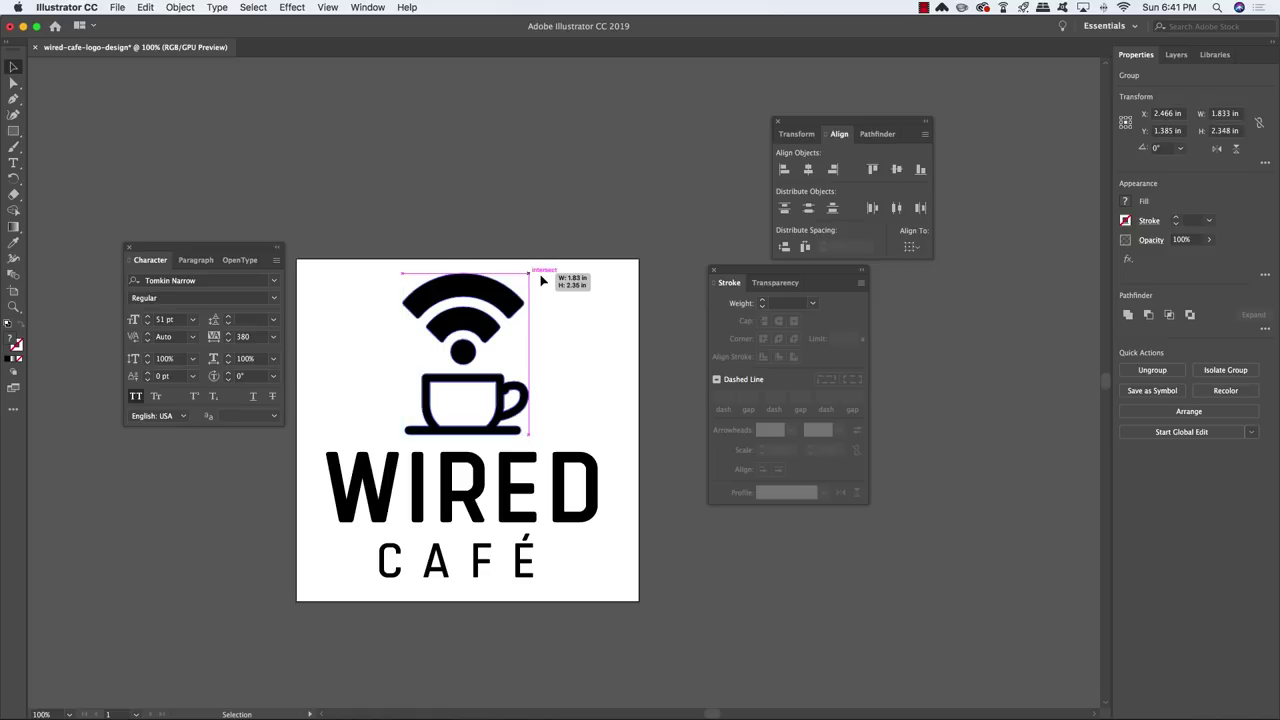
key("super+z")
left_click(611, 286)
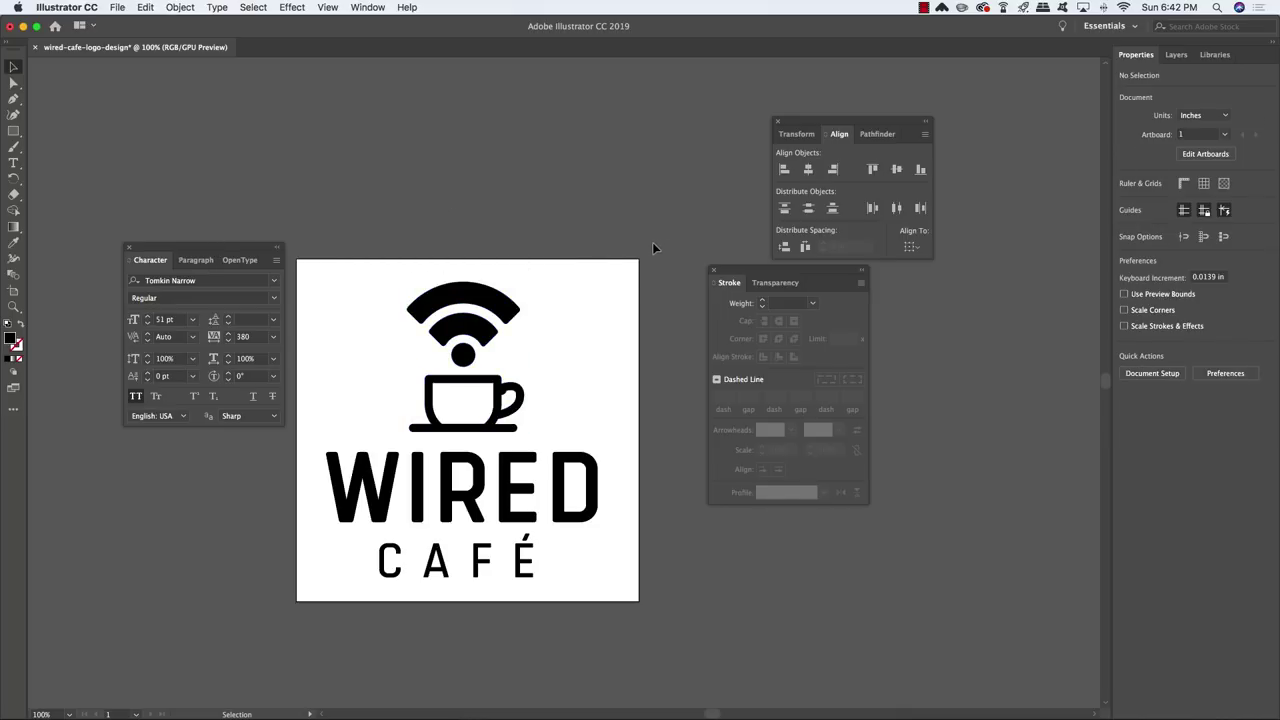
Group the icon, WIRED and CAFÉ into a single logo object, then clear the selection.
left_click_drag(651, 243, 258, 645)
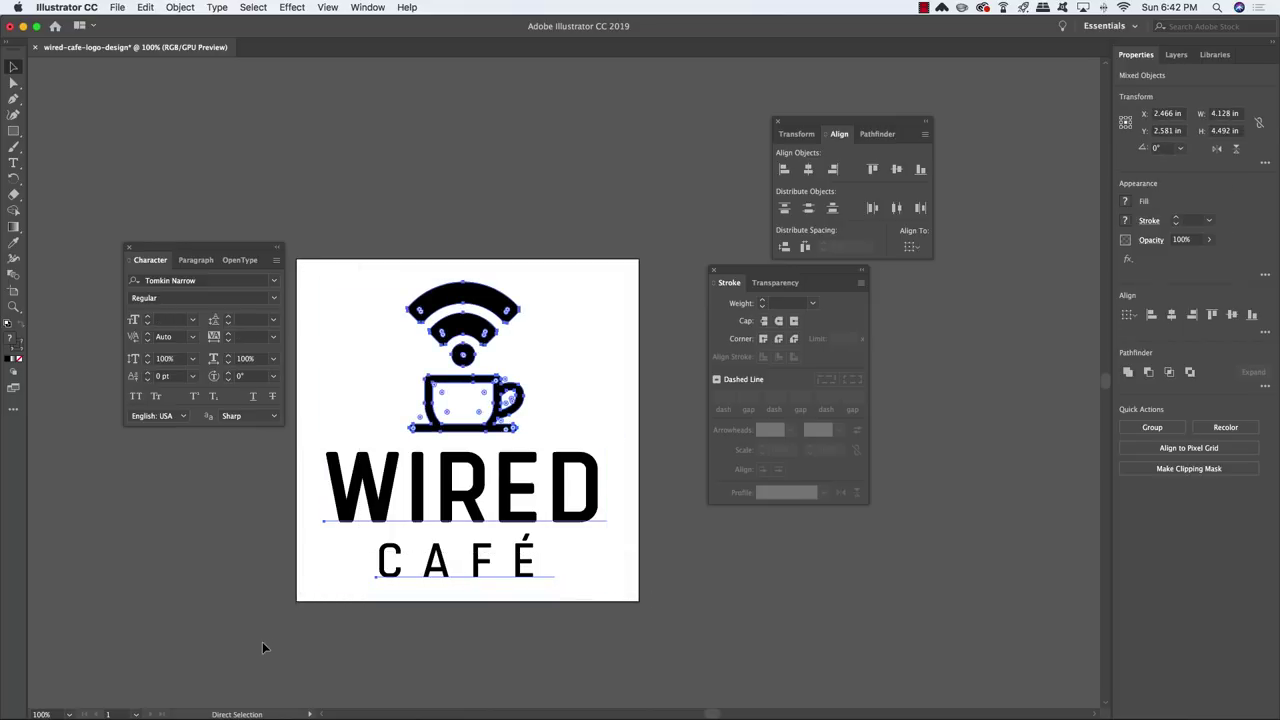
left_click(262, 641)
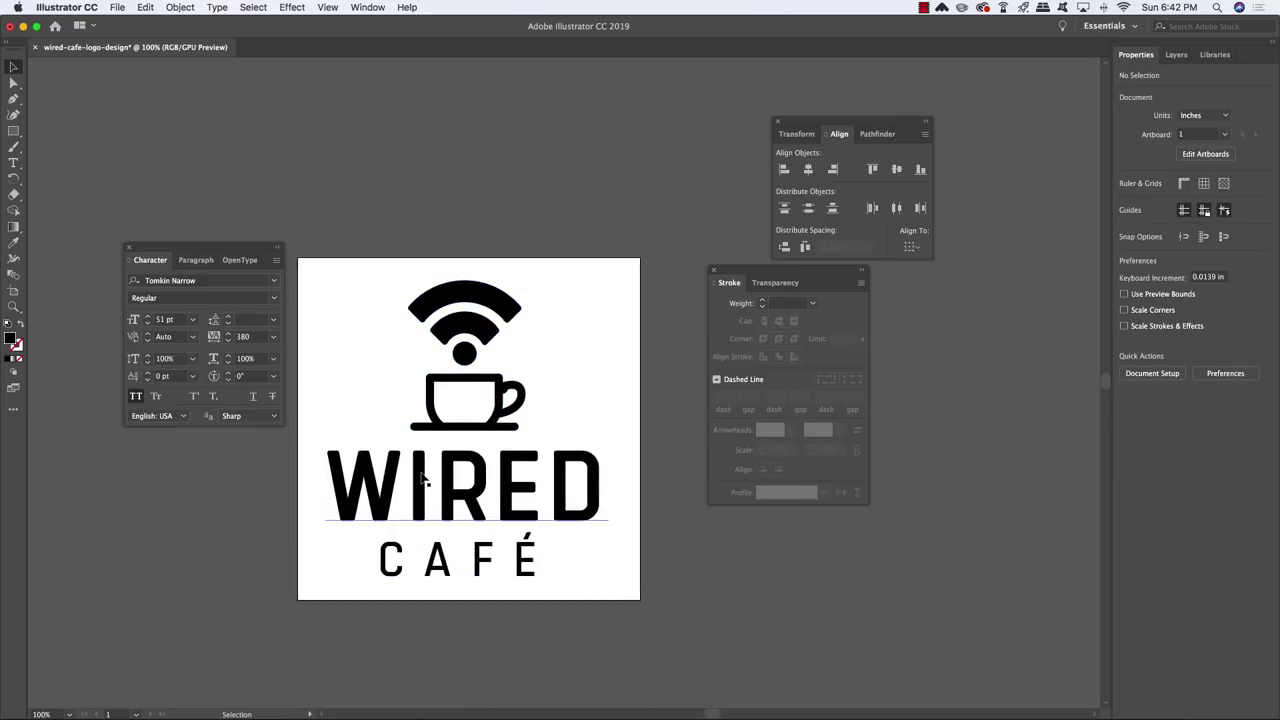
left_click_drag(426, 480, 509, 462)
key("super+z")
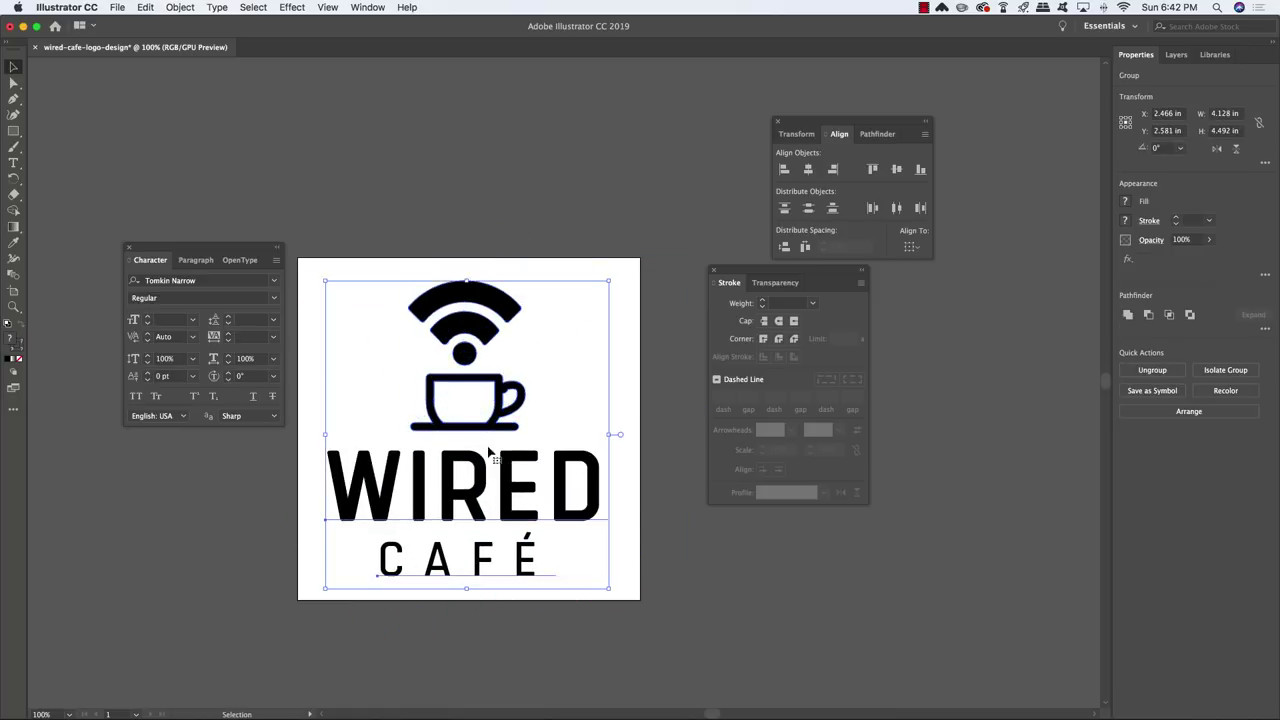
left_click(671, 614)
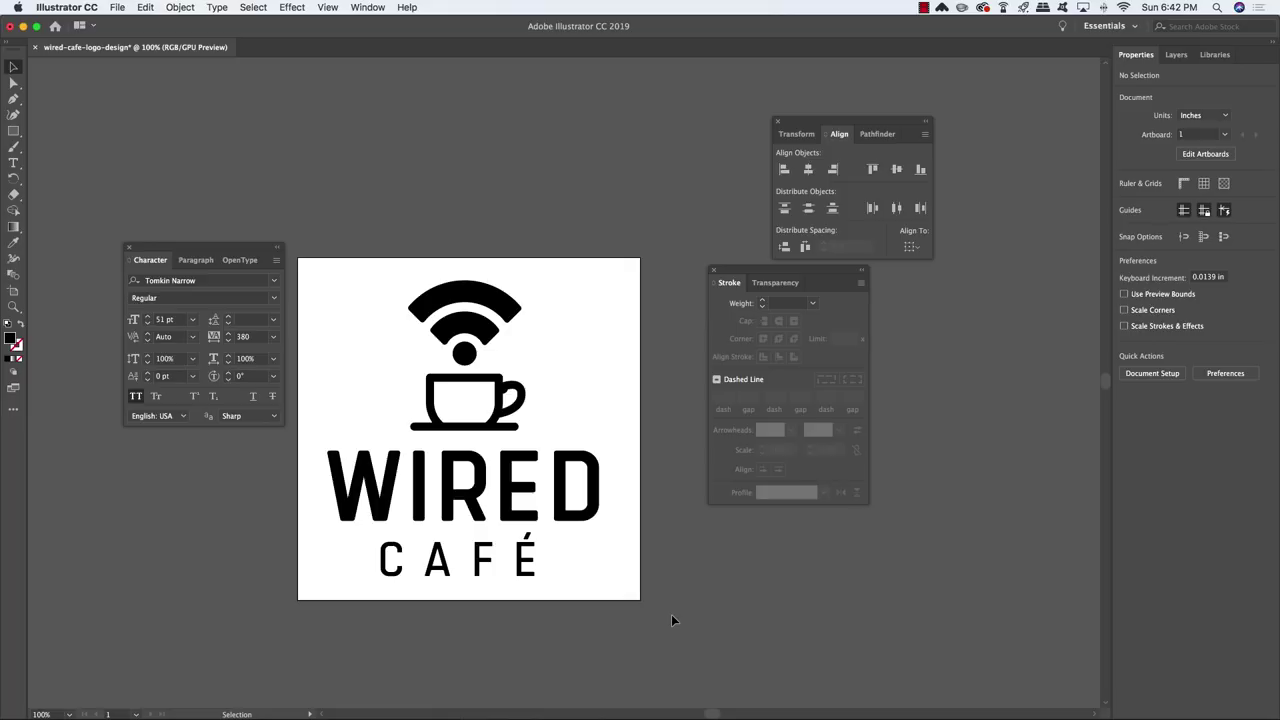
Switch to Photoshop and open Front View 05.psd from the Essential-Packaging-Branding-Mockup-Mockup-Zone folder in the tutorial's freebies.
key("a")
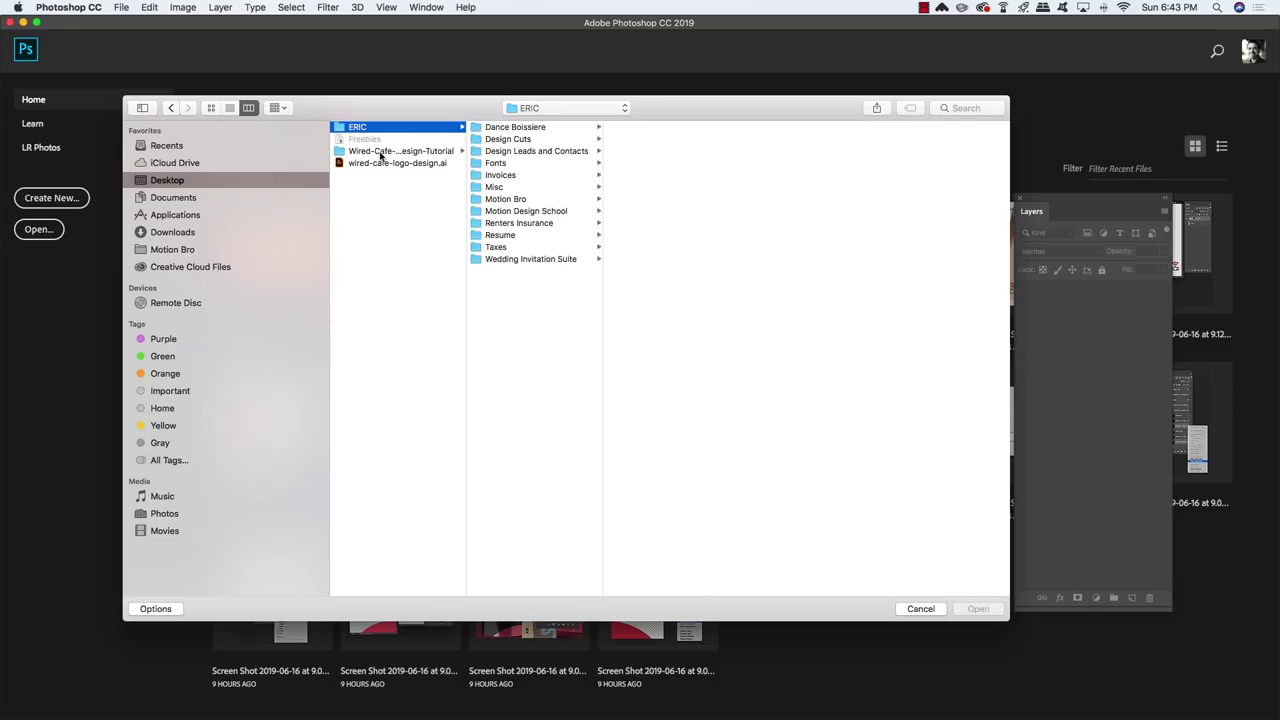
left_click(382, 152)
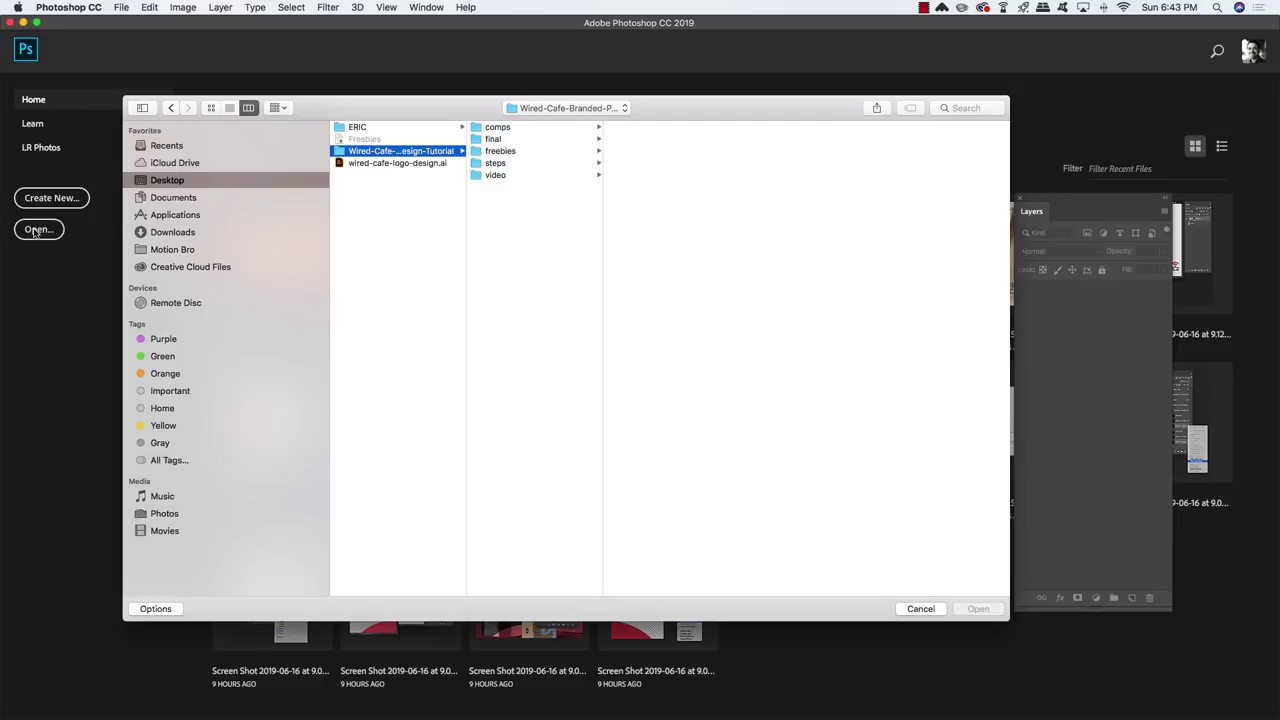
left_click(500, 152)
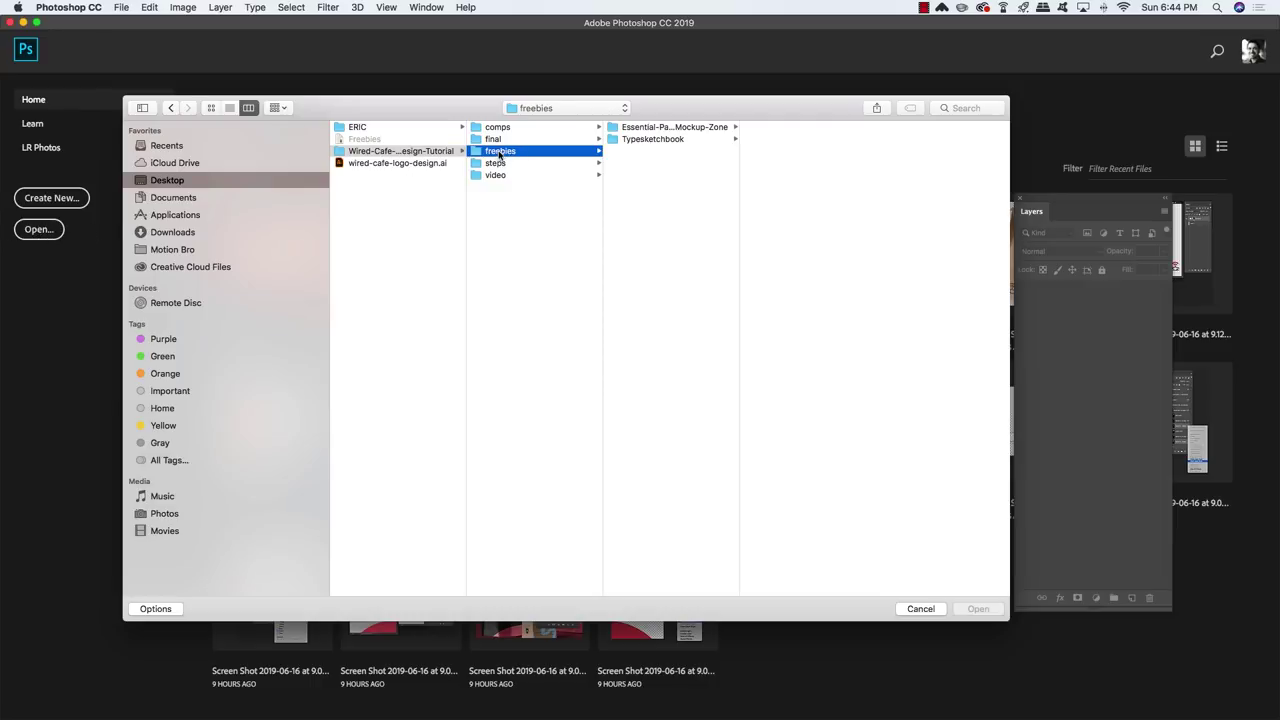
left_click(660, 130)
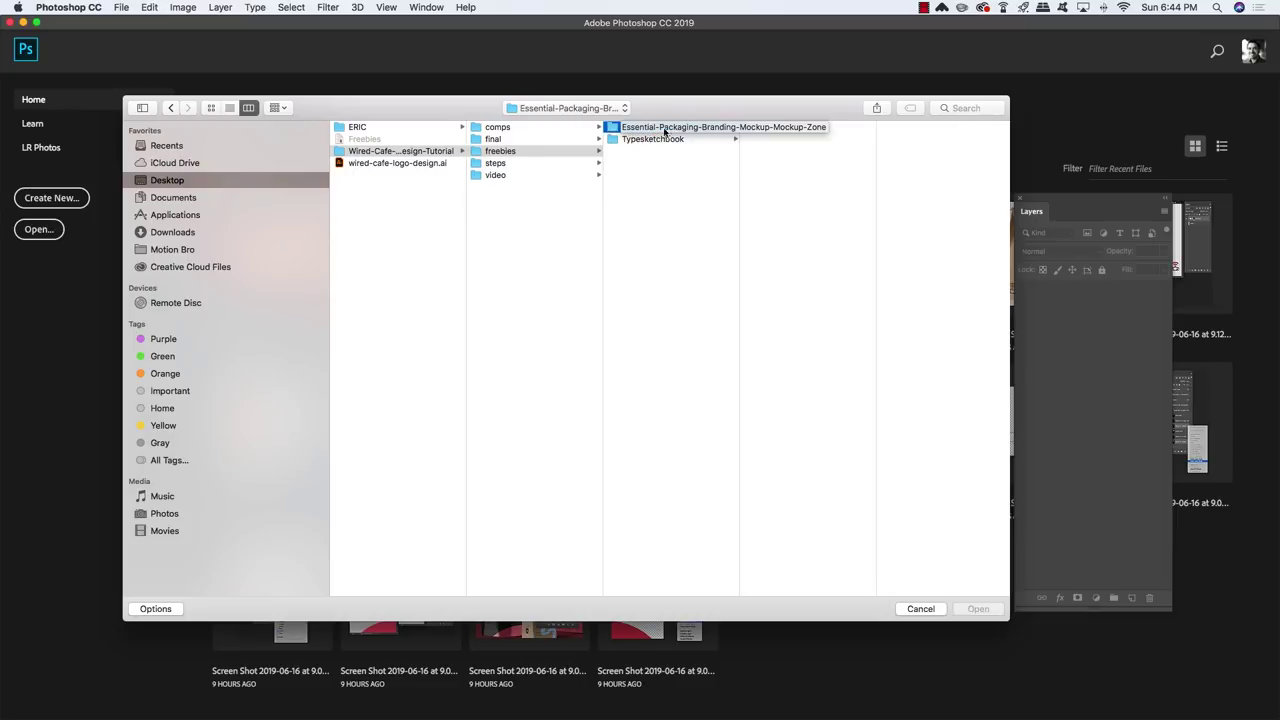
left_click(781, 130)
left_click(781, 129)
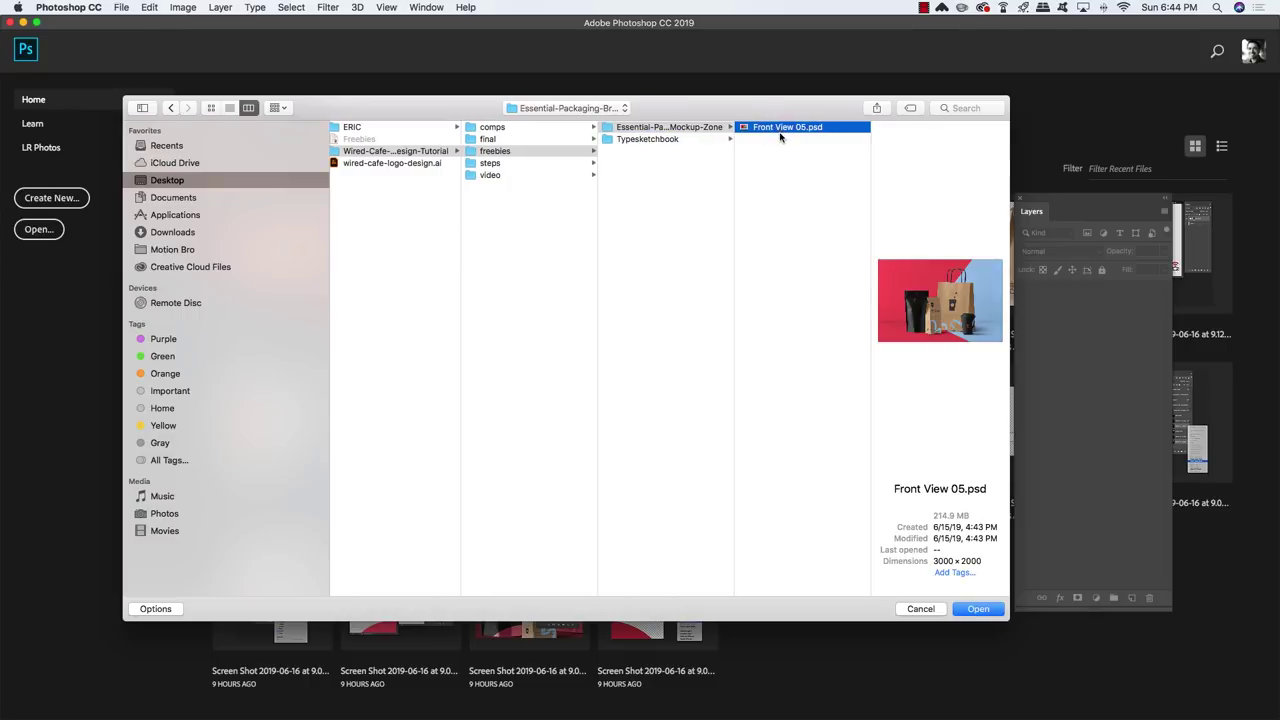
left_click(979, 610)
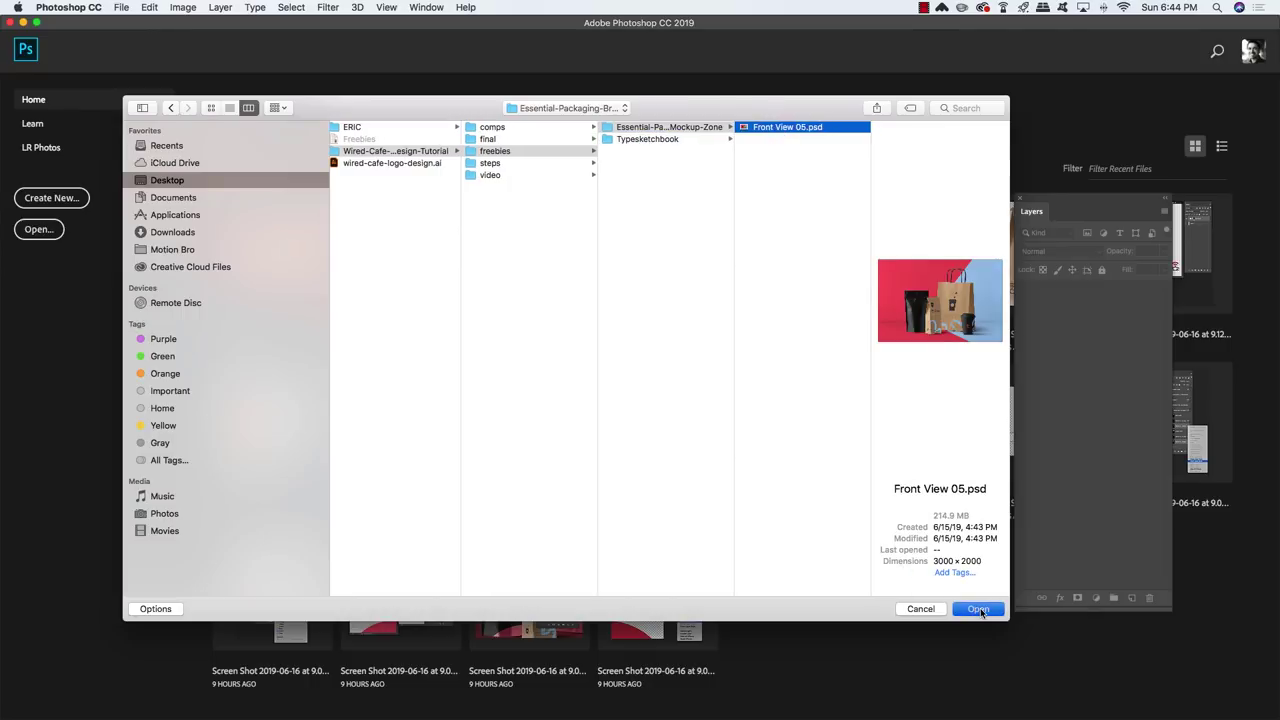
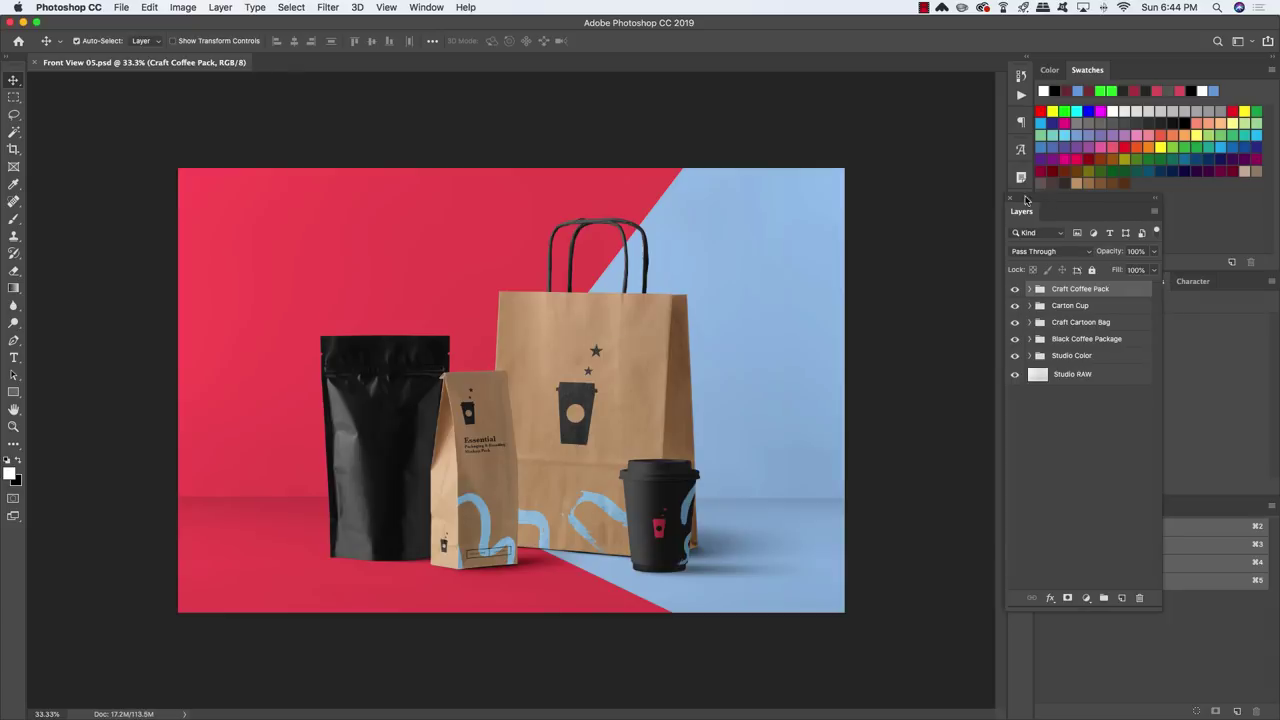
Shorten the Layers panel beside the mockup and hide the Craft Coffee Pack, Carton Cup, Craft Cartoon Bag and Black Coffee Package groups.
left_click_drag(1025, 200, 741, 185)
left_click_drag(873, 592, 873, 452)
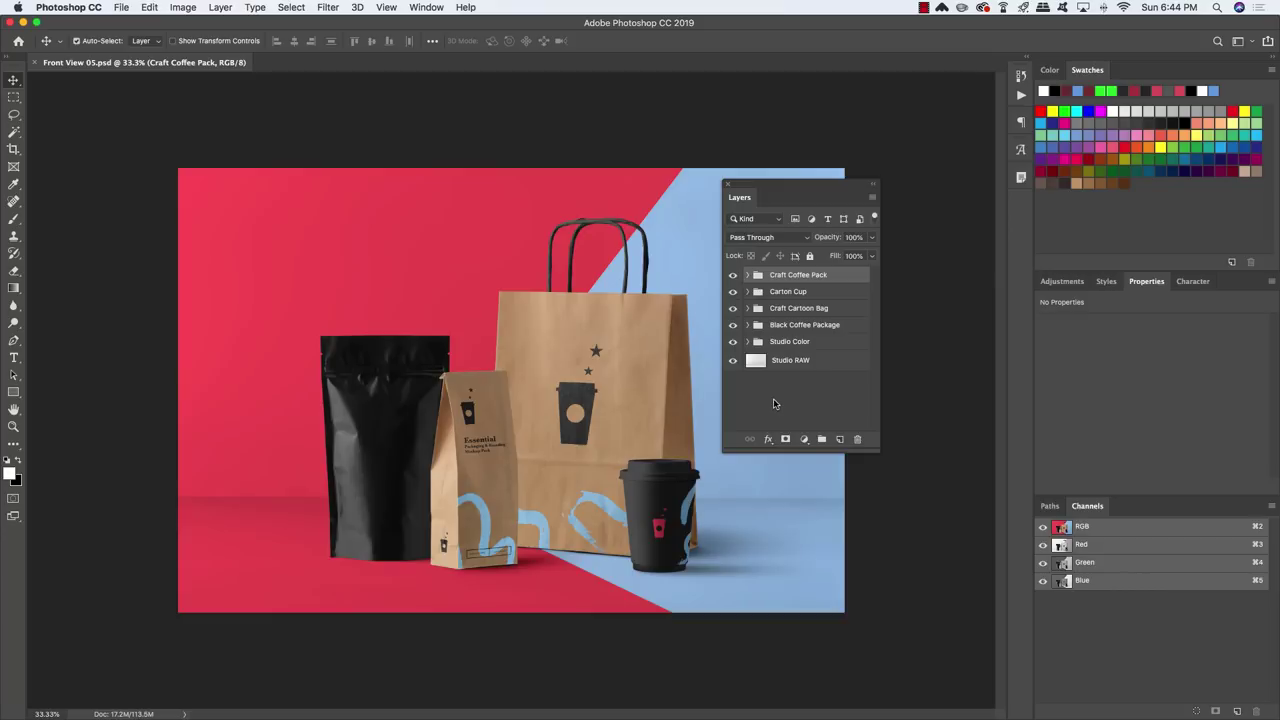
left_click(733, 342)
left_click(733, 342)
left_click(733, 325)
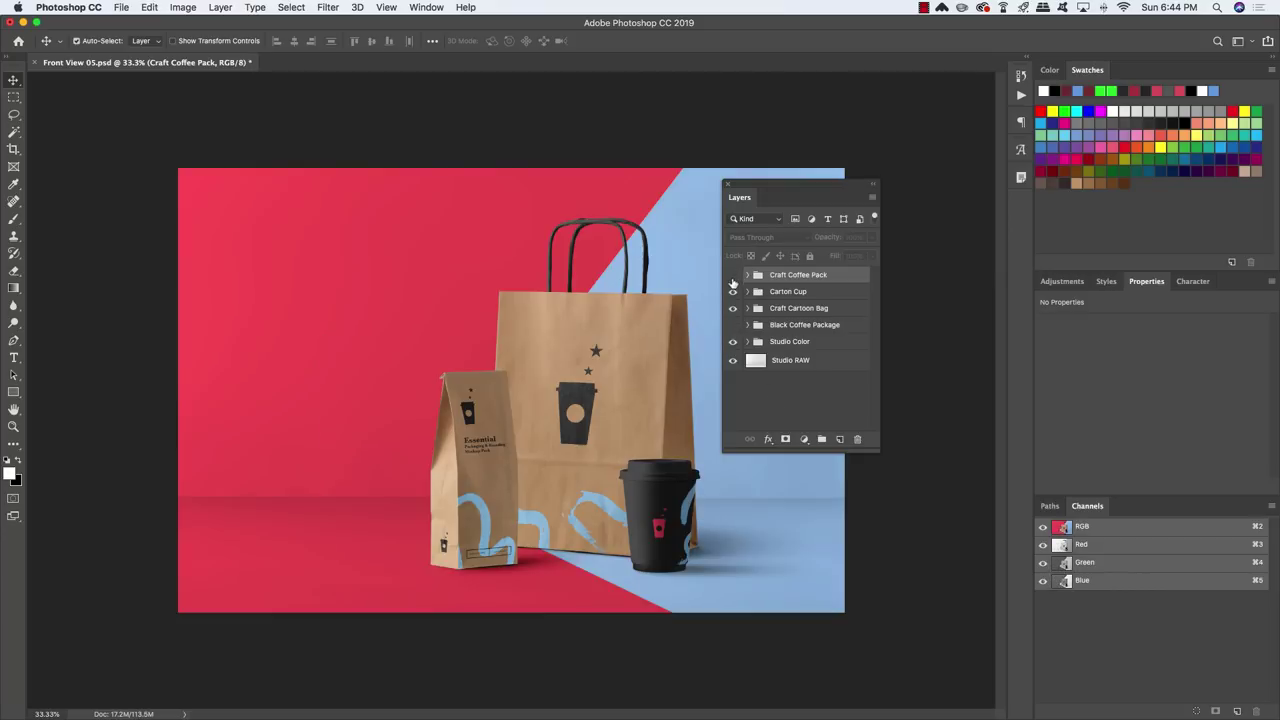
left_click(733, 276)
left_click(733, 291)
left_click(733, 309)
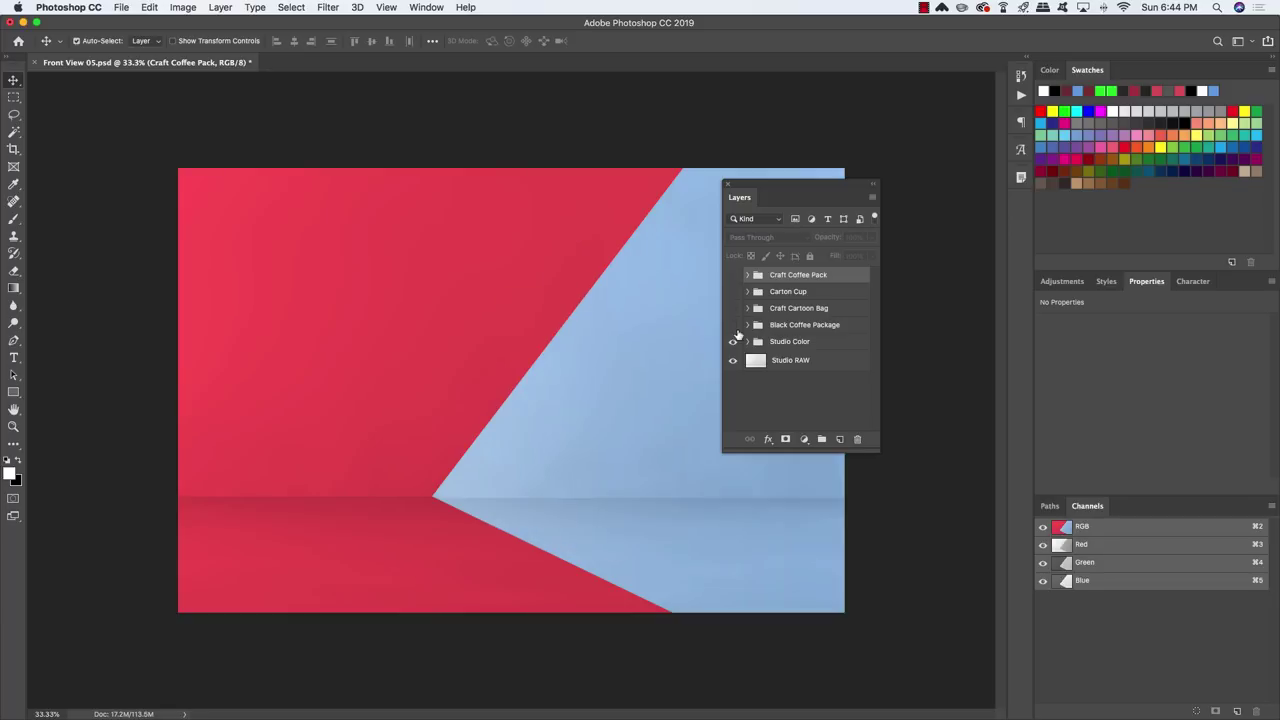
Hide the Studio Color group and select the Studio RAW layer.
left_click(788, 343)
left_click(733, 342)
left_click(760, 363)
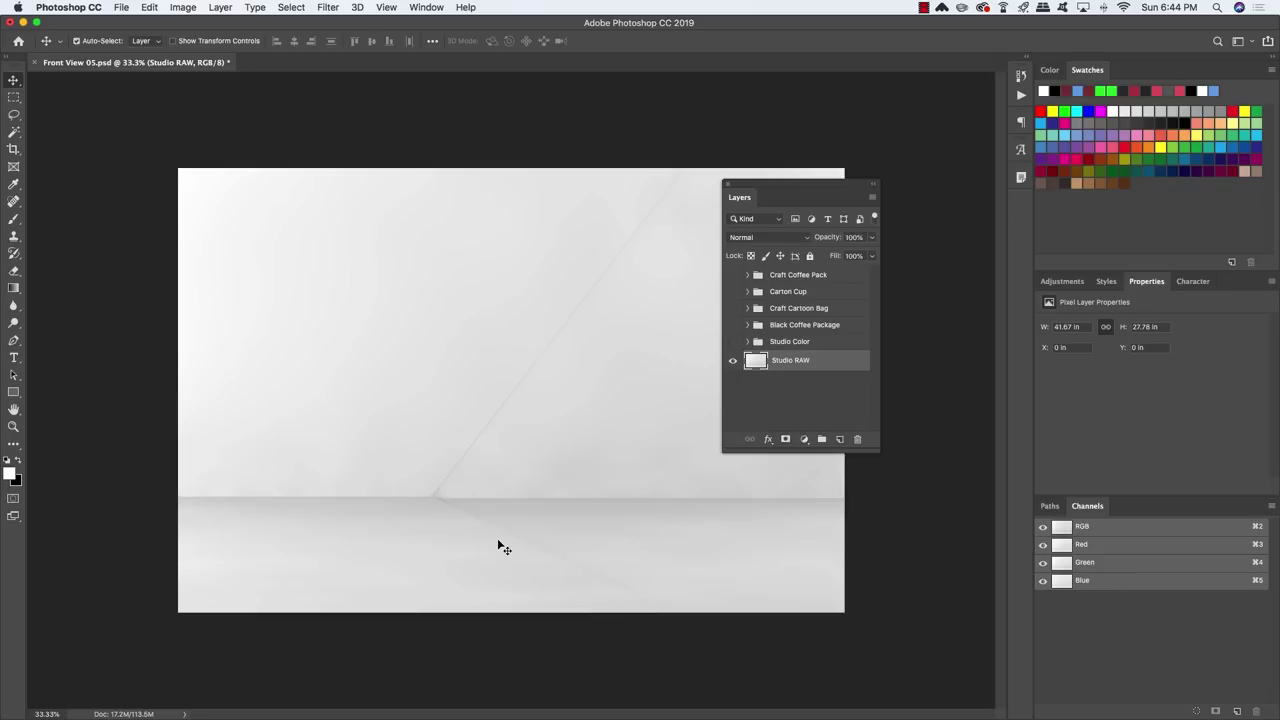
Copy the full-height part of the studio backdrop left of the diagonal crease to a new layer and stretch it across the canvas width.
key("m")
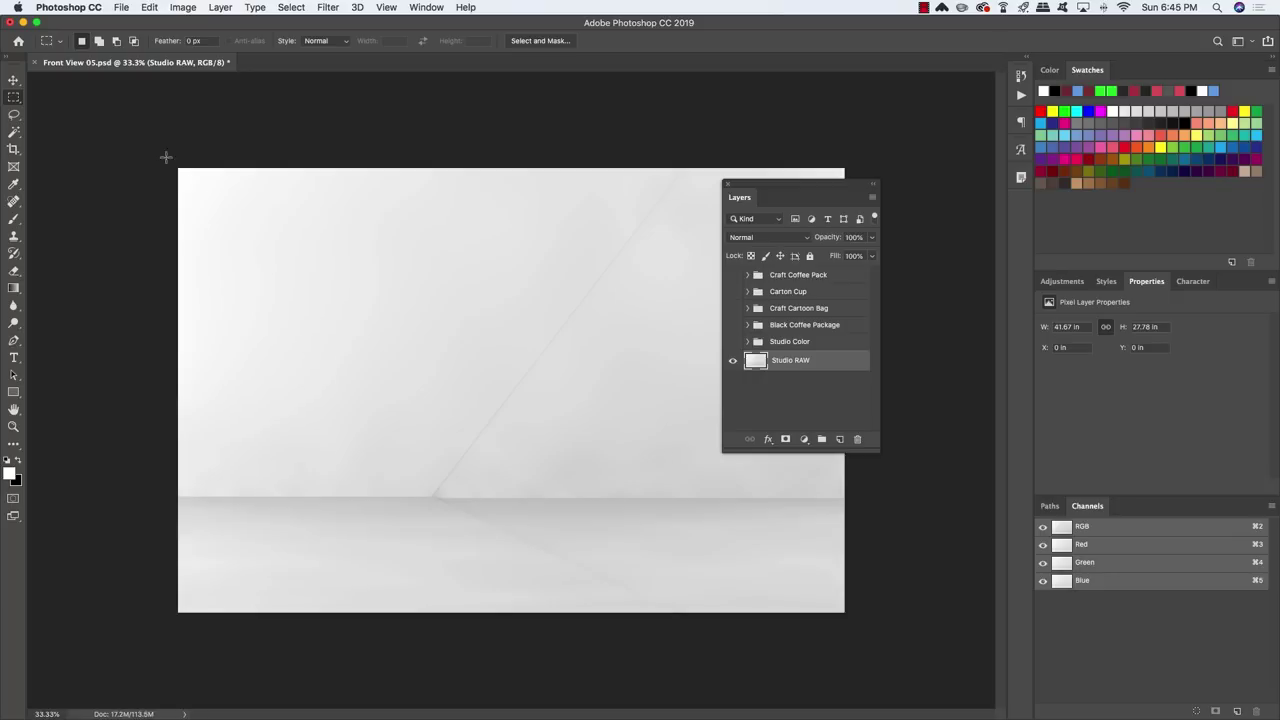
left_click_drag(149, 140, 426, 648)
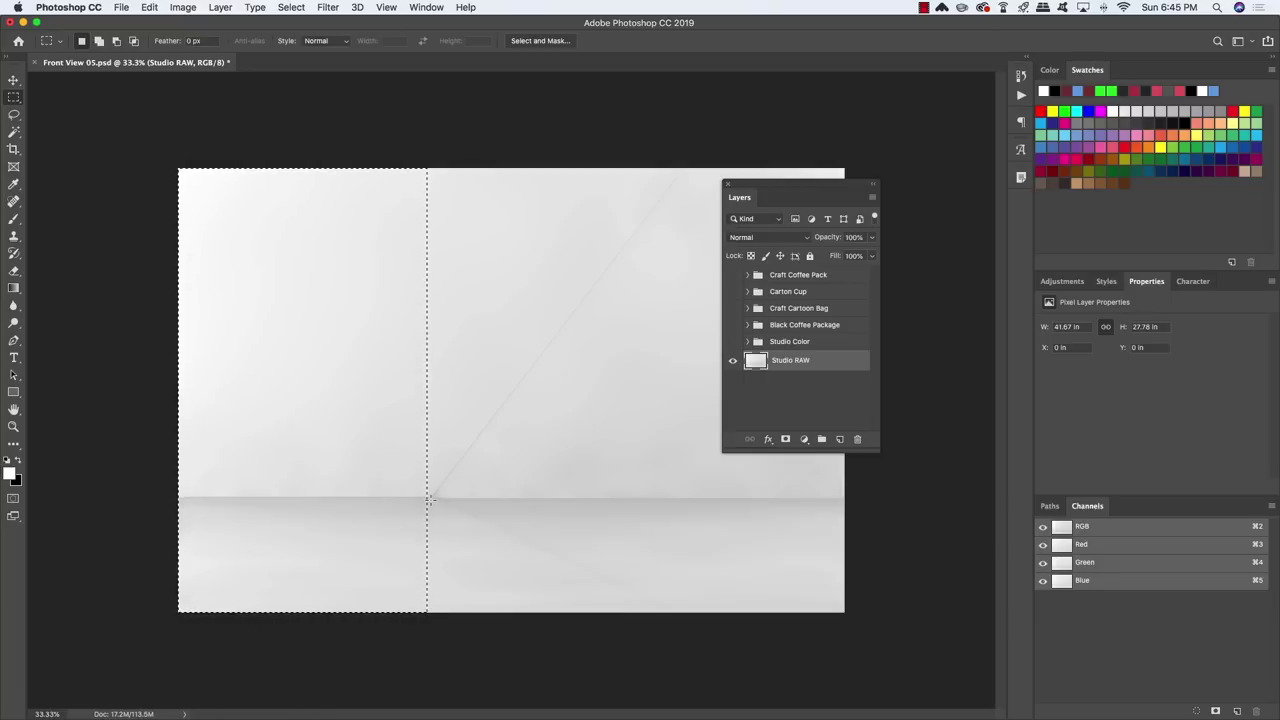
key("super+j")
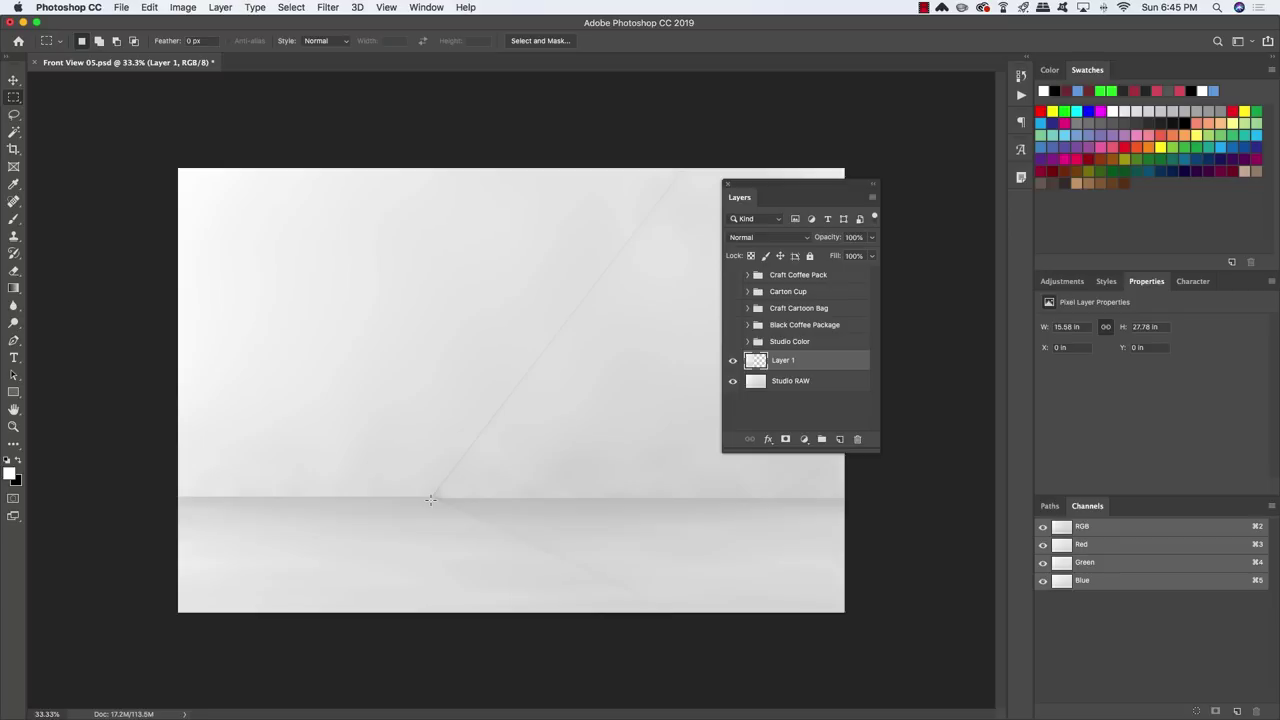
key("v")
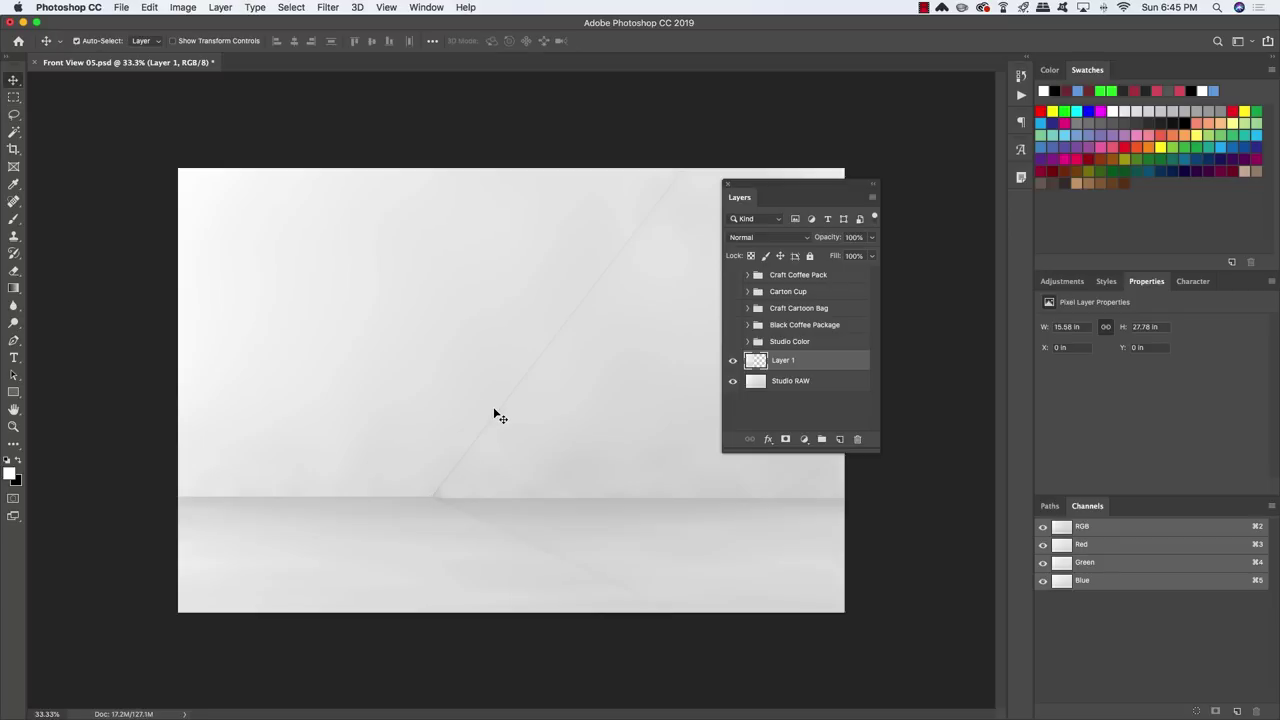
key("super+t")
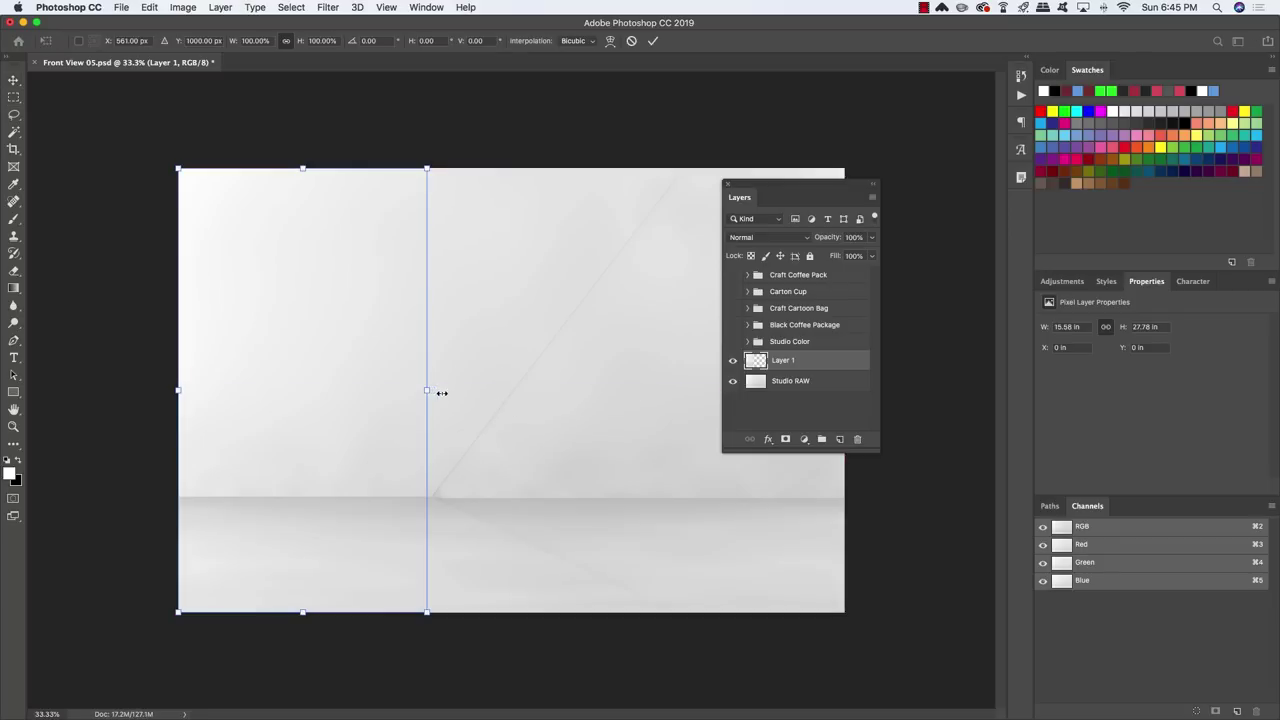
left_click_drag(441, 393, 846, 463)
key("Return")
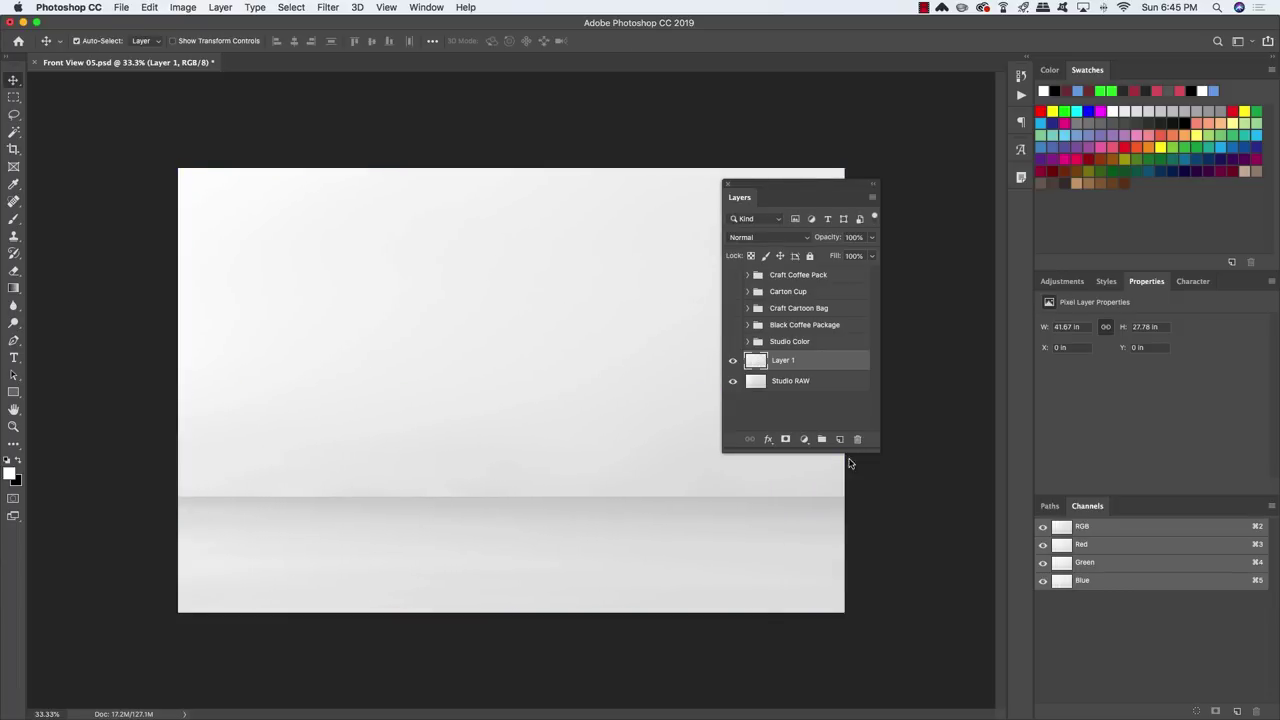
Group Layer 1 with the Studio RAW layer, name the group Studio RAW, and select it.
double_click(789, 381)
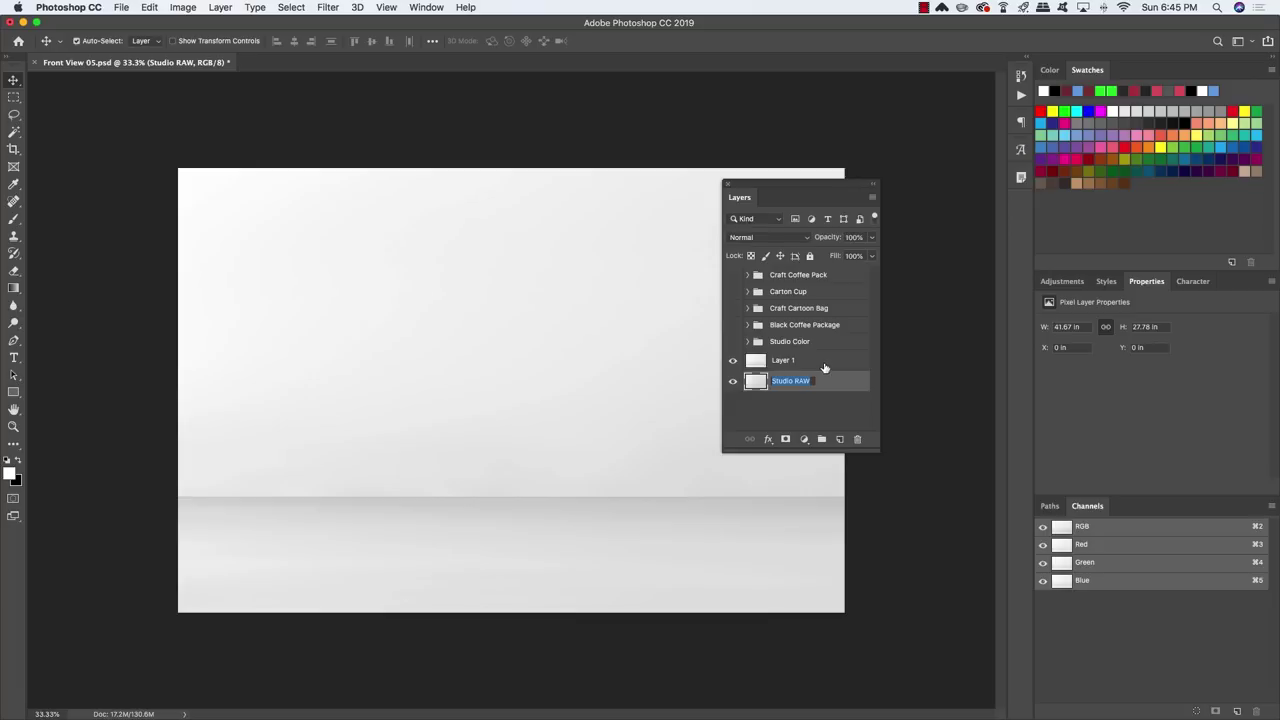
left_click(824, 366, "shift")
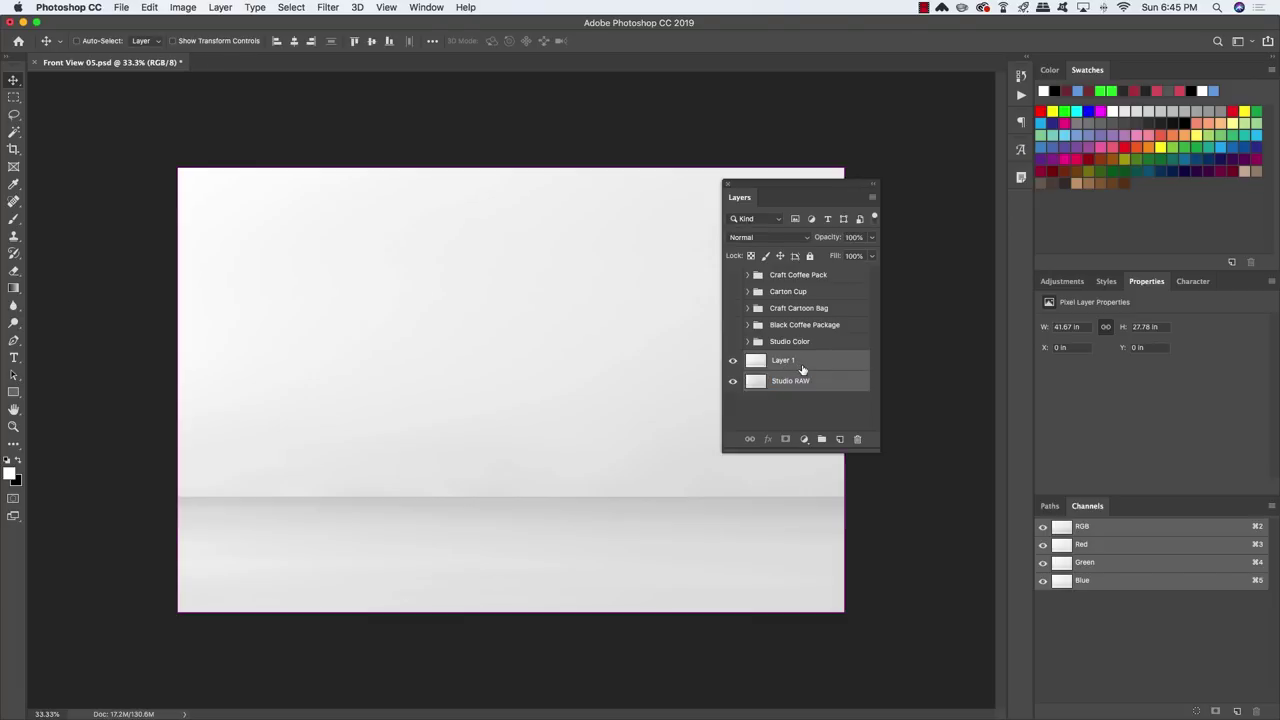
key("super+g")
double_click(780, 359)
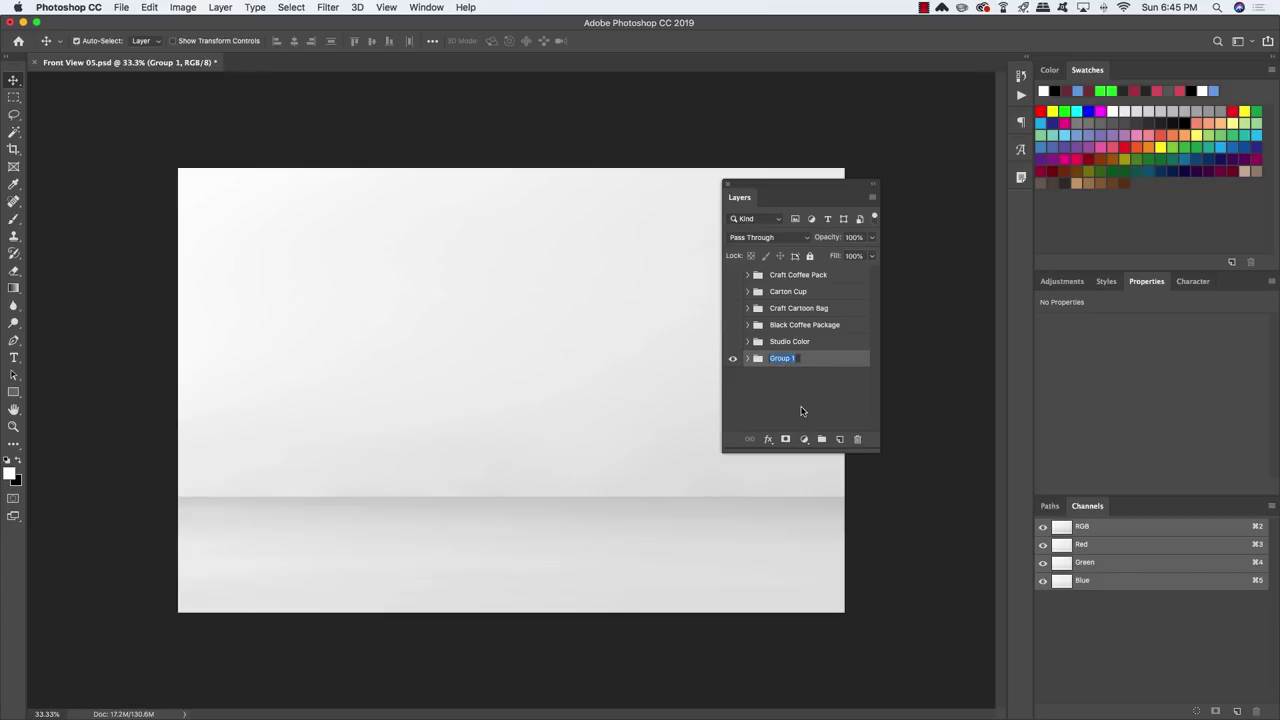
type("Studio RAW")
left_click(815, 392)
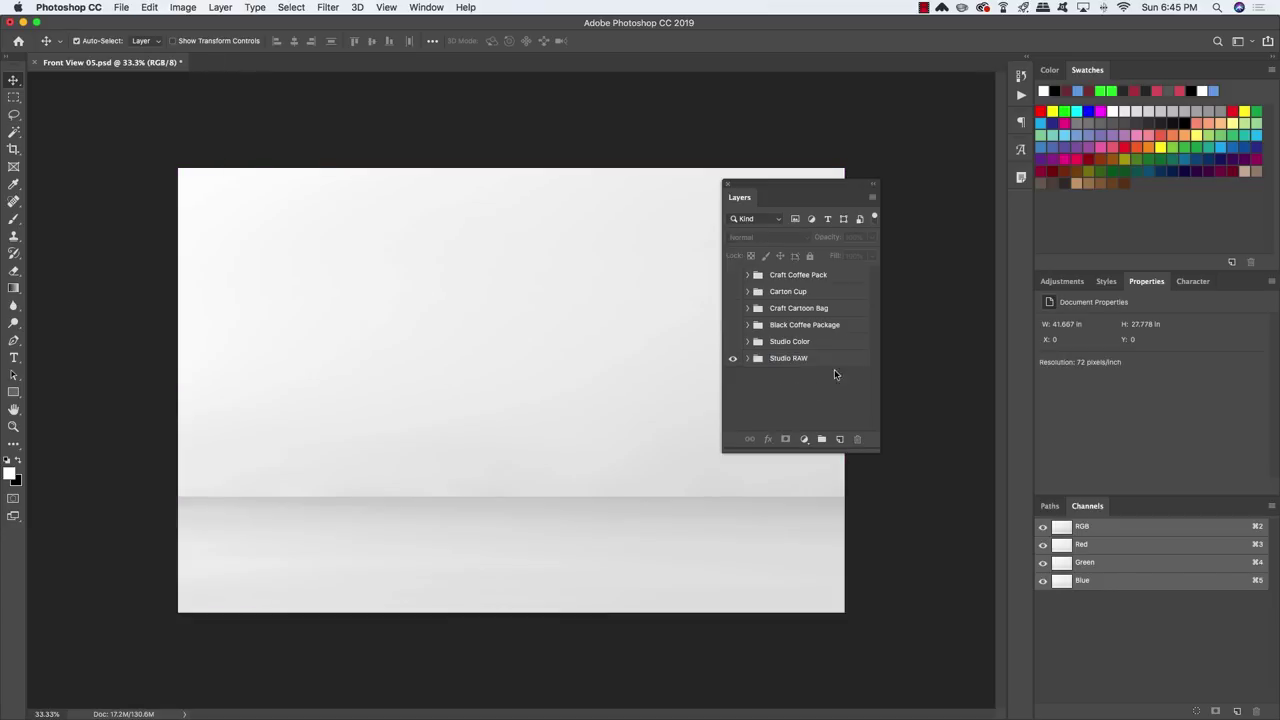
left_click(806, 360)
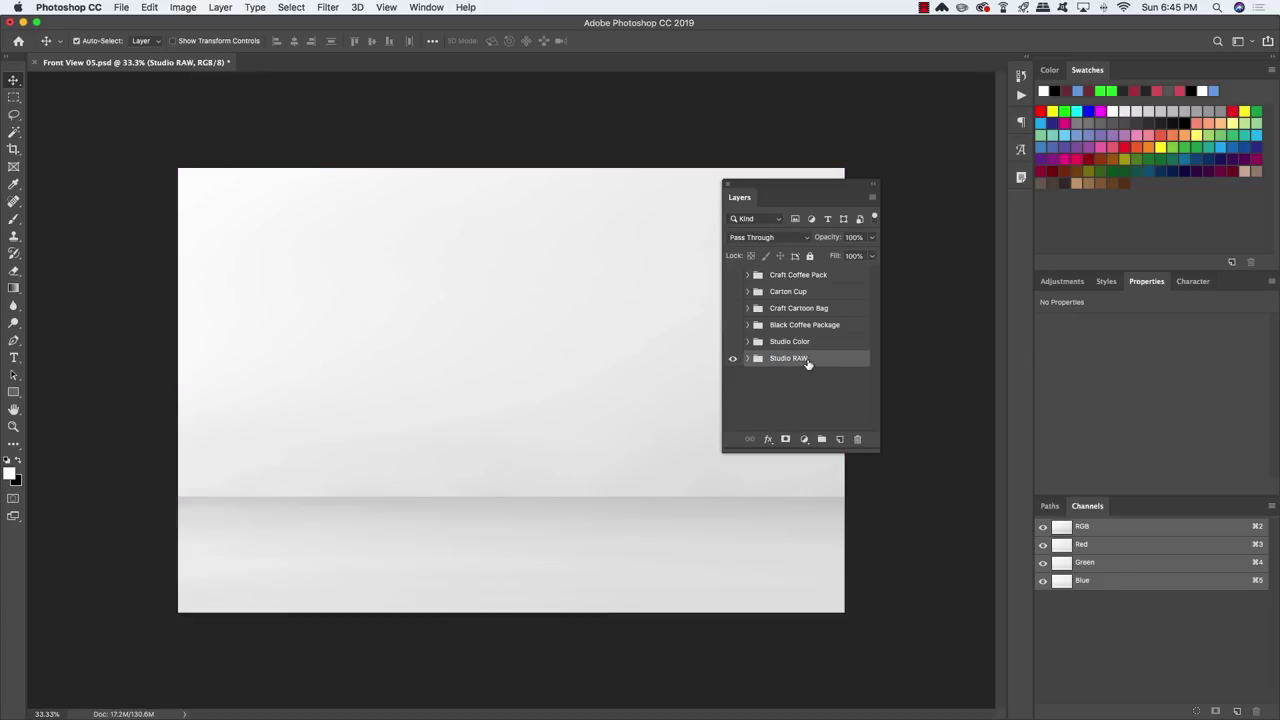
Show and expand the Studio Color group, then hide its Shape 1 and Rectangle 1 layers.
left_click(732, 342)
left_click(752, 342)
left_click(747, 342)
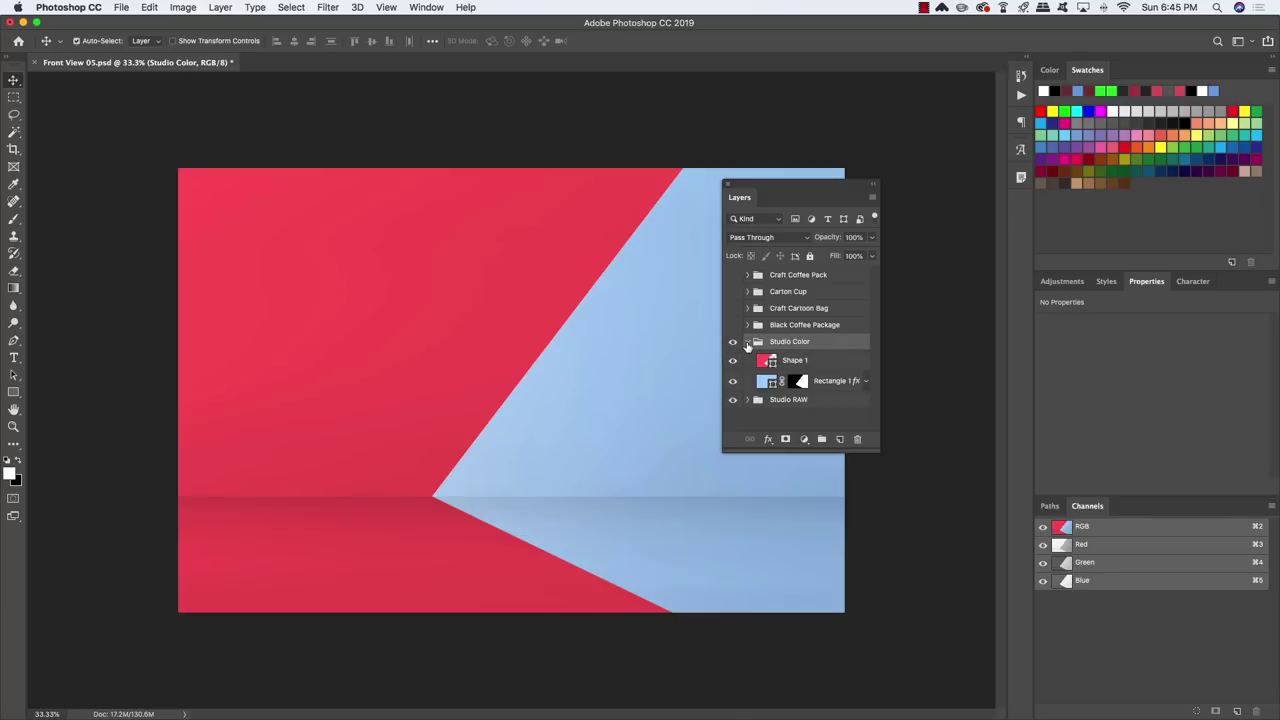
left_click(752, 361)
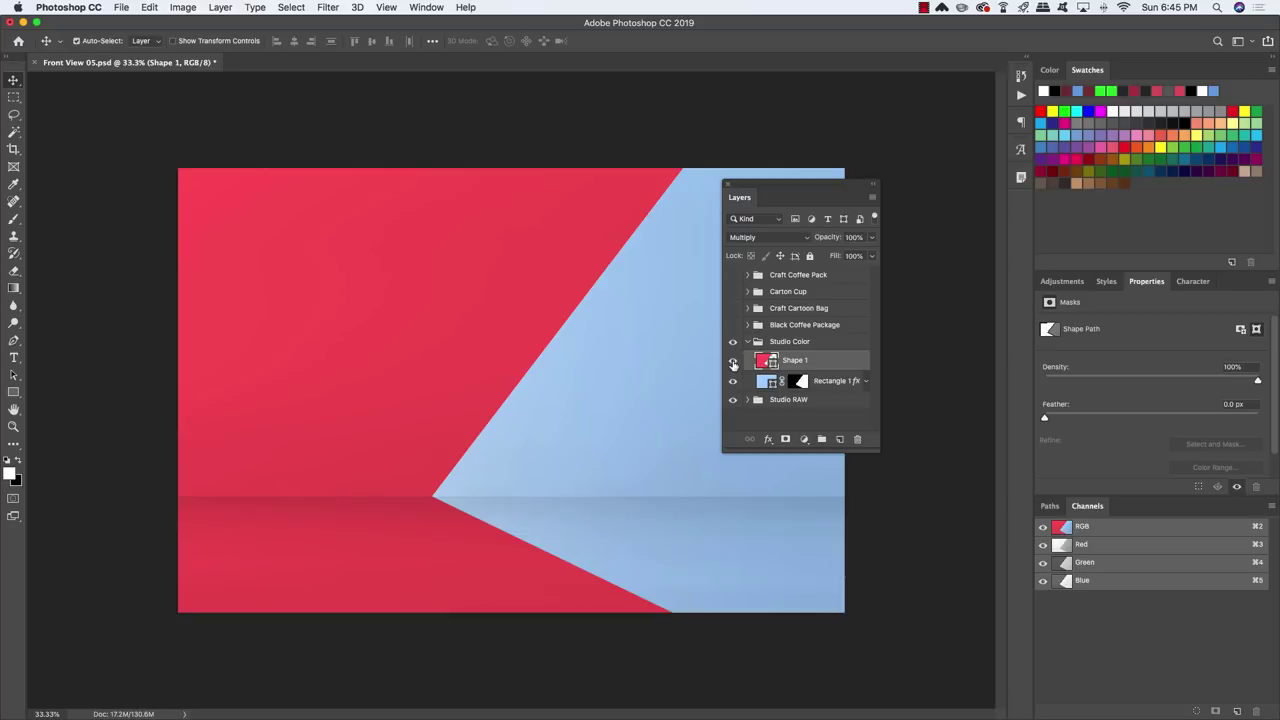
left_click(732, 361)
left_click(732, 381)
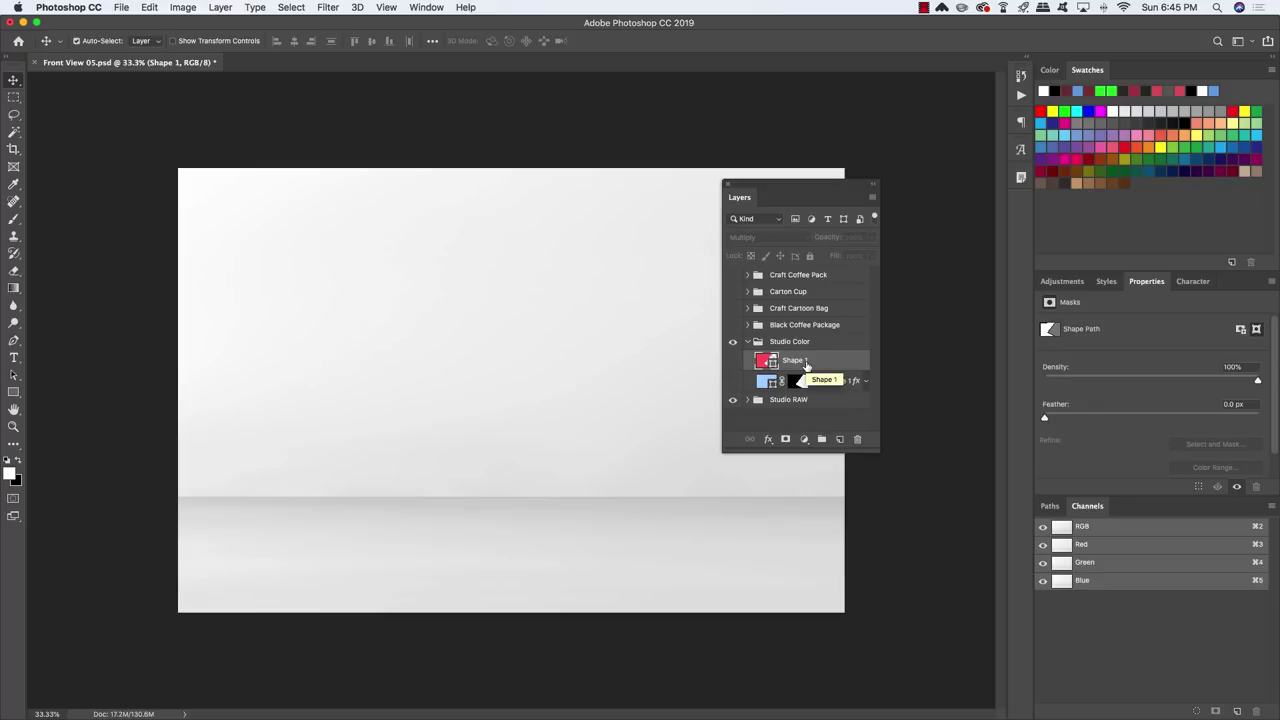
Add a Solid Color fill layer in 9b7f65 above Shape 1 and set its blend mode to Multiply.
left_click(804, 440)
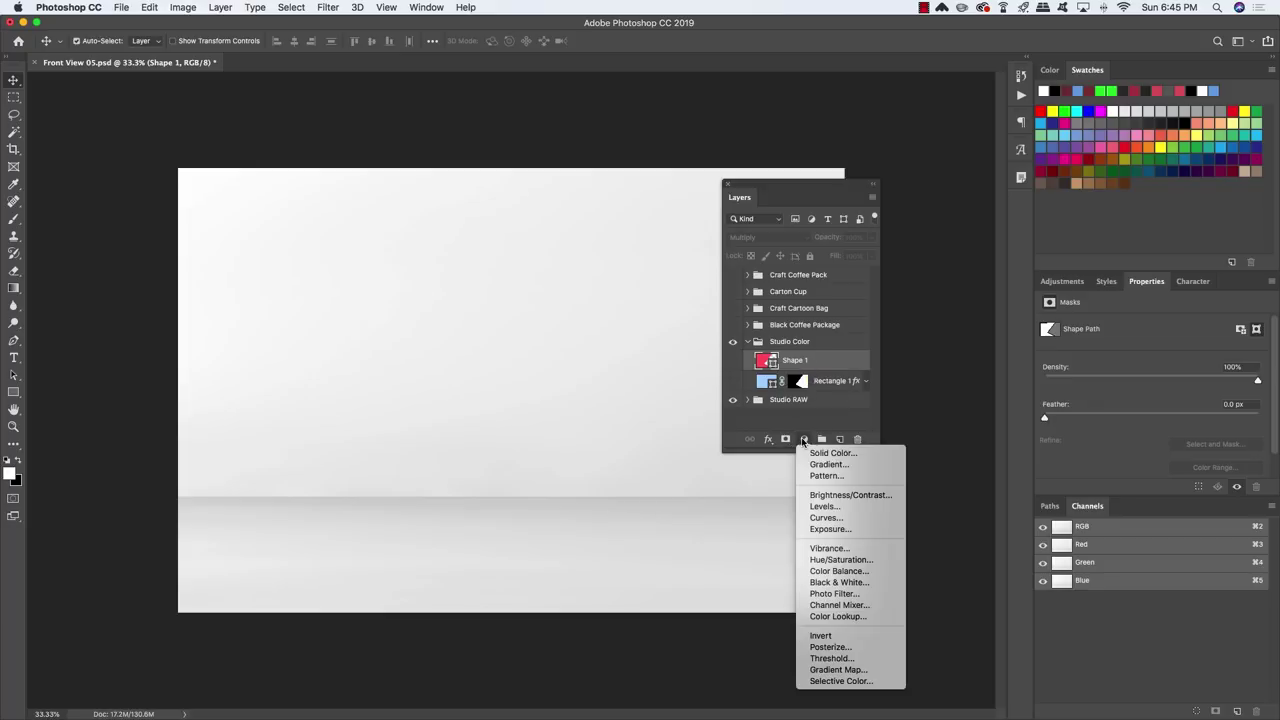
left_click(821, 453)
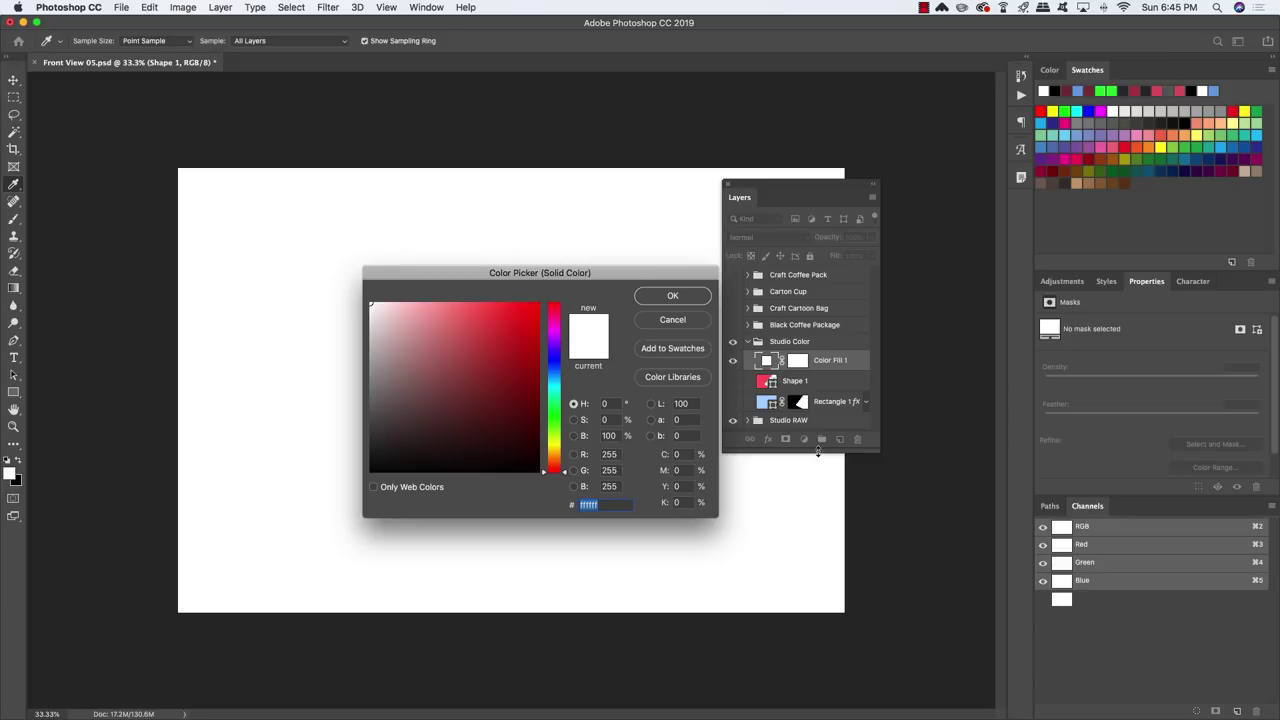
type("9")
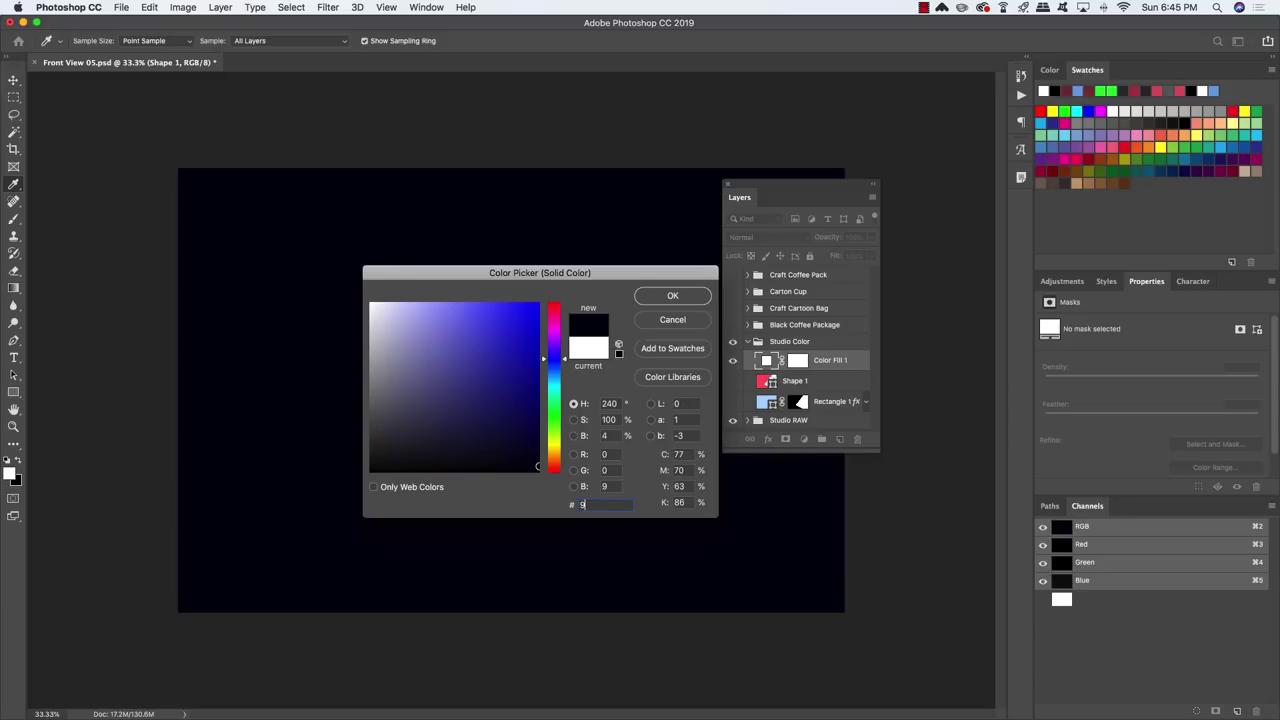
type("b7f65")
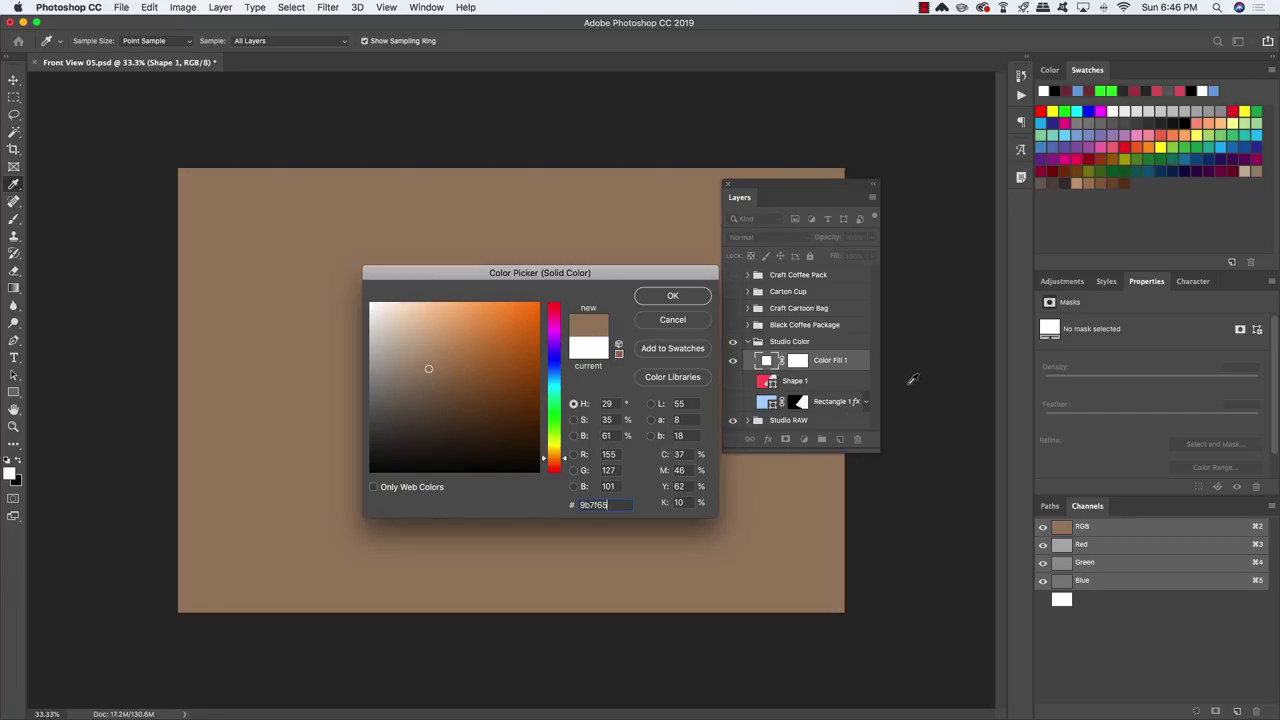
left_click(690, 302)
left_click(743, 238)
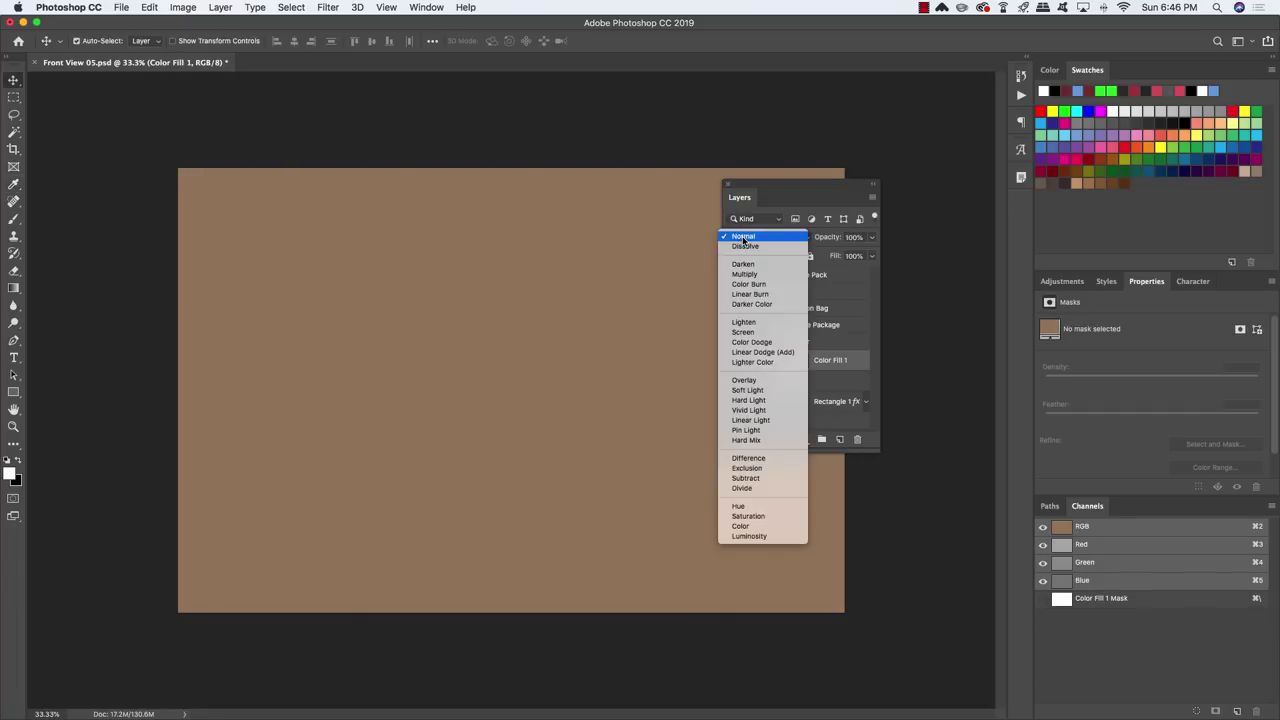
left_click(744, 274)
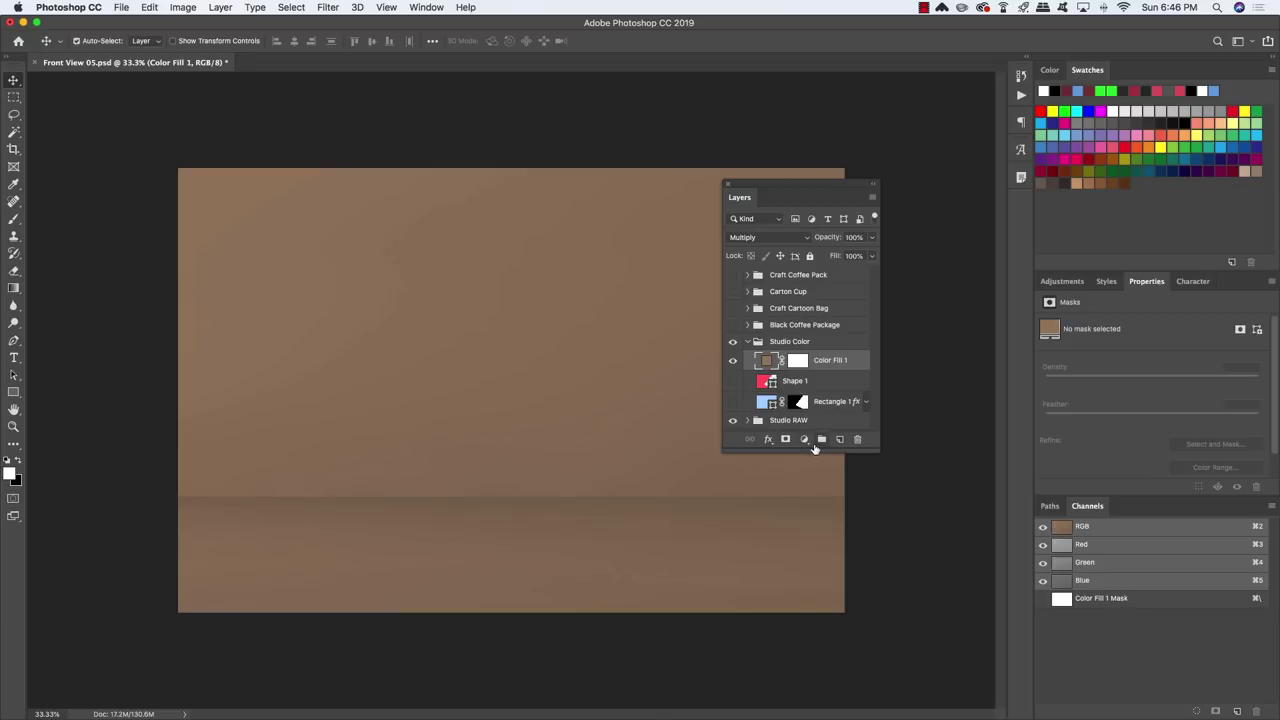
Add a Hue/Saturation adjustment above the brown fill with Saturation set to -100.
left_click(804, 440)
left_click(841, 561)
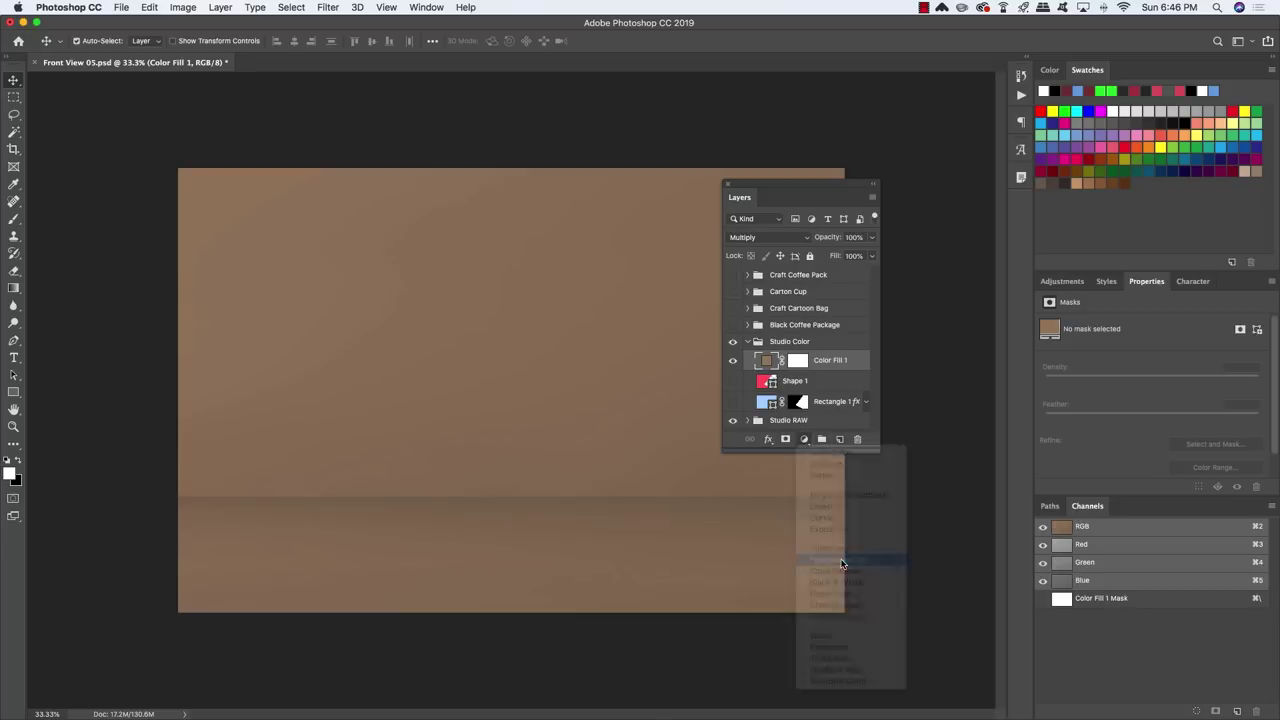
left_click_drag(1151, 402, 1035, 403)
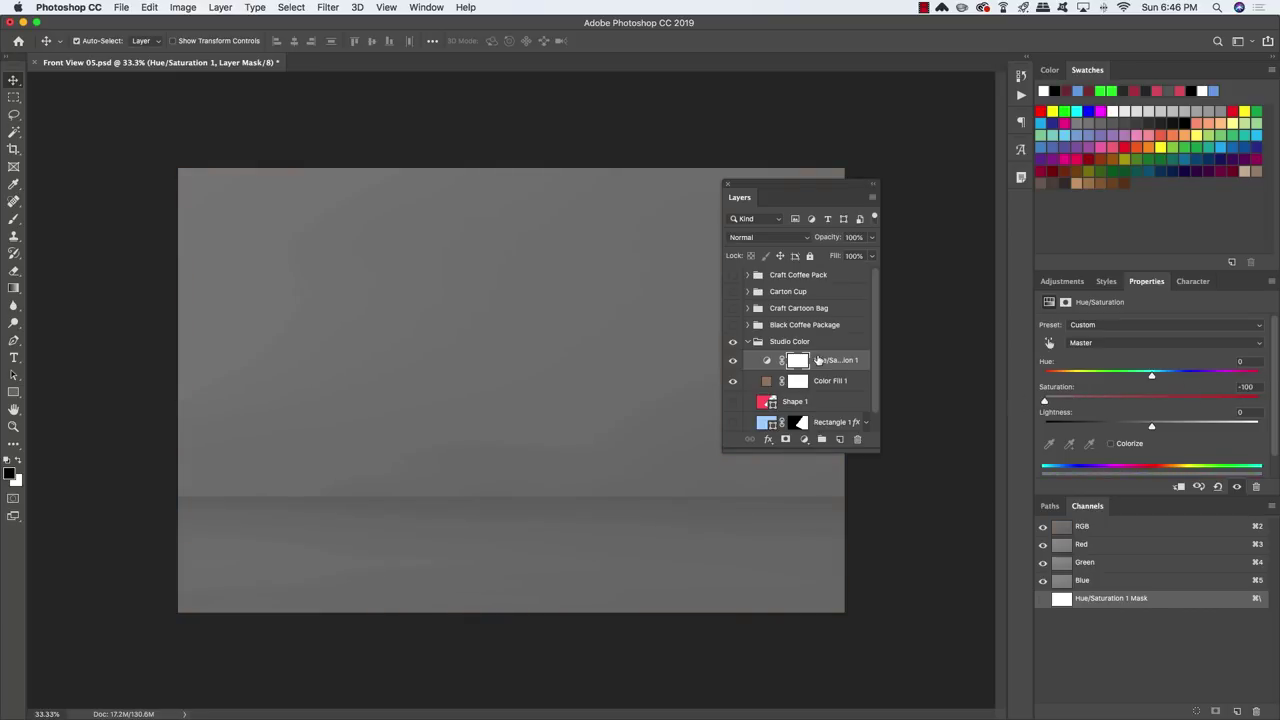
Add a second Solid Color fill layer in b8474f above the Hue/Saturation adjustment and set its blend mode to Multiply.
left_click(804, 439)
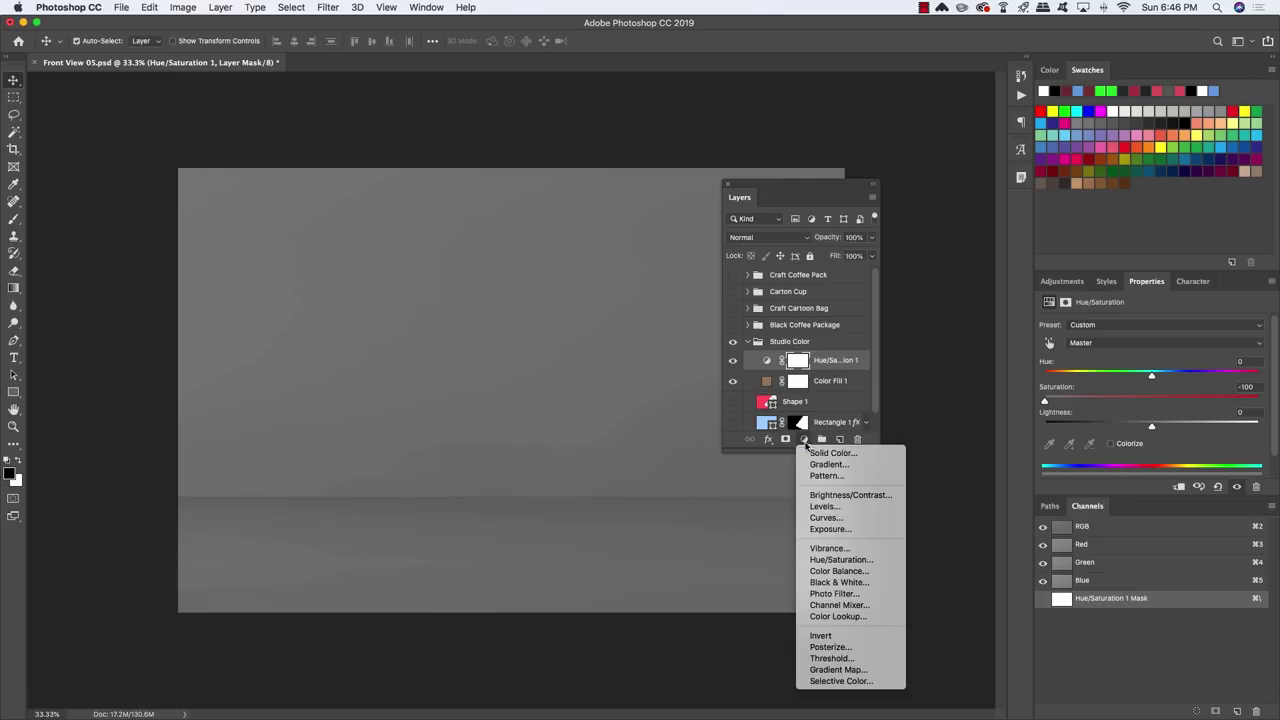
left_click(821, 455)
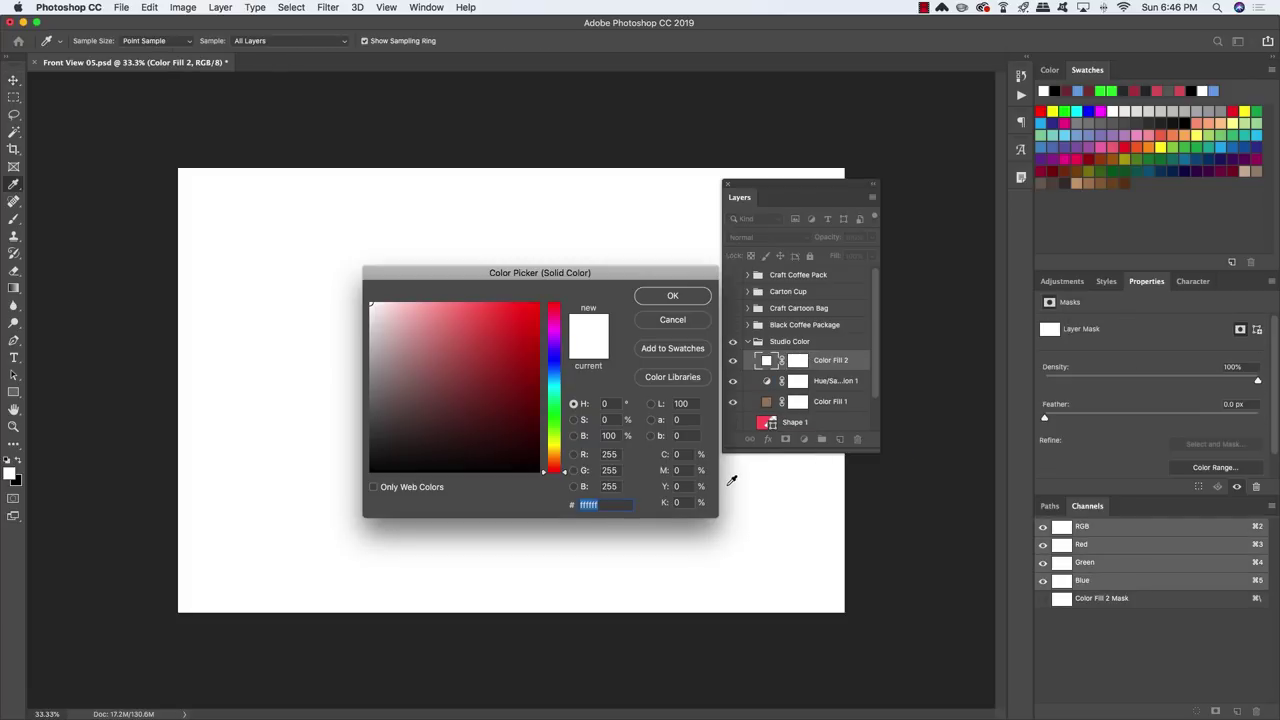
type("b84")
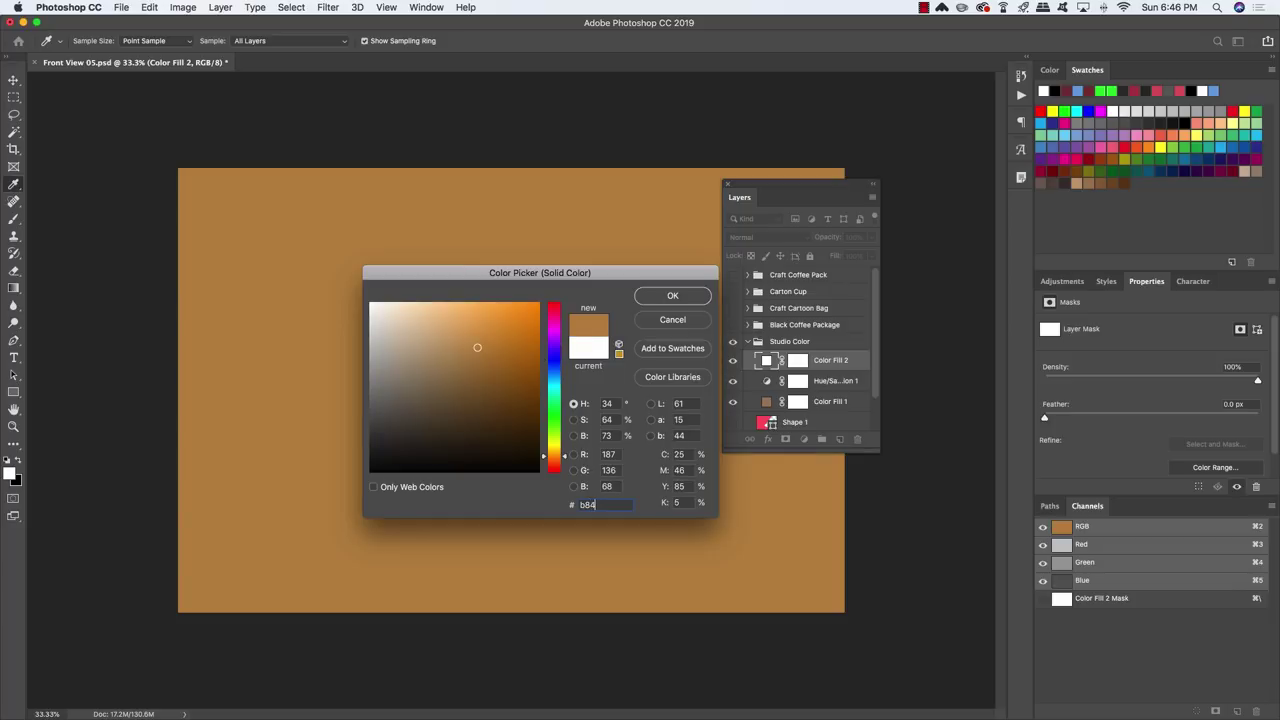
type("74f")
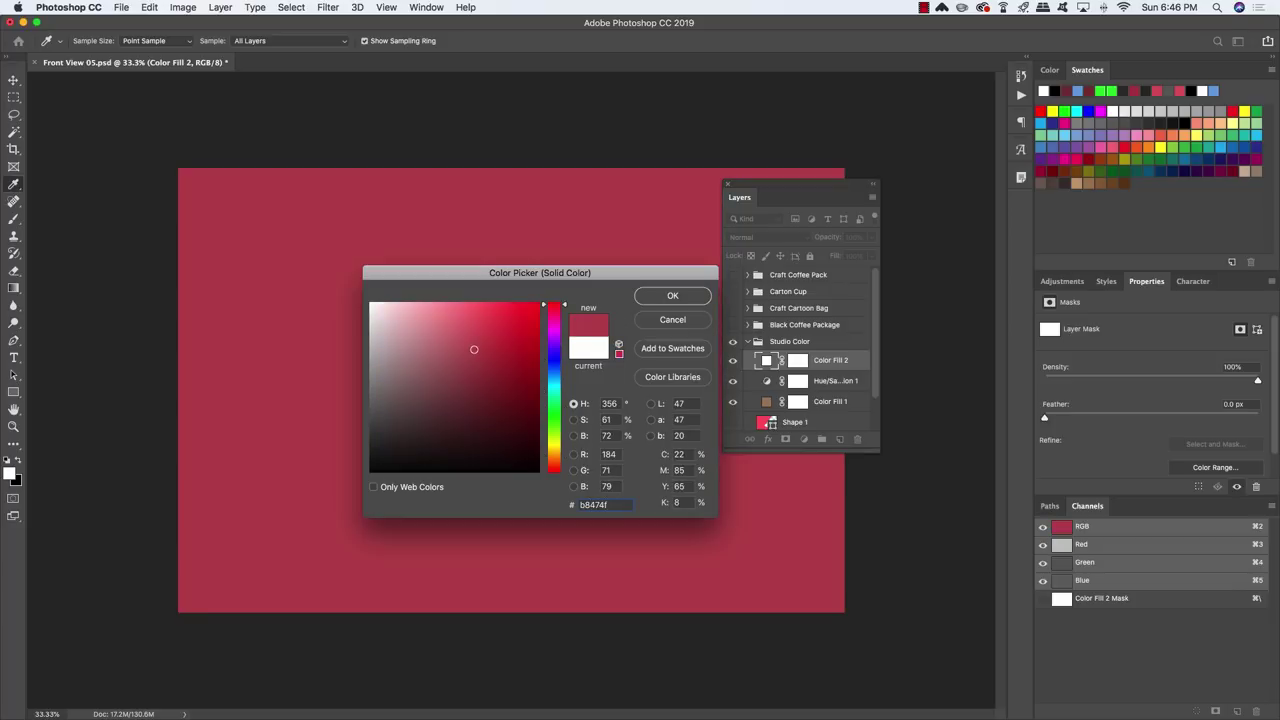
left_click(673, 297)
left_click(673, 297)
left_click(744, 240)
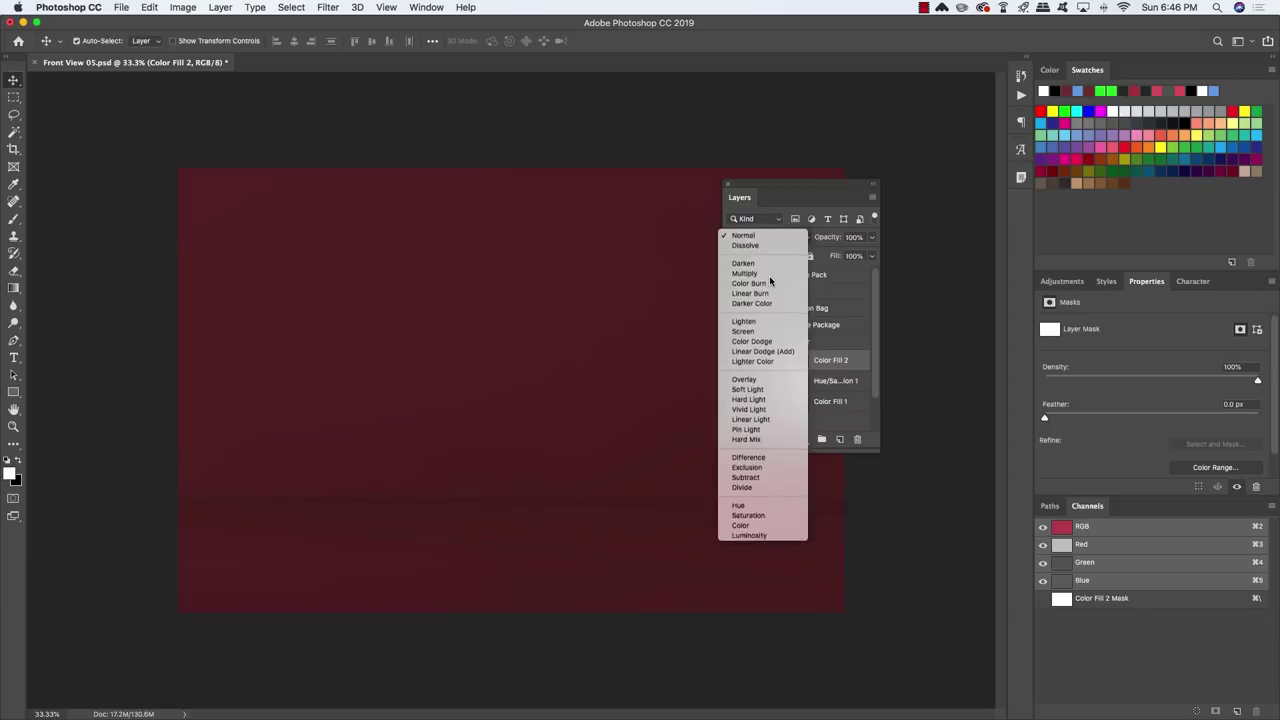
left_click(766, 276)
Duplicate the red Color Fill 2 layer and set the copy to Linear Dodge (Add) at 20% opacity.
left_click_drag(873, 449, 868, 506)
key("super+j")
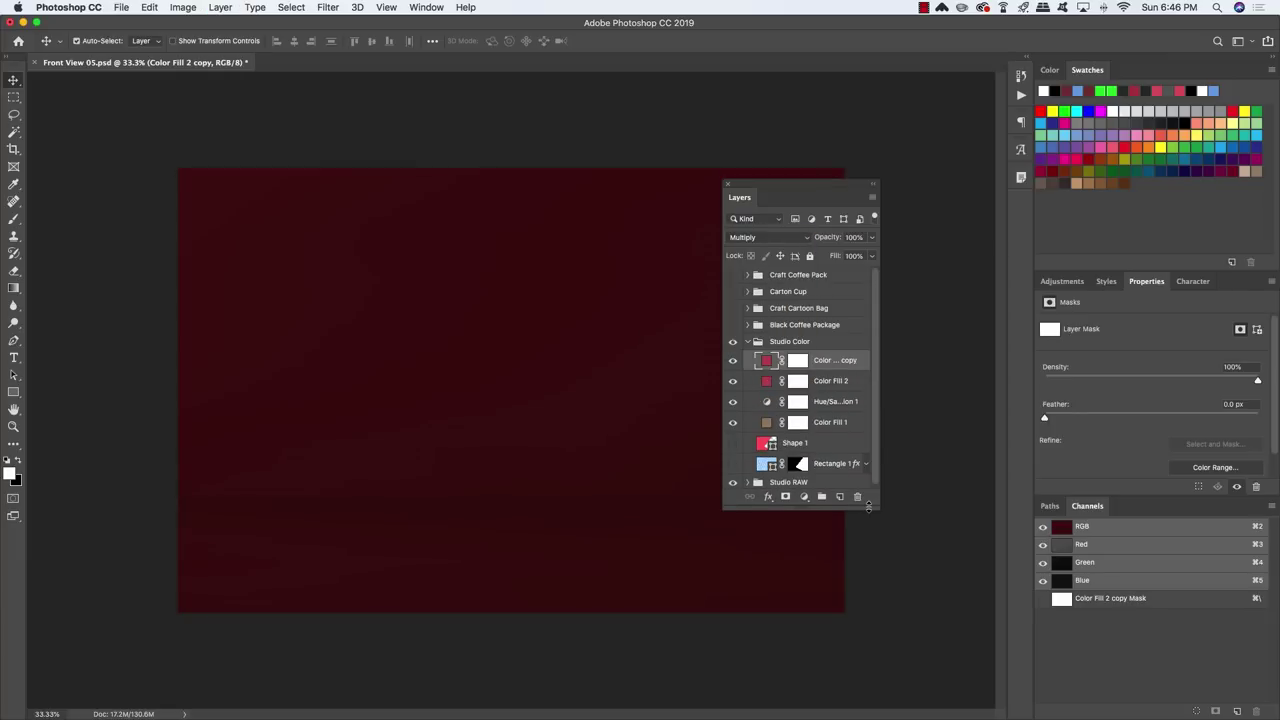
left_click(752, 241)
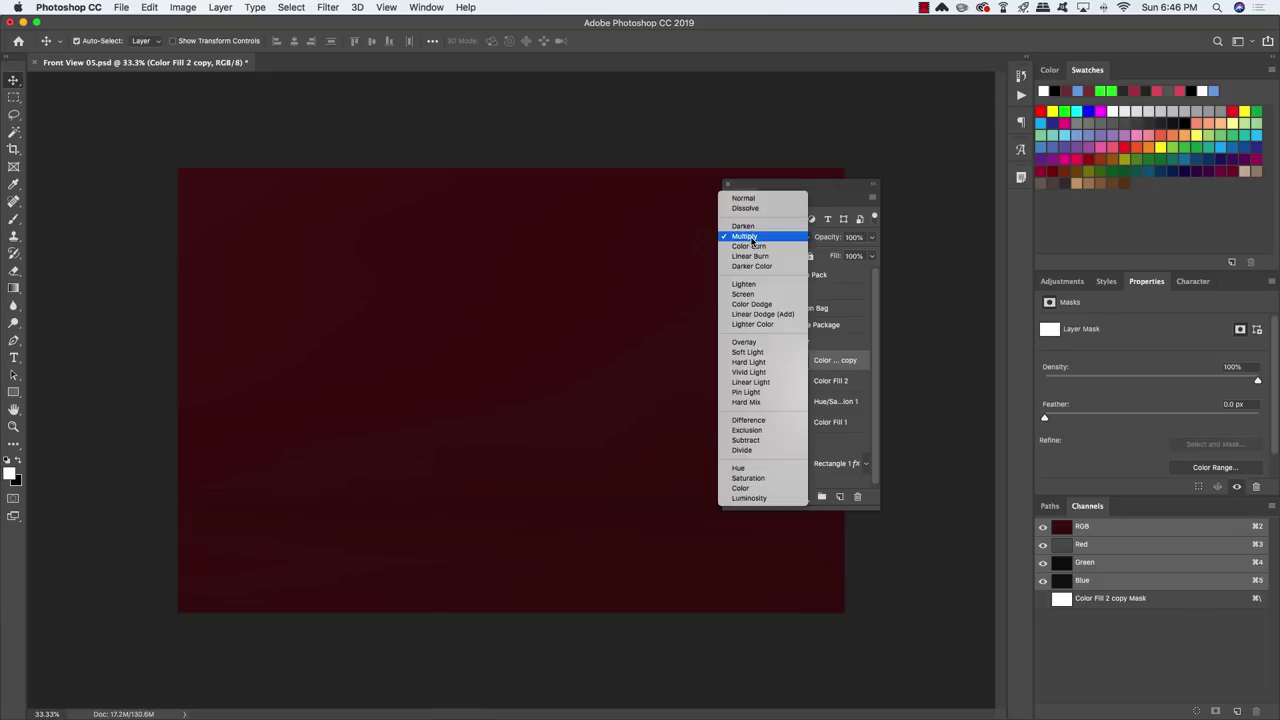
left_click(760, 314)
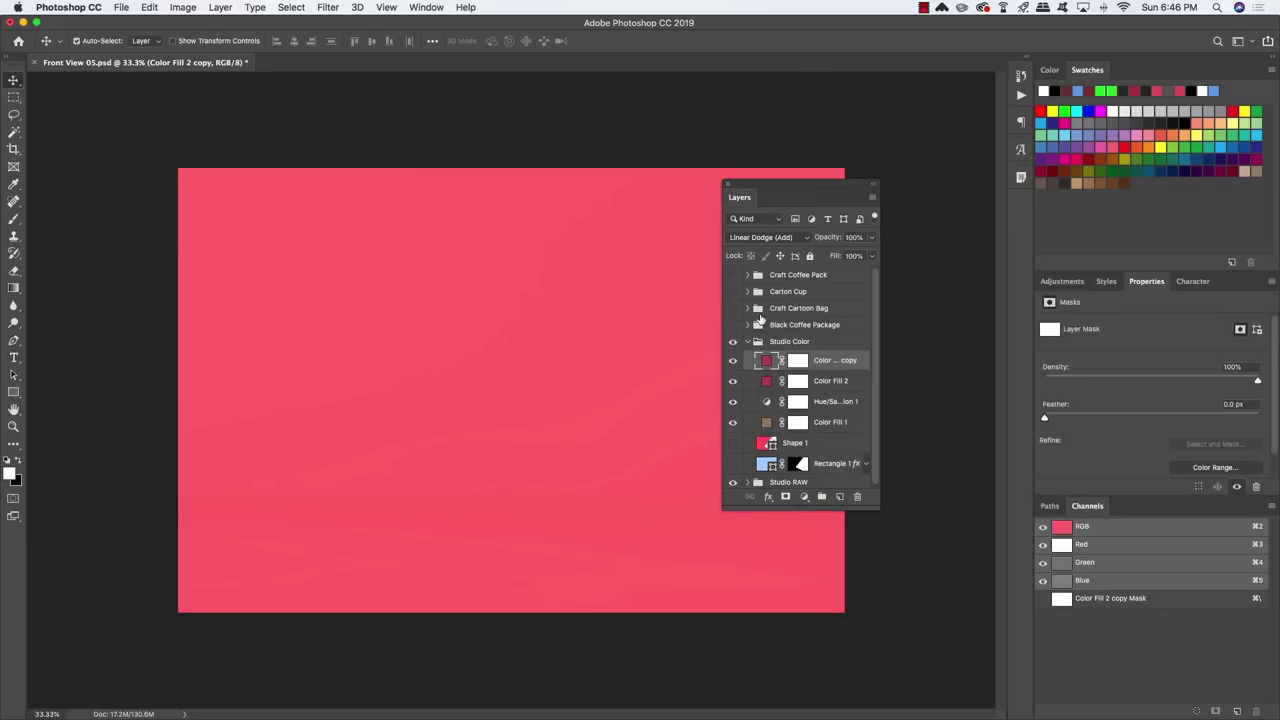
key("2")
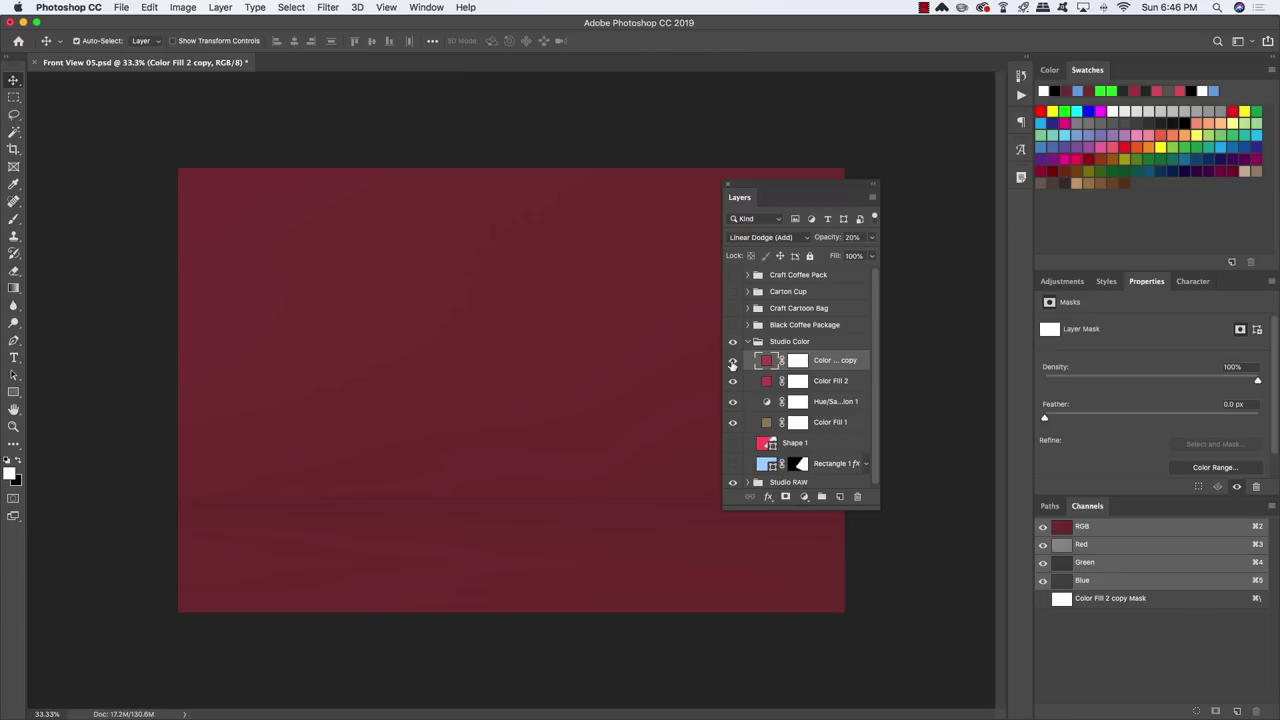
Collapse the Studio Color group, move the Layers panel aside, and show the four product groups above it.
left_click(747, 341)
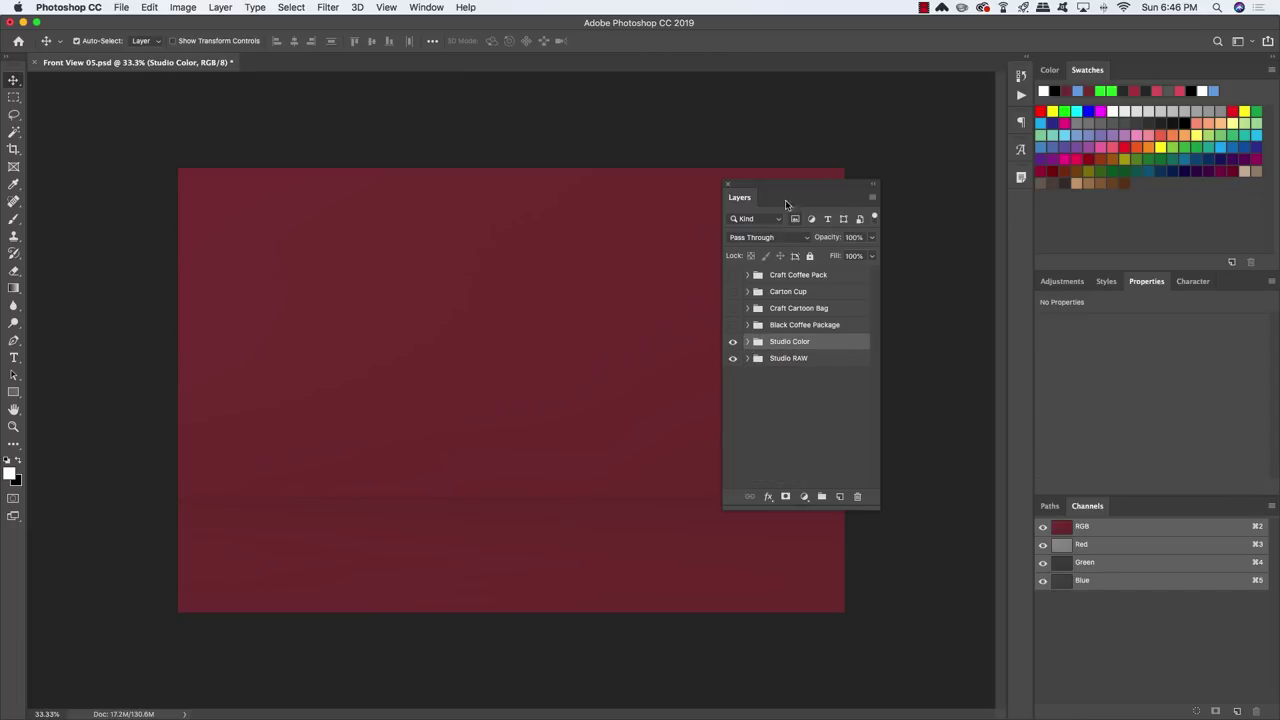
left_click_drag(771, 189, 855, 198)
left_click_drag(826, 337, 828, 287)
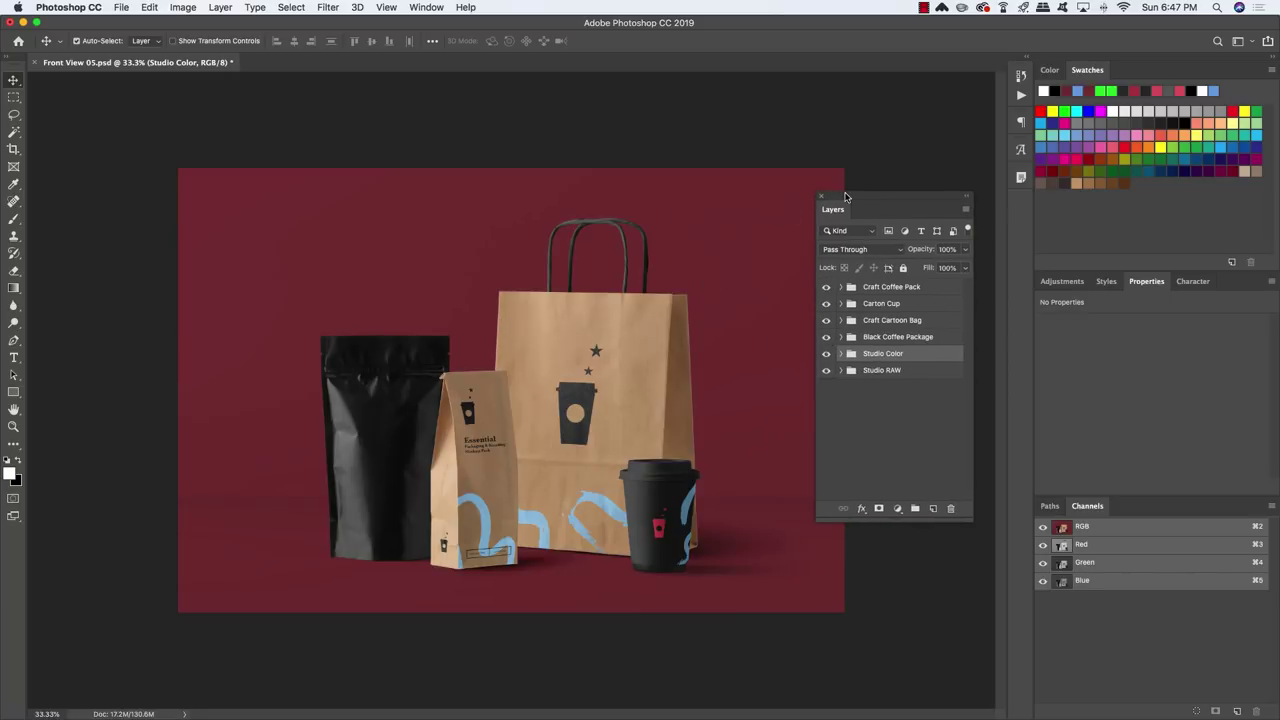
Crop the canvas evenly from both sides to frame the four products more tightly, keeping the full height.
key("c")
left_click_drag(845, 197, 899, 201)
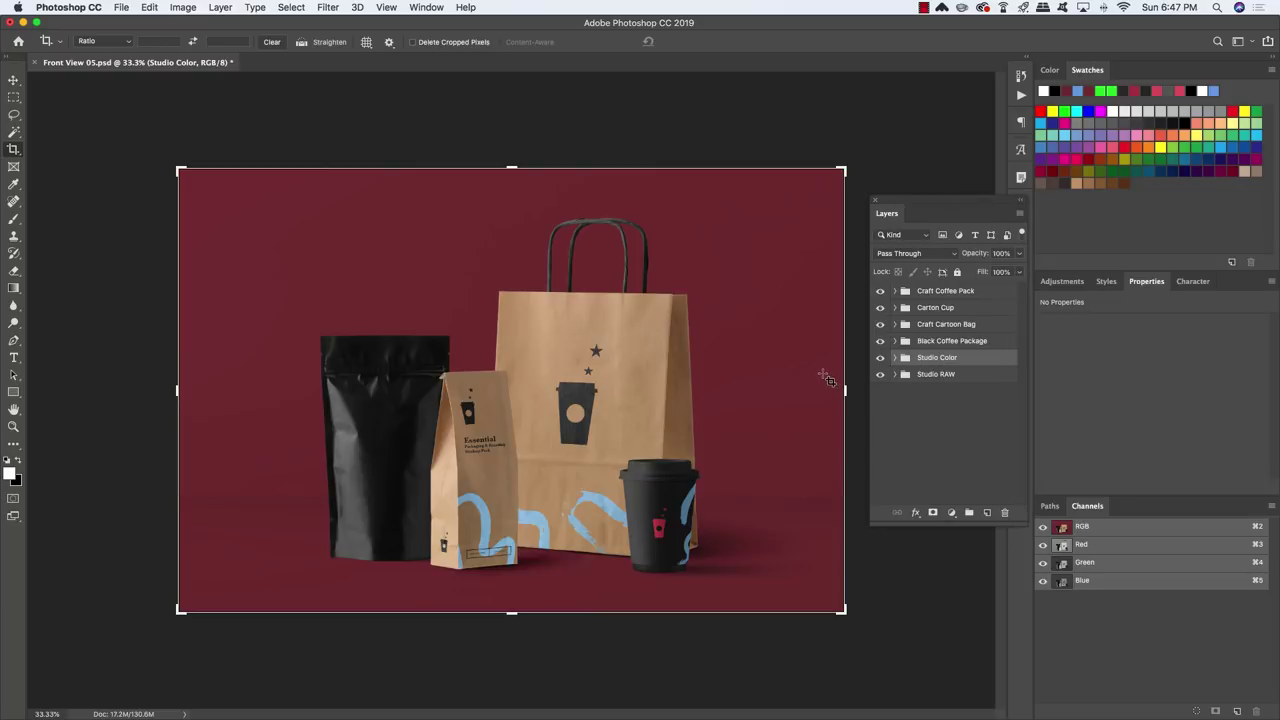
left_click_drag(843, 391, 787, 393)
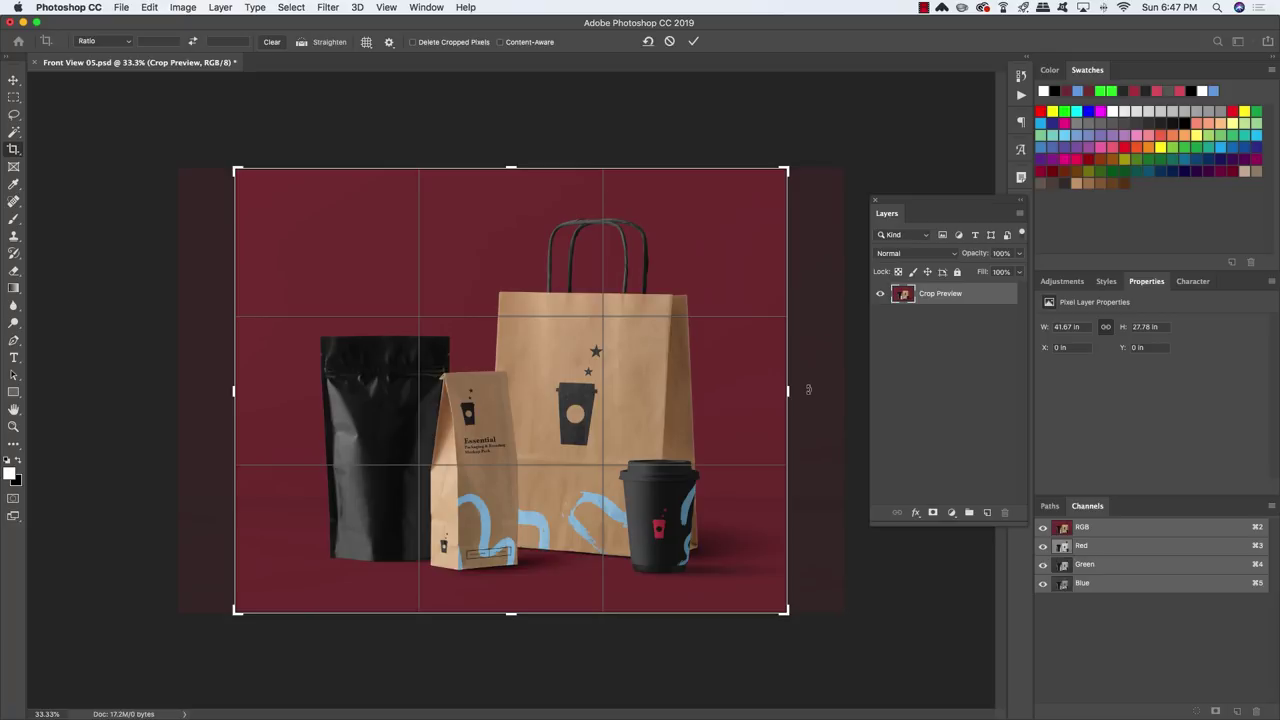
key("Return")
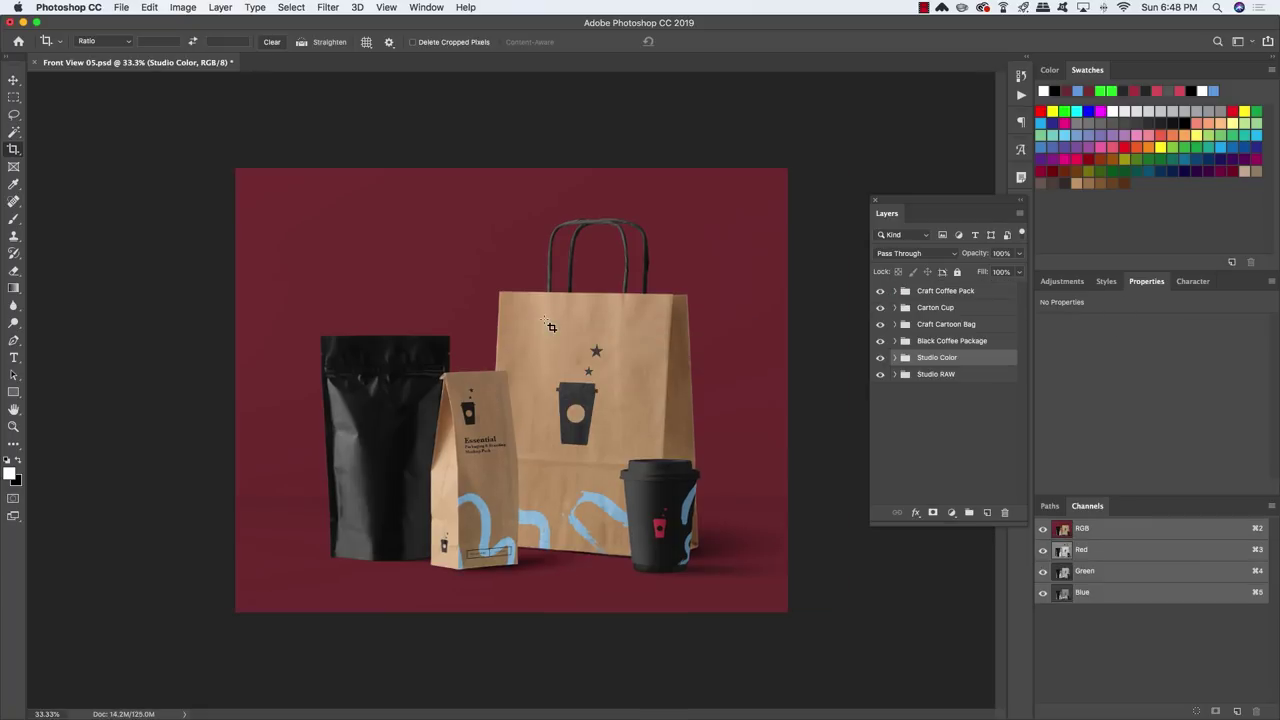
key("v")
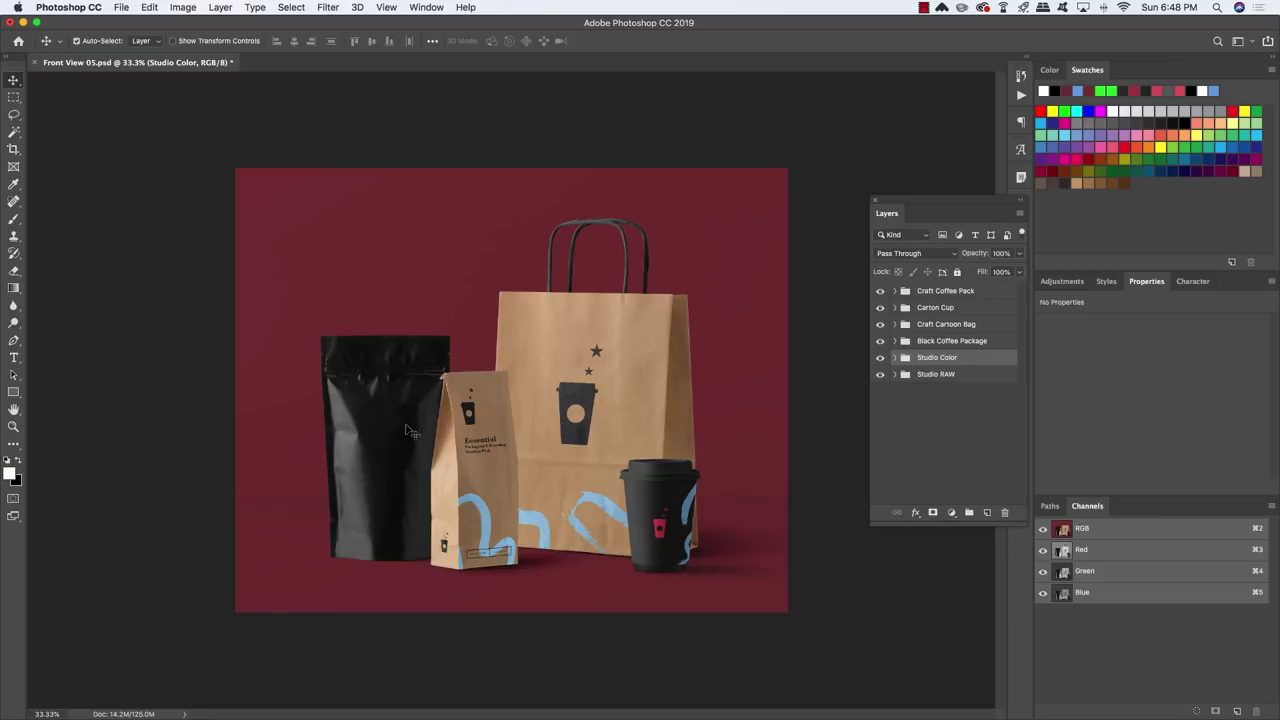
Save the document to the Desktop as wired-cafe-branded-packaging-design.psd in Photoshop format with Maximize Compatibility on.
left_click(120, 6)
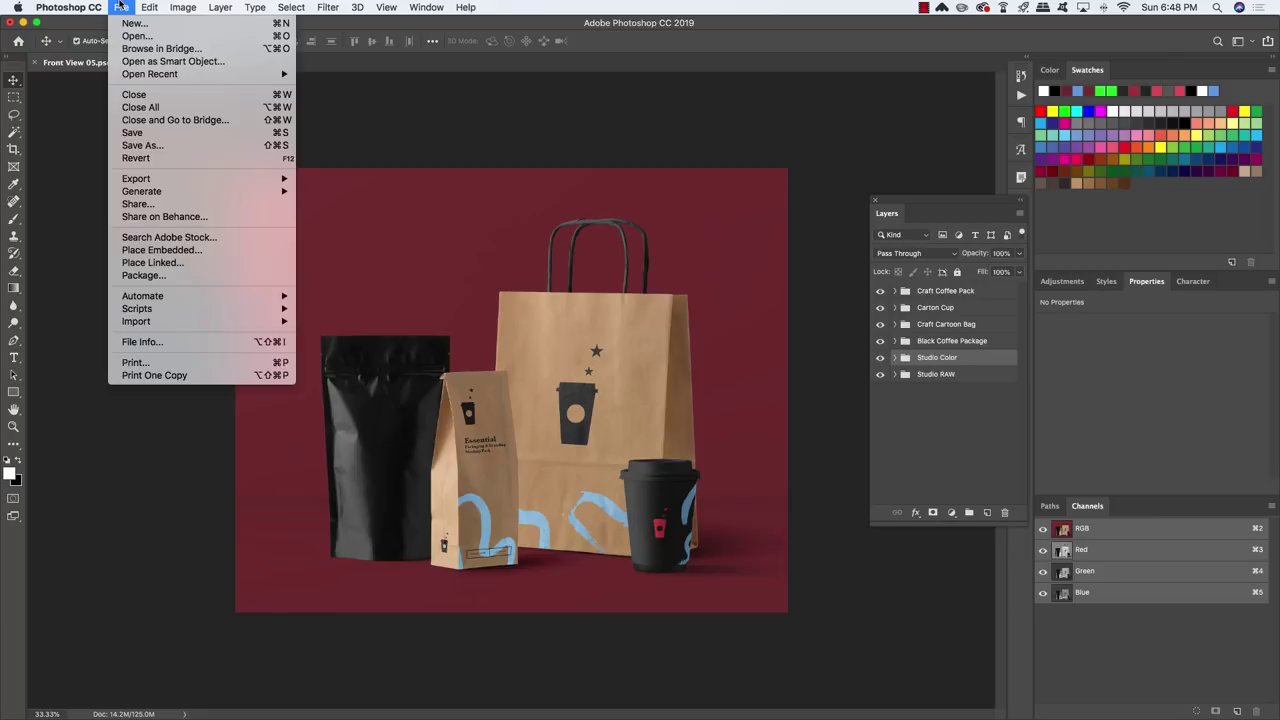
left_click(171, 146)
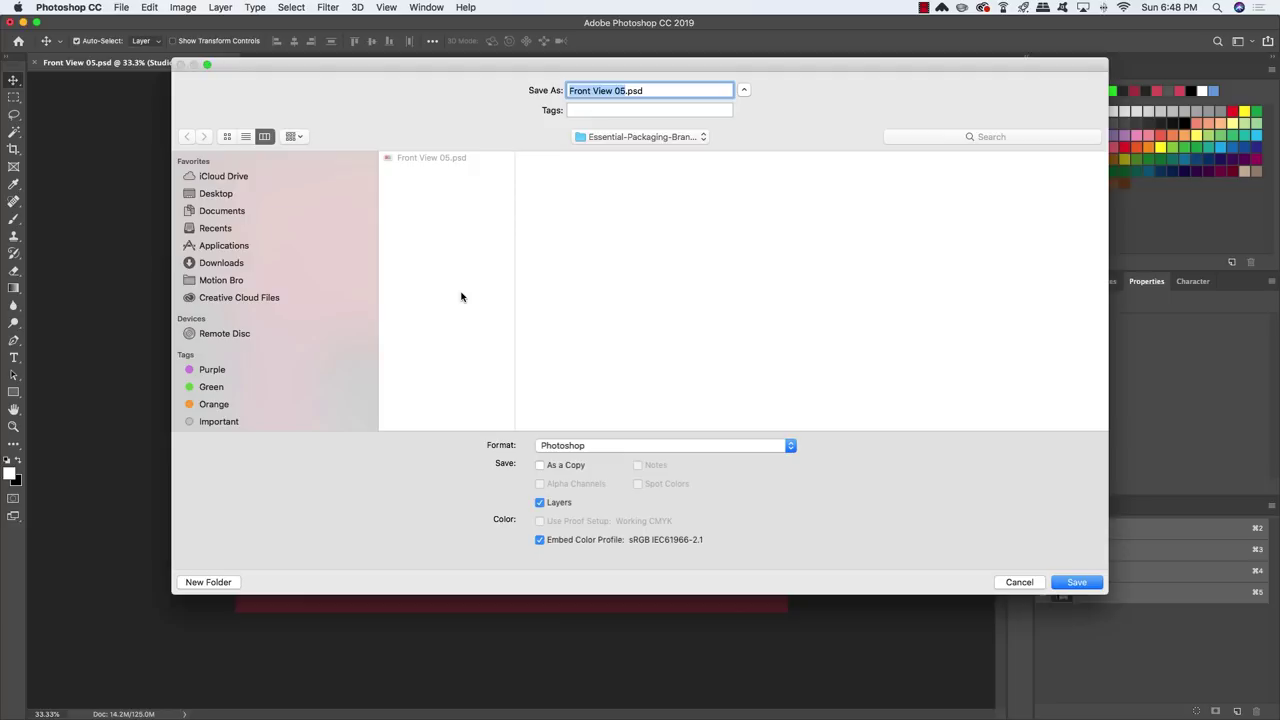
key("super+shift+d")
type("wired")
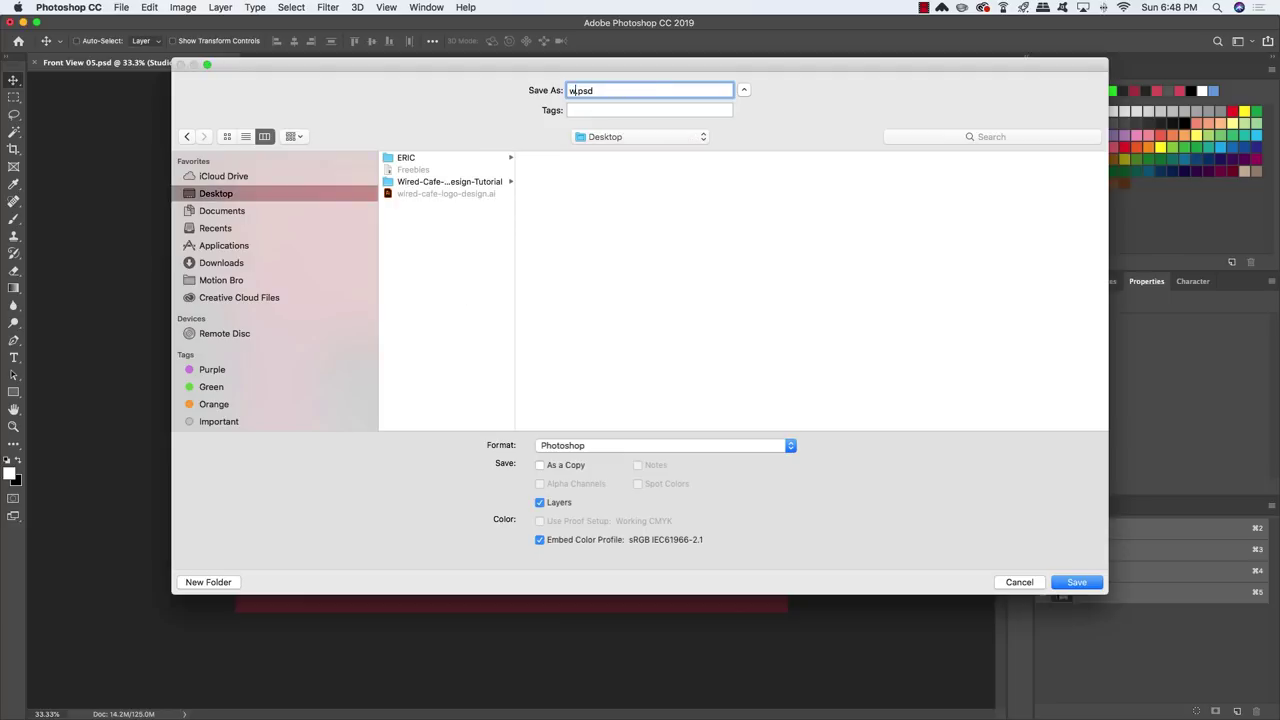
type("-cafe-")
type("branded-pad")
type("kaging-design")
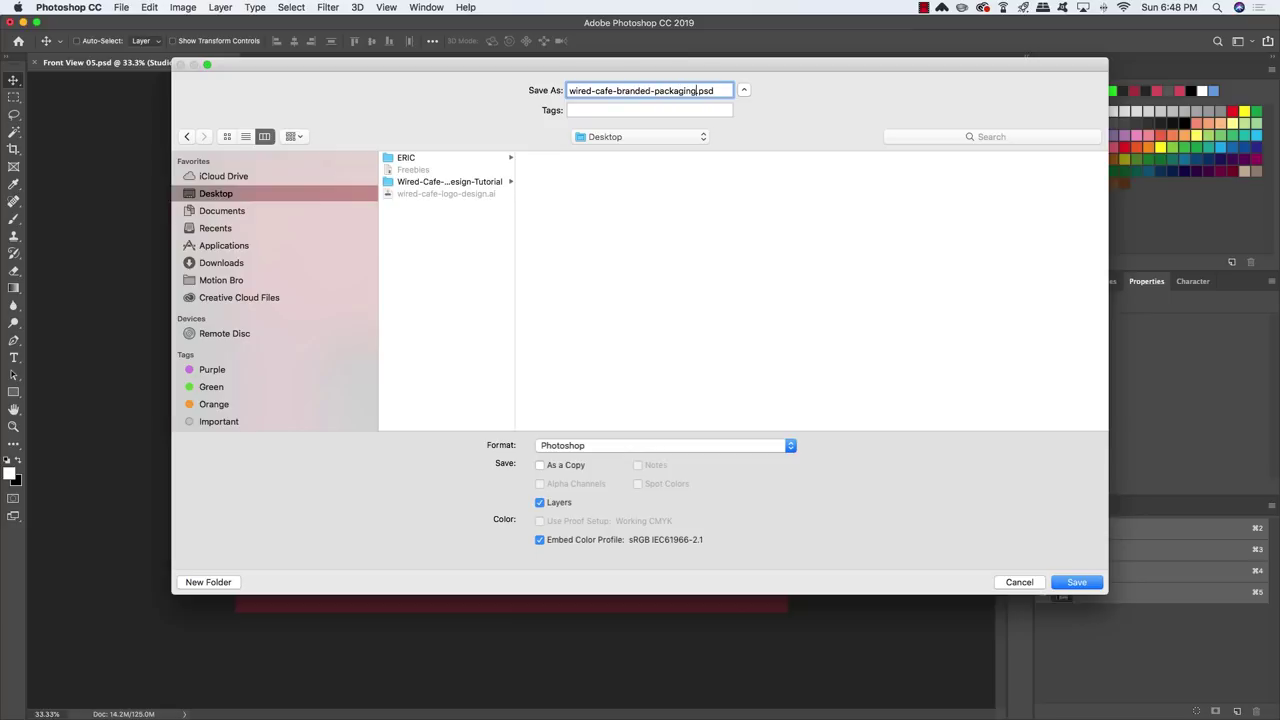
key("Return")
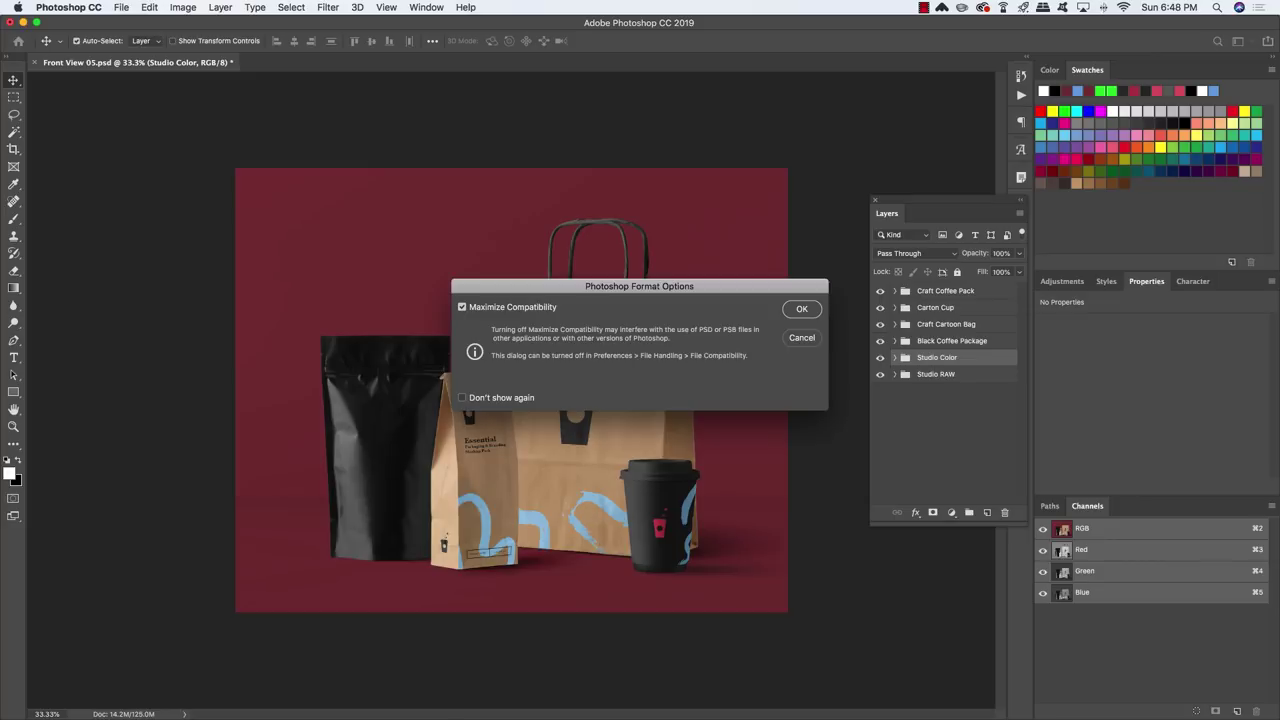
key("Return")
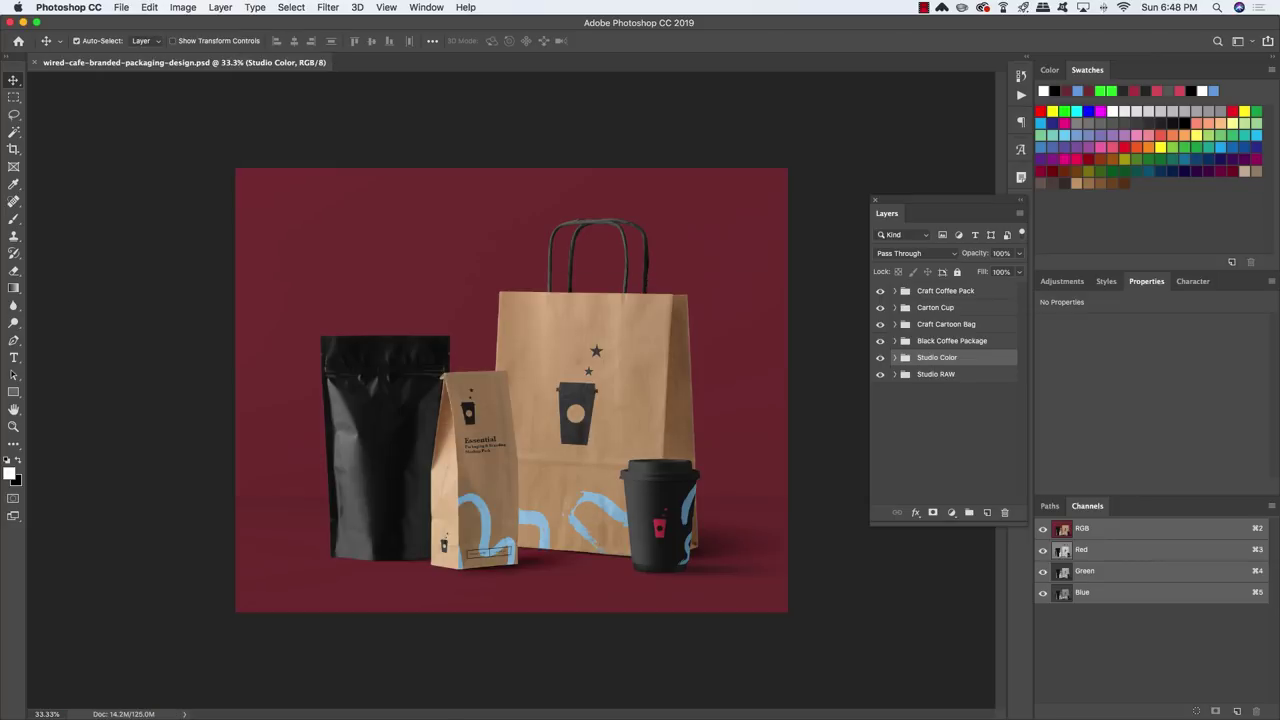
Hide the Craft Coffee Pack, Carton Cup and Craft Cartoon Bag groups and expand the Black Coffee Package group.
left_click_drag(880, 291, 880, 330)
left_click(962, 345)
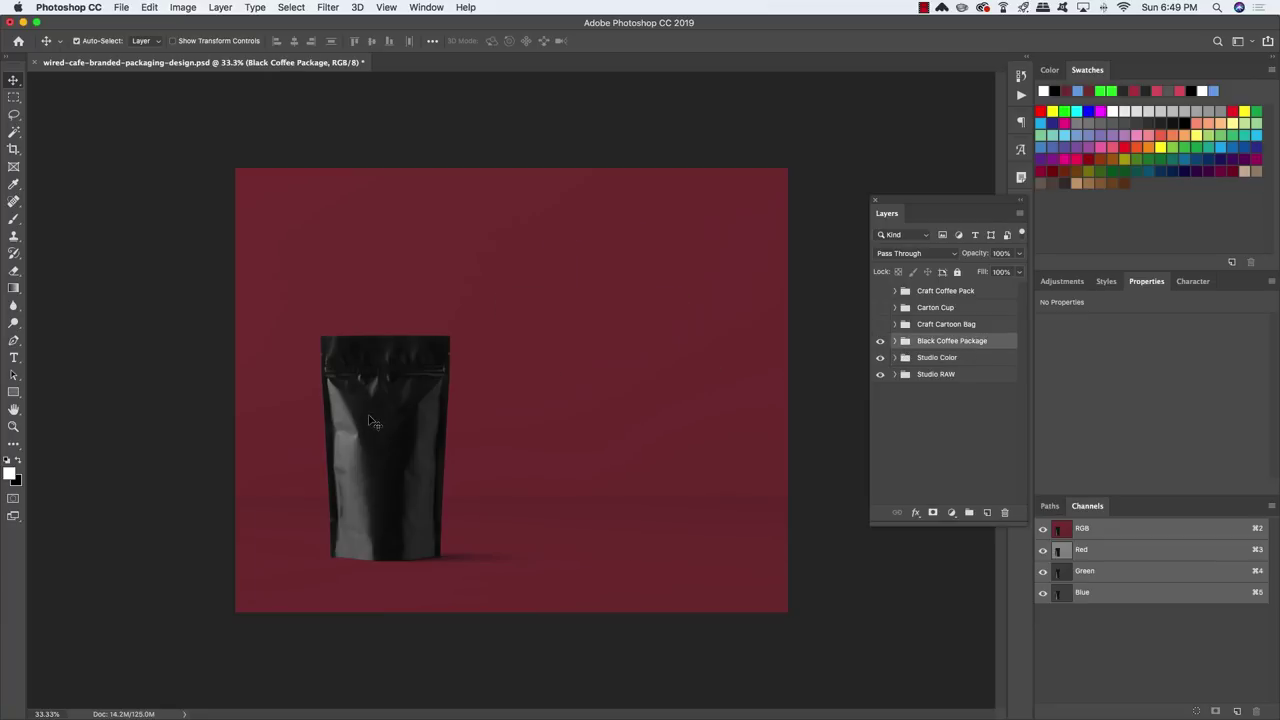
left_click(894, 341)
left_click_drag(925, 206, 753, 222)
left_click_drag(673, 232, 560, 232)
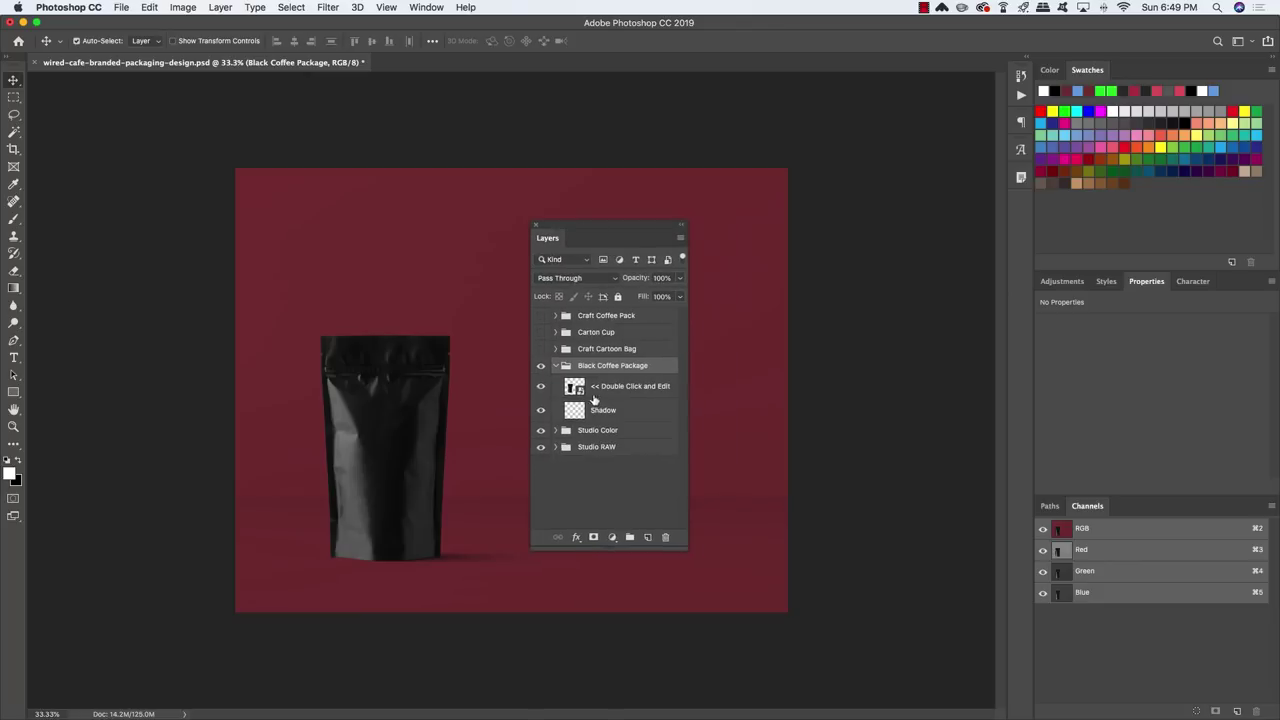
Open the black package's << Double Click and Edit smart object and its nested Label Design smart object for editing.
left_click(630, 387)
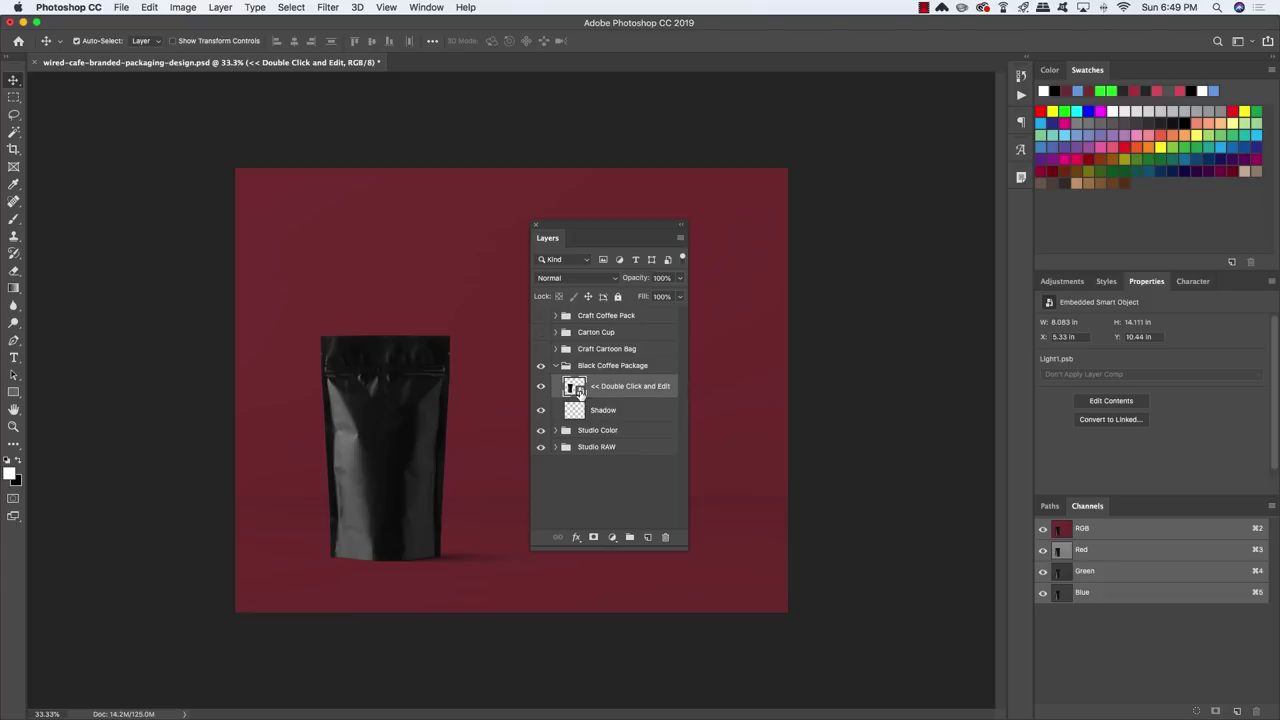
double_click(579, 392)
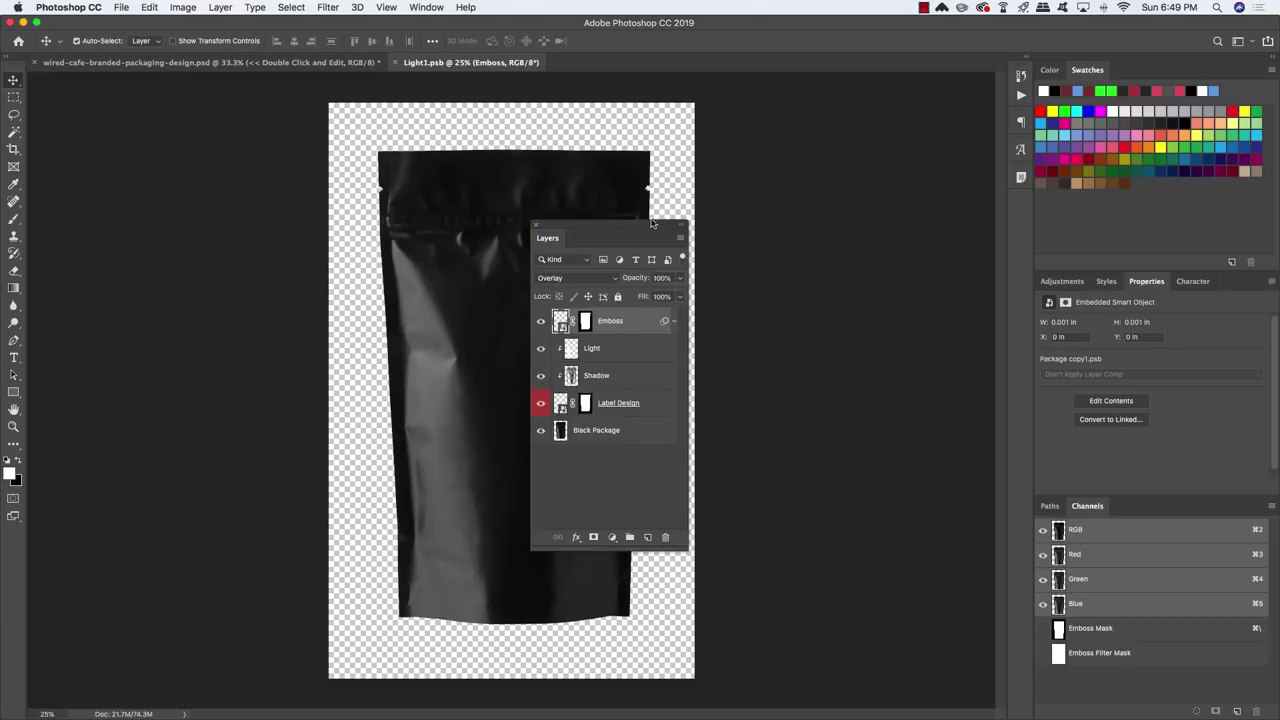
left_click_drag(598, 231, 750, 215)
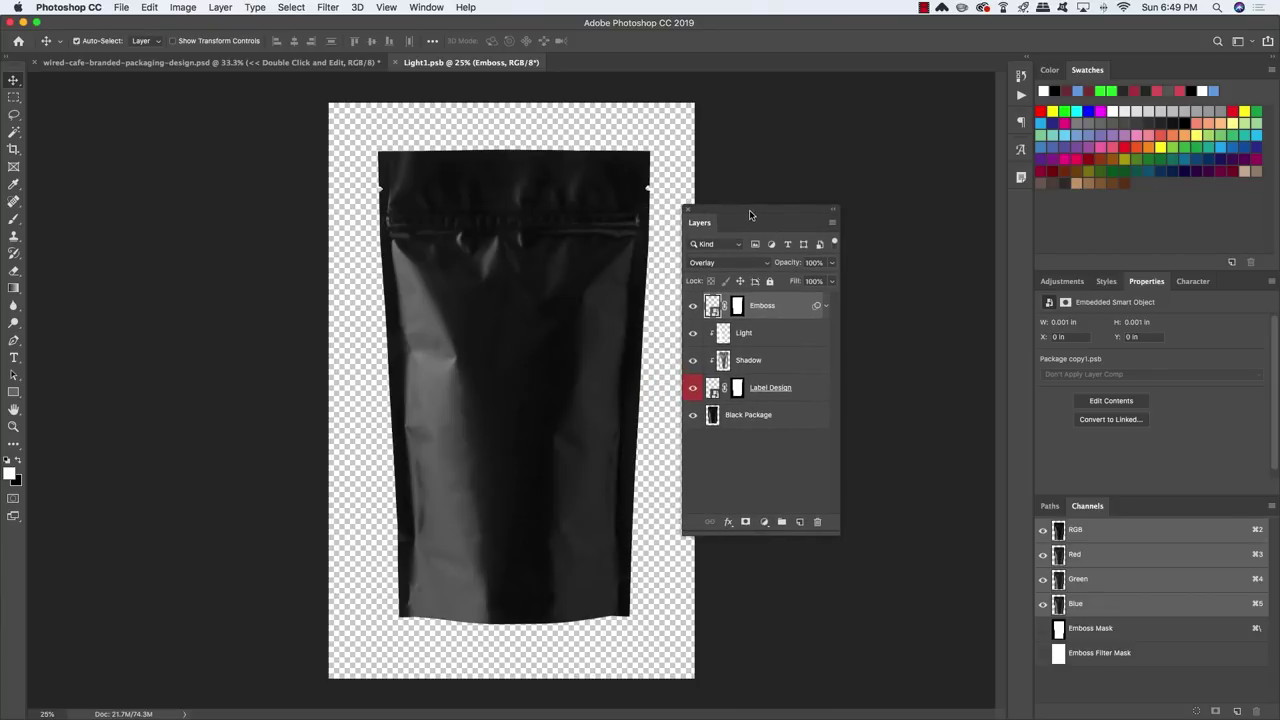
left_click(788, 389)
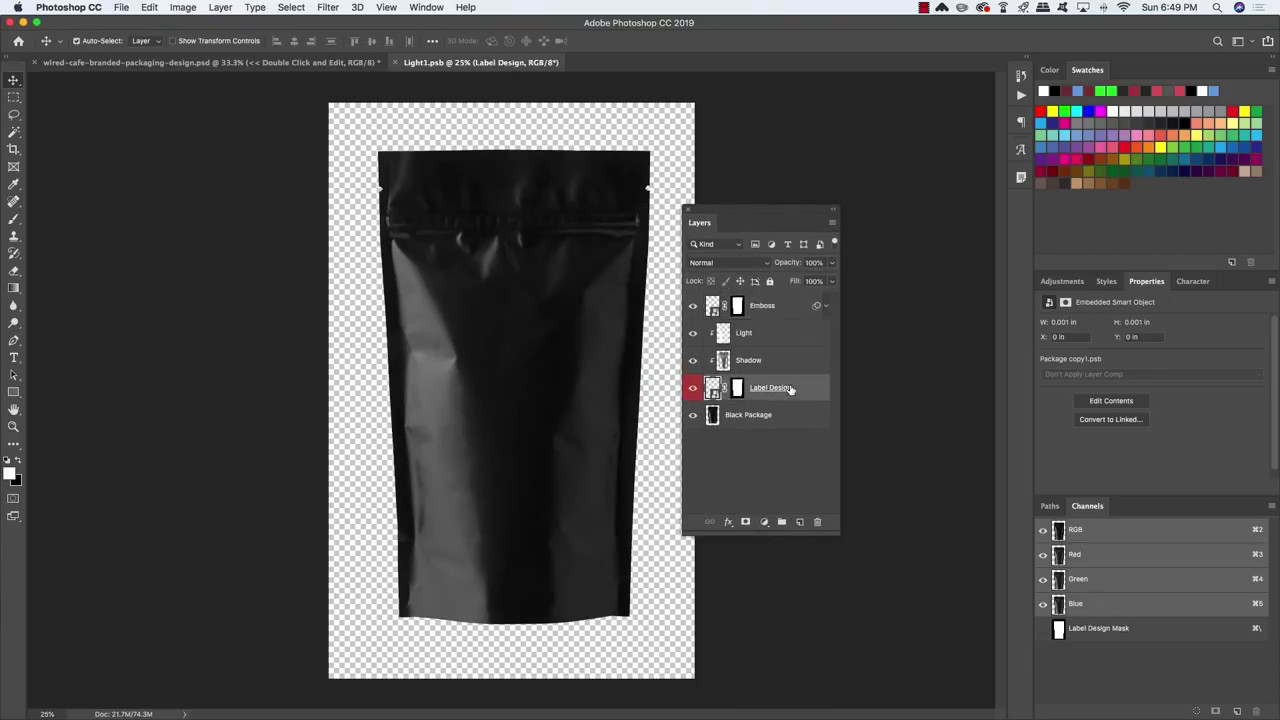
double_click(714, 392)
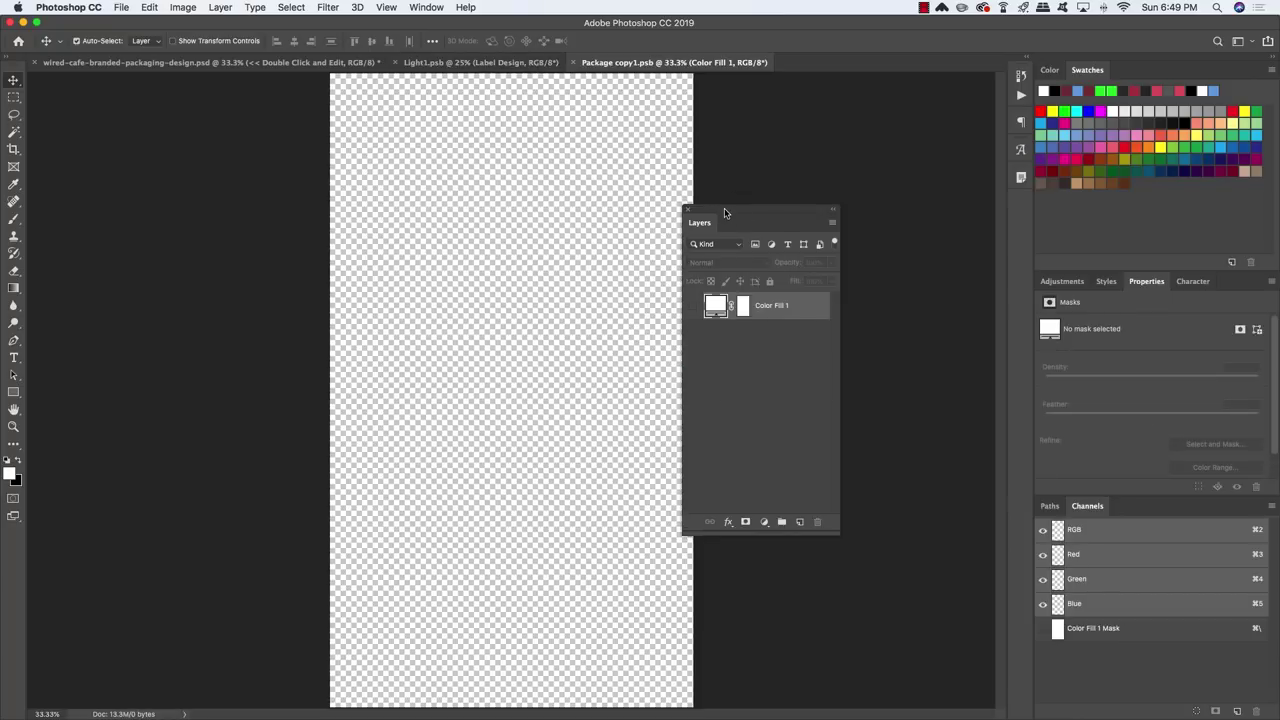
left_click_drag(725, 211, 788, 154)
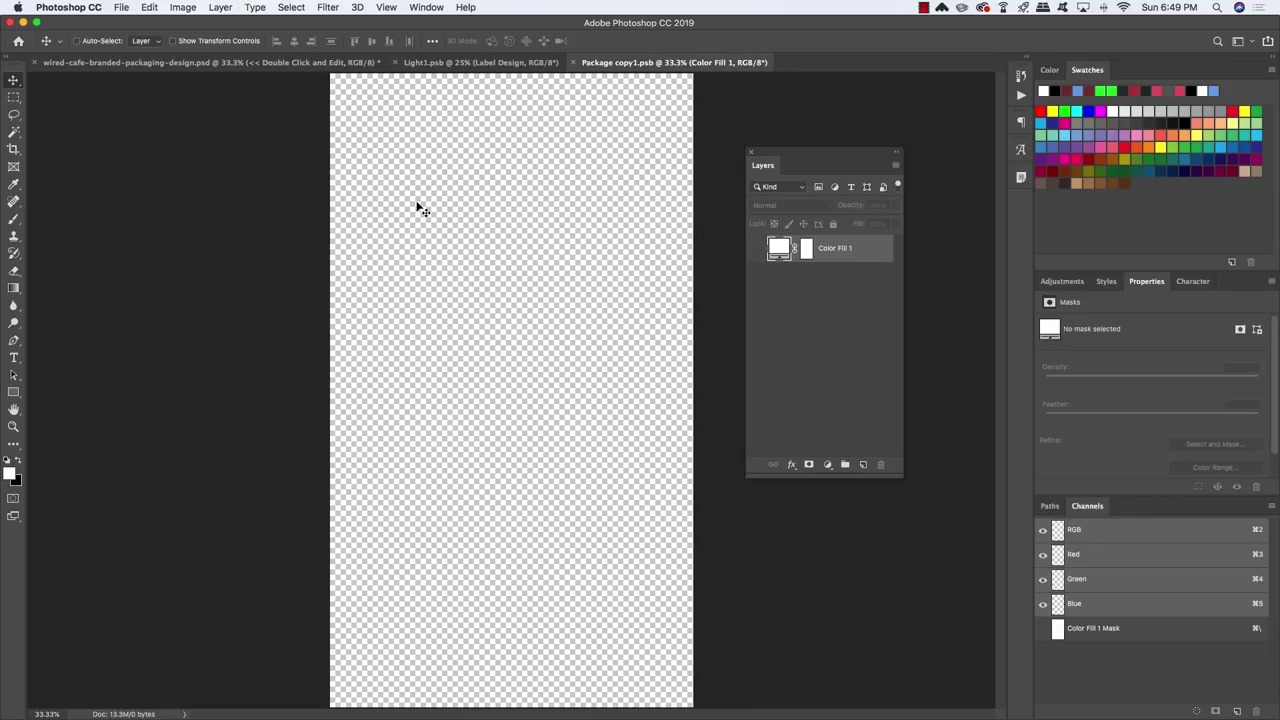
Switch to Illustrator, copy the whole Wired Café logo from wired-cafe-logo-design.ai, and return to Photoshop.
key("super+Tab")
key("super+Tab")
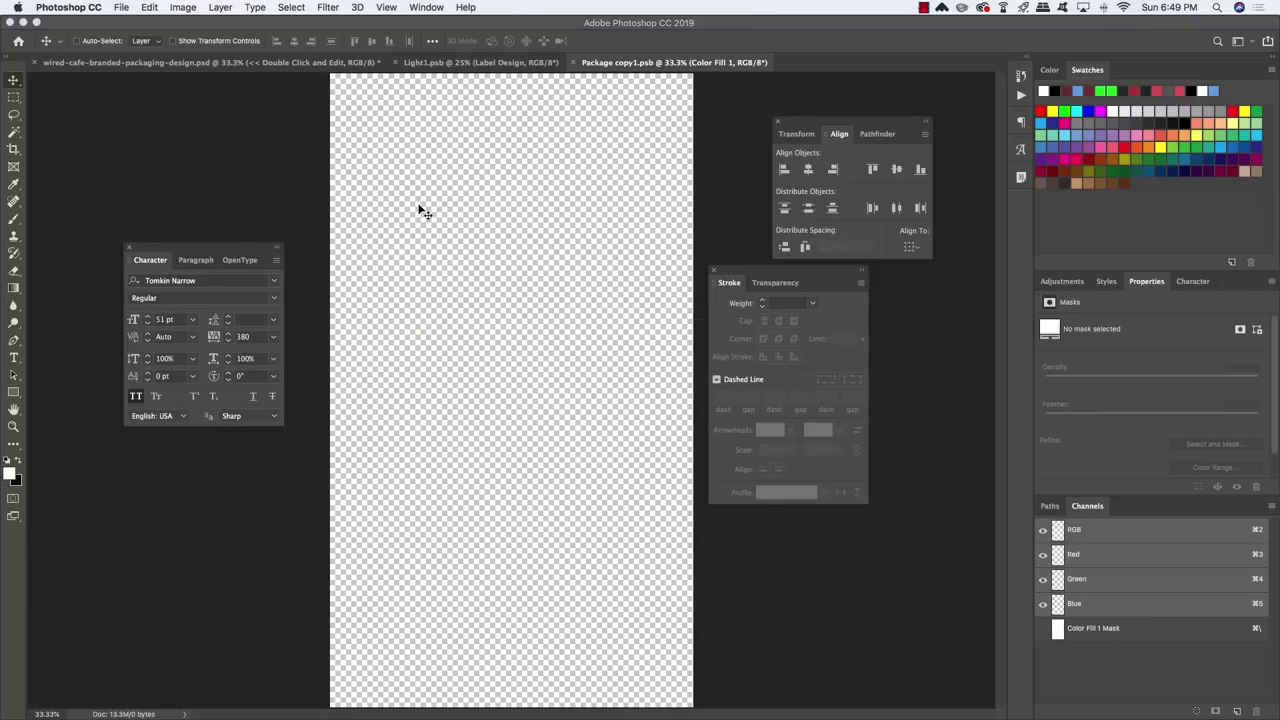
left_click(947, 705)
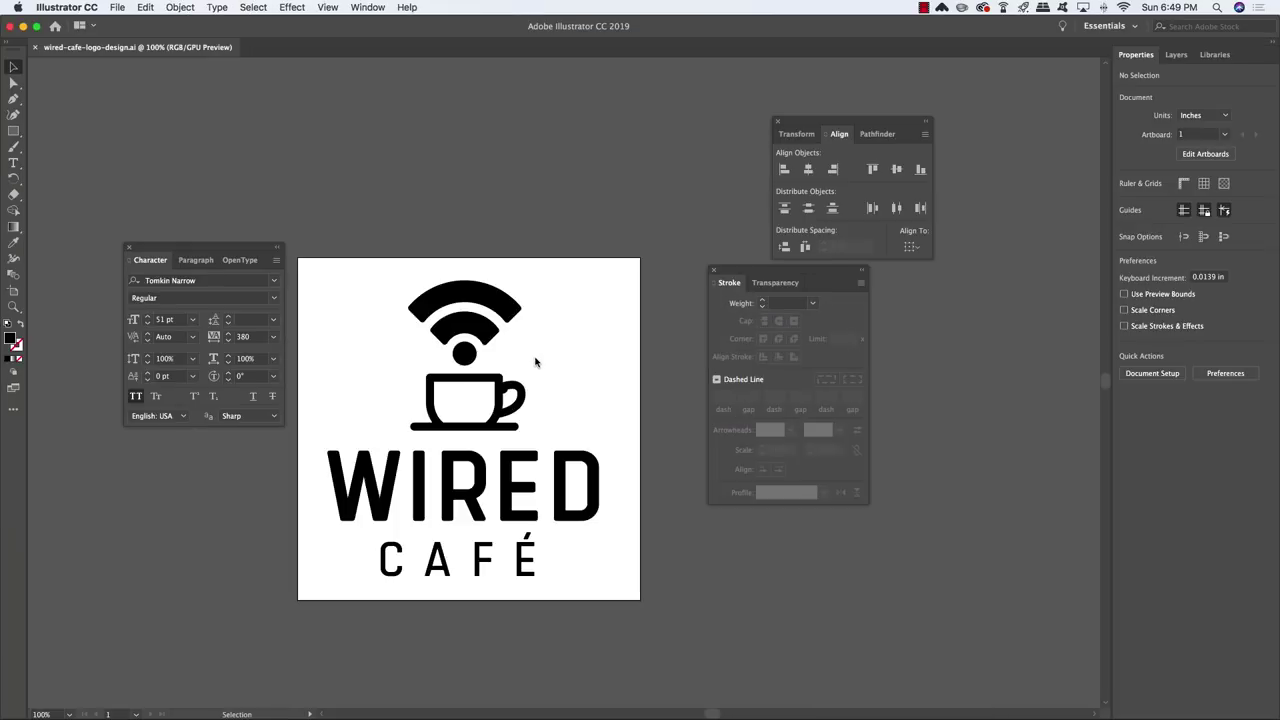
key("super+a")
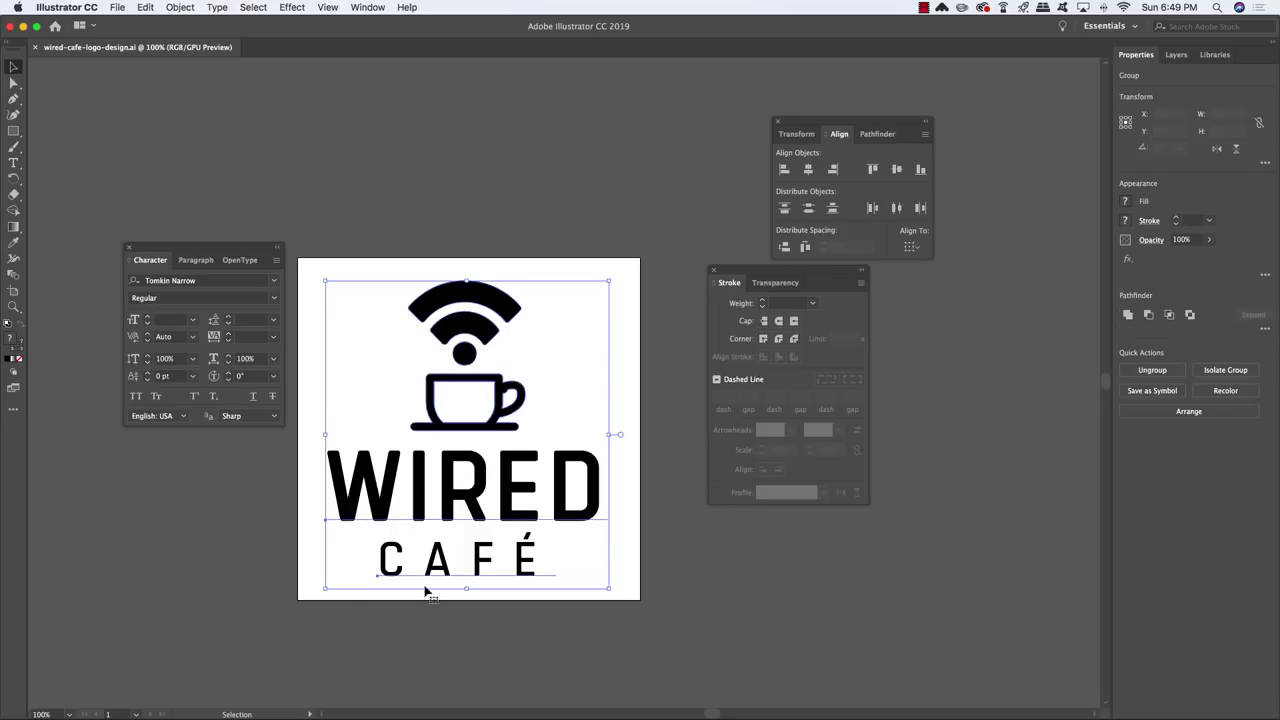
key("a")
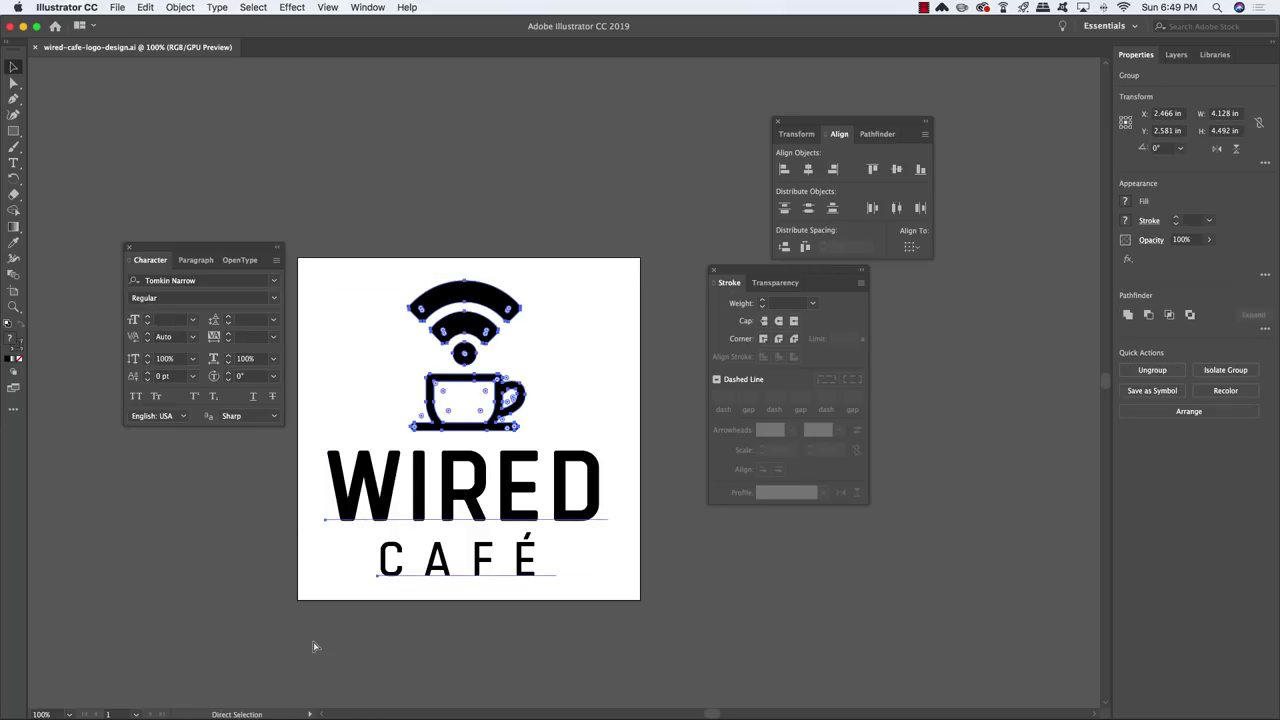
key("v")
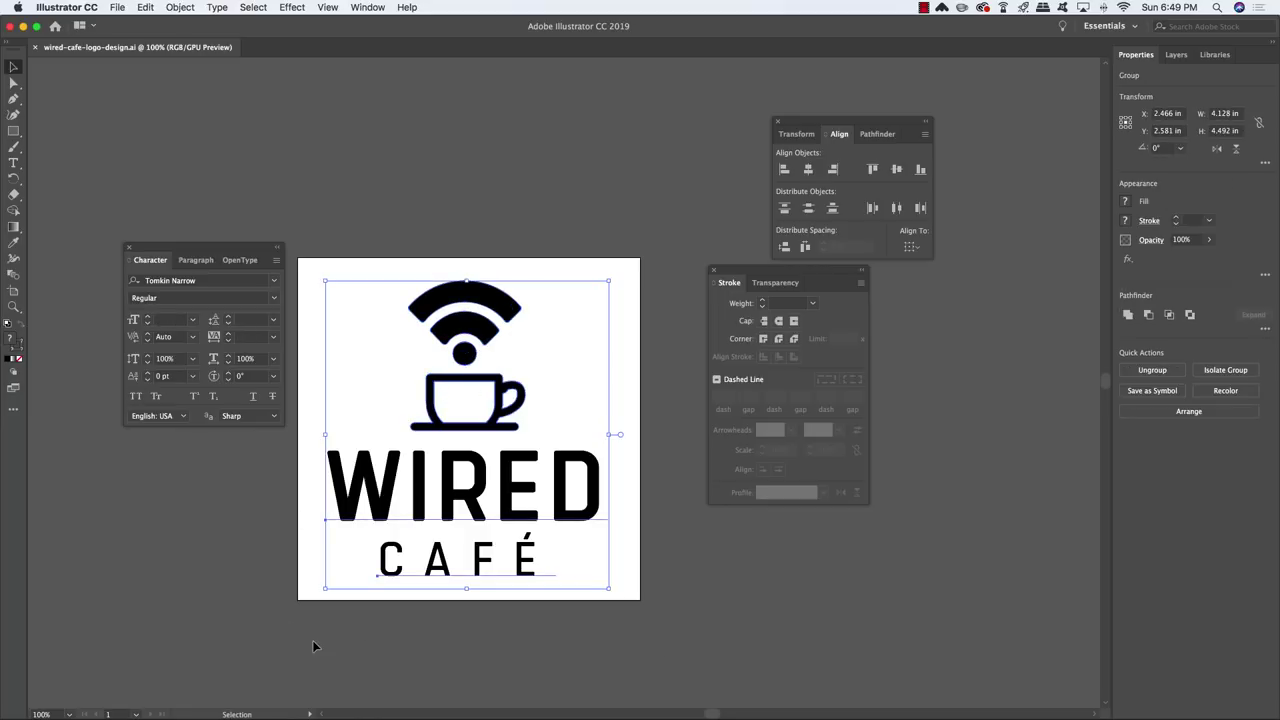
key("a")
key("super+Tab")
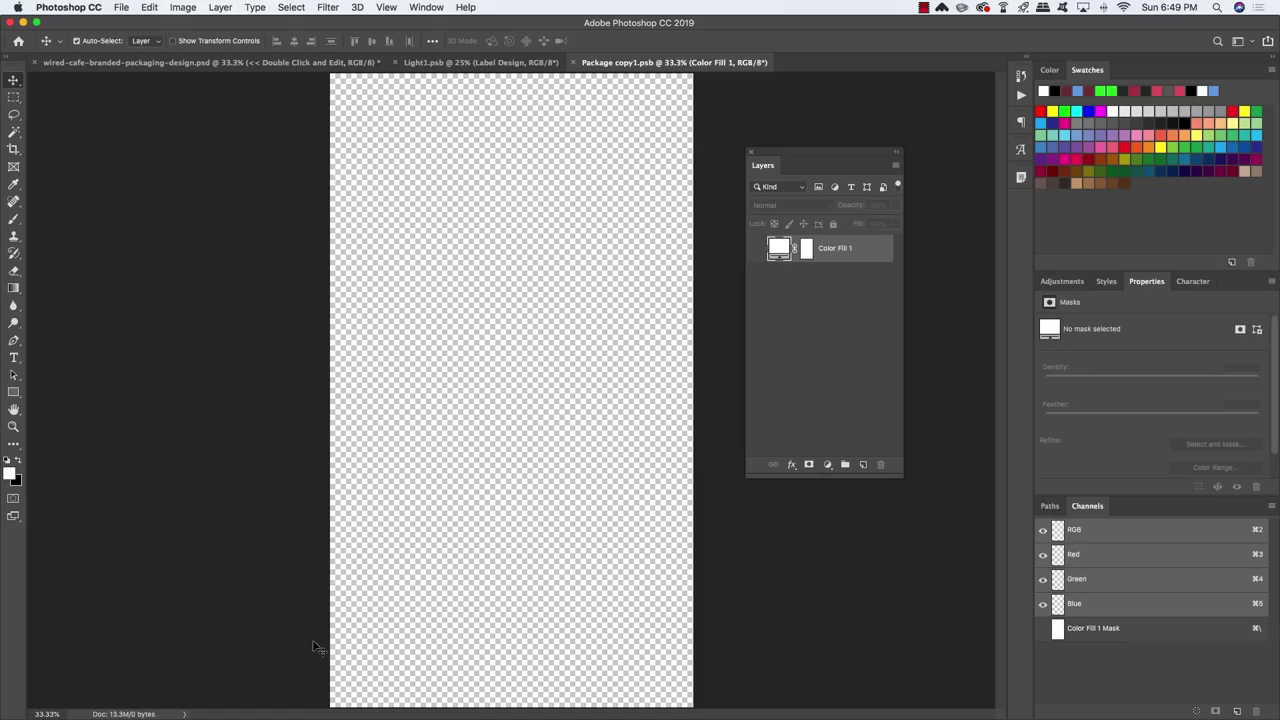
Paste the logo into the label document as a Smart Object, scaled to about 91.6% in the centre.
key("super+v")
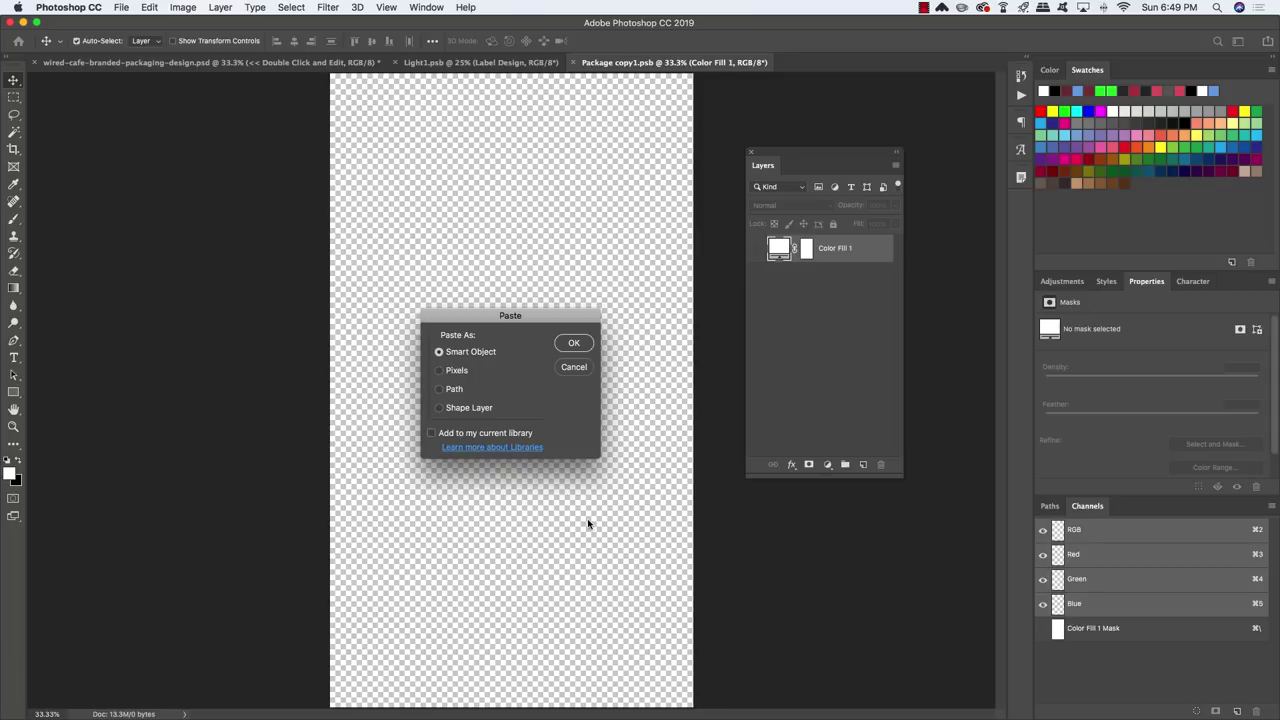
key("Return")
left_click_drag(650, 240, 637, 250)
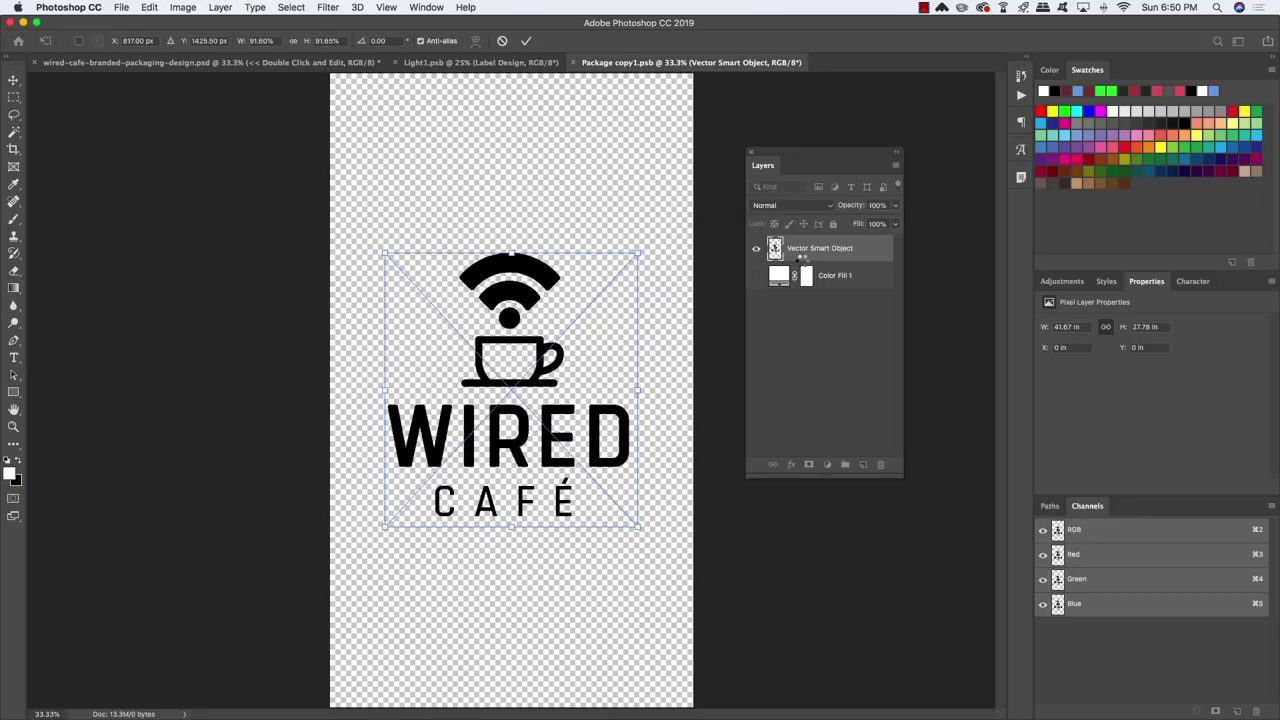
key("Return")
Apply a white Color Overlay at 100% opacity to the Vector Smart Object logo layer.
double_click(884, 252)
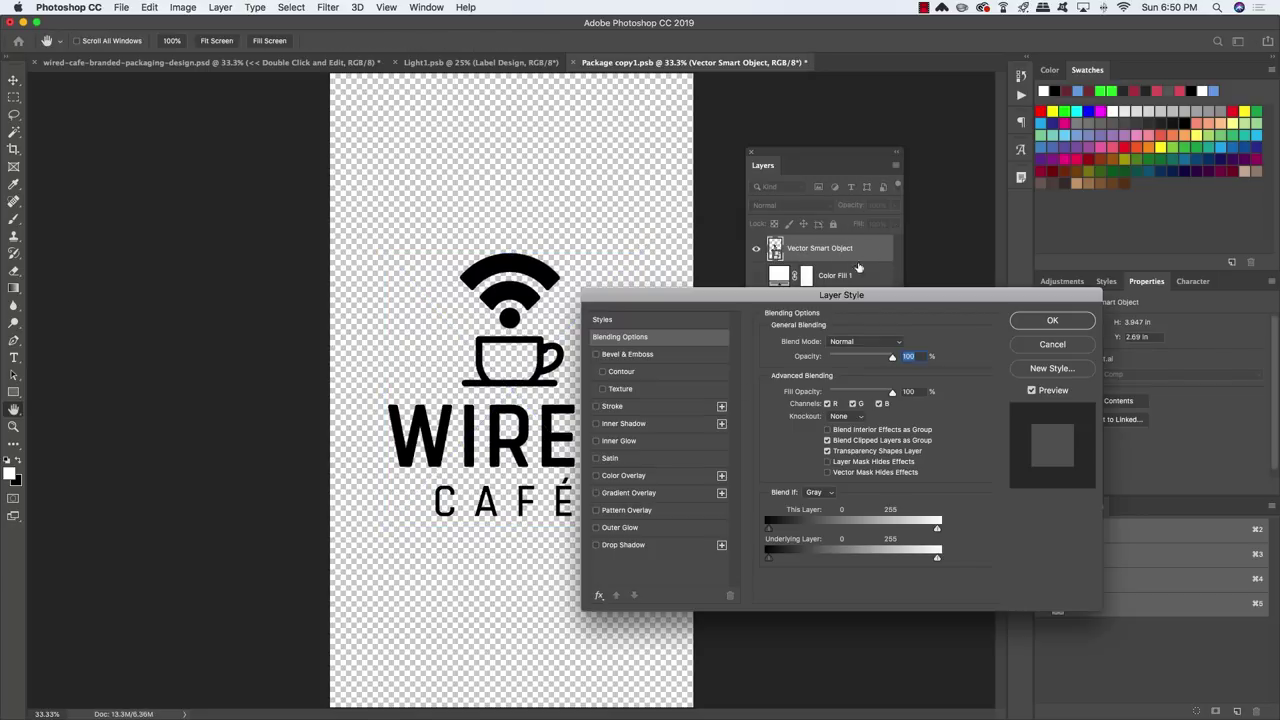
left_click(615, 477)
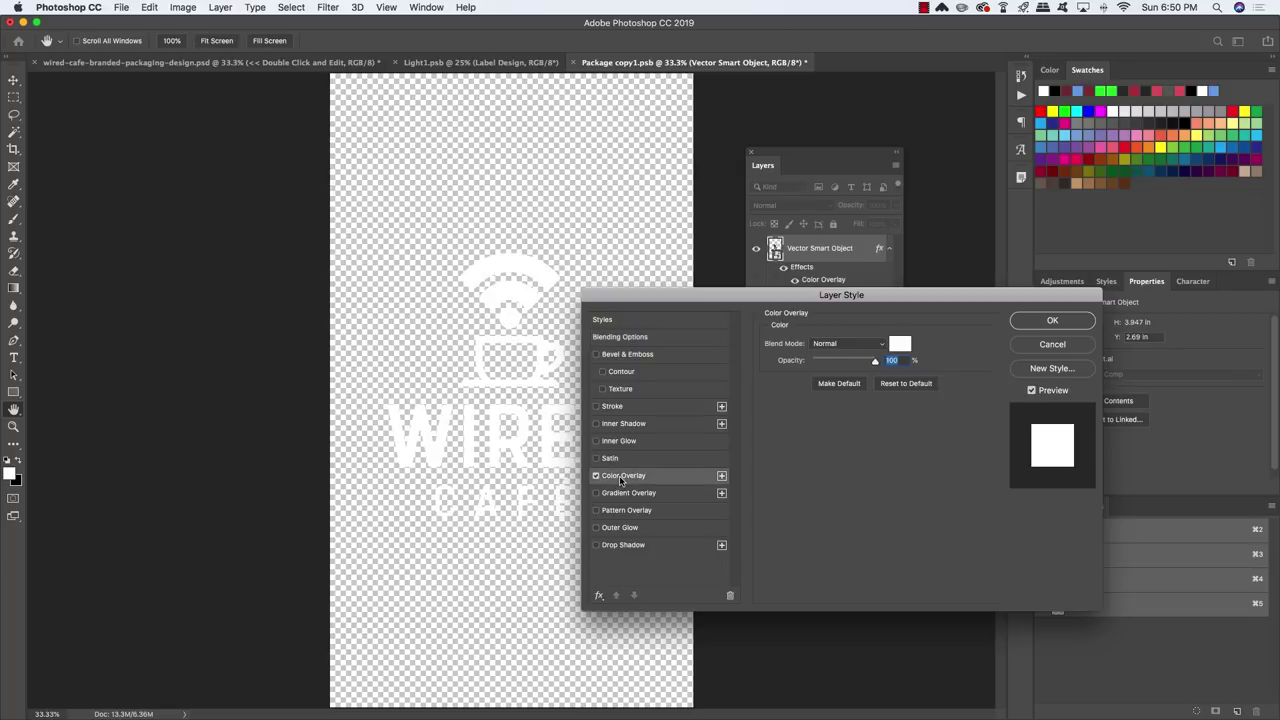
left_click(898, 347)
left_click(669, 295)
left_click(1052, 320)
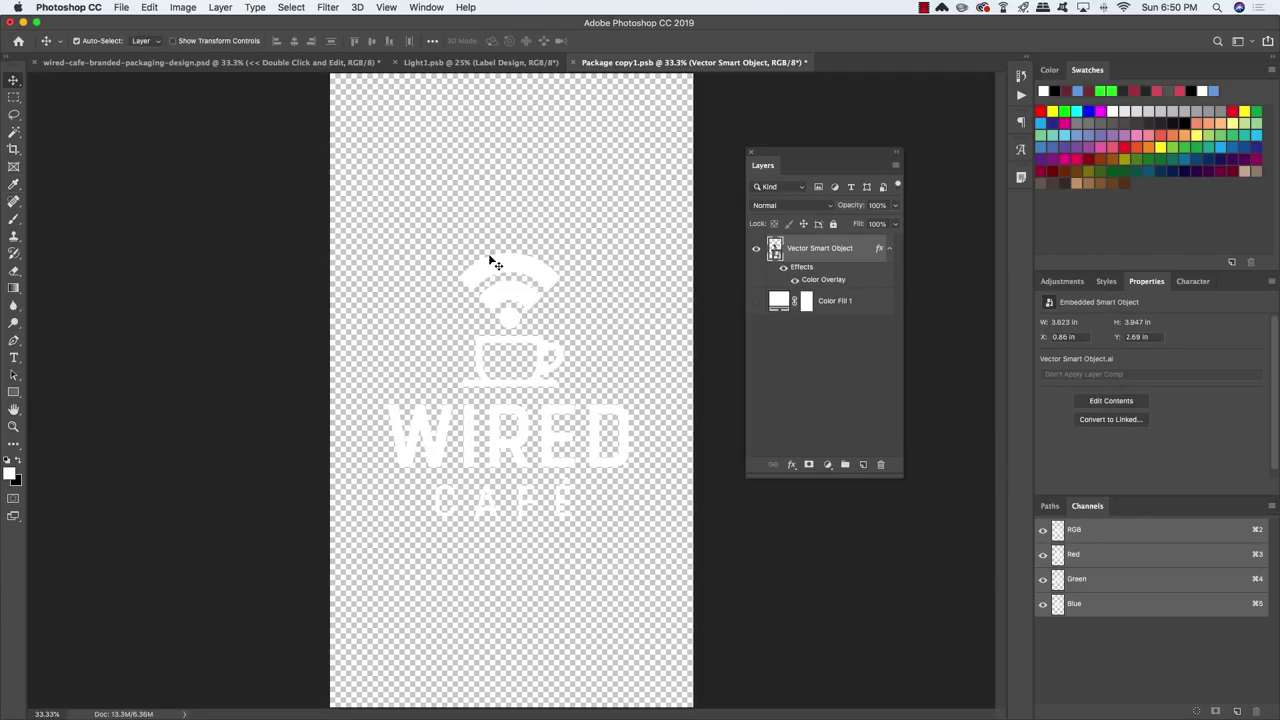
Duplicate the white logo layer and set the copy's Color Overlay to de535f.
key("super+j")
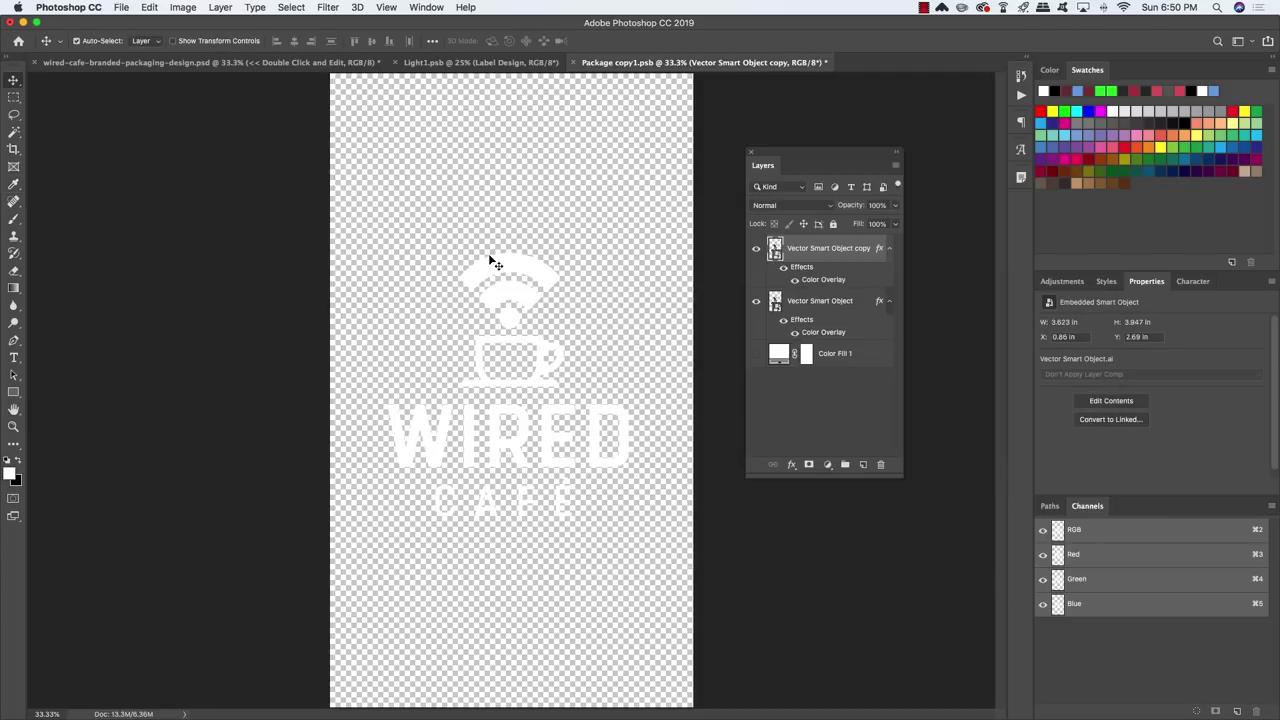
double_click(881, 250)
left_click(633, 477)
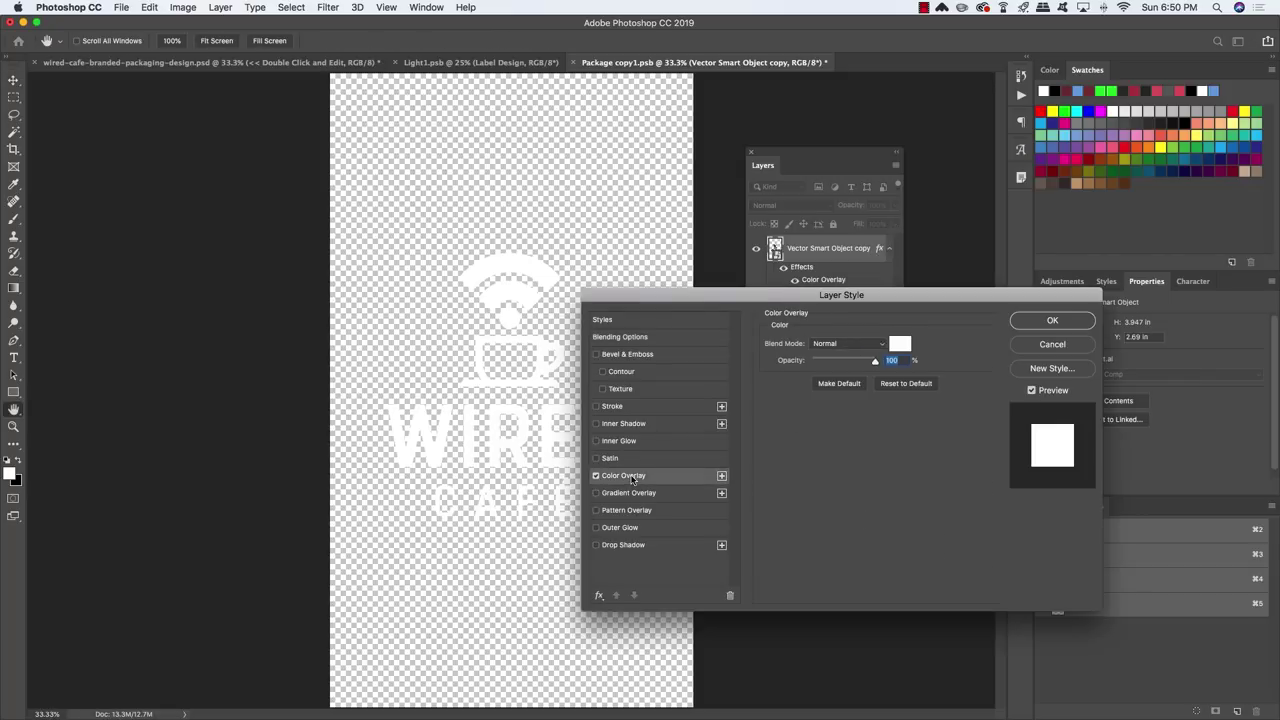
left_click(531, 276)
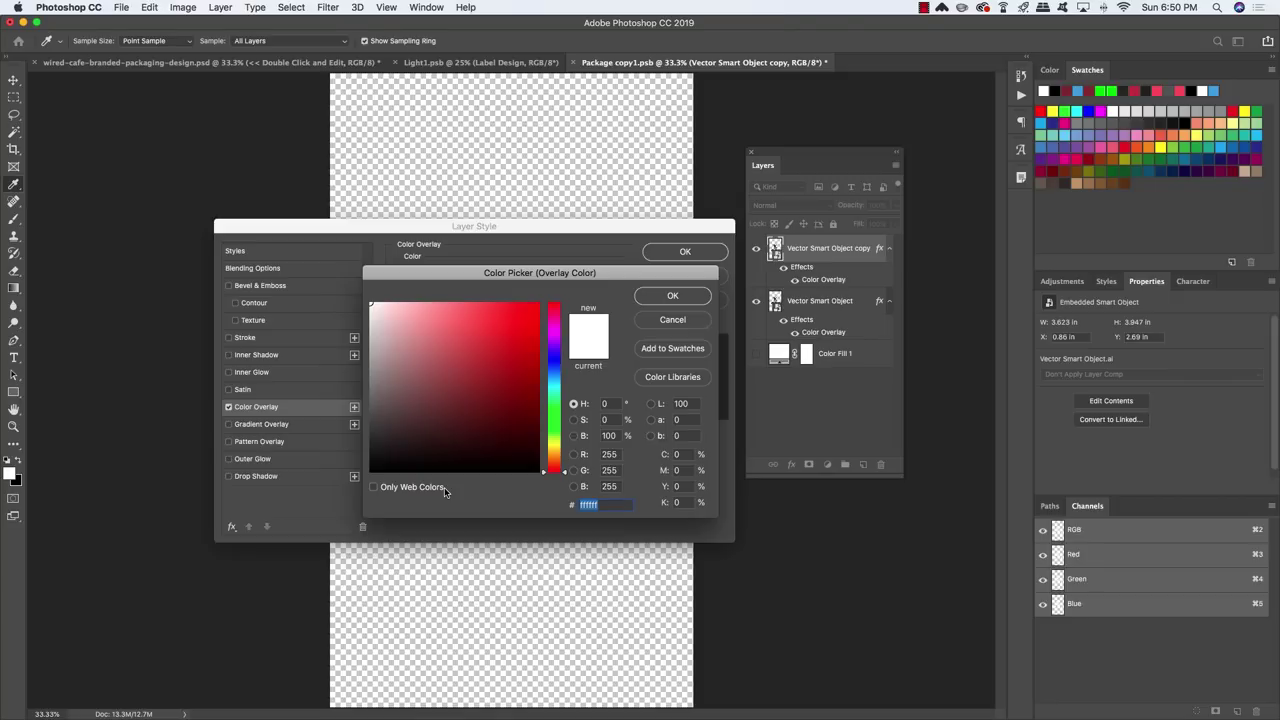
type("de5")
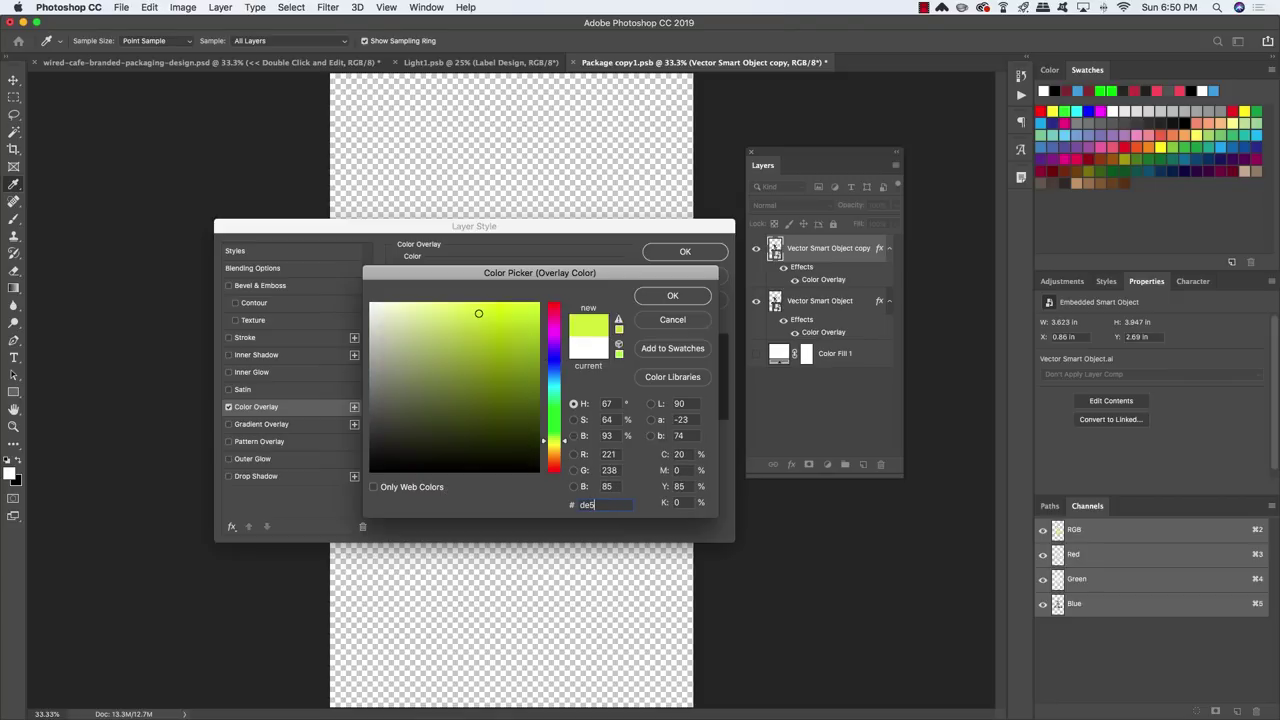
type("35f")
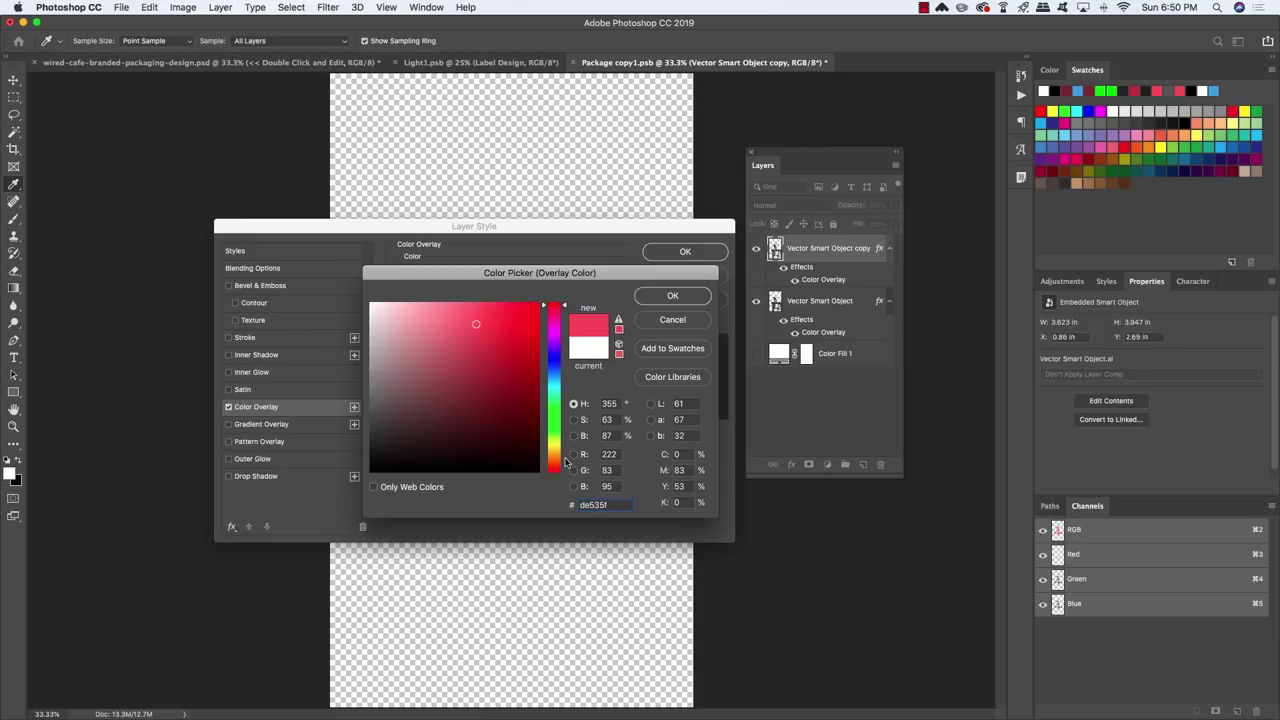
left_click(674, 298)
left_click(686, 252)
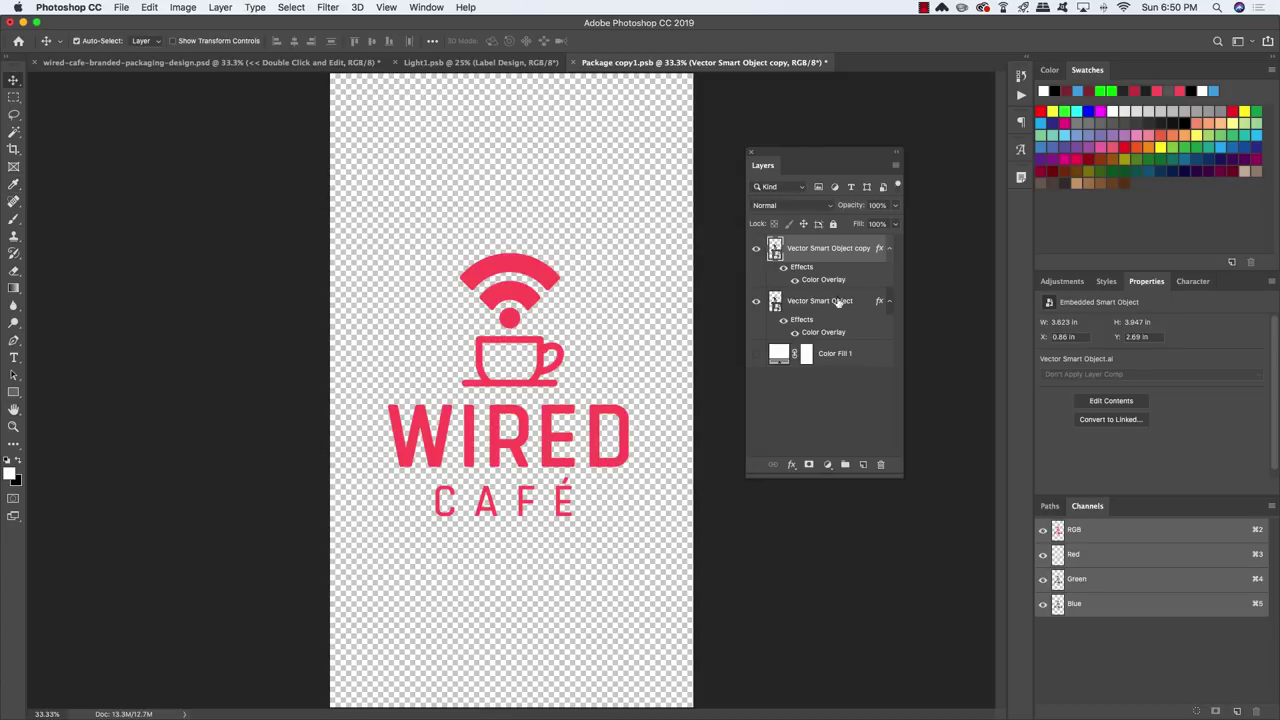
Collapse the effects of both logo layers and compare them by toggling the red copy's visibility.
left_click(887, 252)
left_click(889, 275)
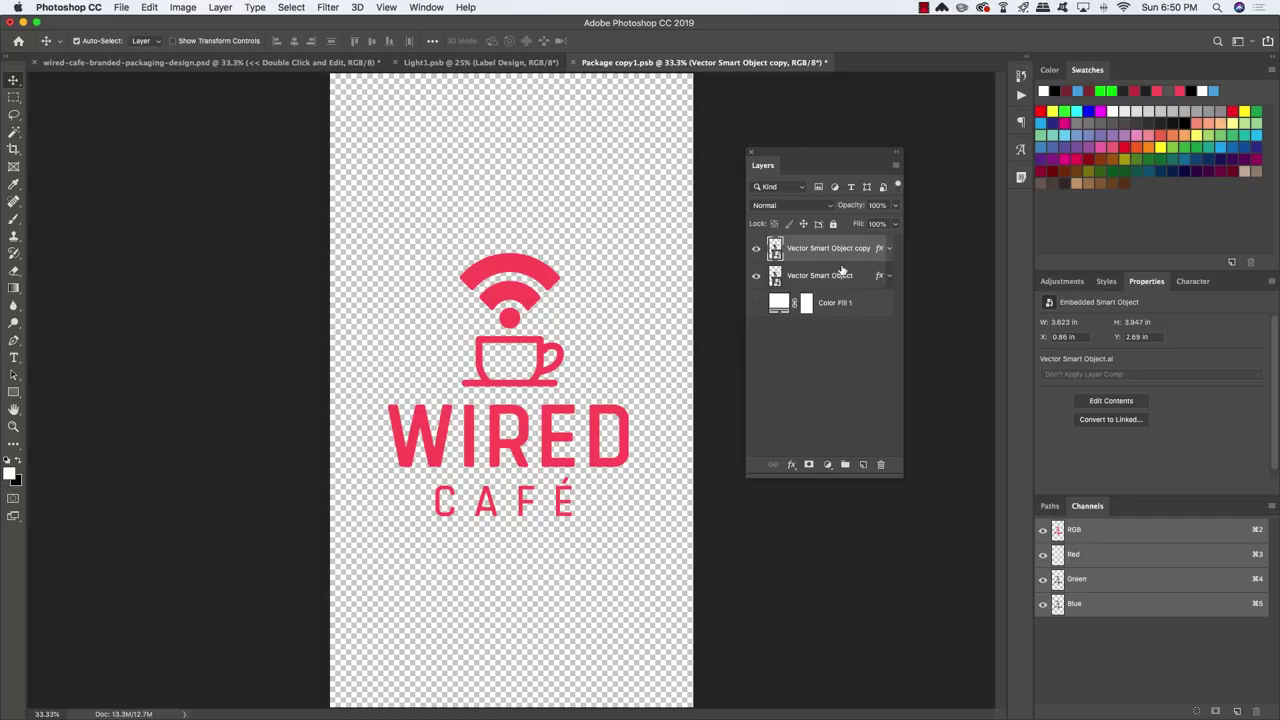
left_click(757, 249)
left_click(757, 249)
Select the Wi-Fi symbol and the letters RED of the red logo copy with two rectangular marquees.
key("m")
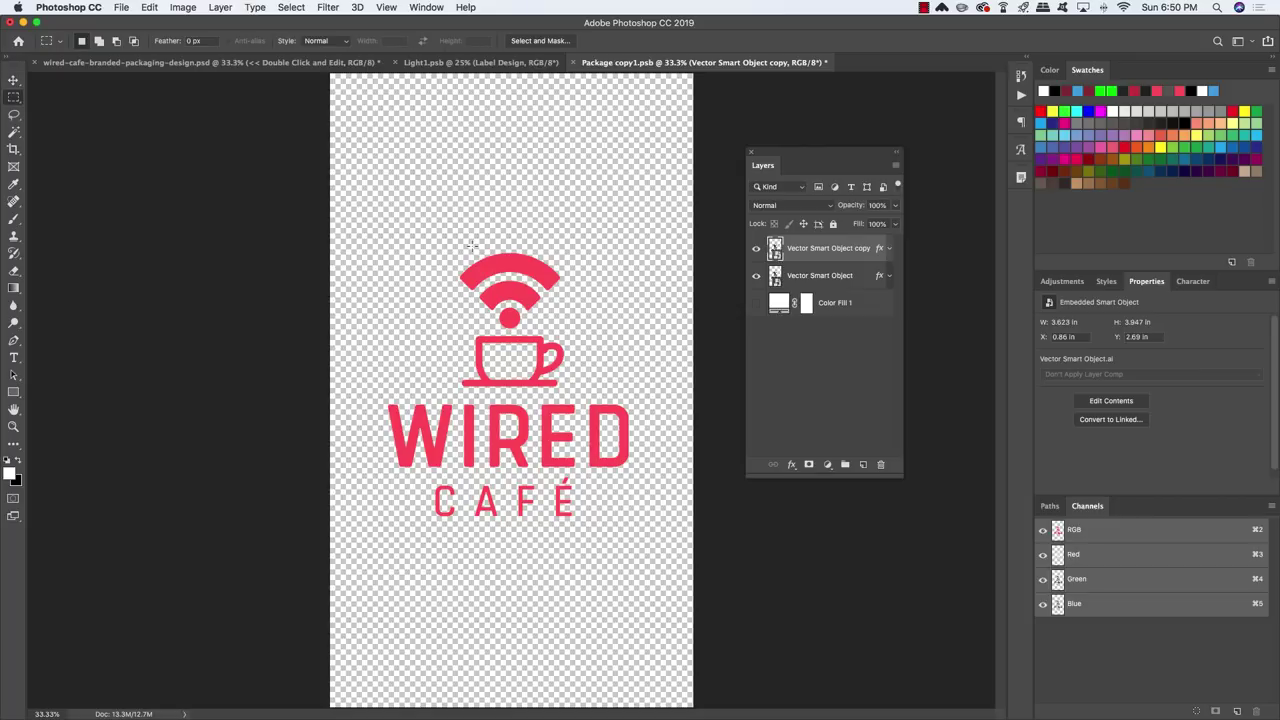
left_click_drag(433, 234, 572, 330)
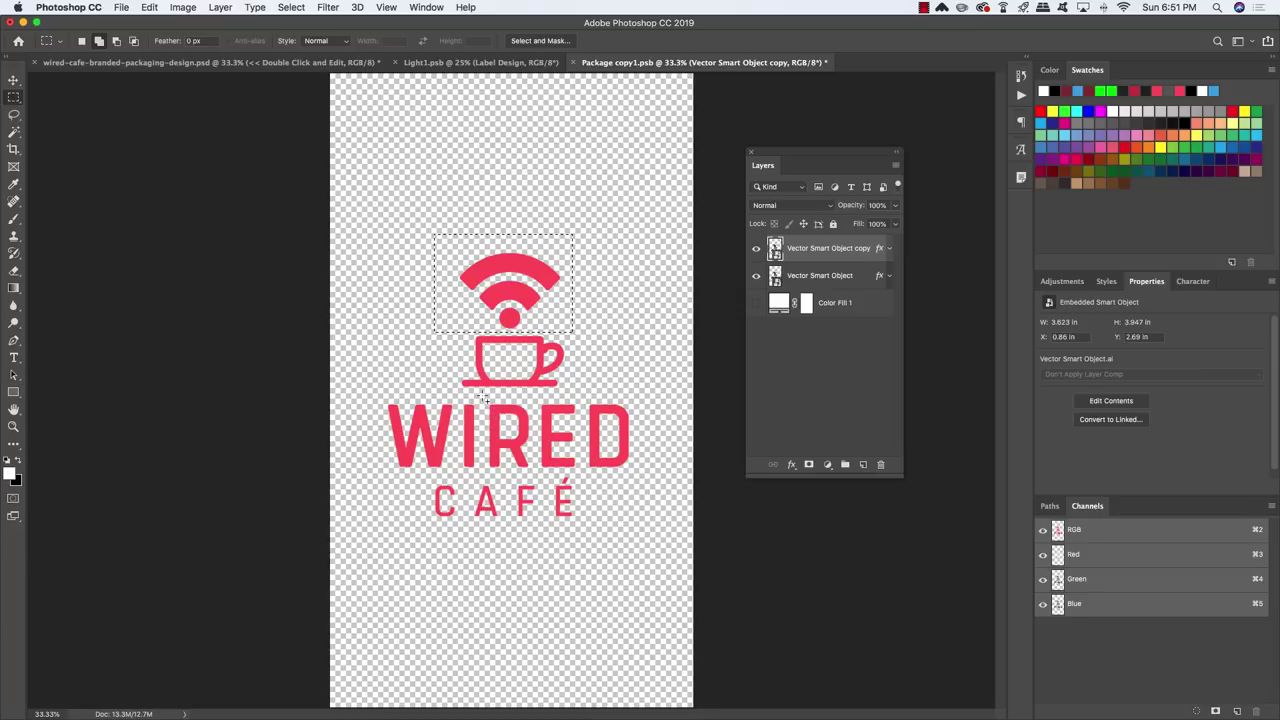
left_click_drag(483, 397, 640, 472)
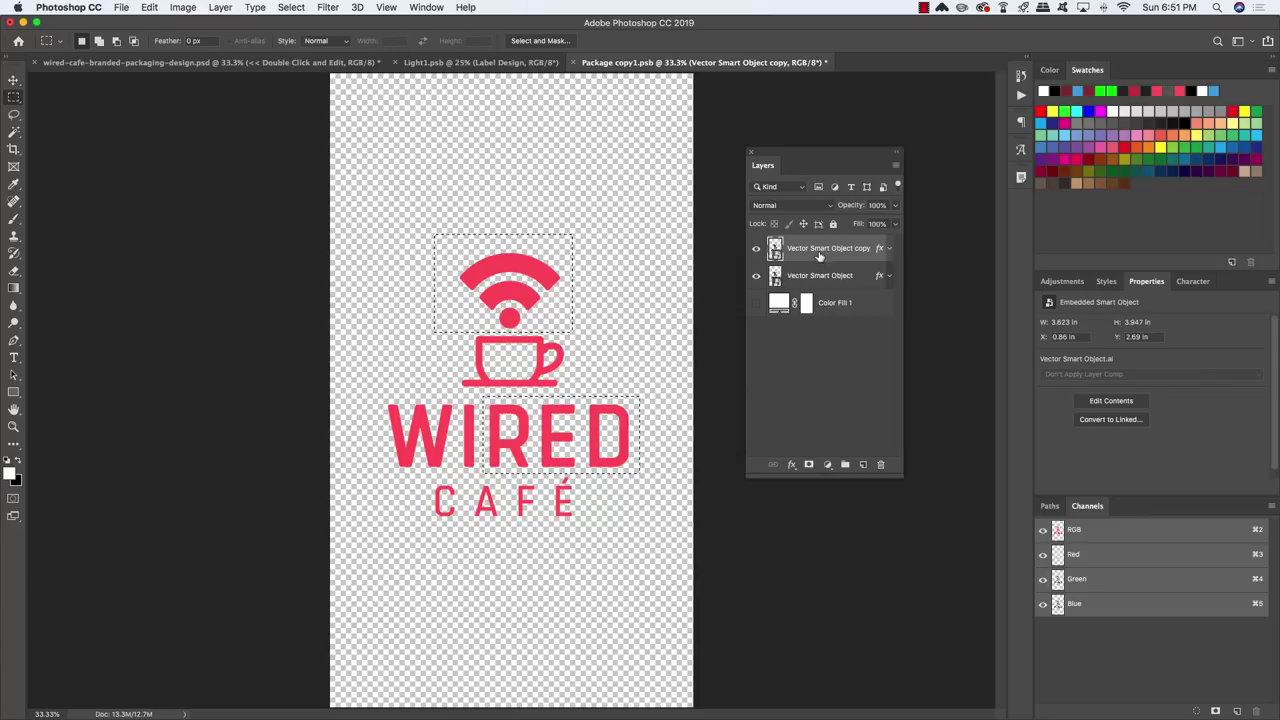
Mask the red logo copy to the selected Wi-Fi symbol and RED letters, and select the original logo layer.
left_click(809, 465)
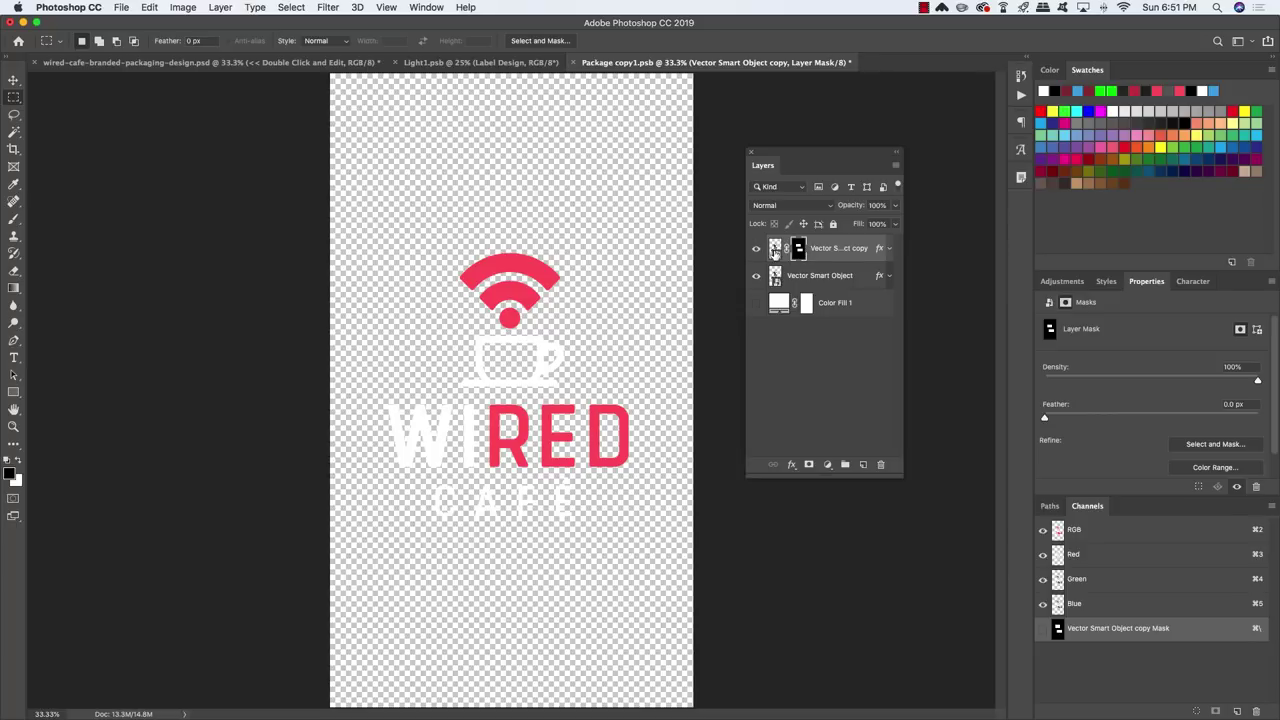
left_click(847, 276)
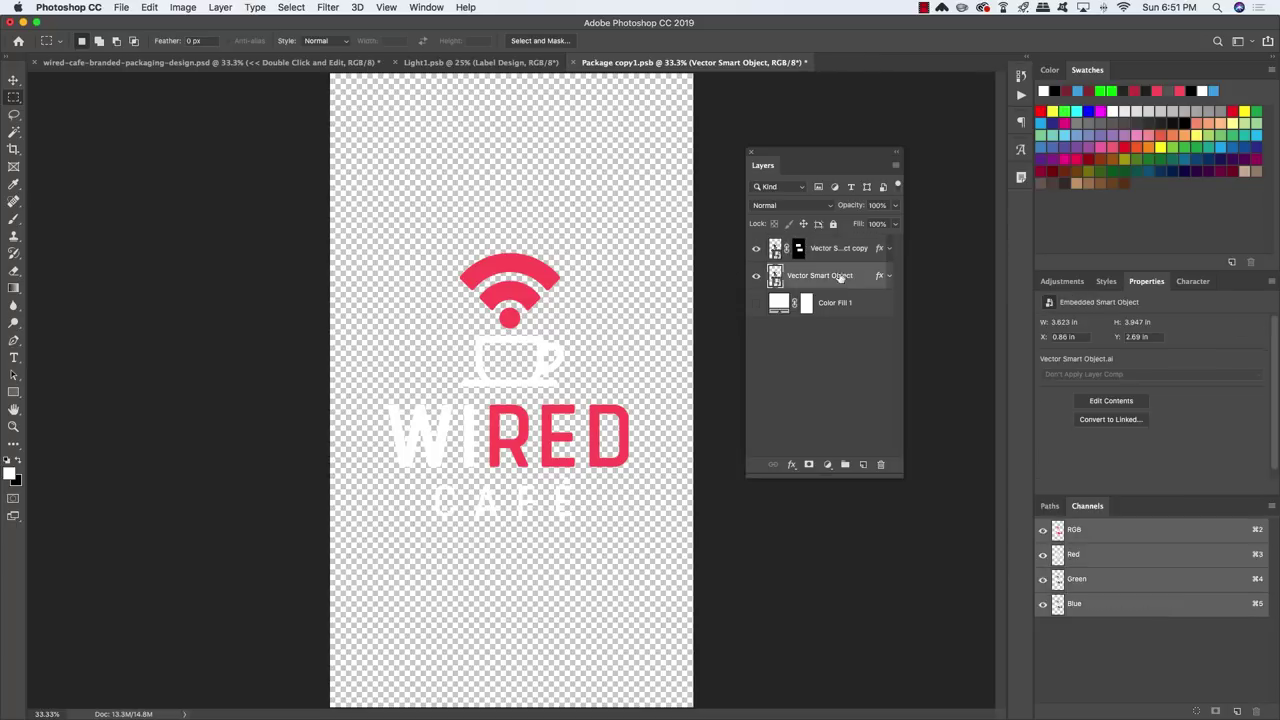
Show the Color Fill 1 background layer and change its fill color to black.
left_click(756, 303)
double_click(779, 302)
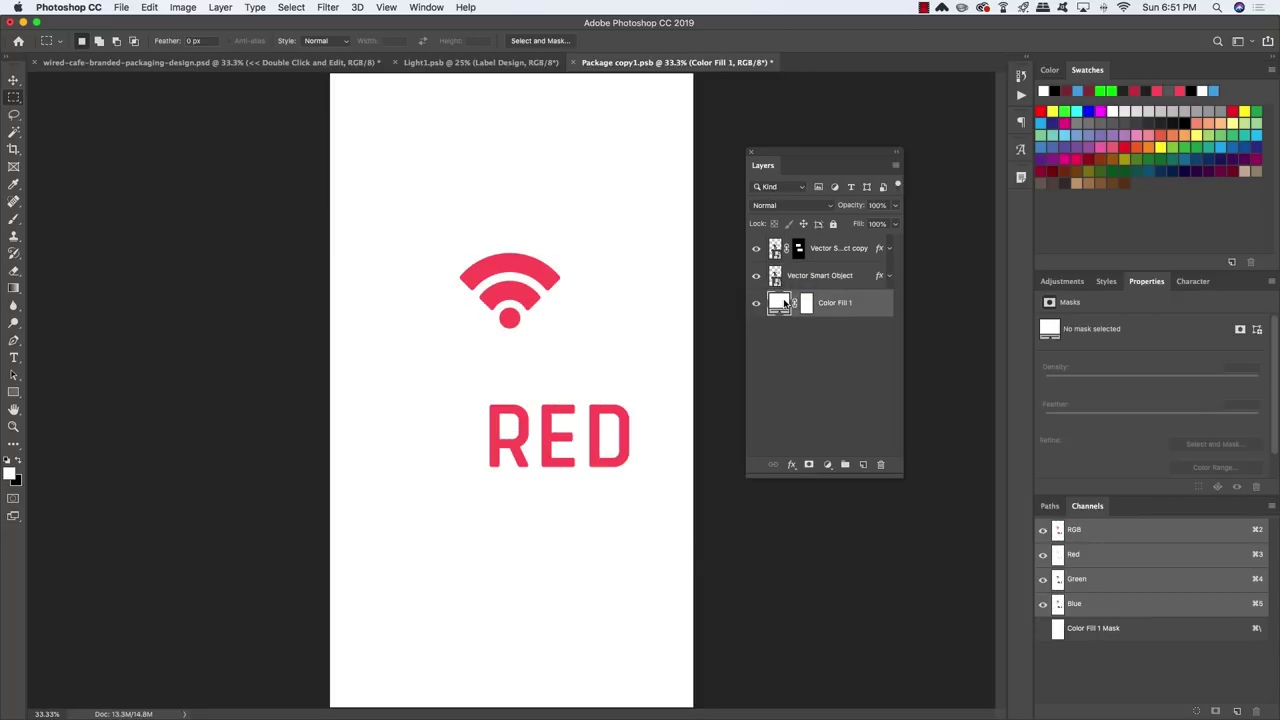
left_click_drag(518, 410, 518, 471)
left_click(672, 295)
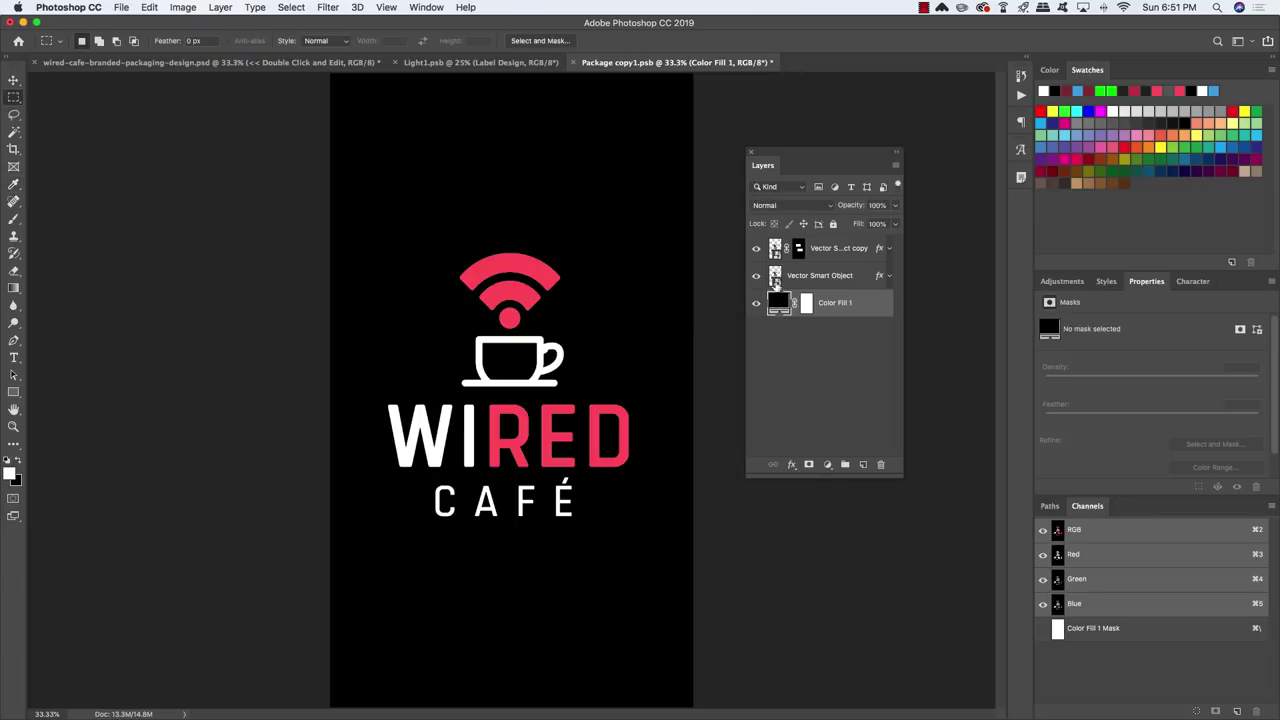
Examine the edges of the red R at 300% zoom with the lower Vector Smart Object layer hidden and shown.
left_click(776, 282)
key("v")
key("super+equal")
key("super+equal")
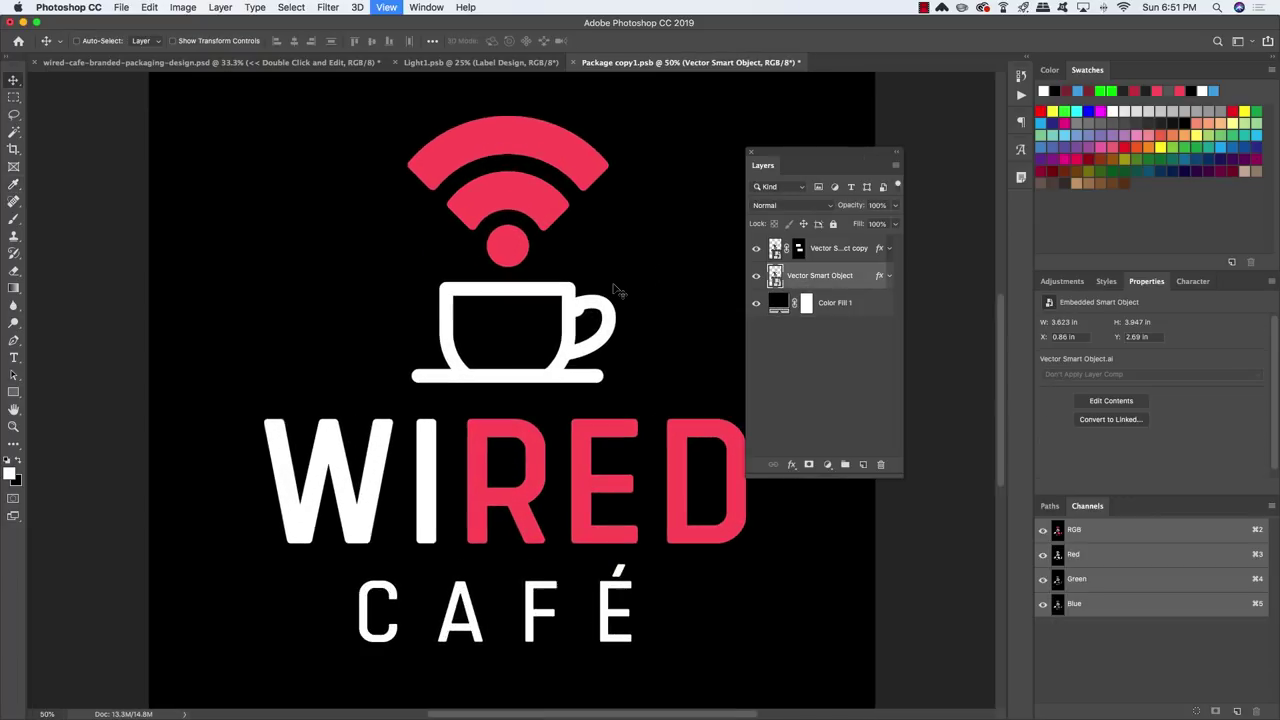
key("super+equal")
key("super+equal")
key("super+equal")
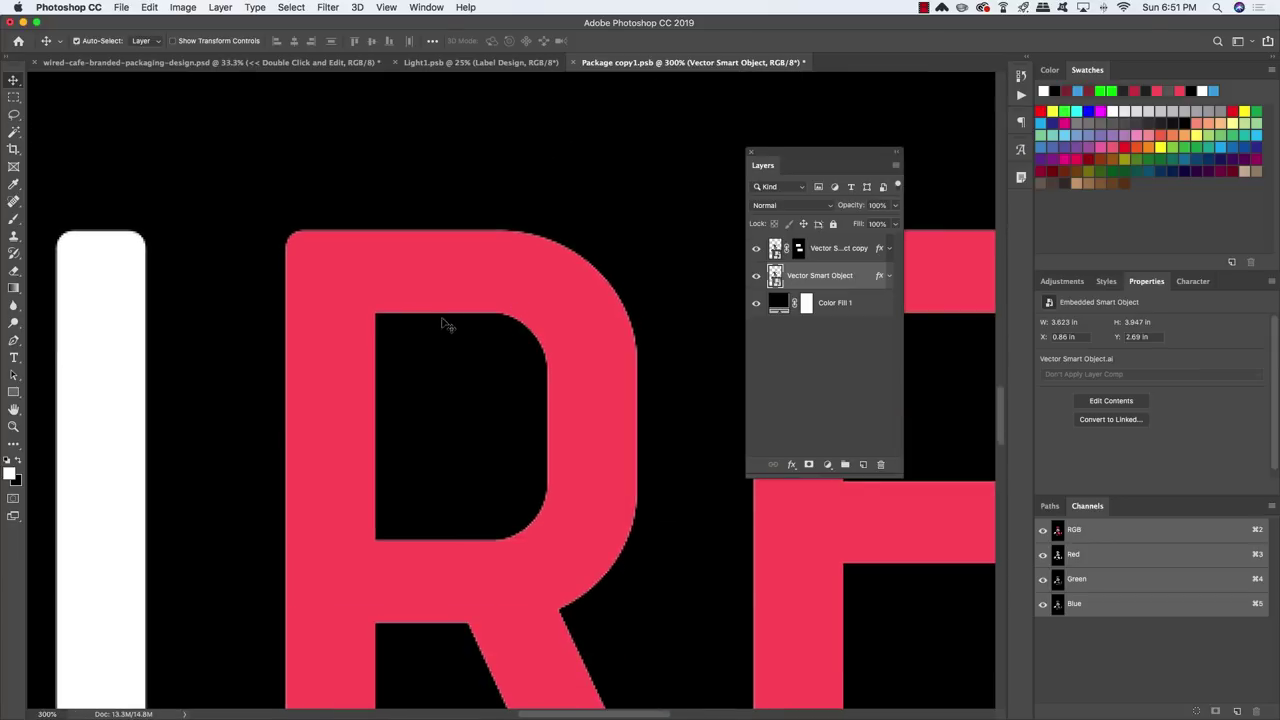
left_click(756, 277)
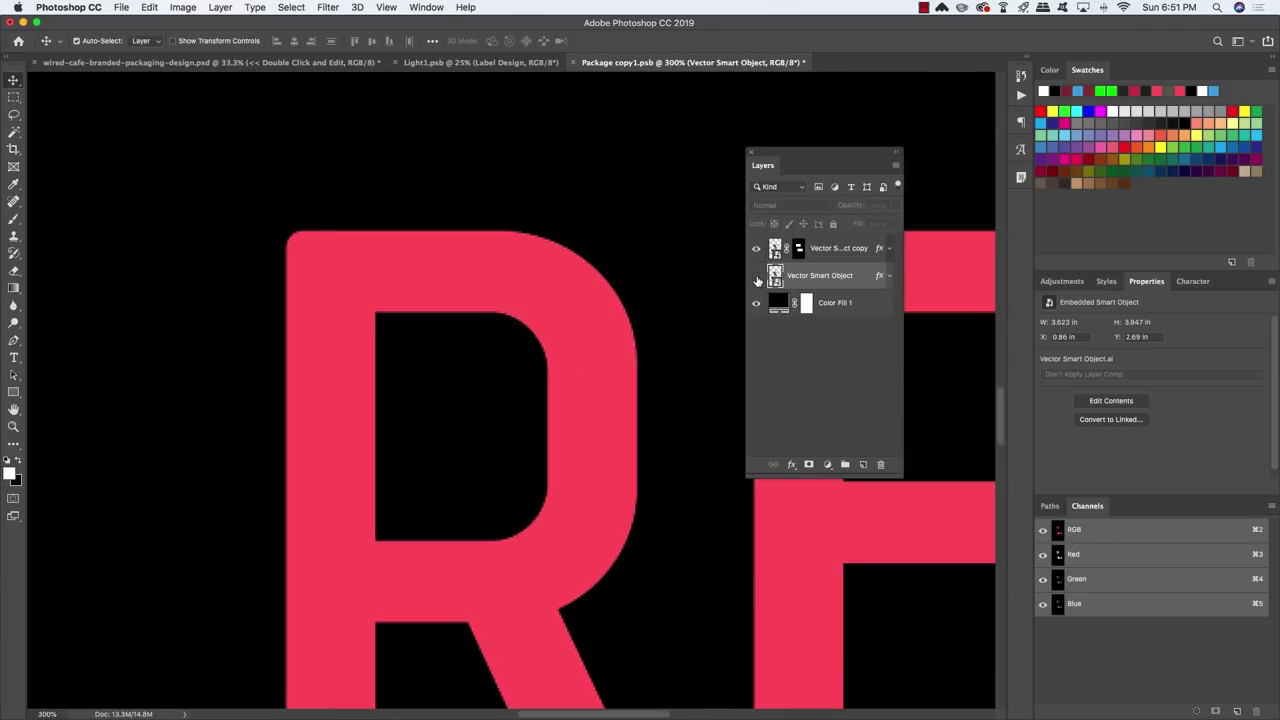
left_click(756, 277)
left_click(756, 277)
left_click(756, 277)
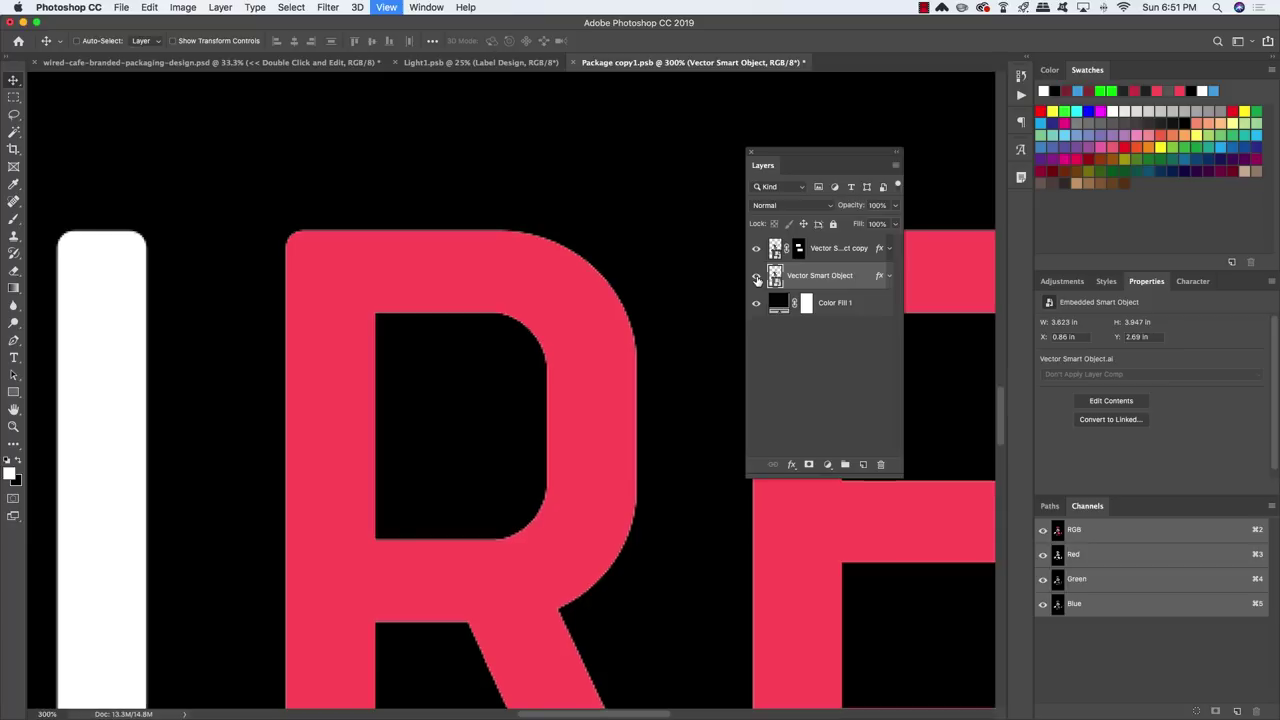
Select the cup, the letters WI and the word CAFÉ including its accent, and mask the lower logo layer to them.
key("super+0")
key("m")
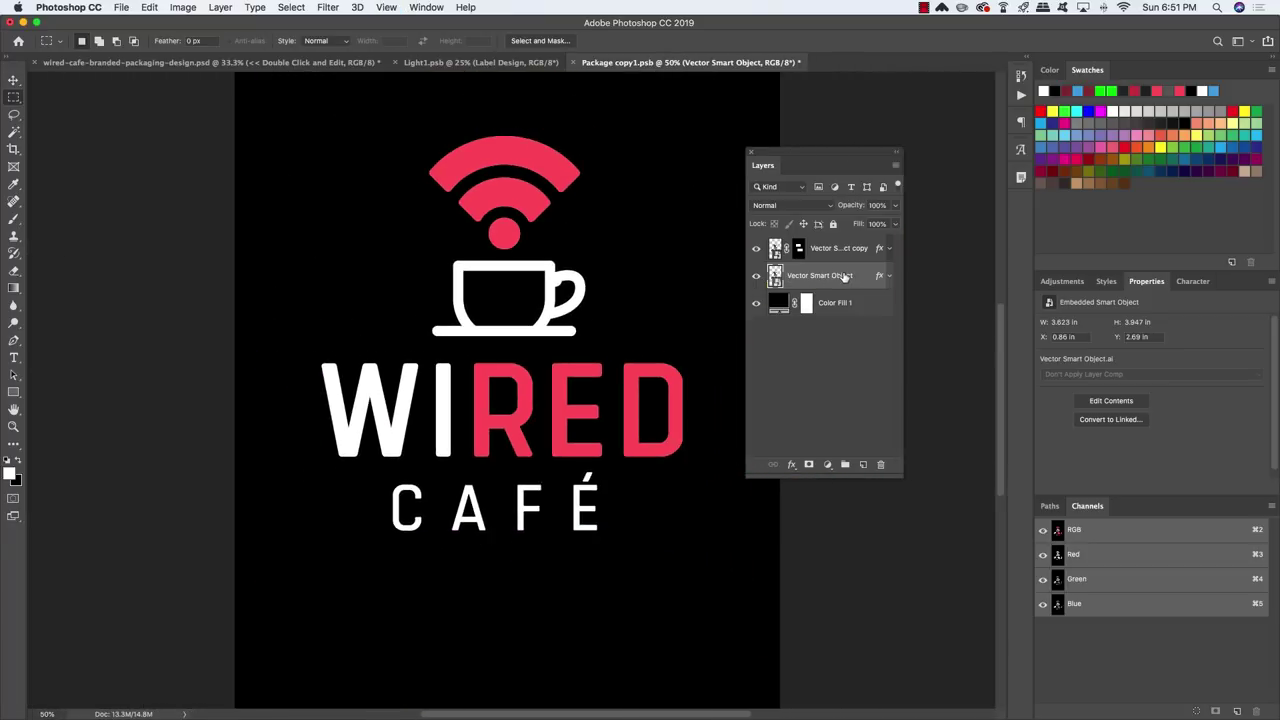
scroll(600, 262, "left", 3)
left_click_drag(440, 255, 621, 339)
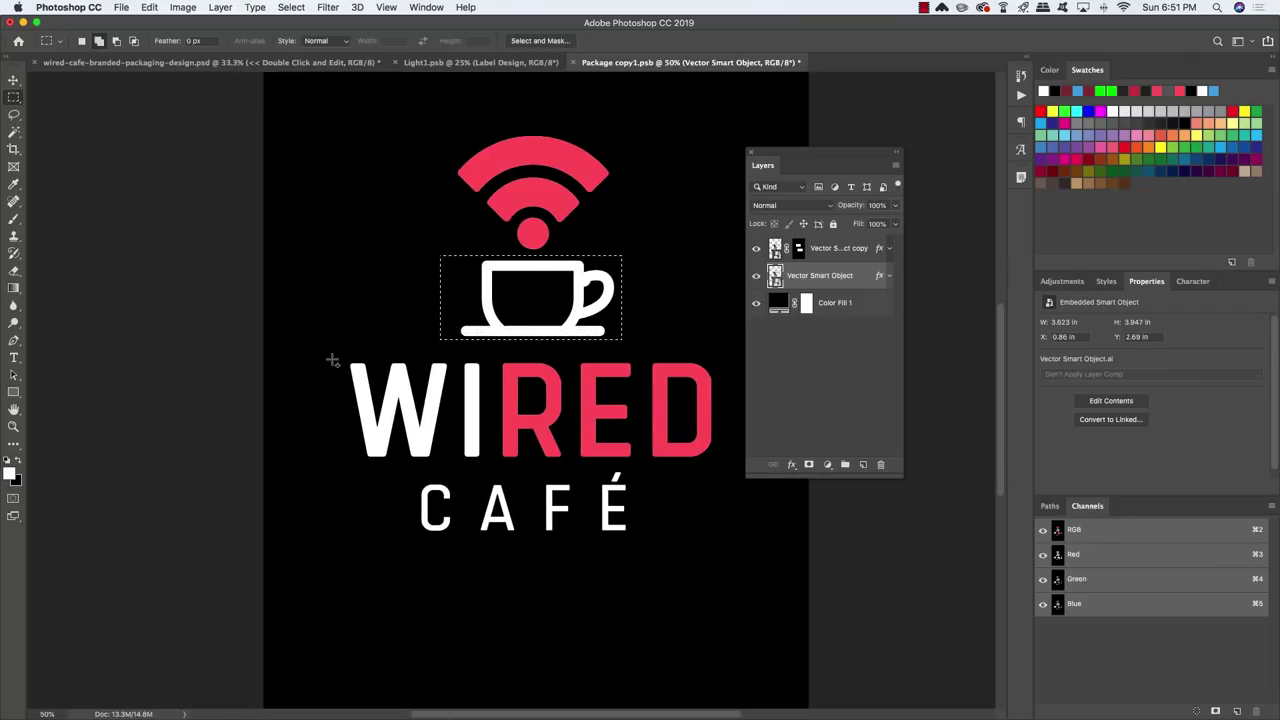
left_click_drag(330, 358, 486, 467)
left_click_drag(403, 477, 643, 539)
left_click_drag(630, 482, 600, 467)
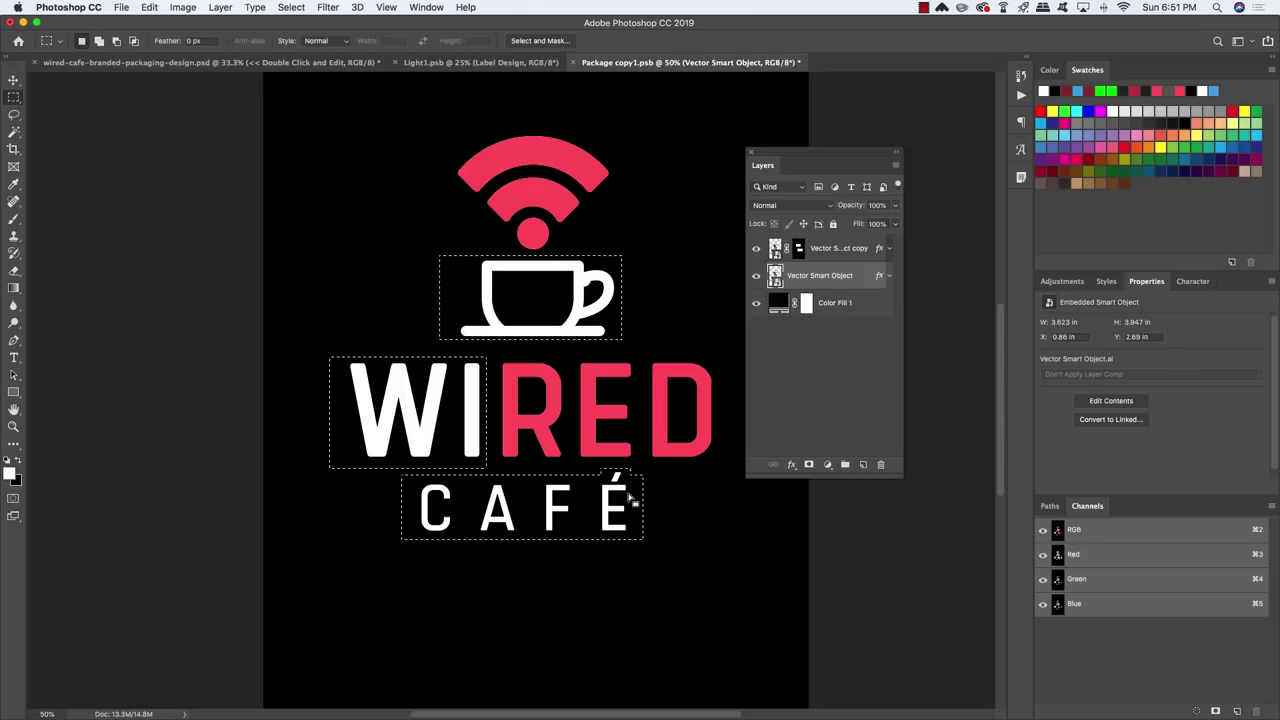
left_click(808, 464)
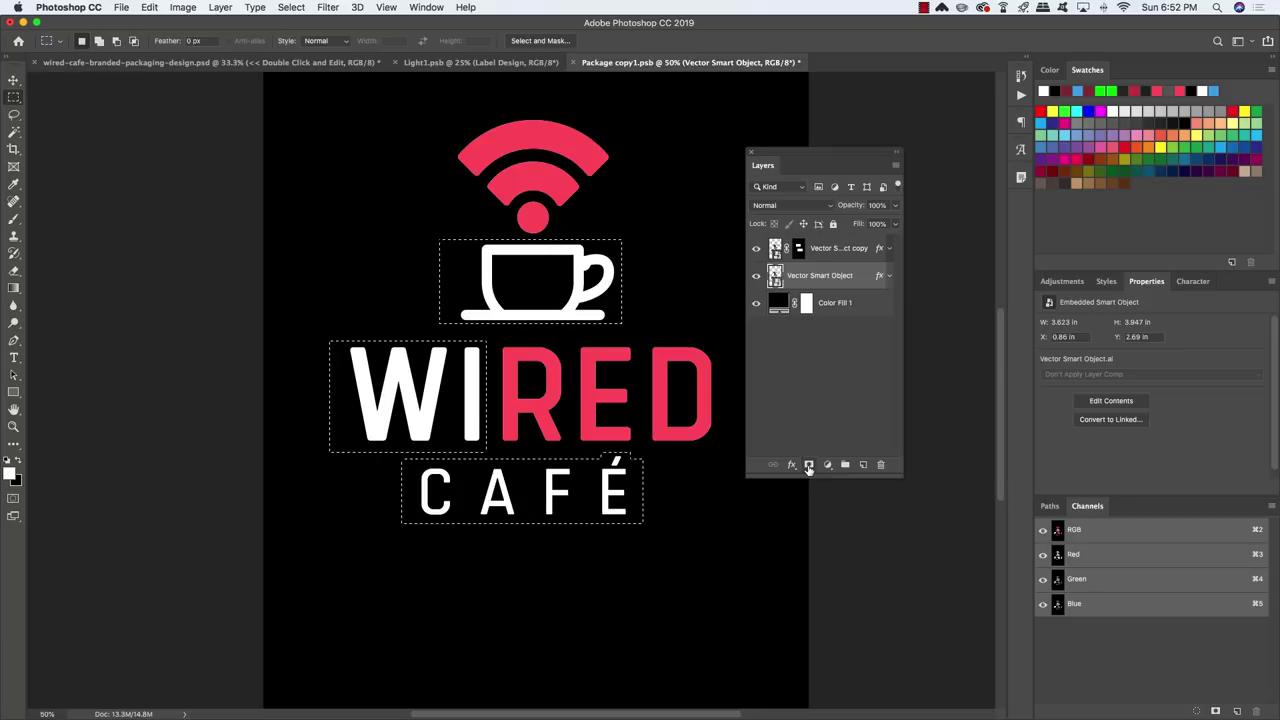
key("v")
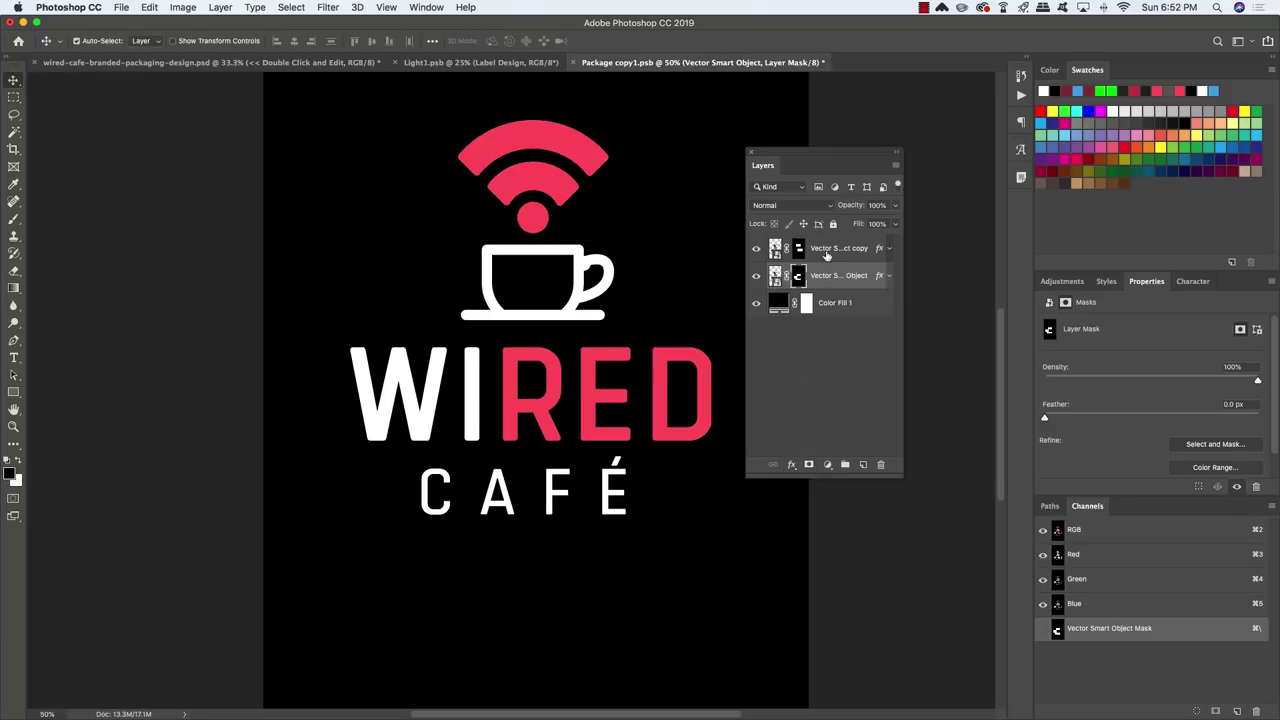
Hide the Color Fill 1 layer, and rename the upper logo layer RED and the lower one WHITE.
left_click(756, 305)
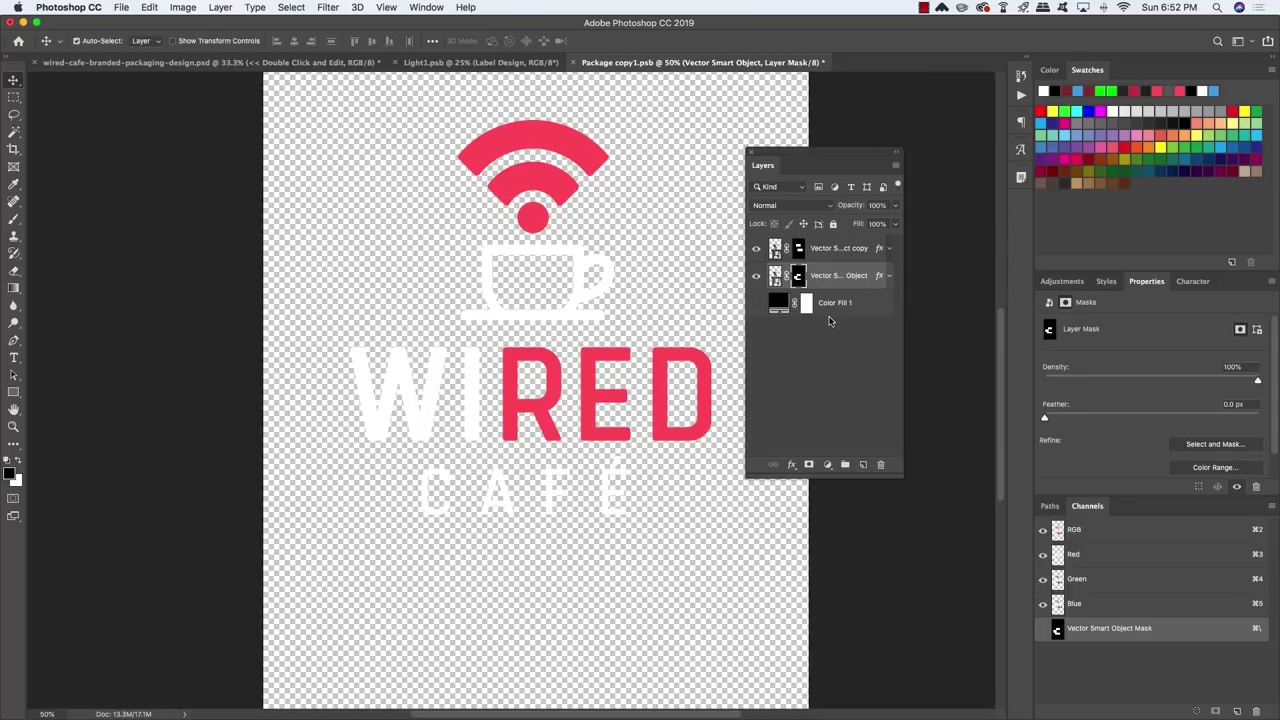
key("super+minus")
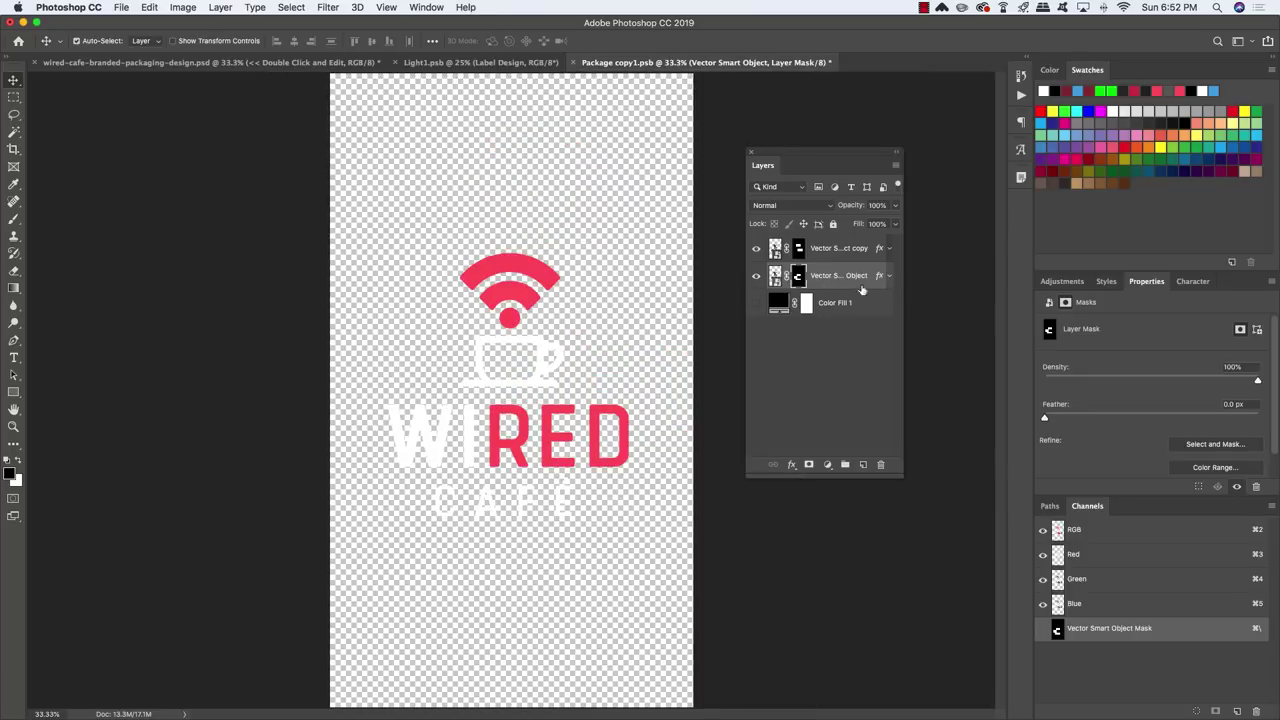
double_click(831, 249)
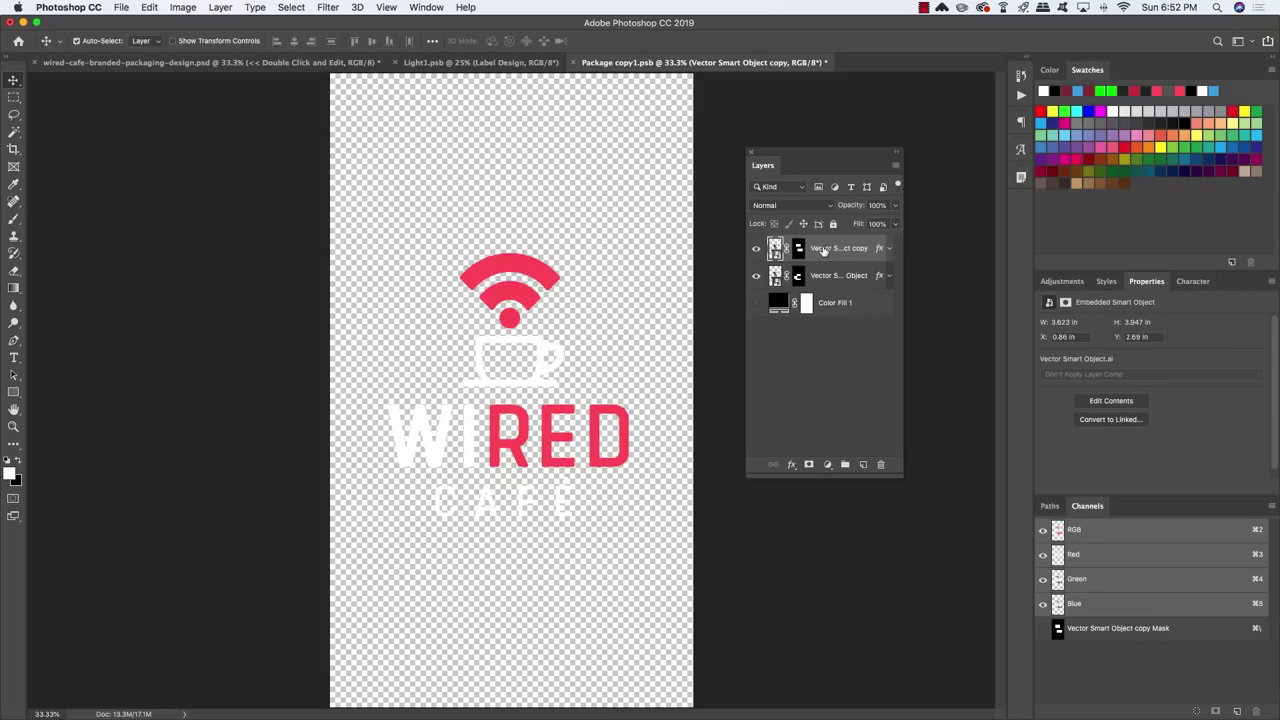
type("RED")
double_click(828, 276)
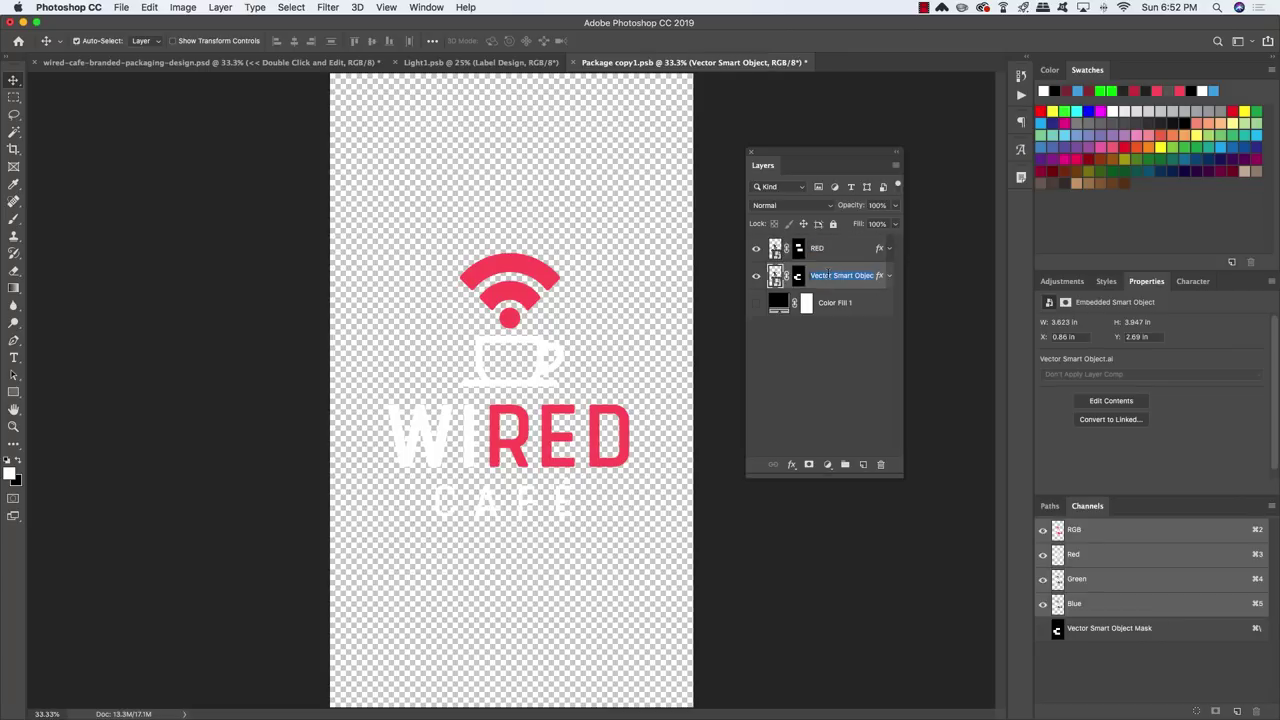
type("WHITE")
key("Return")
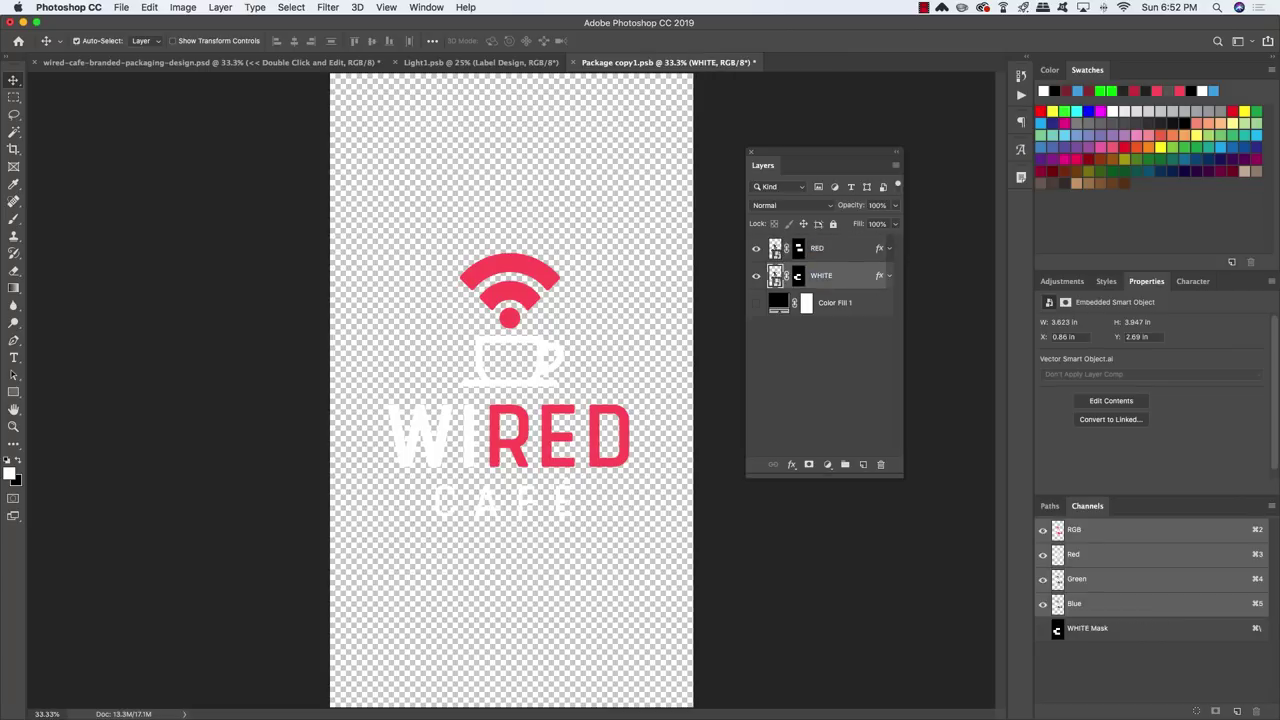
Duplicate the RED layer and scale the copy to about 524%, placing its outer Wi-Fi arc in the canvas's lower-right corner.
left_click(850, 252)
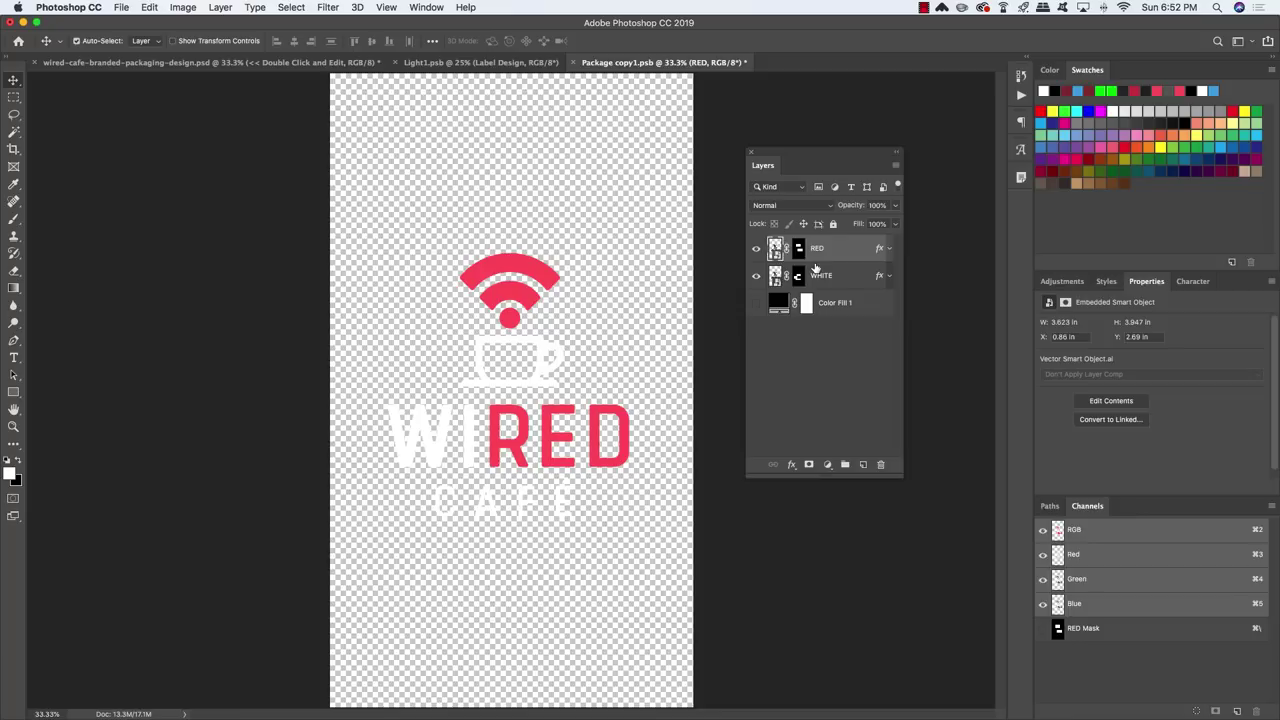
key("super+j")
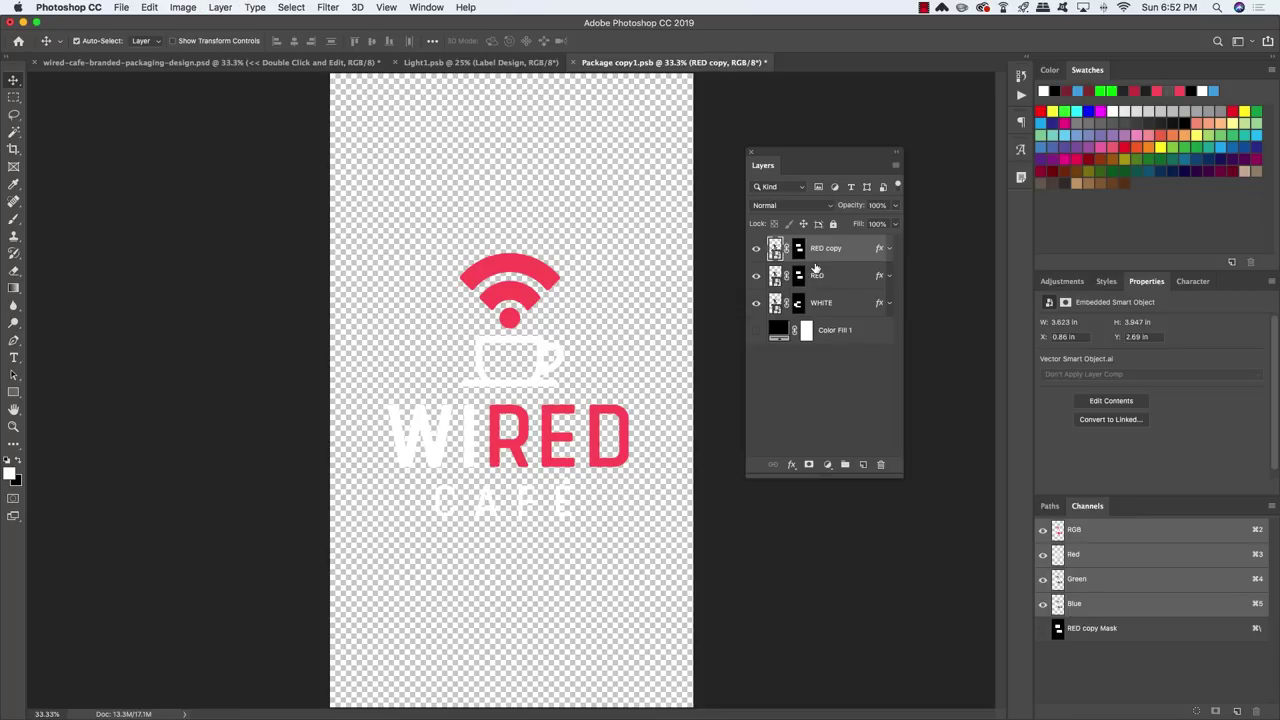
key("super+minus")
key("super+t")
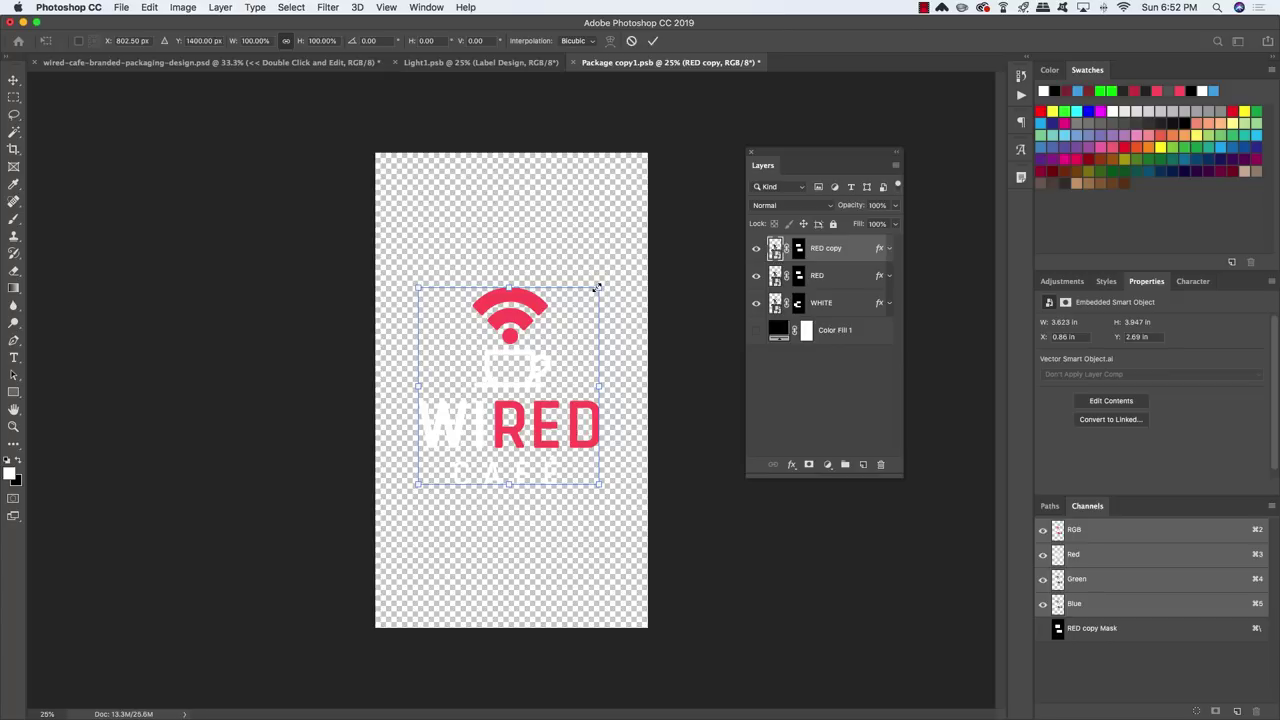
left_click_drag(595, 287, 844, 20)
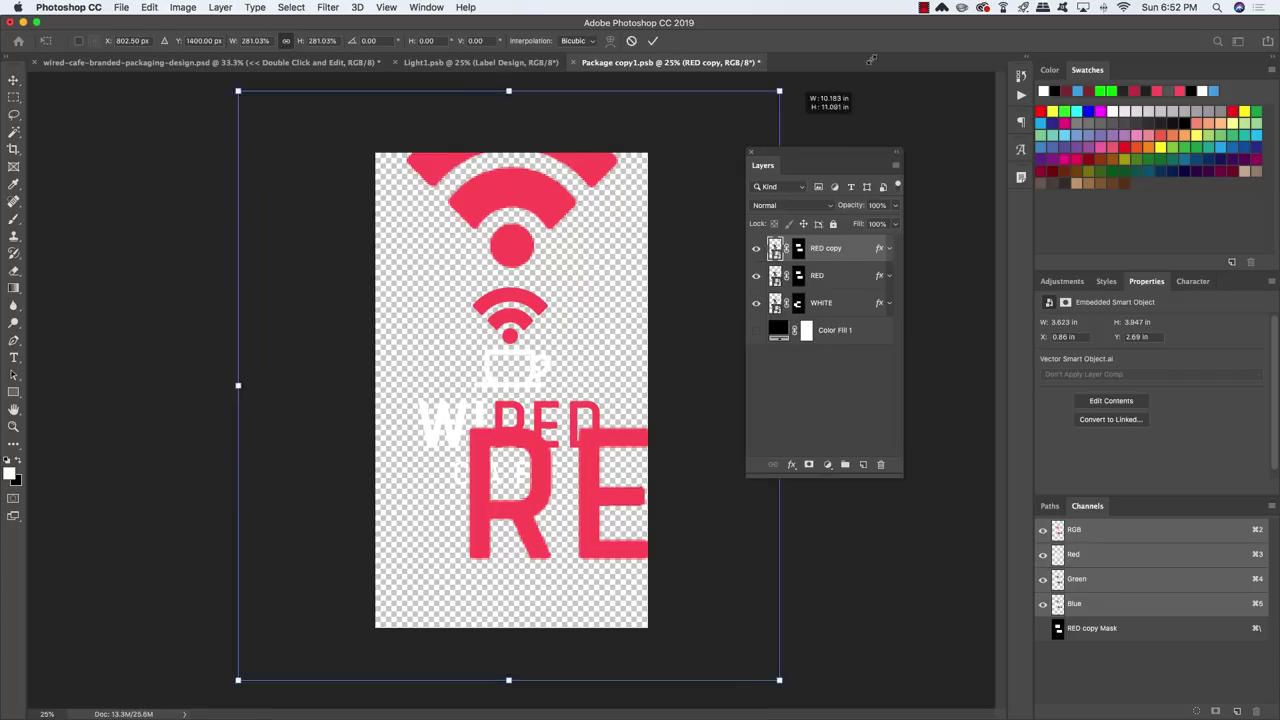
left_click_drag(520, 258, 600, 542)
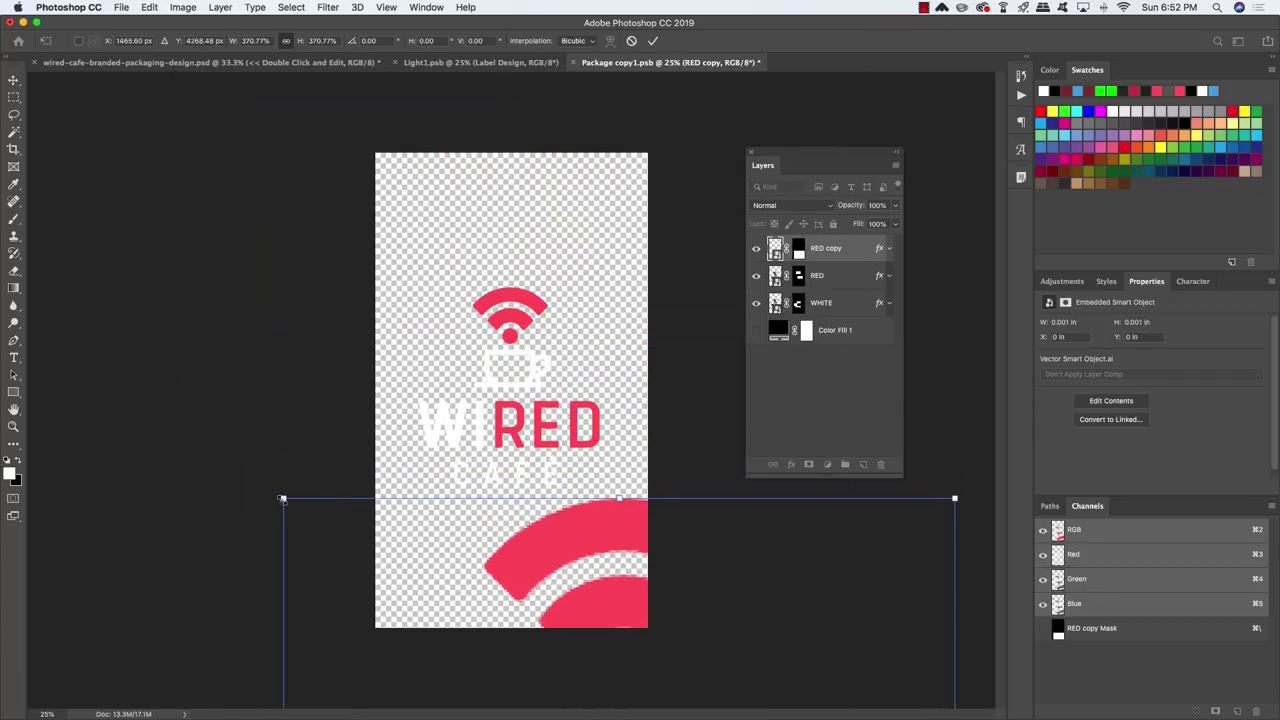
left_click_drag(280, 491, 149, 338)
left_click_drag(566, 417, 636, 593)
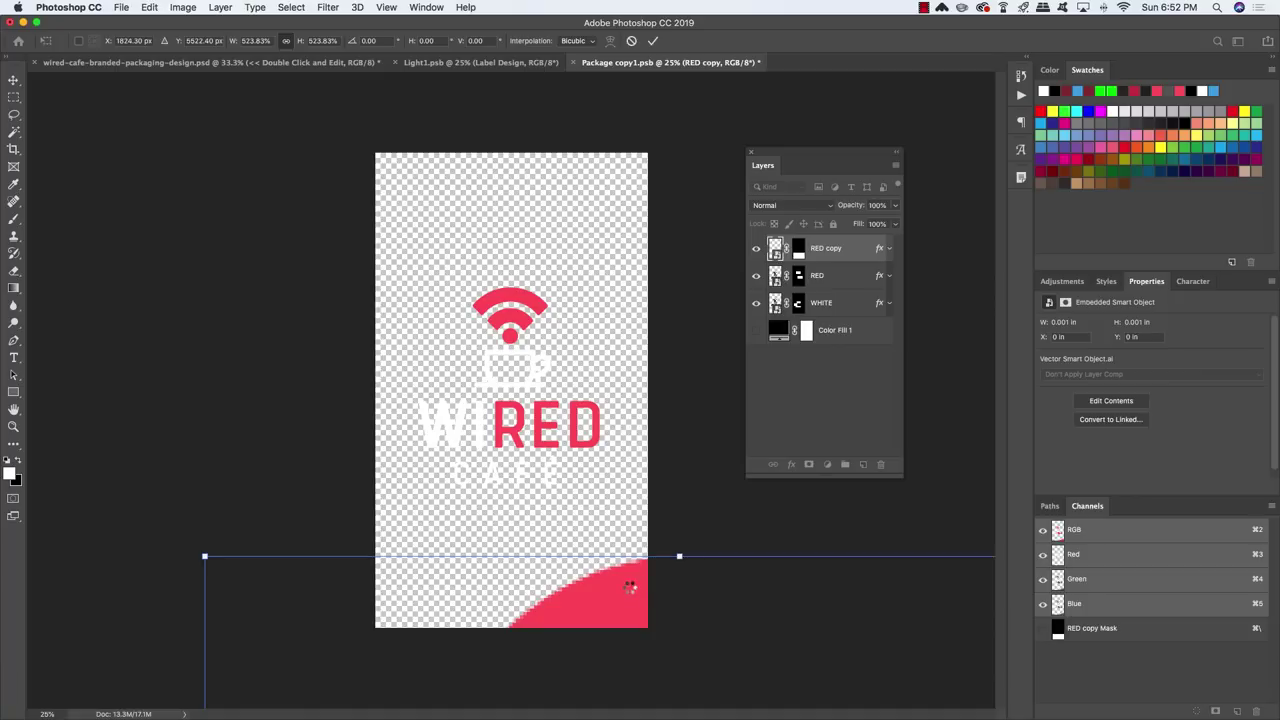
key("Return")
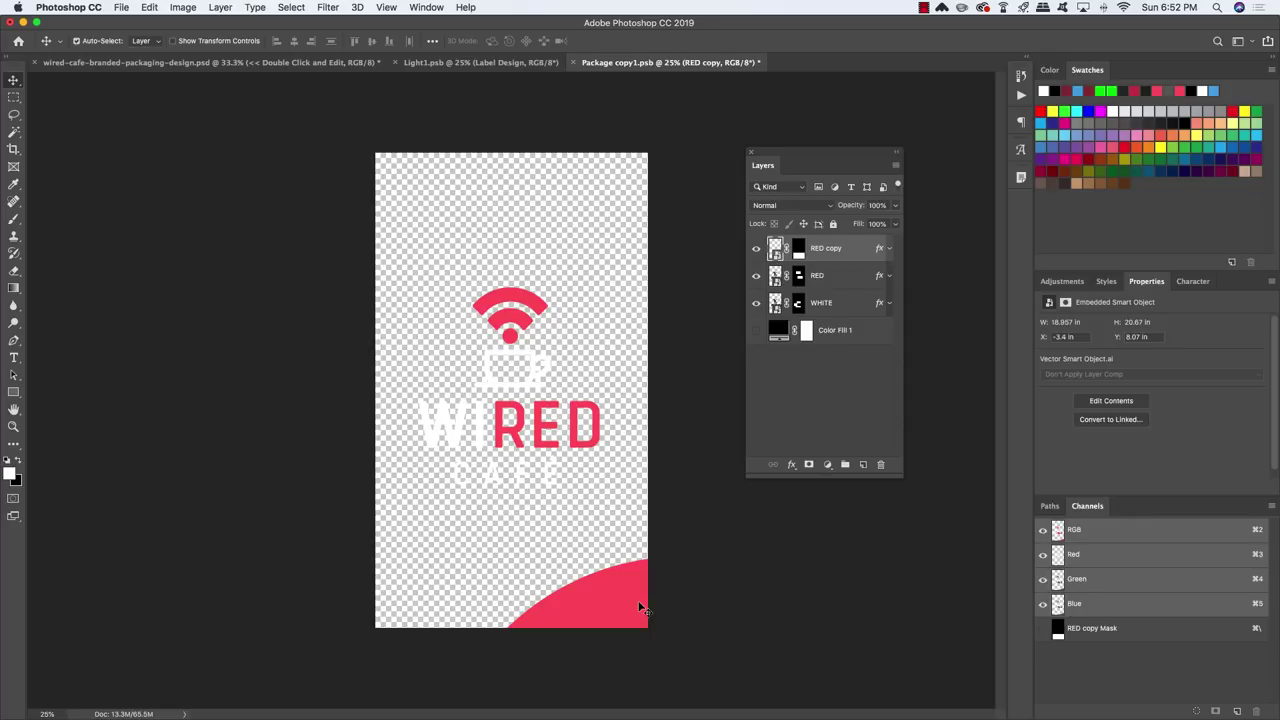
Duplicate the enlarged RED copy, scale it down to about 15.4 in wide, and place its Wi-Fi arcs in the canvas's upper-left corner.
key("super+j")
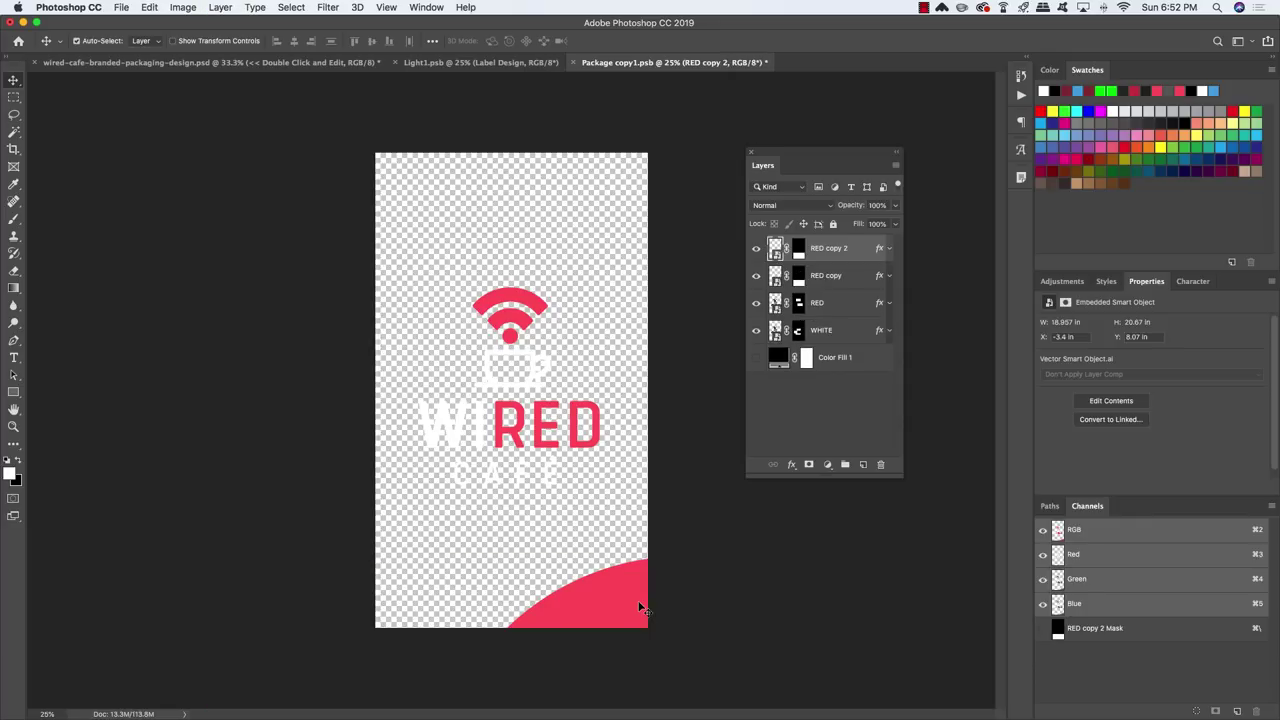
key("super+t")
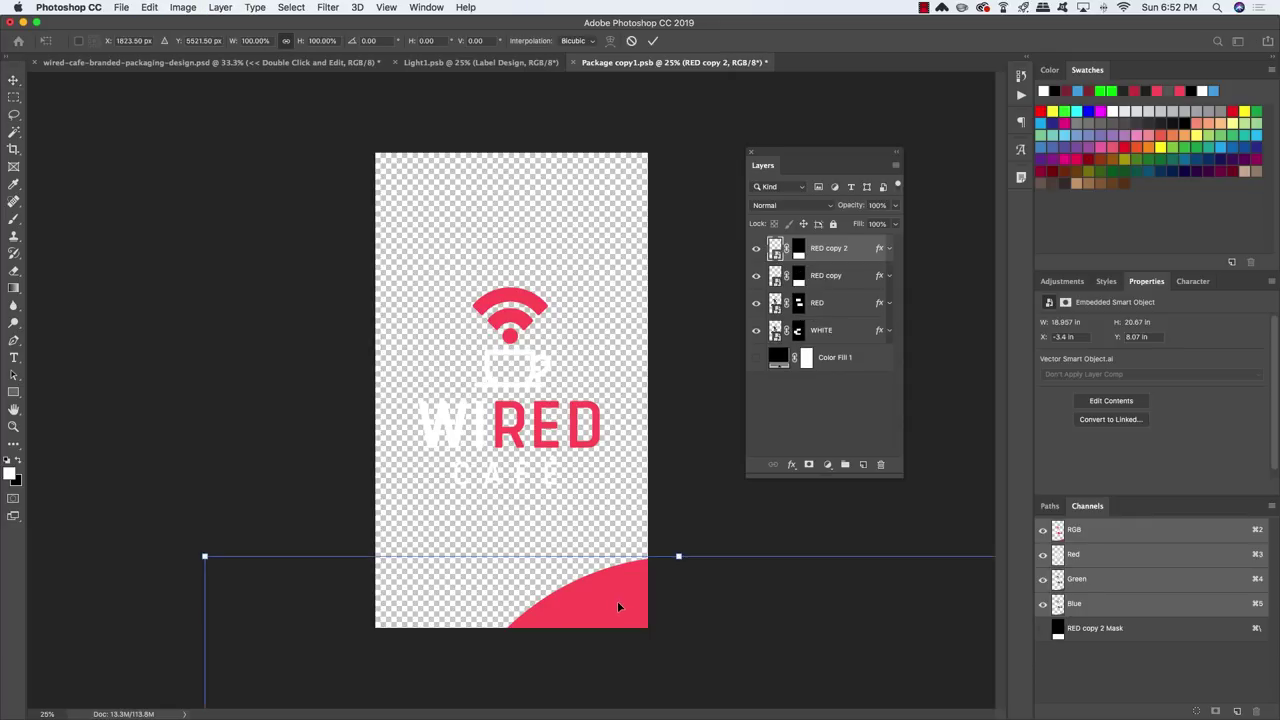
left_click_drag(617, 601, 499, 331)
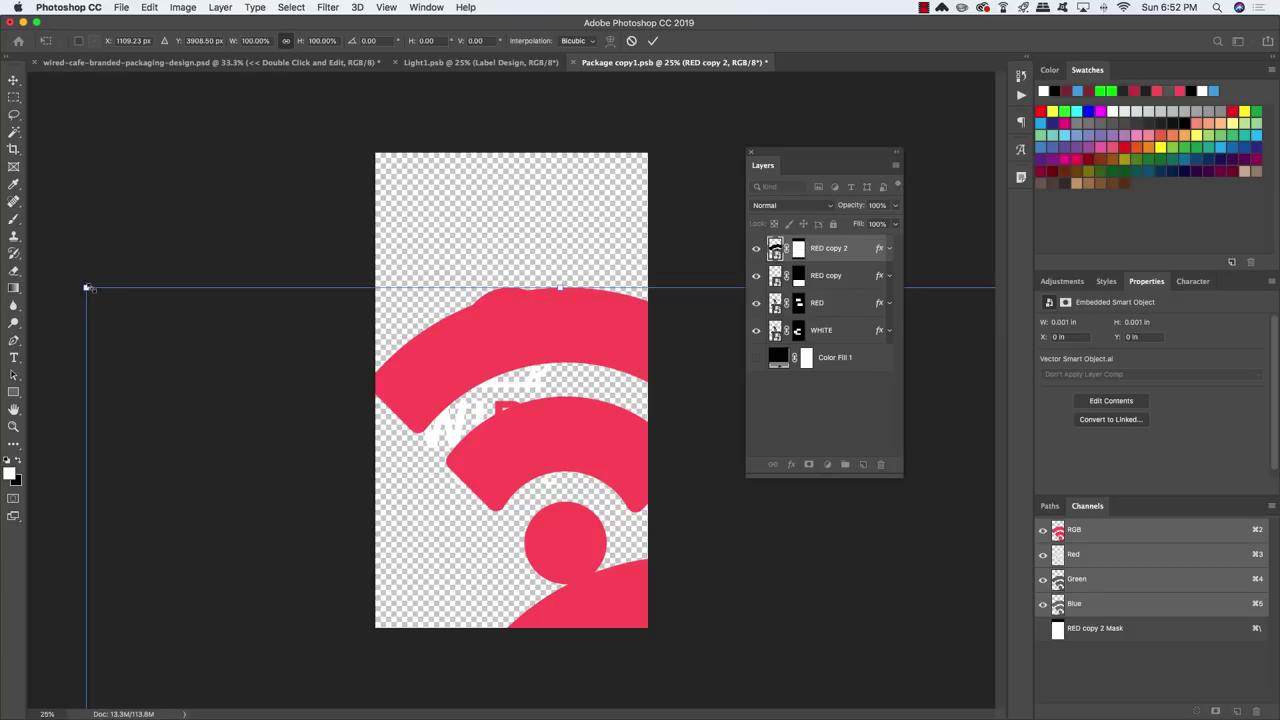
left_click_drag(86, 288, 200, 370)
left_click_drag(516, 408, 394, 246)
key("Return")
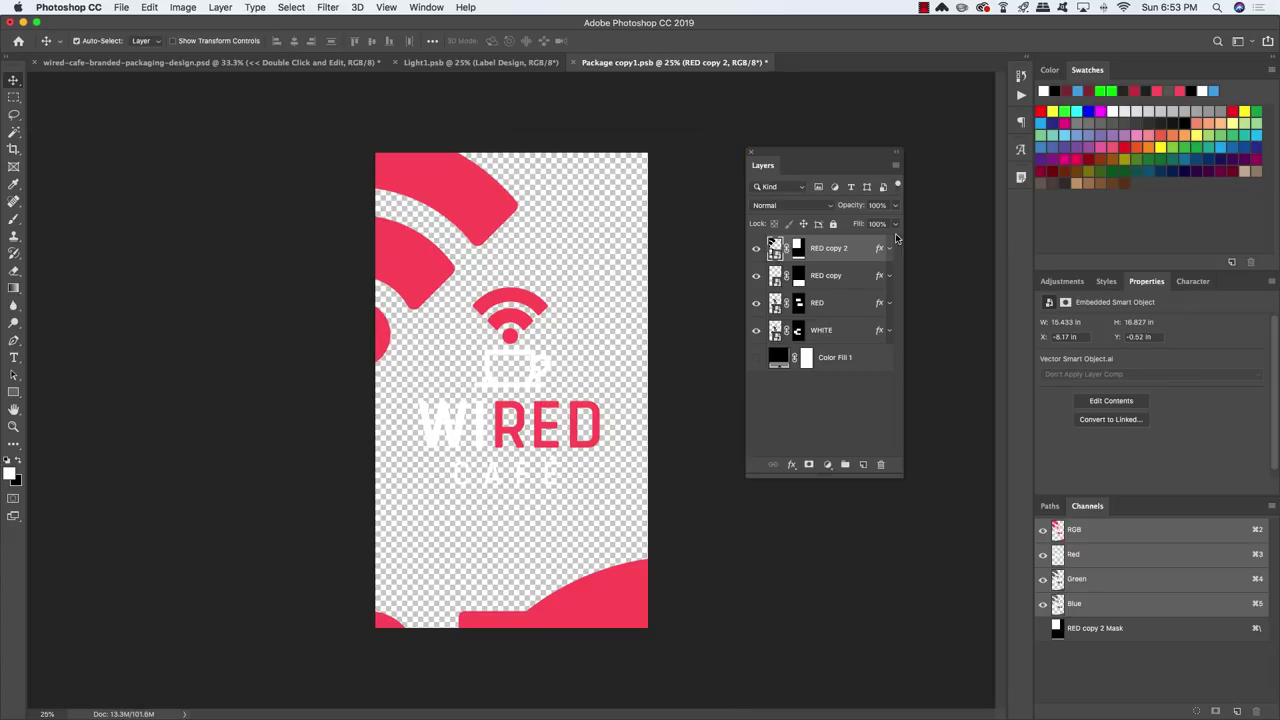
Set the Color Overlay of the RED copy 2 layer to the gray #5f5f5f.
double_click(879, 250)
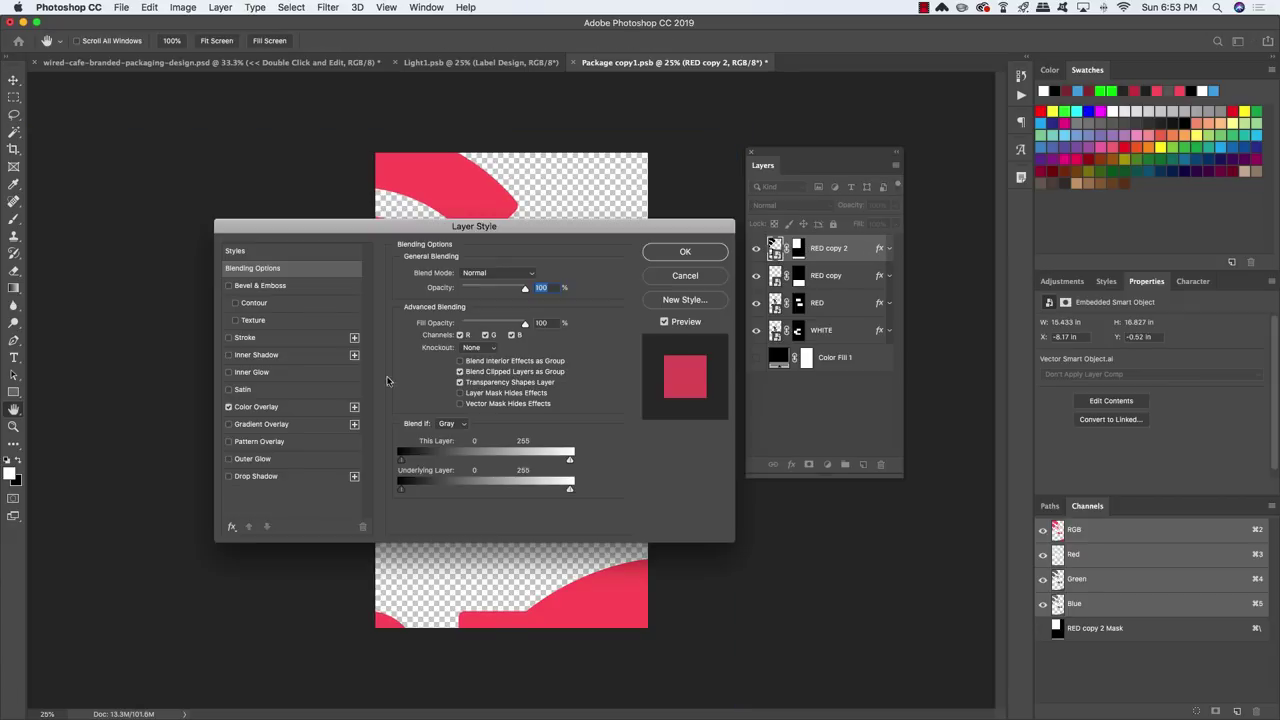
left_click(272, 405)
left_click(532, 276)
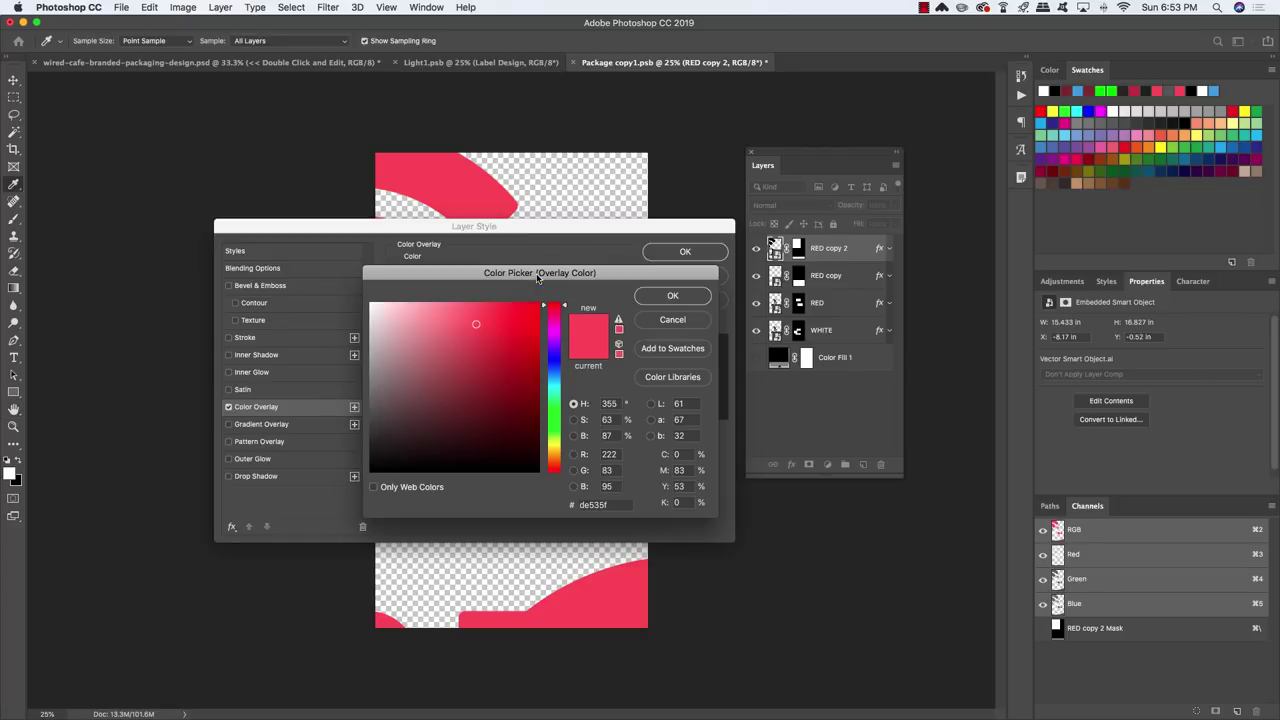
left_click(600, 504)
type("5")
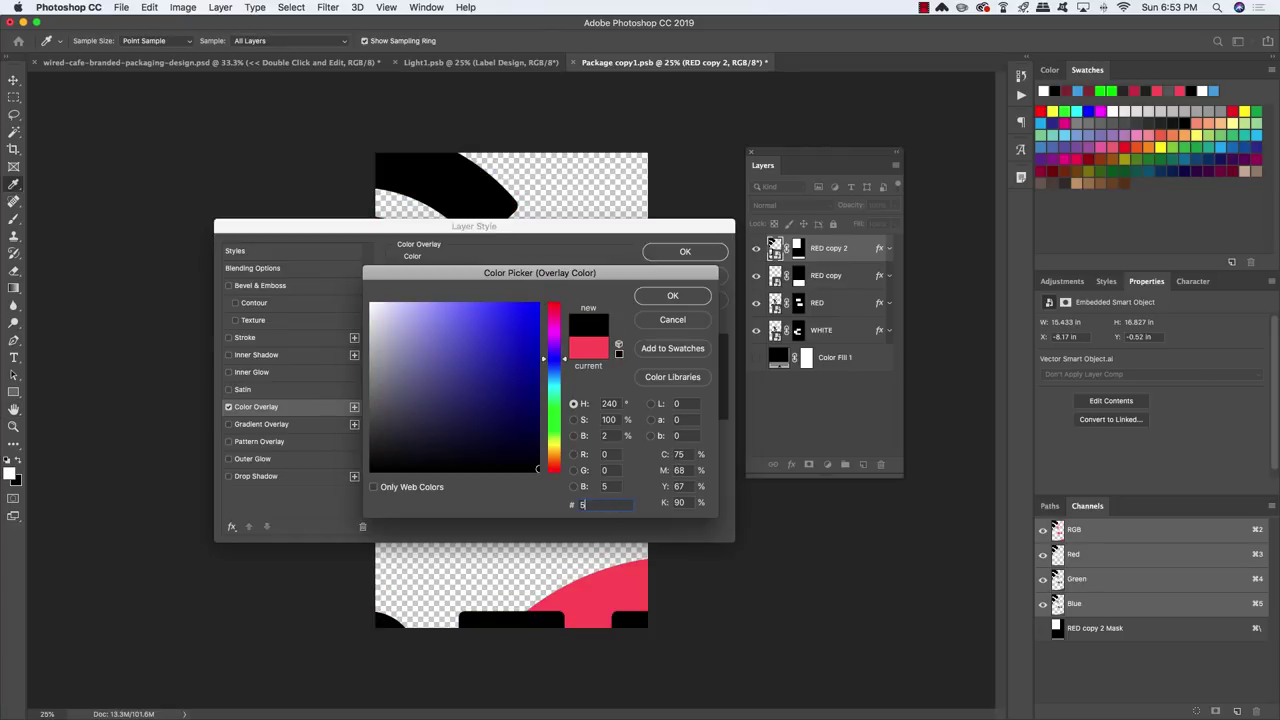
type("f5f5f")
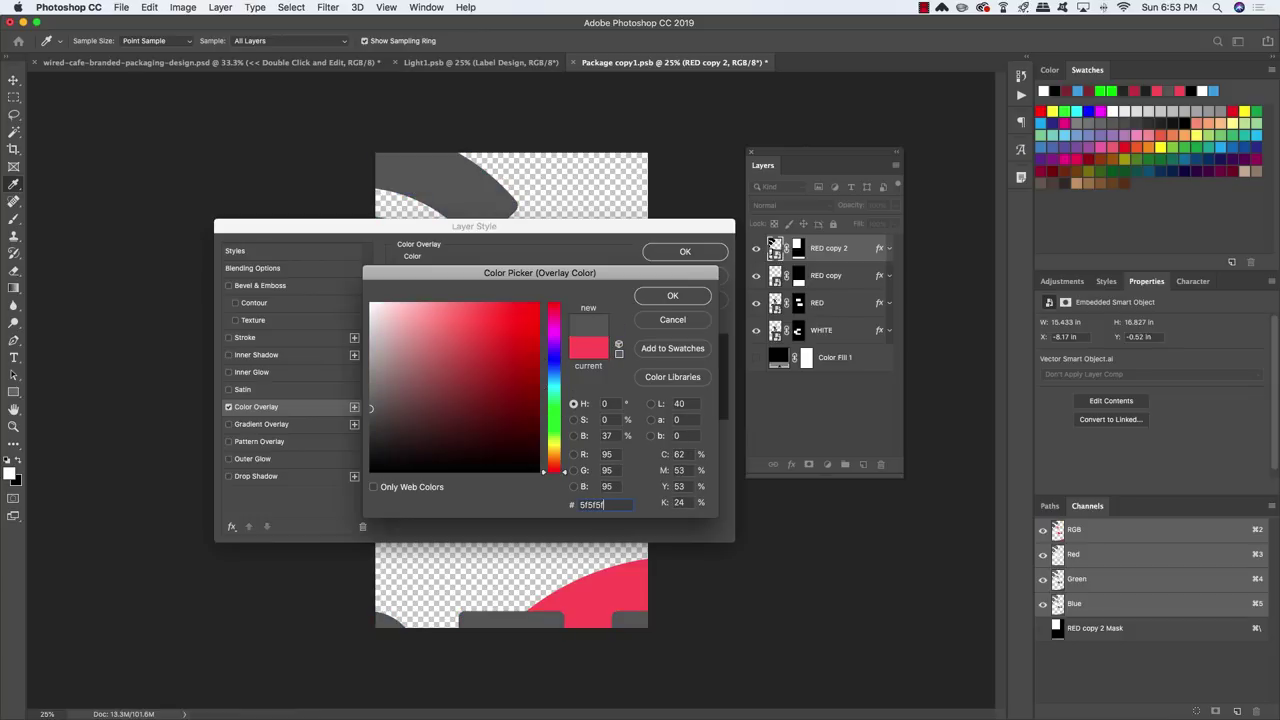
left_click(670, 296)
left_click(685, 252)
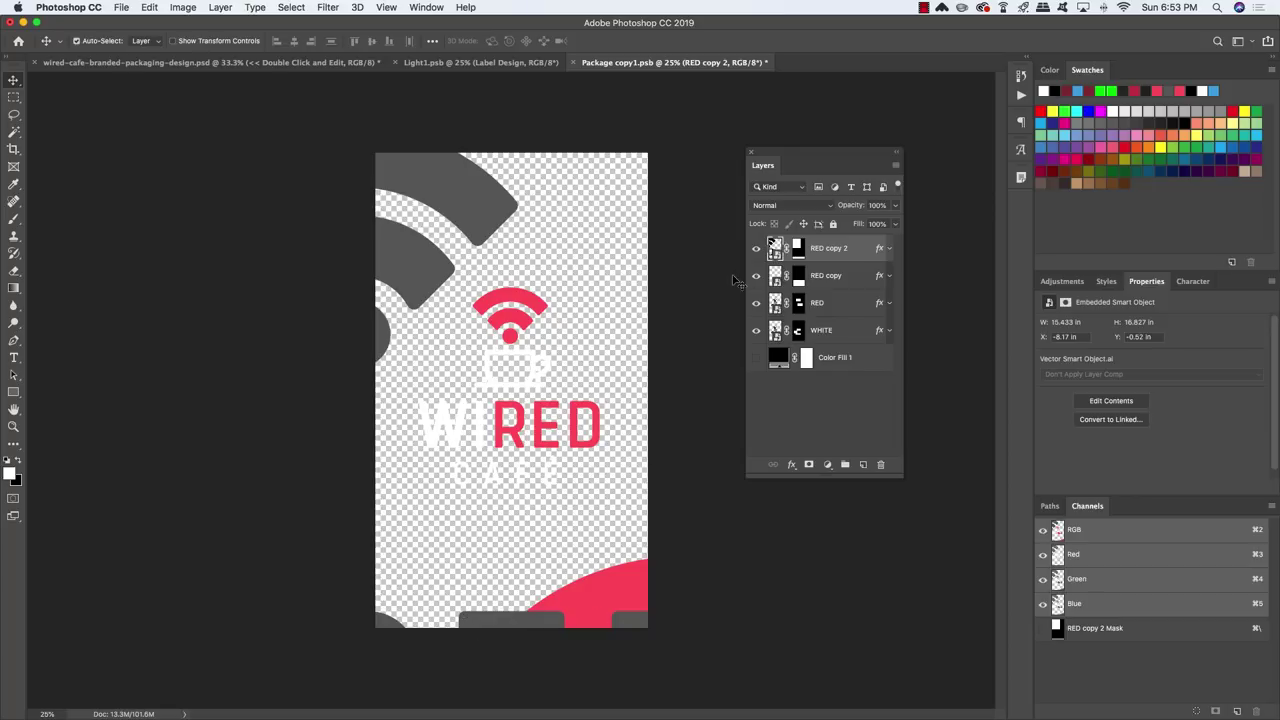
Mask out the stray gray logo pieces along the canvas's lower edge by filling that area of the RED copy 2 mask black.
left_click(797, 250)
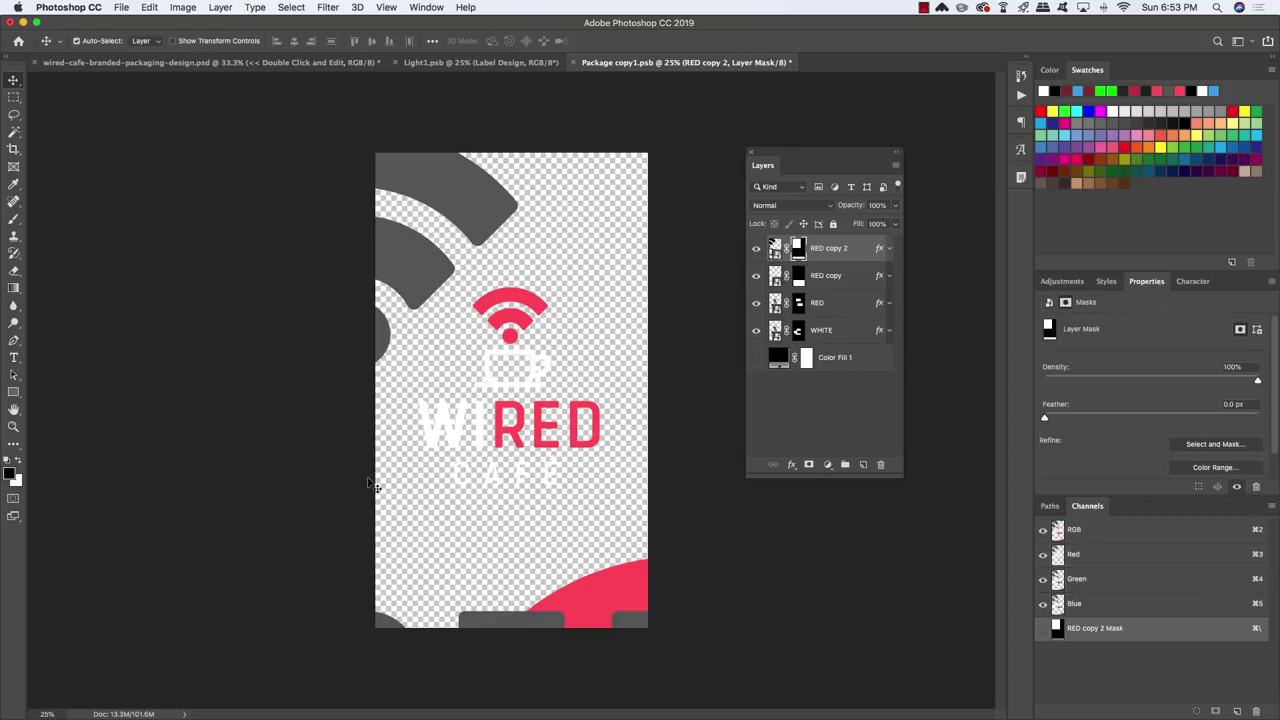
key("m")
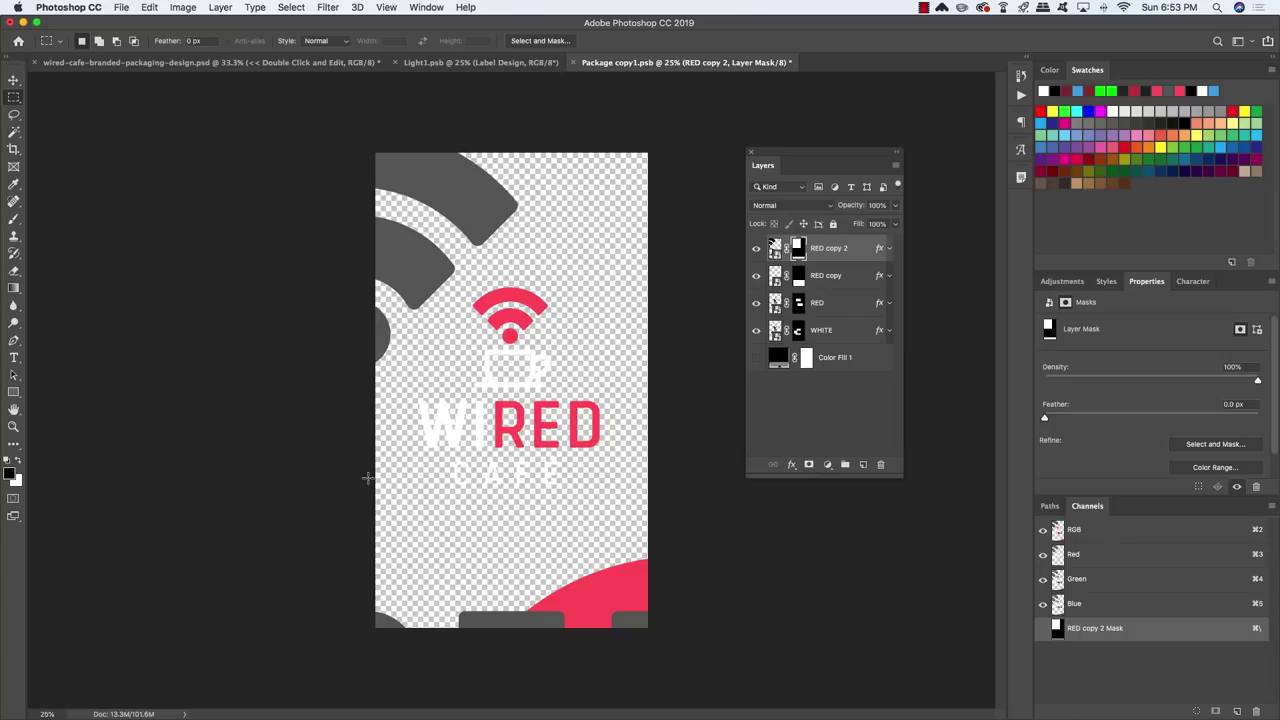
left_click_drag(329, 554, 714, 704)
key("alt+BackSpace")
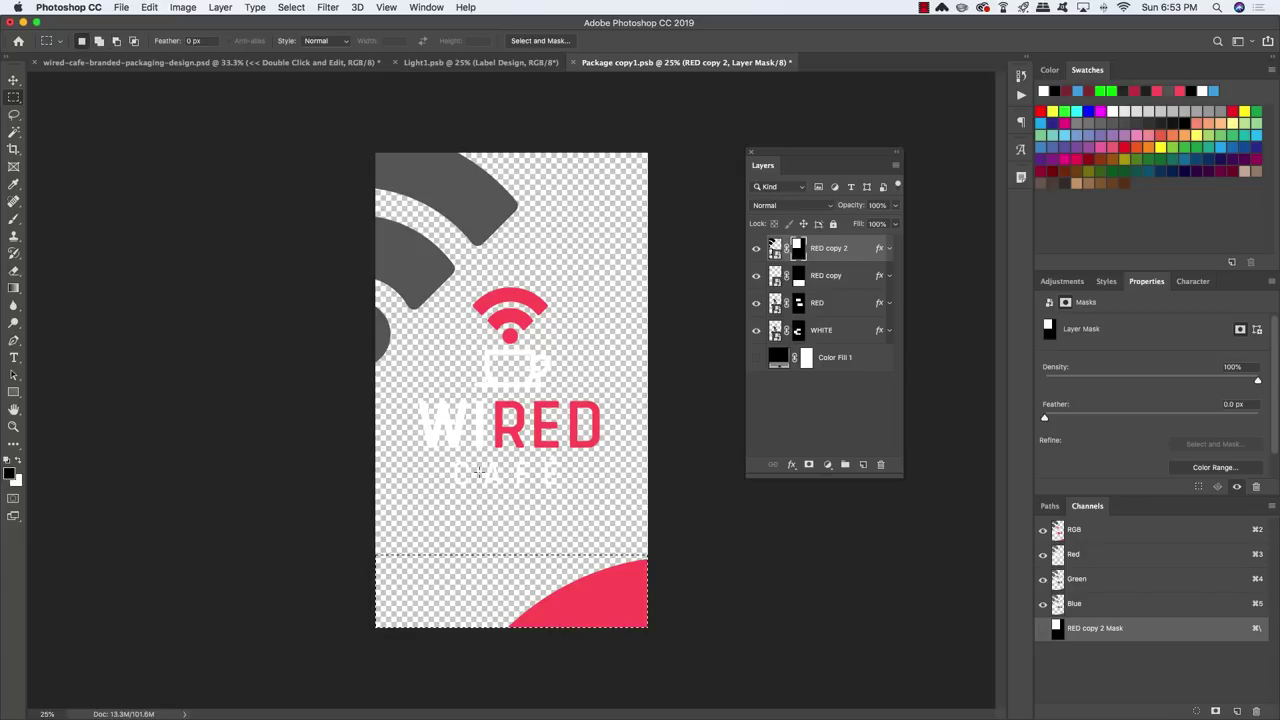
key("super+d")
key("v")
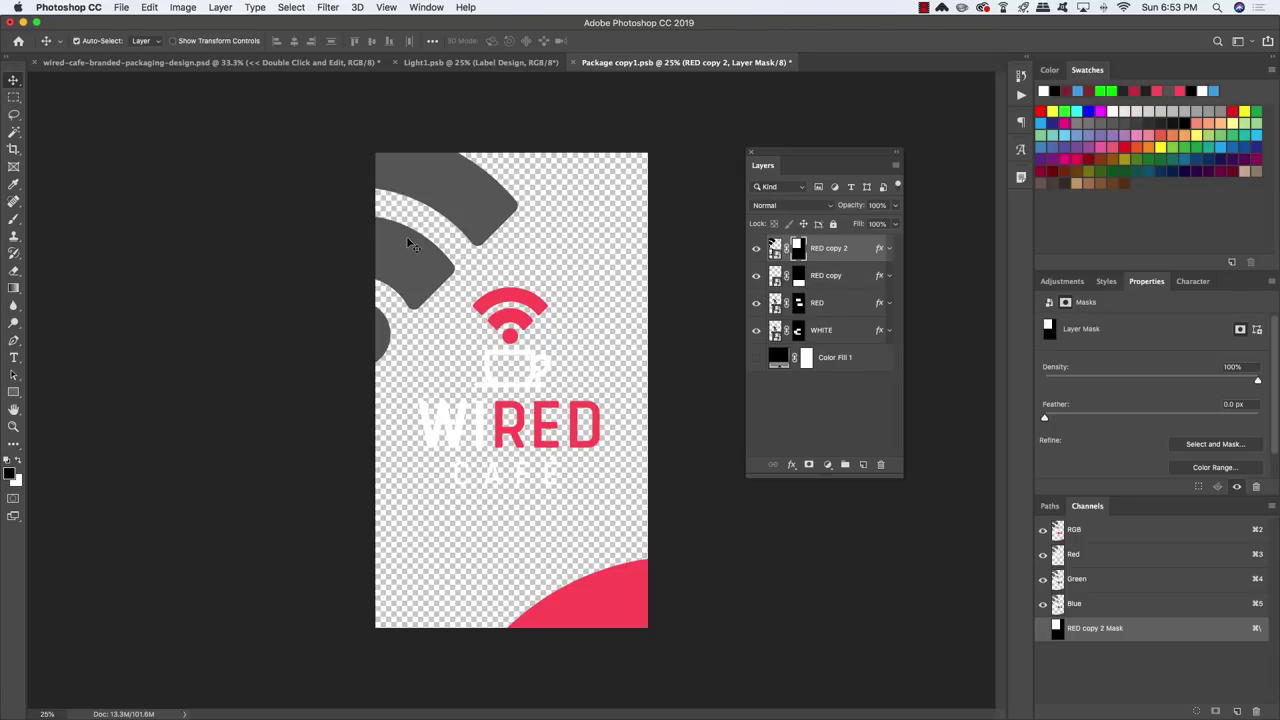
Show the Color Fill 1 layer and, on a new layer below the logo, enter the two-line text FRESHLY GROUND / ARABICA BEANS.
left_click(864, 465)
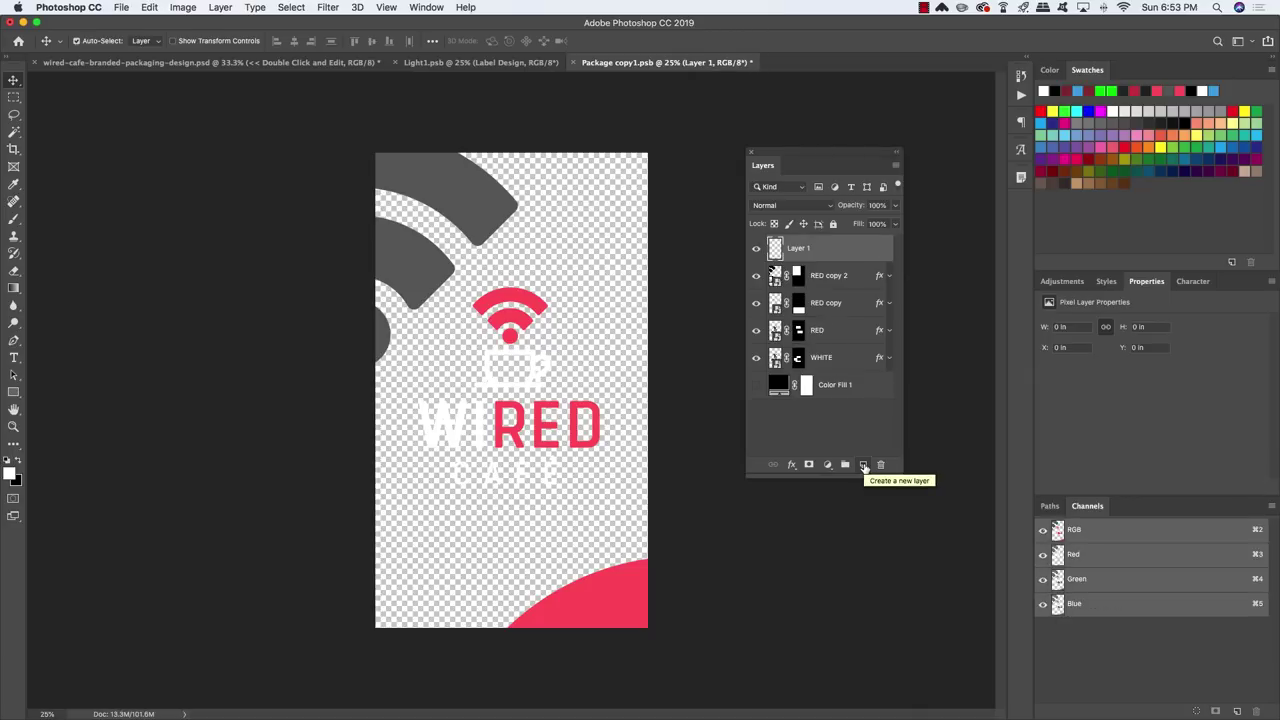
key("t")
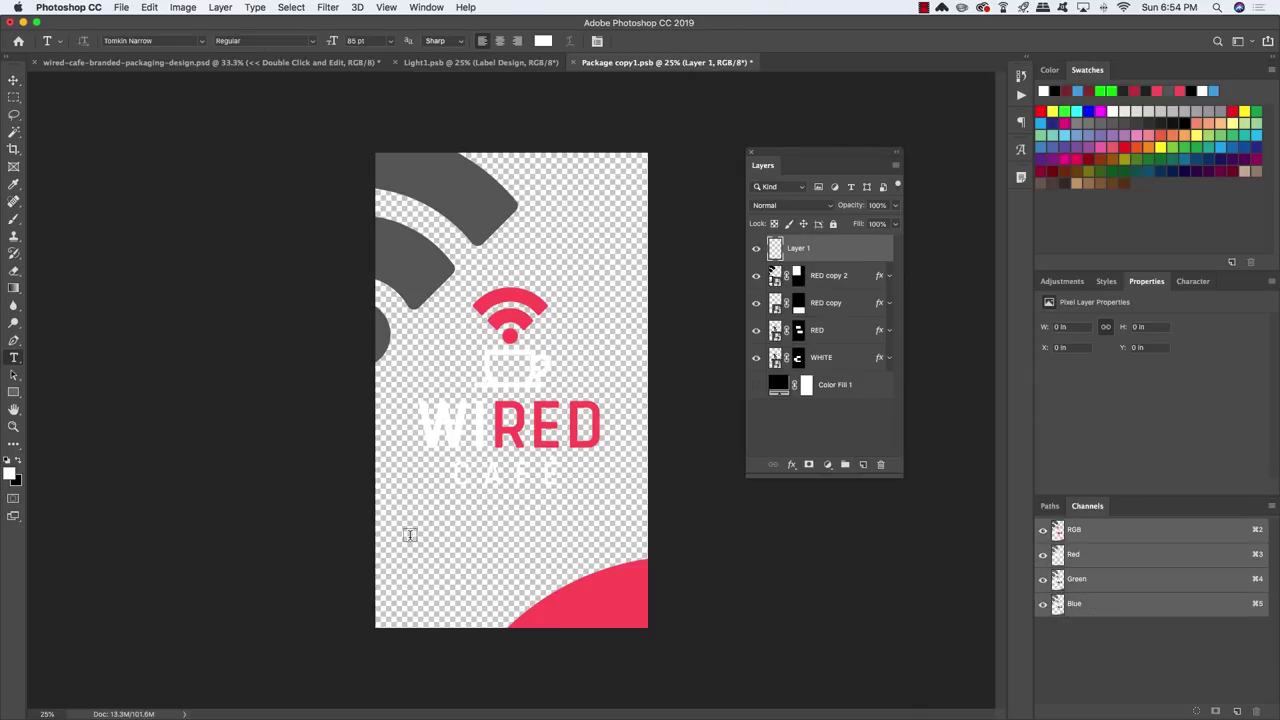
left_click(757, 388)
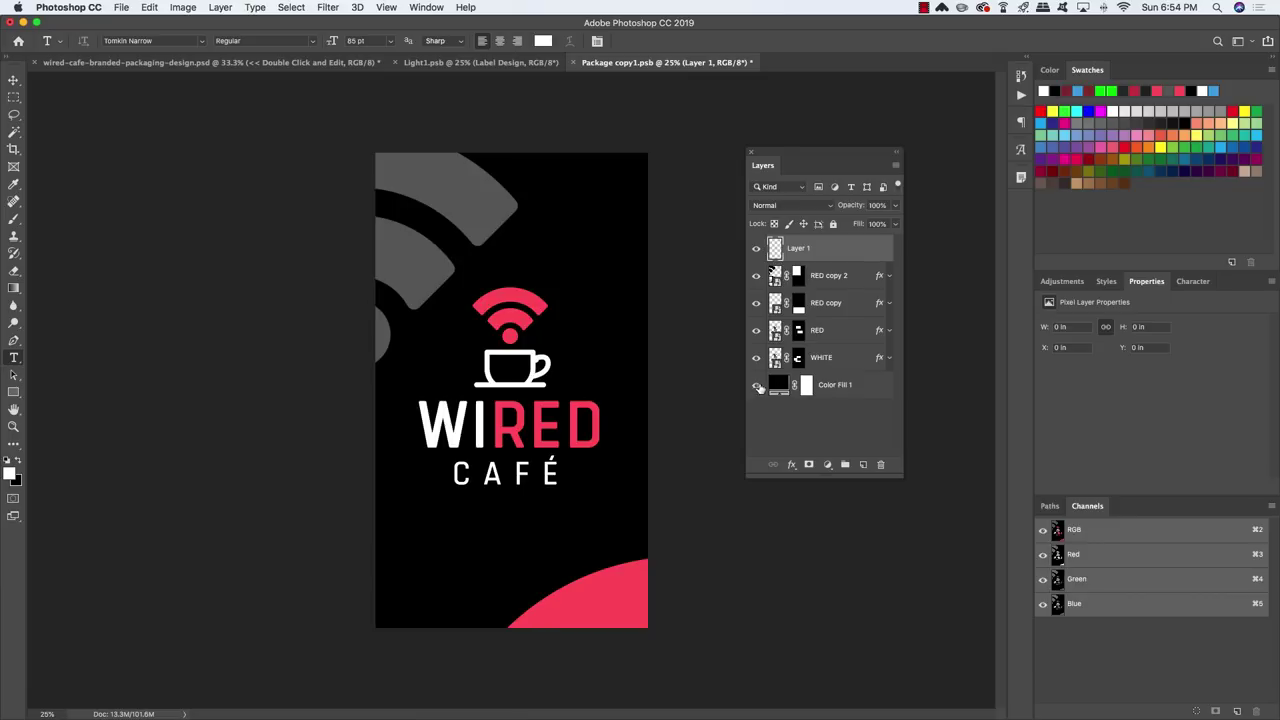
left_click(423, 519)
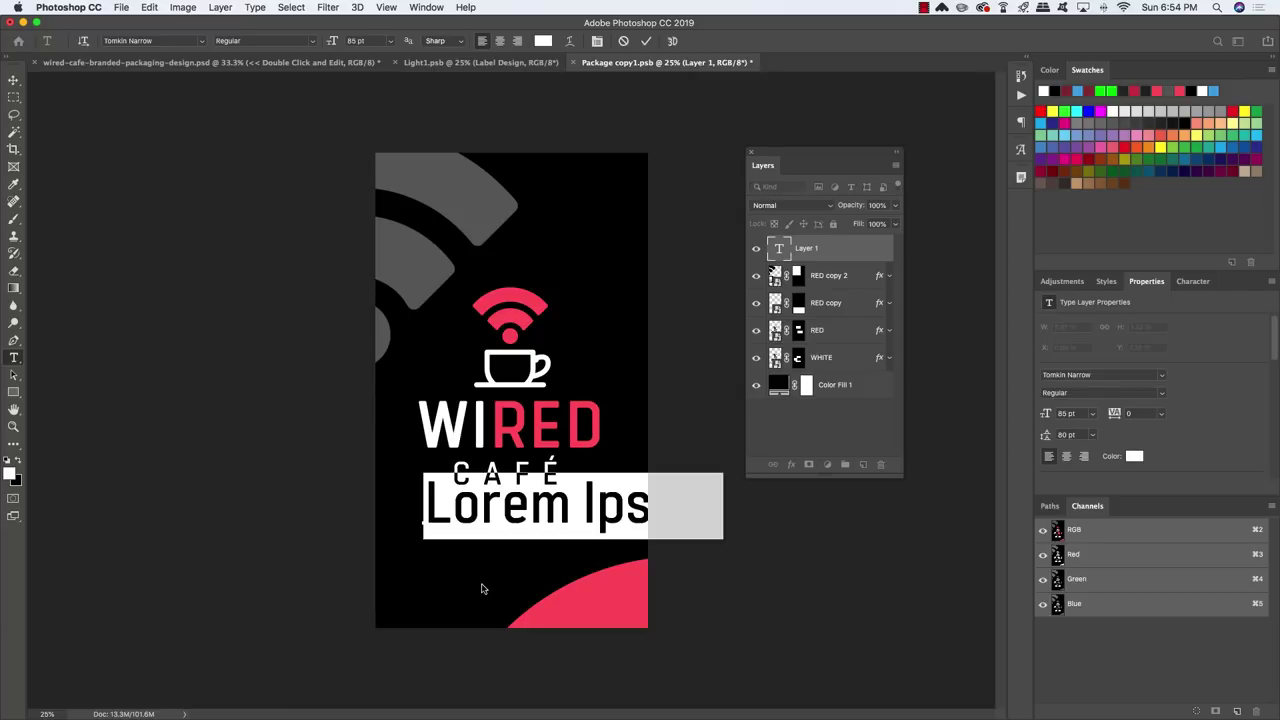
type("FRESHLY")
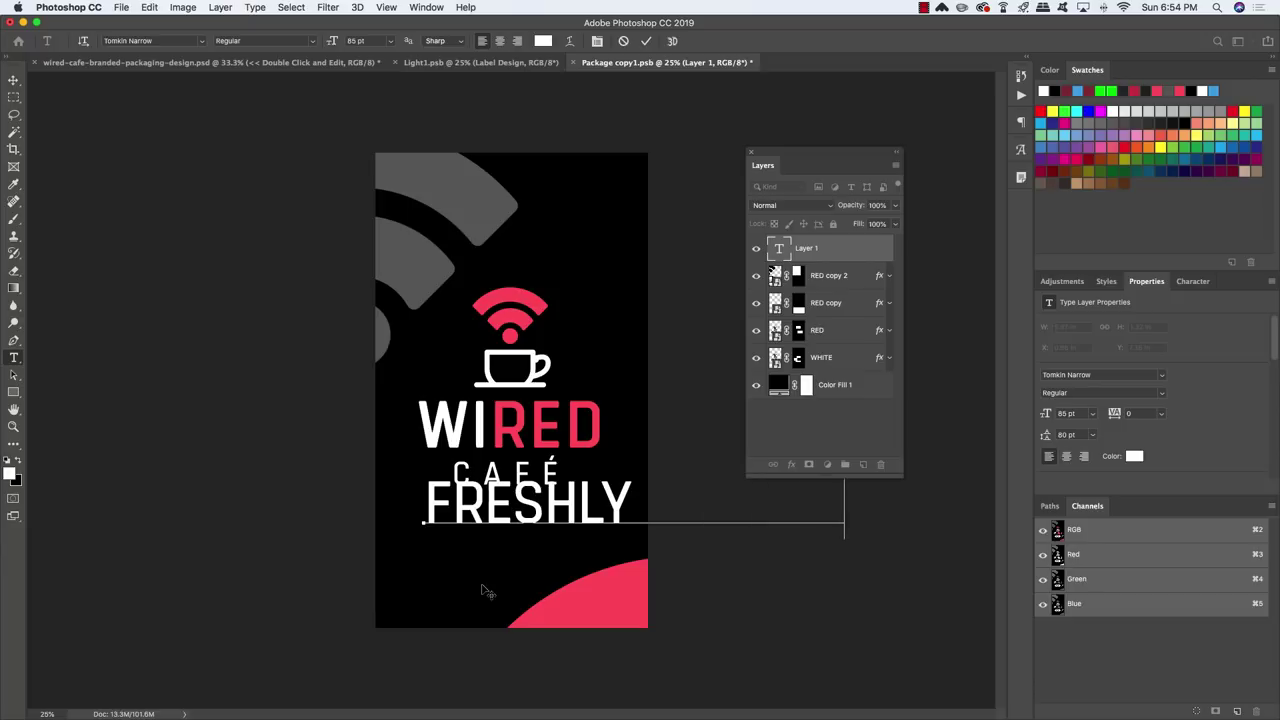
key("Return")
type("ARABICA")
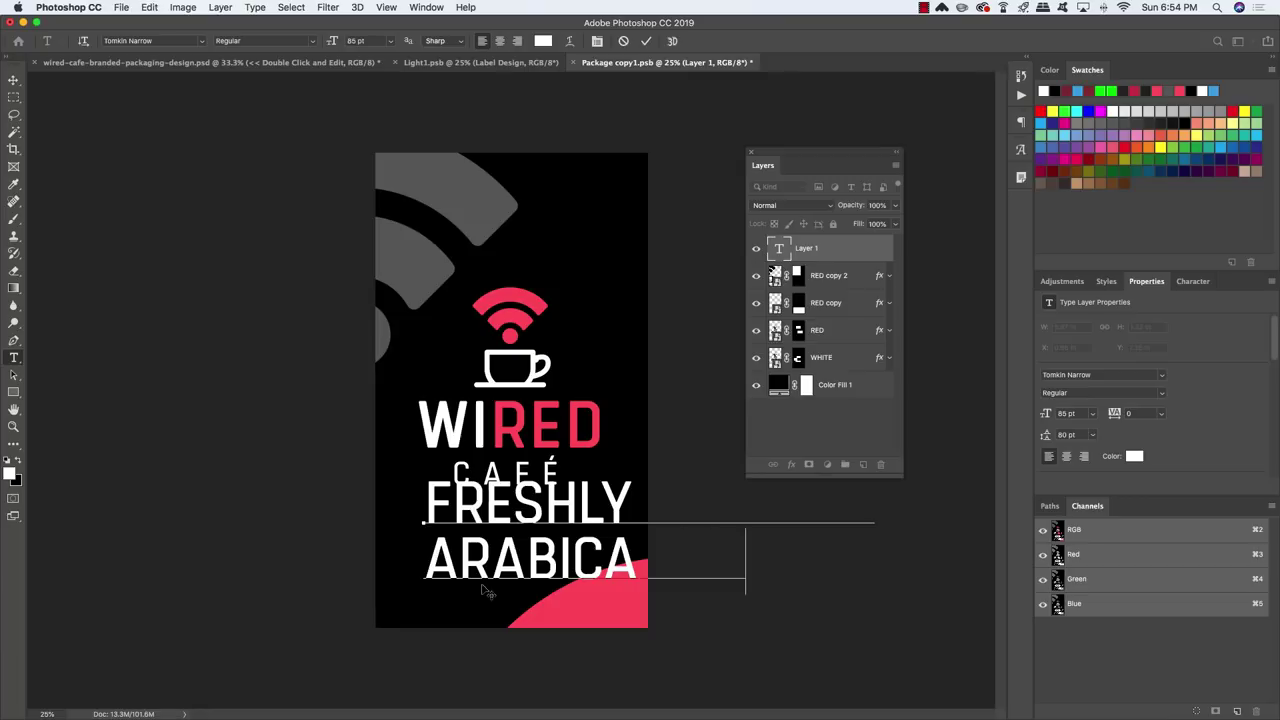
Center-align the two text lines and delete the stray backslash after GROUND.
key("super+a")
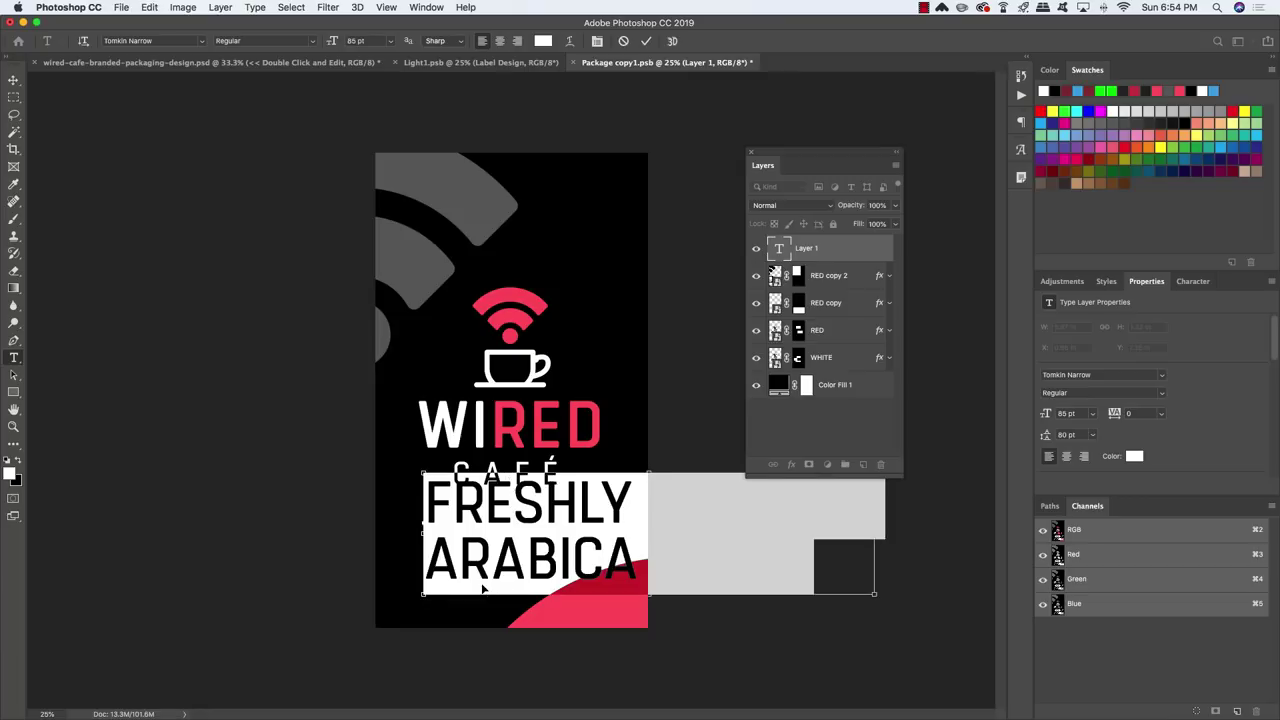
key("super+shift+c")
key("super+v")
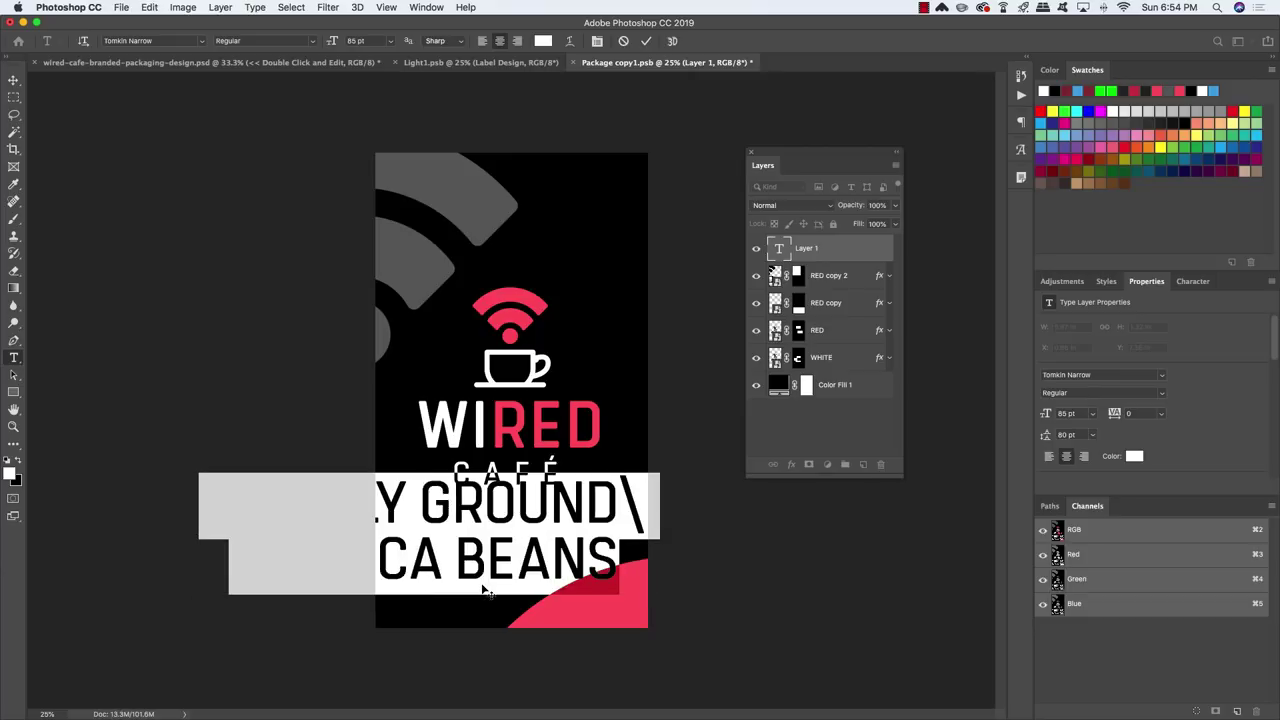
left_click(622, 495)
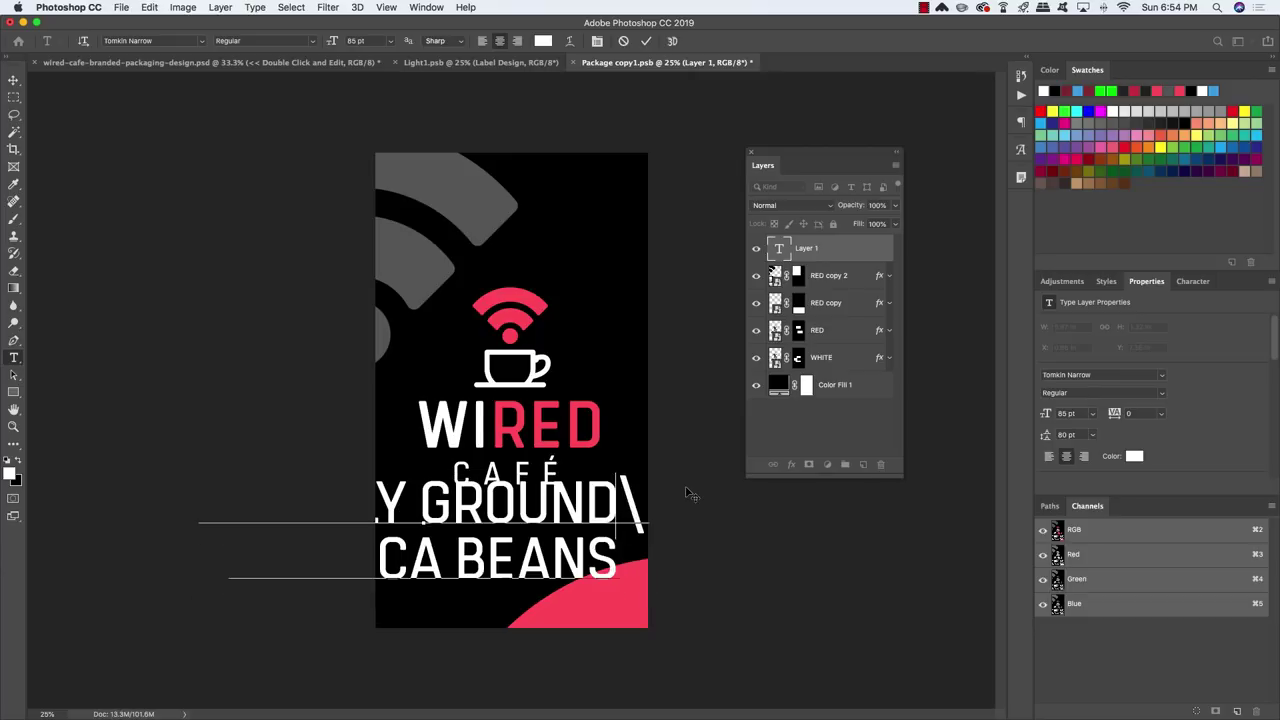
key("Delete")
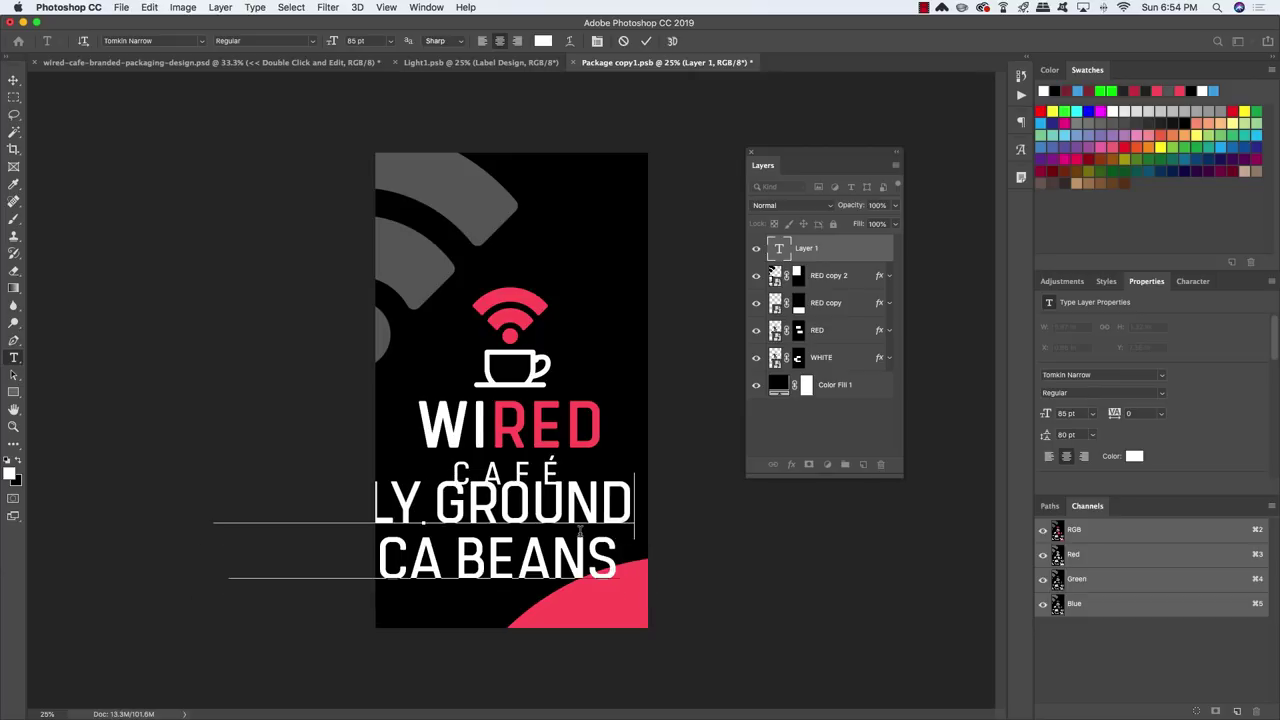
Float the Character settings beside the canvas and set the font size of the whole text to 12 pt.
key("super+a")
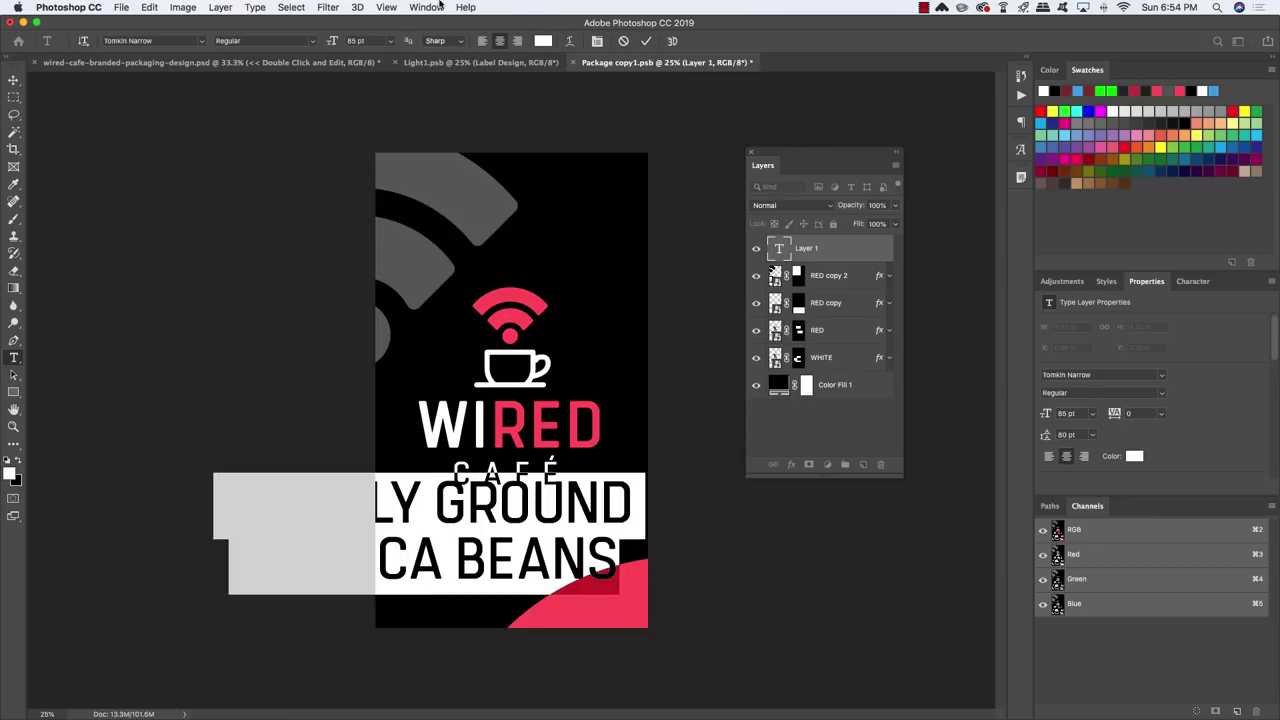
left_click(438, 7)
left_click(446, 157)
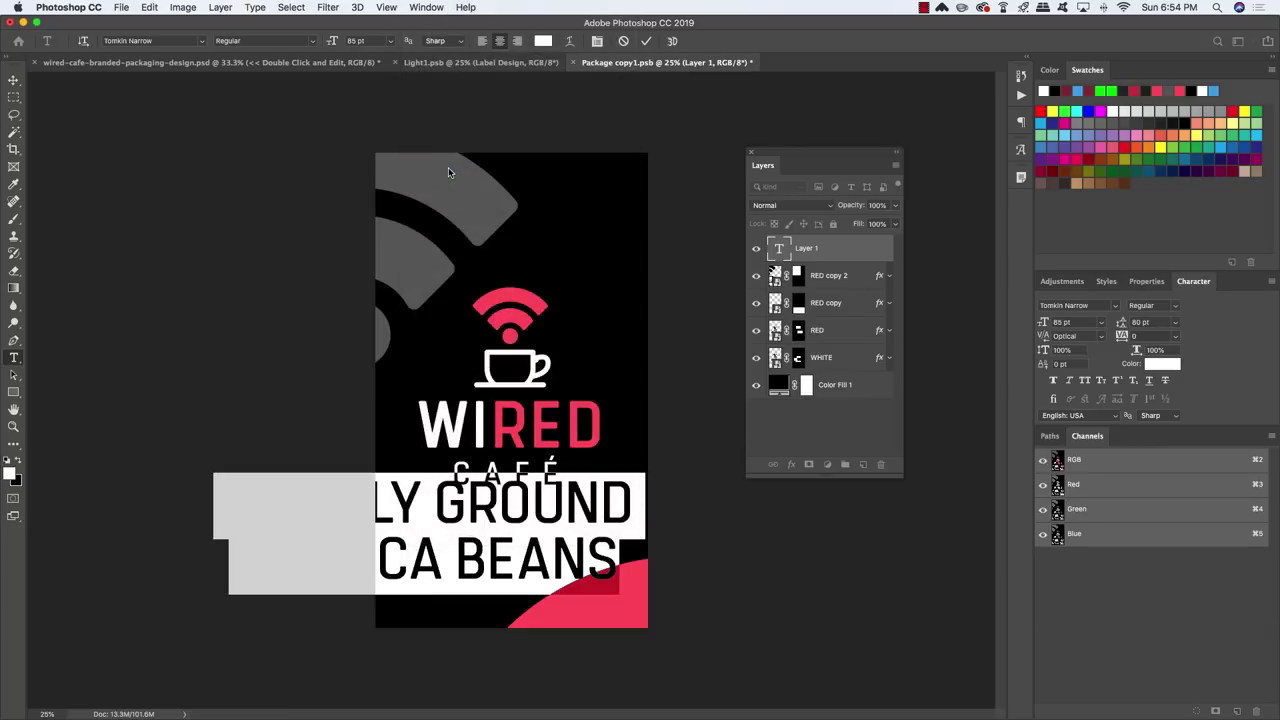
left_click_drag(1200, 283, 128, 172)
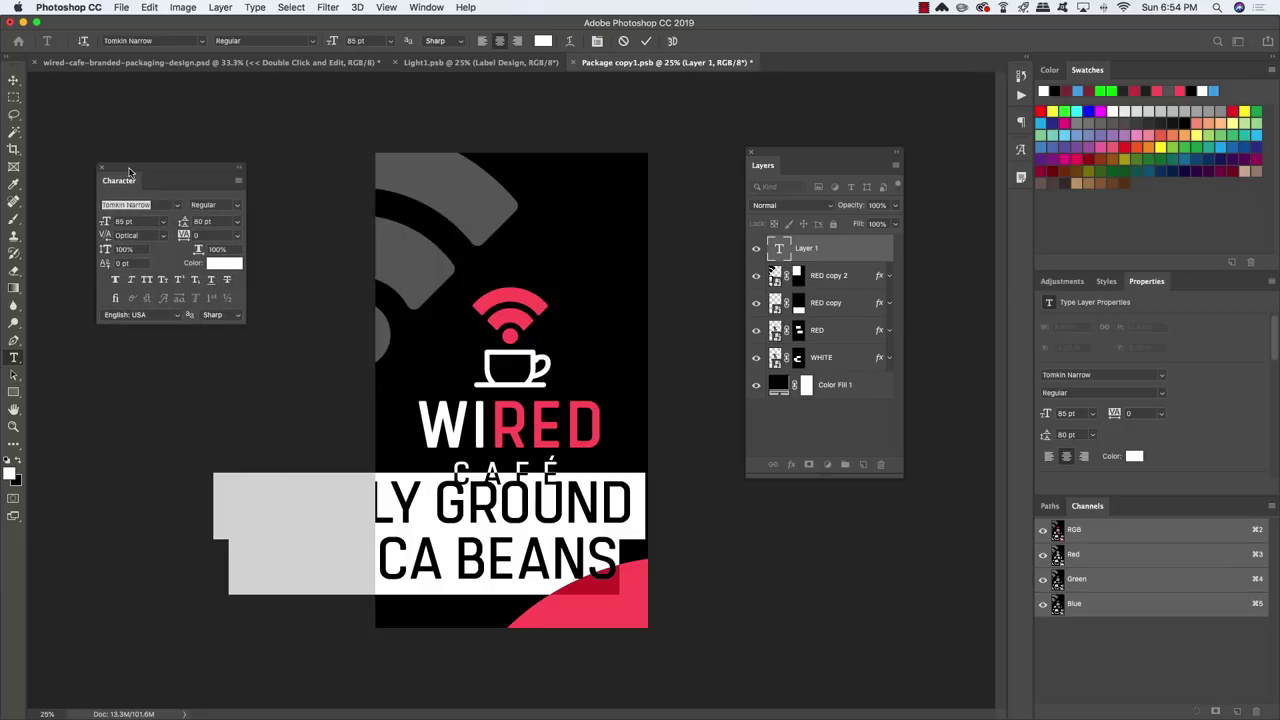
left_click(135, 221)
type("12")
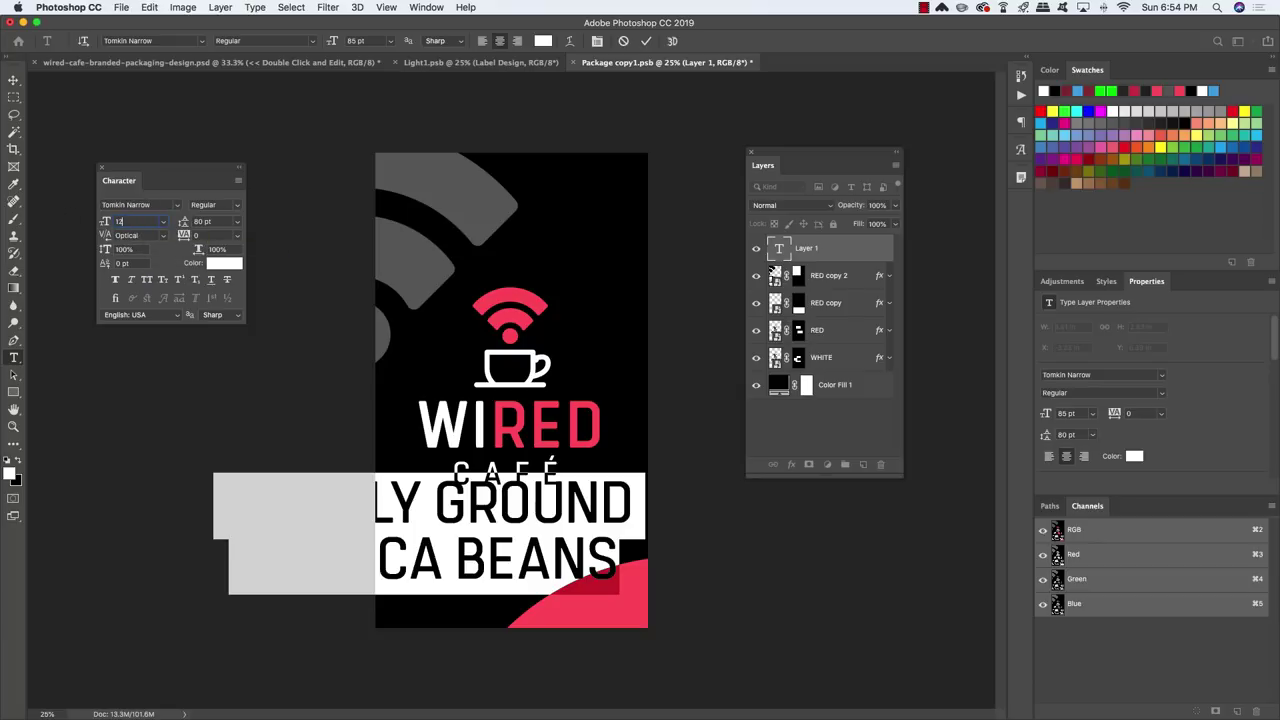
key("Return")
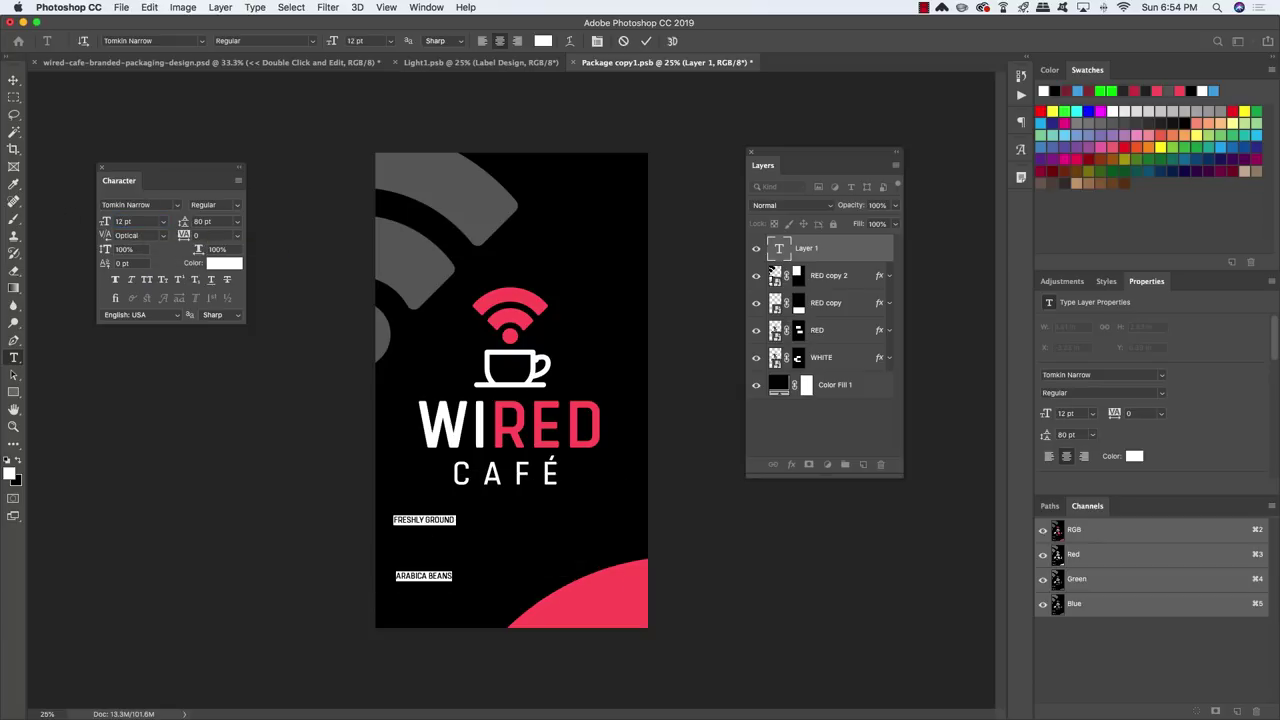
Set the leading of the FRESHLY GROUND ARABICA BEANS text to 14 pt.
left_click(195, 221)
type("25")
key("Return")
key("Down")
key("Down")
key("Down")
key("Down")
key("Down")
key("Down")
key("Down")
key("Down")
key("Down")
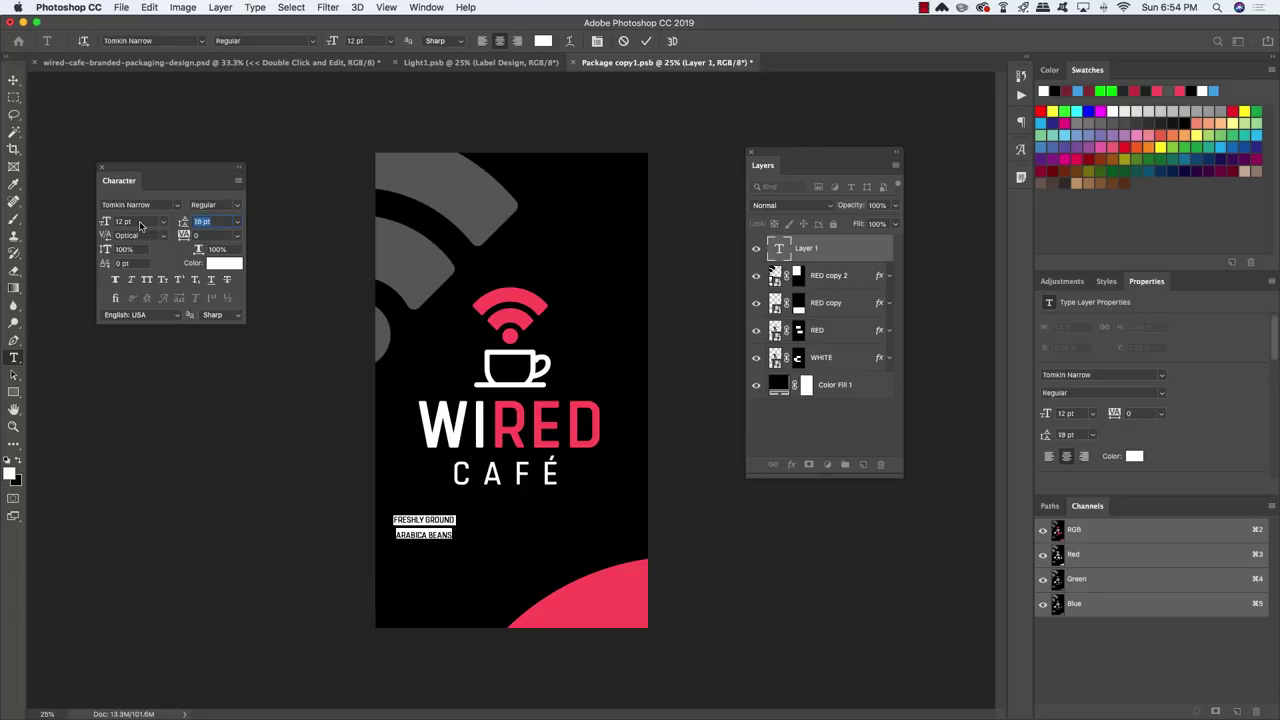
key("Down")
key("Down")
key("Down")
key("Down")
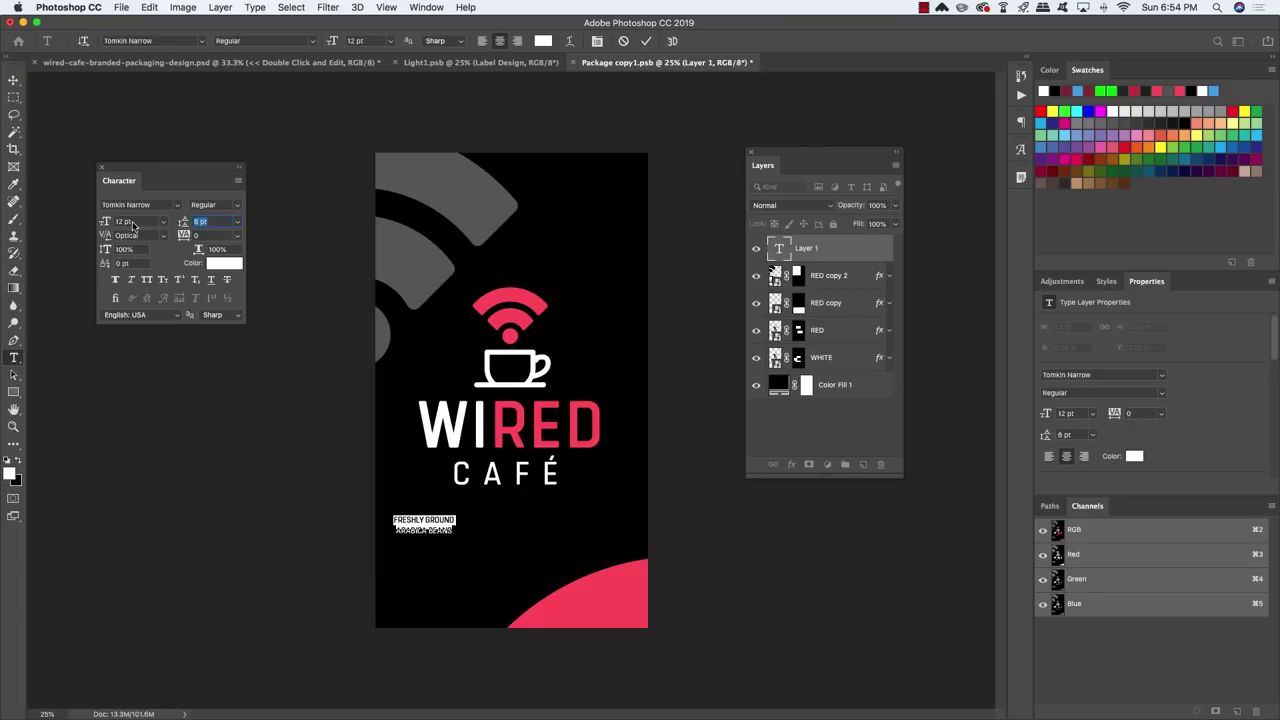
key("Up")
key("Up")
key("Up")
key("Return")
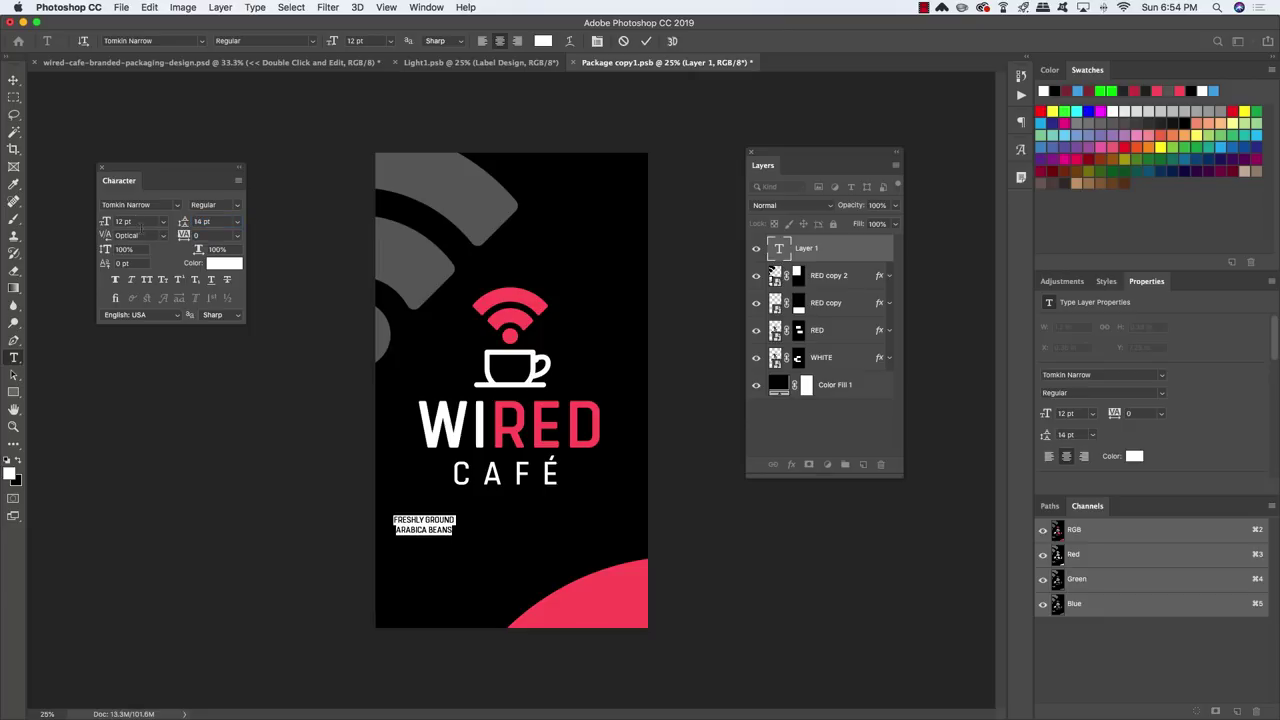
Commit the text and nudge it rightward beneath CAFÉ to X 1.23 in, Y 7.25 in.
left_click(14, 82)
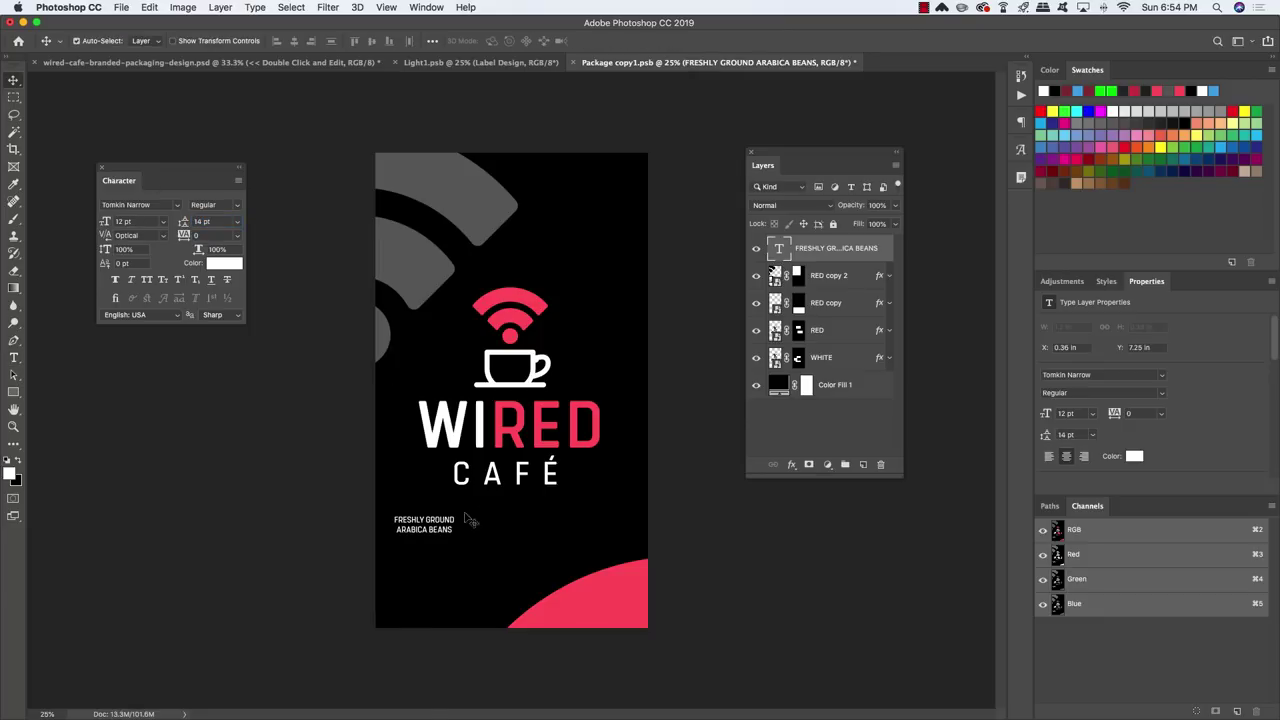
key("shift+Right")
key("shift+Right")
key("shift+Right")
key("shift+Right")
key("shift+Right")
key("shift+Right")
key("shift+Right")
key("shift+Right")
key("shift+Right")
key("shift+Right")
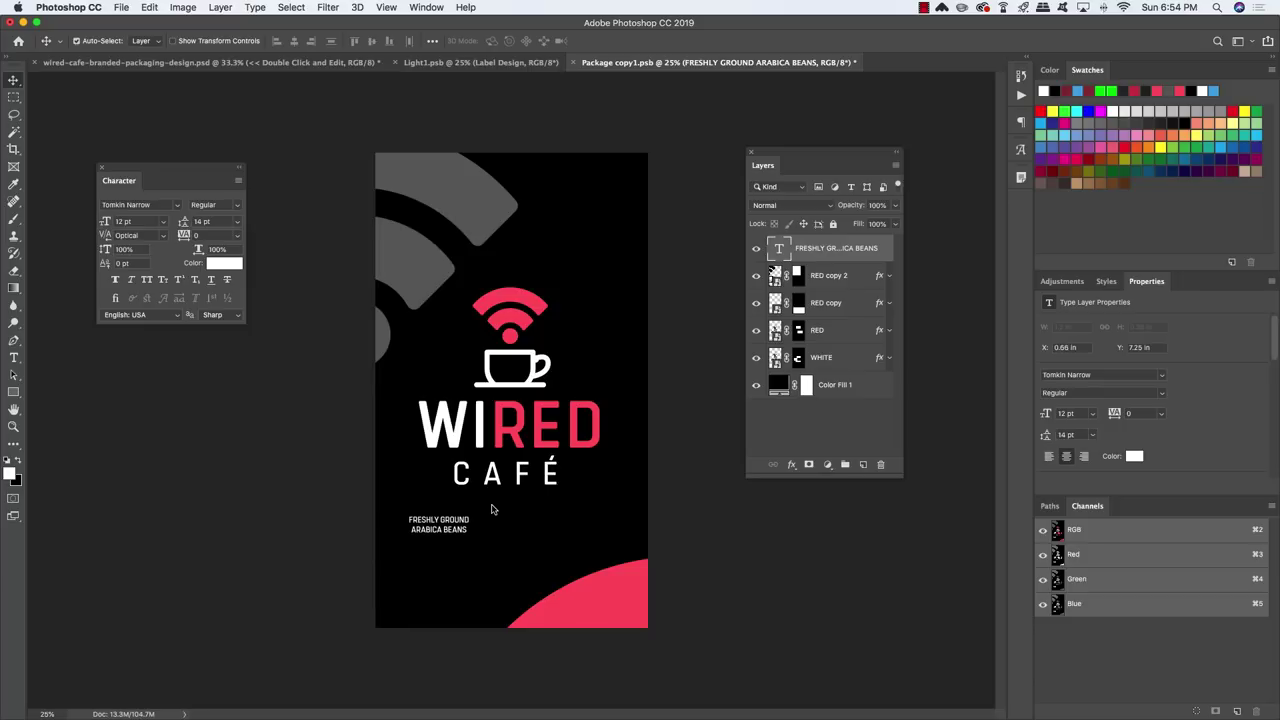
key("shift+Right")
key("shift+Right")
key("shift+Right")
key("shift+Right")
key("shift+Right")
key("shift+Right")
key("shift+Right")
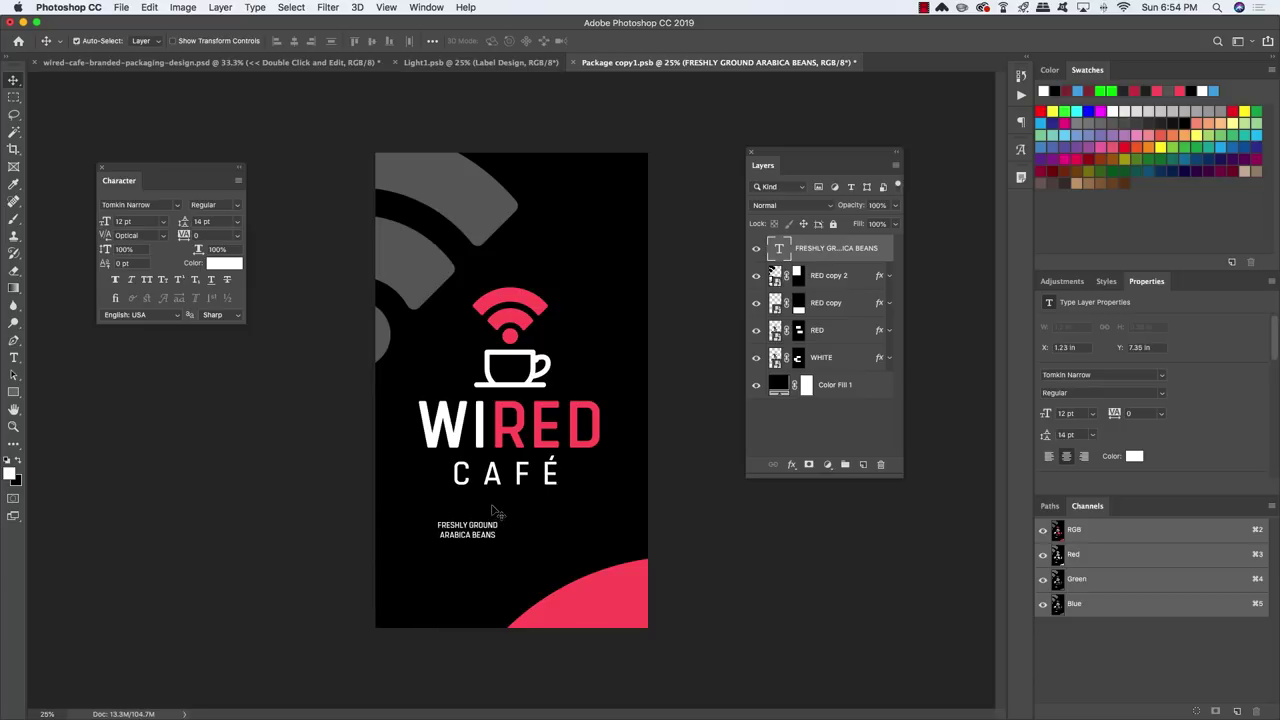
key("shift+Up")
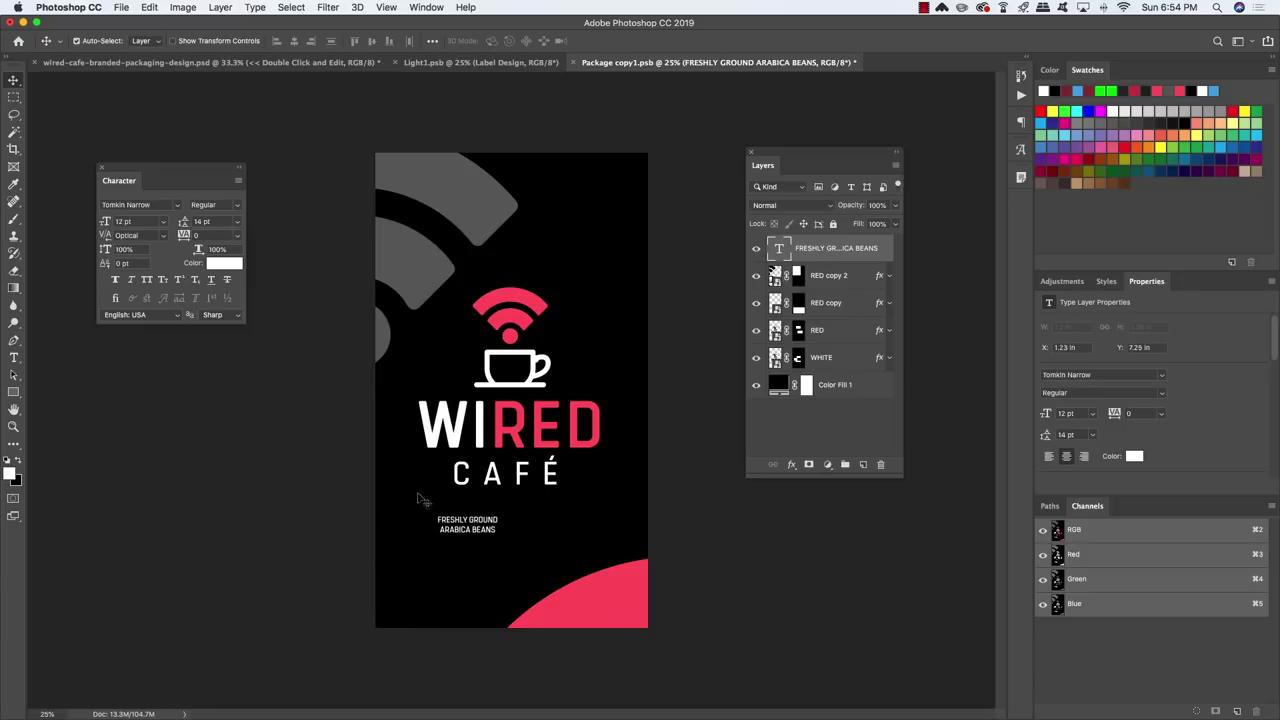
Set the Rectangle tool's stroke color to the red #de535f sampled from the arc in the canvas's lower-right corner.
left_click(13, 393)
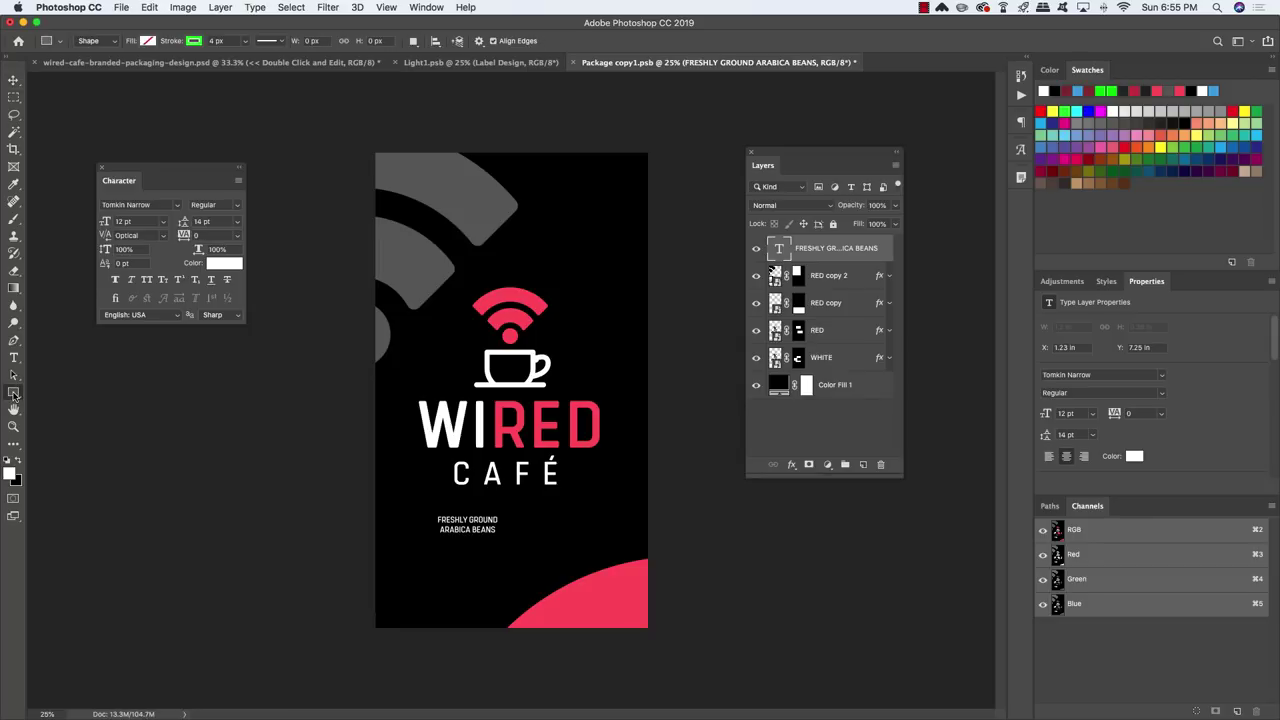
left_click(194, 41)
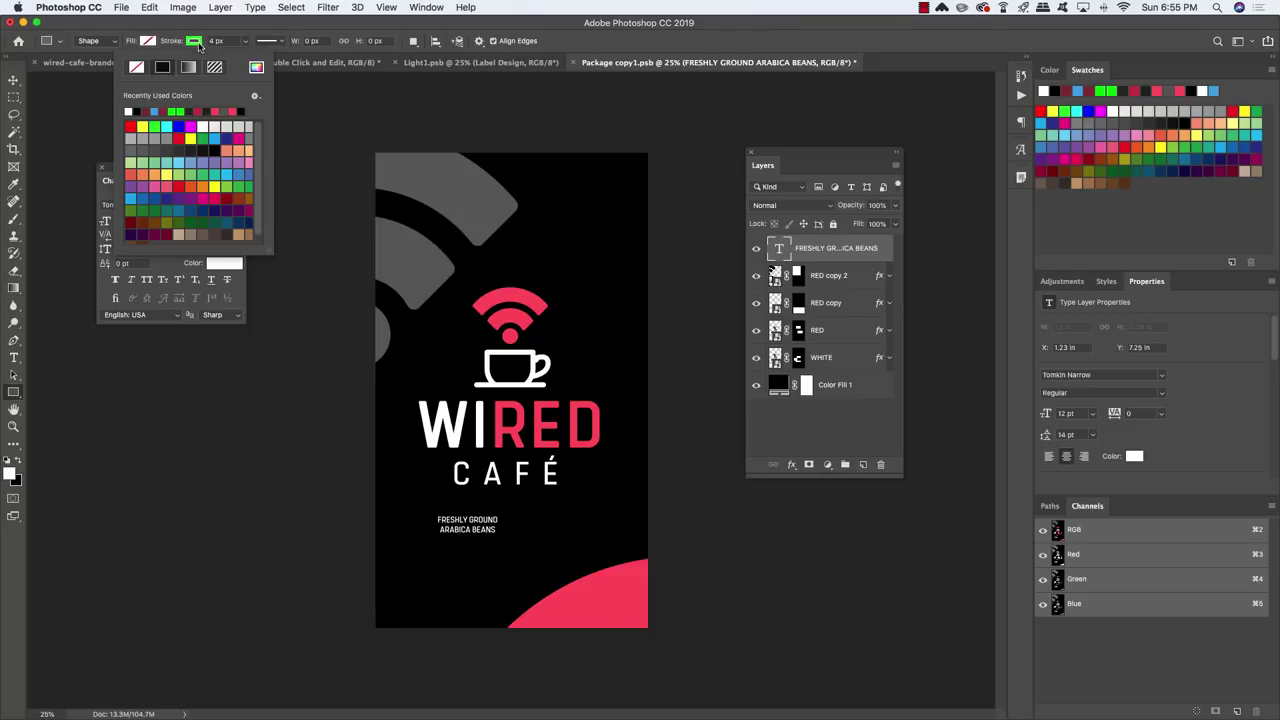
left_click(256, 68)
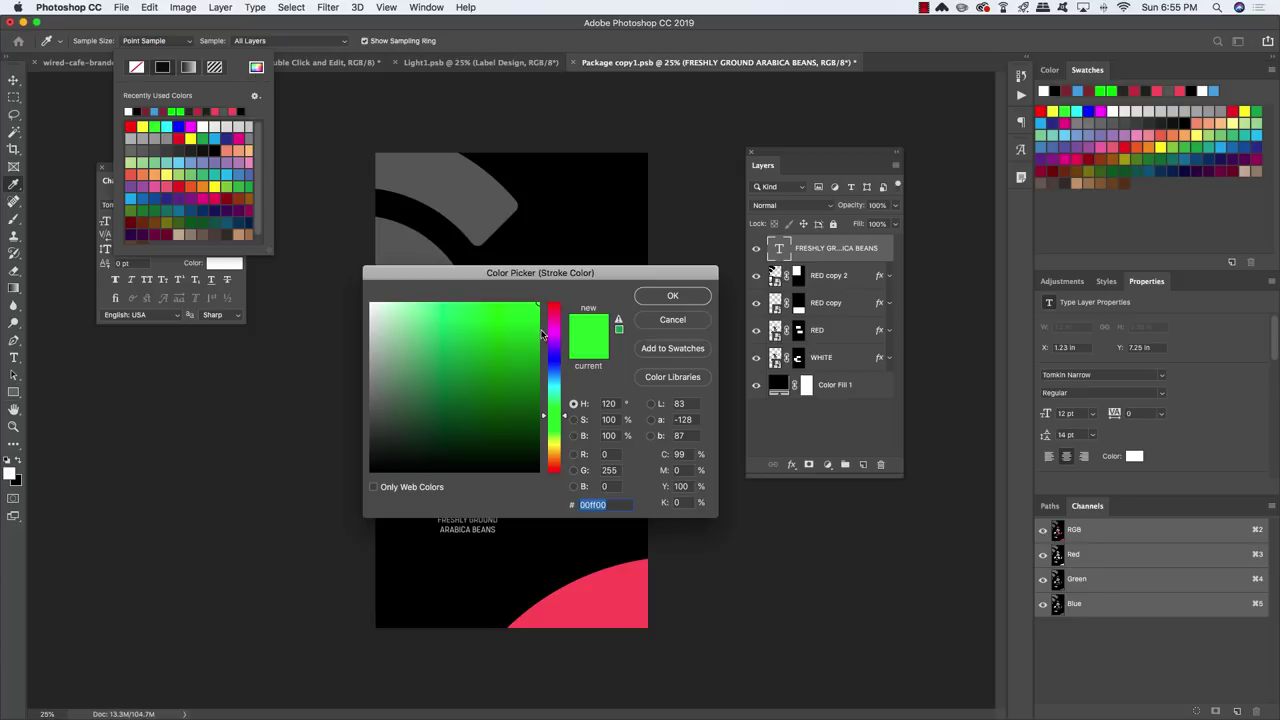
left_click(606, 596)
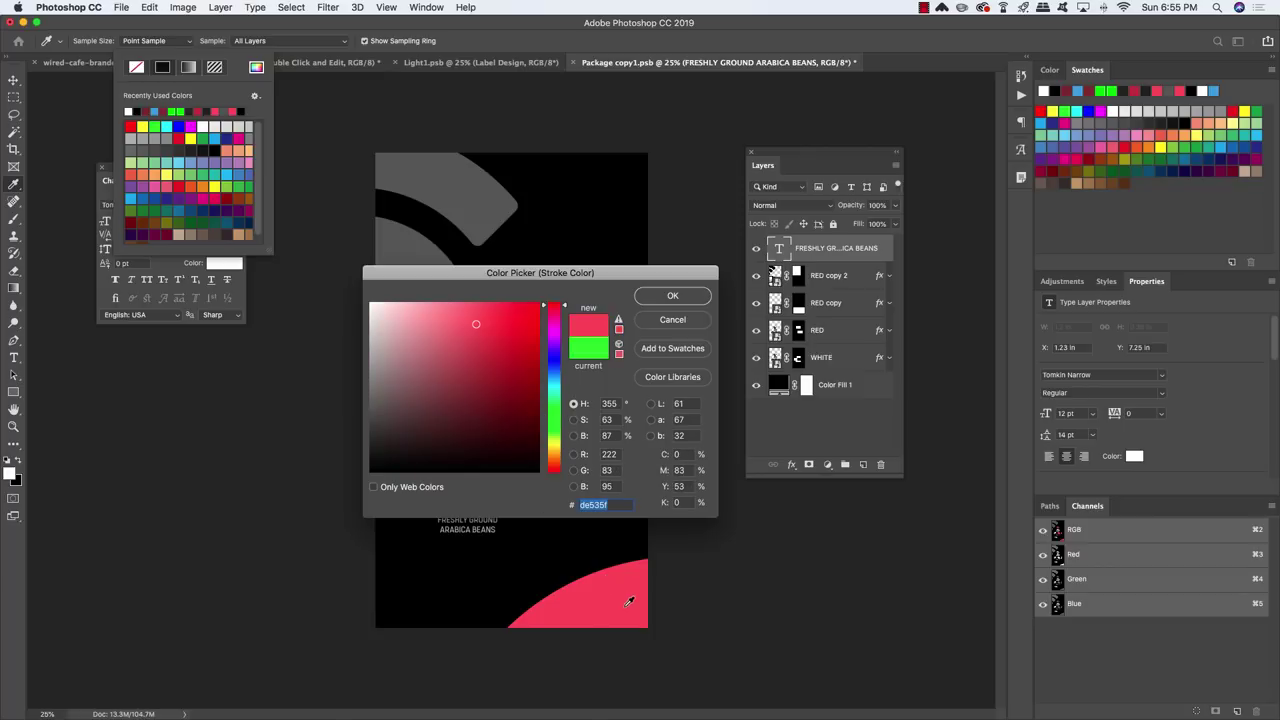
left_click(673, 297)
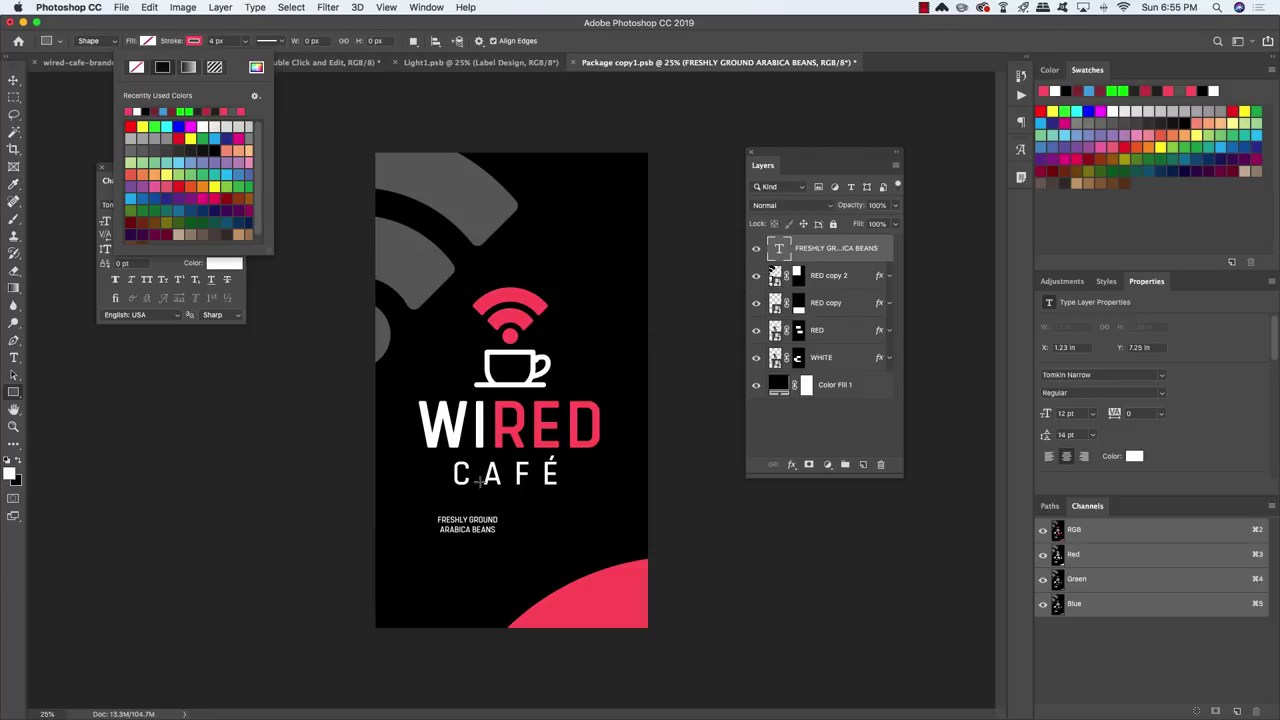
Draw an unfilled rectangle about 467 × 184 px with a 4 px stroke around the two-line text and nudge it right to X 317 px.
left_click_drag(427, 509, 507, 540)
left_click(15, 84)
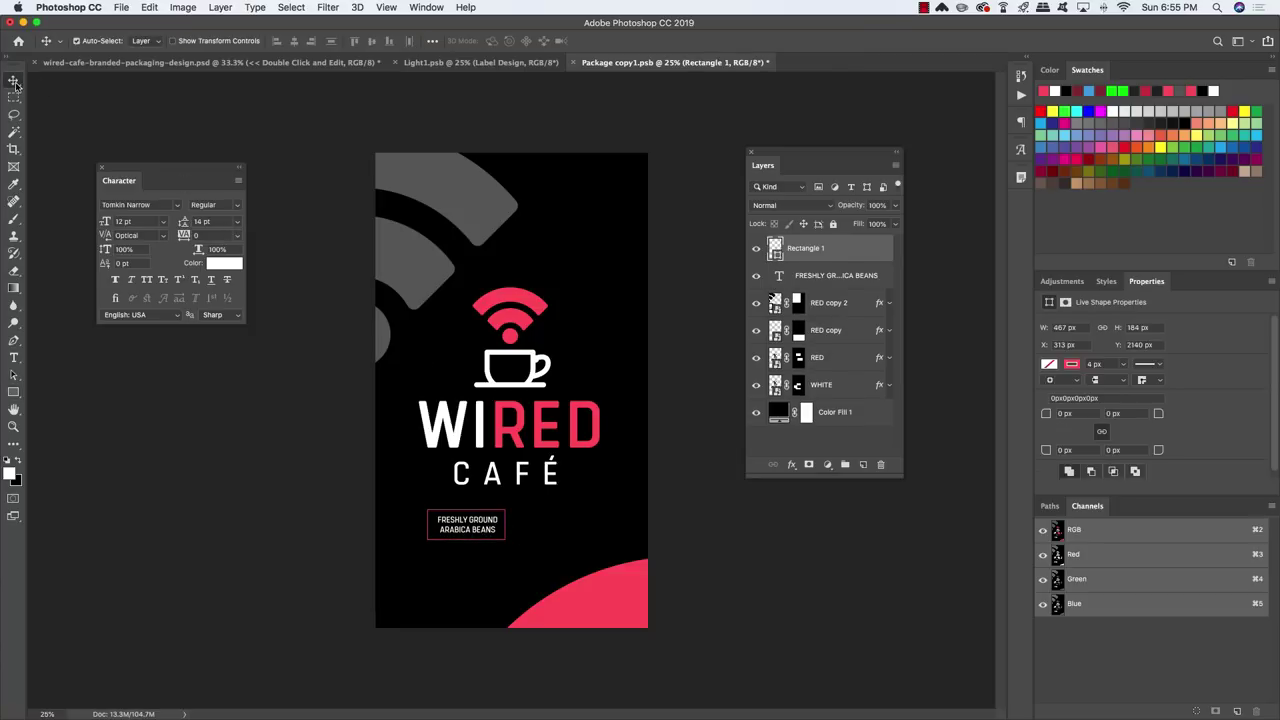
key("super+equal")
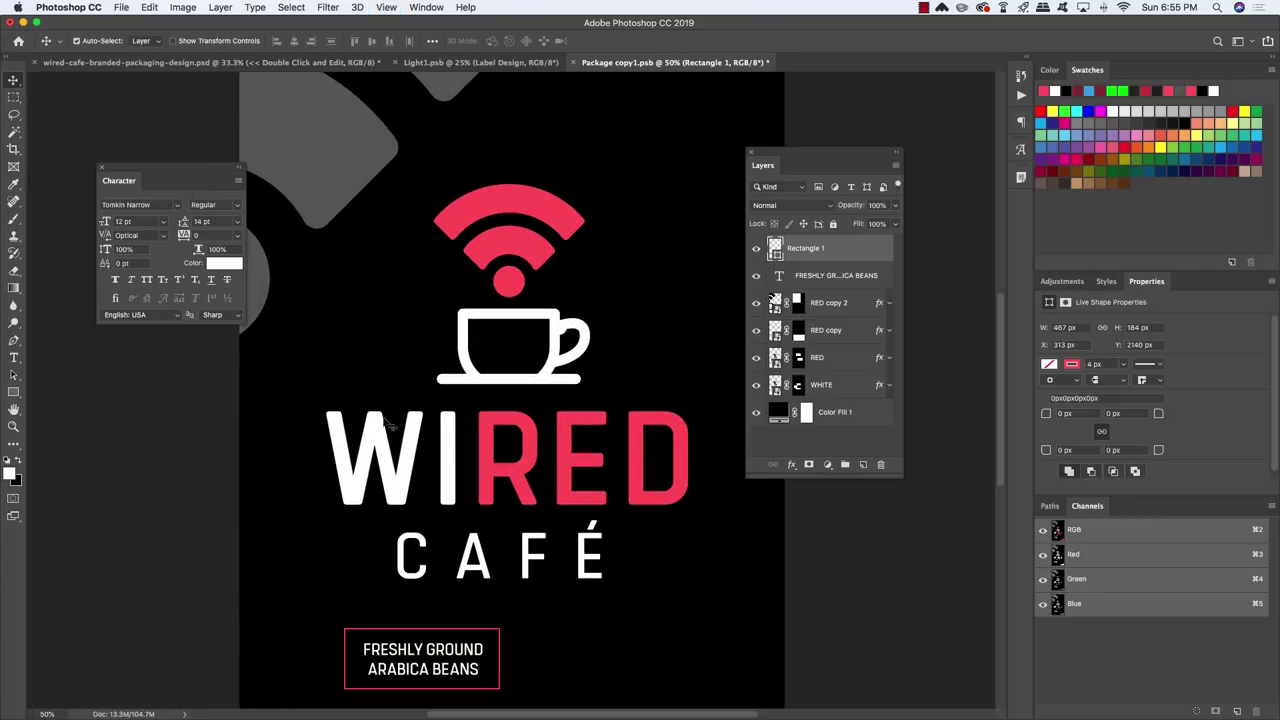
key("super+equal")
scroll(395, 371, "down", 3)
key("Right")
key("Right")
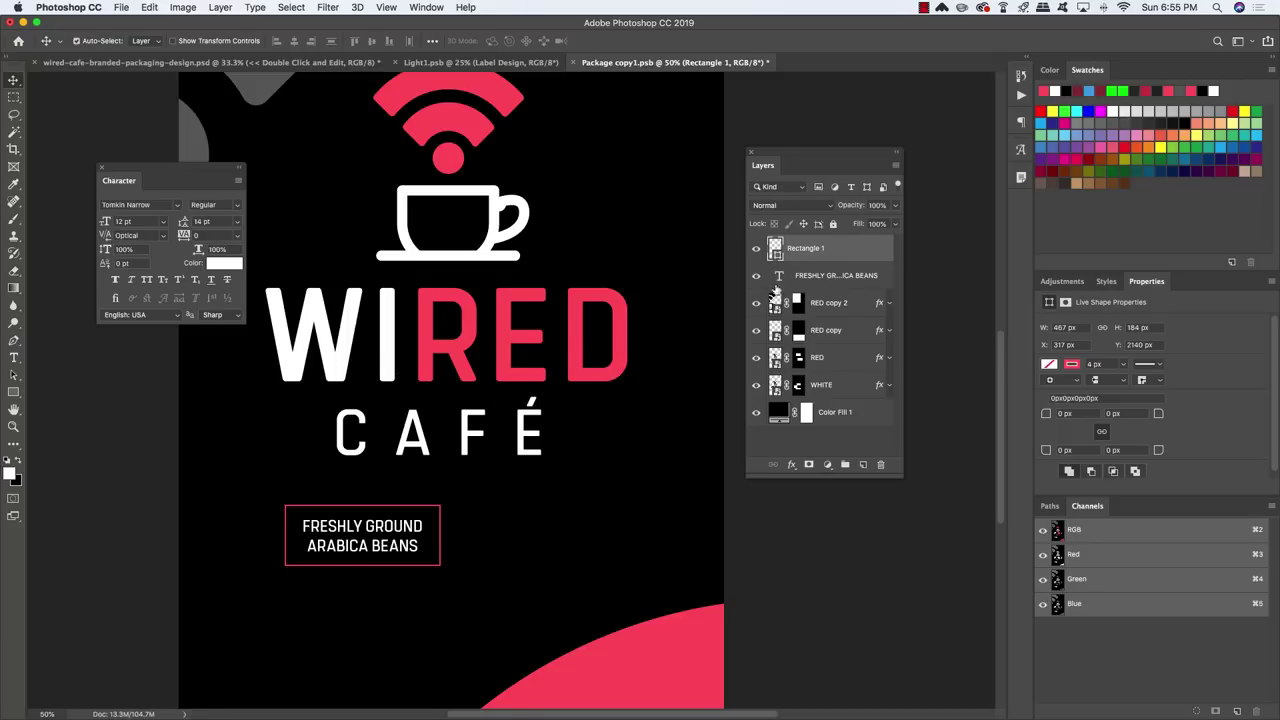
Duplicate the red rectangle and its FRESHLY GROUND ARABICA BEANS text, and shift the copies rightward beside the original to X 781 px.
left_click(843, 276, "shift")
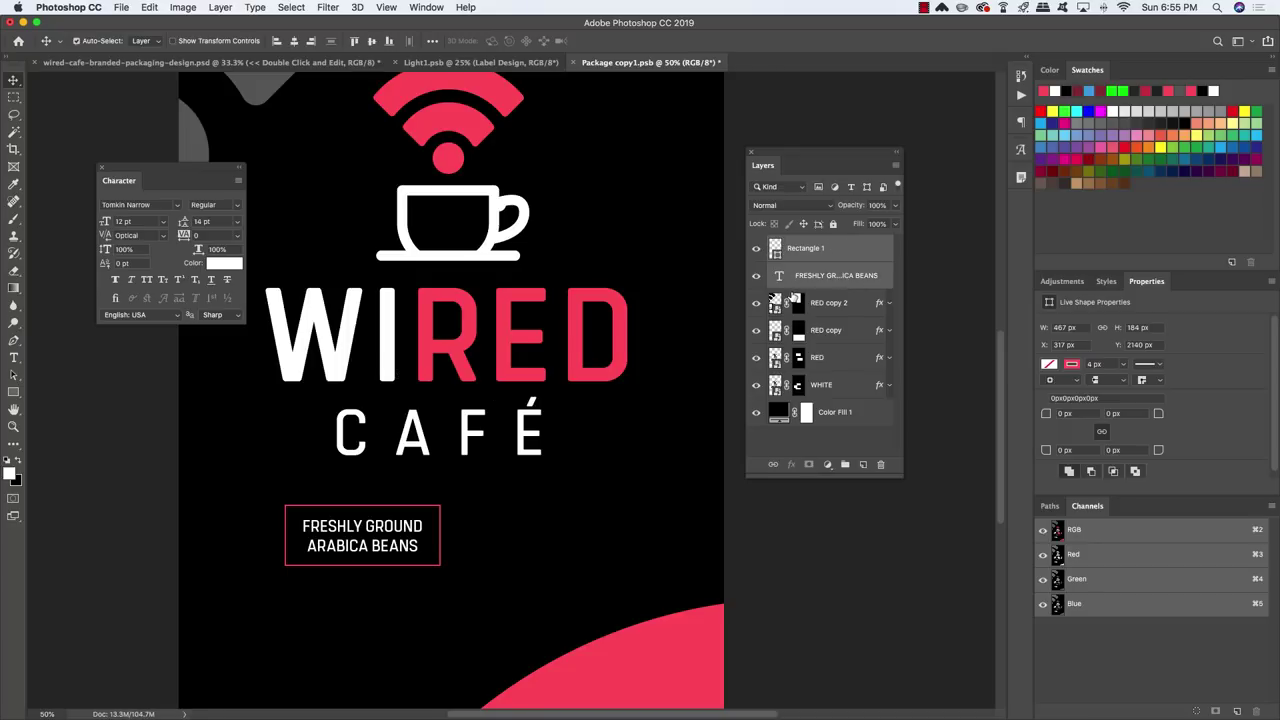
key("super+j")
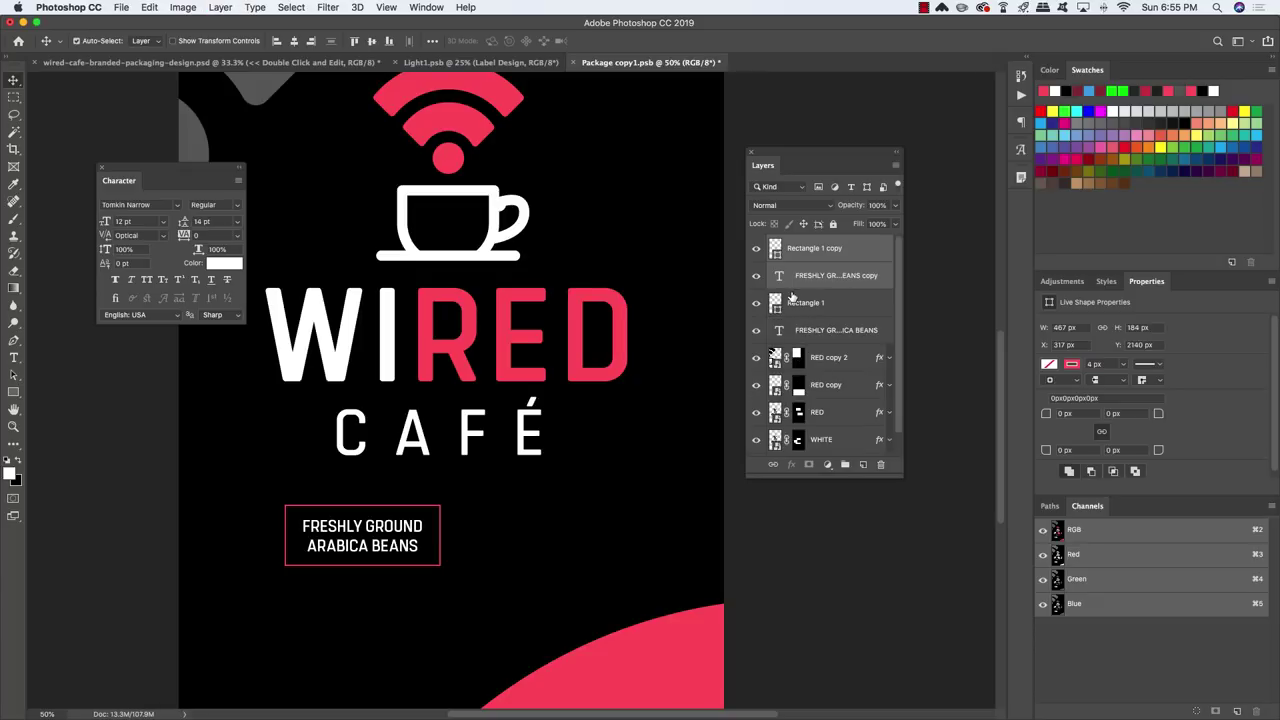
key("shift+Right")
key("shift+Right")
key("shift+Right")
key("shift+Right")
key("shift+Right")
key("shift+Right")
key("shift+Right")
key("shift+Right")
key("shift+Right")
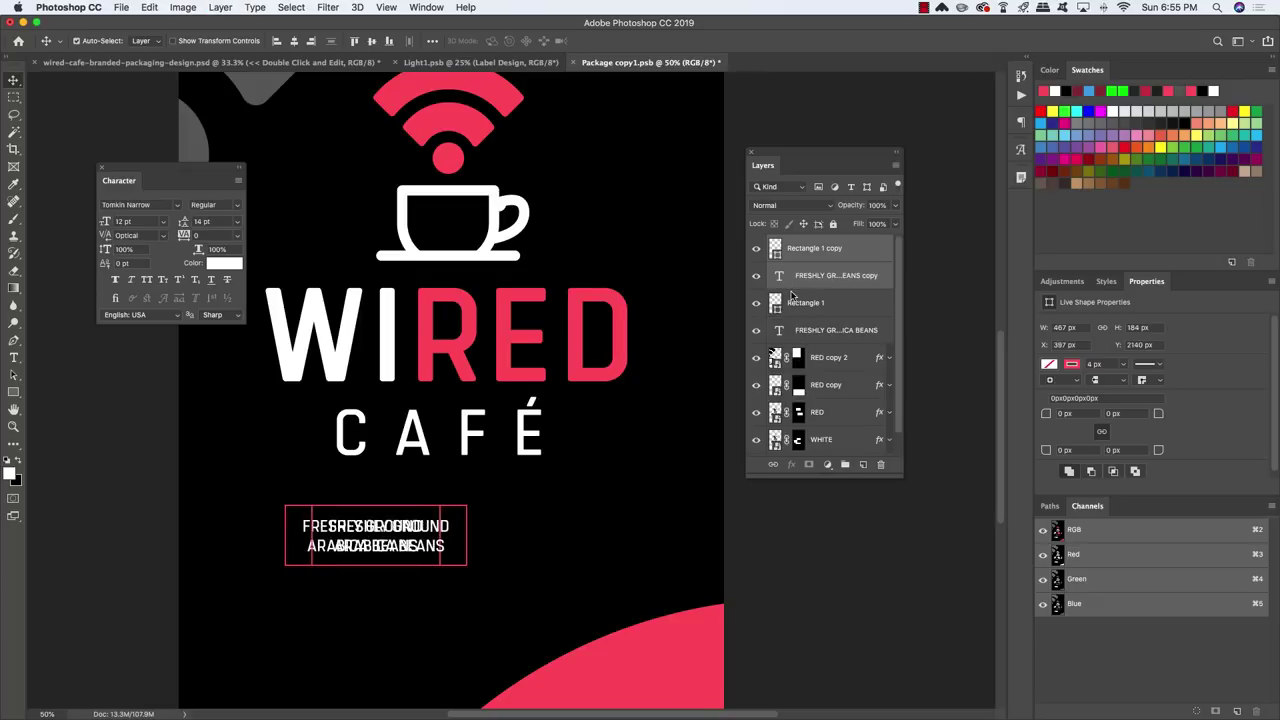
key("shift+Right")
key("shift+Right")
key("shift+Right")
key("shift+Right")
key("shift+Right")
key("shift+Right")
key("shift+Right")
key("shift+Right")
key("shift+Right")
key("shift+Right")
key("shift+Right")
key("shift+Right")
key("shift+Right")
key("shift+Right")
key("shift+Right")
key("shift+Right")
key("shift+Right")
key("shift+Right")
key("shift+Right")
key("shift+Right")
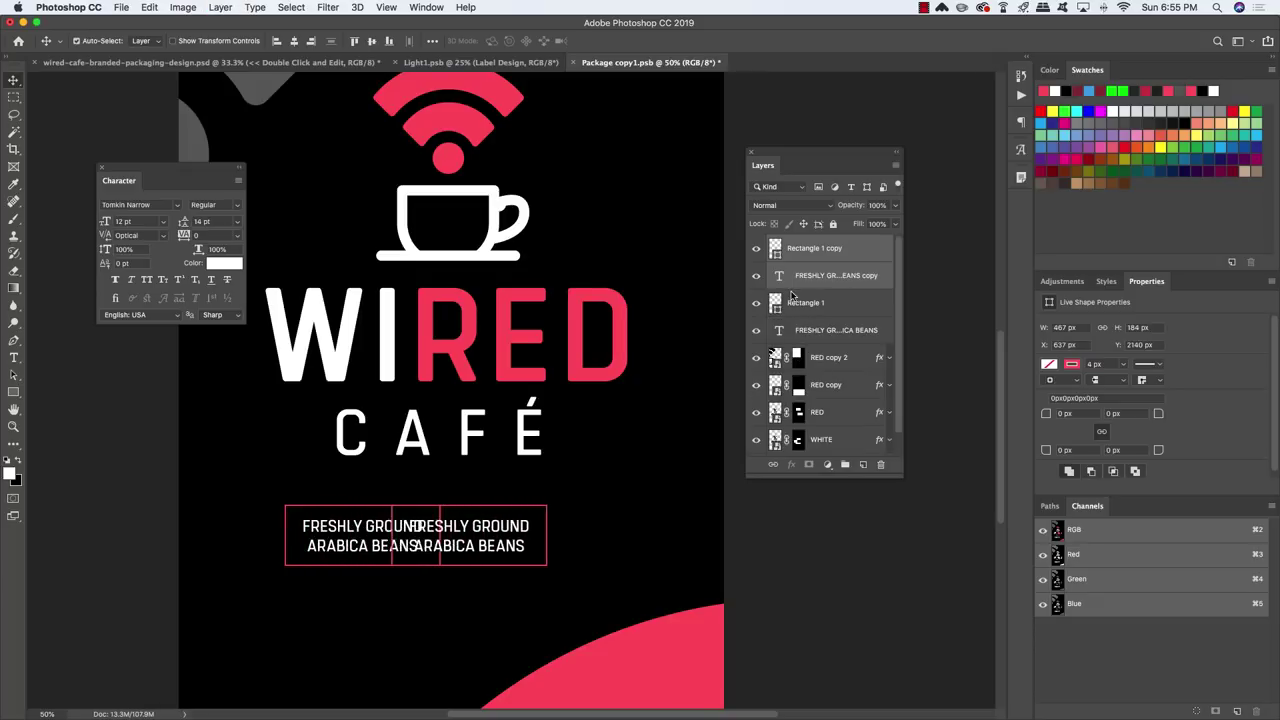
key("shift+Right")
key("shift+Right")
key("shift+Right")
key("shift+Right")
key("shift+Right")
key("shift+Right")
key("shift+Right")
key("shift+Right")
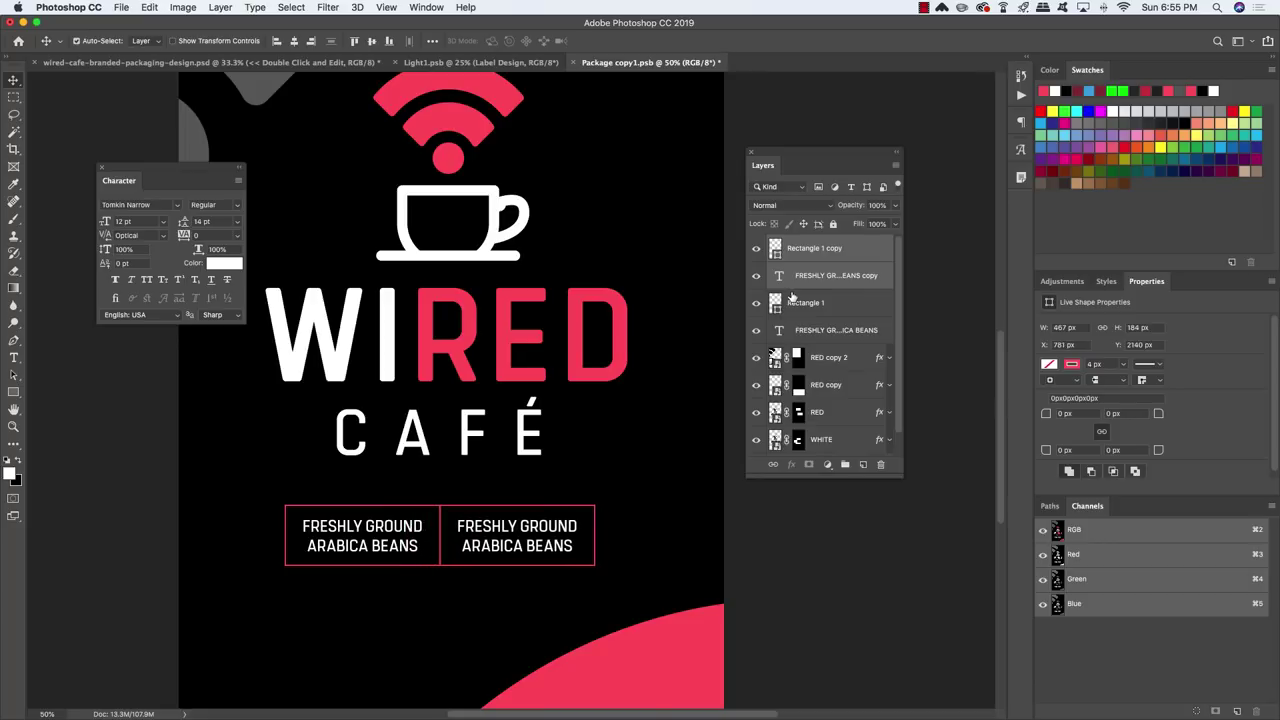
Replace the copied text in the second box with 100% NATURALLY SOURCED on two lines.
left_click(864, 276)
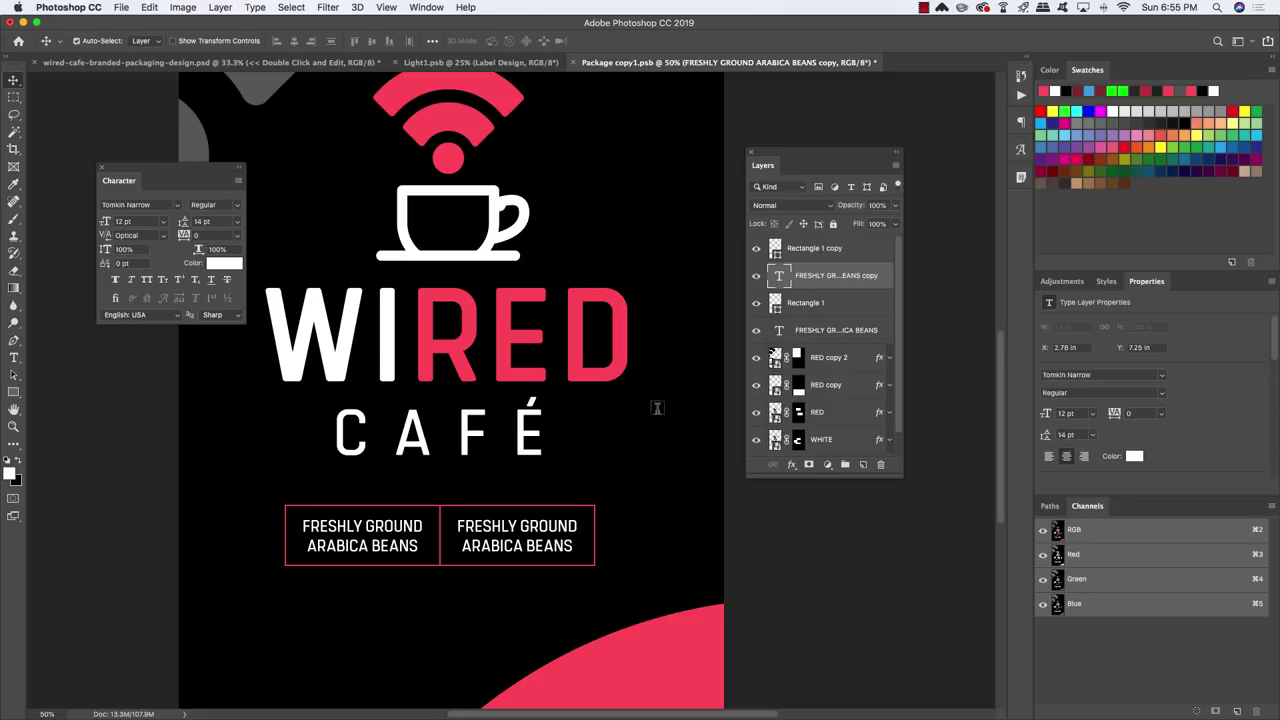
key("t")
left_click(517, 527)
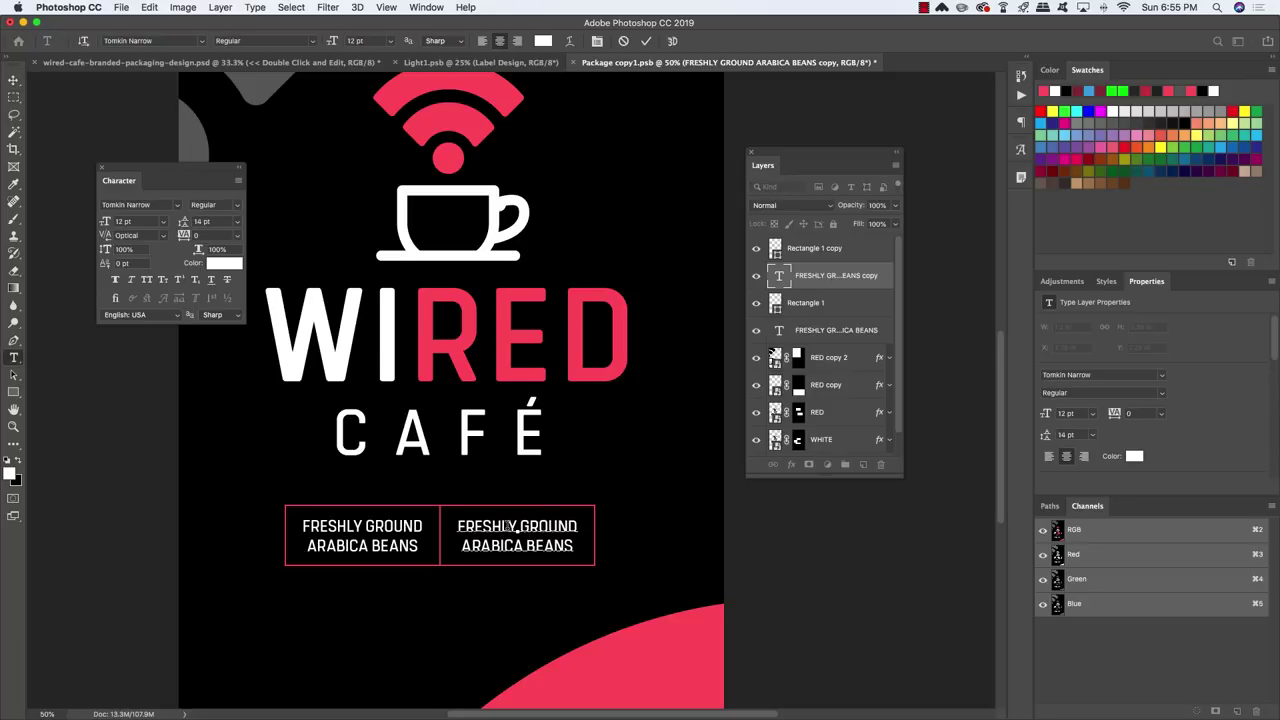
triple_click(508, 527)
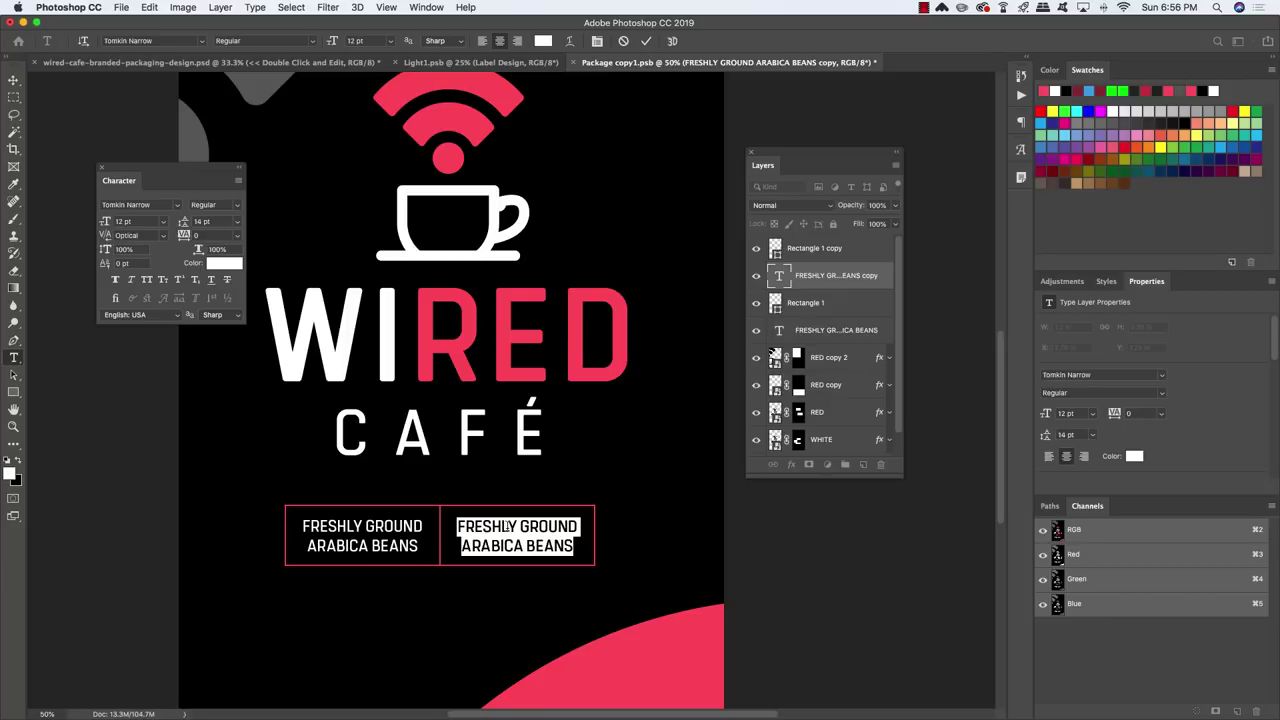
key("BackSpace")
type("100% NAT")
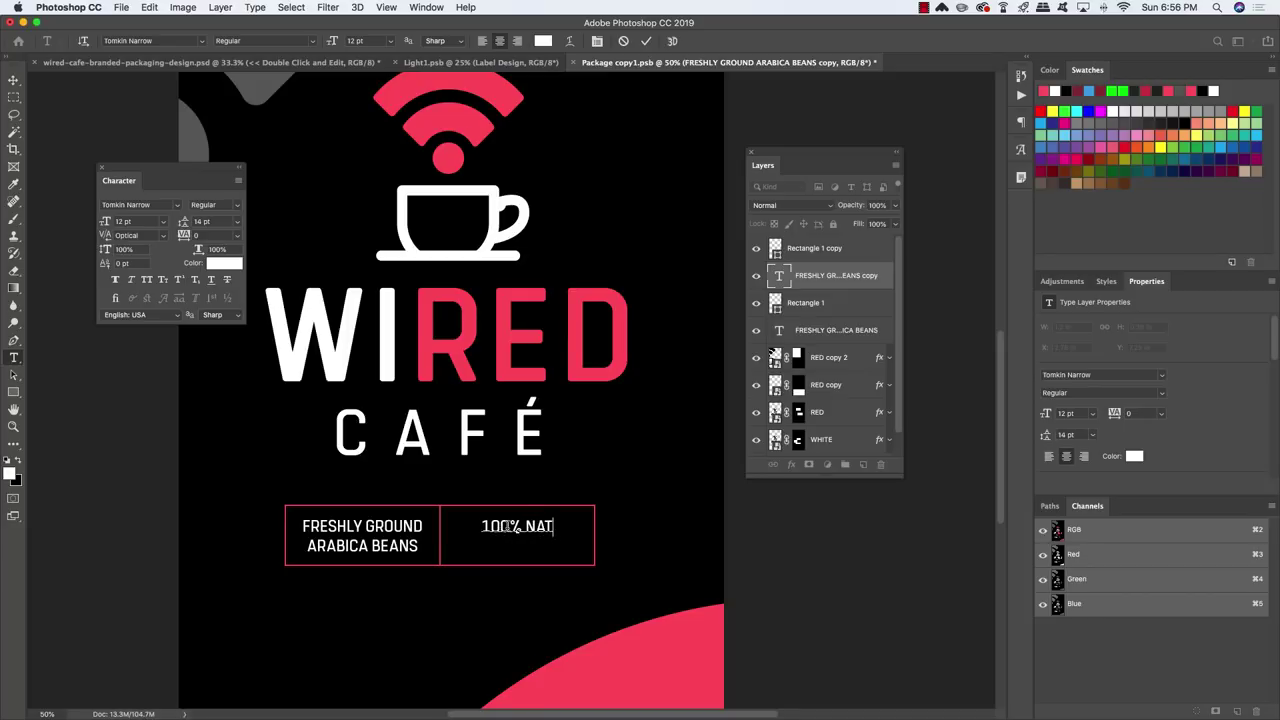
type("URALLY")
key("Return")
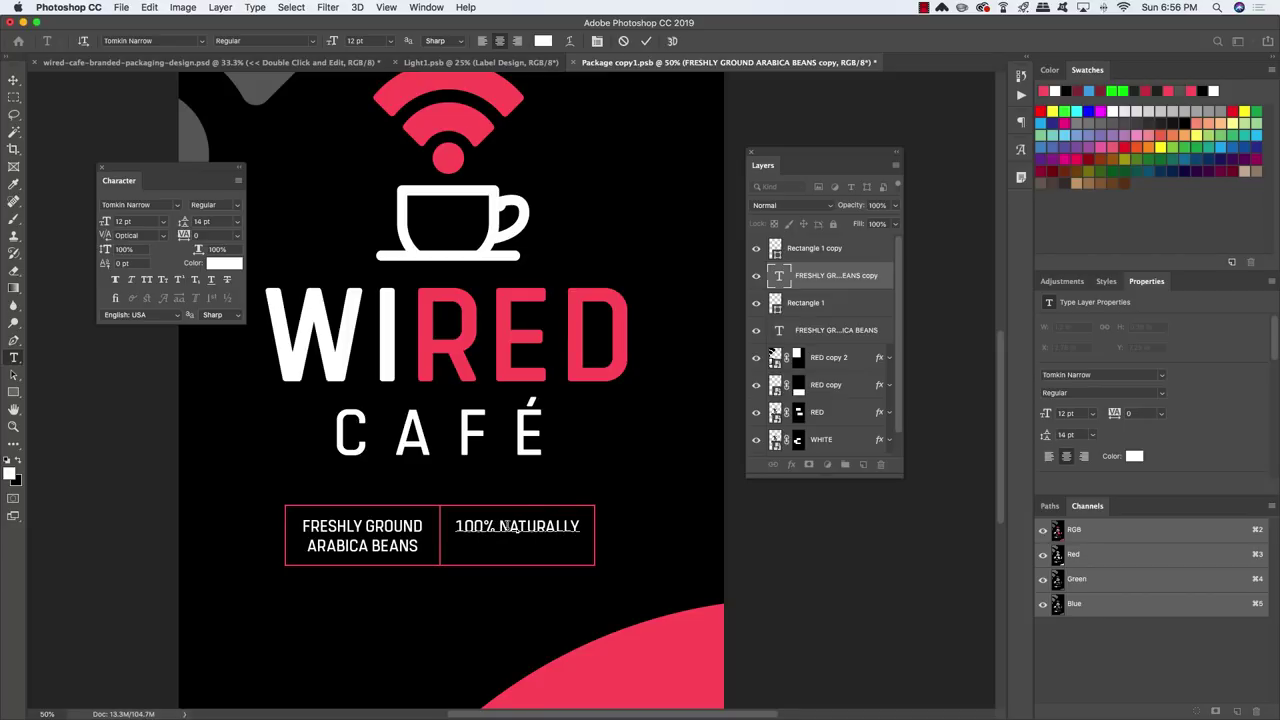
type("SOURCED")
left_click(16, 80)
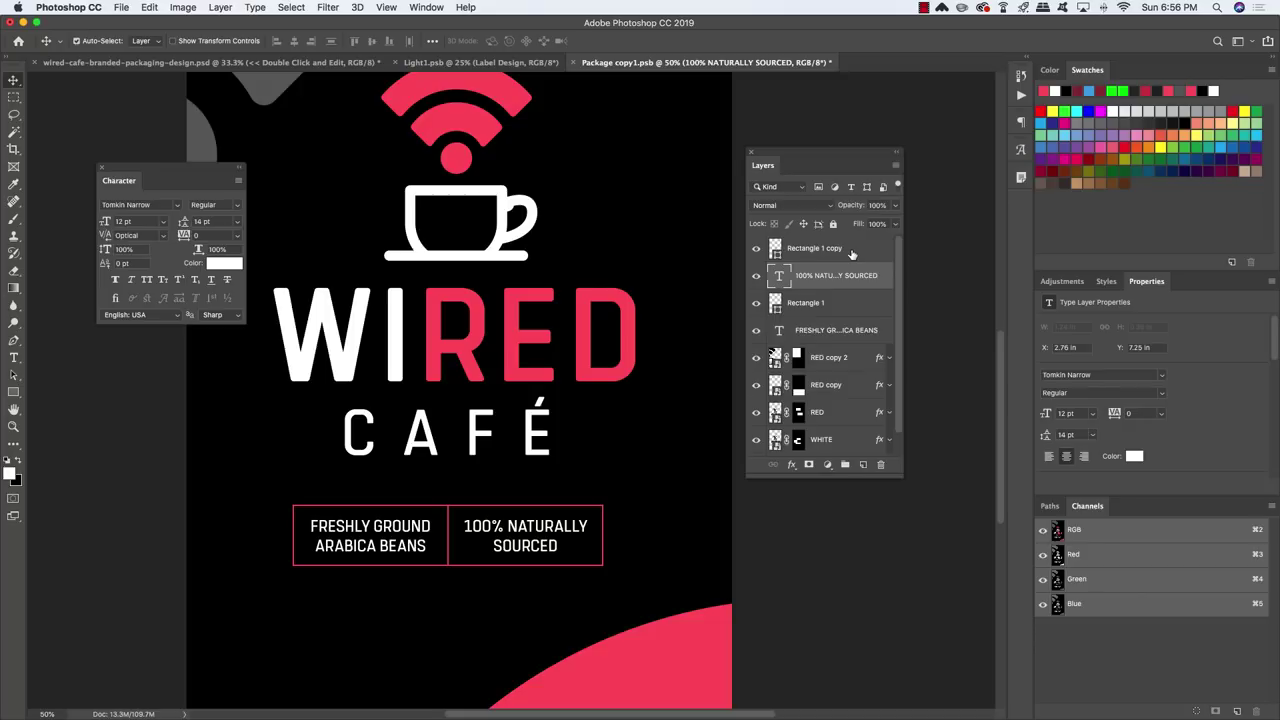
Group the two rectangles and their two text layers under the name SUBTEXT.
left_click(851, 254)
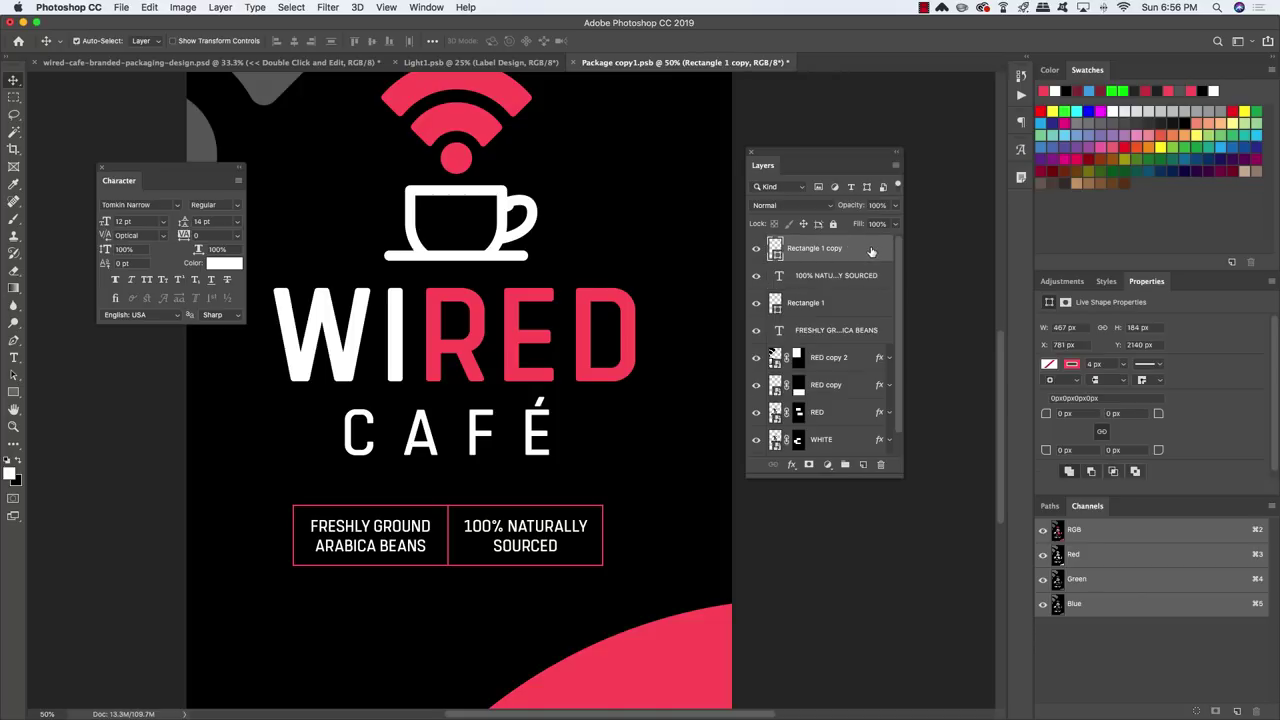
left_click(860, 335, "shift")
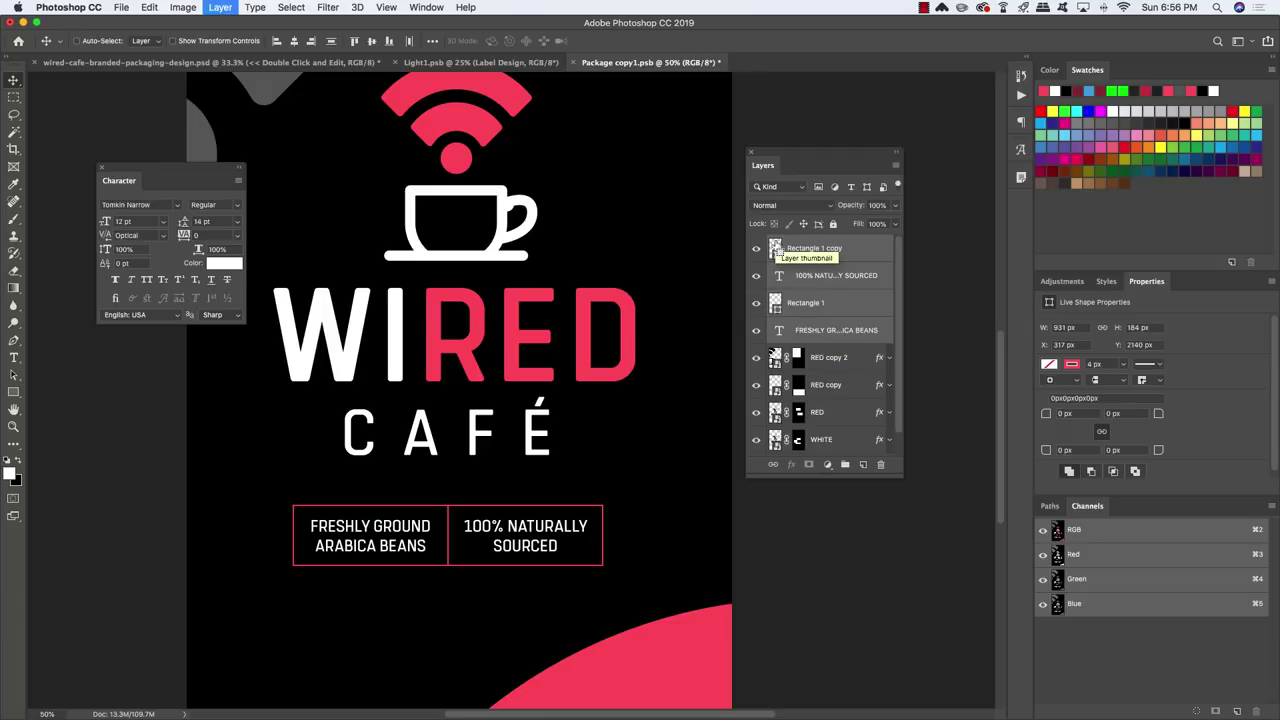
key("super+g")
double_click(802, 244)
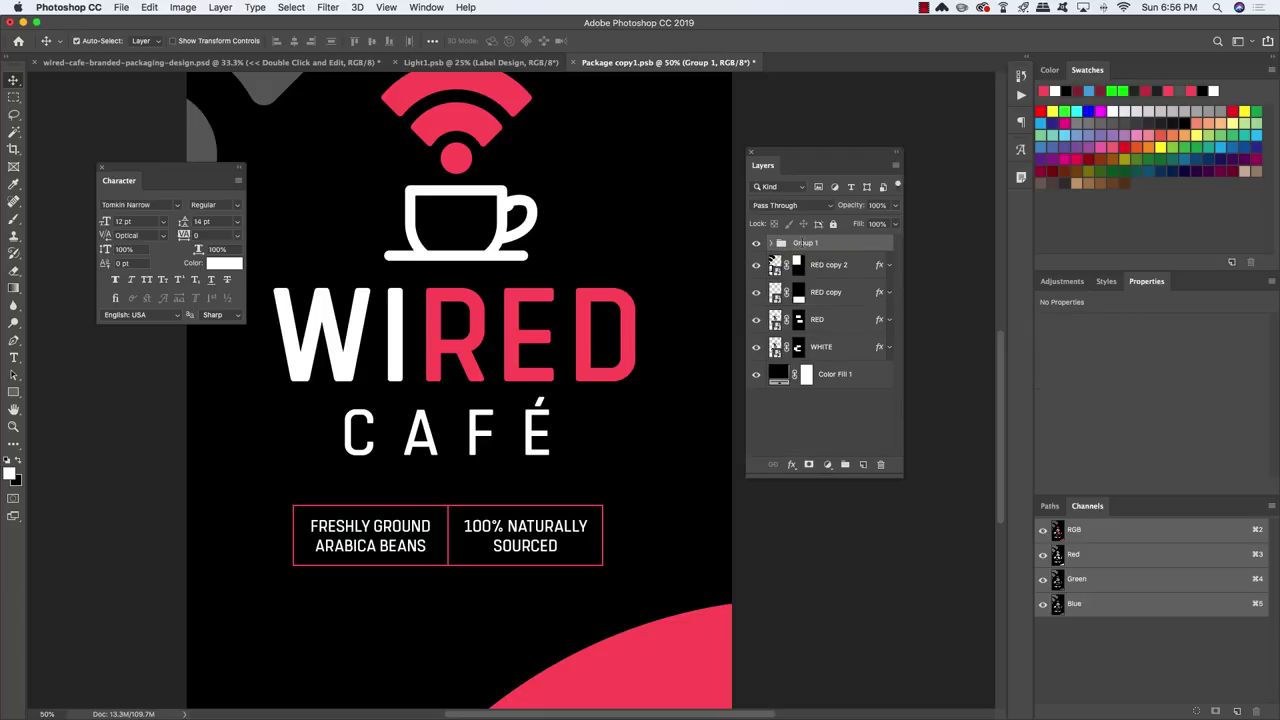
type("SUBTEXT")
key("Return")
Move the SUBTEXT group rightward to centre it beneath the logo, and lower it slightly for more space under CAFÉ.
key("super+minus")
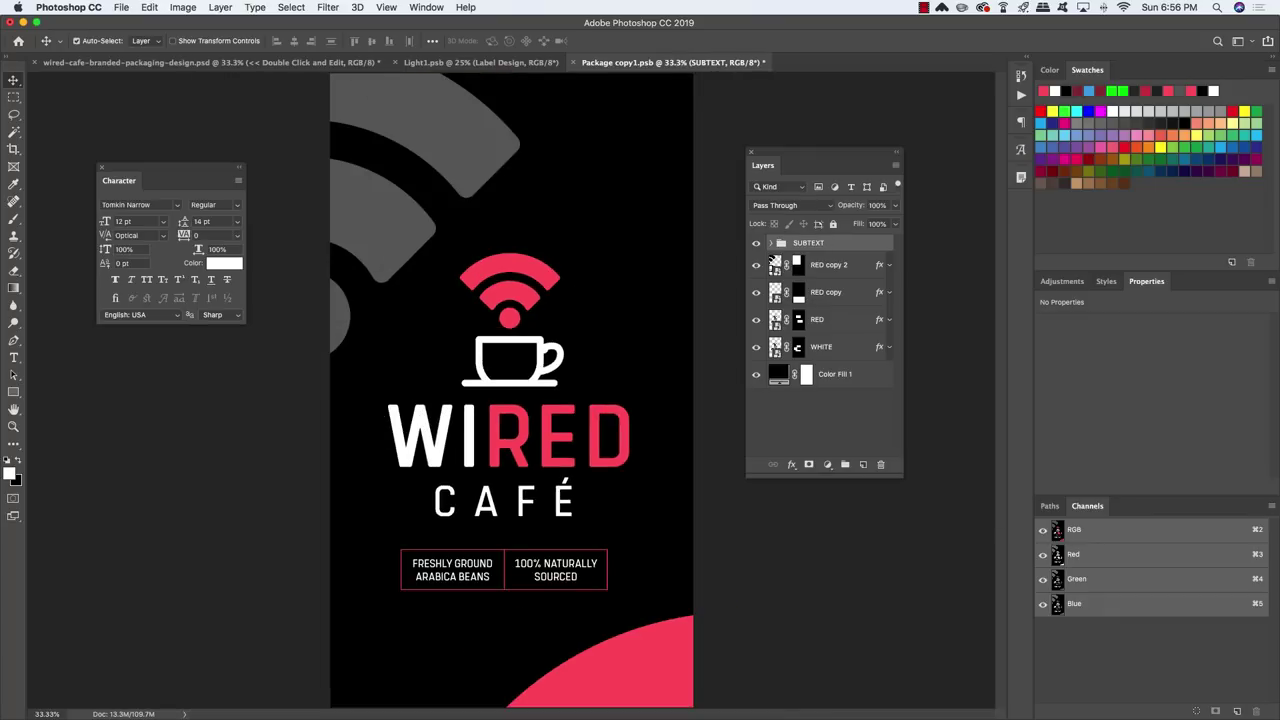
key("Right")
key("Right")
key("Right")
key("Right")
key("Right")
key("Right")
key("Right")
key("Right")
key("Right")
key("Right")
key("Right")
key("Right")
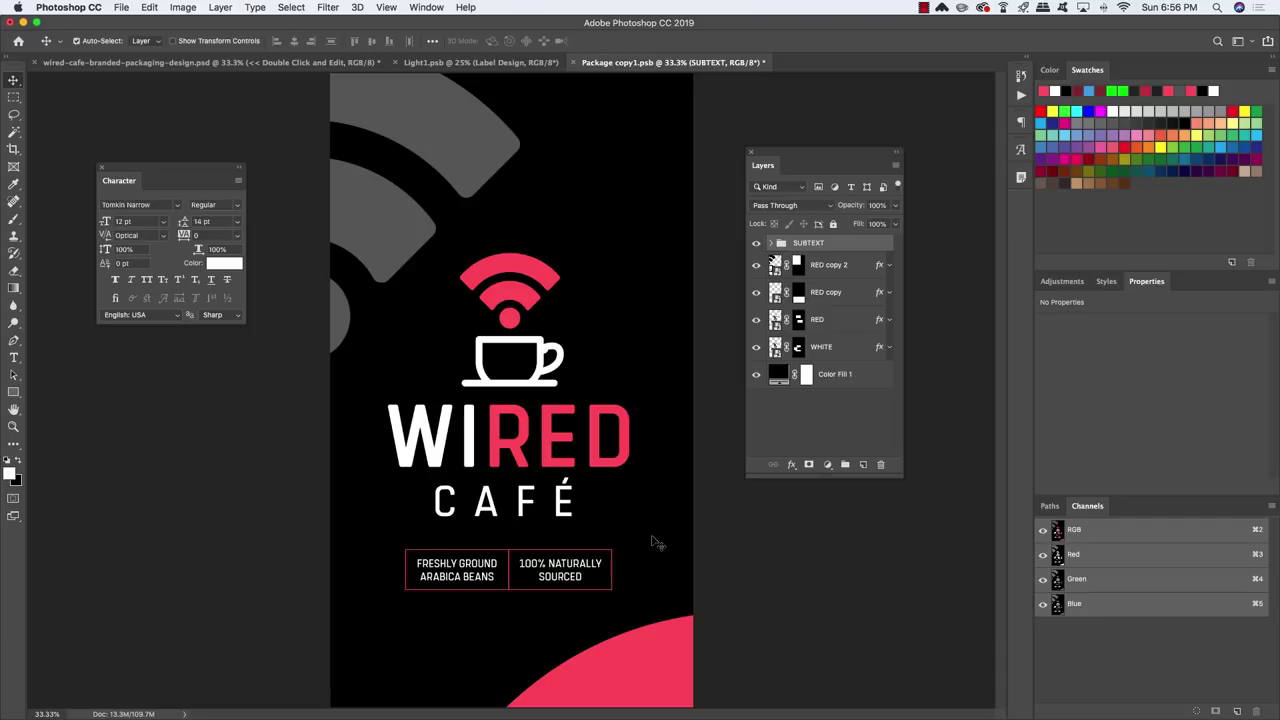
key("super+t")
left_click_drag(566, 576, 568, 577)
key("Return")
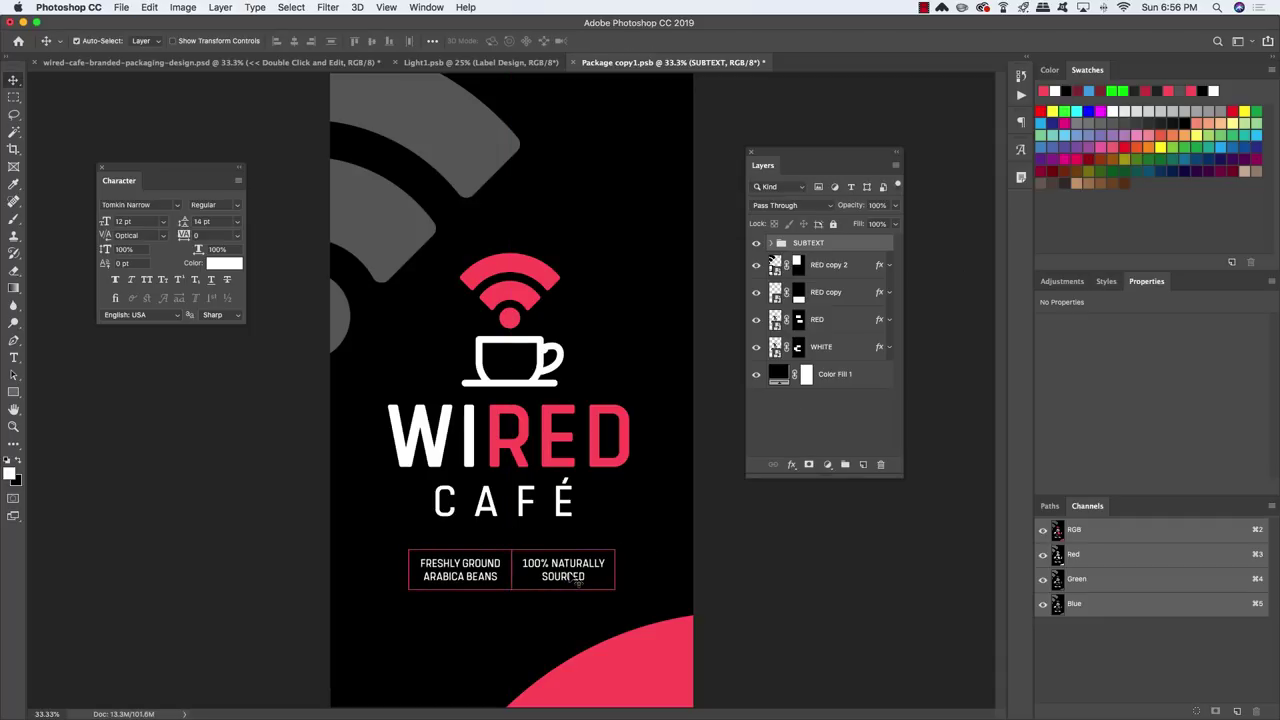
left_click_drag(577, 577, 575, 586)
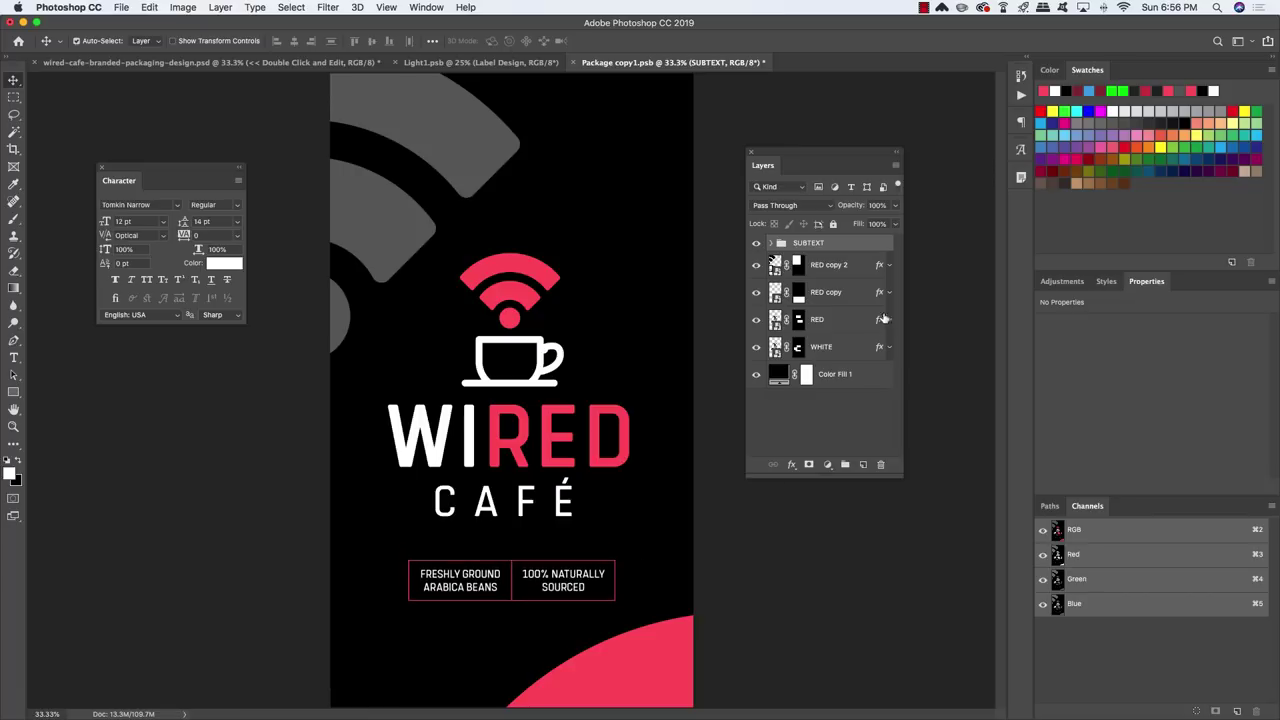
Group the RED and WHITE logo layers under the name LOGO TEXT.
left_click(834, 321)
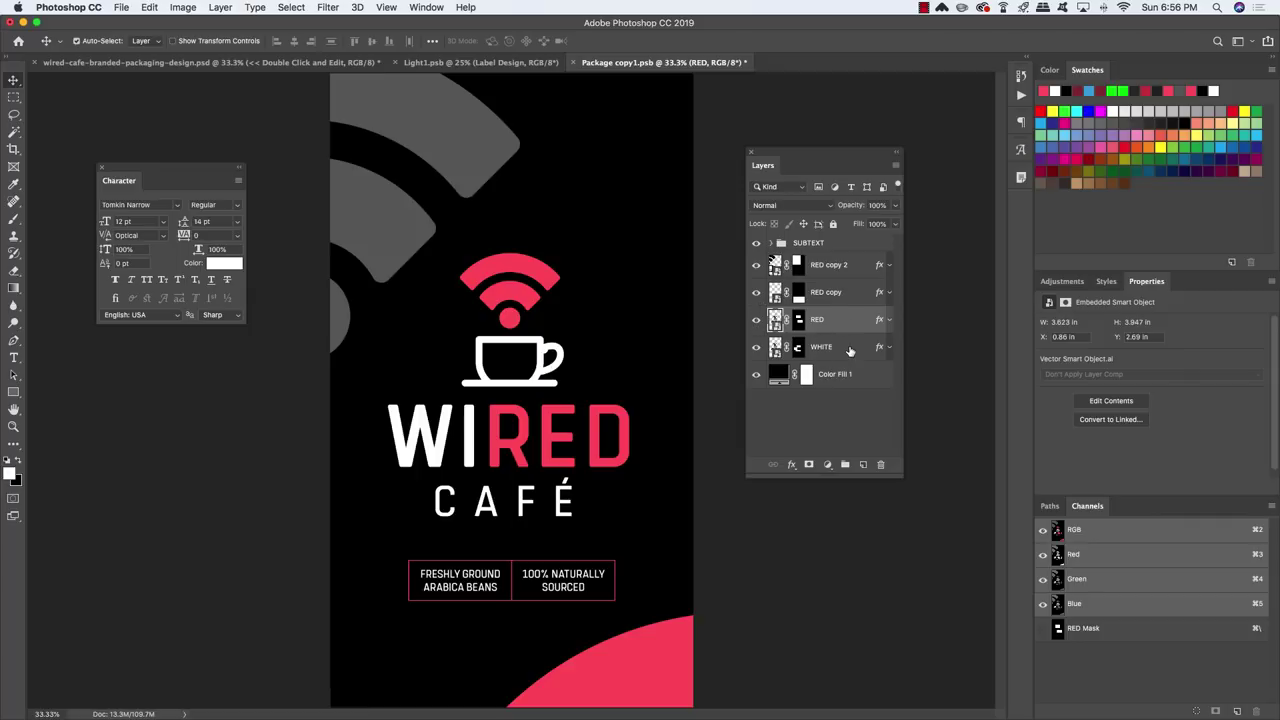
left_click(775, 348, "shift")
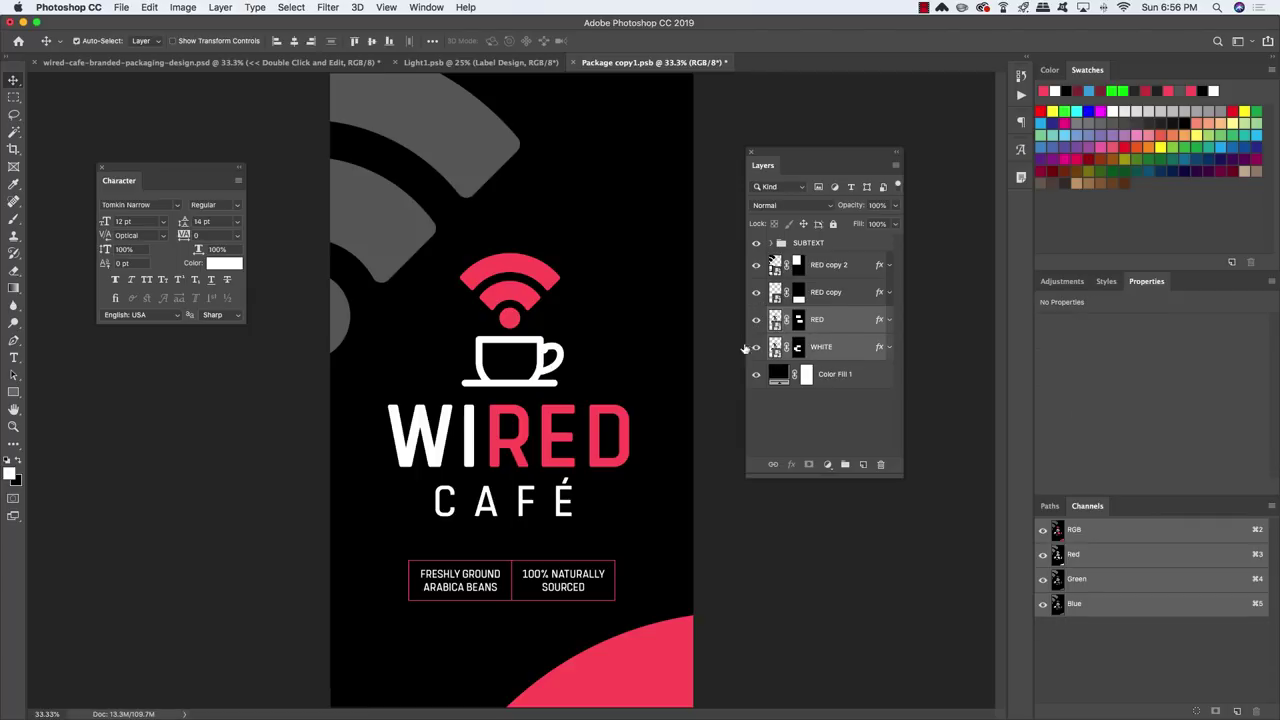
key("super+g")
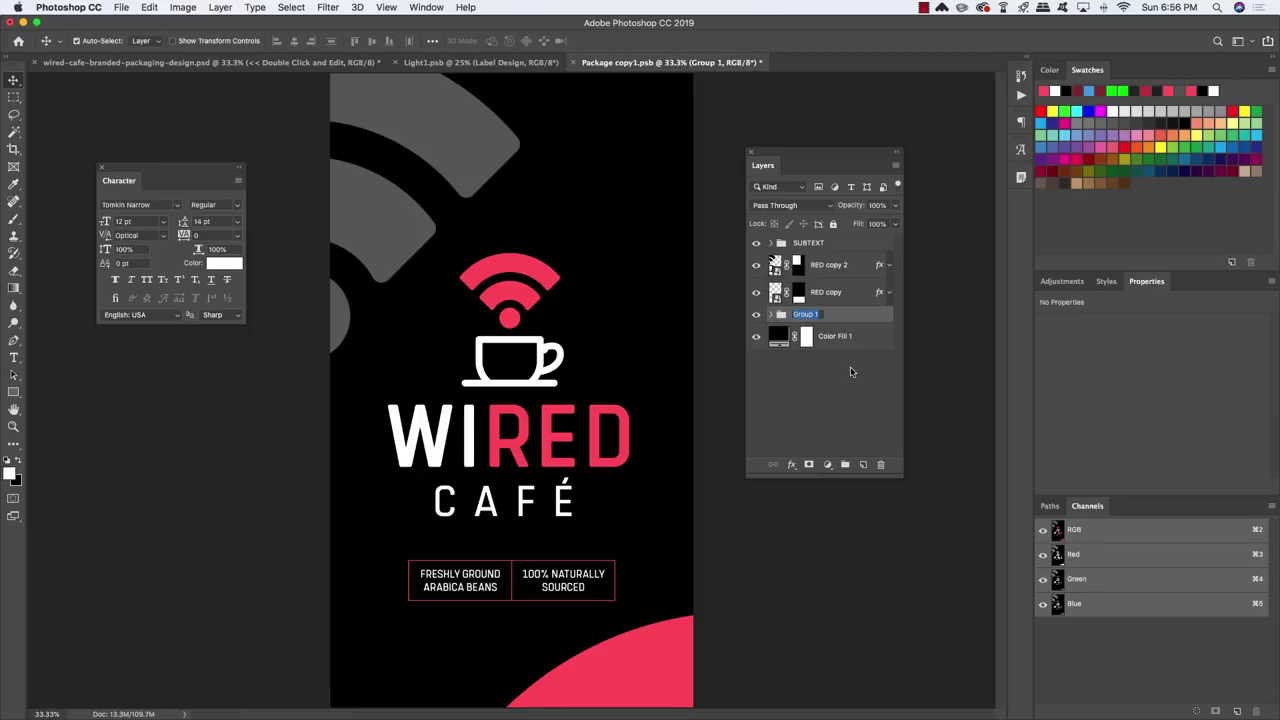
type("LOGO TEXT")
key("Return")
Mask the LOGO TEXT group with a rectangular selection around WIRED CAFÉ so only the wordmark shows.
key("m")
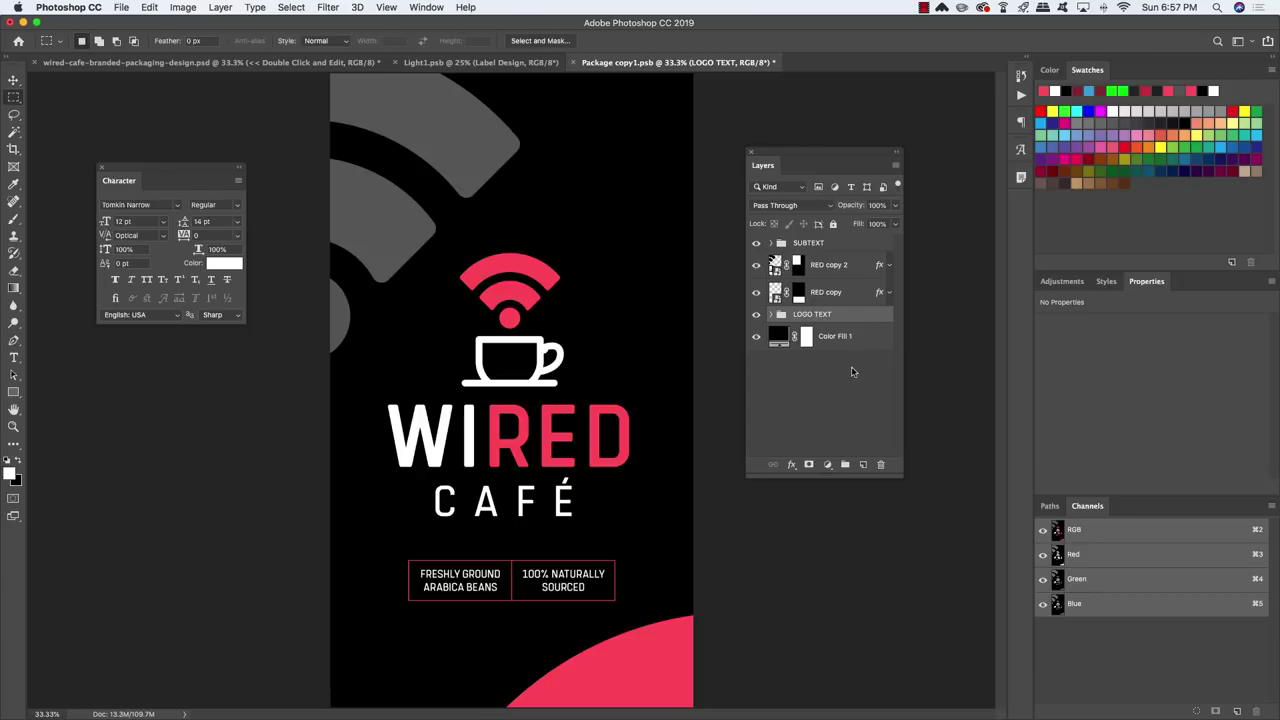
left_click_drag(372, 397, 641, 525)
left_click(809, 464)
key("v")
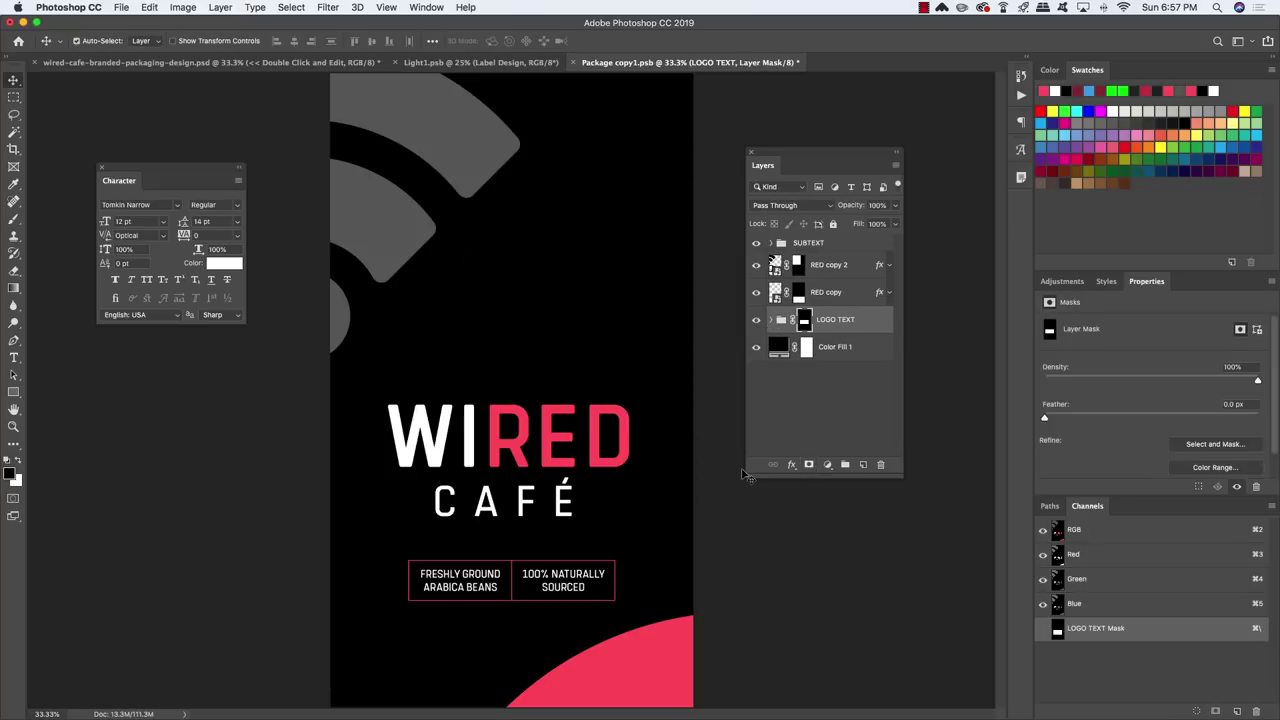
Duplicate the LOGO TEXT group, delete the copy's layer mask and rename the copy WIFI MUG.
key("super+j")
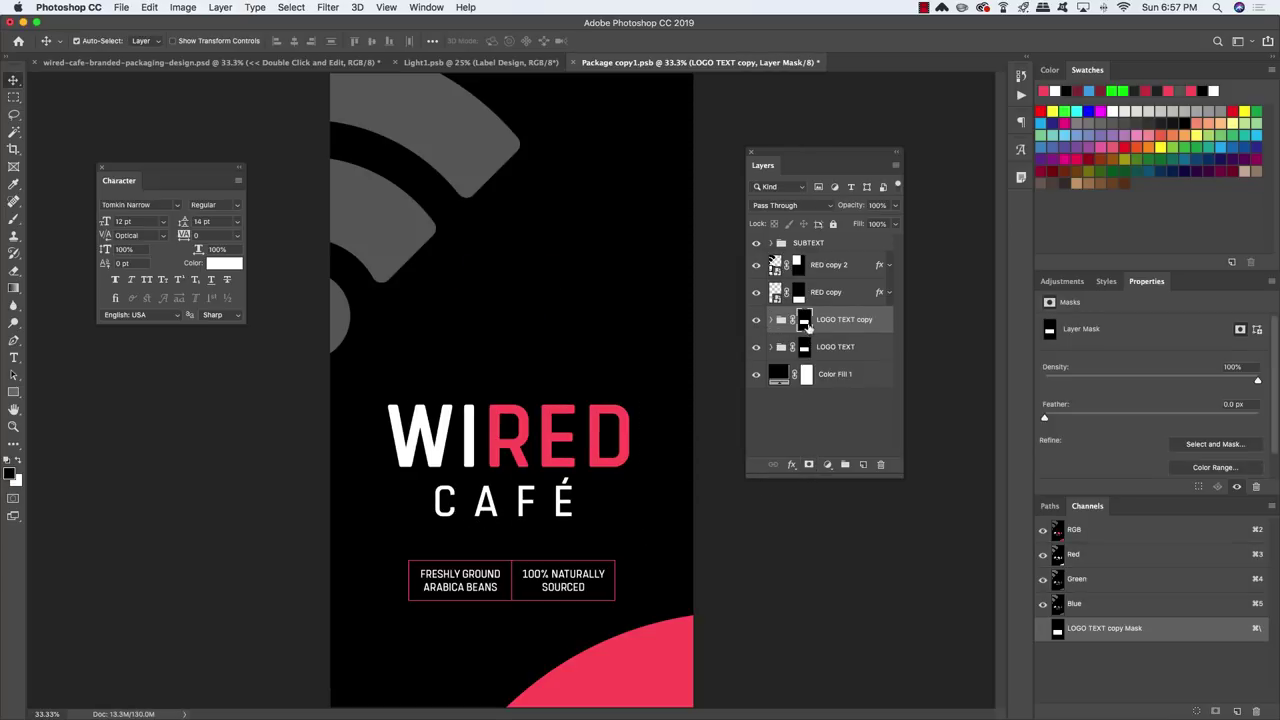
left_click_drag(808, 328, 805, 322)
right_click(806, 323)
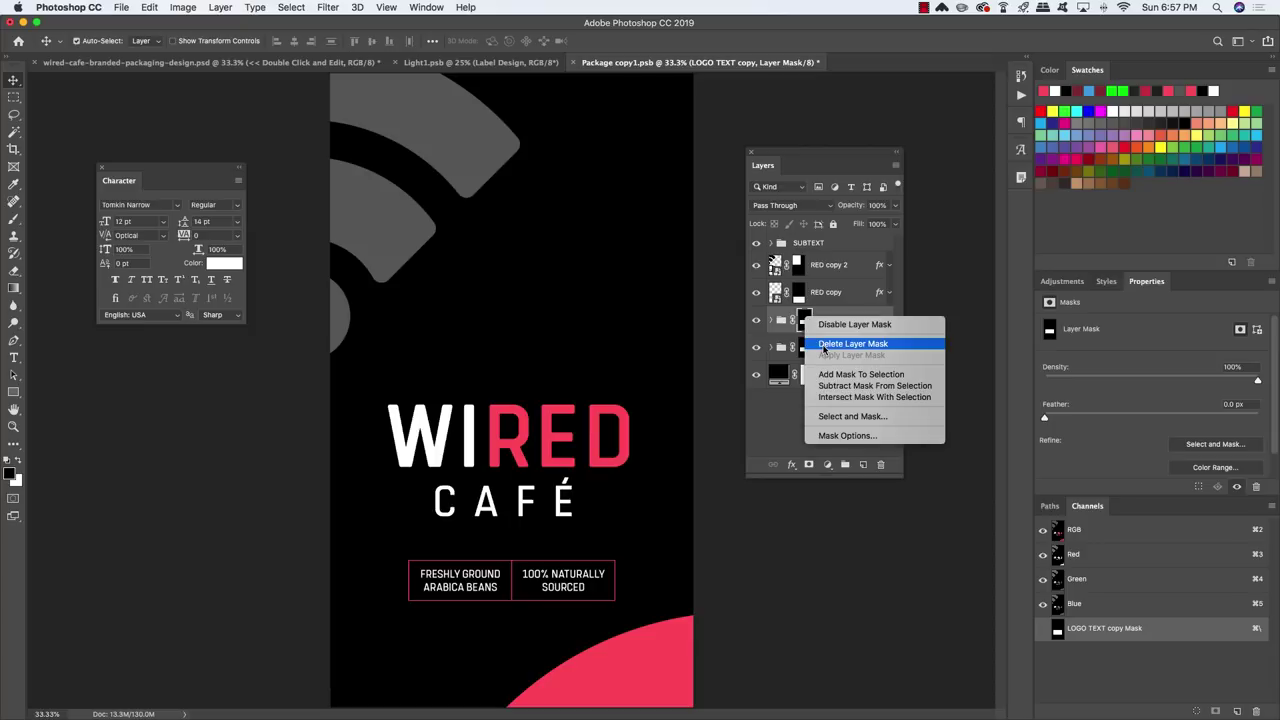
left_click(824, 345)
double_click(817, 314)
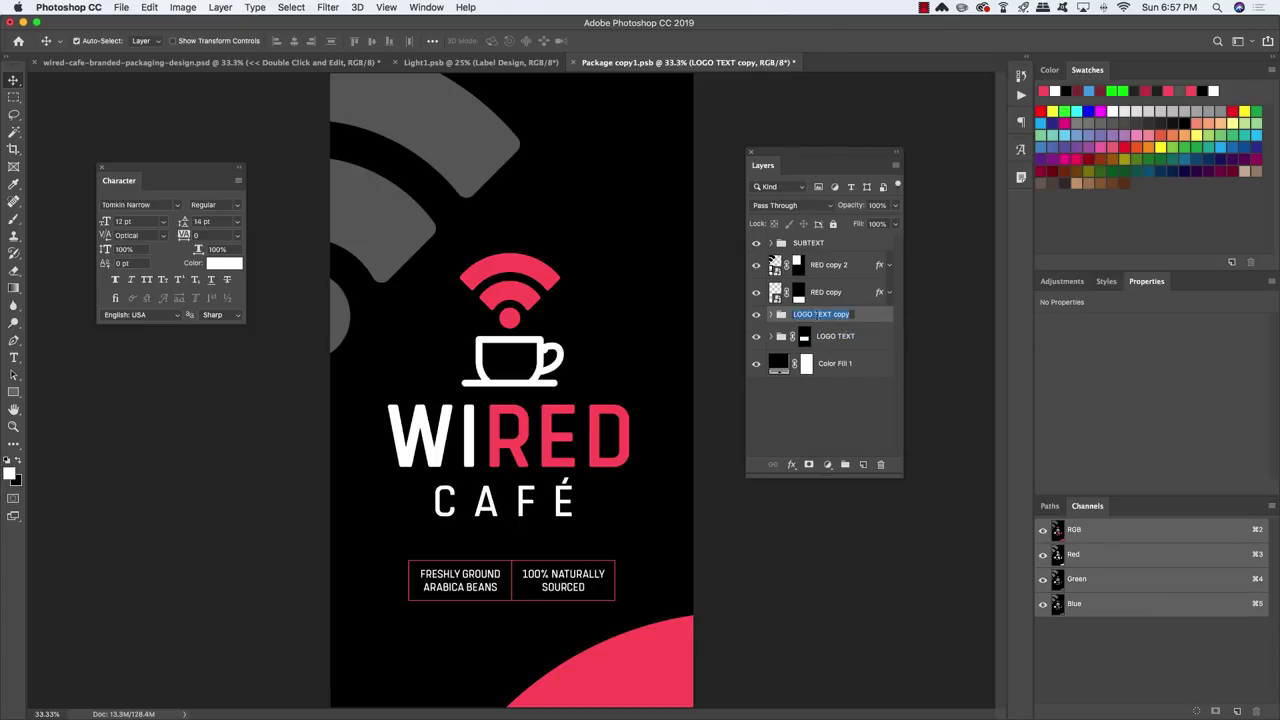
type("WIFI MUG")
key("Return")
Mask the WIFI MUG group with a rectangular selection around the Wi-Fi symbol and cup.
key("m")
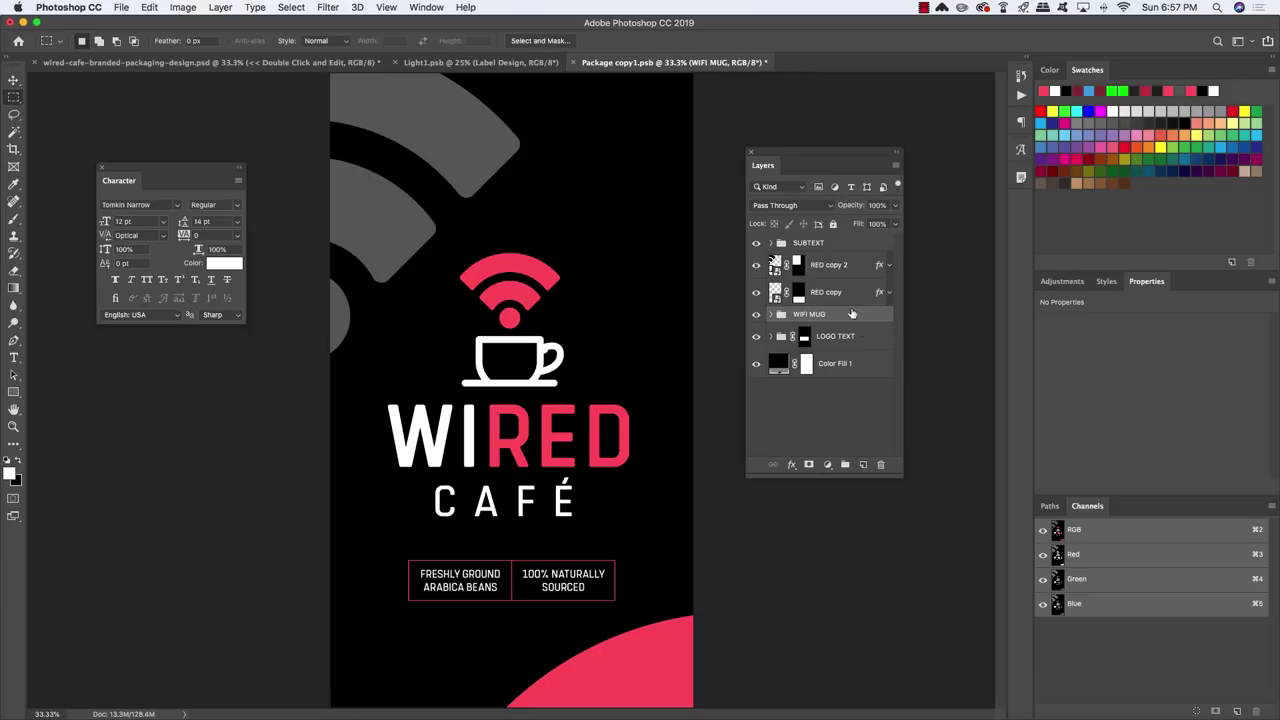
left_click_drag(415, 231, 595, 396)
left_click(809, 464)
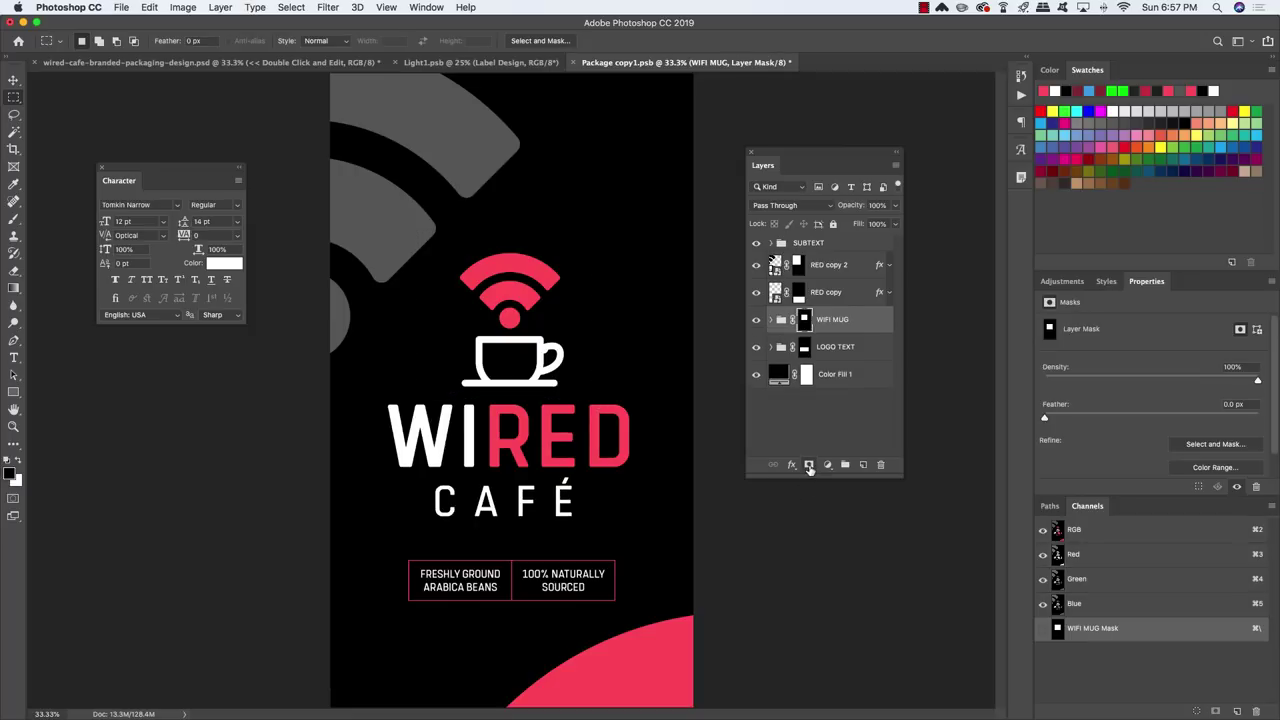
Scale the WIFI MUG group down slightly, keeping the icon centred above the WIRED wordmark.
key("super+t")
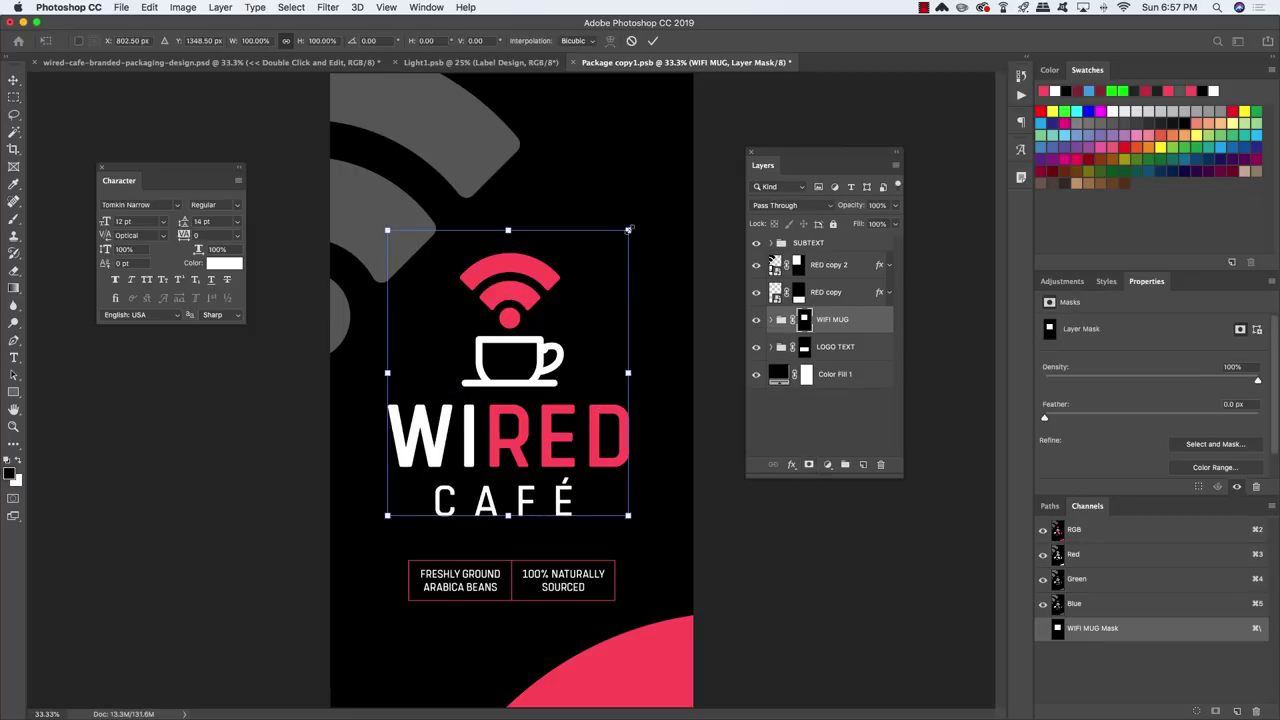
left_click_drag(627, 231, 614, 243)
key("Return")
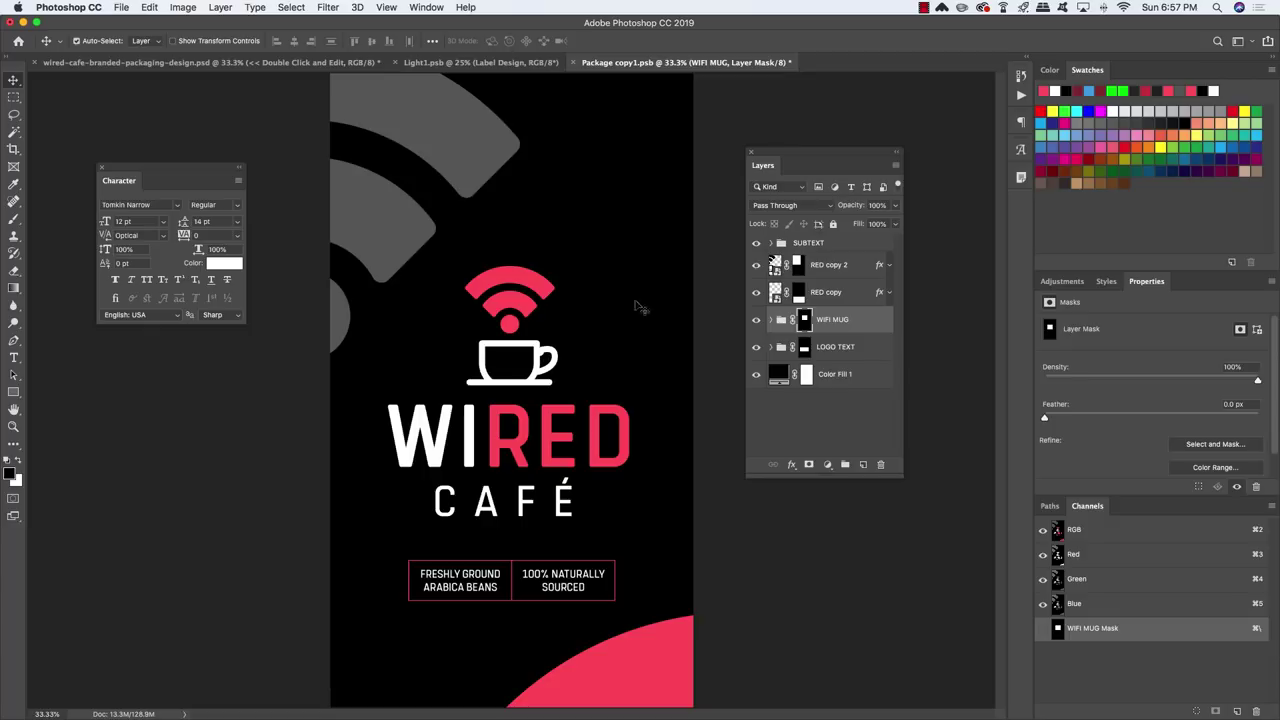
Hide the Color Fill 1 background layer, and save and close Package copy1.psb and Light1.psb to update the packaging mockup.
left_click(756, 379)
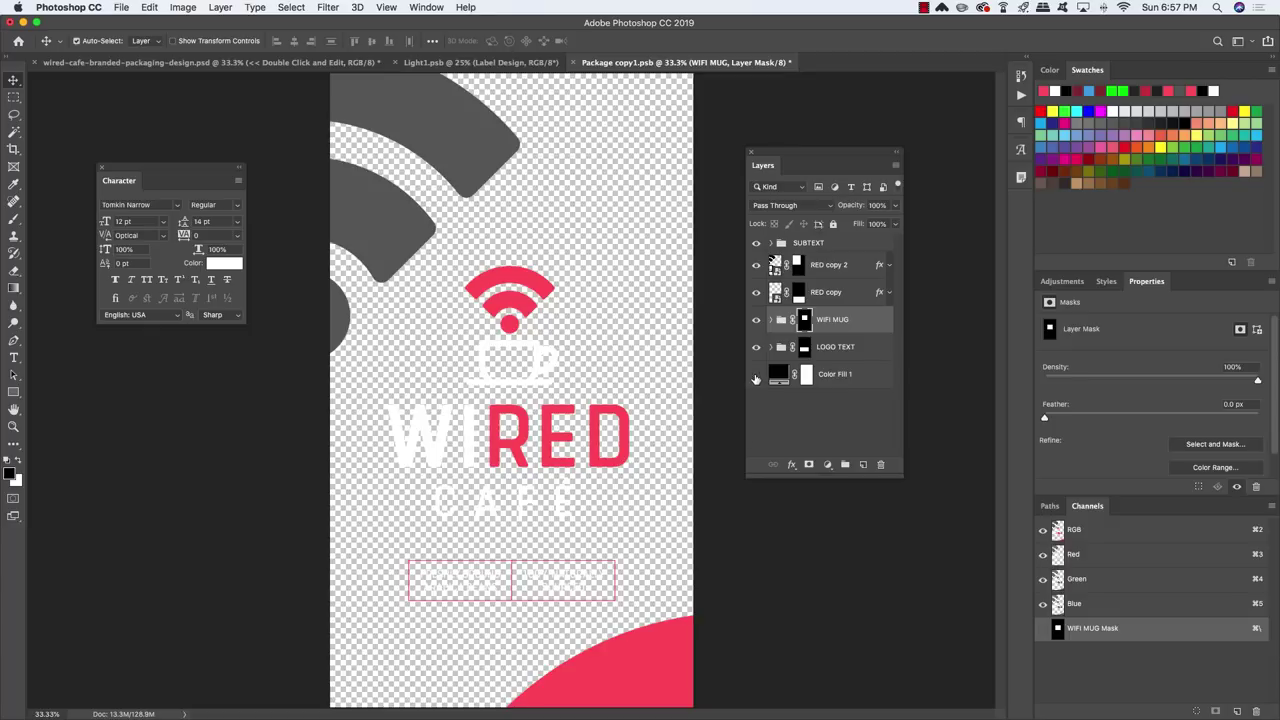
key("super+s")
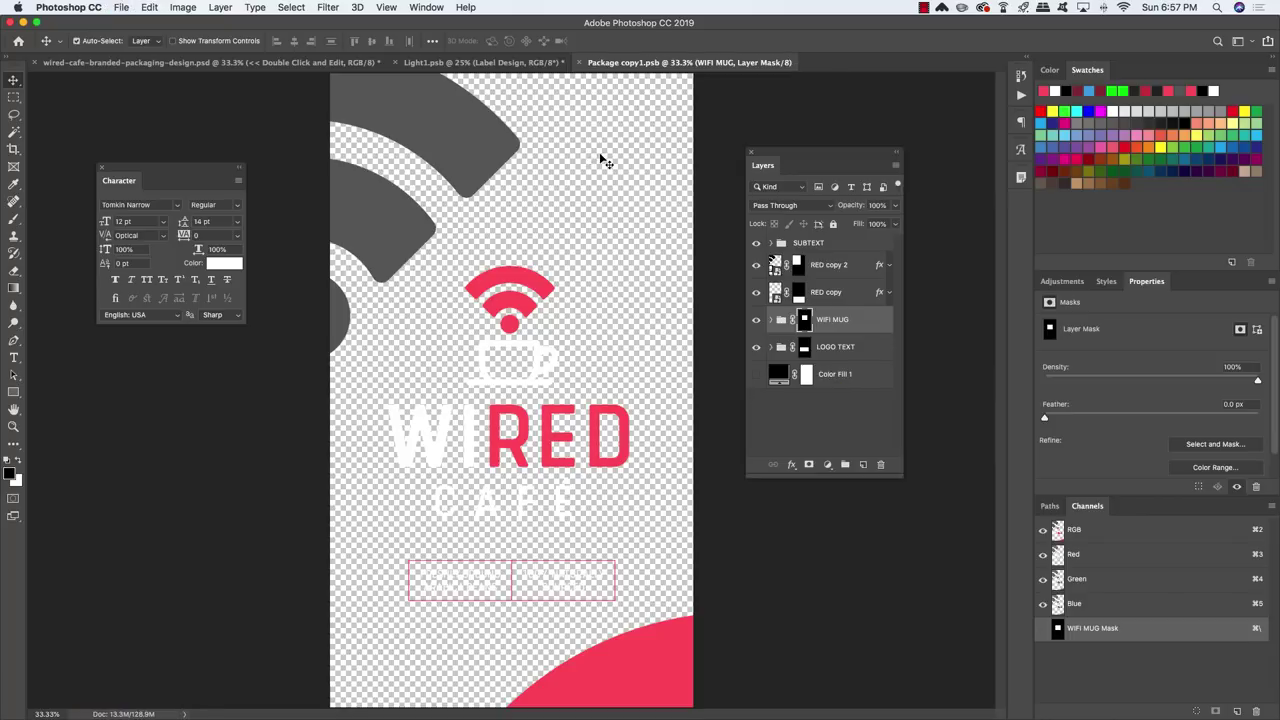
key("super+w")
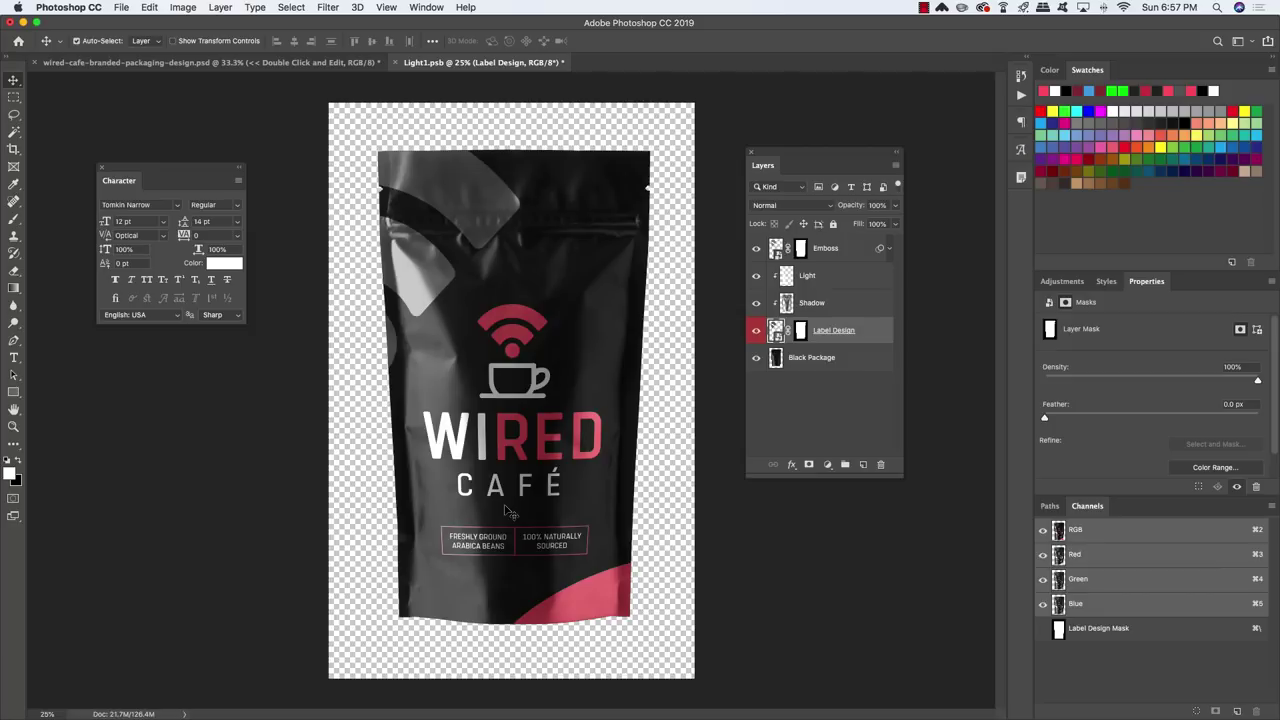
key("super+s")
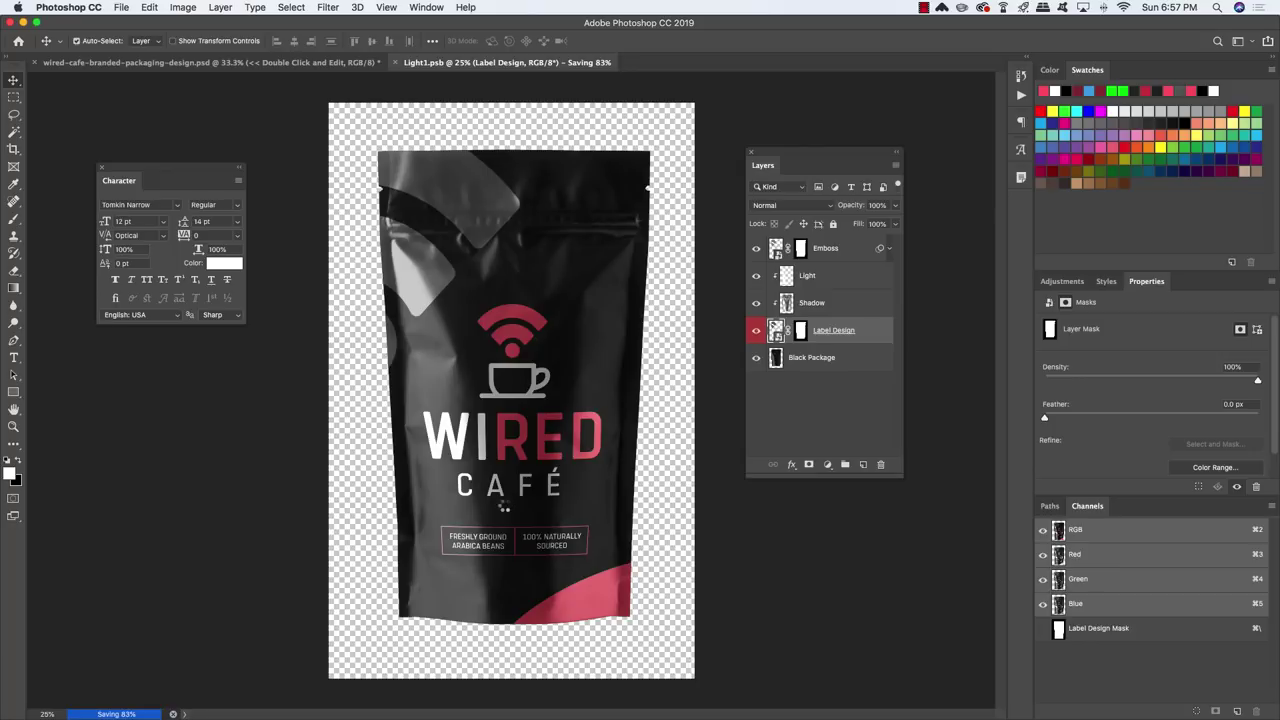
key("super+w")
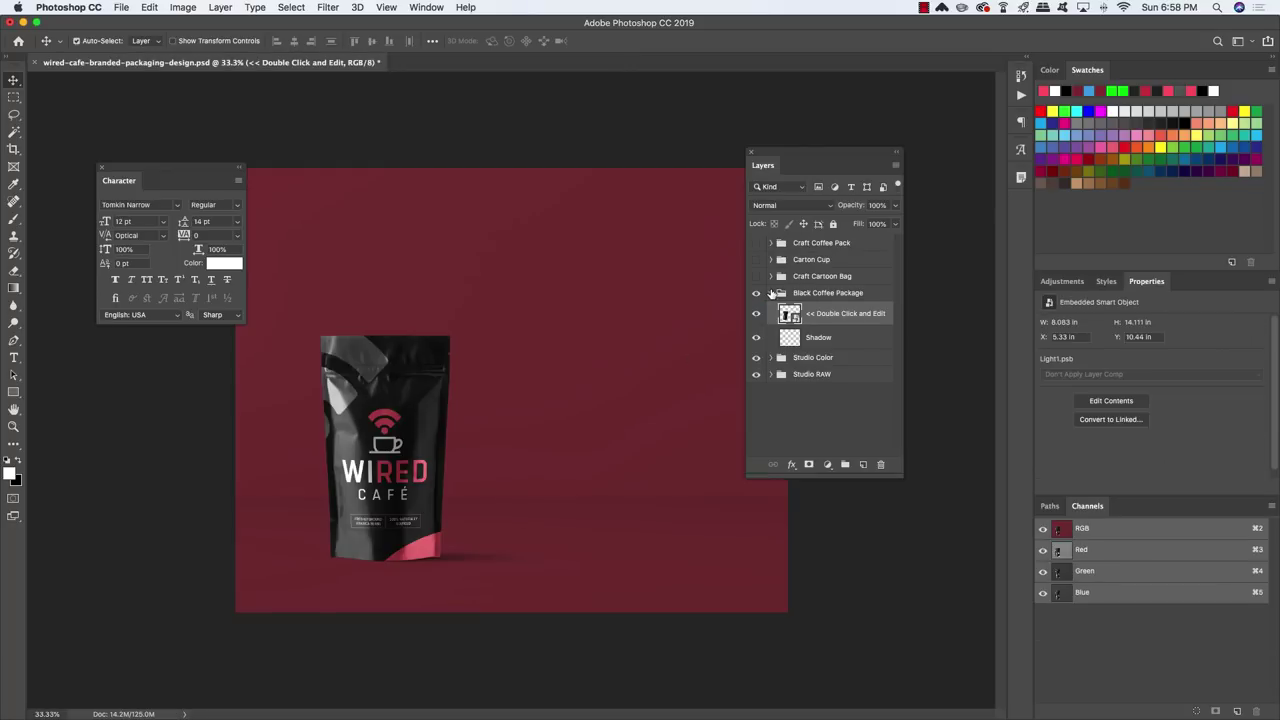
Show the Craft Cartoon Bag group in the mockup and open its Double Click and Edit smart object.
left_click(771, 292)
left_click(840, 276)
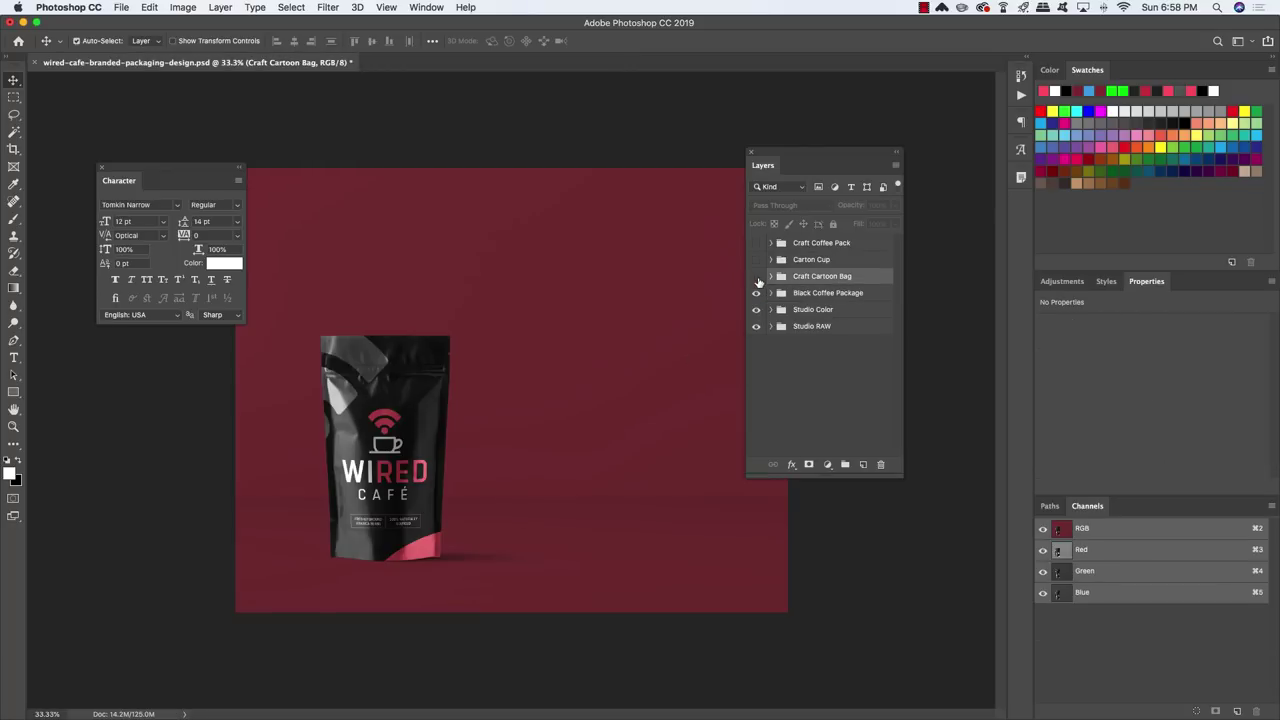
left_click(756, 277)
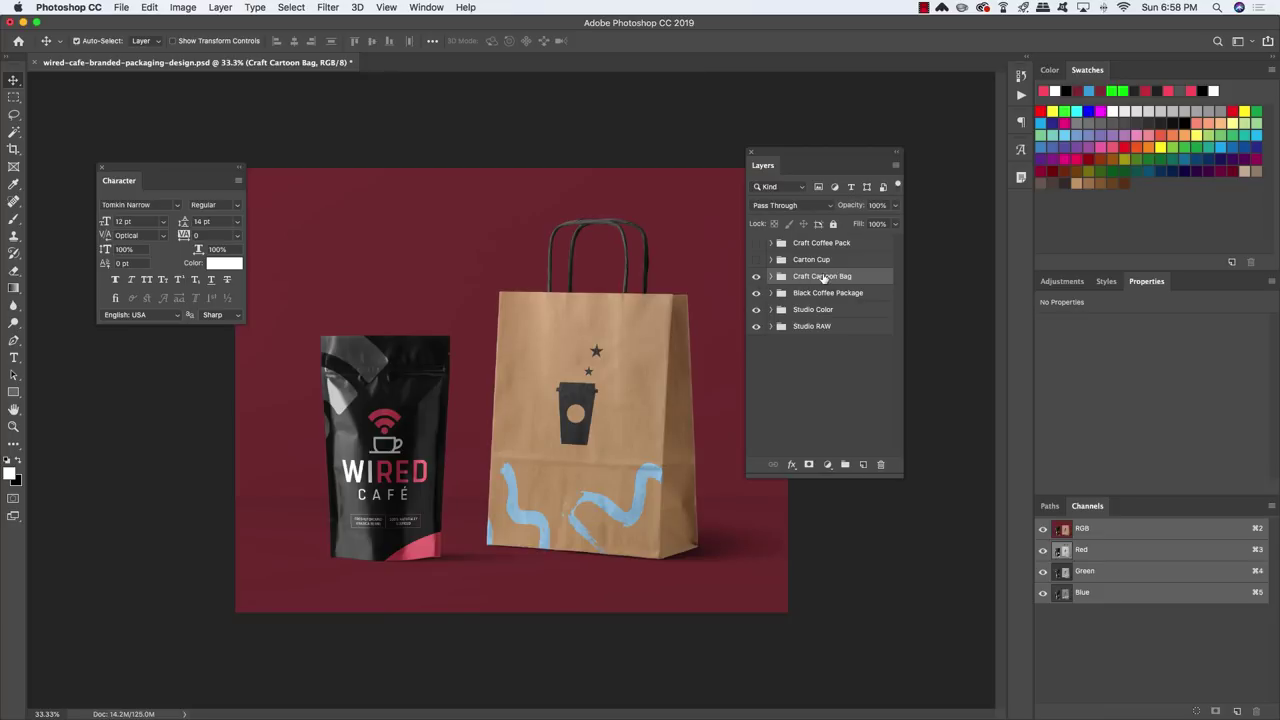
left_click(771, 278)
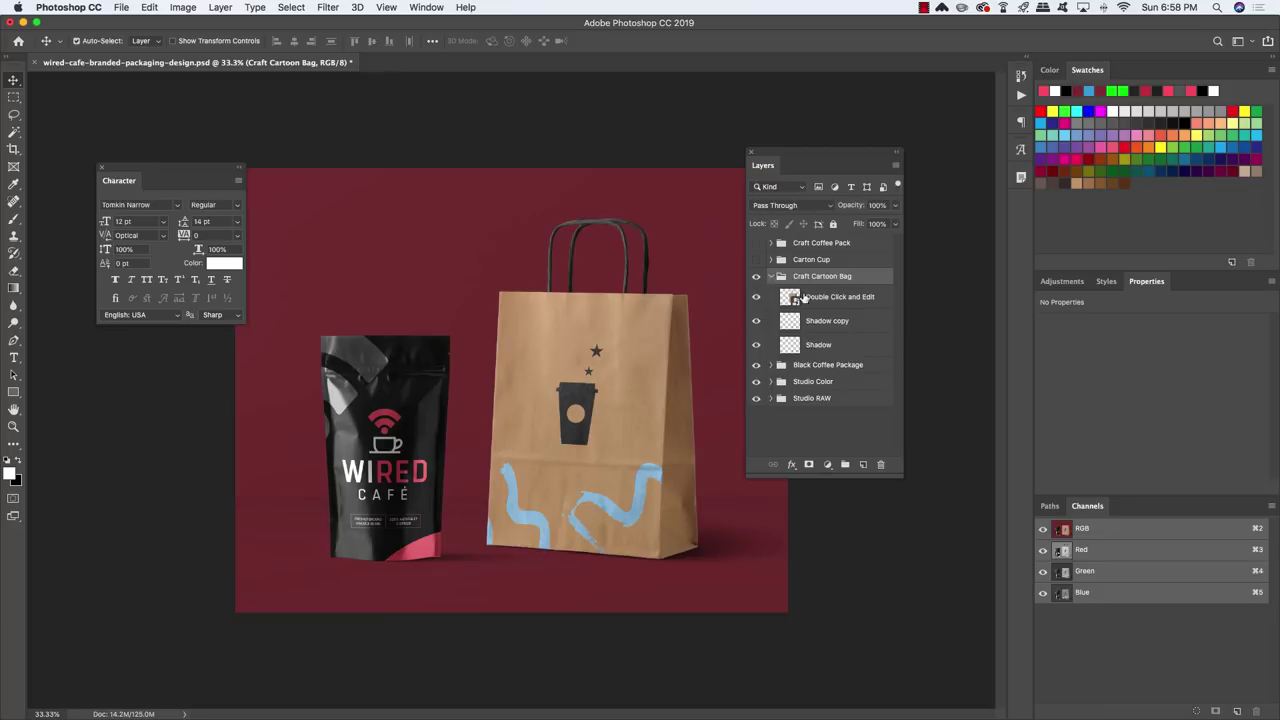
left_click(789, 298)
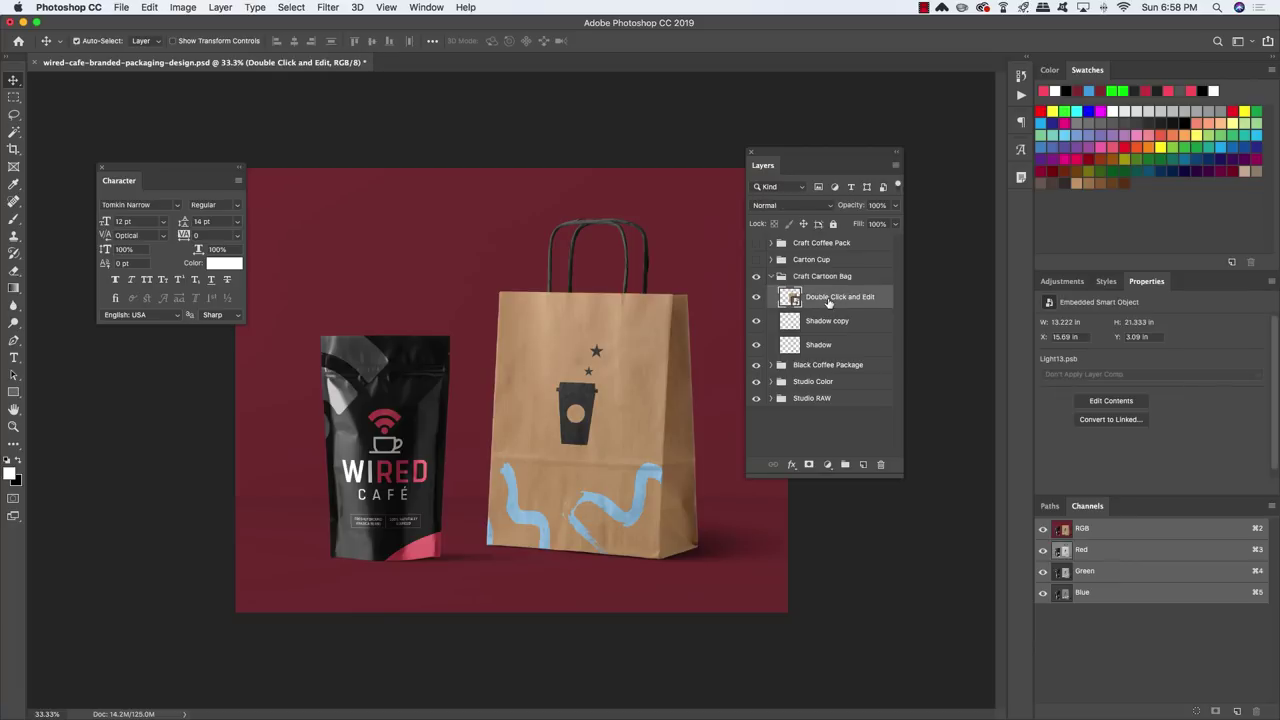
double_click(790, 298)
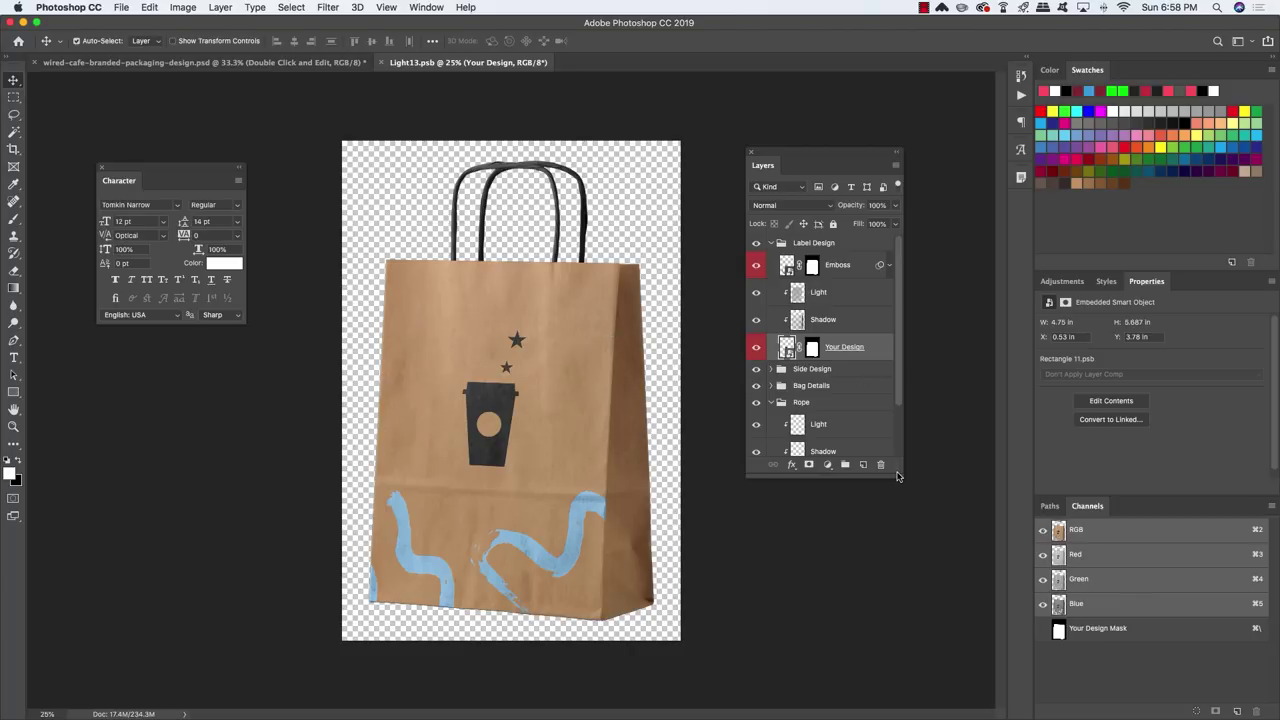
Set the opacity of the Light layer in the bag's Label Design group to 40%.
left_click_drag(898, 477, 898, 576)
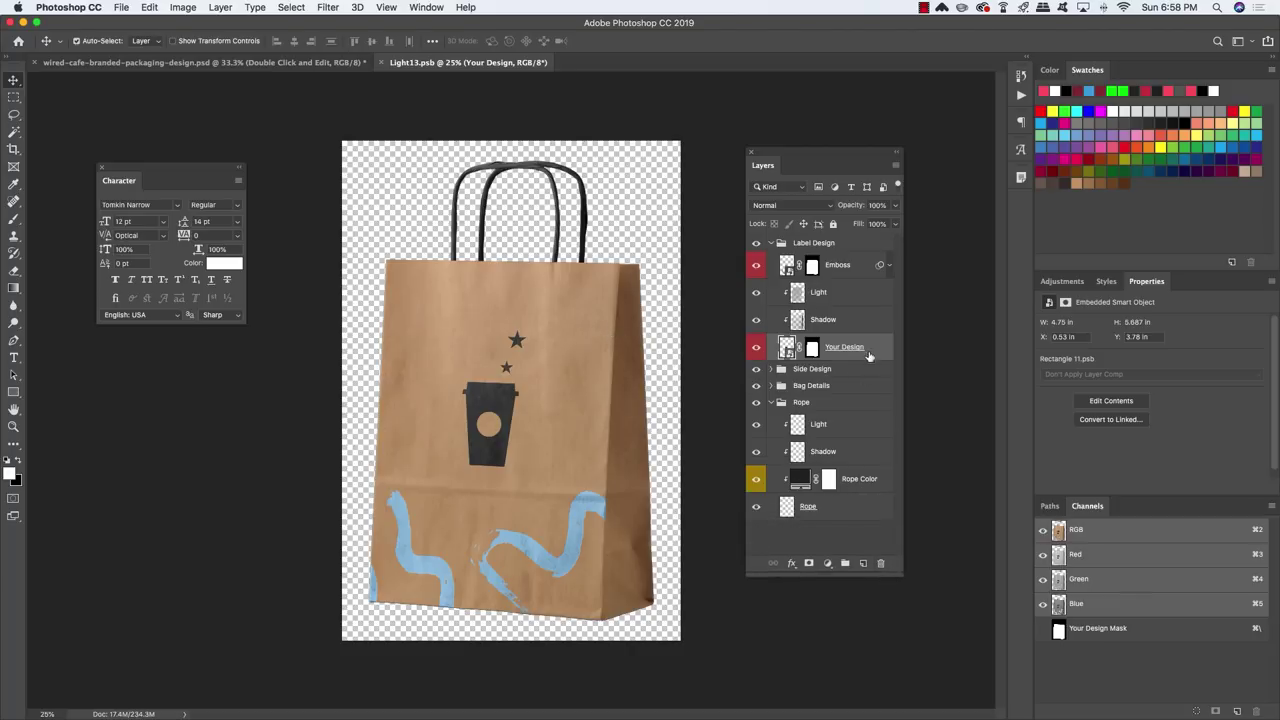
left_click(797, 293)
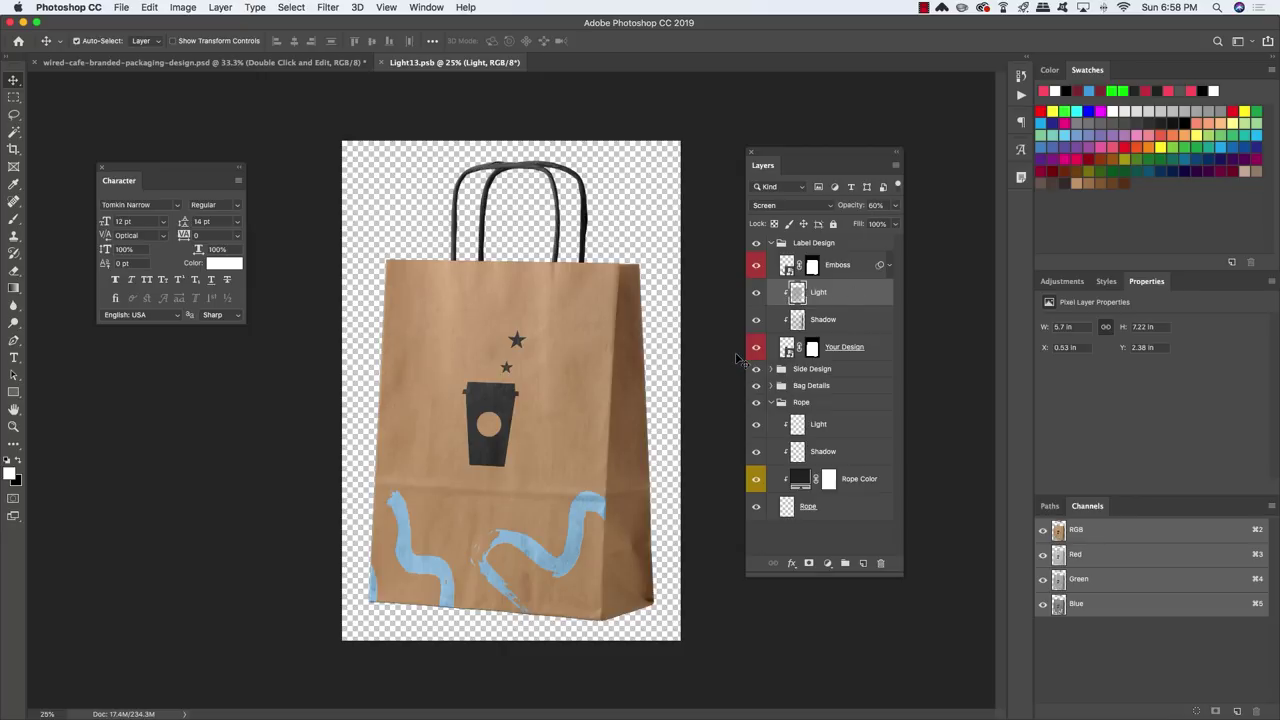
key("4")
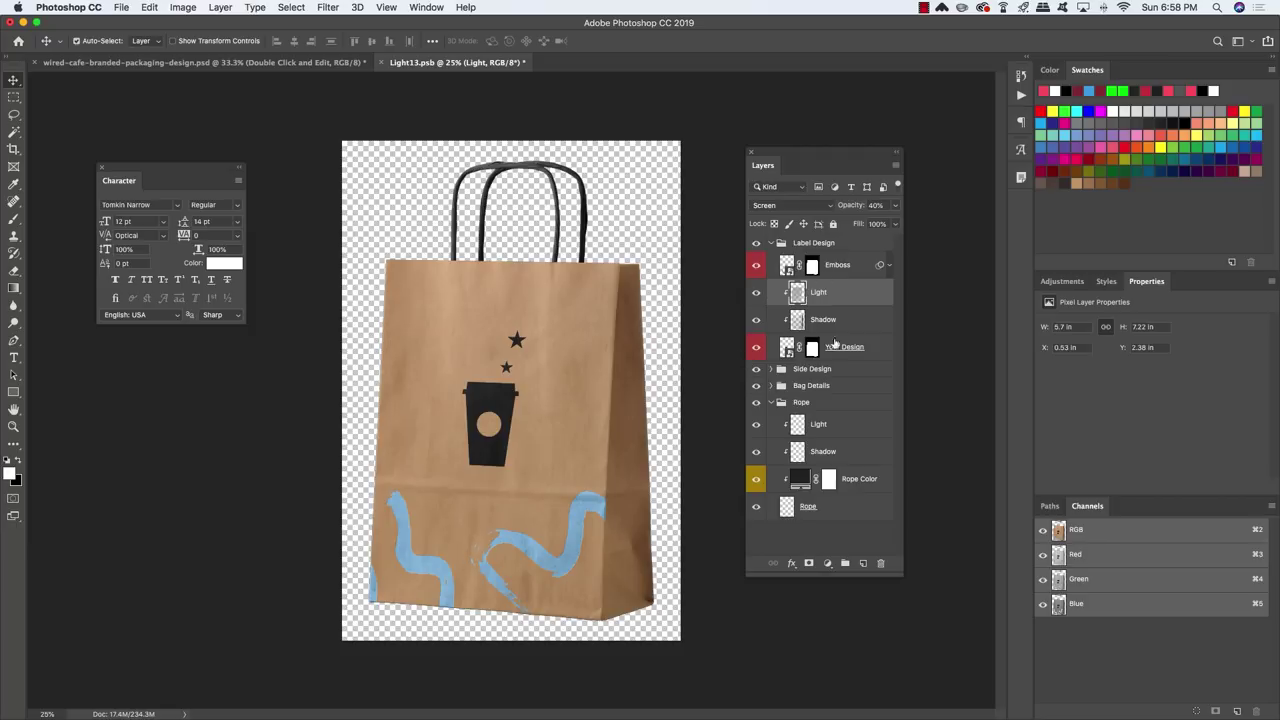
Open the bag's Your Design smart object and hide its placeholder Vector Smart Object layer.
left_click(877, 352)
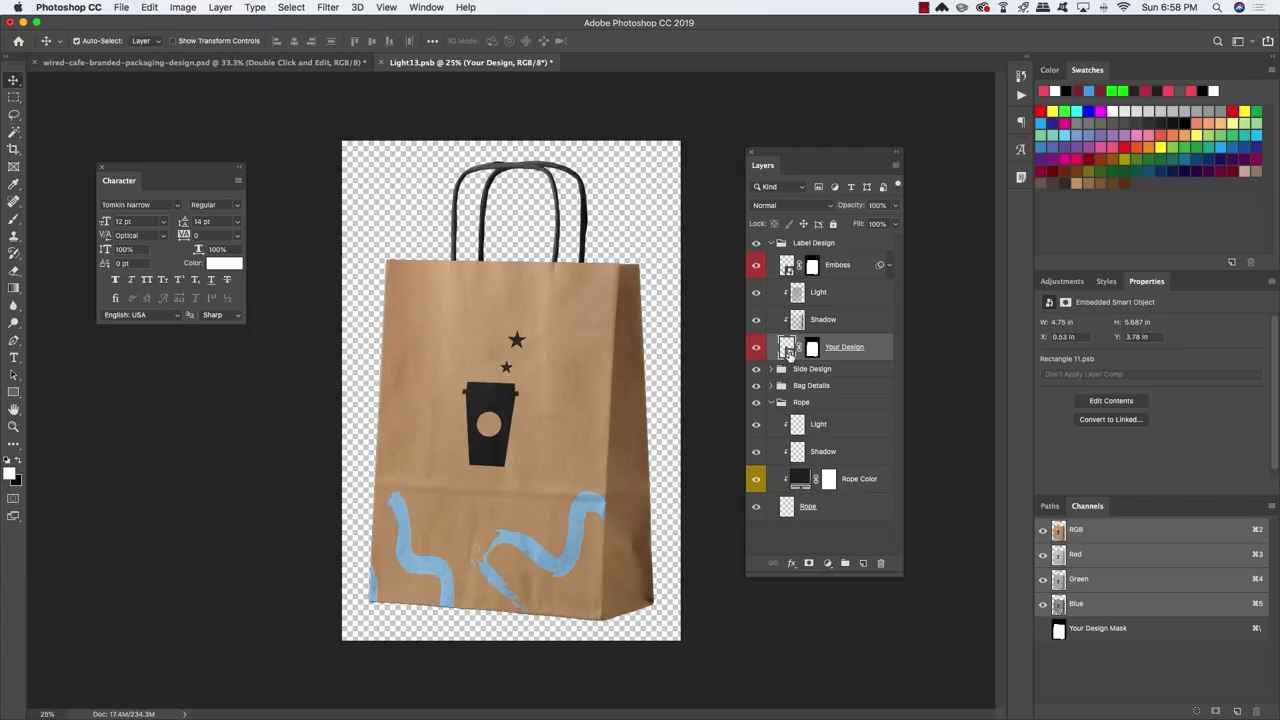
double_click(787, 349)
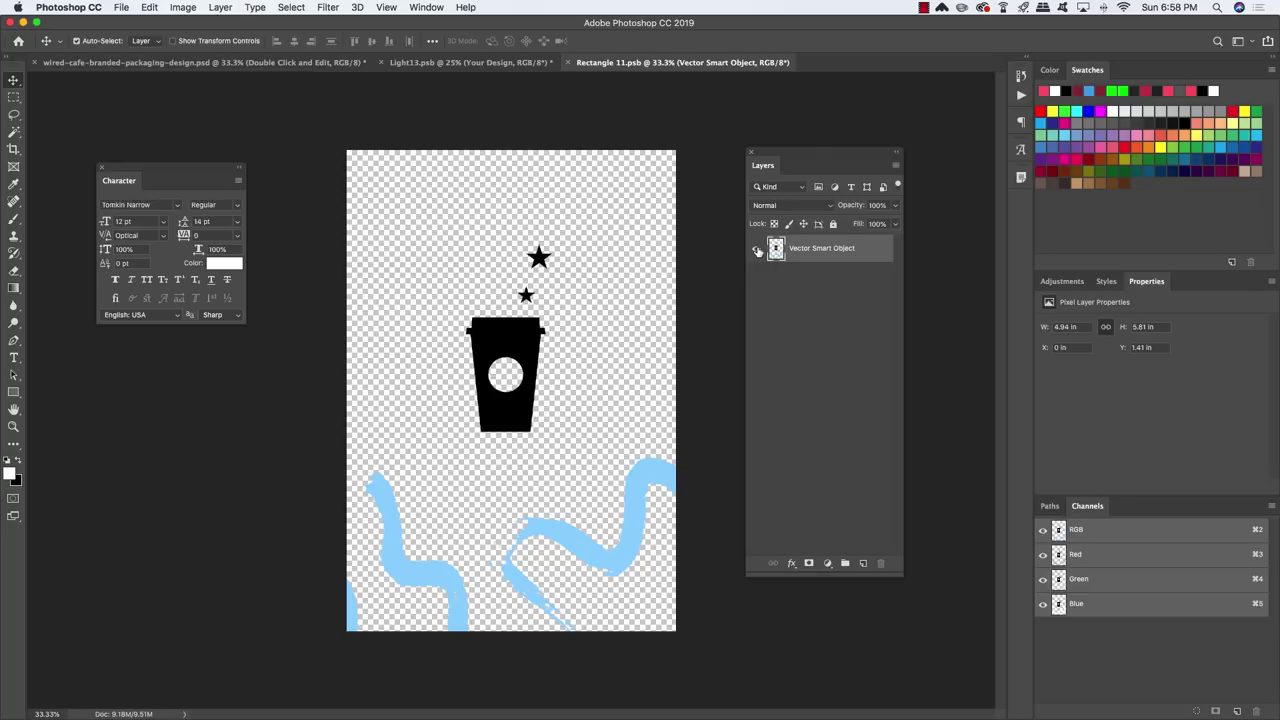
left_click(757, 250)
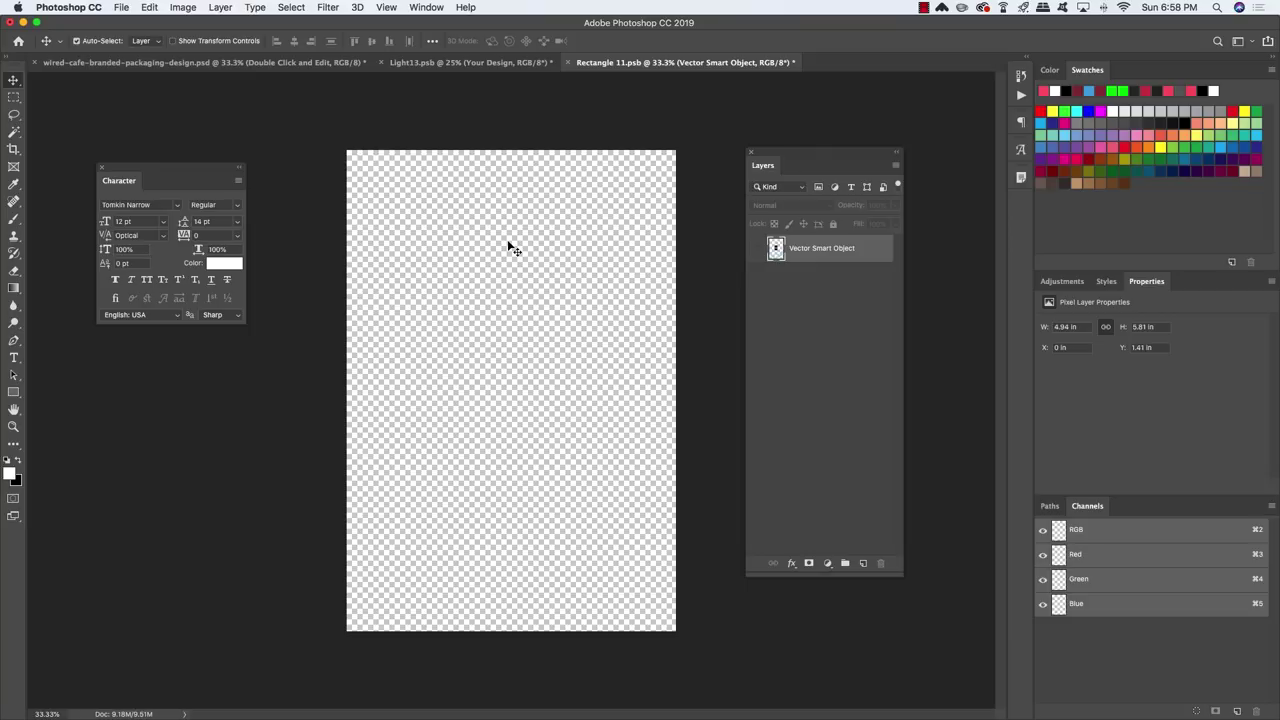
Float the mockup beside a shared window for Rectangle 11.psb and Light13.psb, and dock the Character panel next to Properties.
key("f")
key("f")
key("f")
left_click_drag(604, 76, 639, 93)
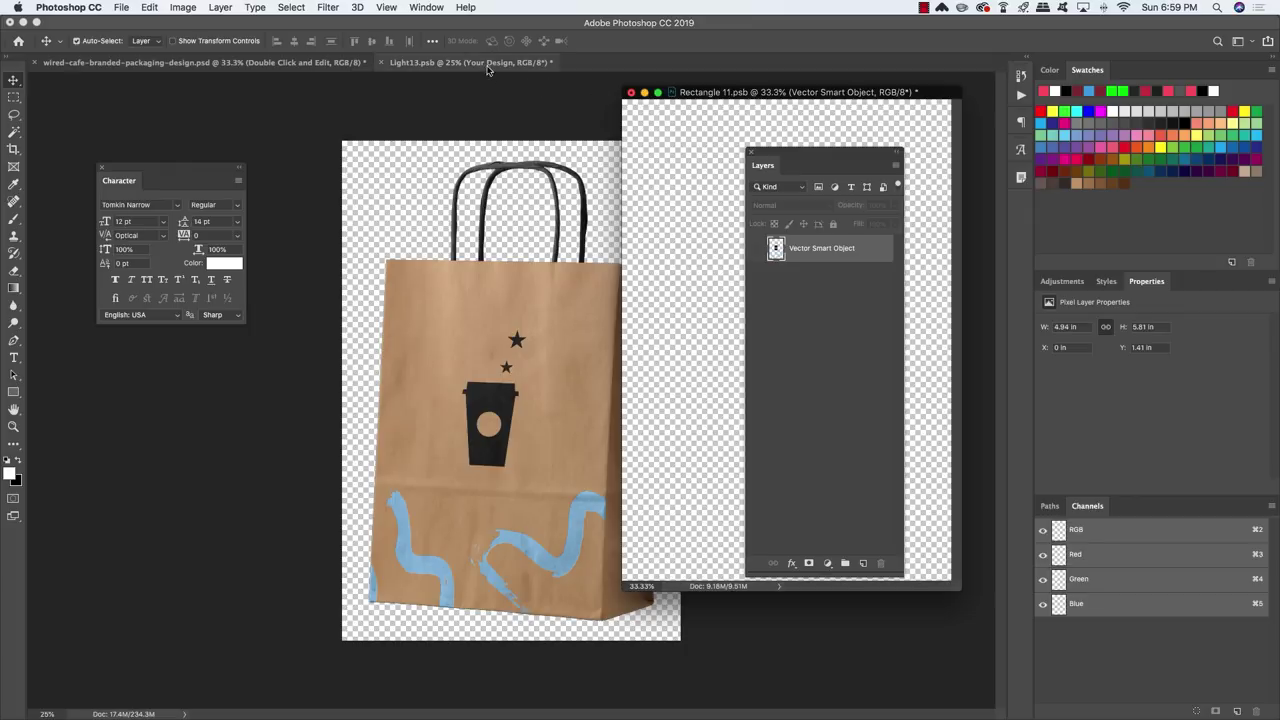
left_click_drag(487, 68, 626, 114)
left_click(620, 114)
left_click_drag(767, 150, 822, 146)
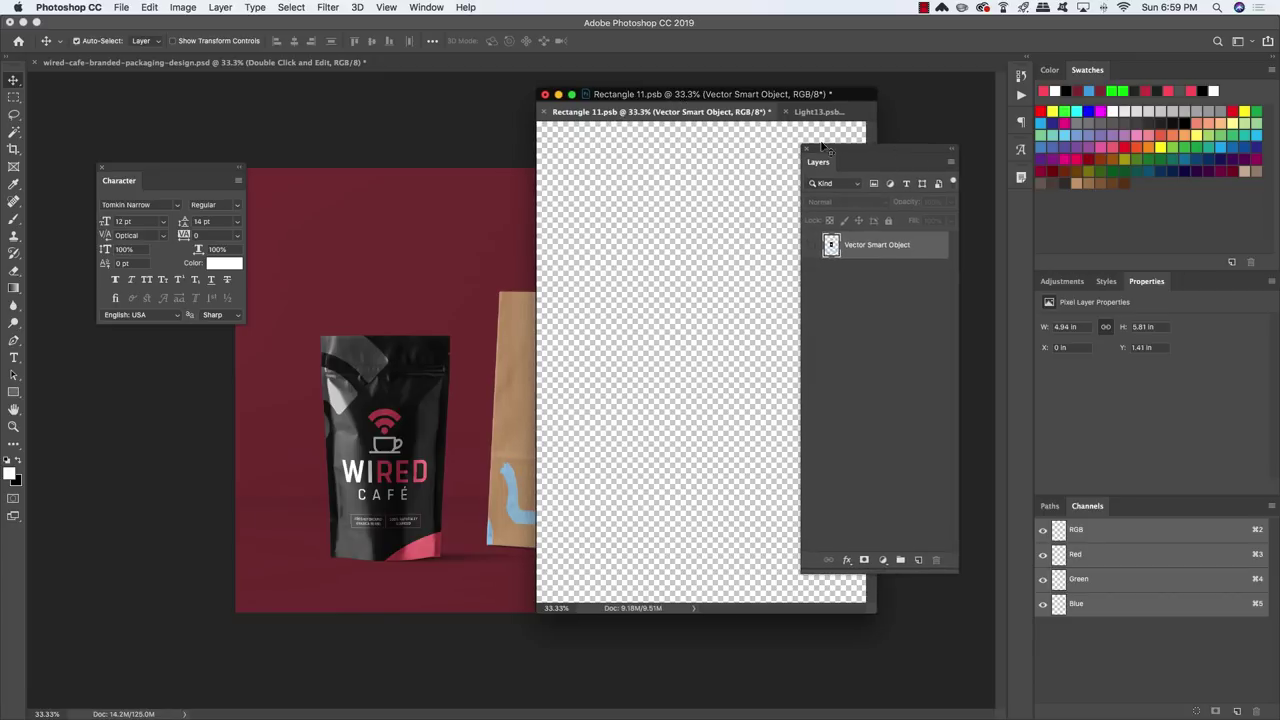
left_click_drag(289, 64, 355, 95)
left_click_drag(158, 166, 1237, 284)
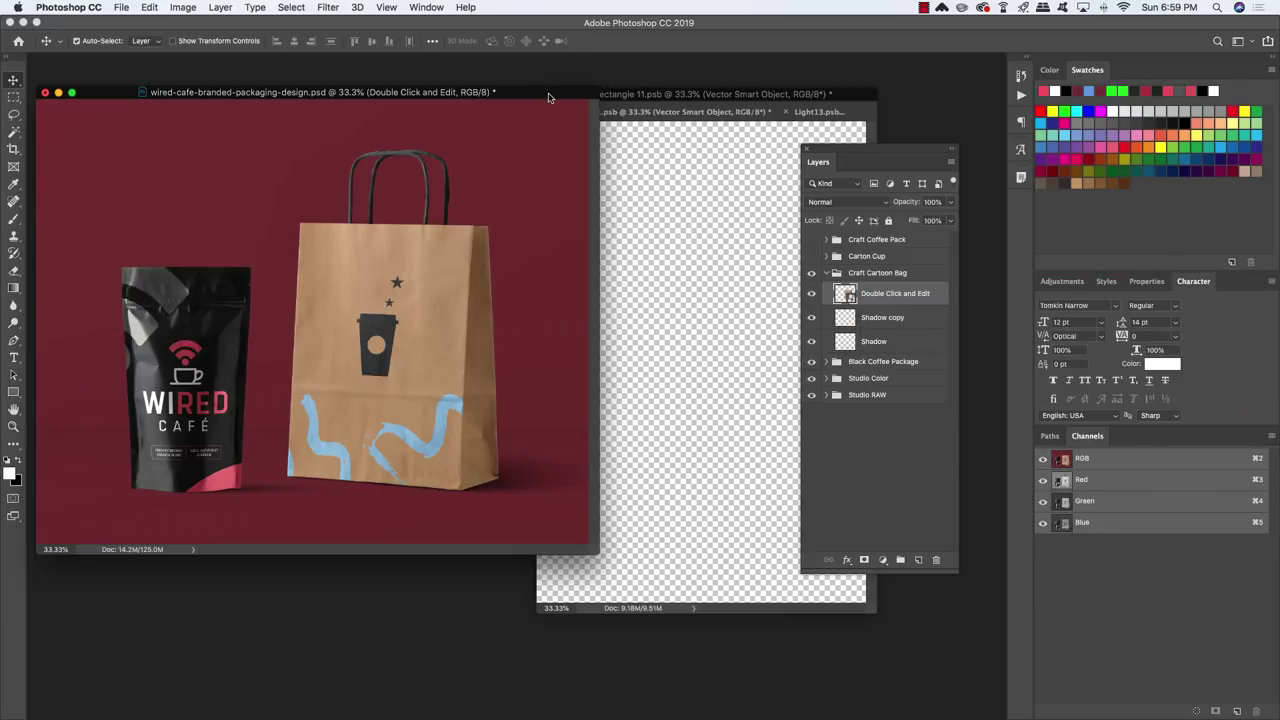
key("super+minus")
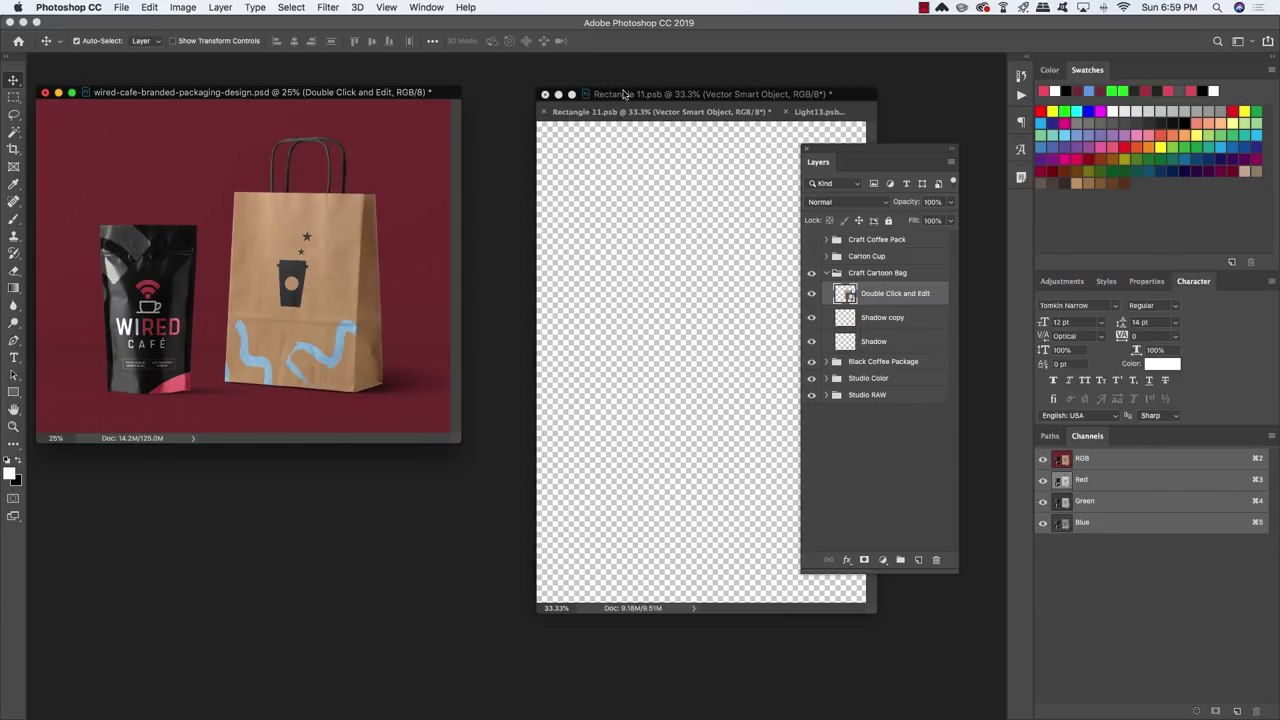
left_click_drag(671, 97, 605, 96)
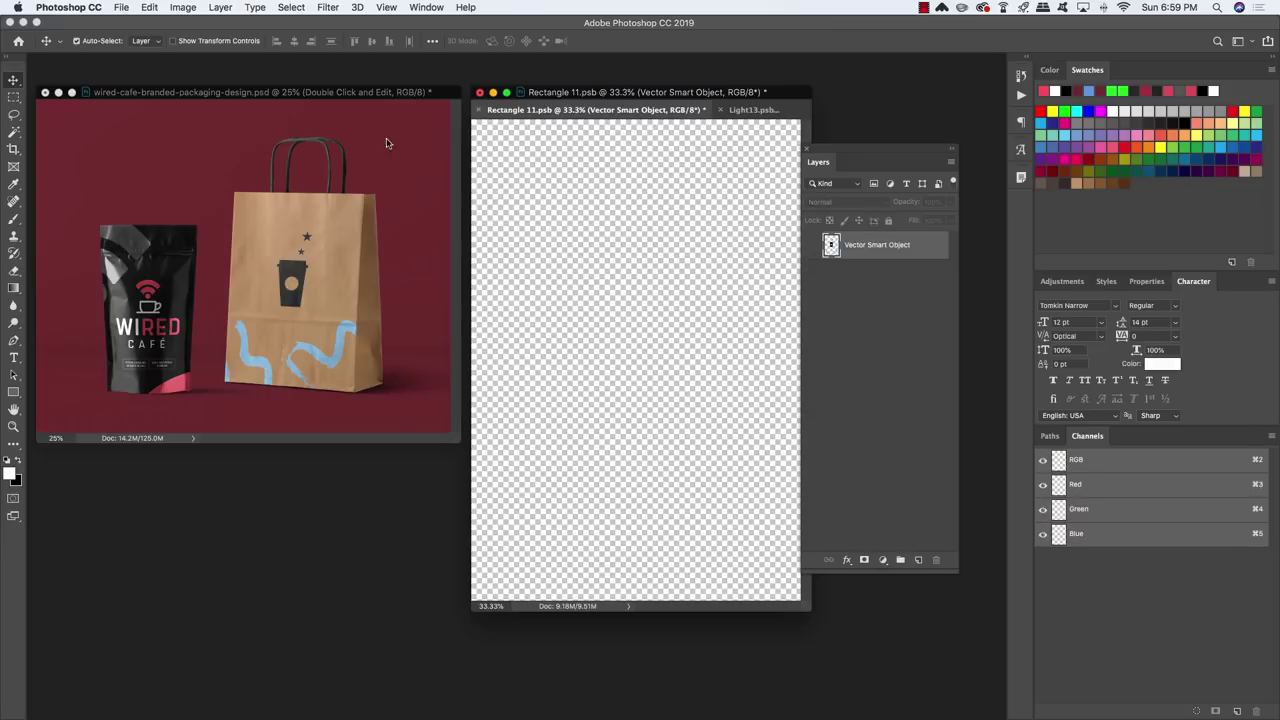
Open the Black Coffee Package smart object's contents through to the Package copy1.psb label artwork.
left_click(344, 266)
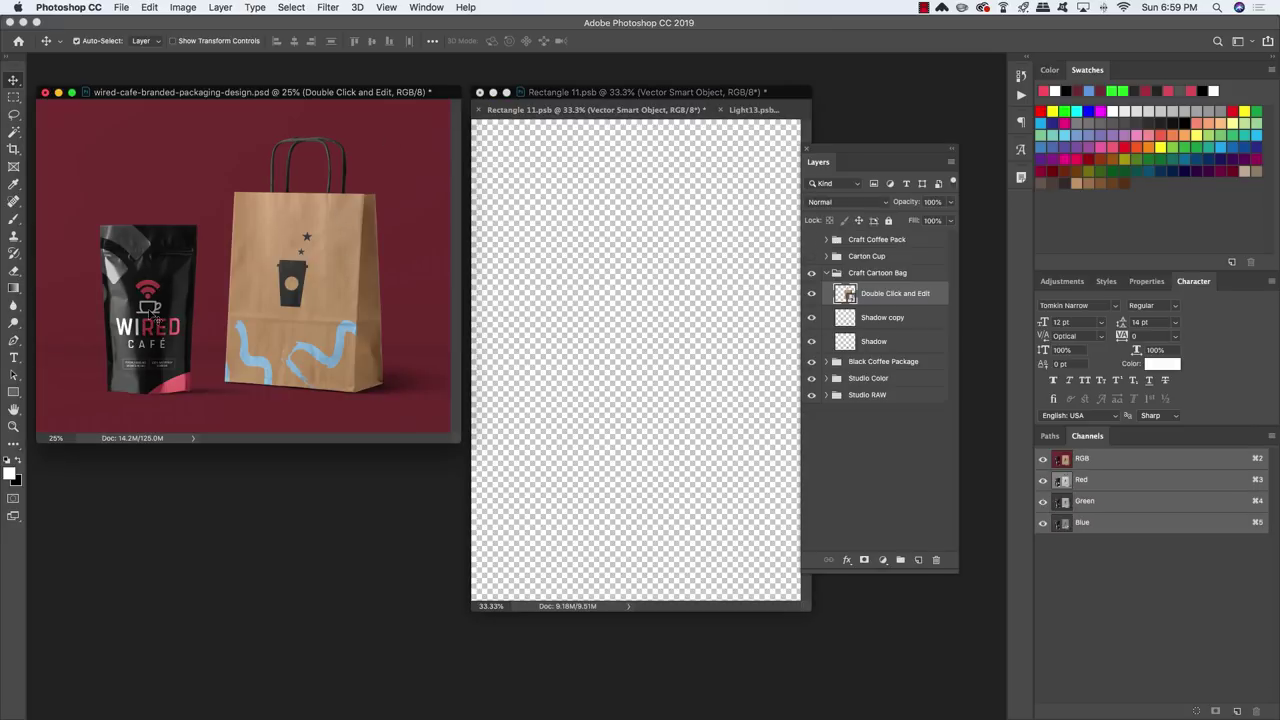
left_click(897, 364)
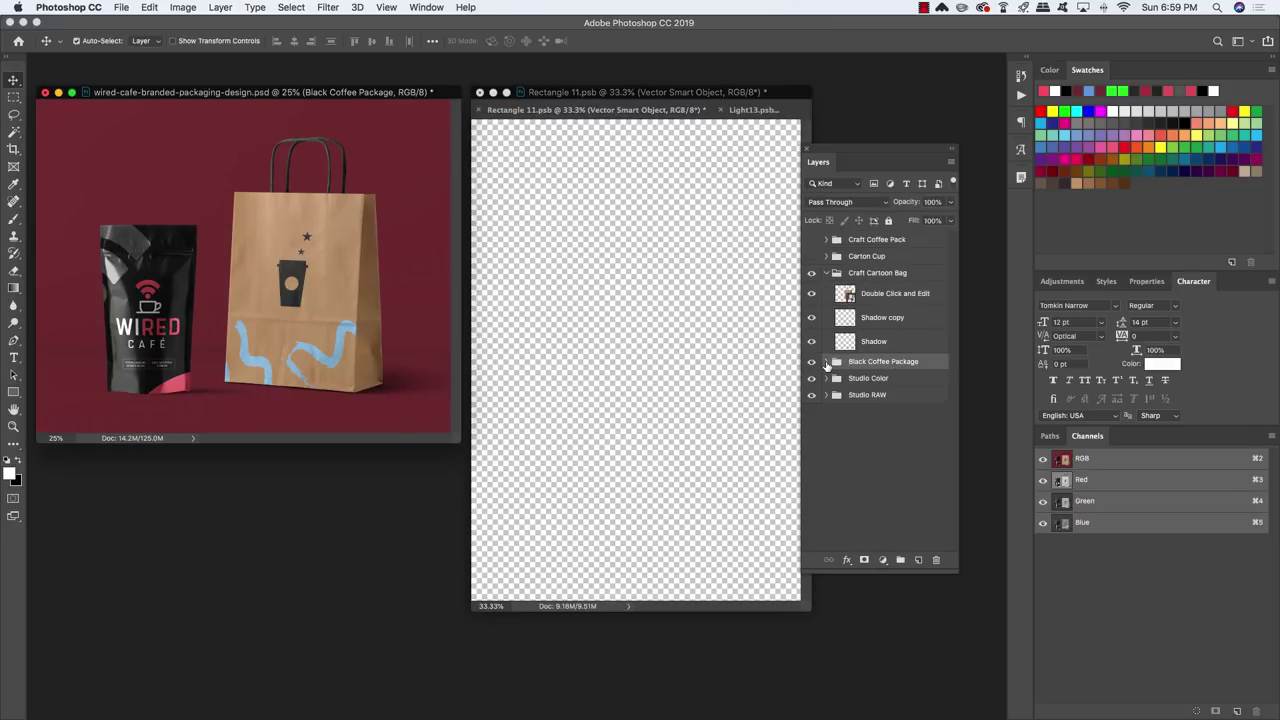
left_click(824, 366)
left_click(868, 386)
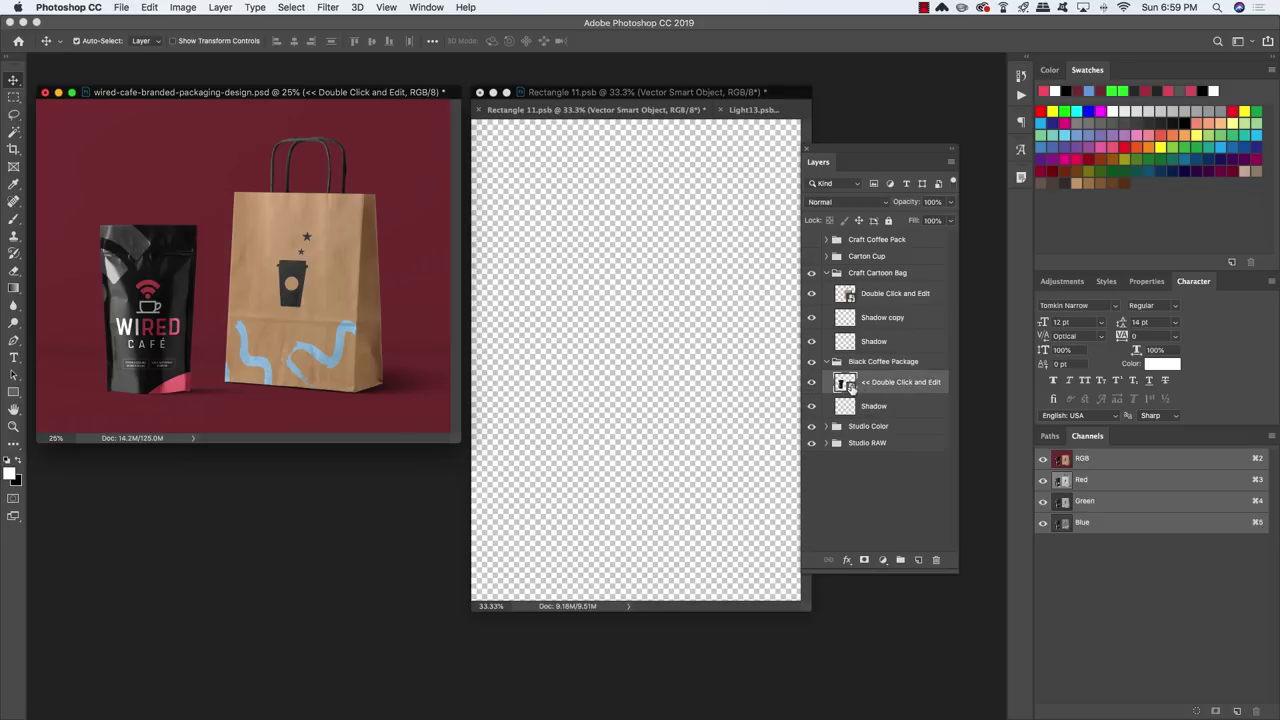
double_click(849, 384)
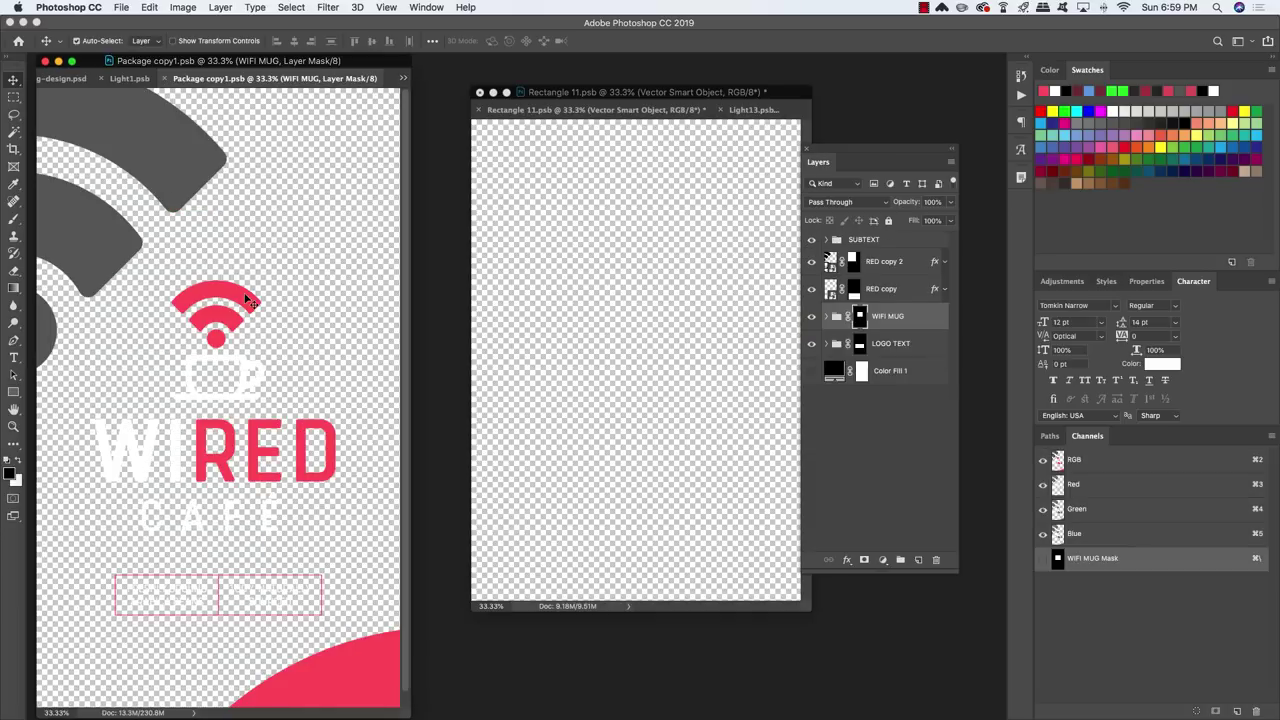
Place Package copy1.psb beside Rectangle 11.psb and copy the WIFI MUG group into Rectangle 11.psb.
key("super")
key("super+minus")
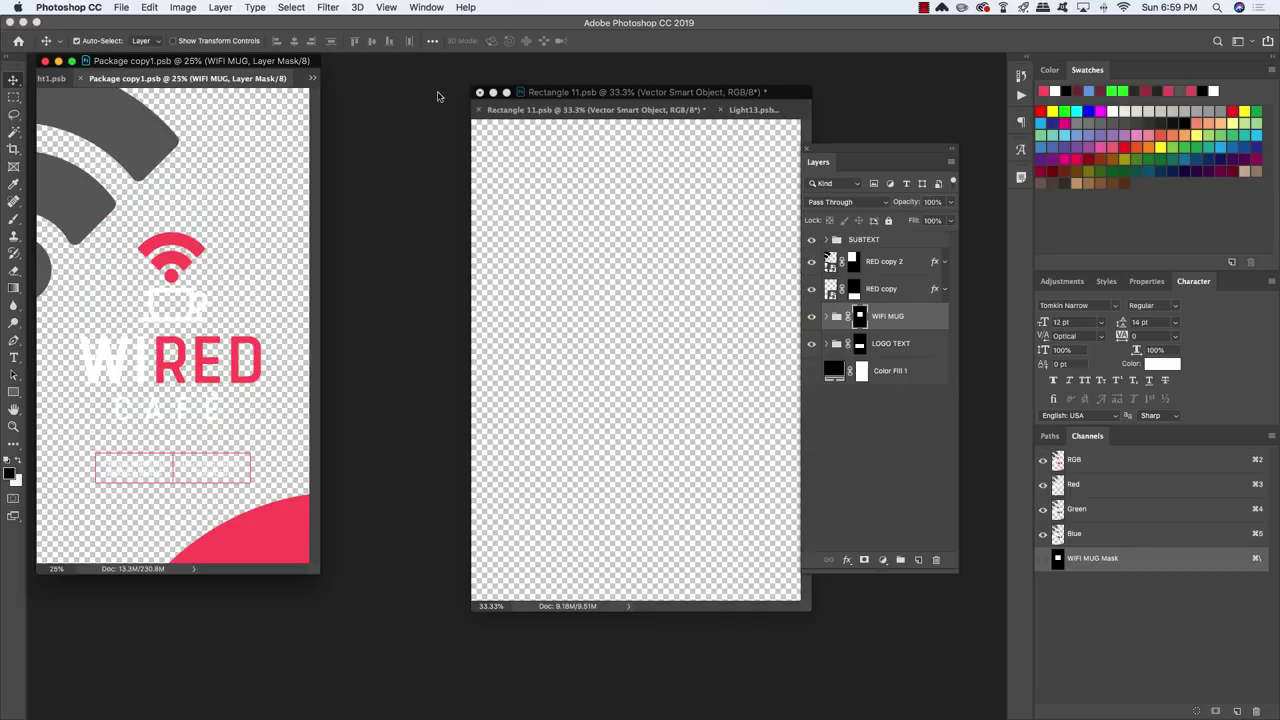
left_click_drag(280, 62, 344, 84)
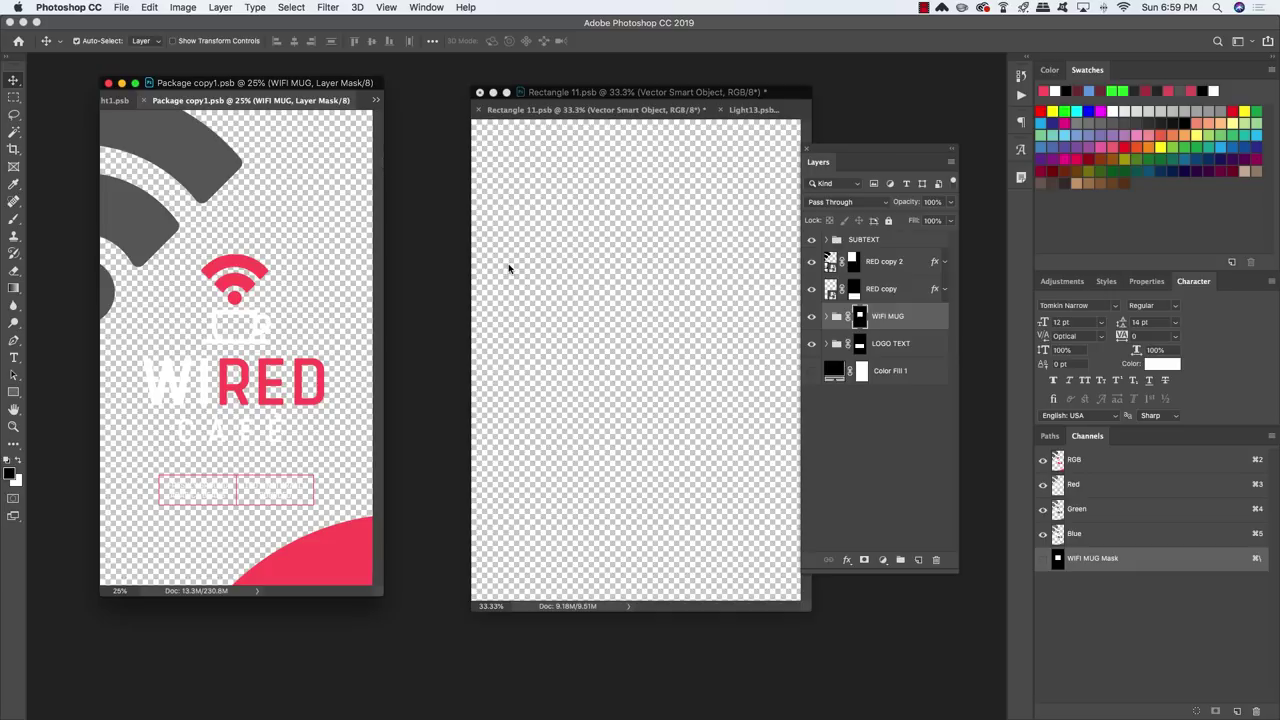
left_click_drag(600, 91, 568, 88)
left_click_drag(358, 90, 366, 90)
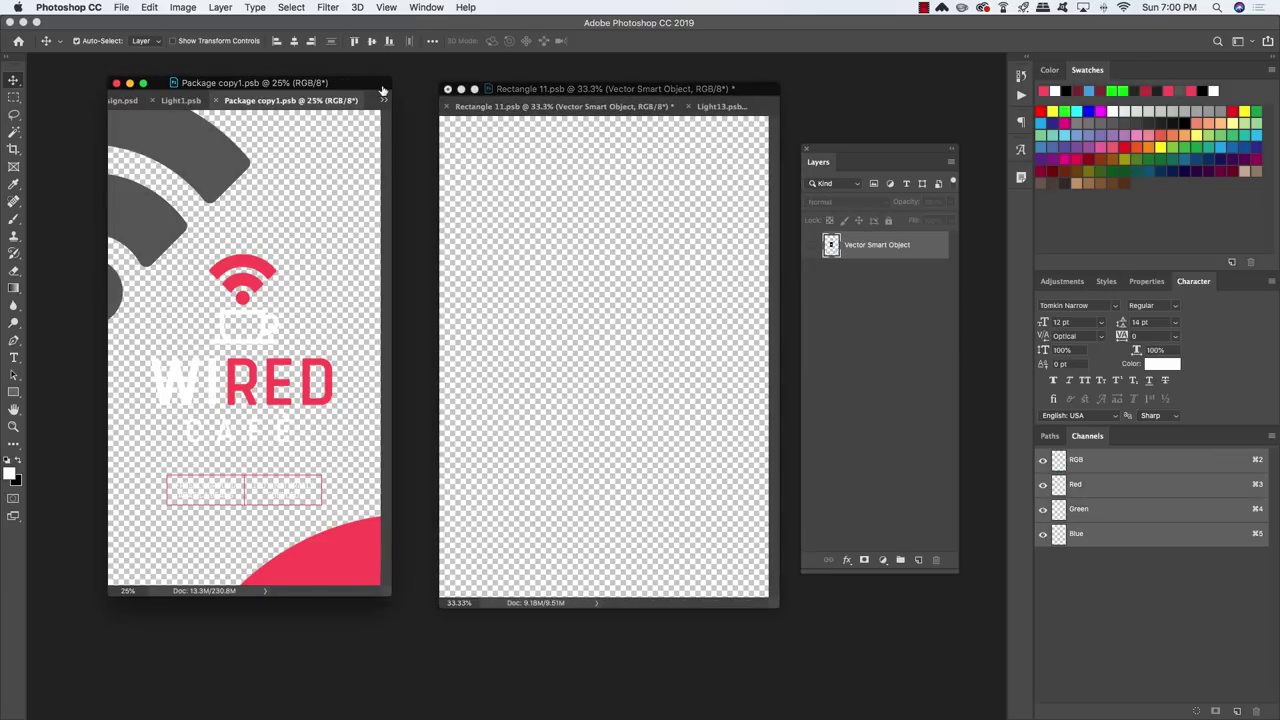
left_click(255, 317)
left_click_drag(936, 323, 630, 327)
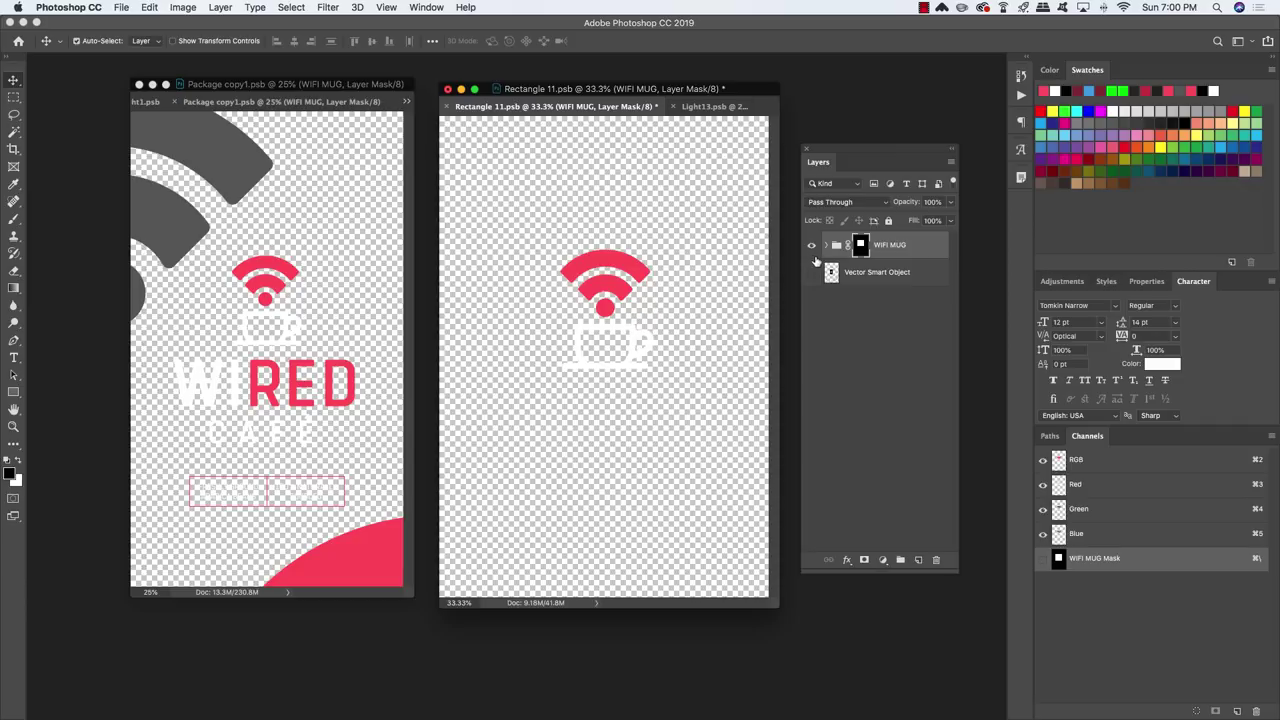
Scale the copied WIFI MUG group to about 117% and move it slightly down on the bag artwork.
key("super+t")
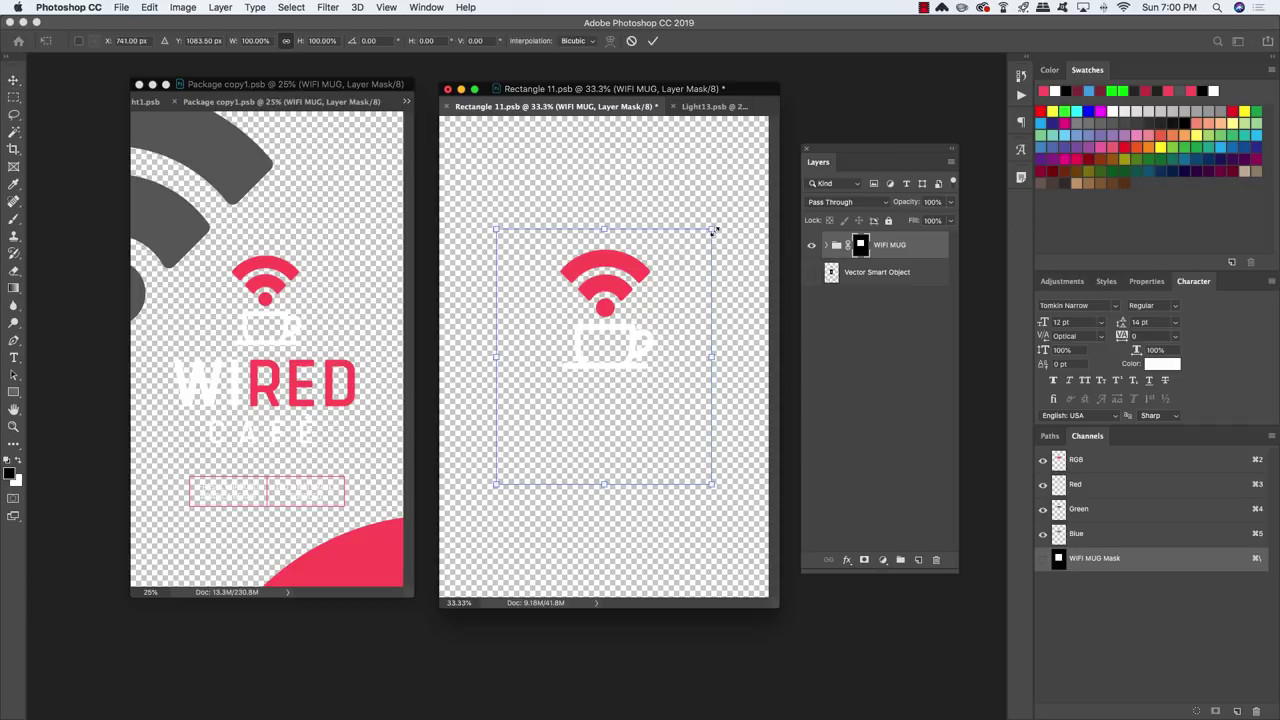
mouse_move(714, 231)
left_mouse_down()
mouse_move(747, 193)
mouse_move(729, 220)
left_mouse_up()
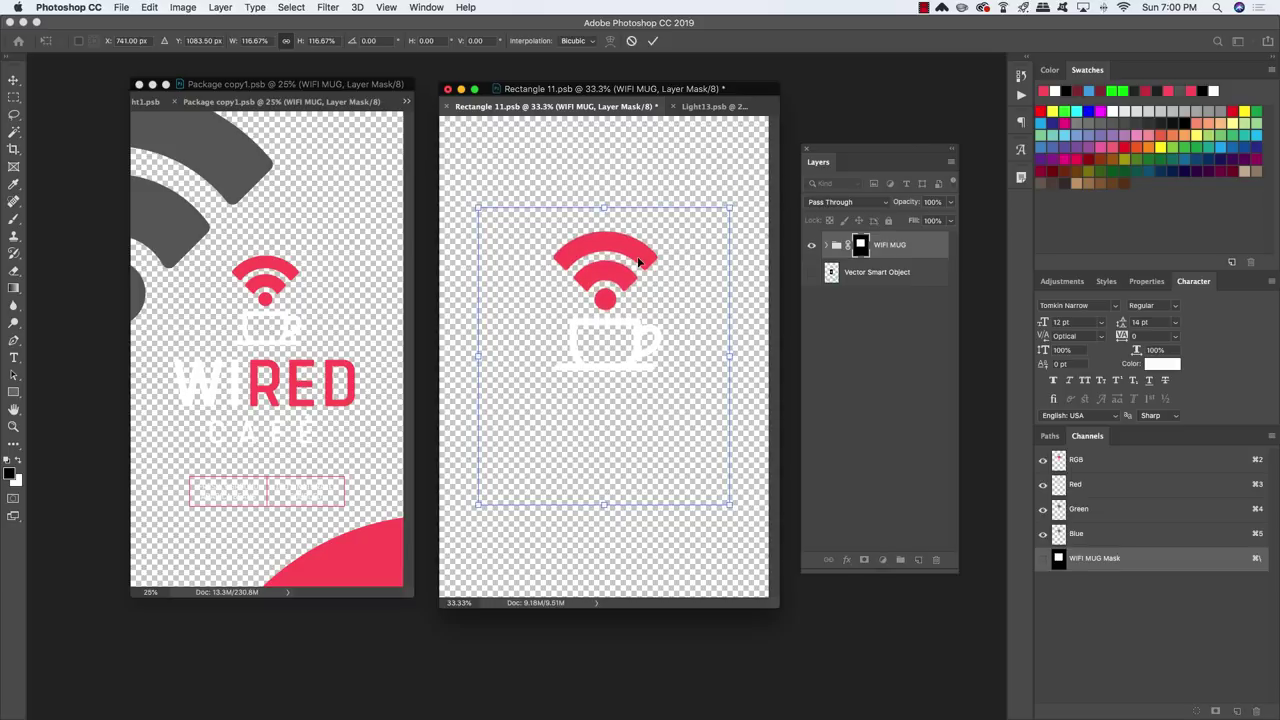
left_click_drag(638, 262, 638, 283)
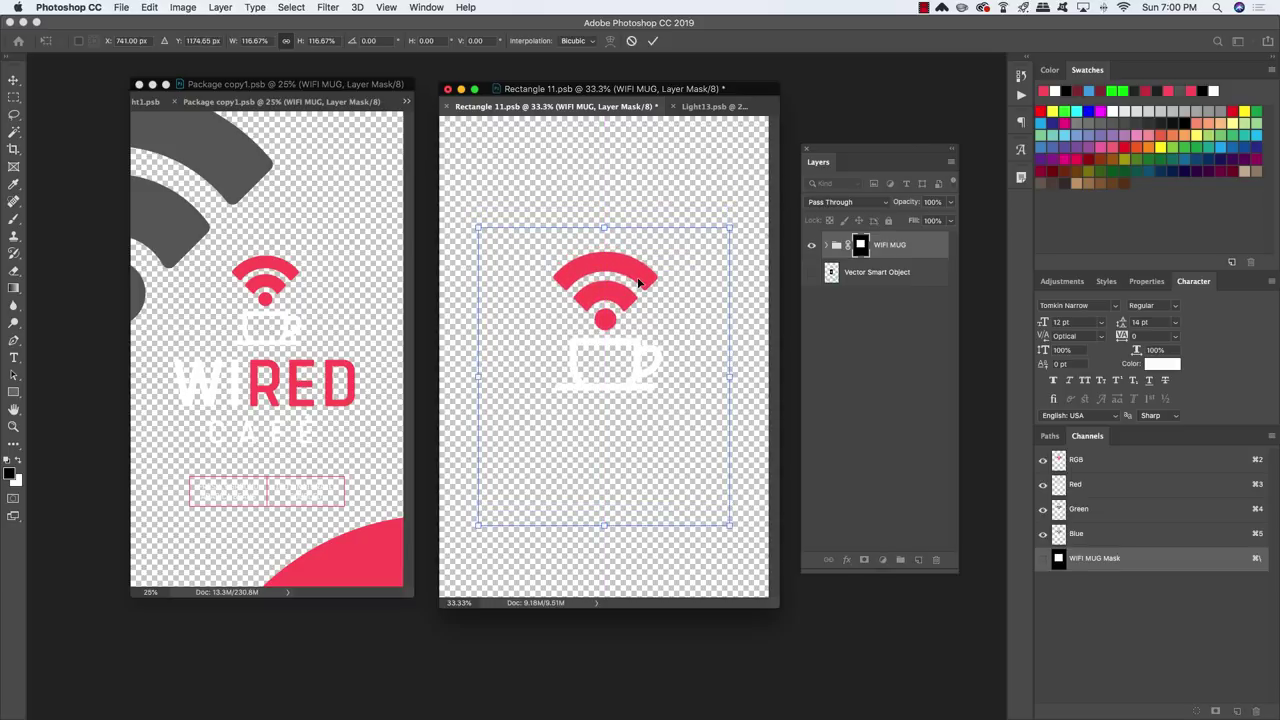
key("Return")
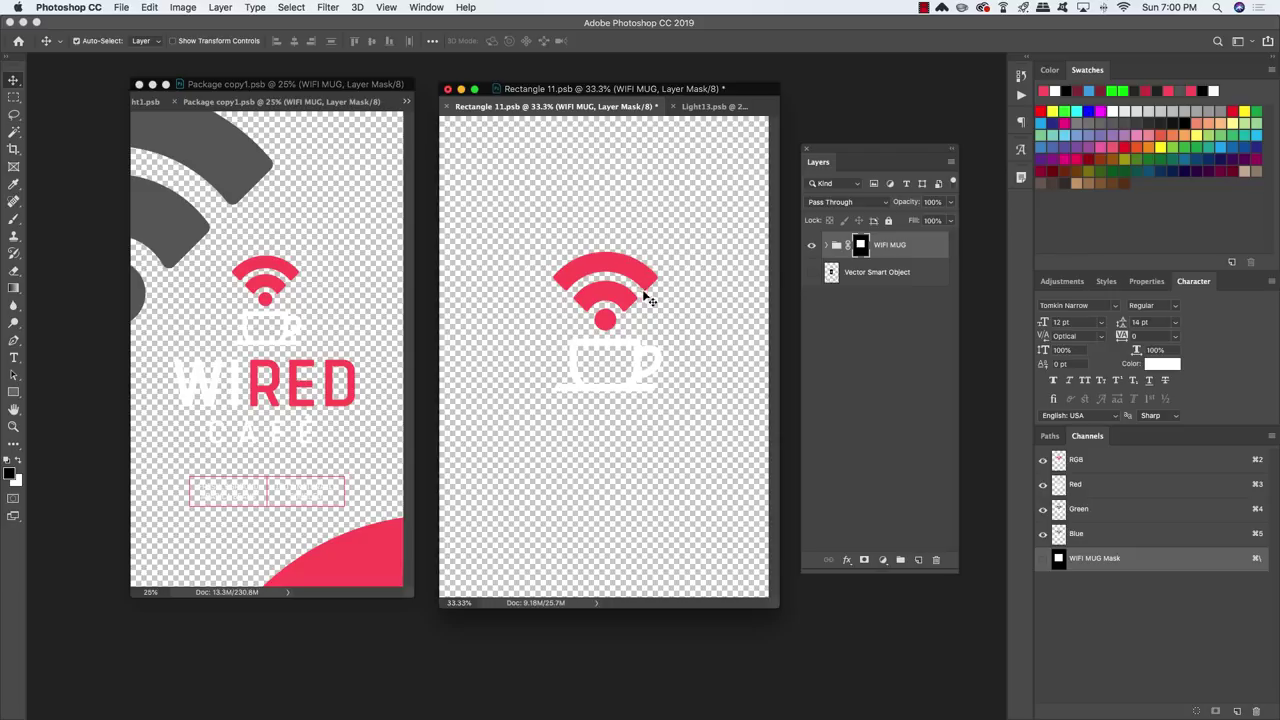
Expand the WIFI MUG group and set the RED layer's color overlay to #b03640.
left_click(826, 245)
left_click(918, 276)
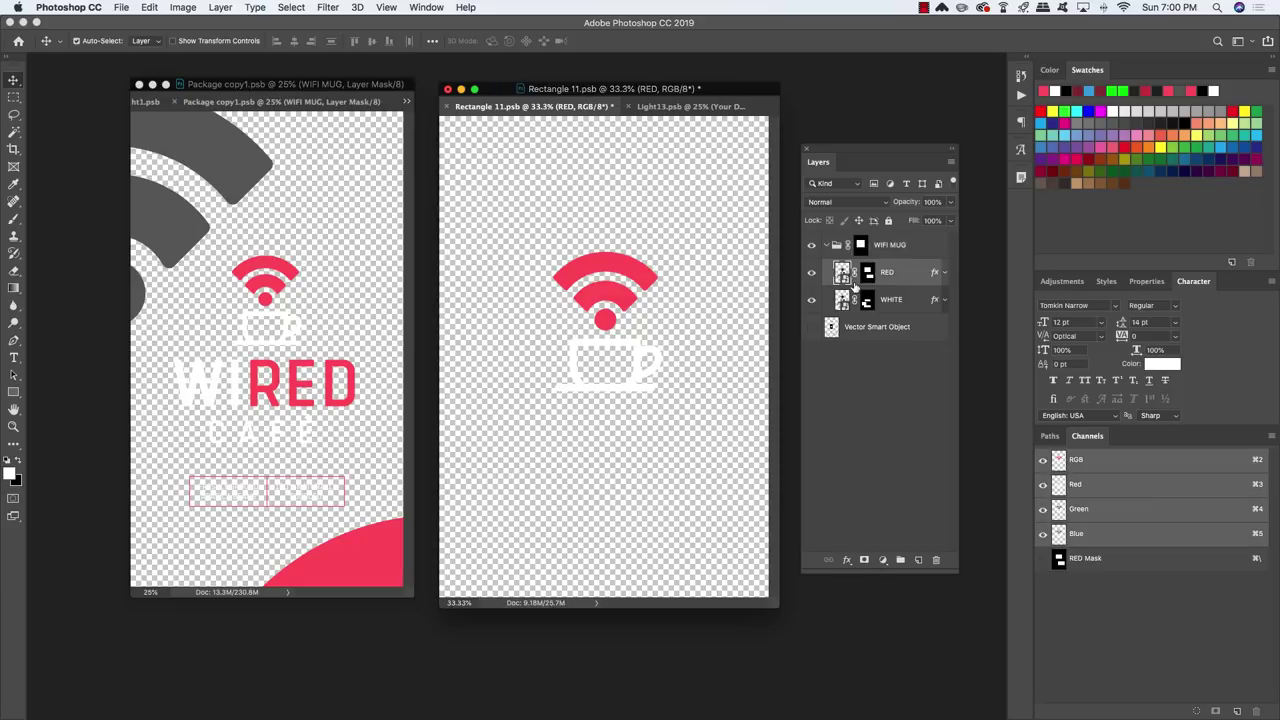
double_click(934, 274)
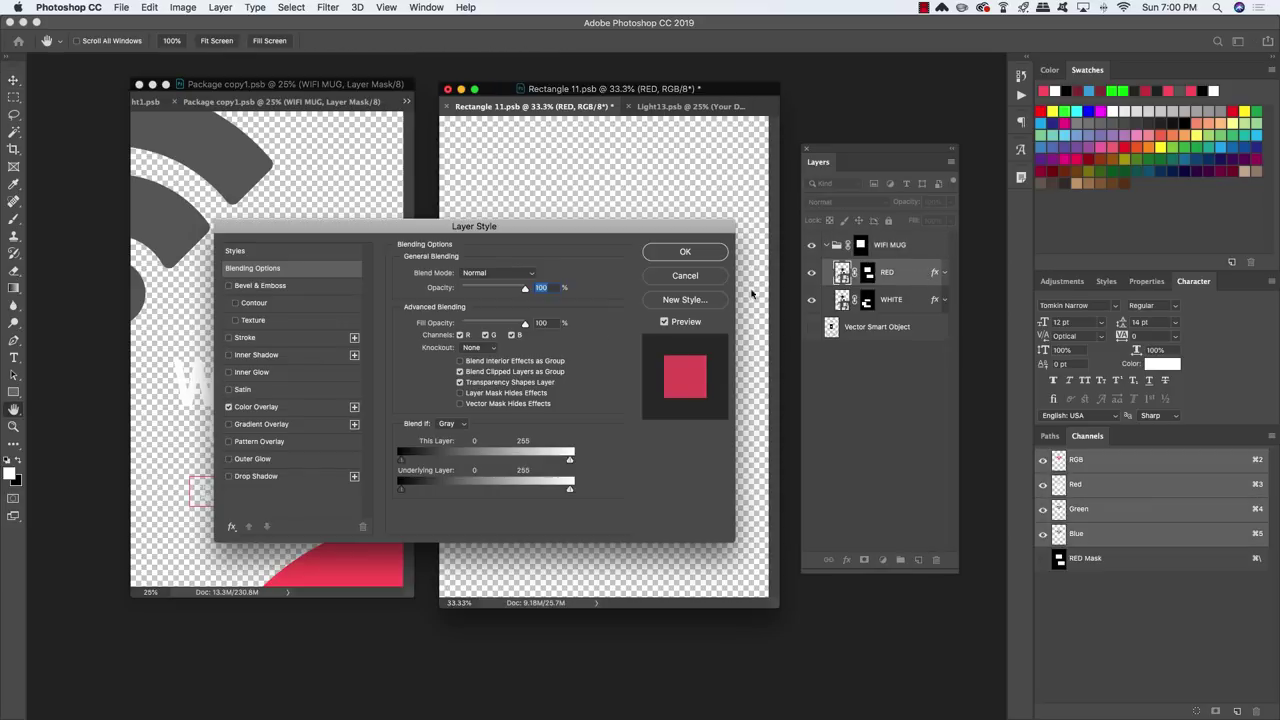
left_click(258, 408)
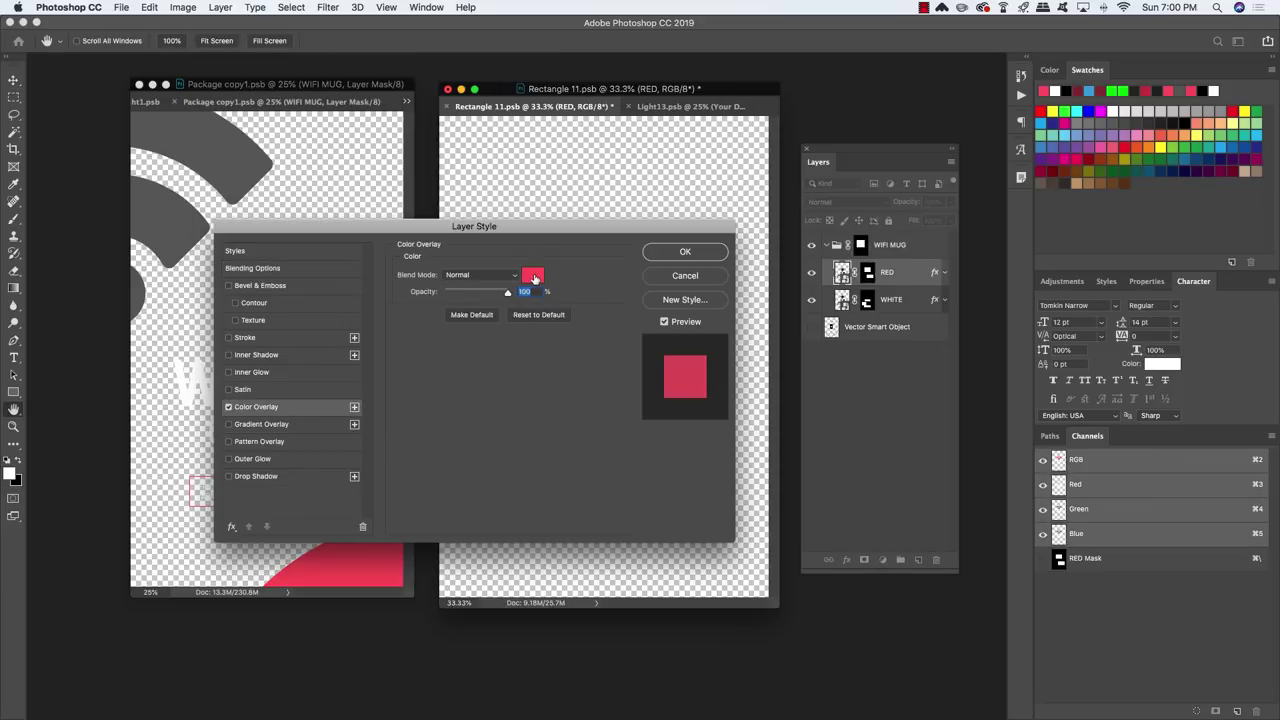
left_click(533, 277)
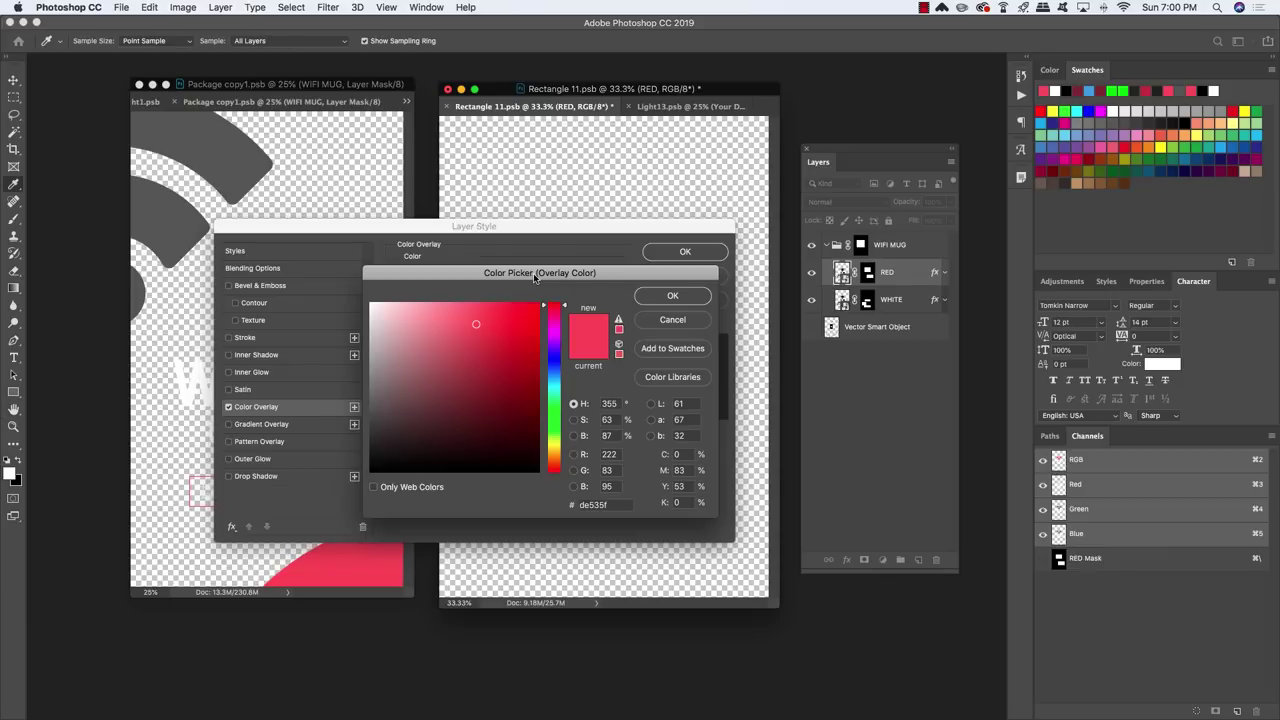
double_click(604, 505)
type("b0")
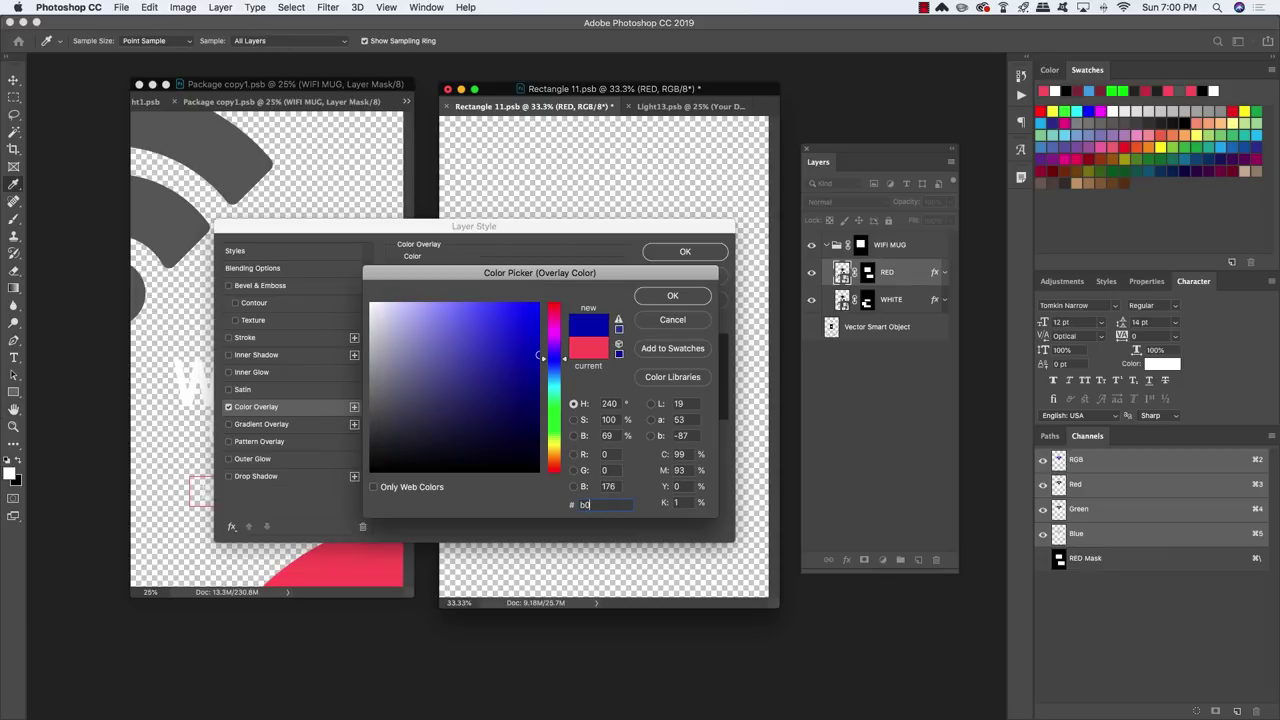
type("3640")
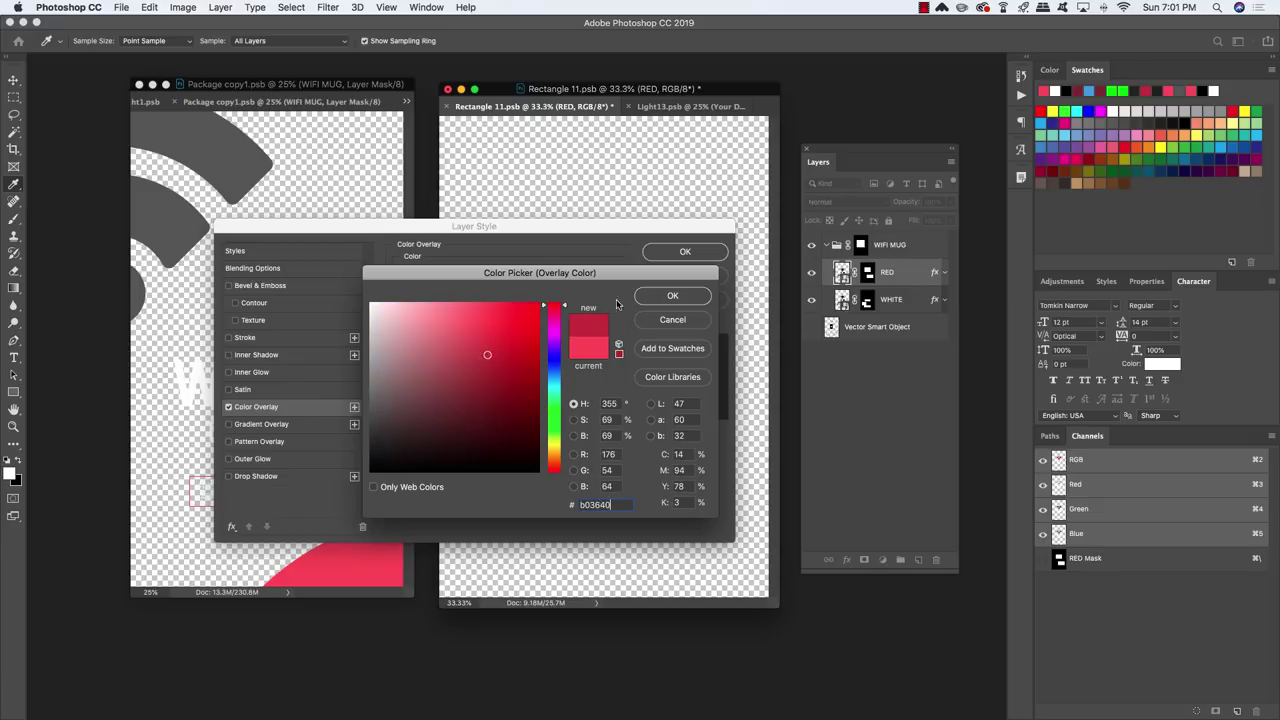
left_click(667, 298)
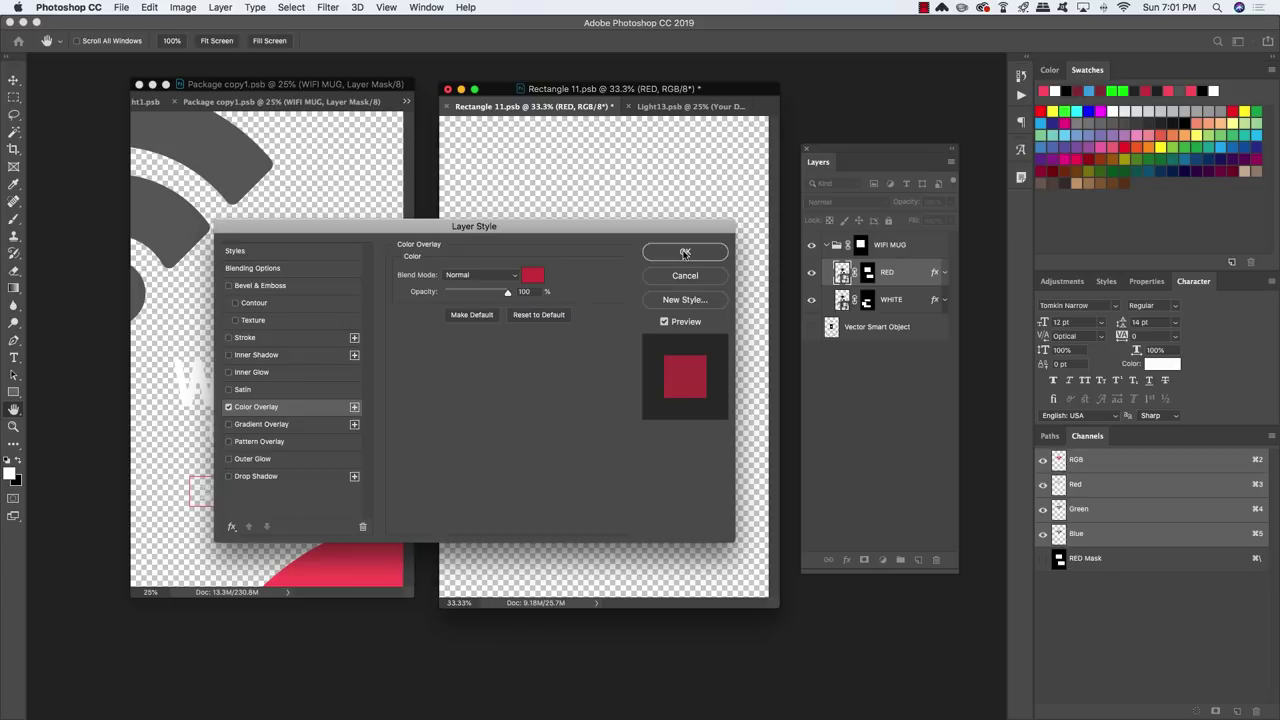
left_click(685, 252)
Clear the layer style from the WHITE layer in the WIFI MUG group.
left_click(907, 300)
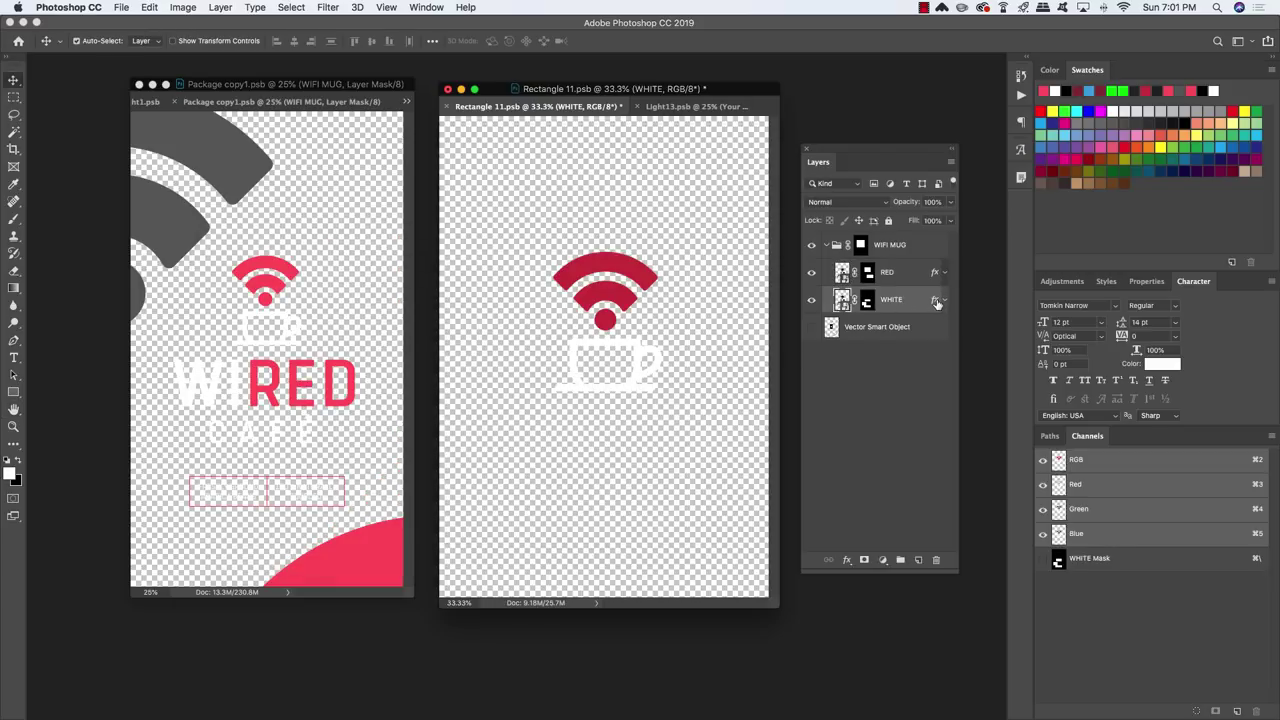
right_click(937, 303)
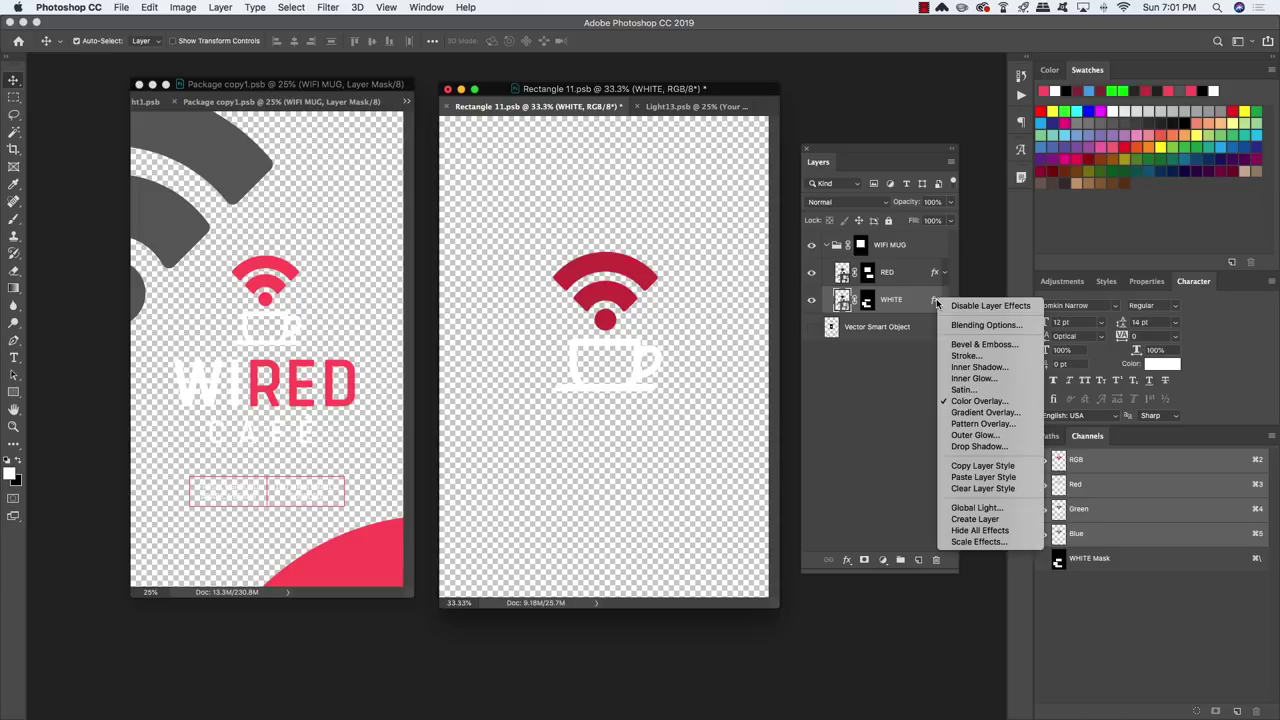
left_click(978, 487)
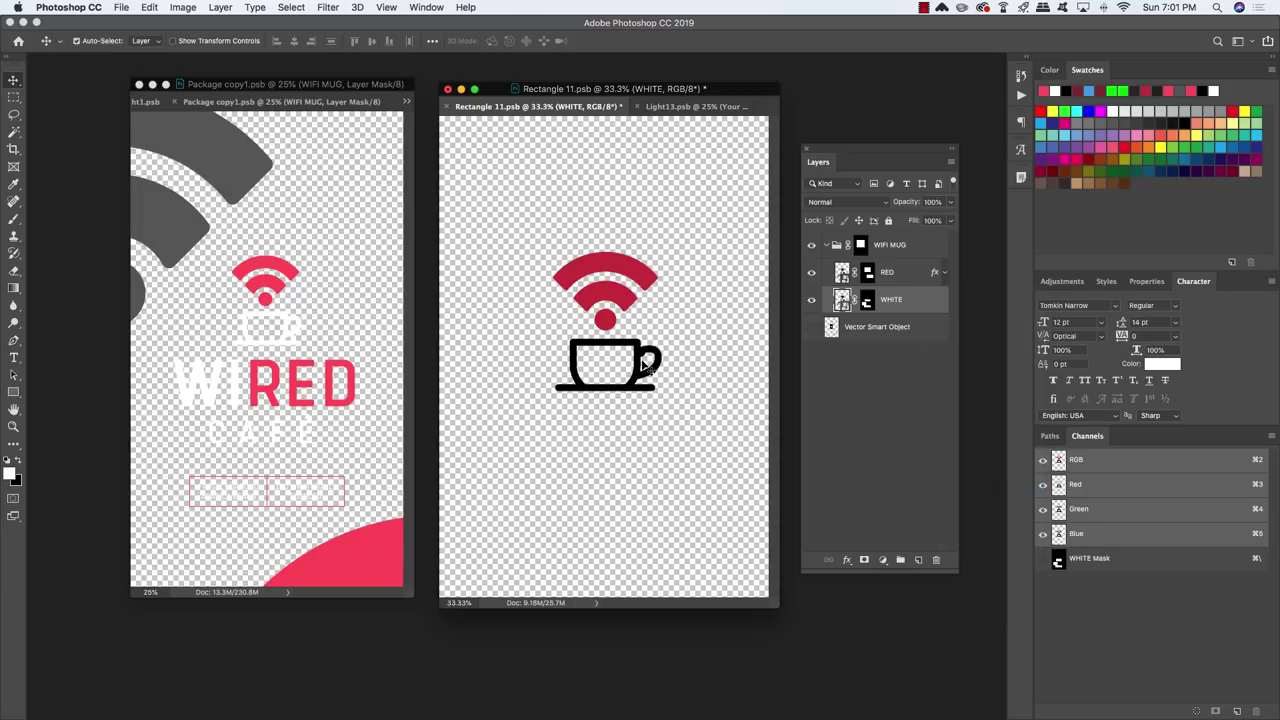
Duplicate the RED layer, scale the duplicate to about 243%, and move it above and out of the WIFI MUG group.
left_click(905, 277)
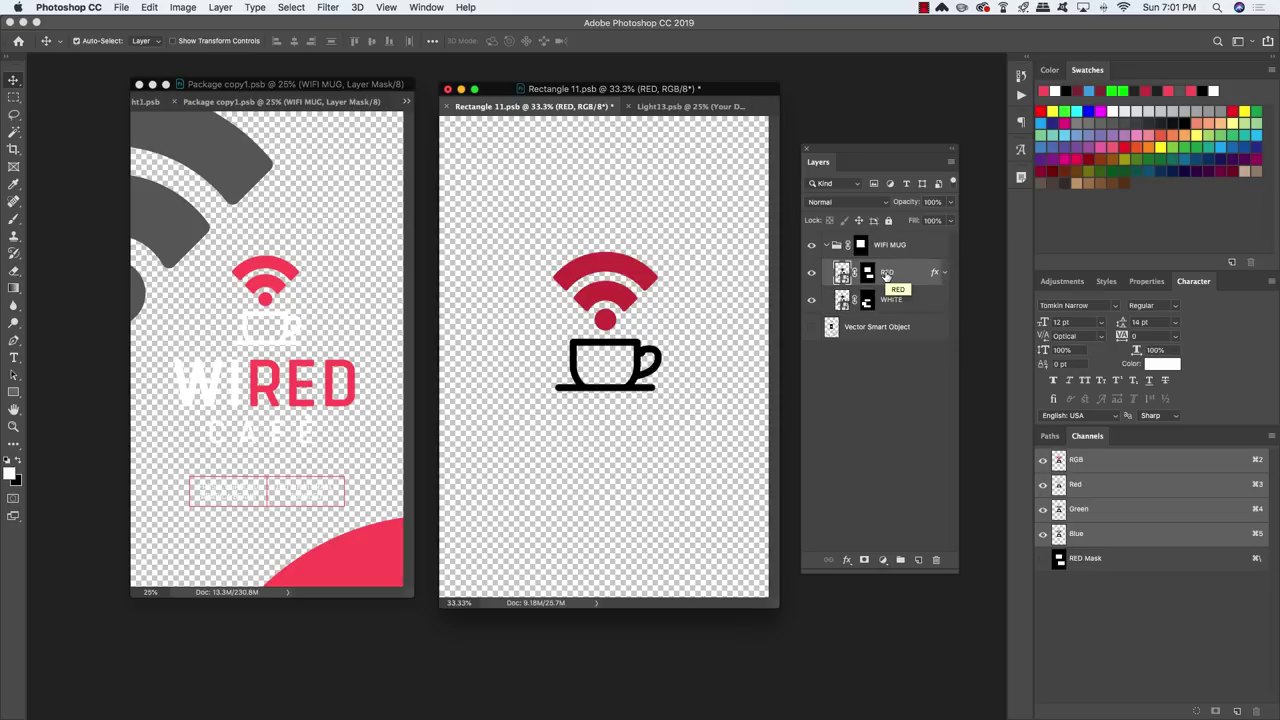
key("super+j")
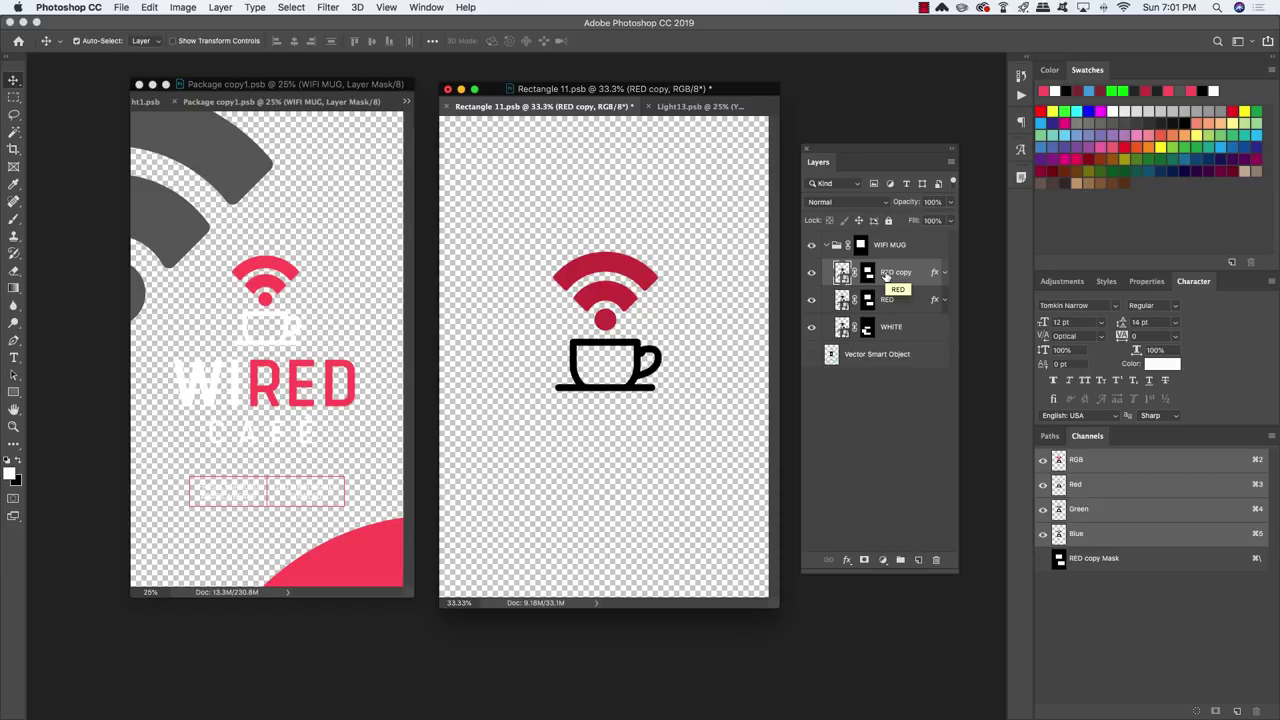
key("super+t")
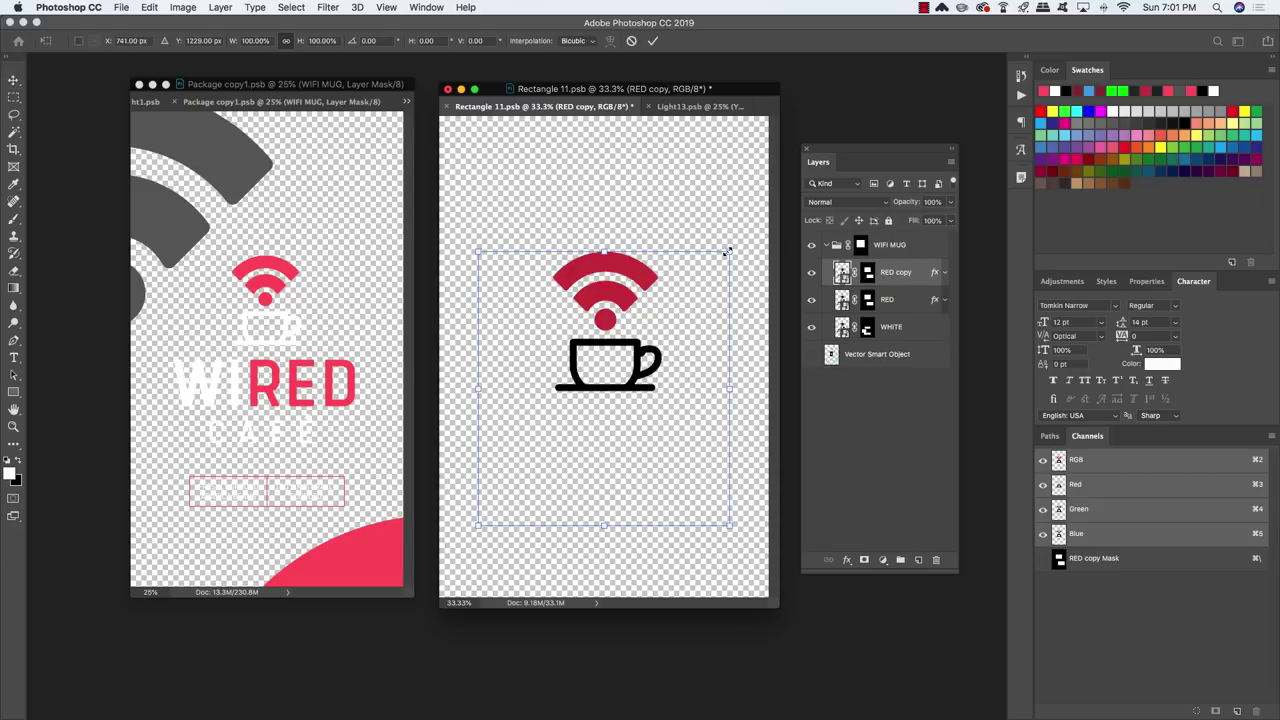
left_click_drag(727, 252, 915, 56)
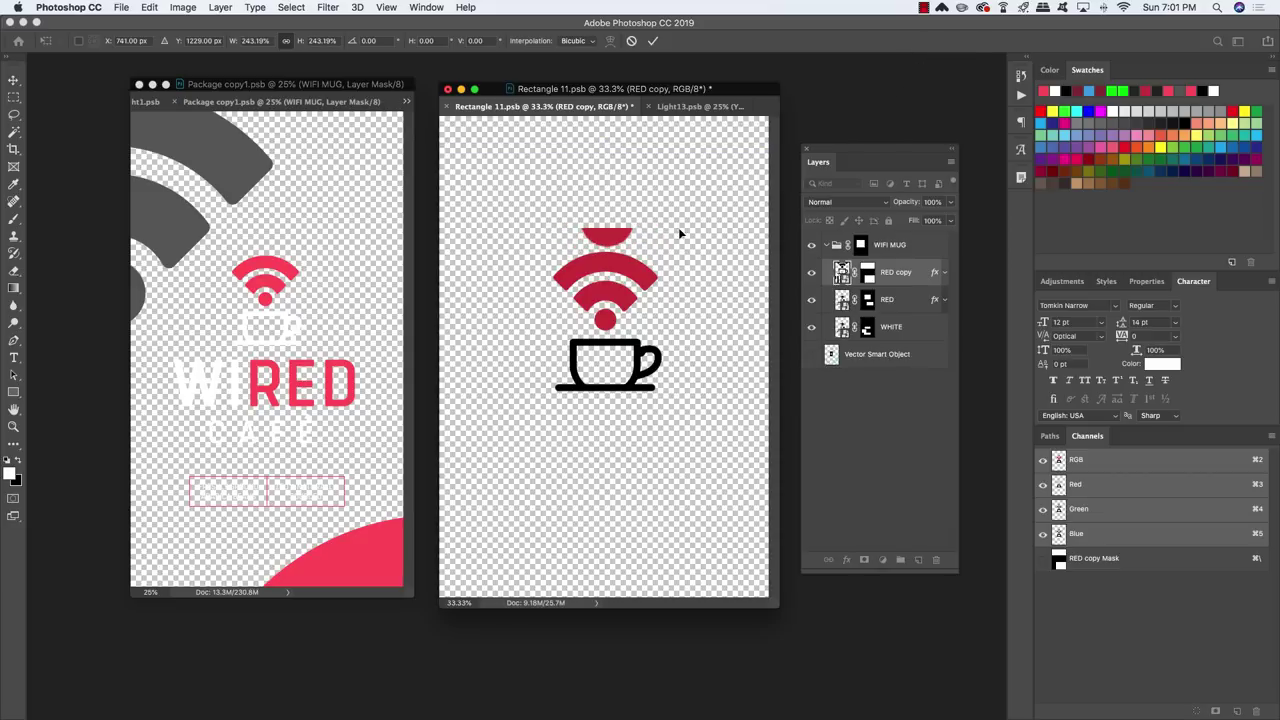
key("Return")
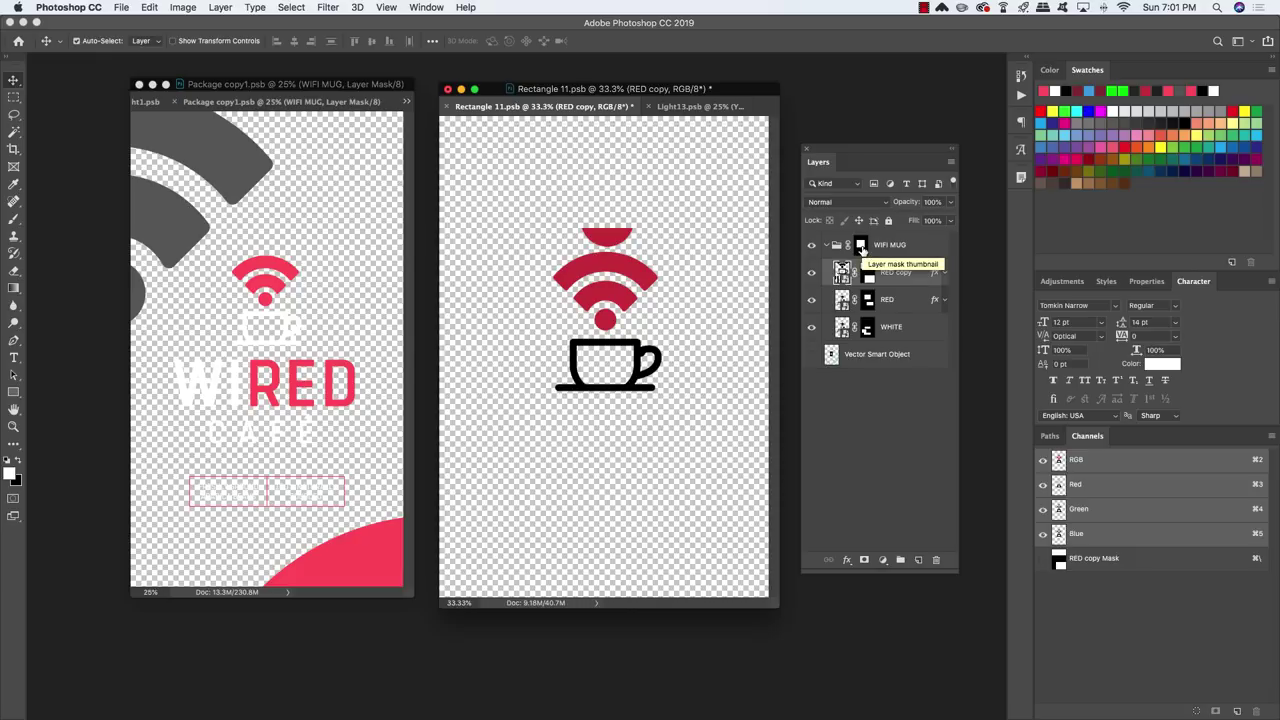
key("super+bracketright")
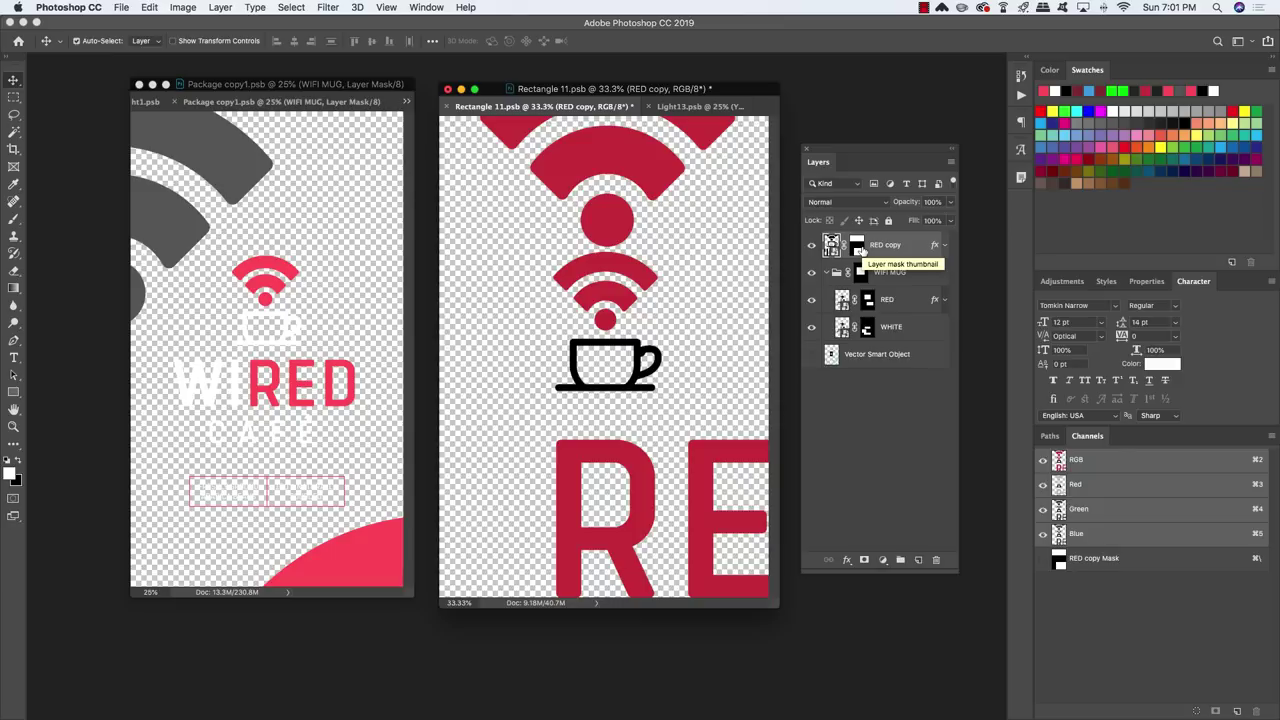
Enlarge the RED copy layer to about 194% and position its outer arc in the lower-right corner of the bag artwork.
key("super+t")
left_click_drag(589, 210, 641, 476)
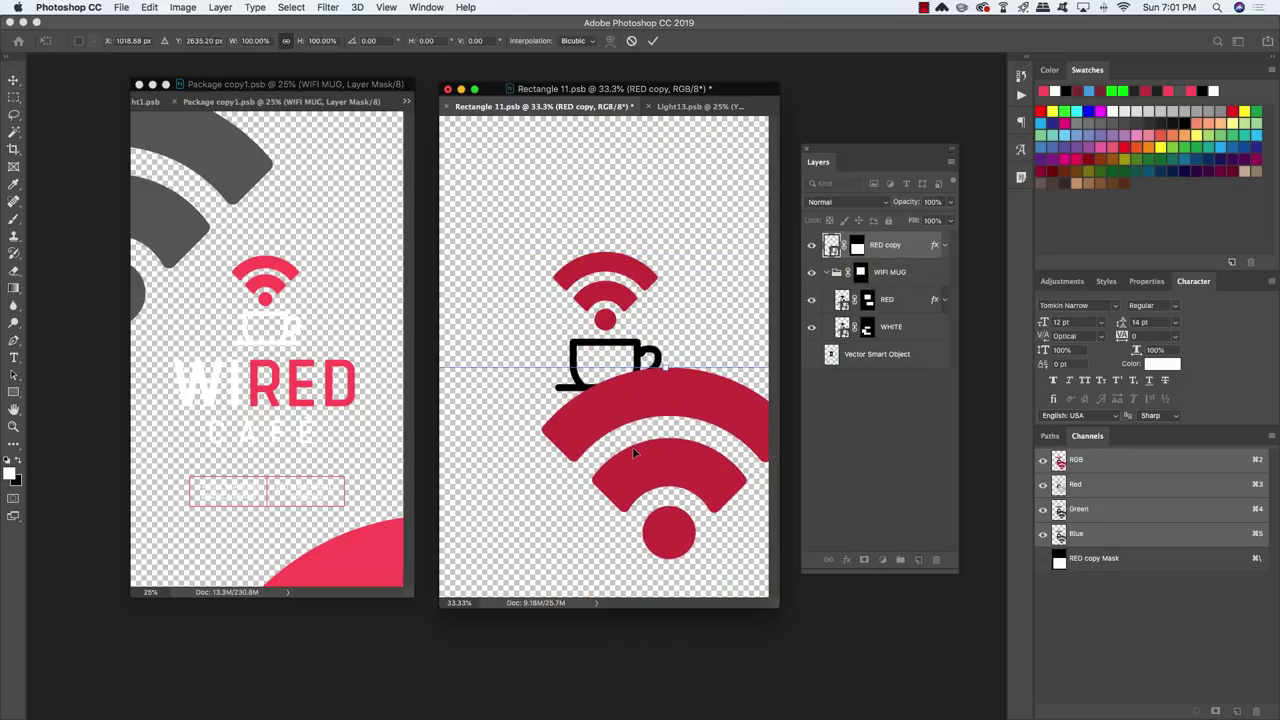
key("Return")
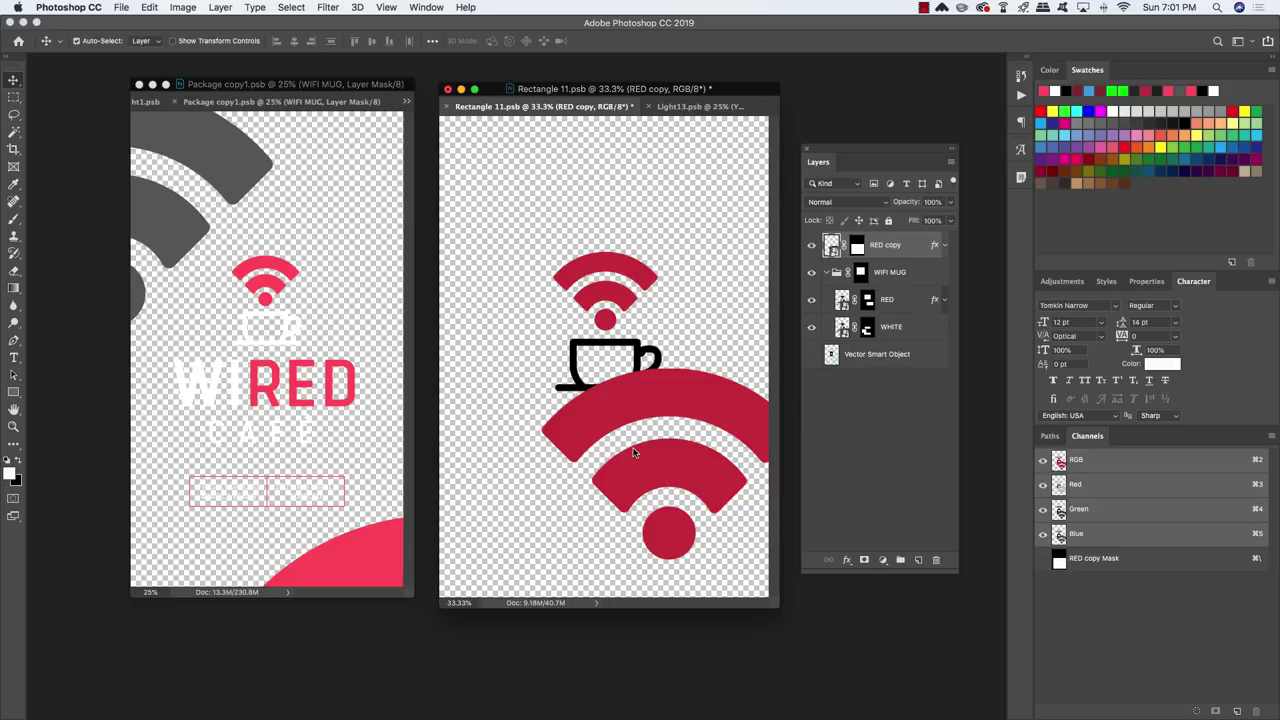
key("f")
key("ctrl+t")
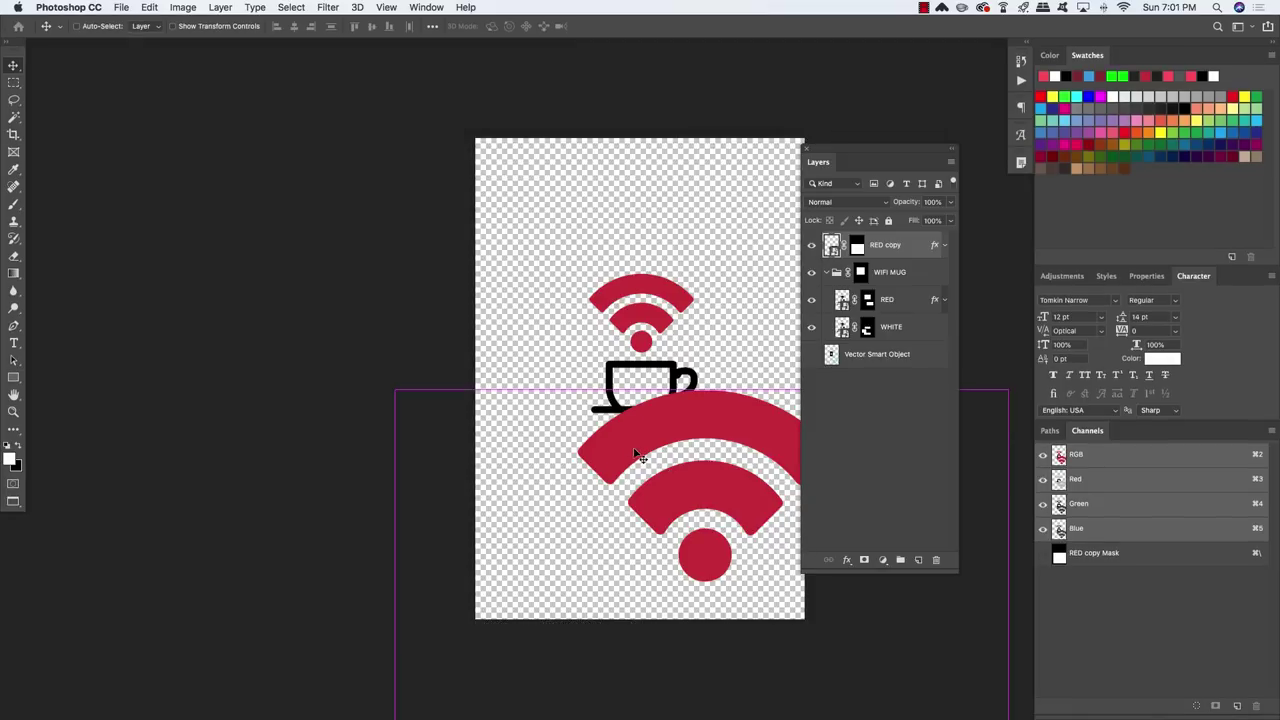
left_click_drag(395, 389, 226, 205)
left_click_drag(590, 257, 696, 601)
left_click_drag(329, 549, 208, 421)
left_click_drag(737, 458, 733, 563)
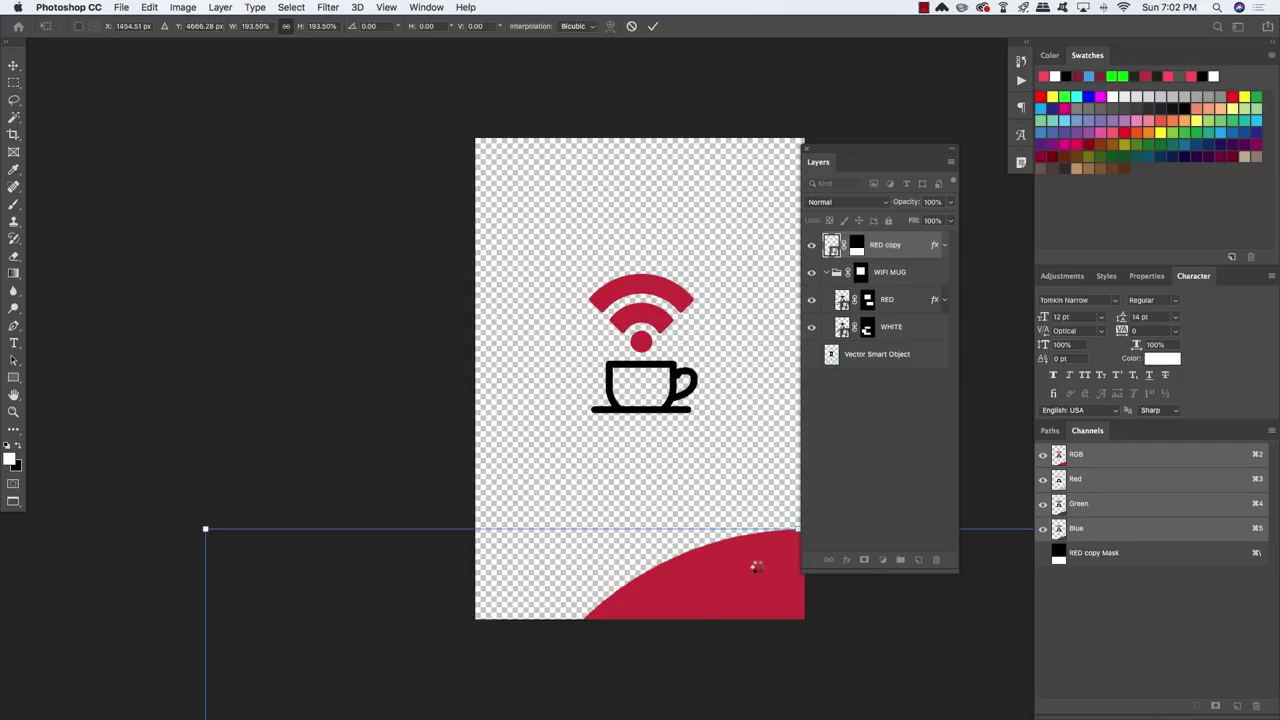
key("Return")
Move the RED copy arc across to the lower-left corner of the bag artwork.
left_click_drag(693, 450, 564, 456)
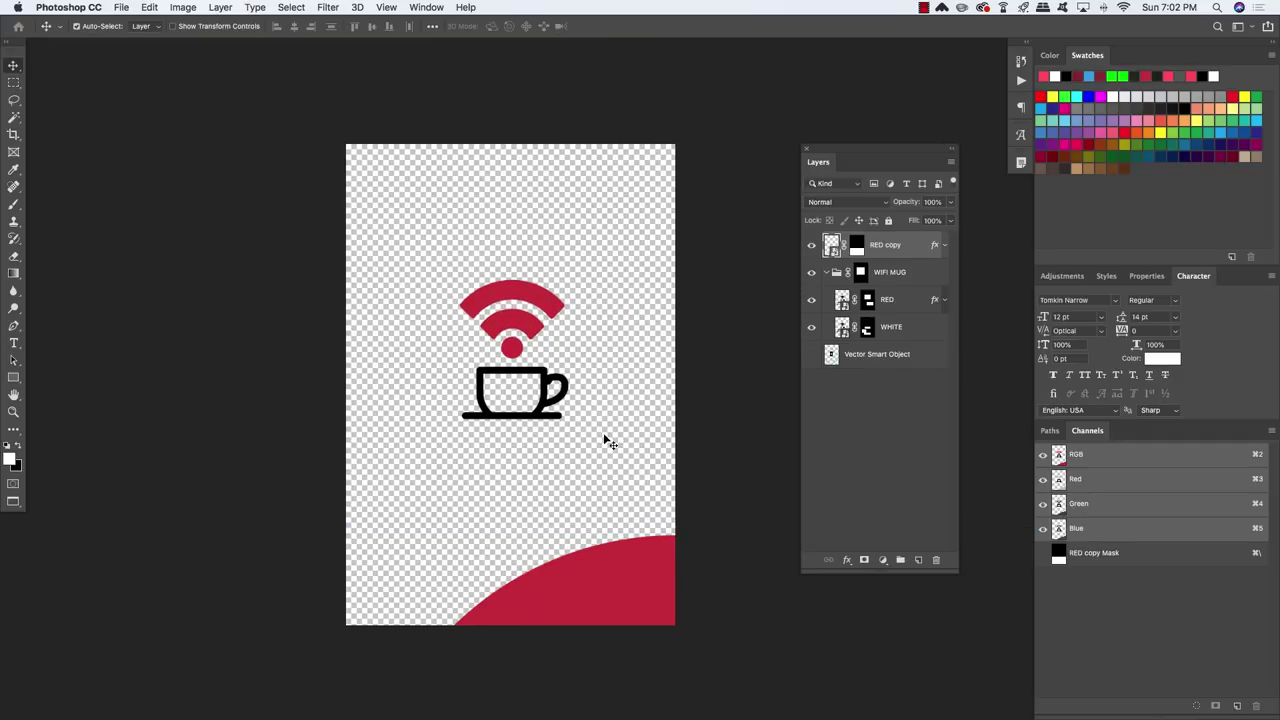
key("super+t")
left_click_drag(651, 571, 478, 592)
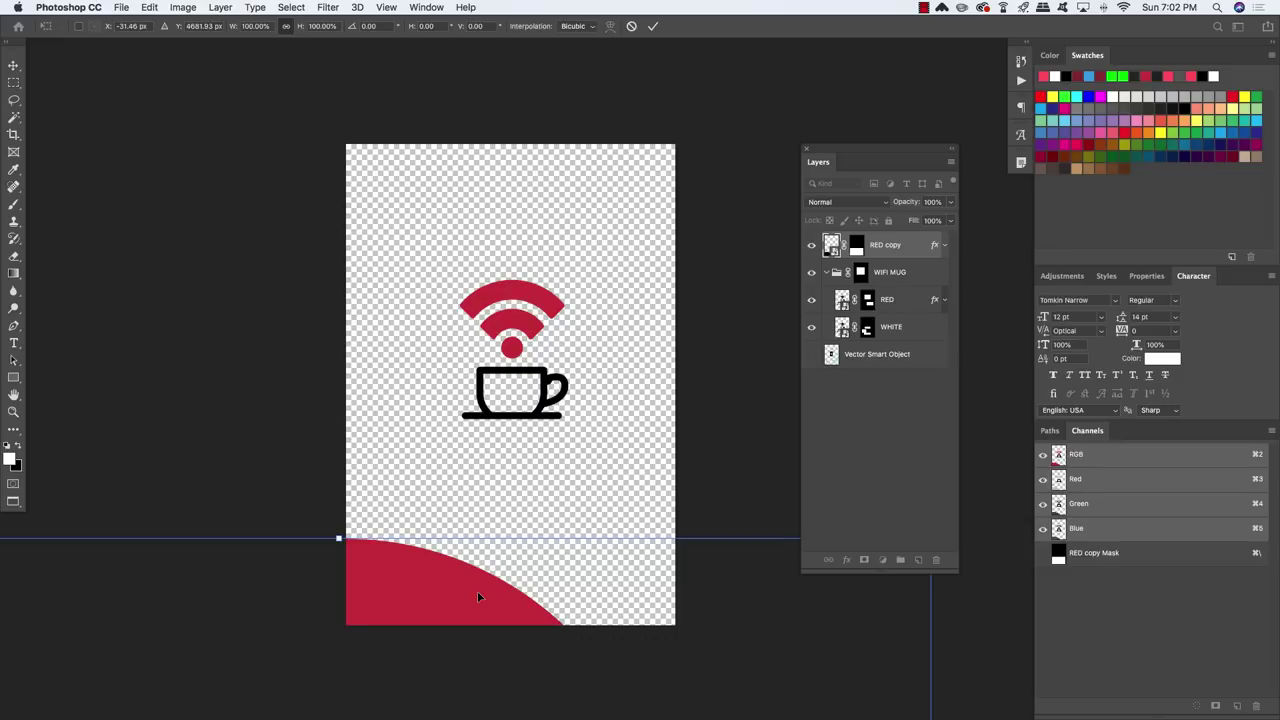
key("Return")
Duplicate the RED copy layer, scale the duplicate to about 80%, and place its arcs in the artwork's upper-right corner.
key("super+j")
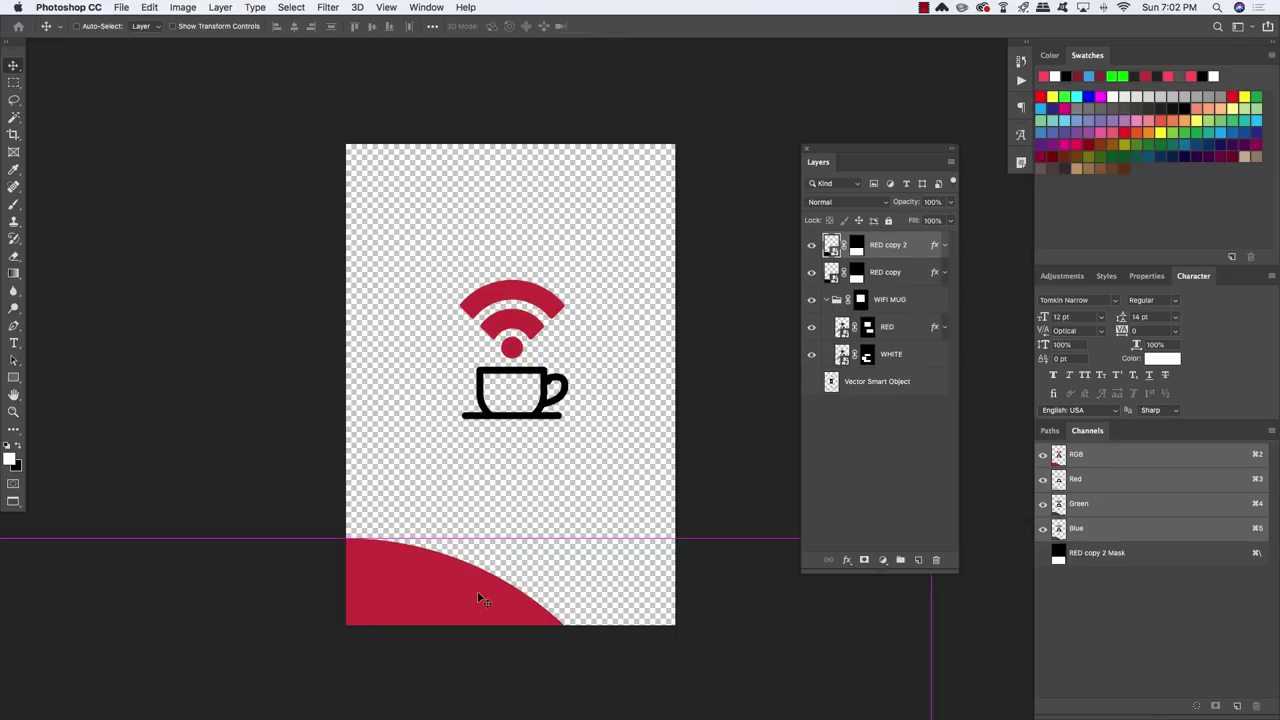
key("super+t")
left_click_drag(509, 489, 503, 305)
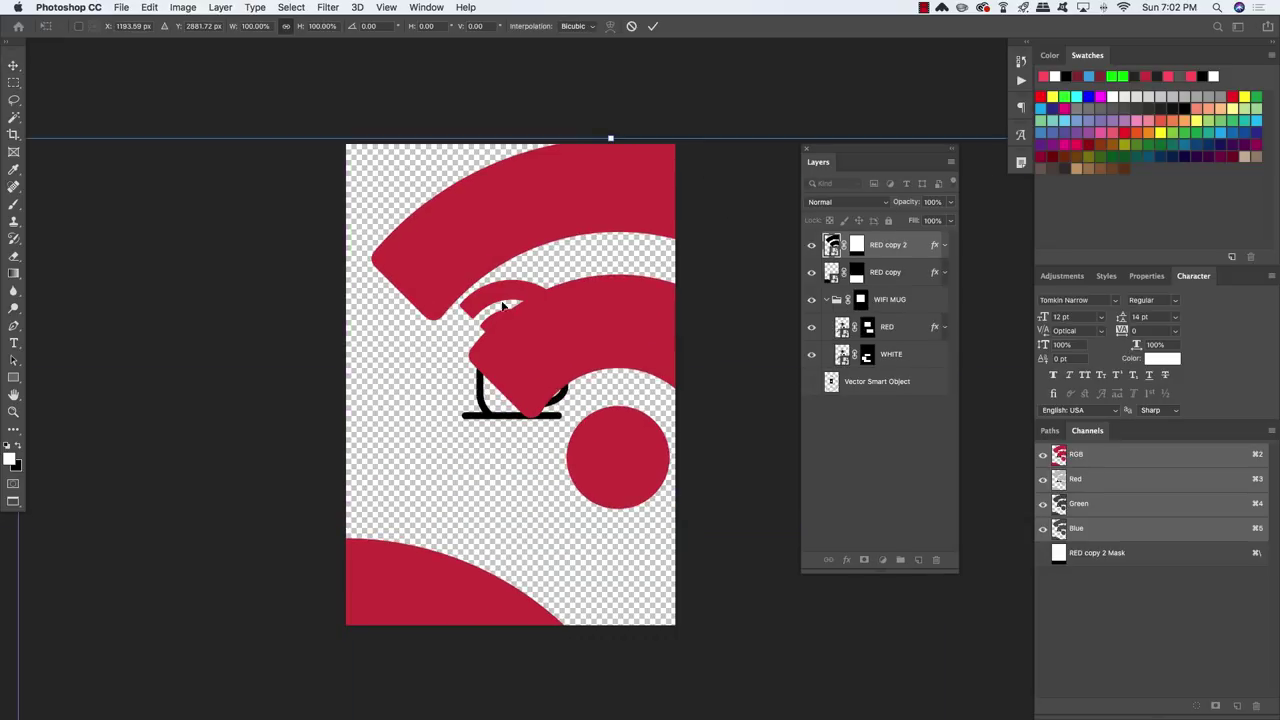
left_click_drag(549, 343, 630, 240)
key("super+minus")
key("super+minus")
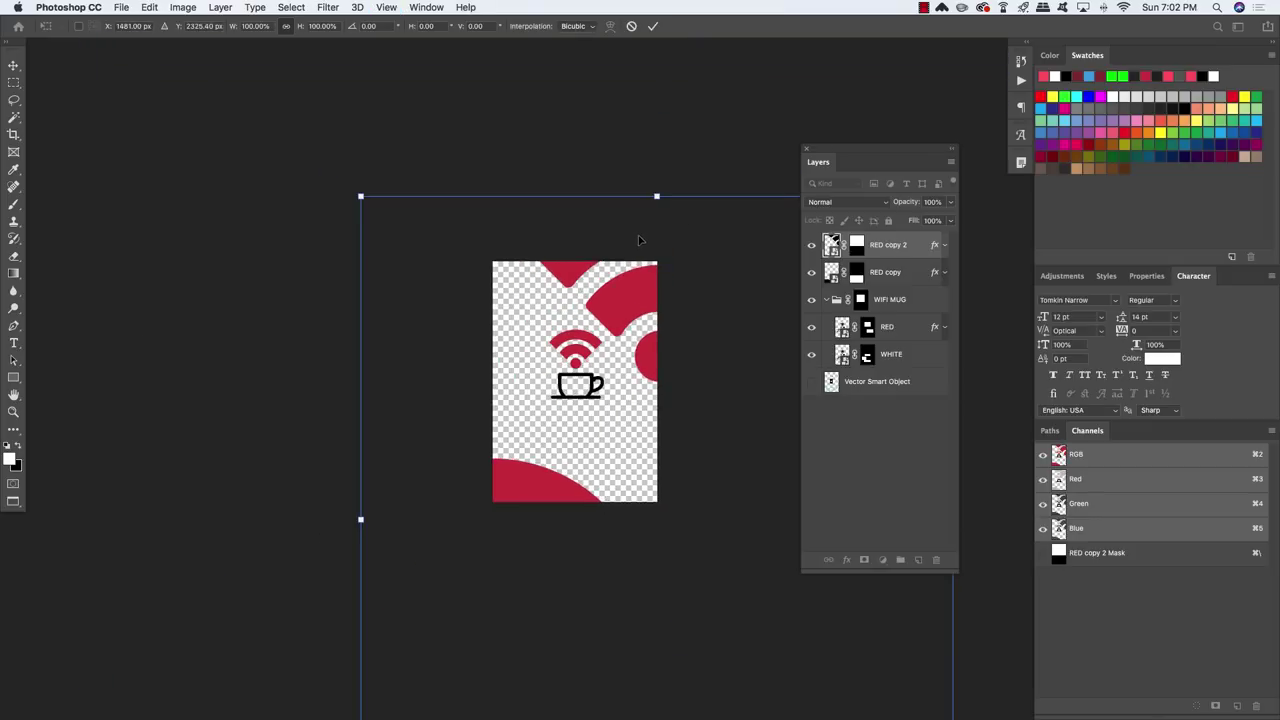
left_click_drag(363, 200, 420, 257)
left_click_drag(625, 338, 636, 303)
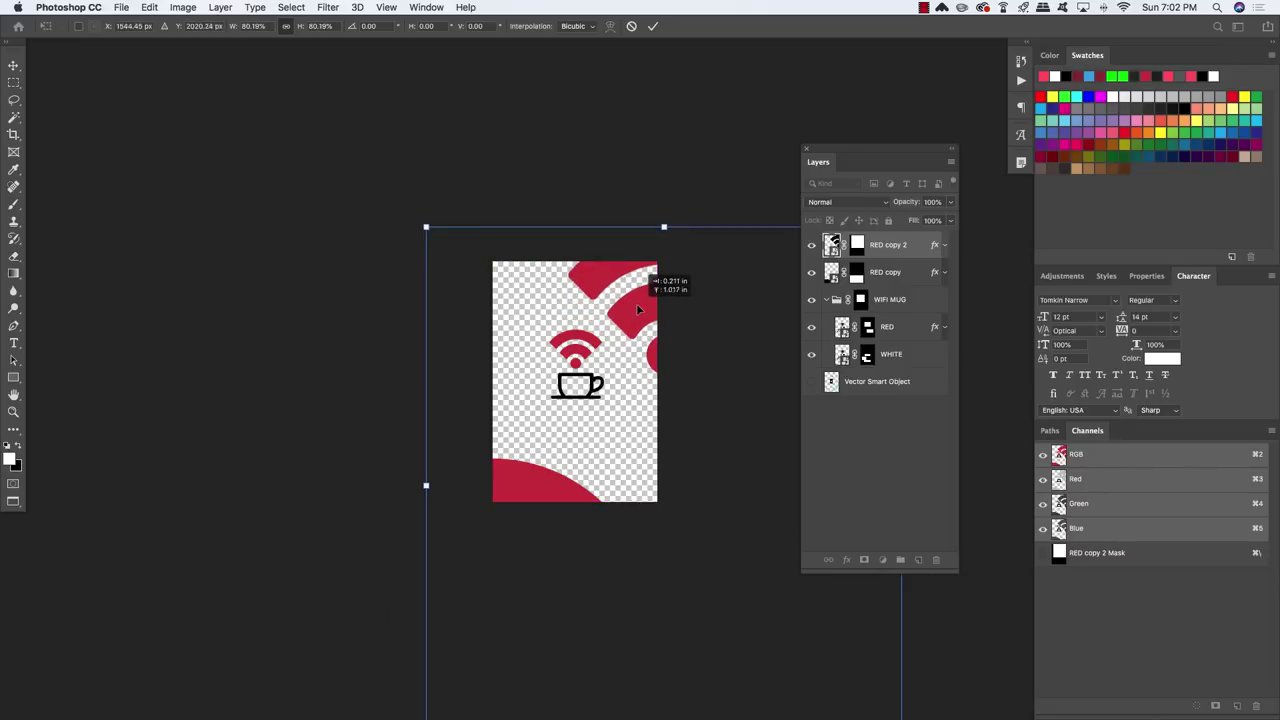
key("Return")
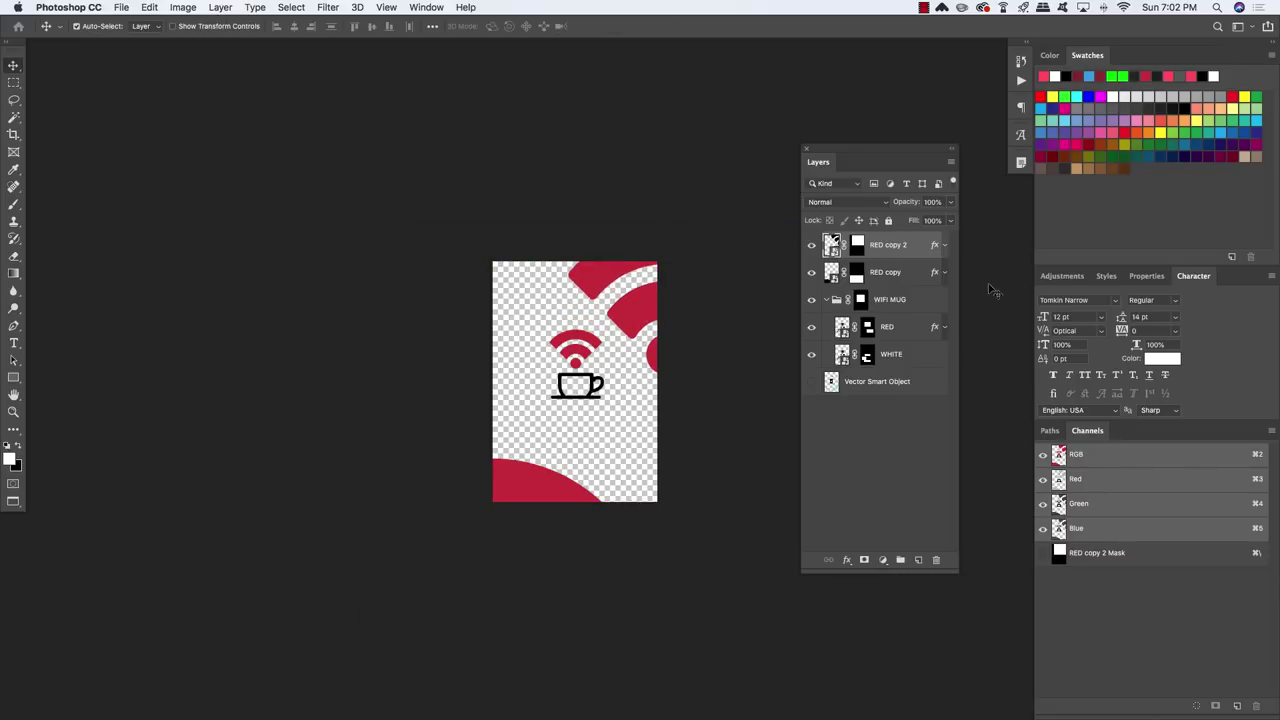
Nudge the WIFI MUG group down on the bag artwork and collapse the group.
left_click(915, 308)
key("Down")
key("Down")
key("Down")
key("Down")
key("Down")
key("Down")
key("Down")
key("Down")
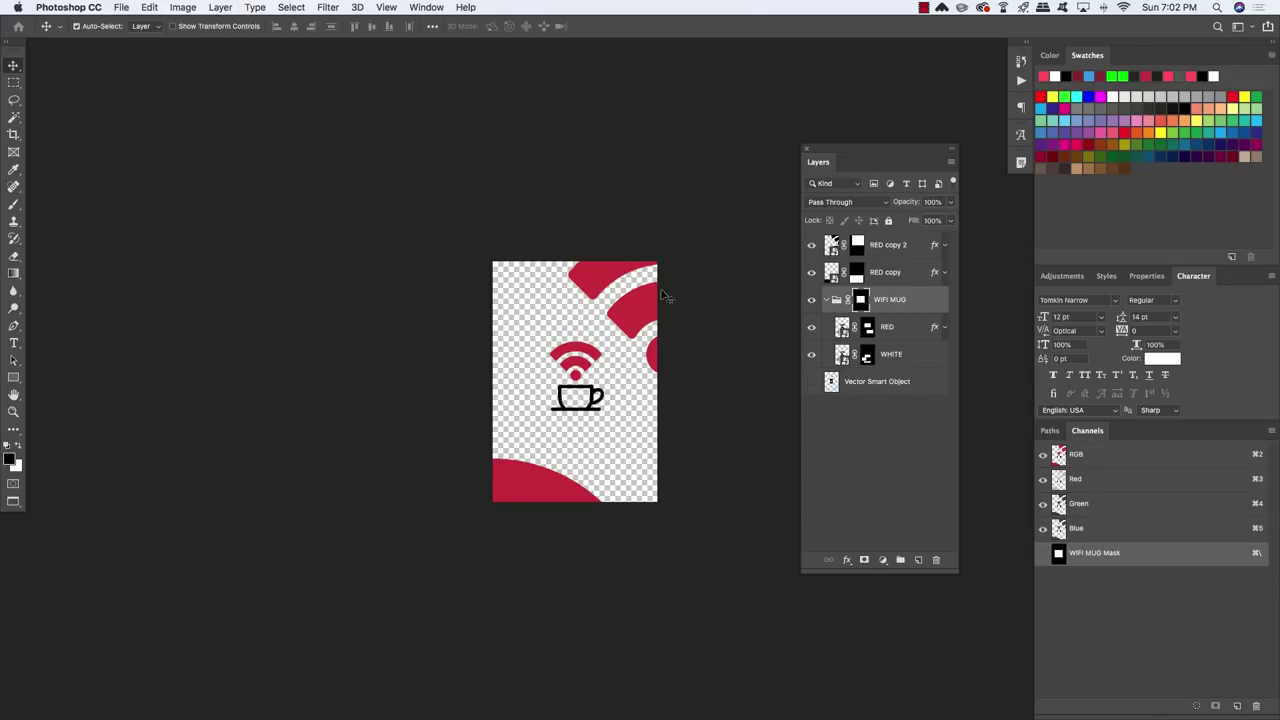
left_click(826, 300)
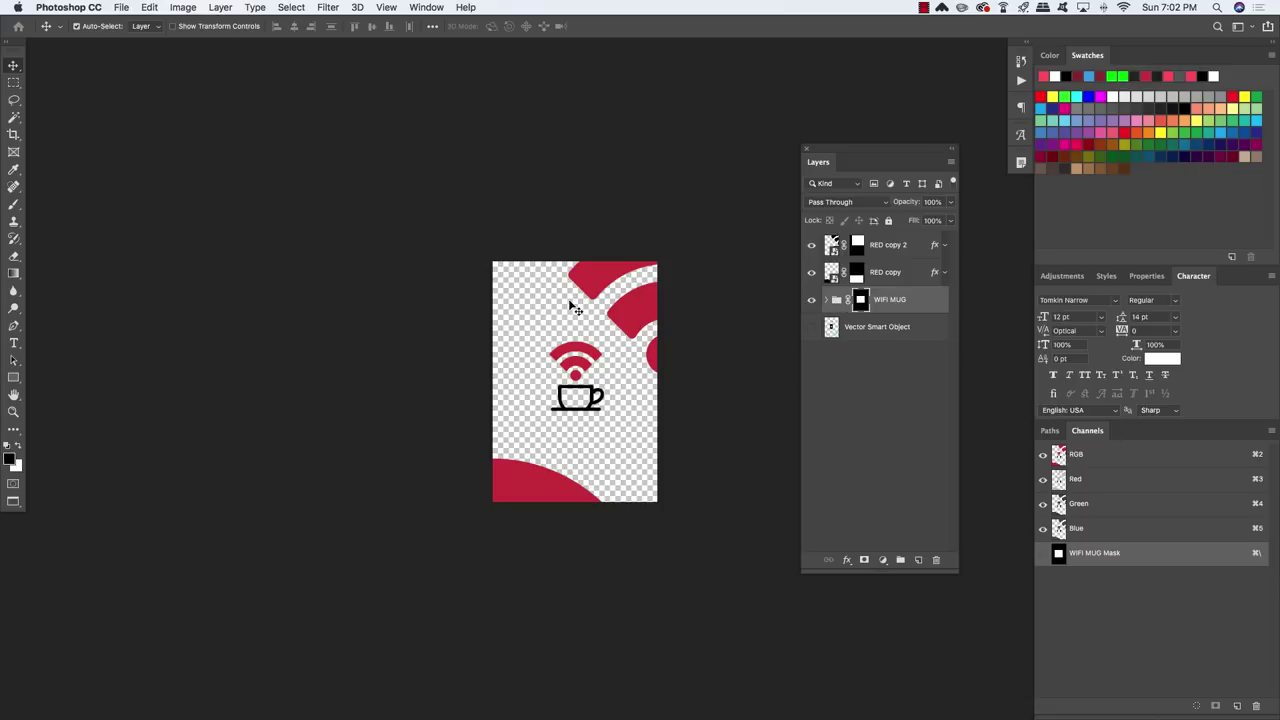
Return to the standard screen view, save and close Rectangle 11.psb, and save and close Light13.psb.
key("f")
key("f")
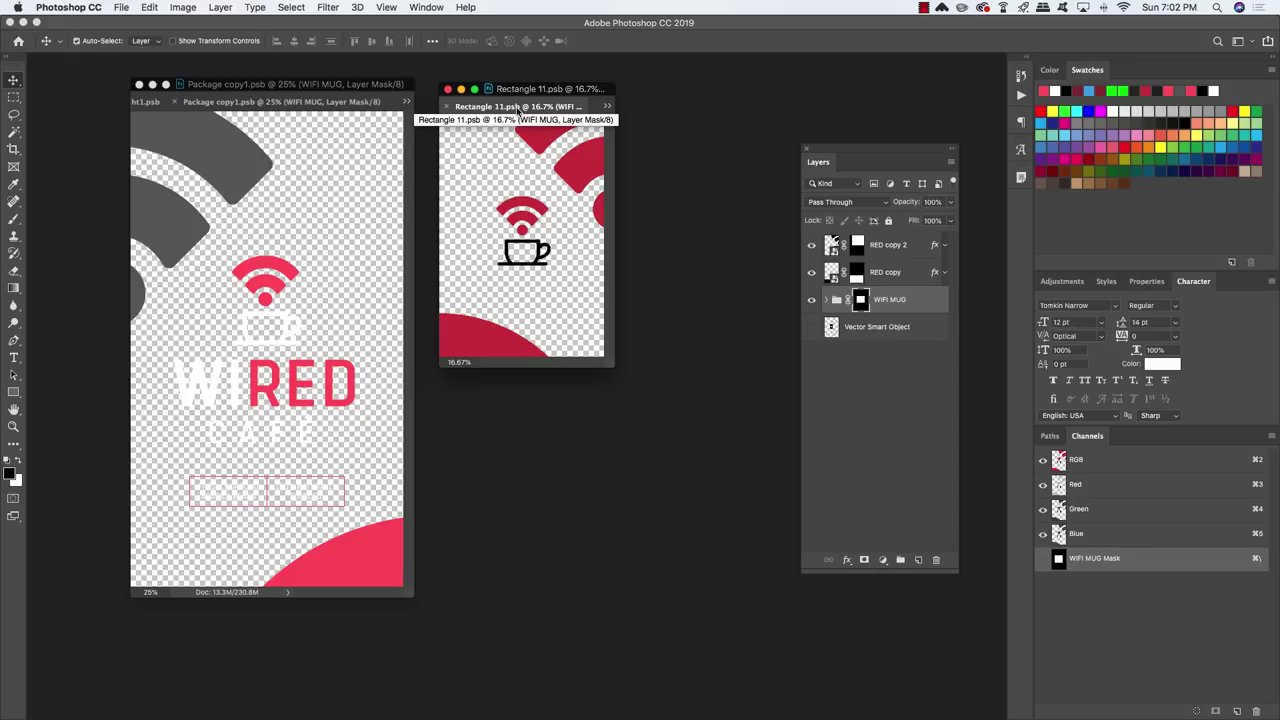
key("super+w")
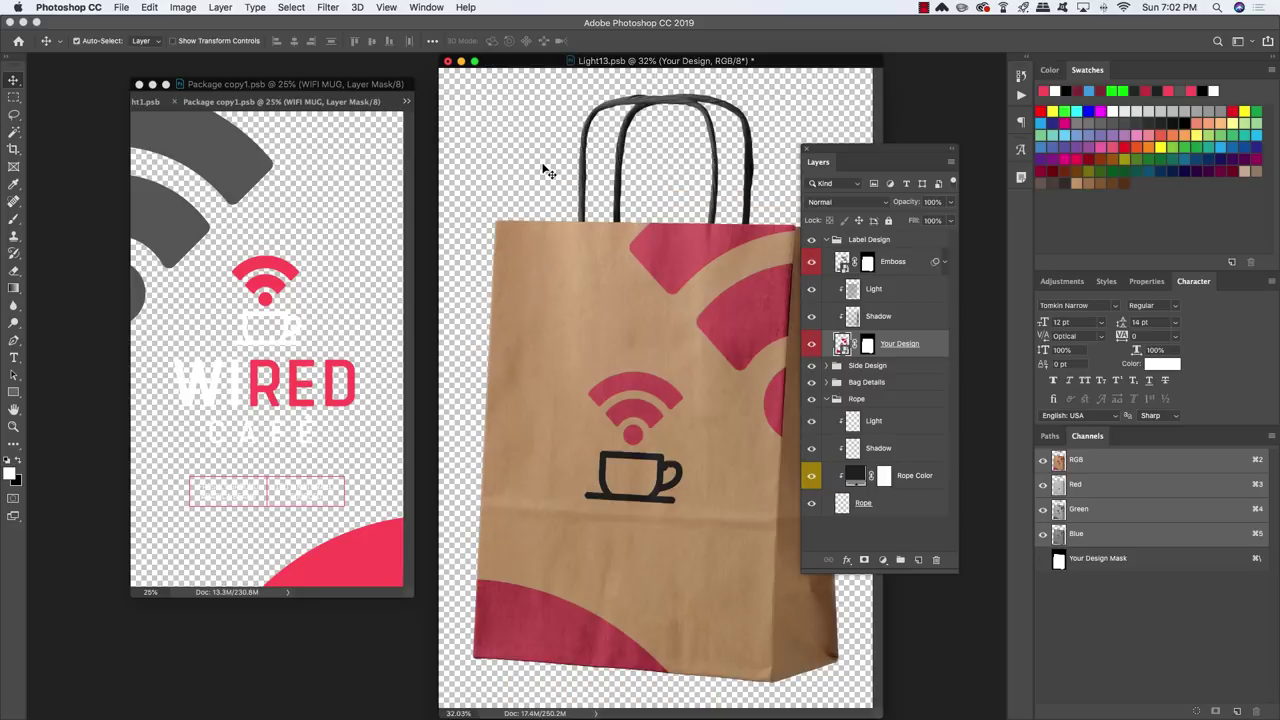
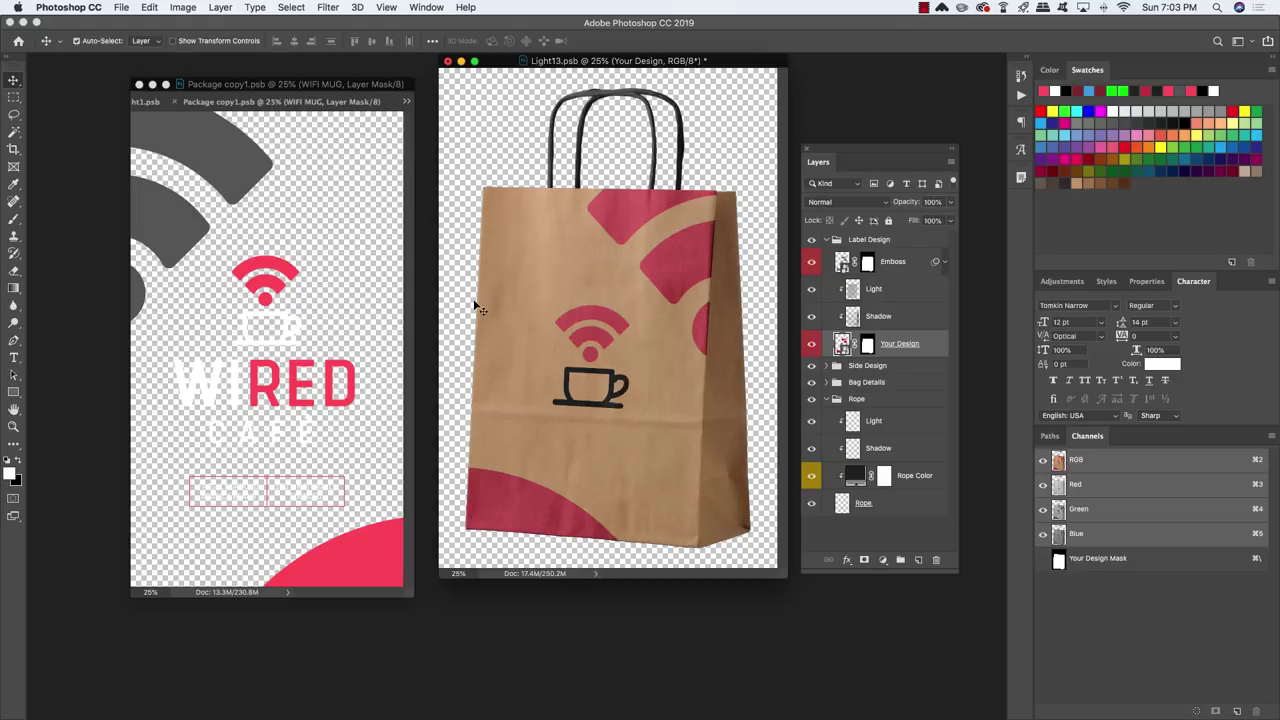
key("super+s")
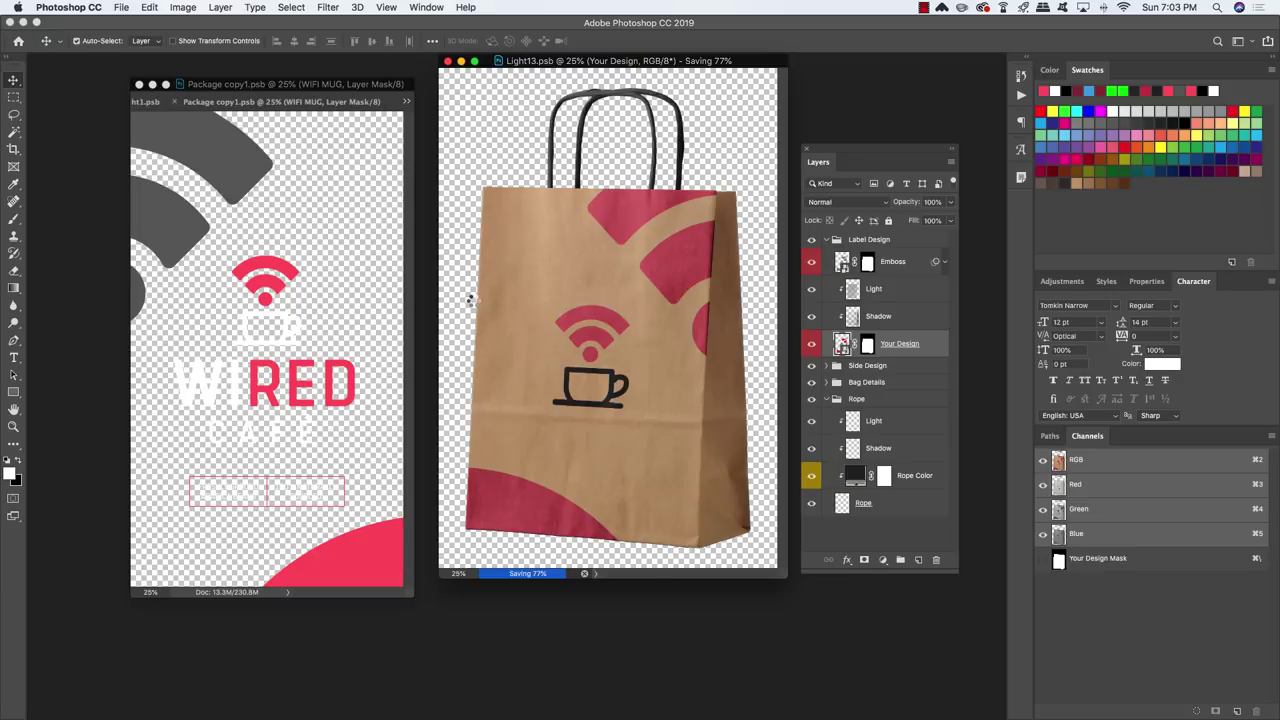
key("super+w")
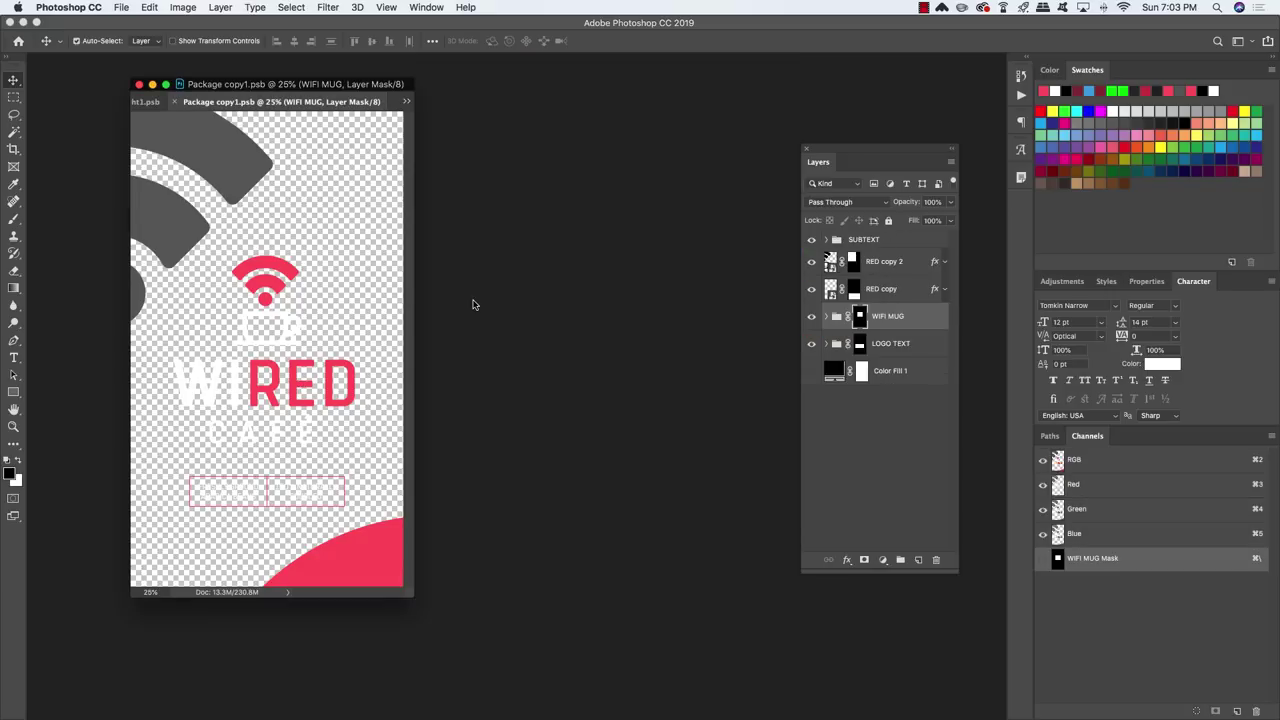
Float Package copy1.psb in its own window beside the Light1.psb window.
left_click_drag(278, 101, 577, 84)
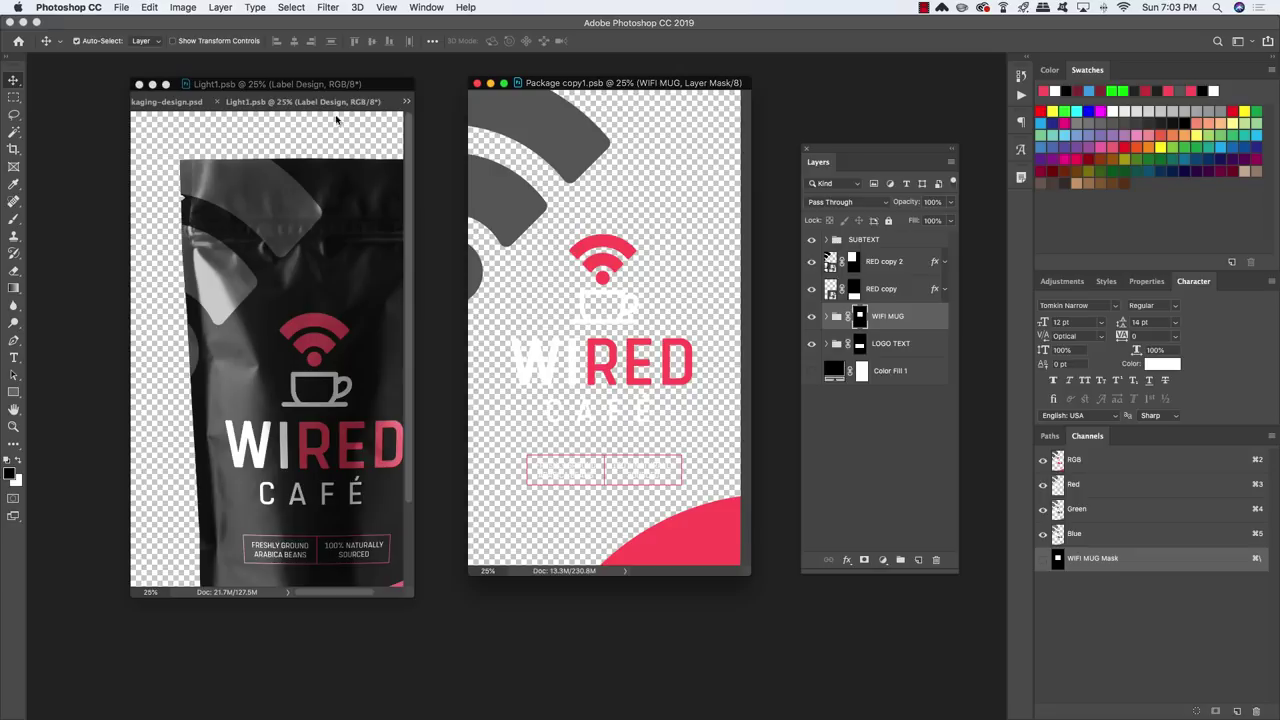
Close Light1.psb and collapse the Black Coffee Package and Craft Cartoon Bag groups in the packaging design document.
left_click(283, 104)
key("super+w")
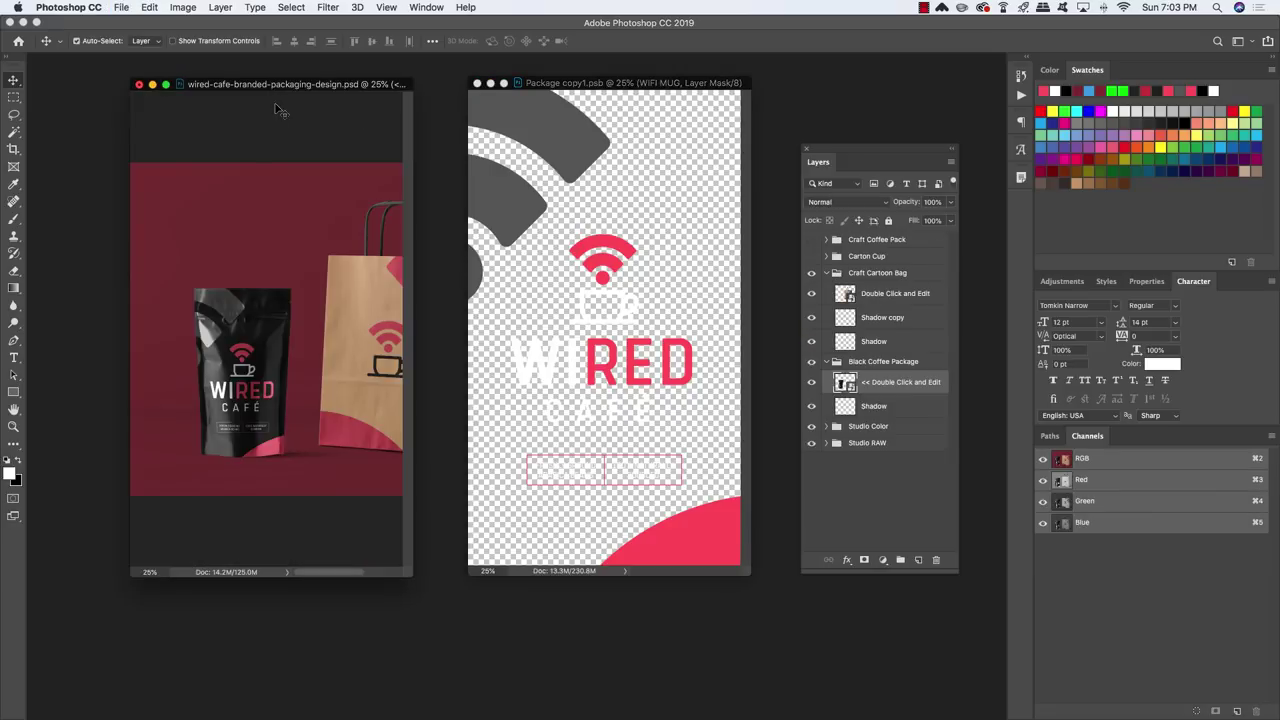
key("super+0")
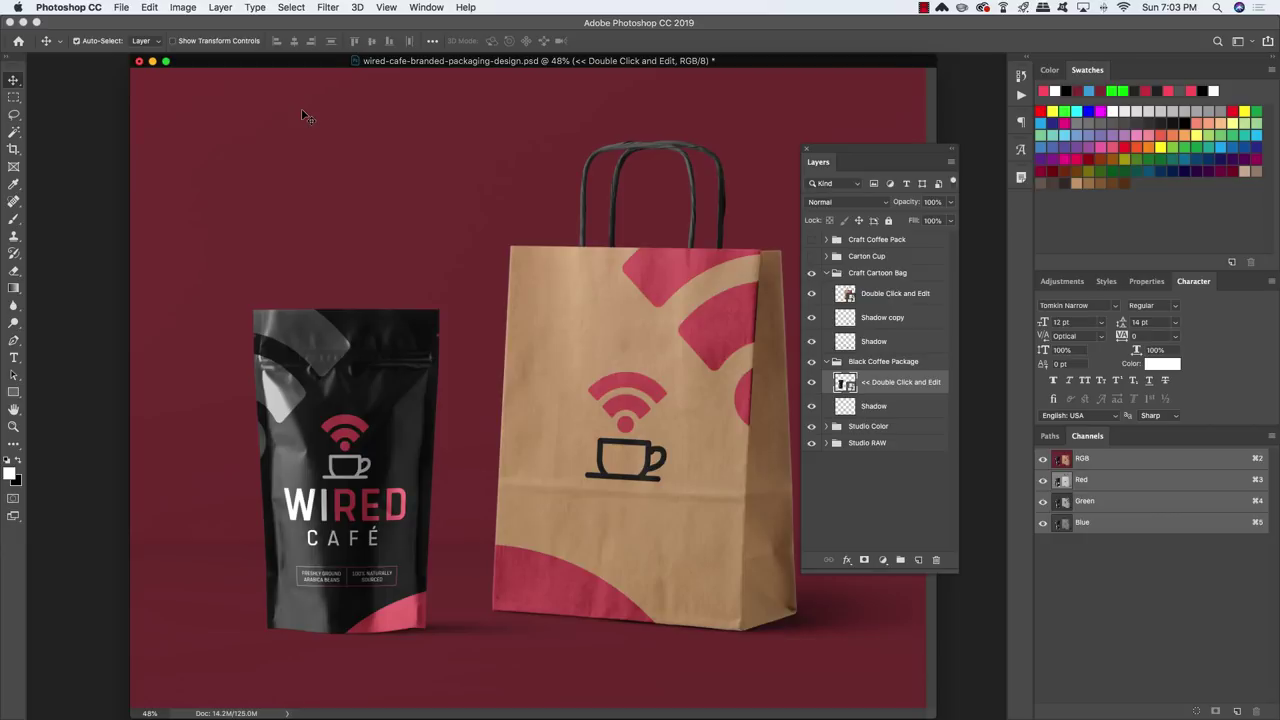
left_click(826, 361)
left_click(826, 273)
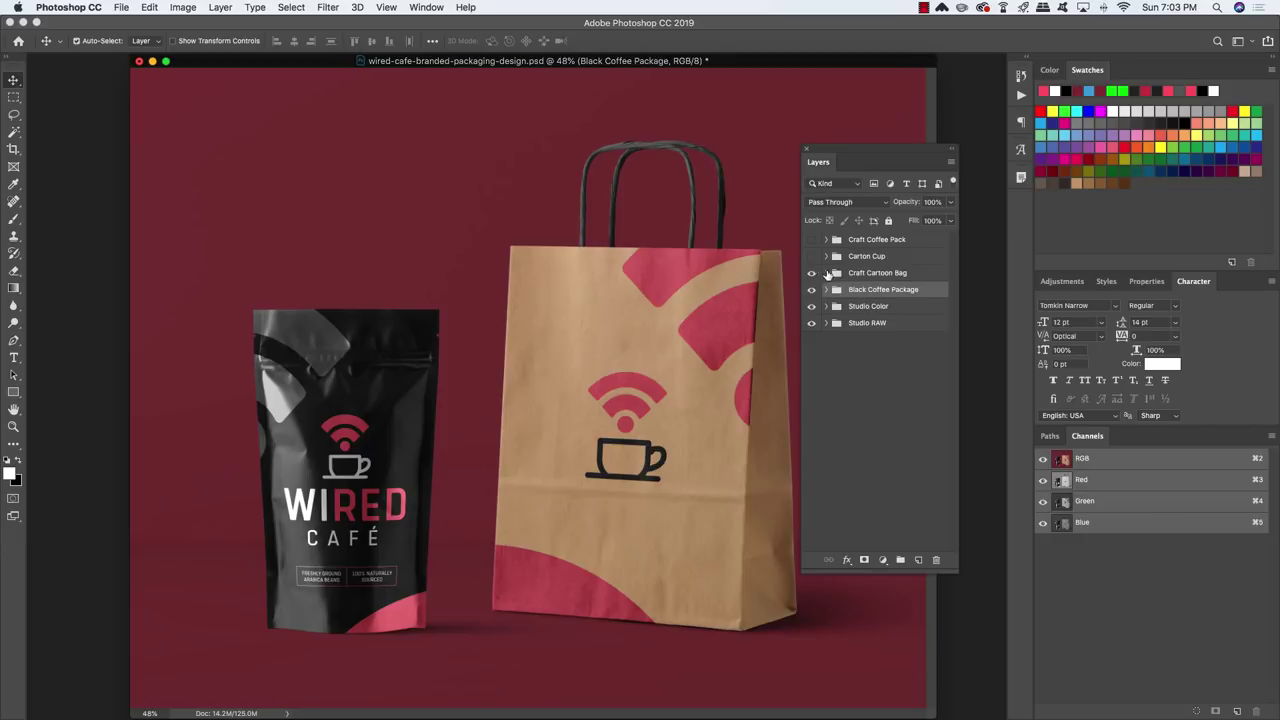
Make the Carton Cup group visible in the packaging scene.
left_click(905, 275)
left_click(885, 262)
left_click(811, 256)
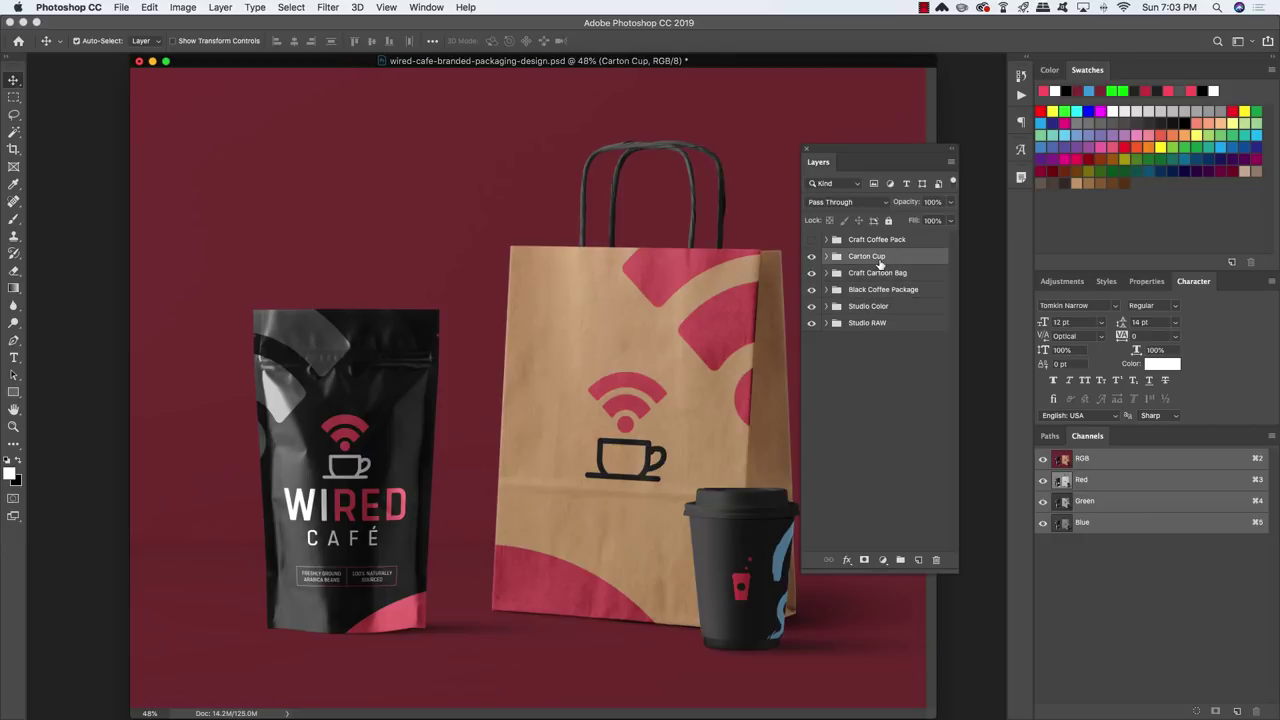
Open the Carton Cup group's Double Click and Edit smart object and the Your Design artwork nested inside it.
left_click(826, 256)
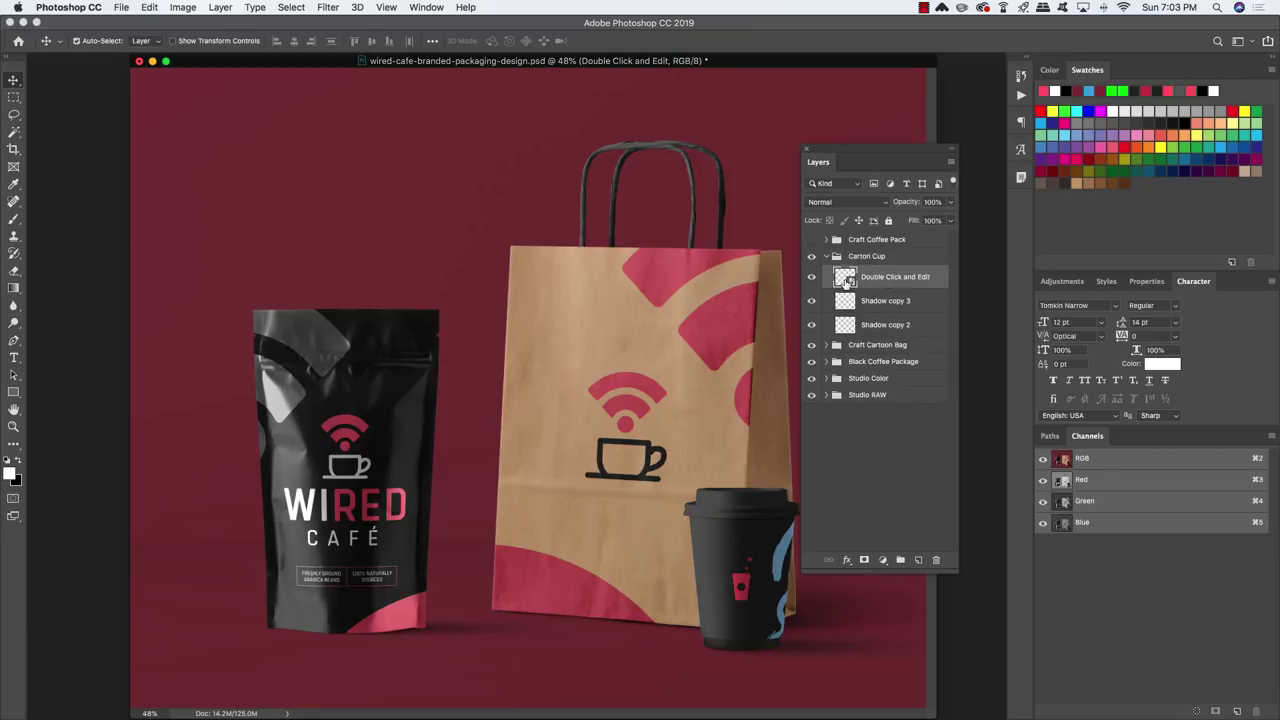
left_click(862, 281)
double_click(851, 280)
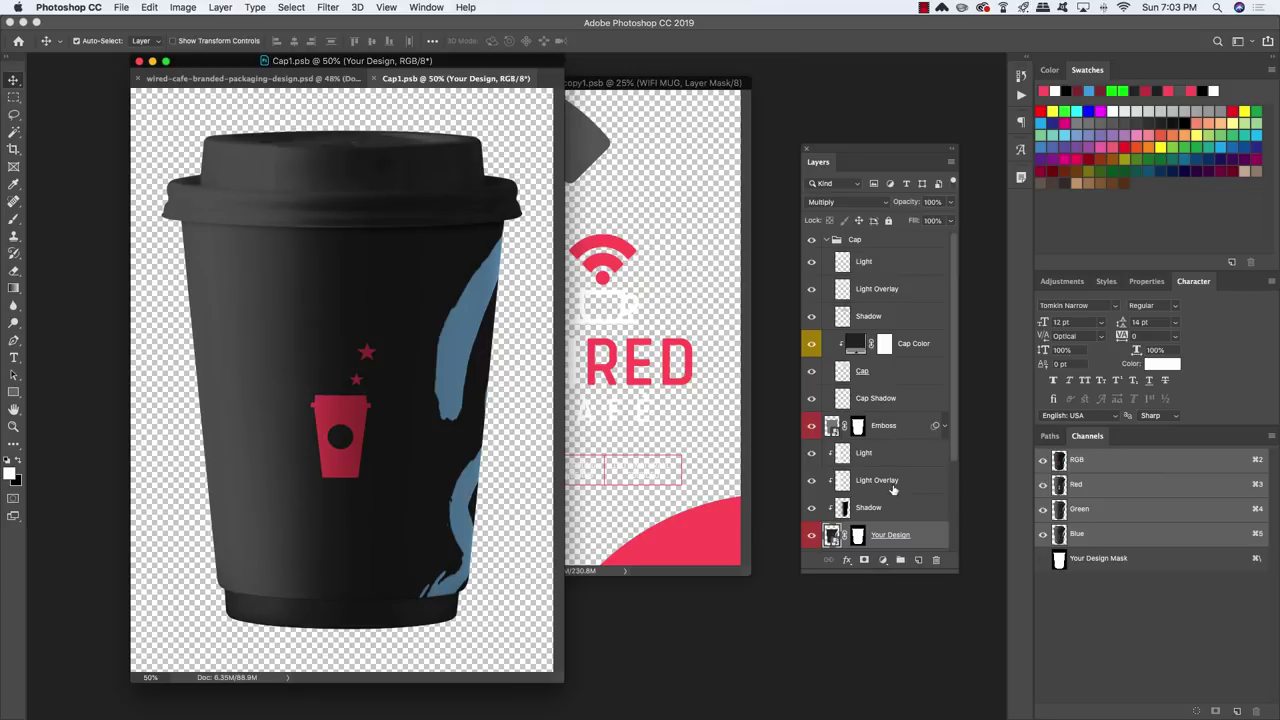
double_click(832, 537)
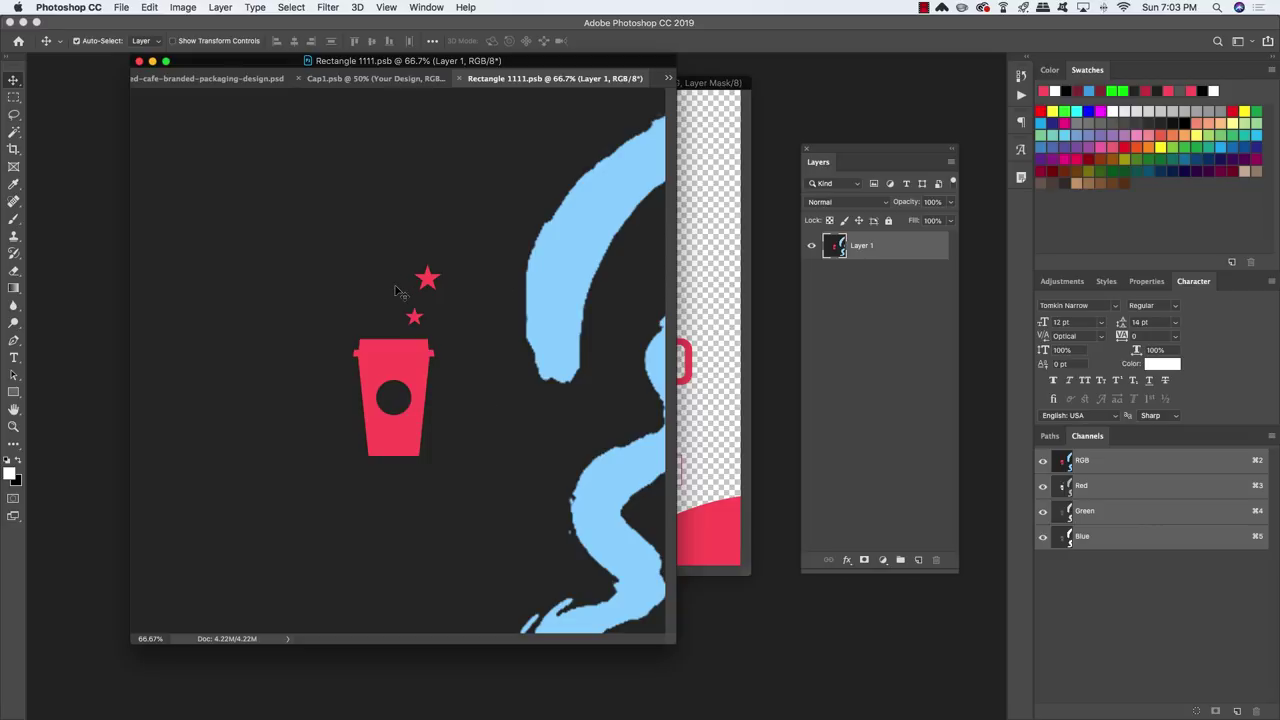
Sample the cup artwork's dark background color and fill a new layer with it to cover the original design.
key("i")
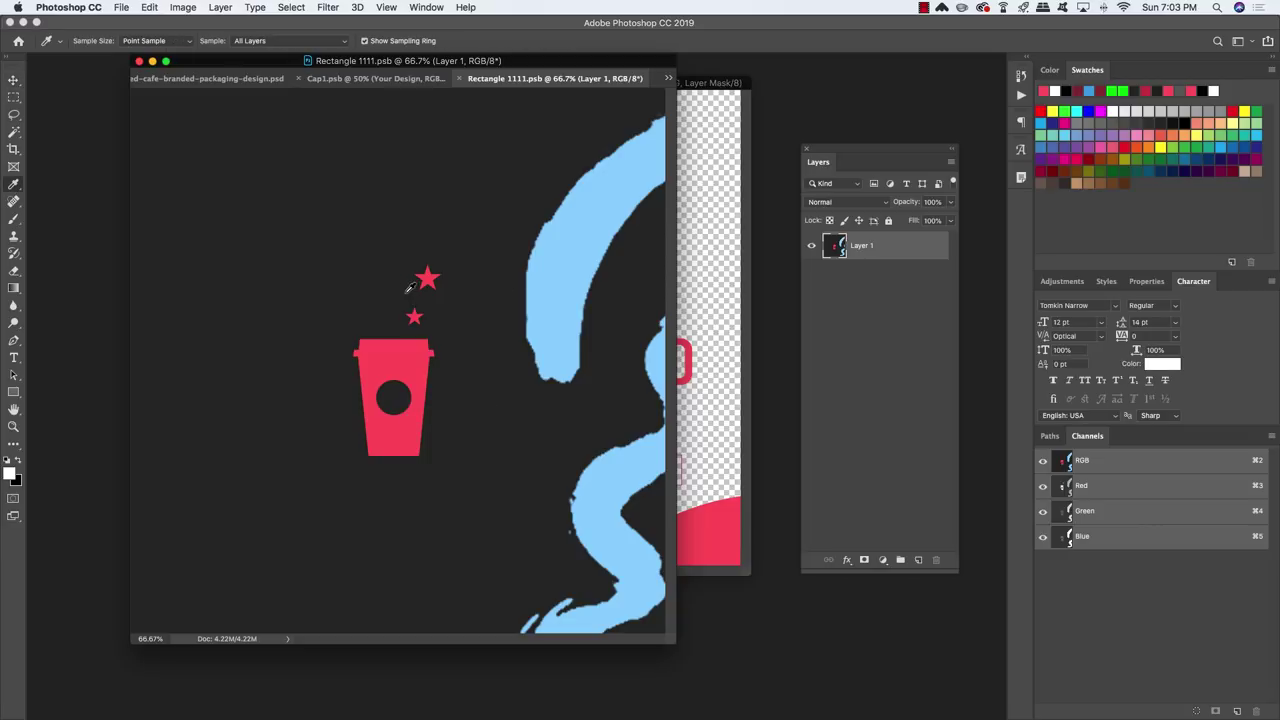
left_click(259, 247)
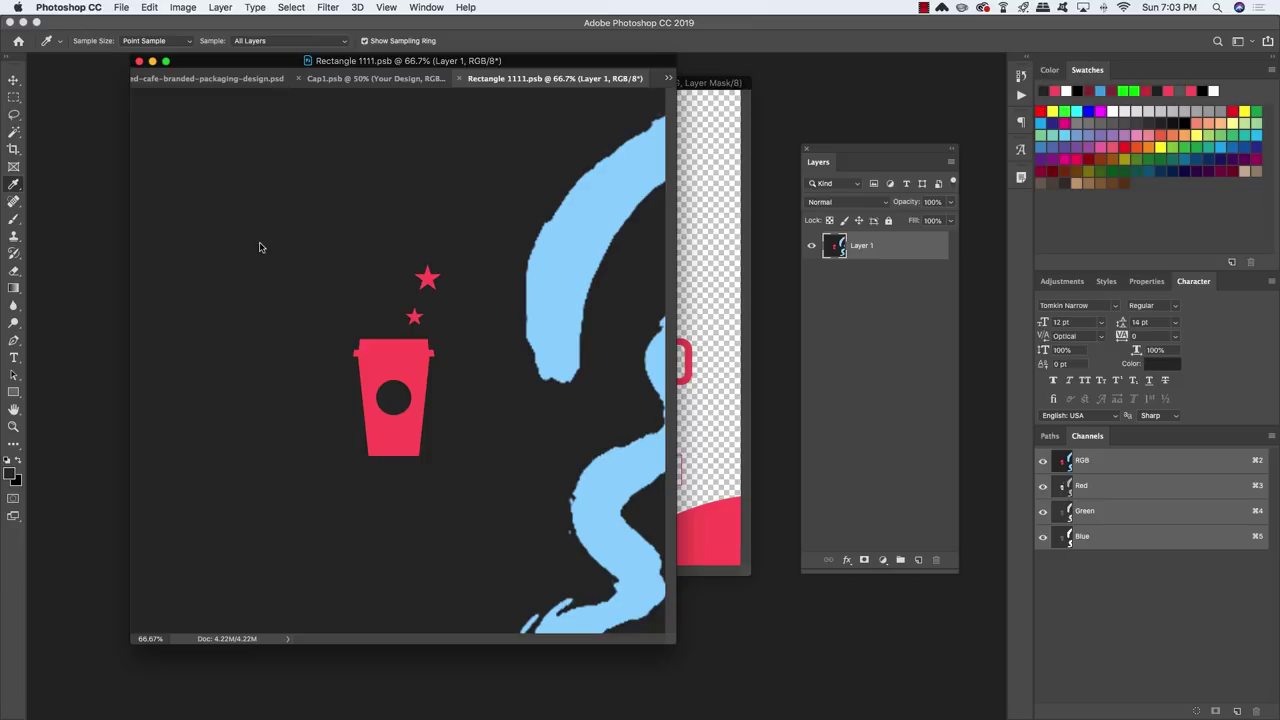
key("alt+shift+super+n")
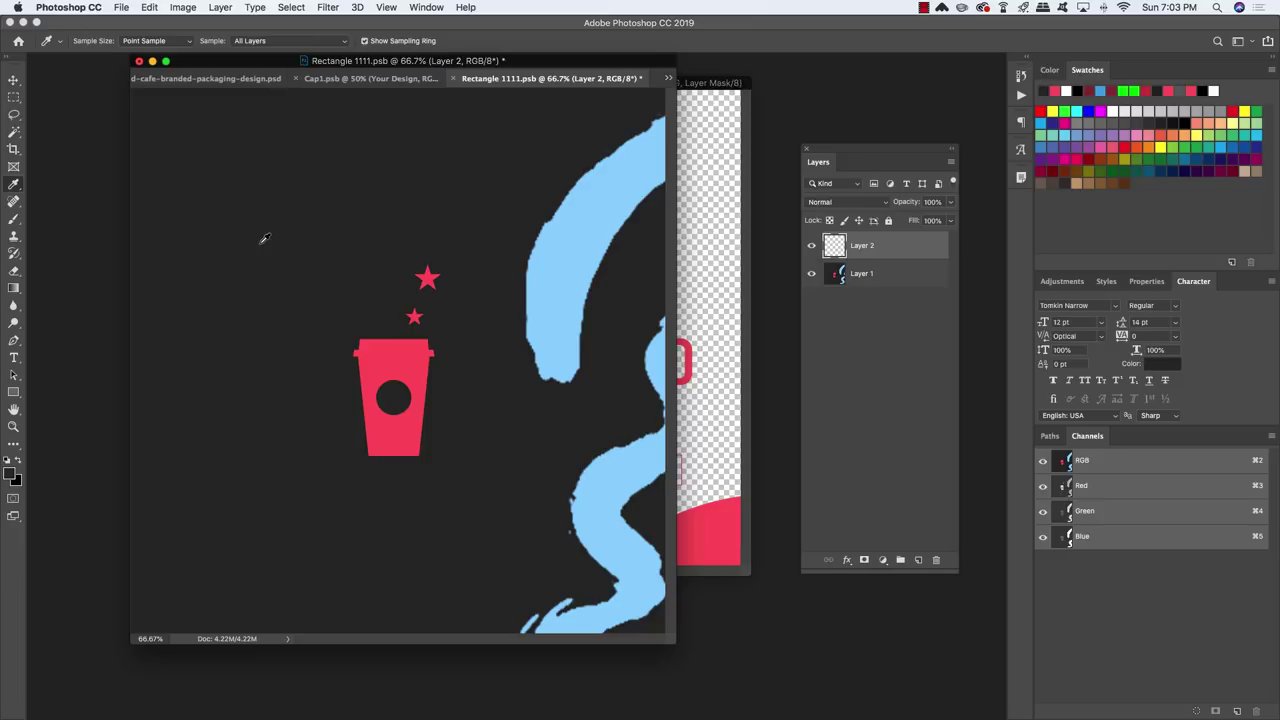
key("alt+BackSpace")
key("v")
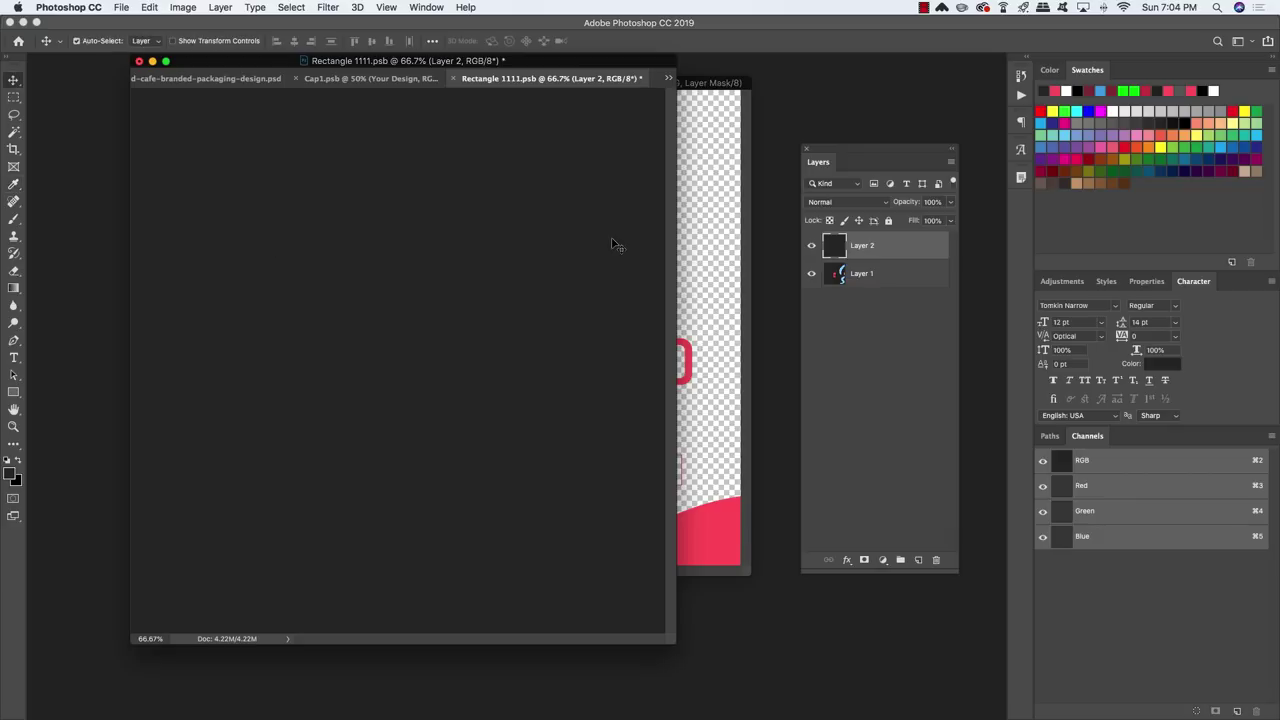
Copy the RED copy 2, RED copy, WIFI MUG and LOGO TEXT layers from Package copy1.psb into Rectangle 1111.psb.
left_click_drag(463, 66, 398, 78)
left_click_drag(720, 86, 888, 77)
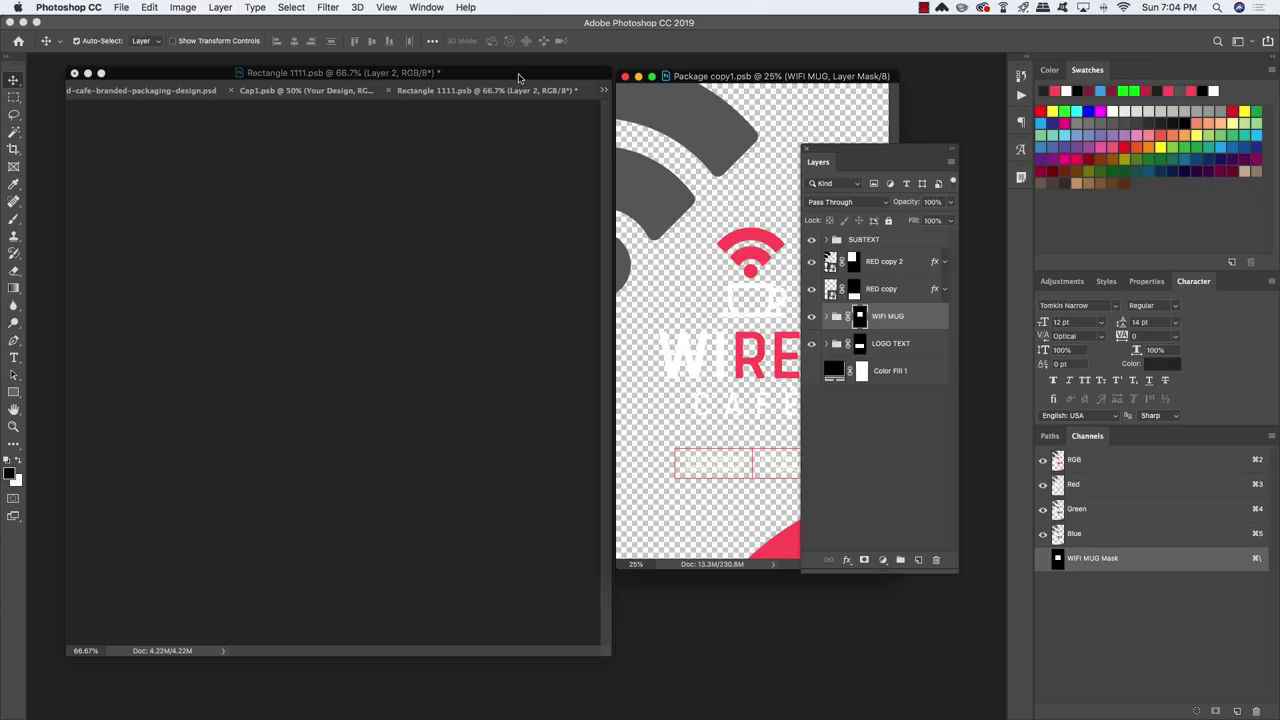
left_click_drag(519, 78, 506, 75)
left_click(677, 172)
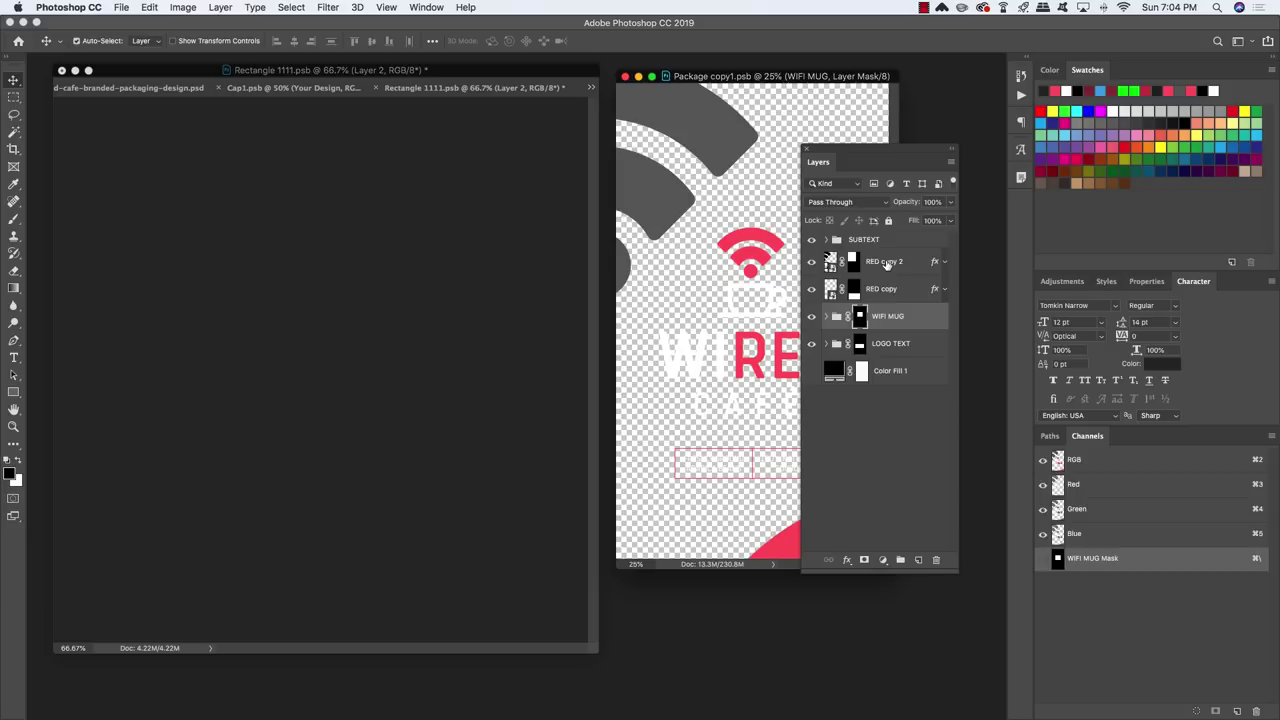
left_click(886, 262)
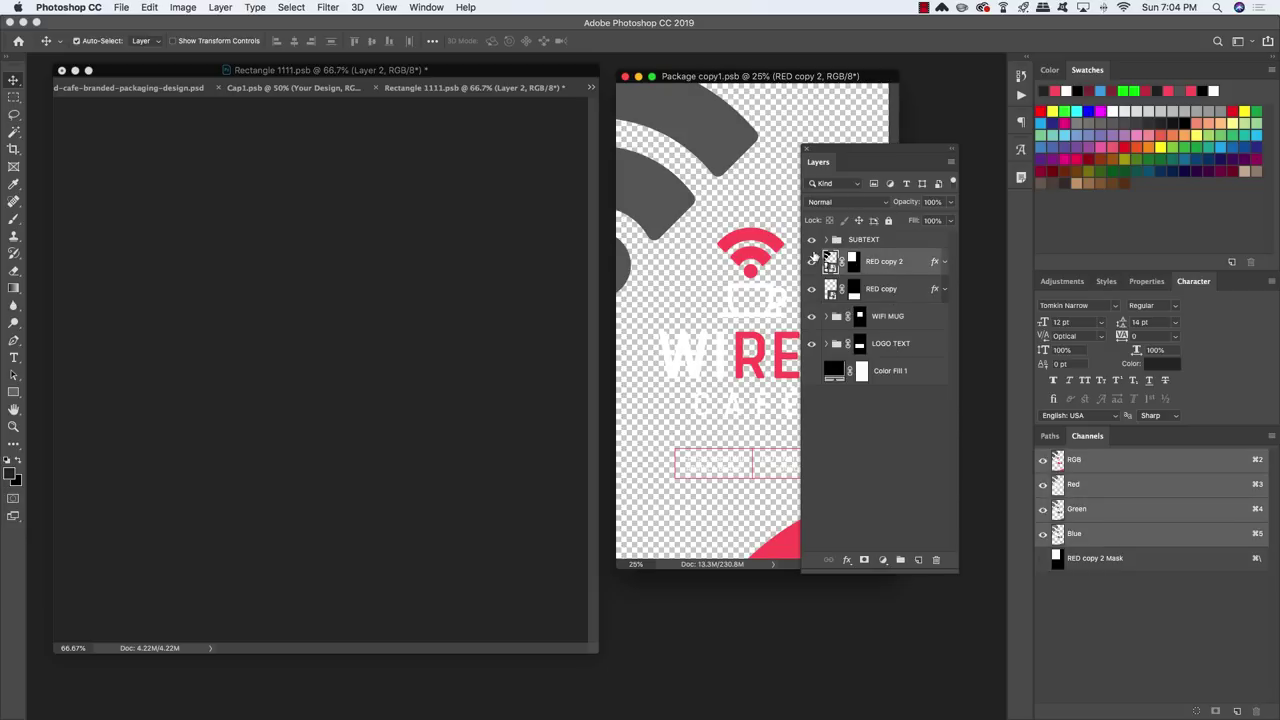
left_click(906, 347, "shift")
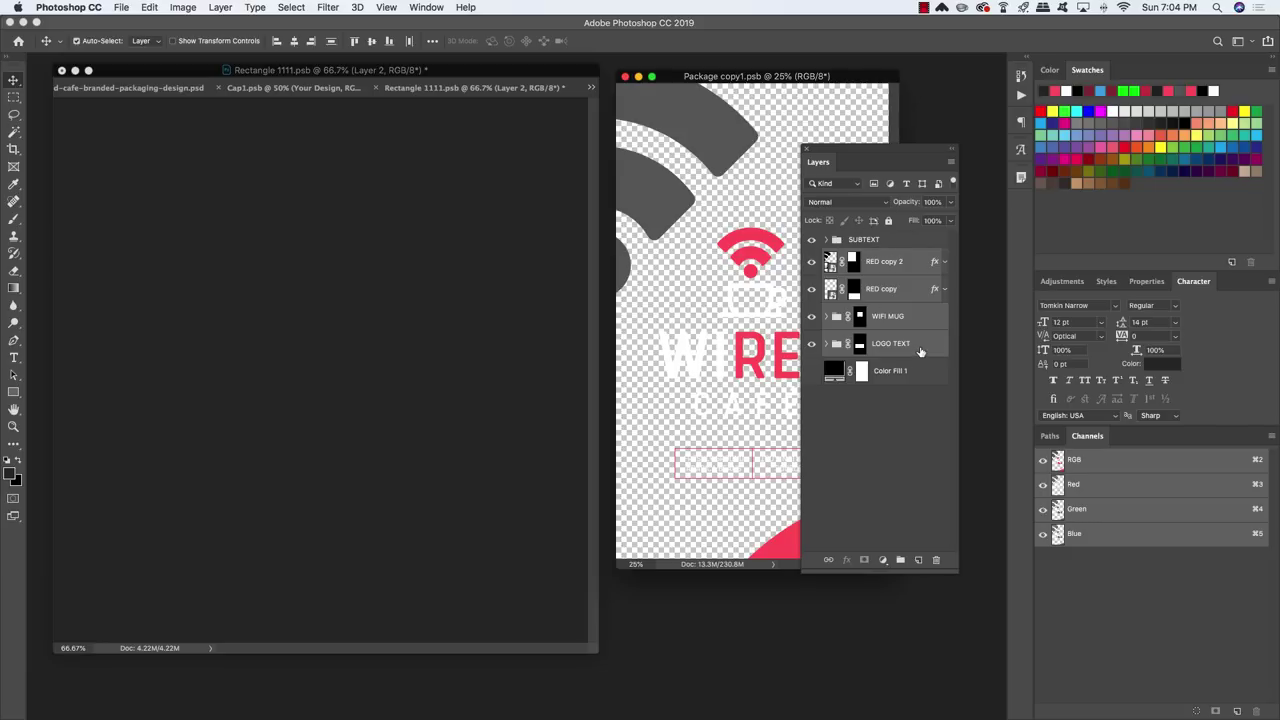
left_click_drag(920, 350, 336, 423)
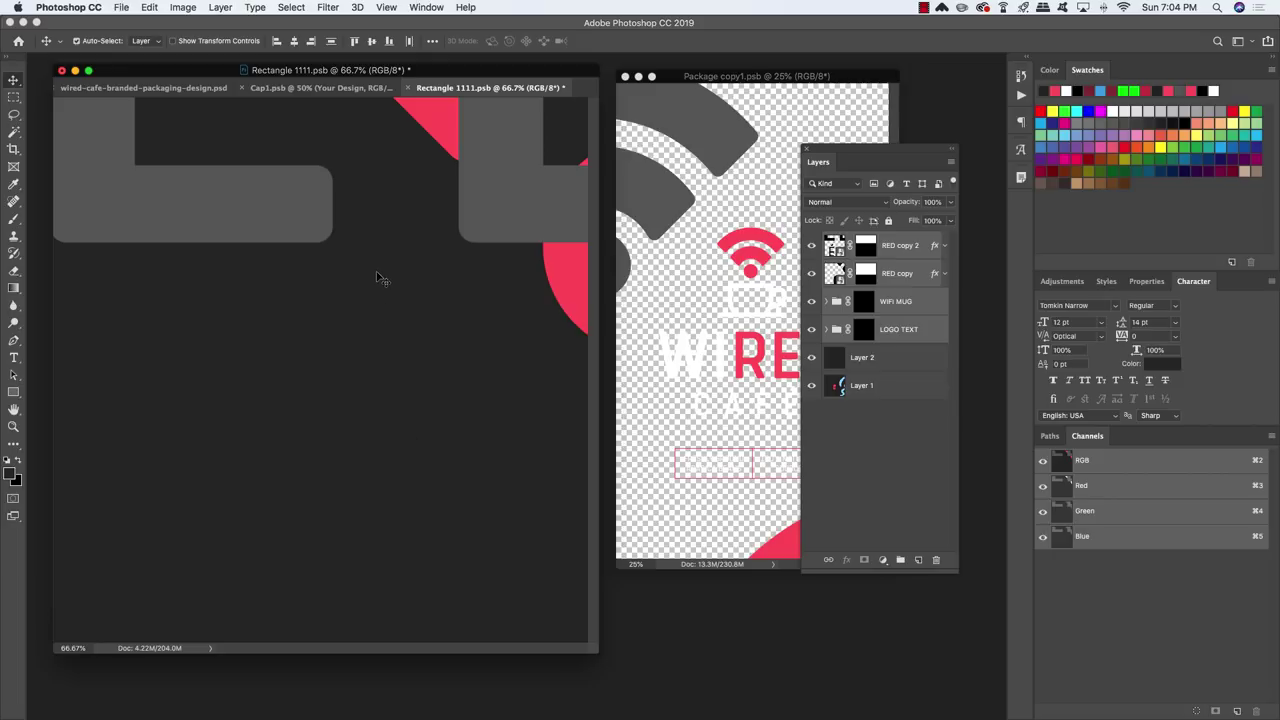
Scale the four copied layers together to about 48% and position them so the logo sits within the cup artwork.
key("f")
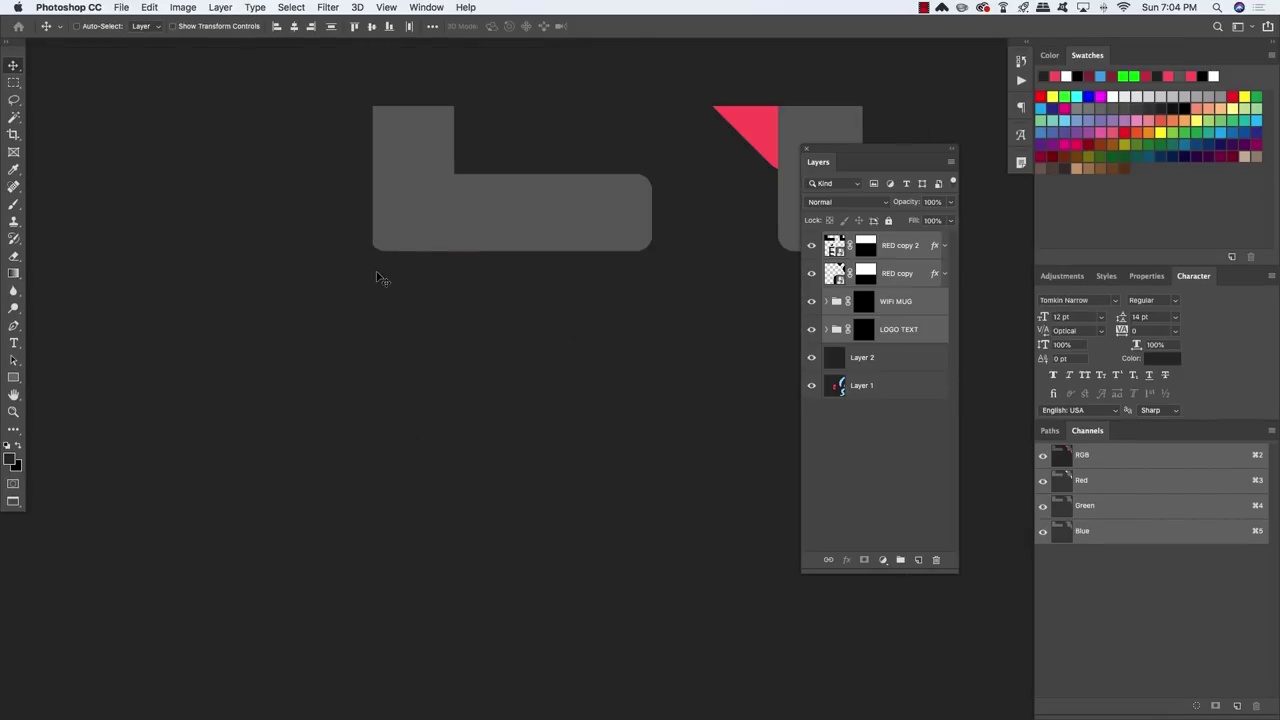
key("super+t")
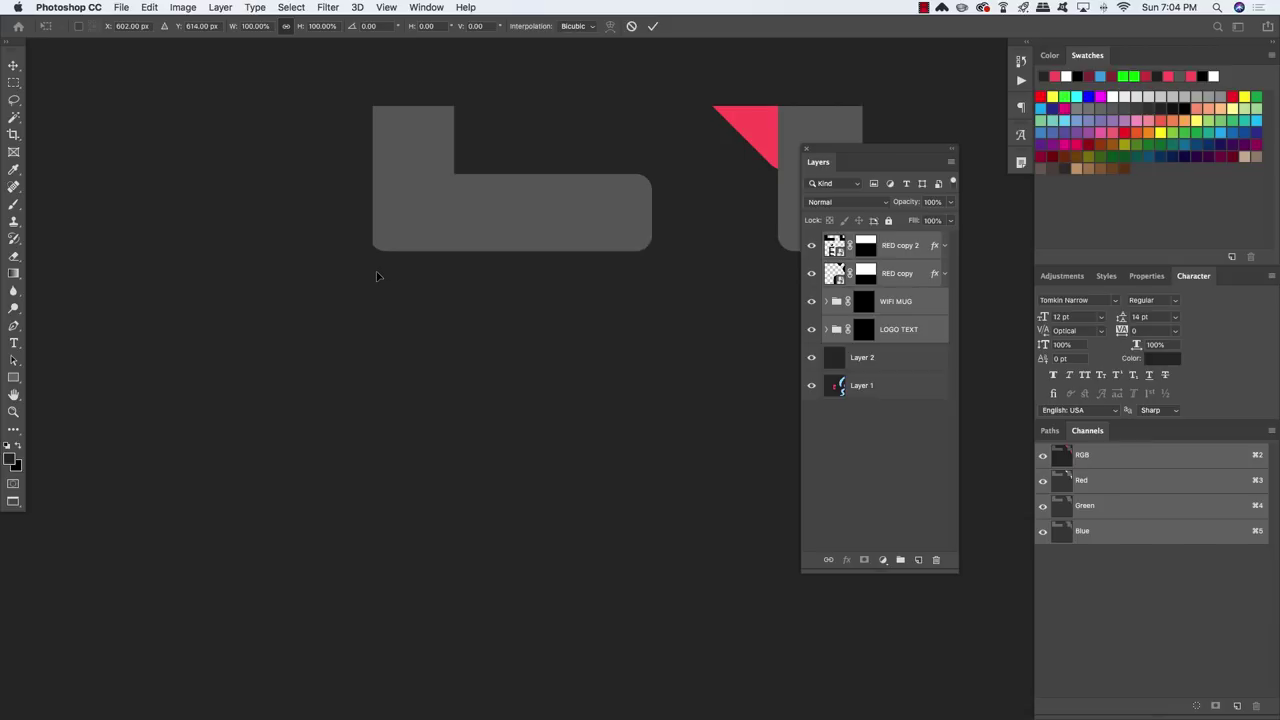
key("super+0")
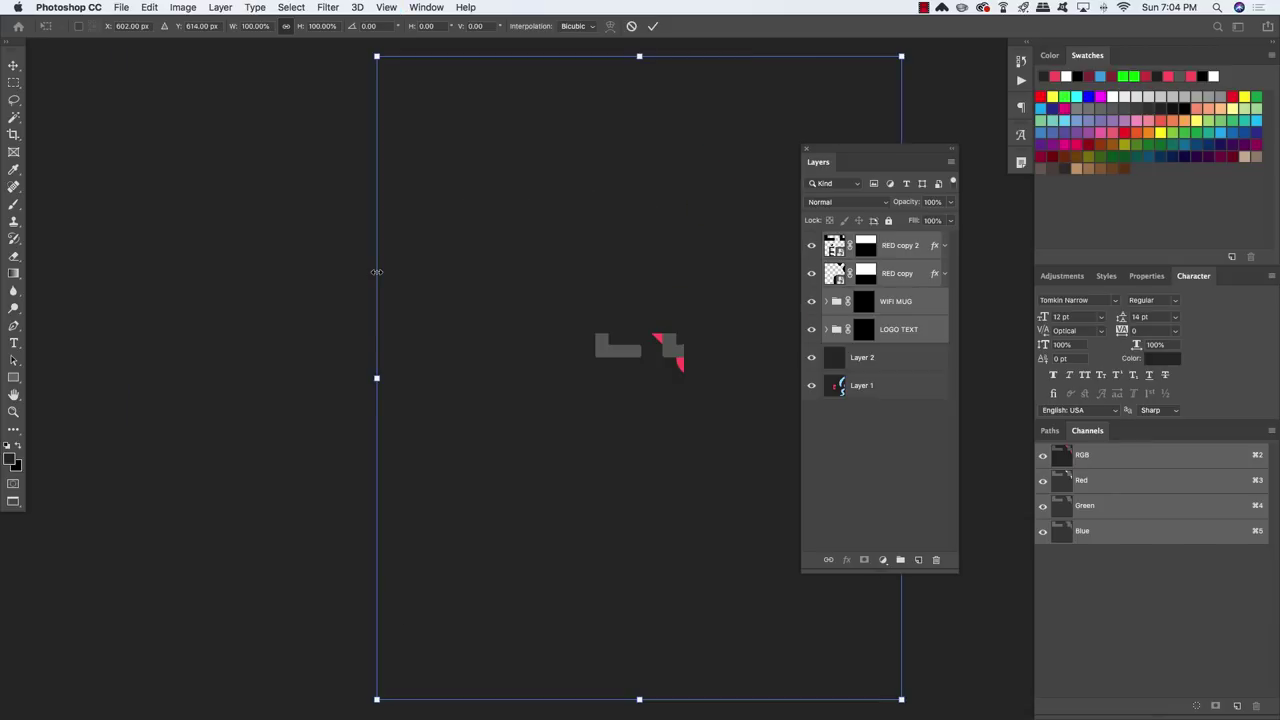
left_click_drag(377, 57, 534, 268)
left_click_drag(666, 372, 672, 447)
left_click_drag(743, 332, 756, 324)
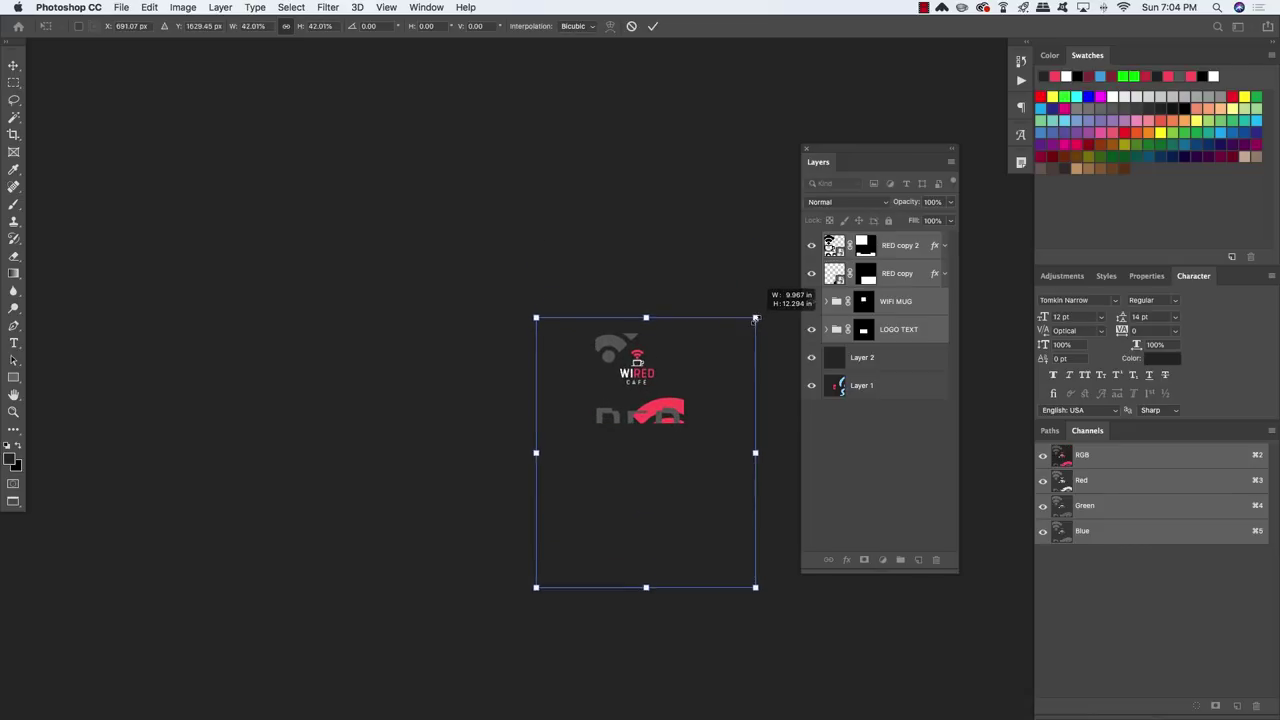
left_click_drag(680, 383, 676, 391)
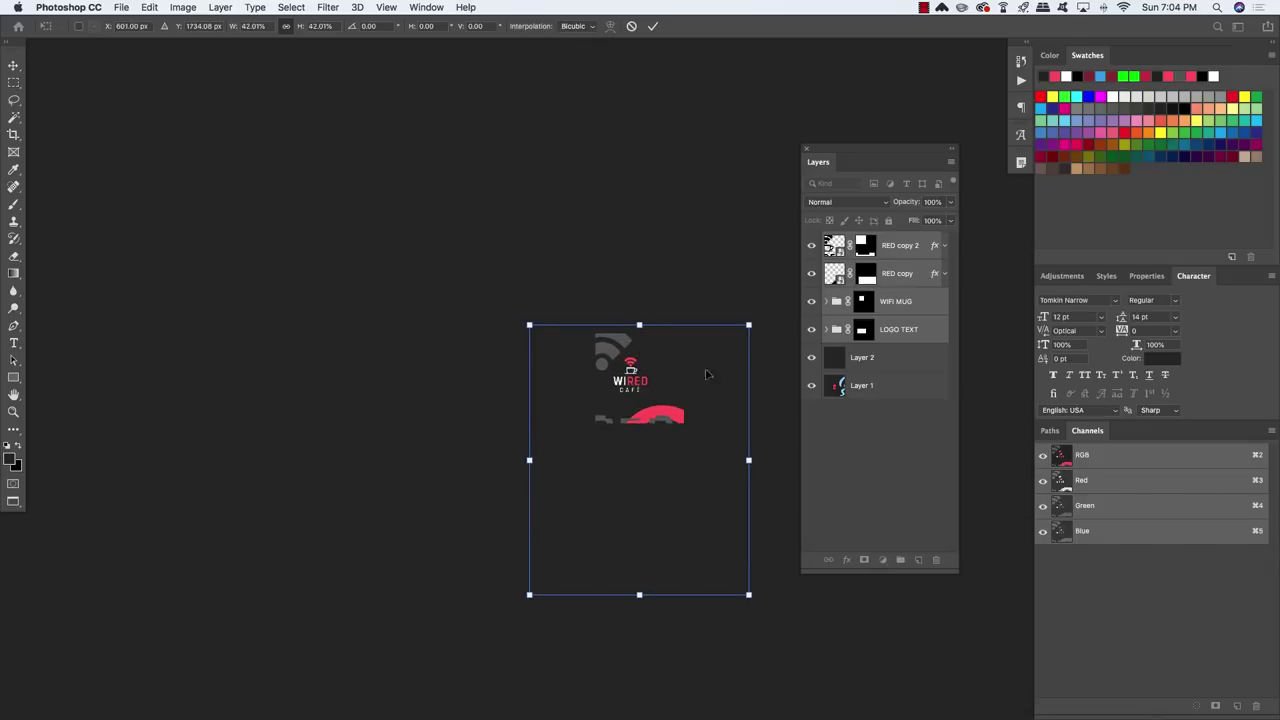
left_click_drag(754, 325, 764, 307)
left_click_drag(652, 375, 661, 387)
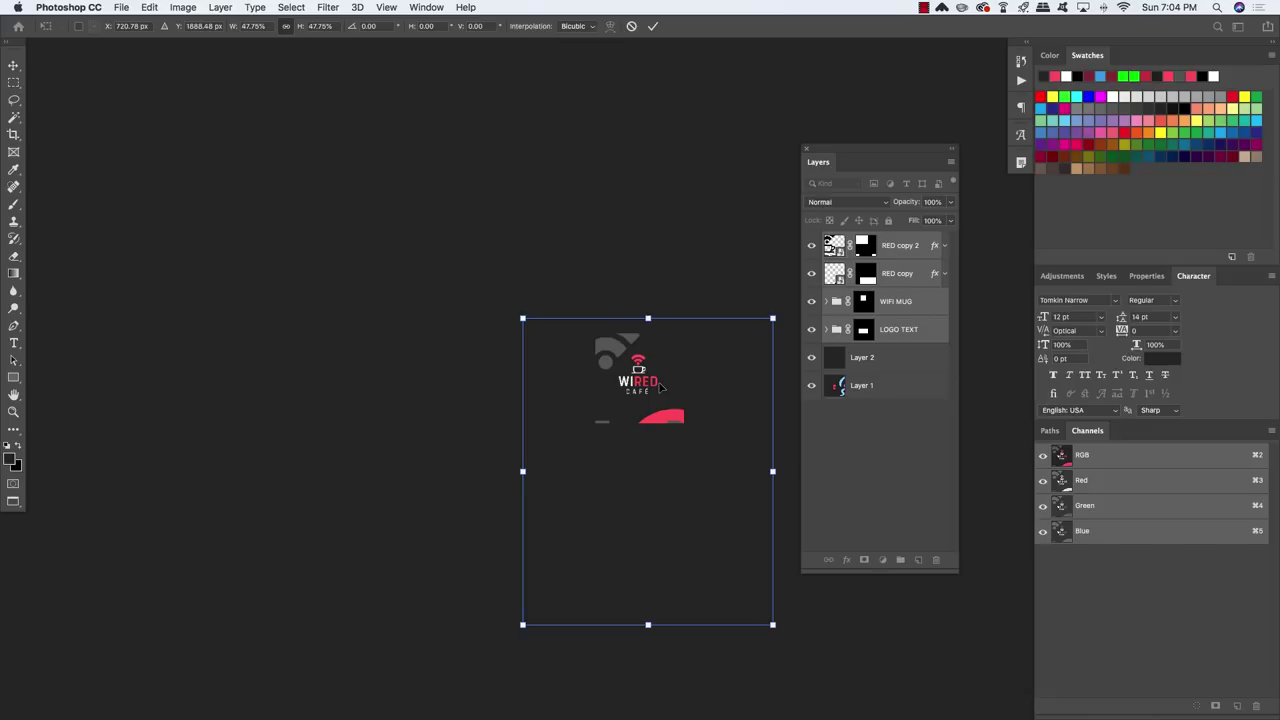
key("Return")
key("super+equal")
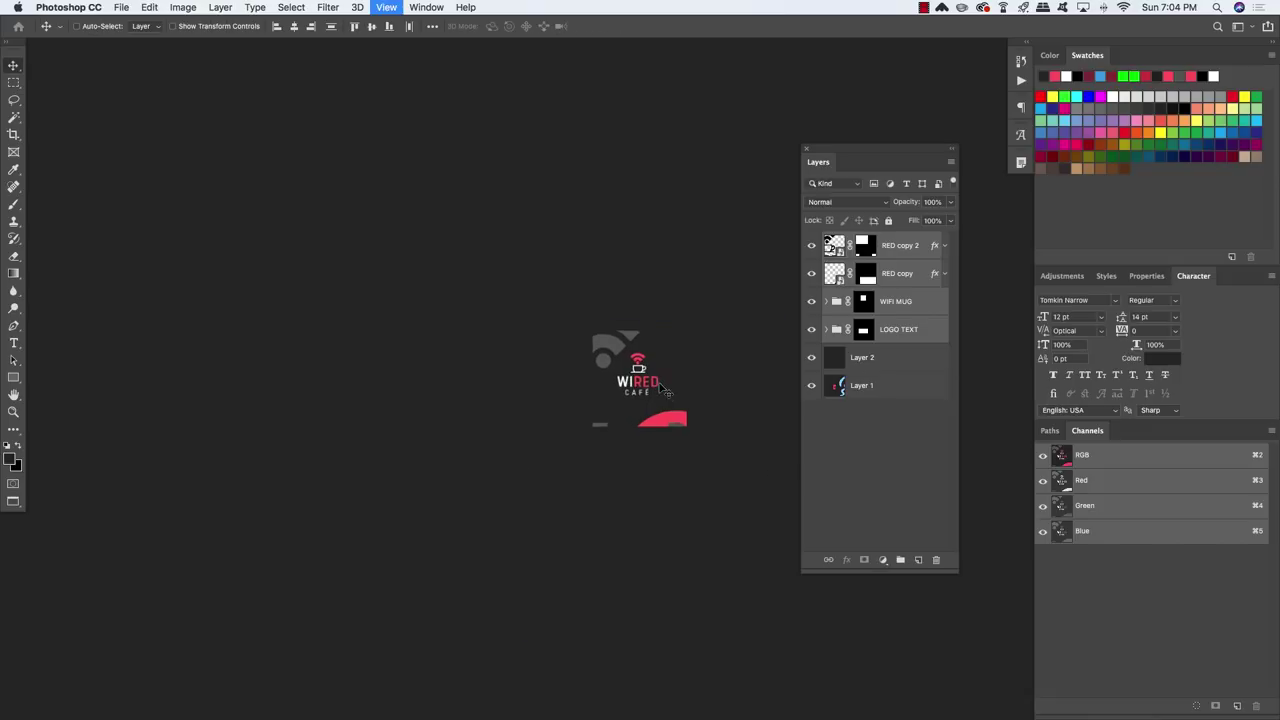
key("super+h")
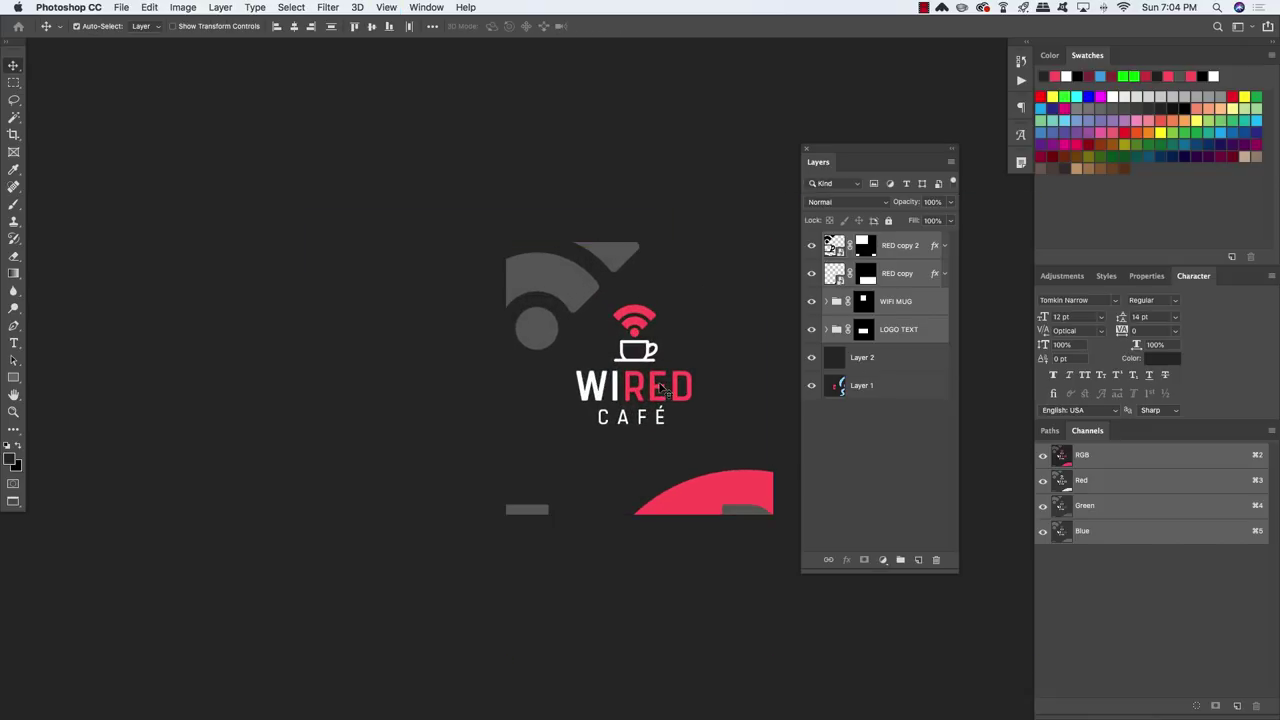
Move the WIFI MUG and LOGO TEXT groups together slightly down and right to center the logo in the artwork.
left_click(908, 303)
left_click(910, 332, "shift")
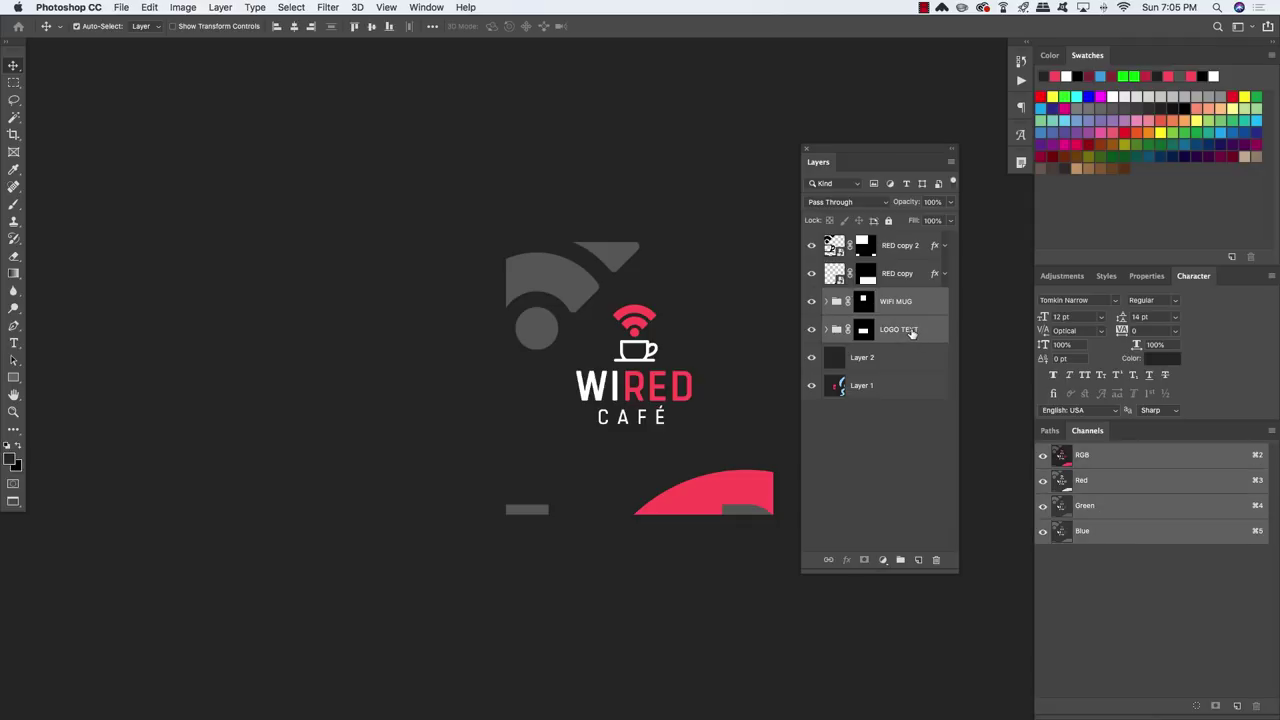
key("super+t")
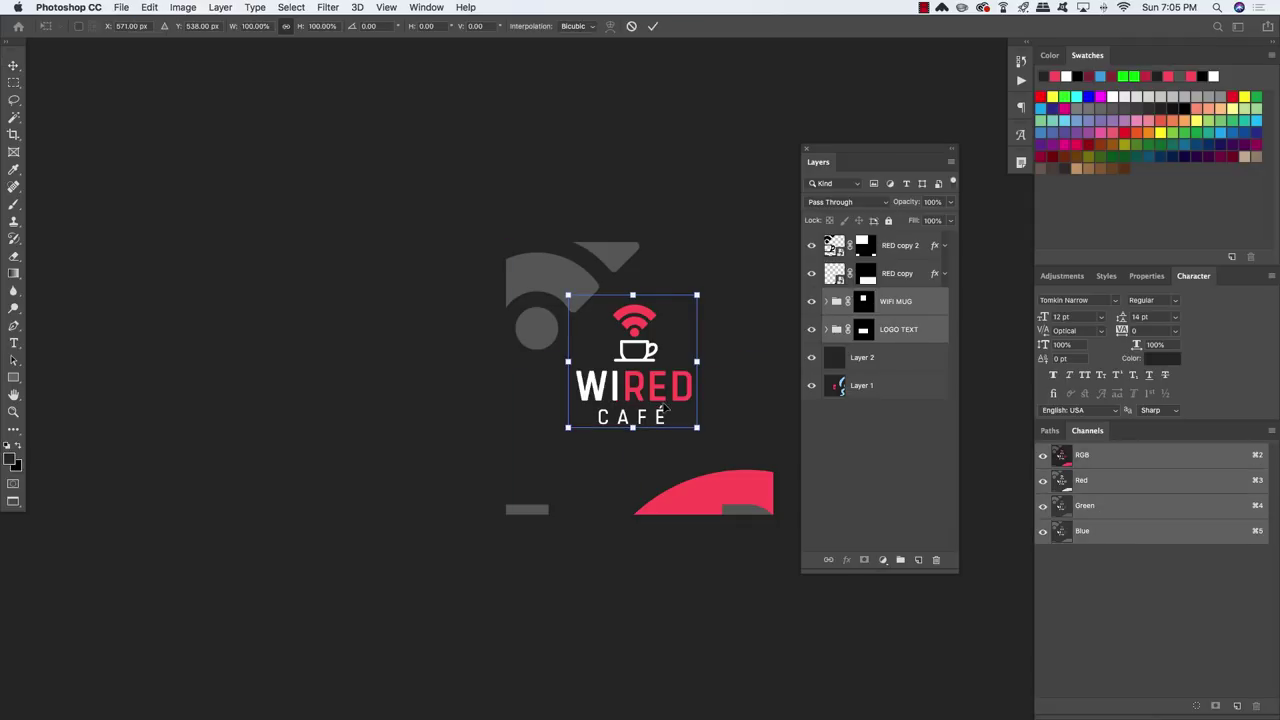
left_click_drag(664, 407, 678, 405)
key("Return")
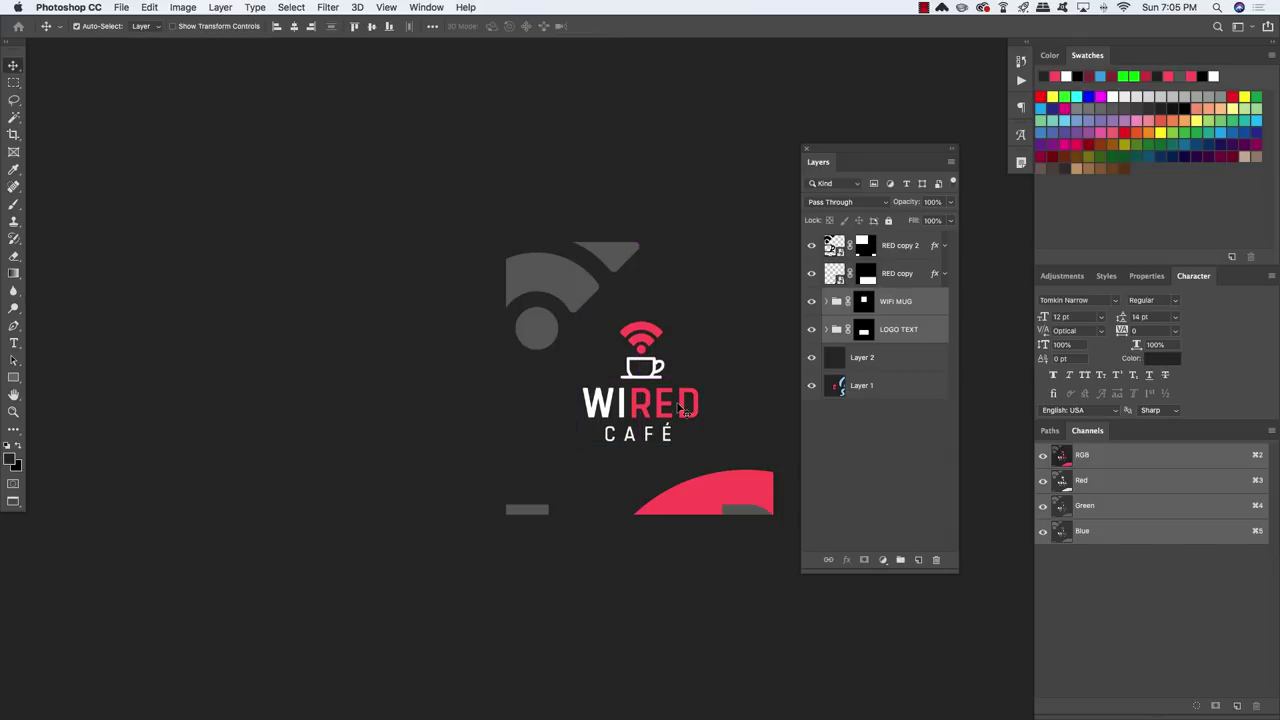
Hide RED copy 2, then resize and reposition the RED copy arc in the artwork's lower-right corner.
left_click(918, 277)
left_click(812, 247)
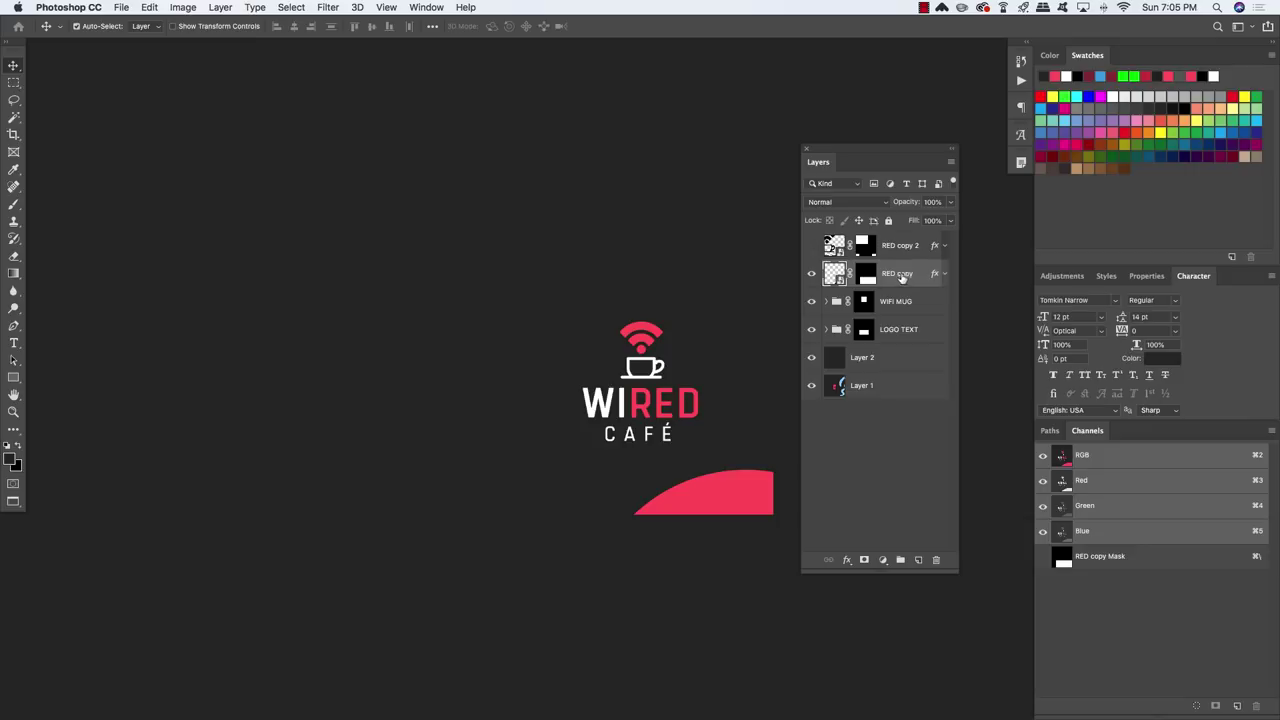
left_click(811, 276)
left_click(811, 276)
key("ctrl+t")
left_click_drag(700, 498, 760, 495)
left_click_drag(471, 467, 437, 446)
left_click_drag(729, 465, 729, 499)
key("Return")
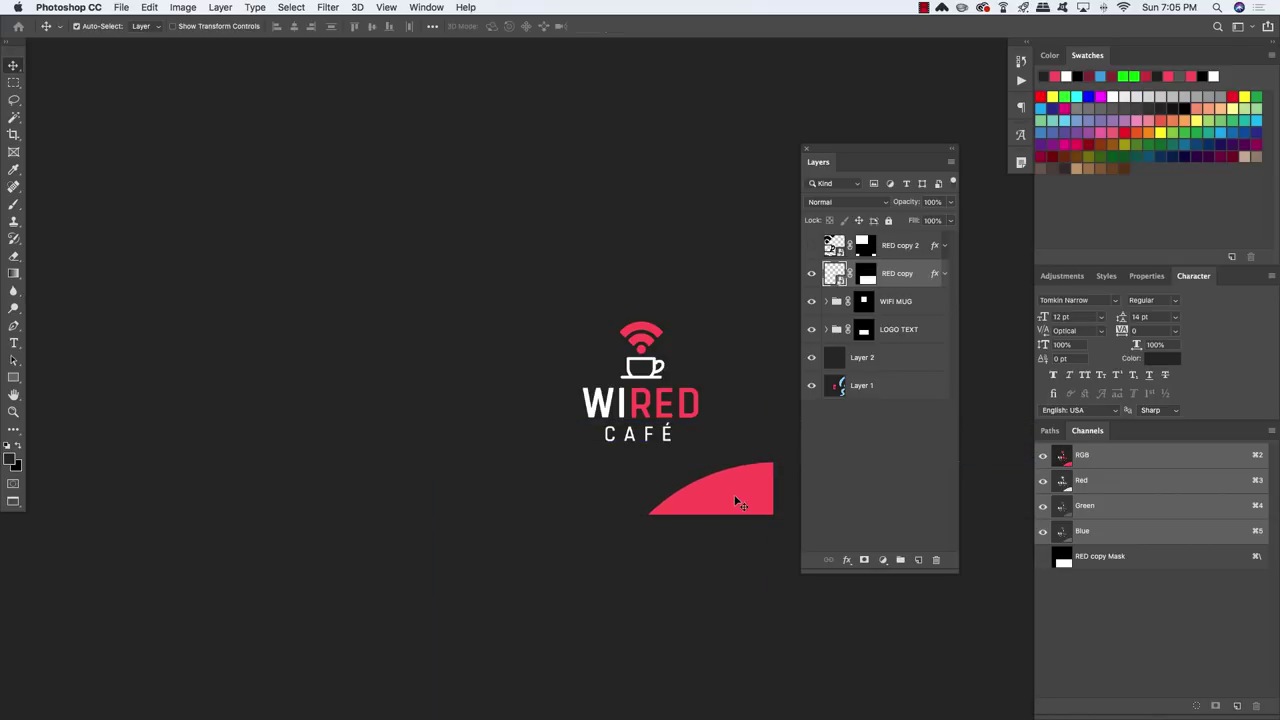
Show RED copy 2 again, scale it to about 130%, and place its gray wifi arcs in the artwork's upper-left corner.
scroll(734, 494, "up", 5)
scroll(569, 557, "down", 5)
scroll(569, 557, "right", 2)
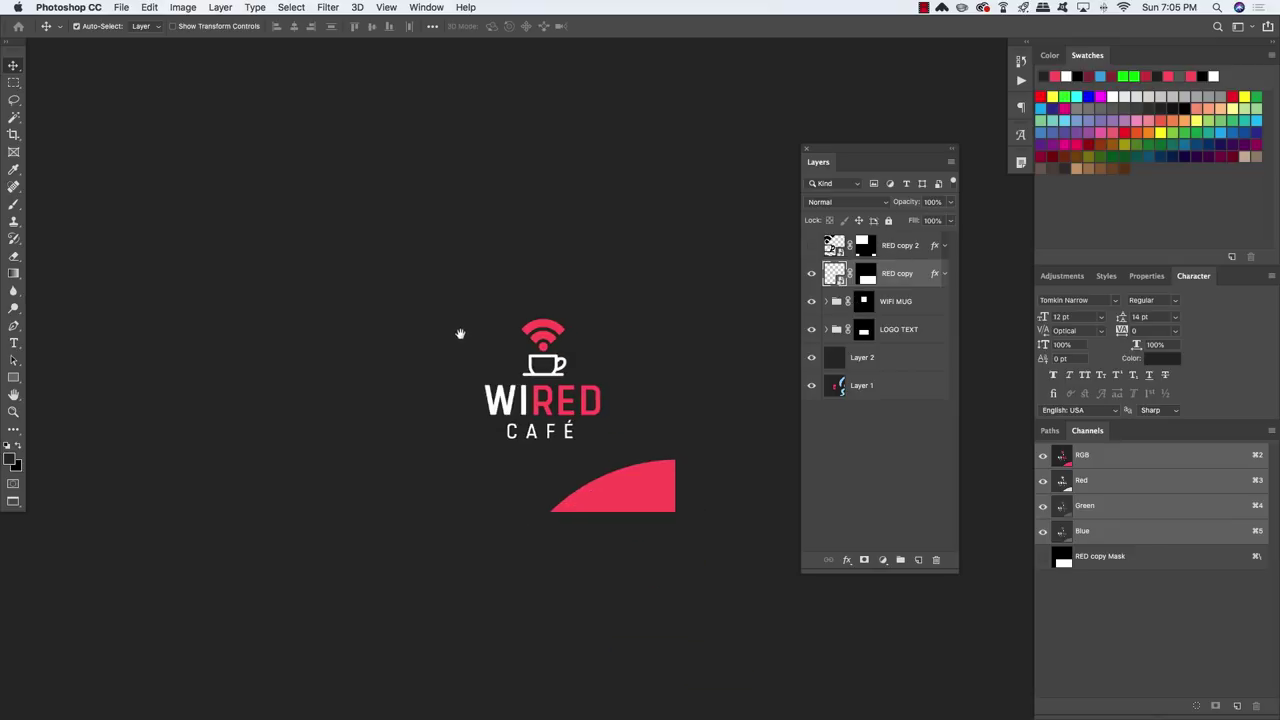
left_click(900, 247)
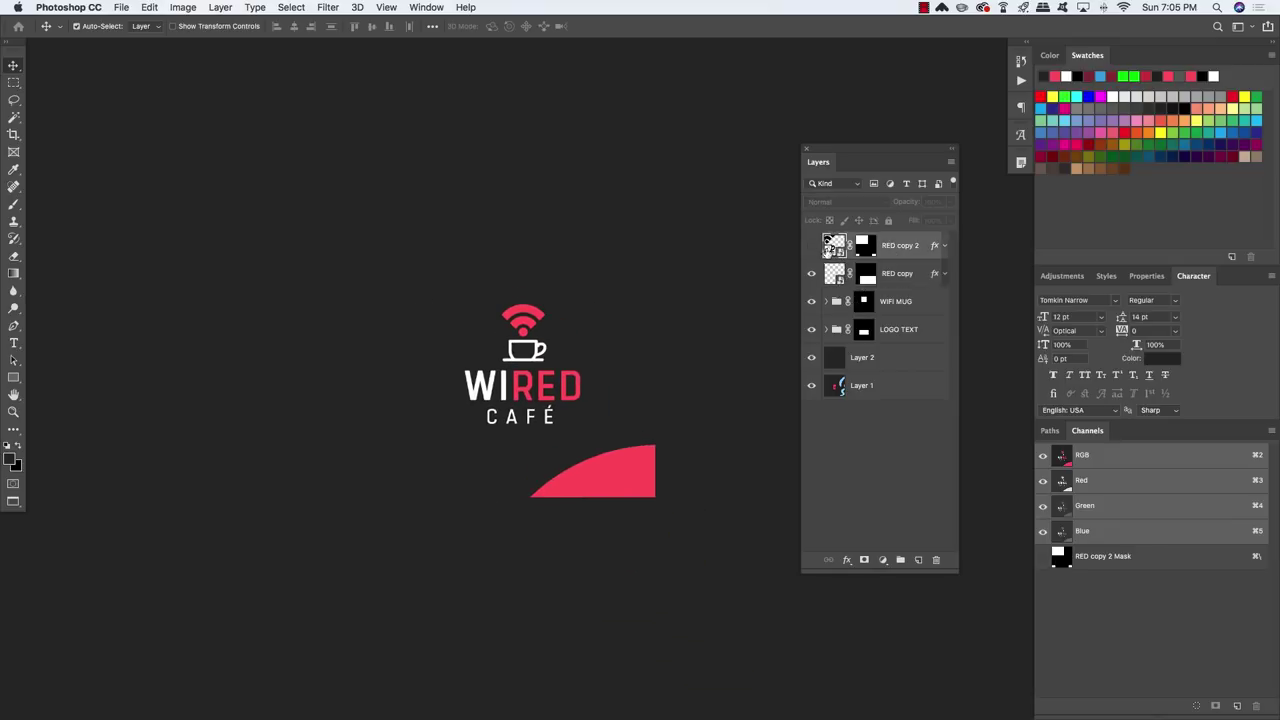
left_click(811, 246)
key("ctrl+t")
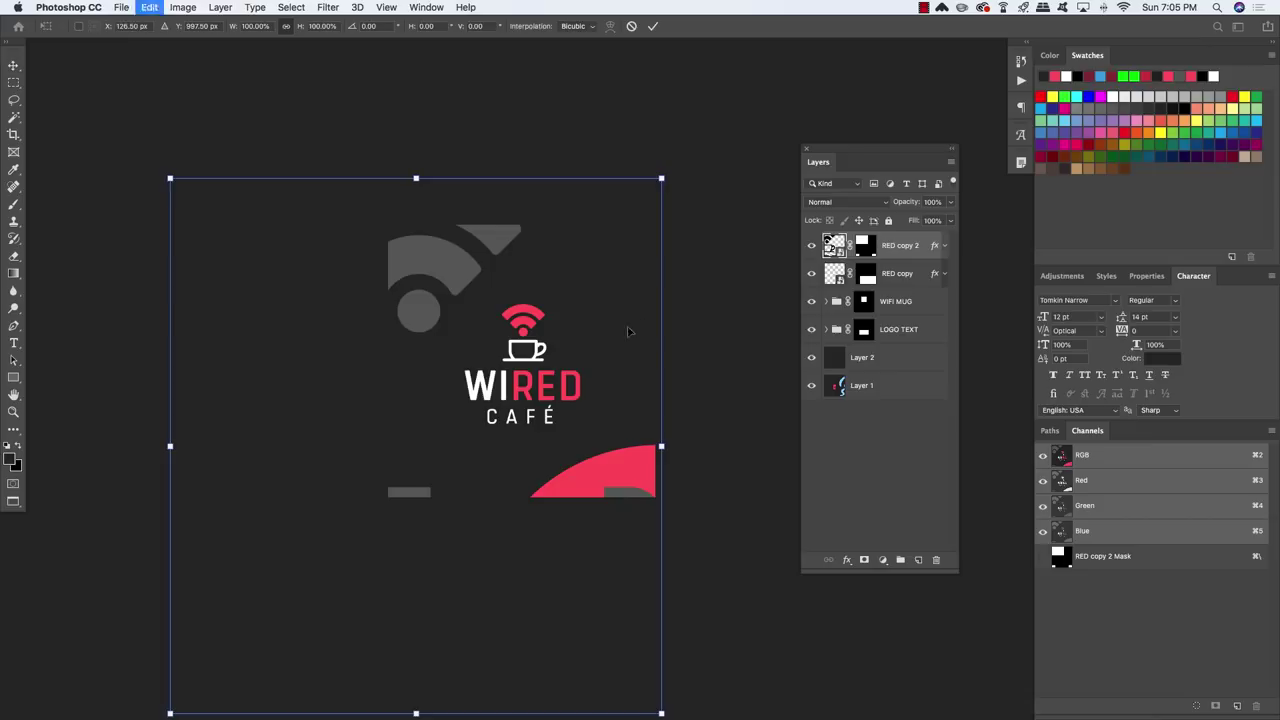
left_click_drag(520, 268, 489, 291)
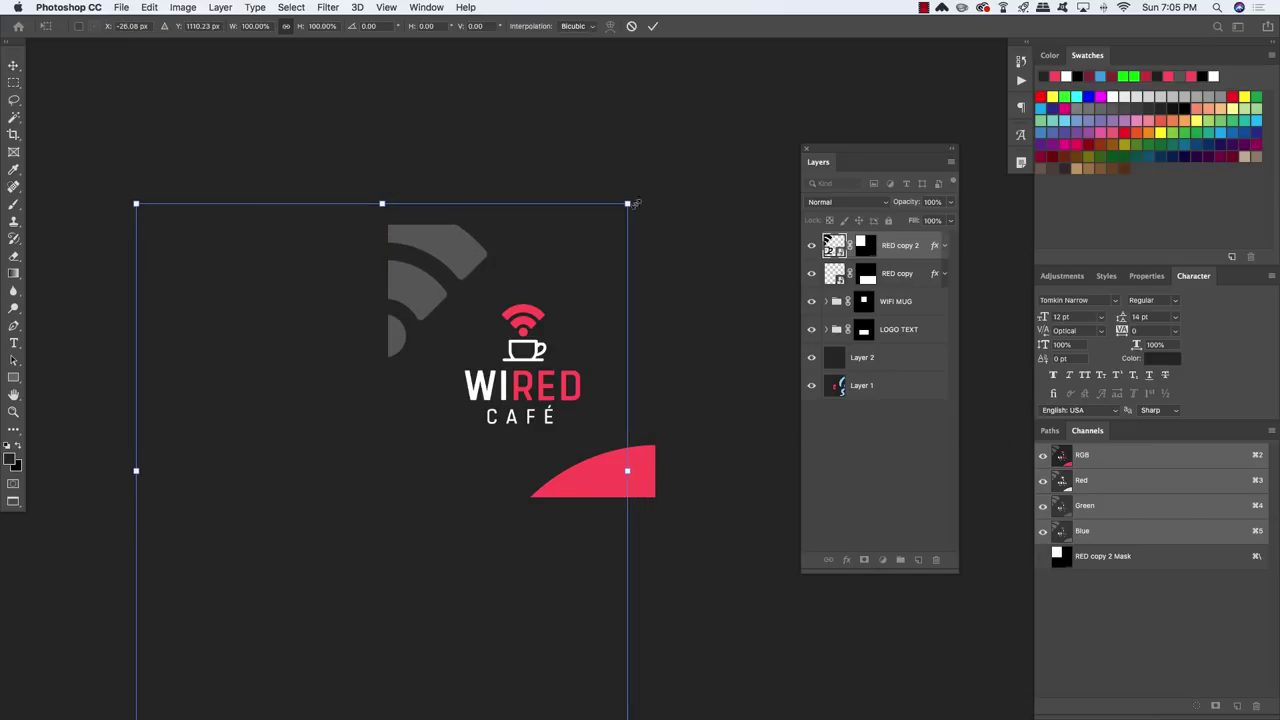
left_click_drag(632, 203, 716, 143)
left_click_drag(550, 254, 540, 314)
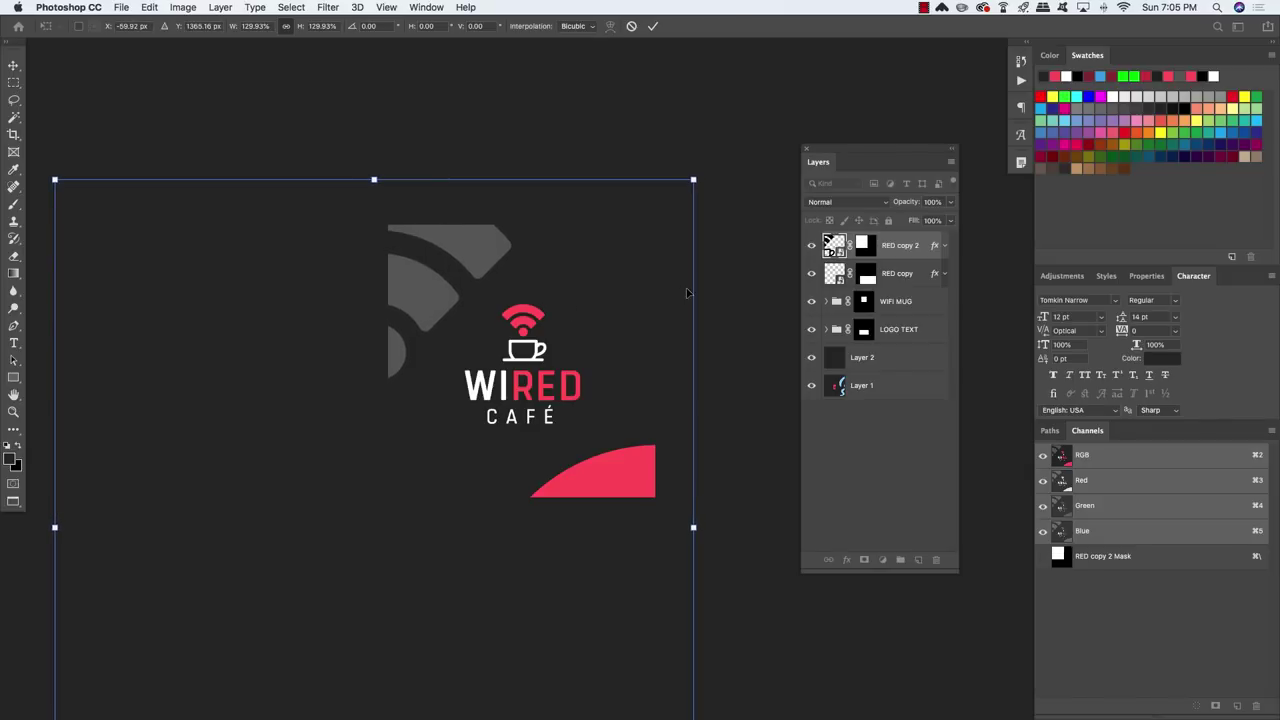
key("Return")
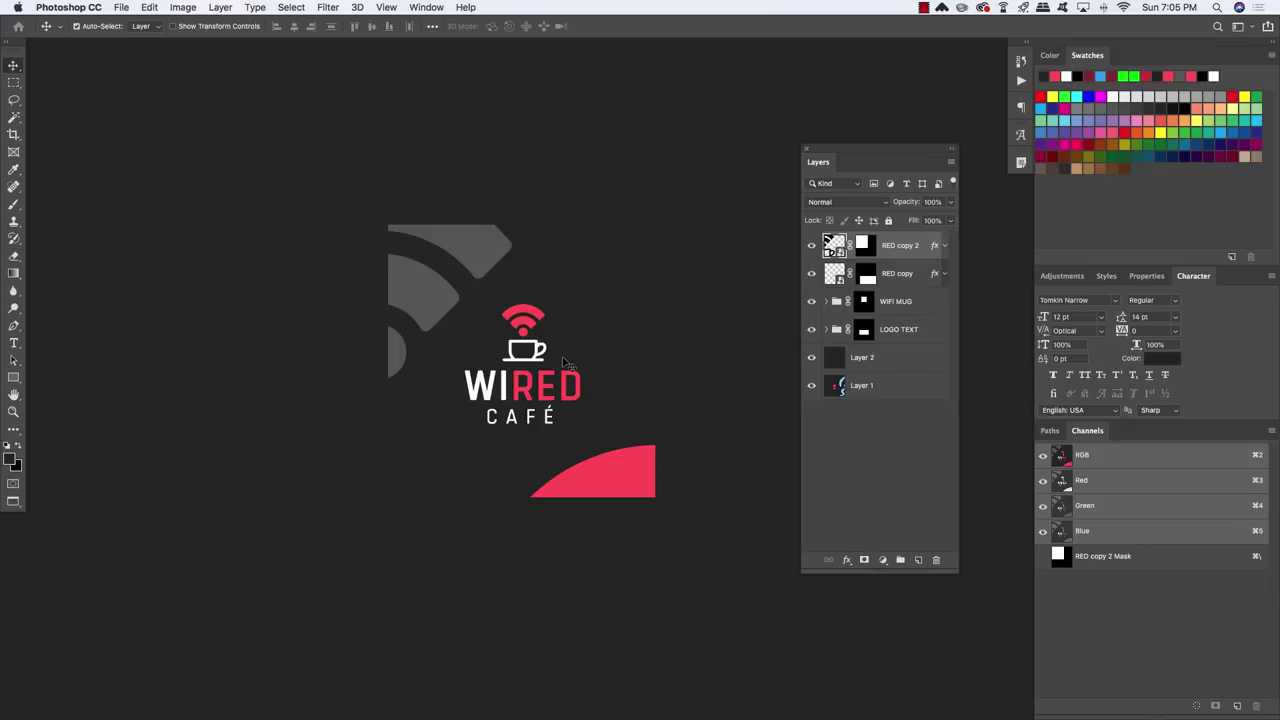
Save and close the cup artwork, returning to the cup mockup document with the updated design.
key("f")
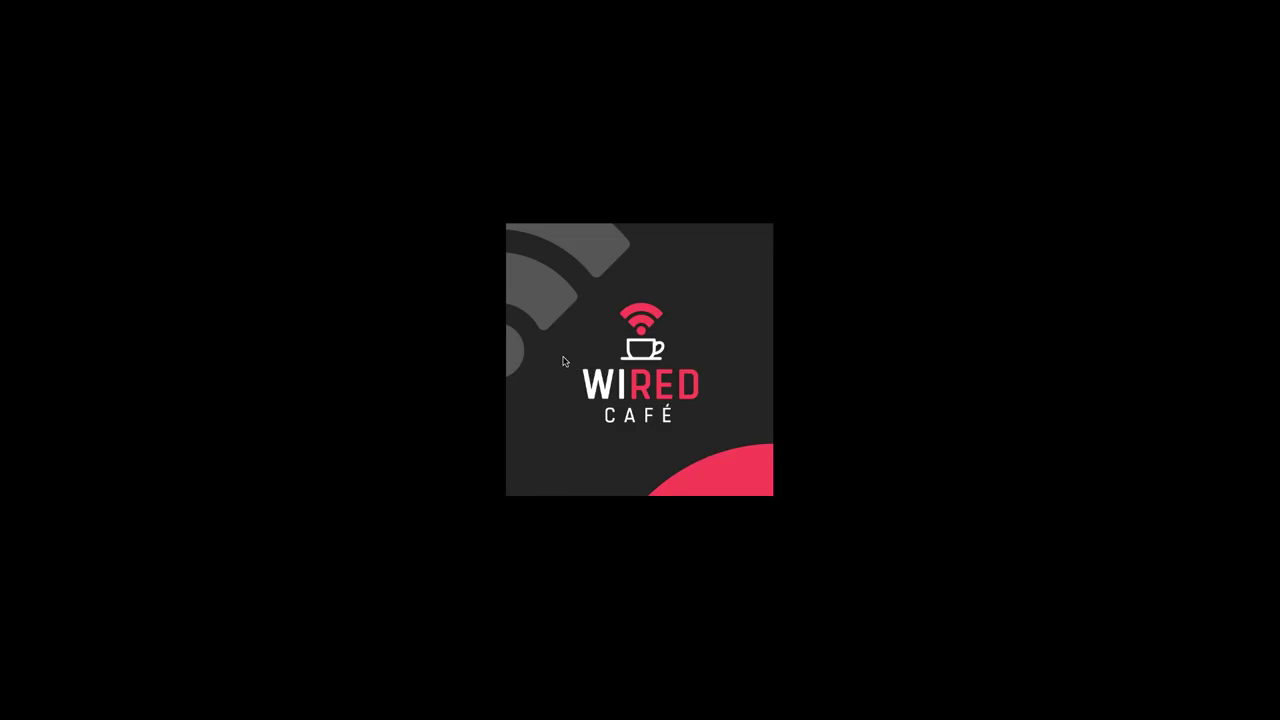
key("f")
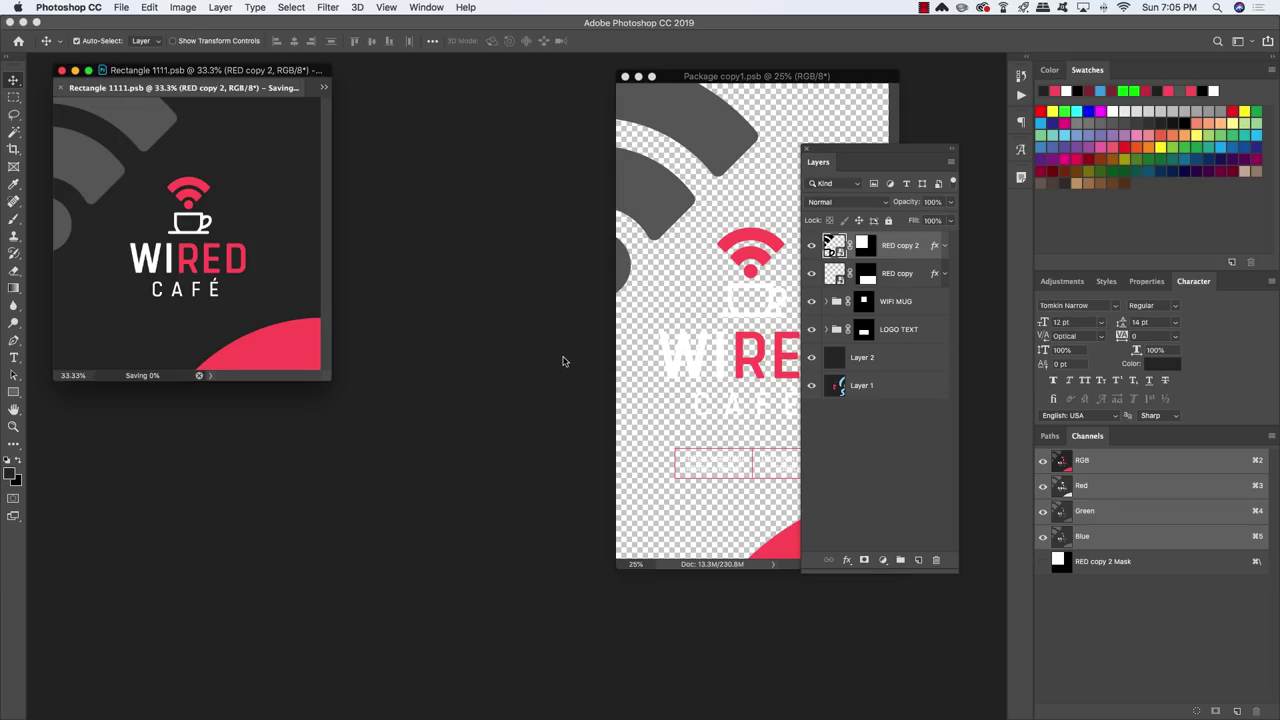
key("super+w")
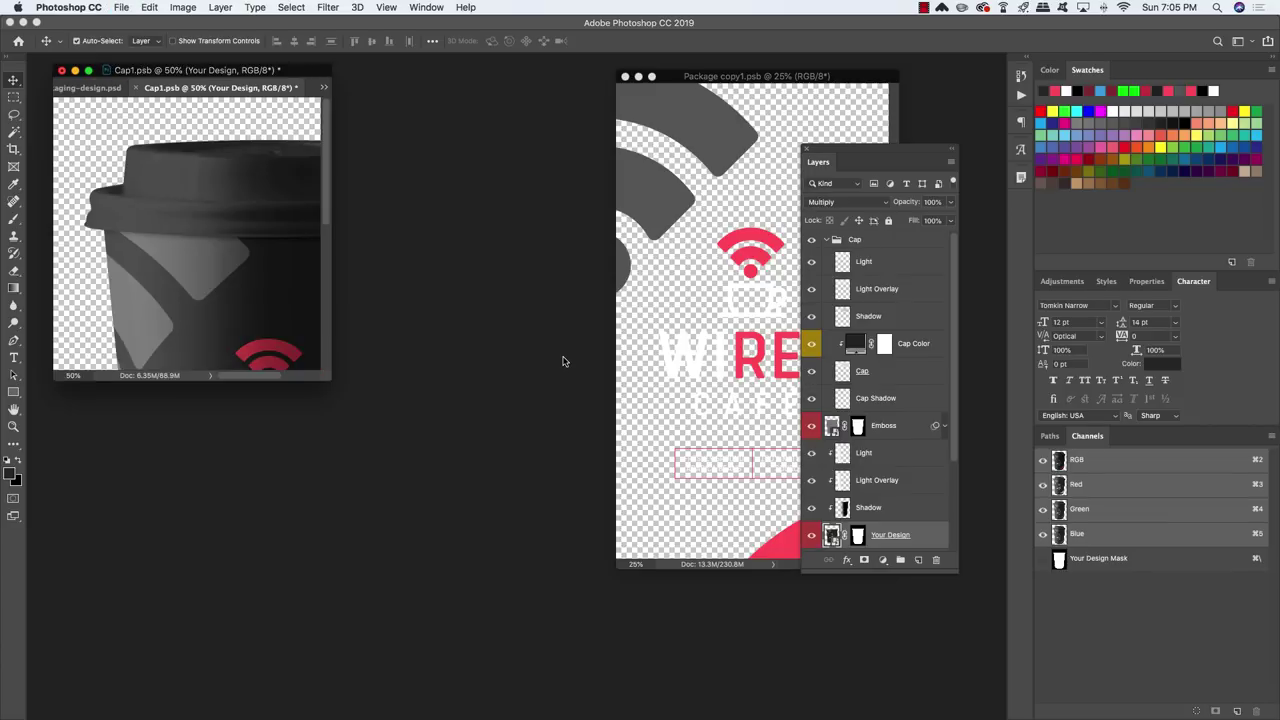
key("super+w")
key("f")
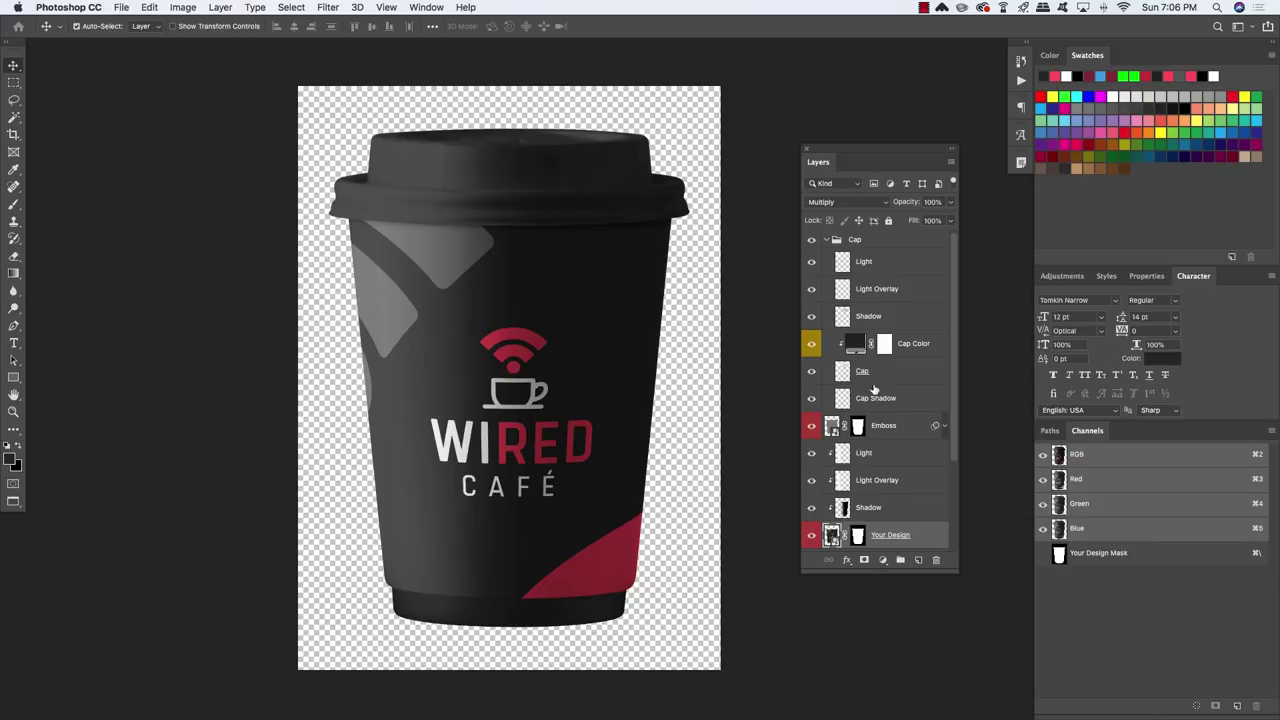
Hide the Emboss layer above the cup's design.
left_click(886, 425)
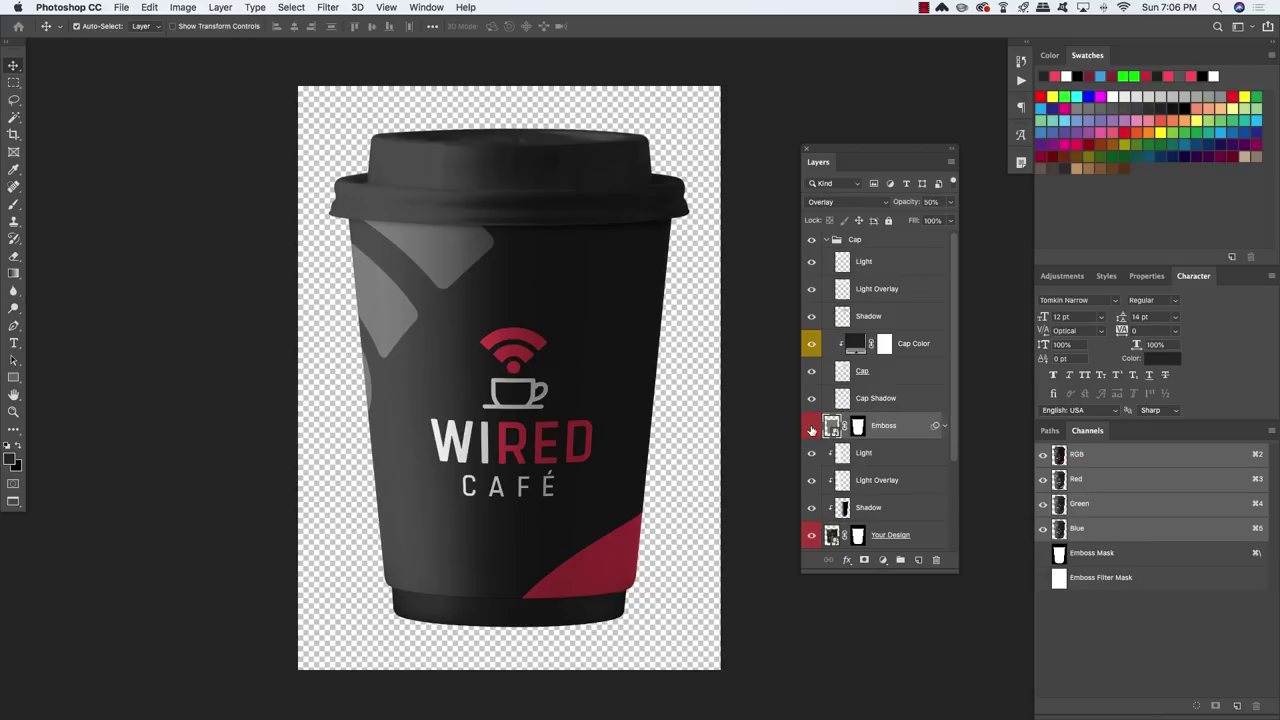
left_click(811, 428)
left_click(811, 428)
left_click(811, 428)
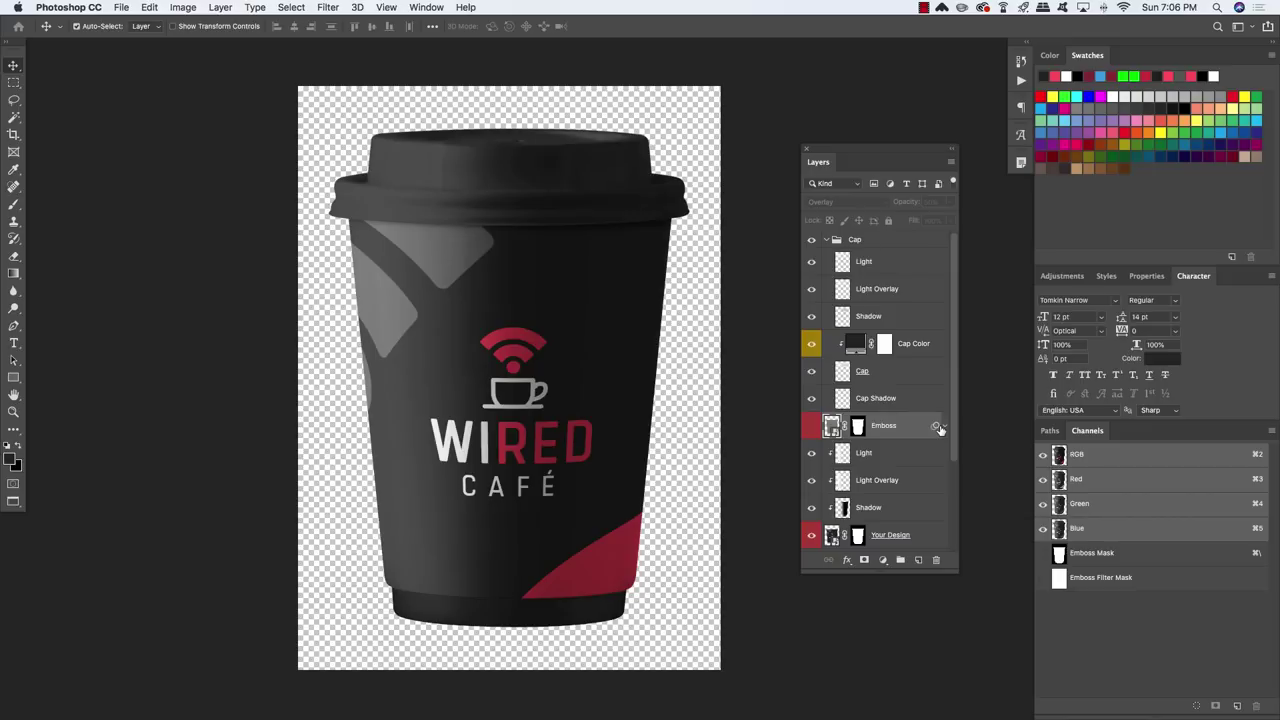
Warp the Your Design layer, adjusting the top edge's curve and nudging the logo area slightly upward, and apply the transformation.
scroll(951, 452, "down", 4)
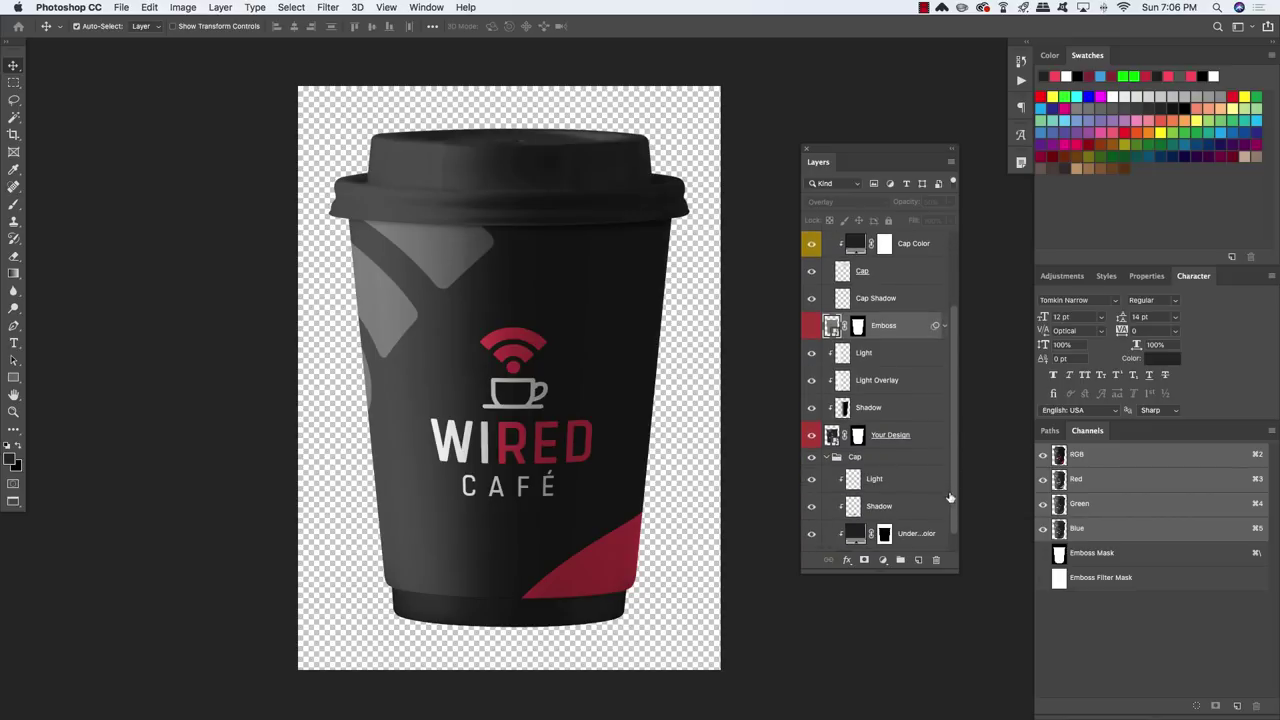
left_click(912, 440)
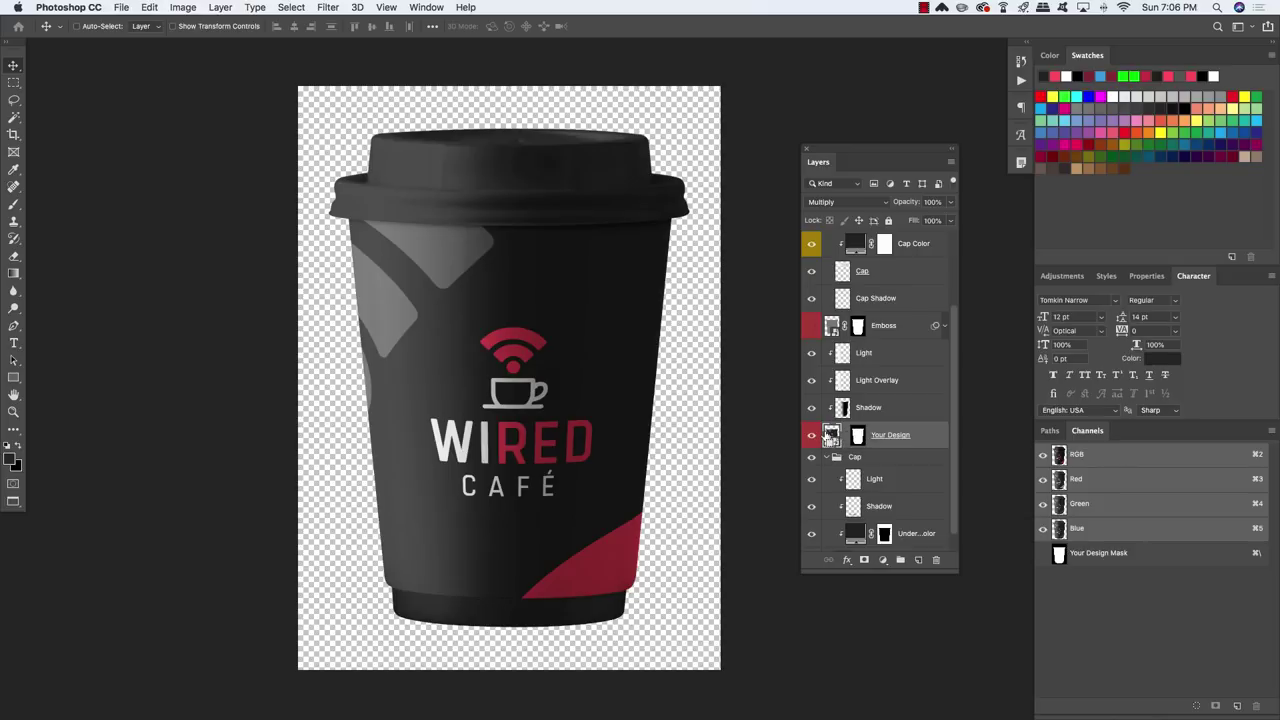
key("super+t")
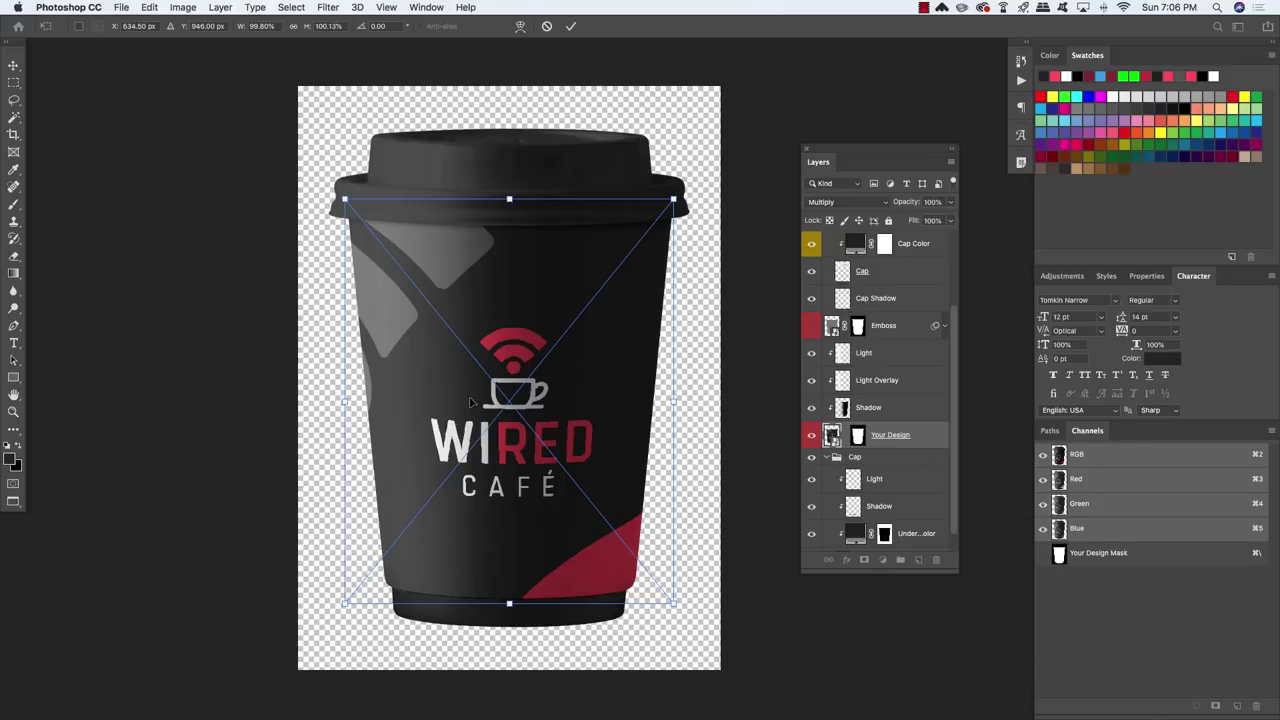
right_click(432, 350)
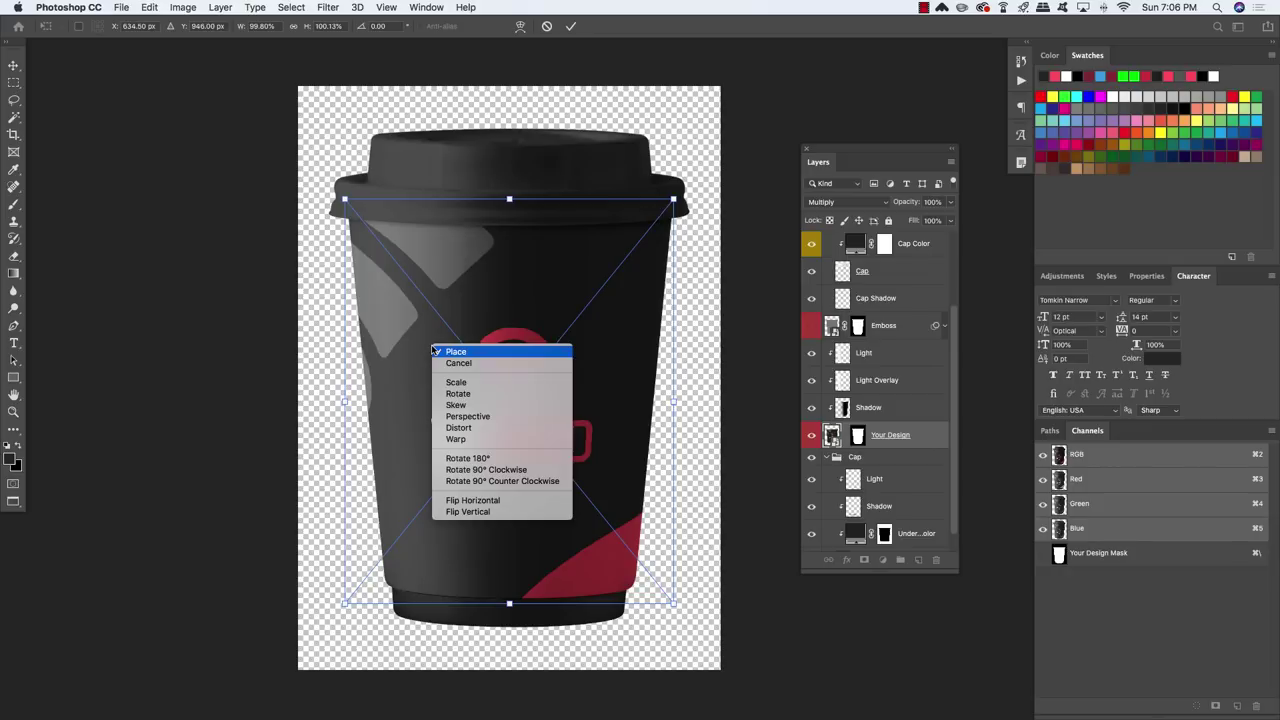
left_click(462, 439)
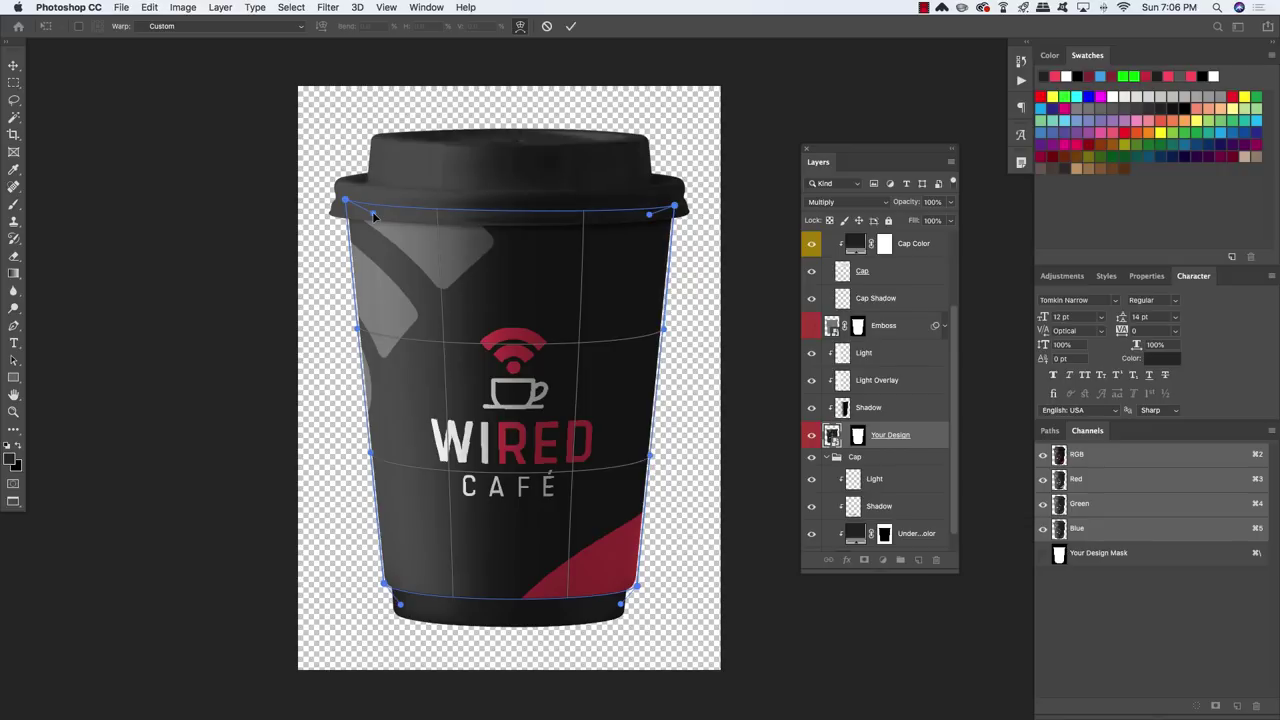
left_click_drag(373, 212, 373, 211)
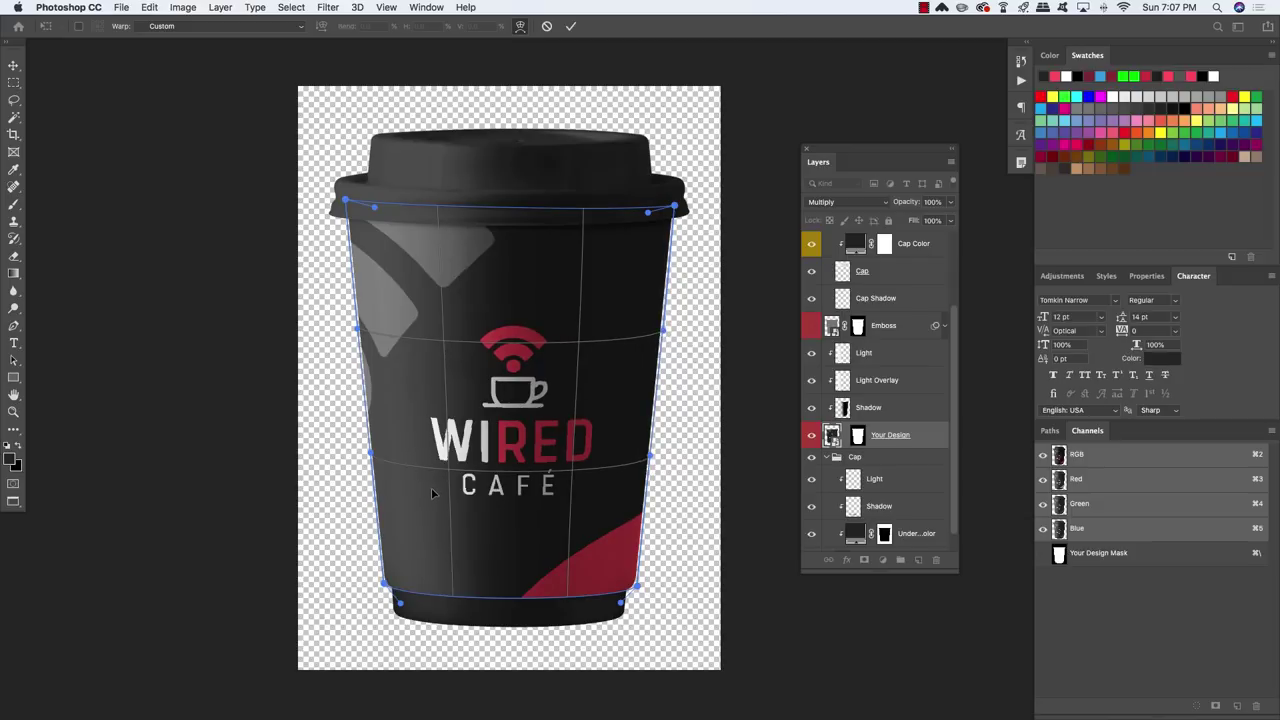
left_click_drag(432, 493, 430, 482)
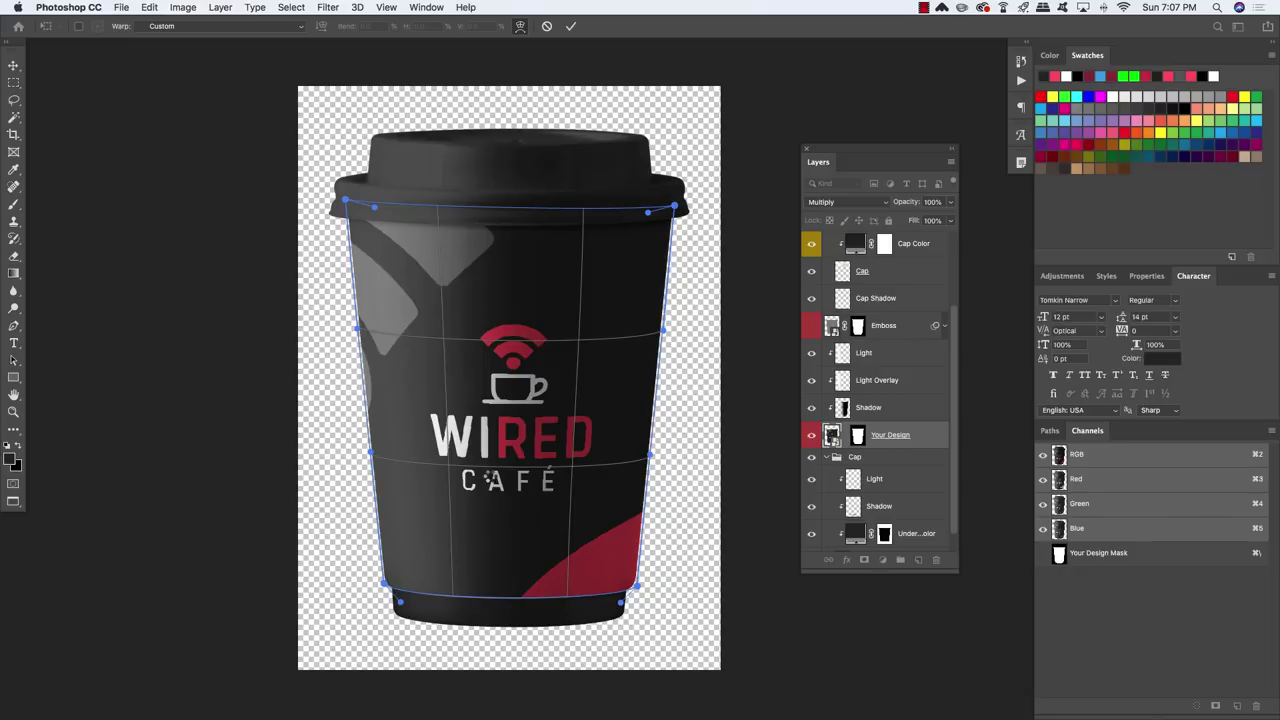
key("Return")
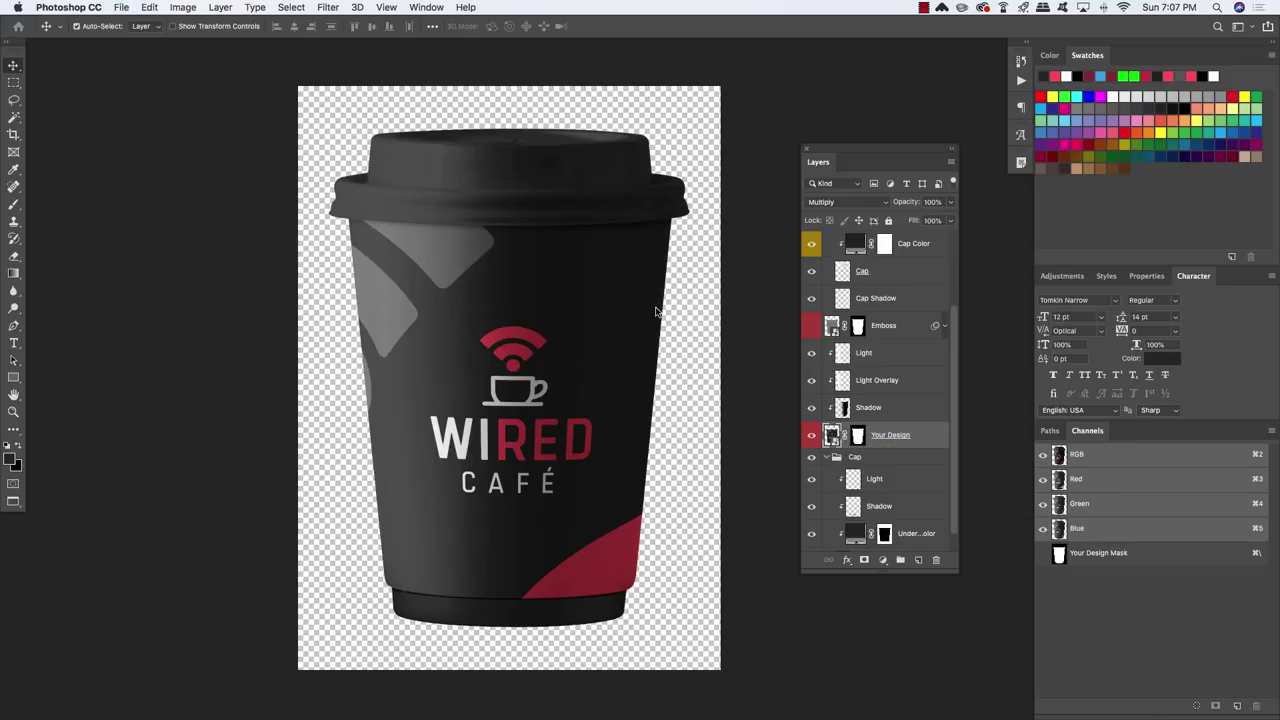
Save and close the cup smart object, returning to the full packaging mockup with all products in view.
key("super+w")
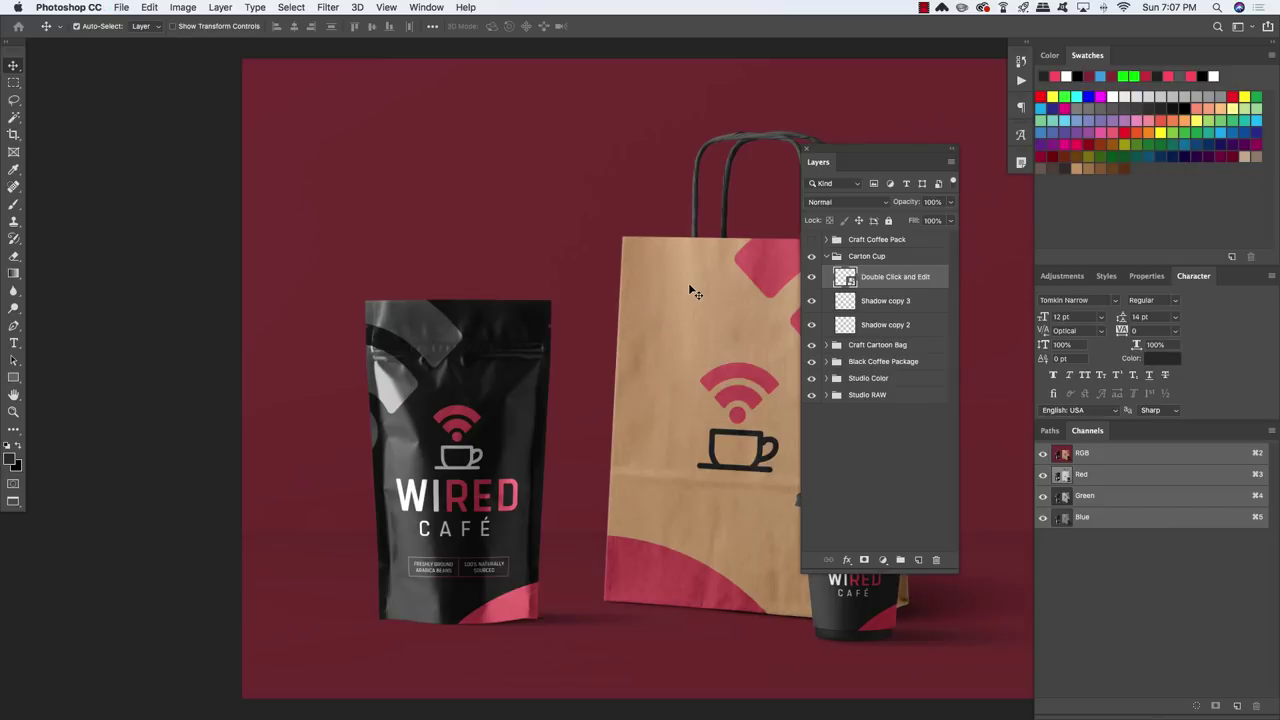
key("super+minus")
left_click_drag(688, 282, 527, 307)
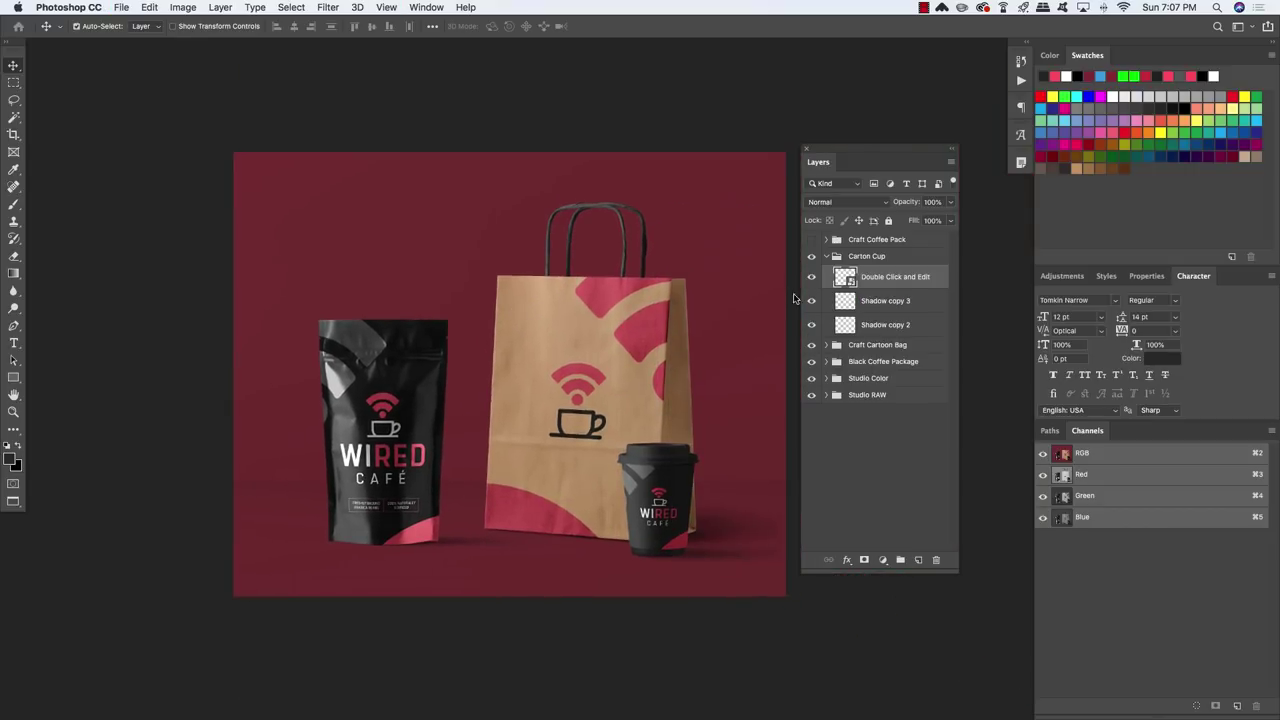
Collapse the Carton Cup group, show the Craft Coffee Pack group and open its smart object for editing.
left_click(826, 256)
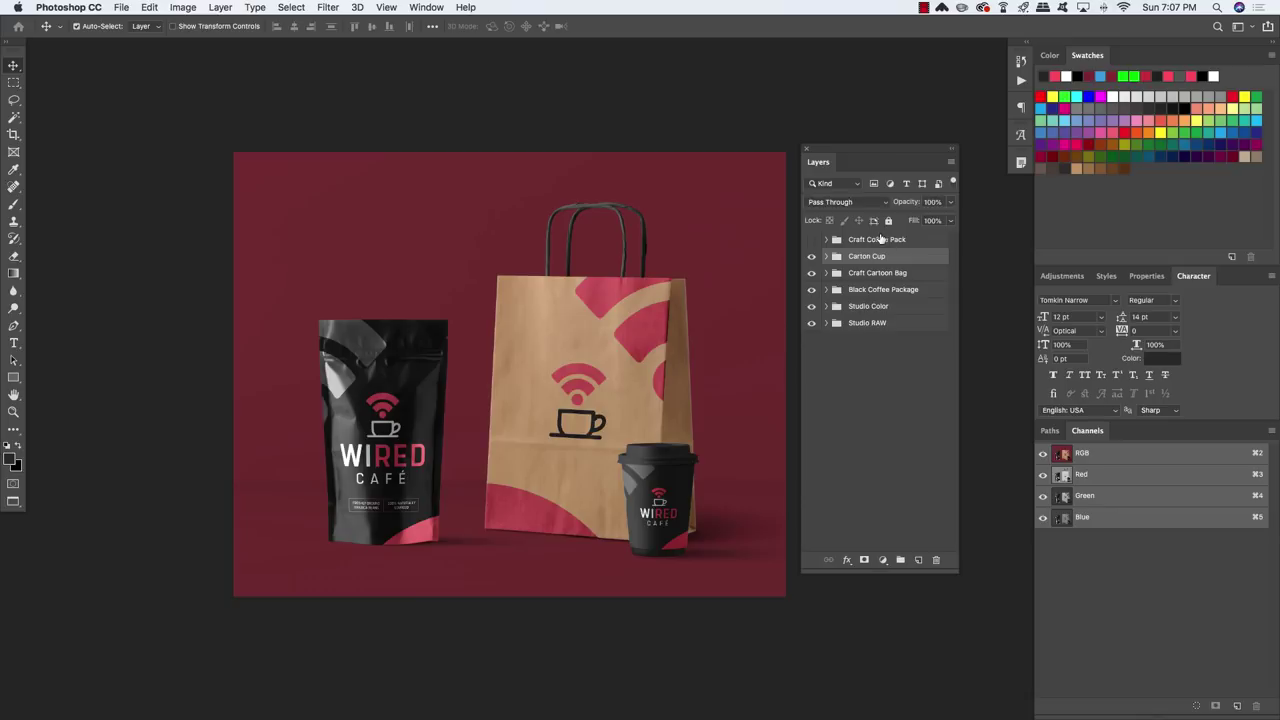
left_click(880, 239)
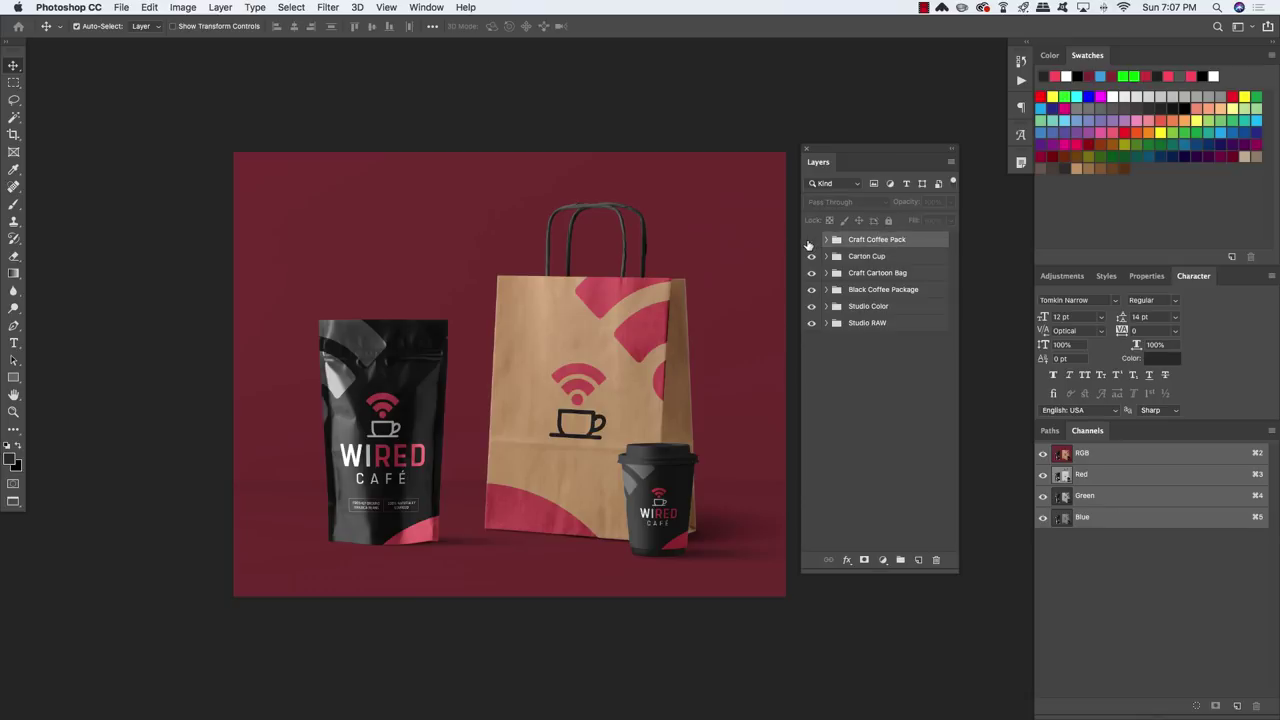
left_click(811, 240)
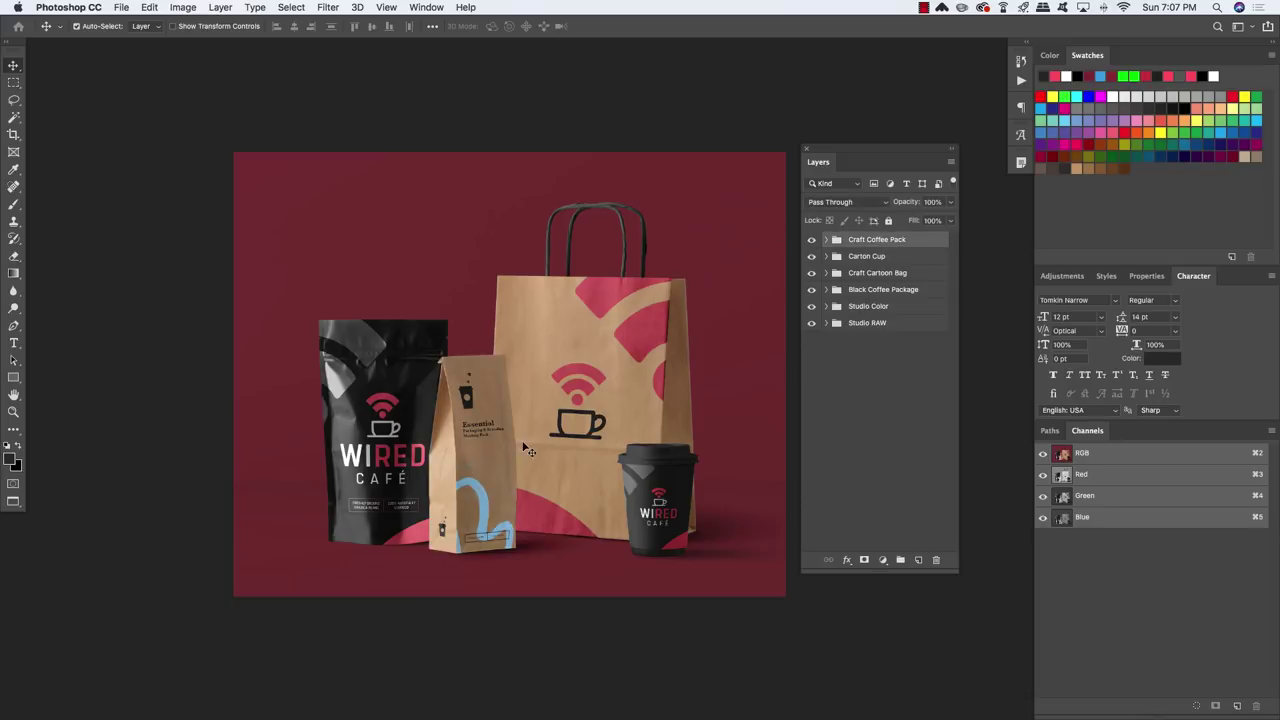
left_click(826, 241)
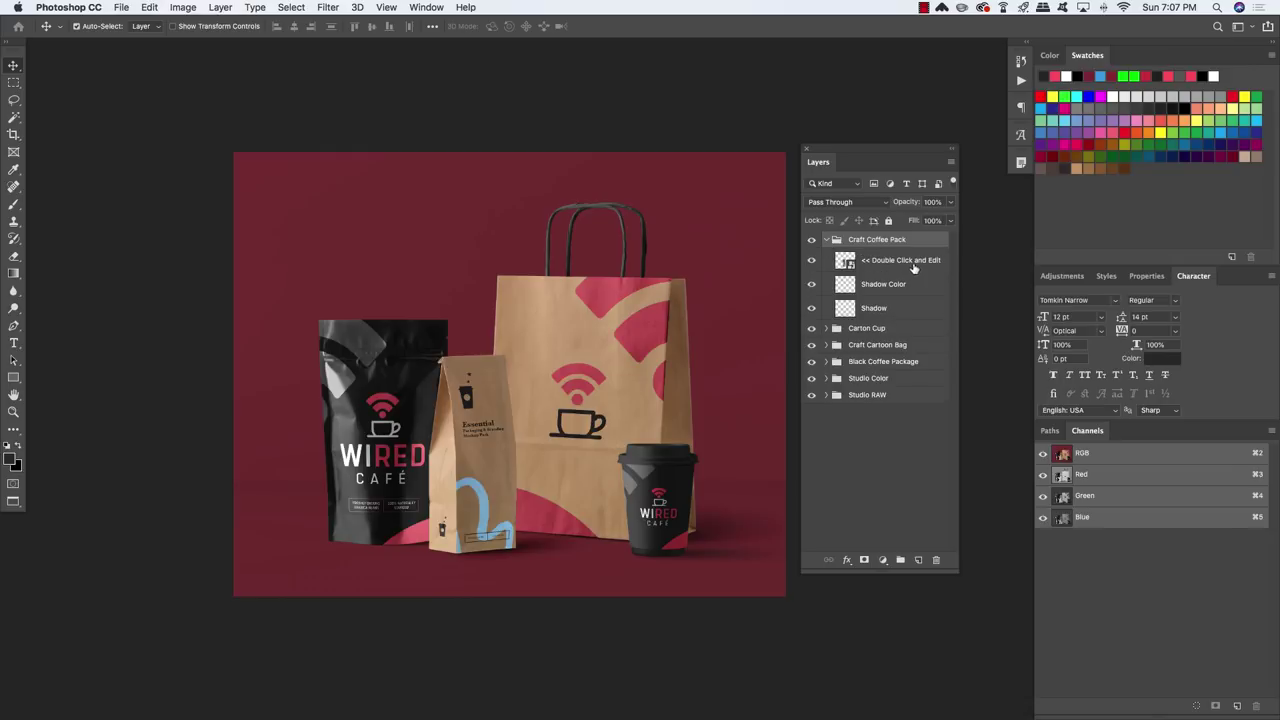
left_click(848, 262)
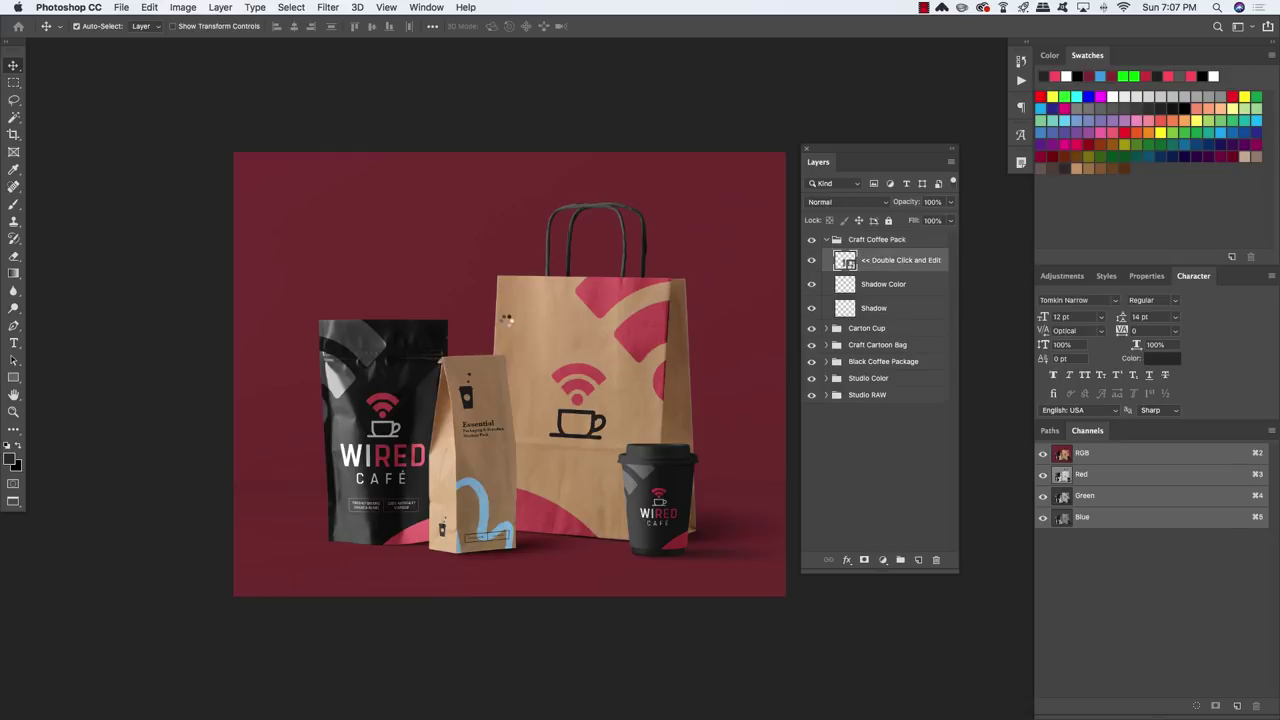
Switch to windowed view and separate the Light21.psb coffee pack document into its own window beside the packaging design.
key("f")
key("f")
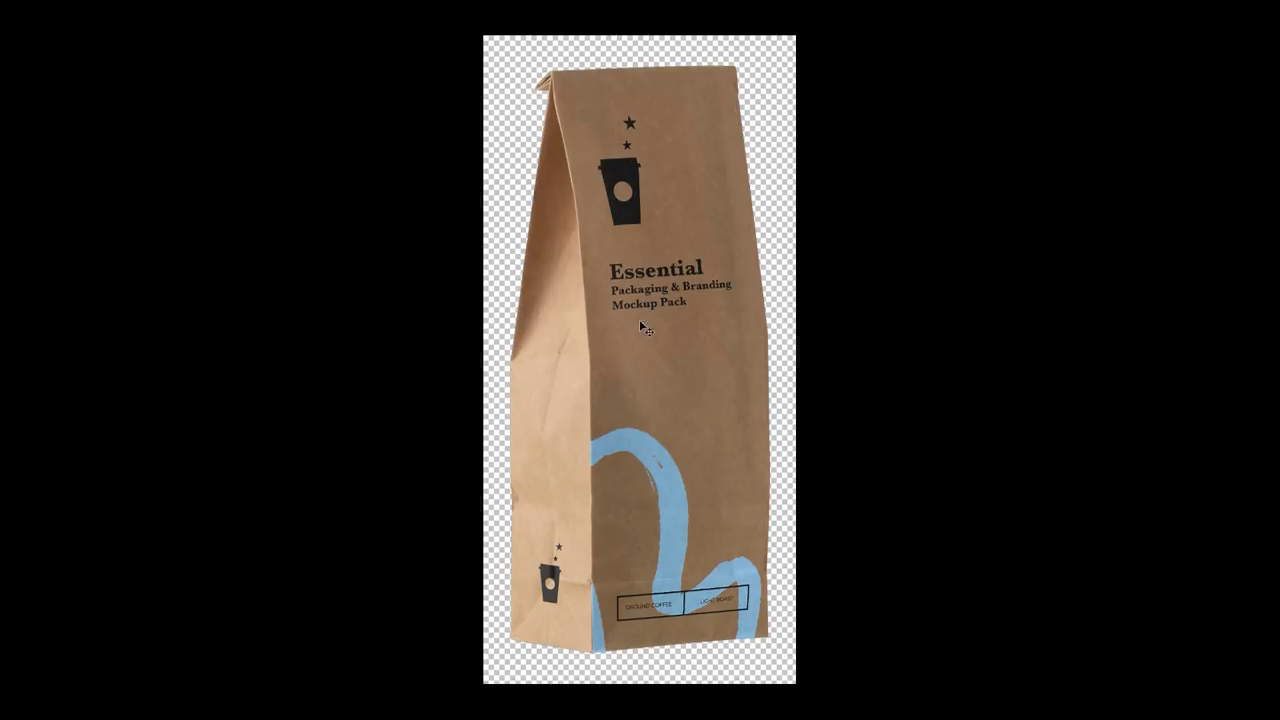
key("f")
left_click_drag(316, 68, 388, 70)
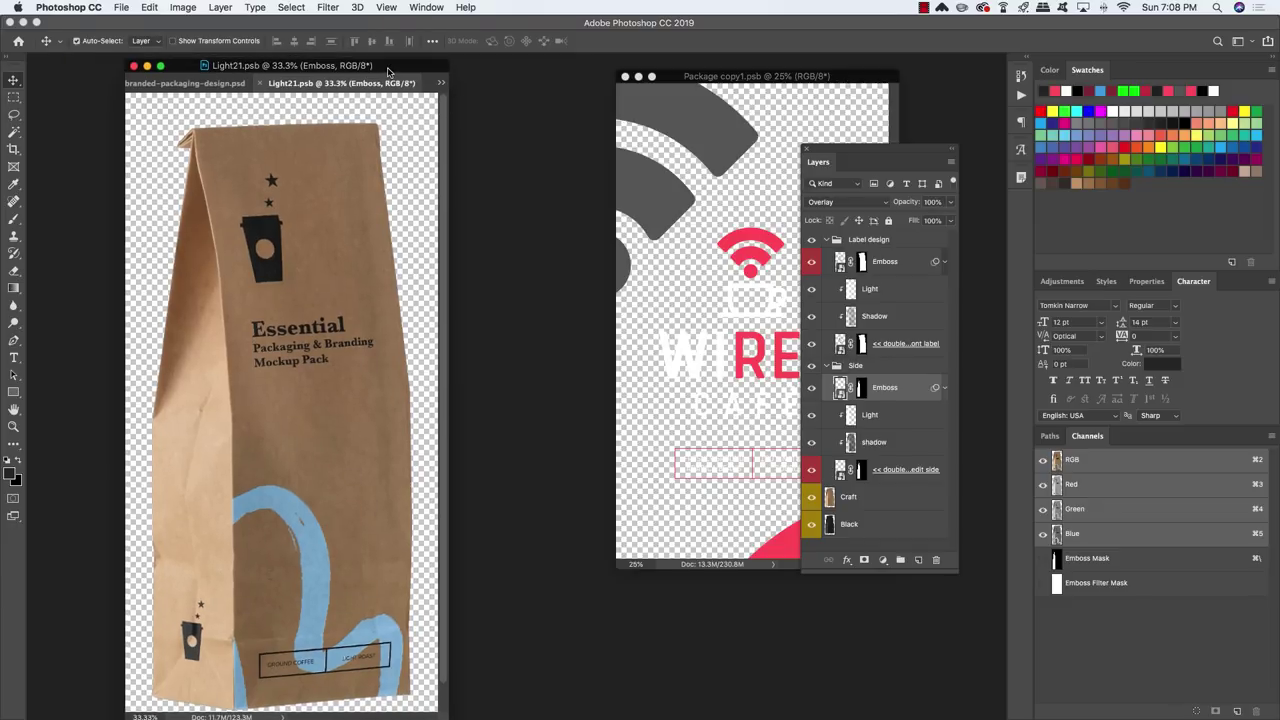
key("super+minus")
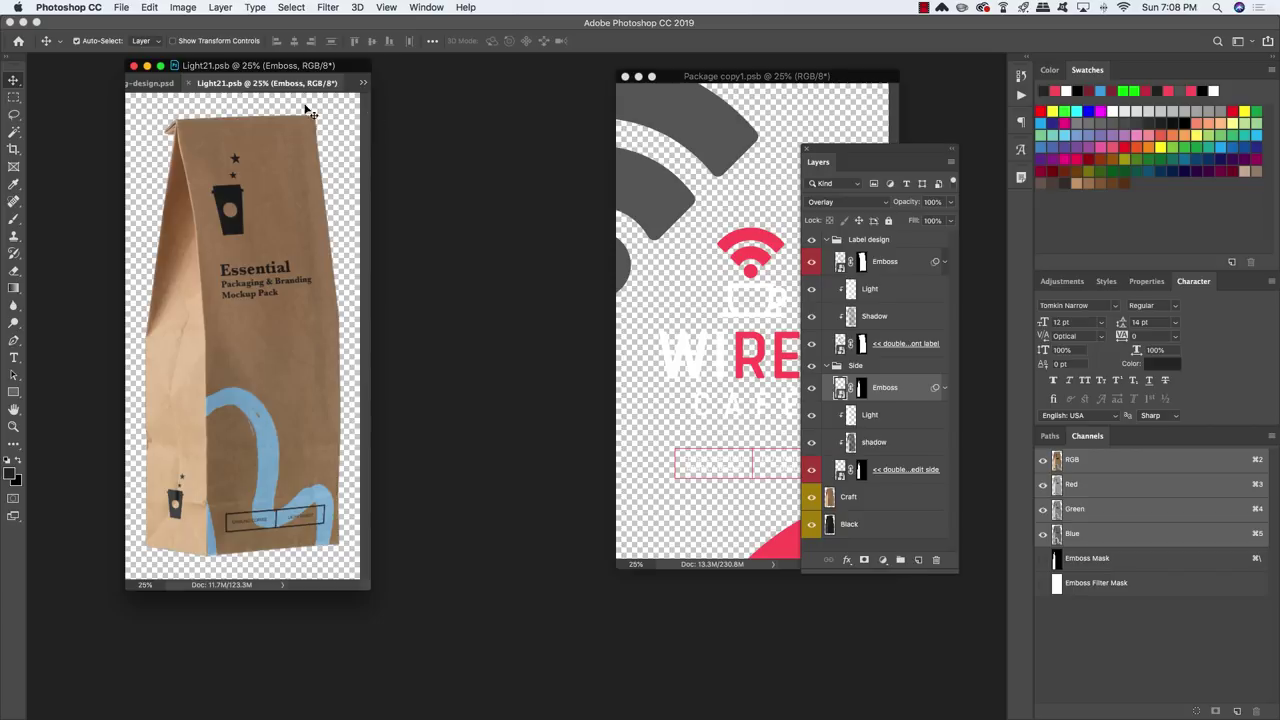
left_click_drag(268, 84, 470, 74)
left_click_drag(343, 70, 295, 77)
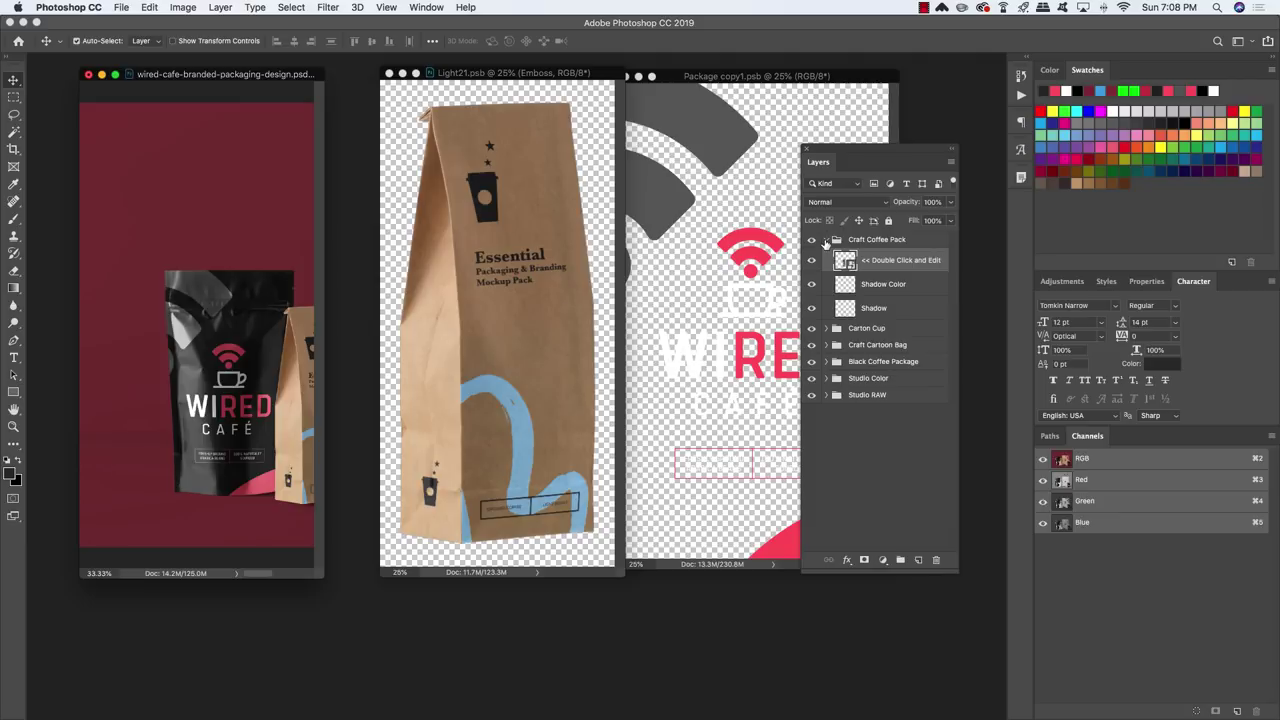
Open the Craft Cartoon Bag group's smart object from the packaging design, and open its Your Design artwork.
left_click(825, 242)
left_click(882, 276)
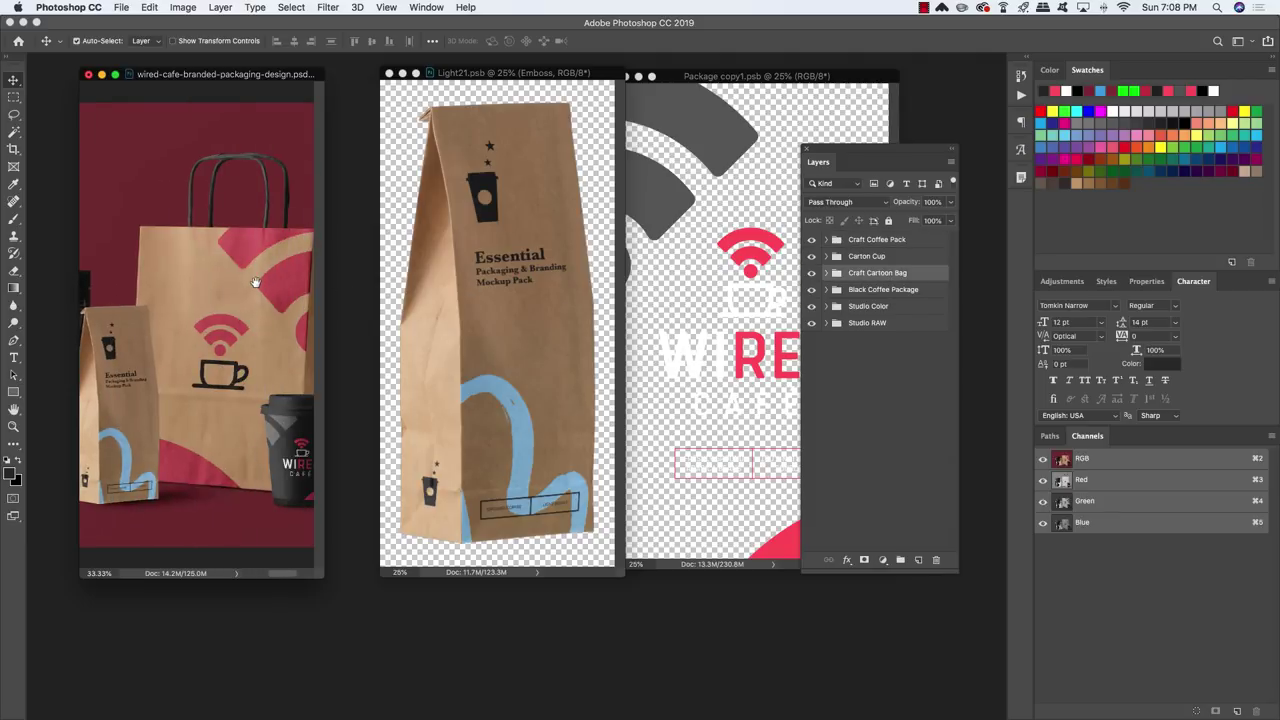
left_click(825, 273)
left_click(912, 297)
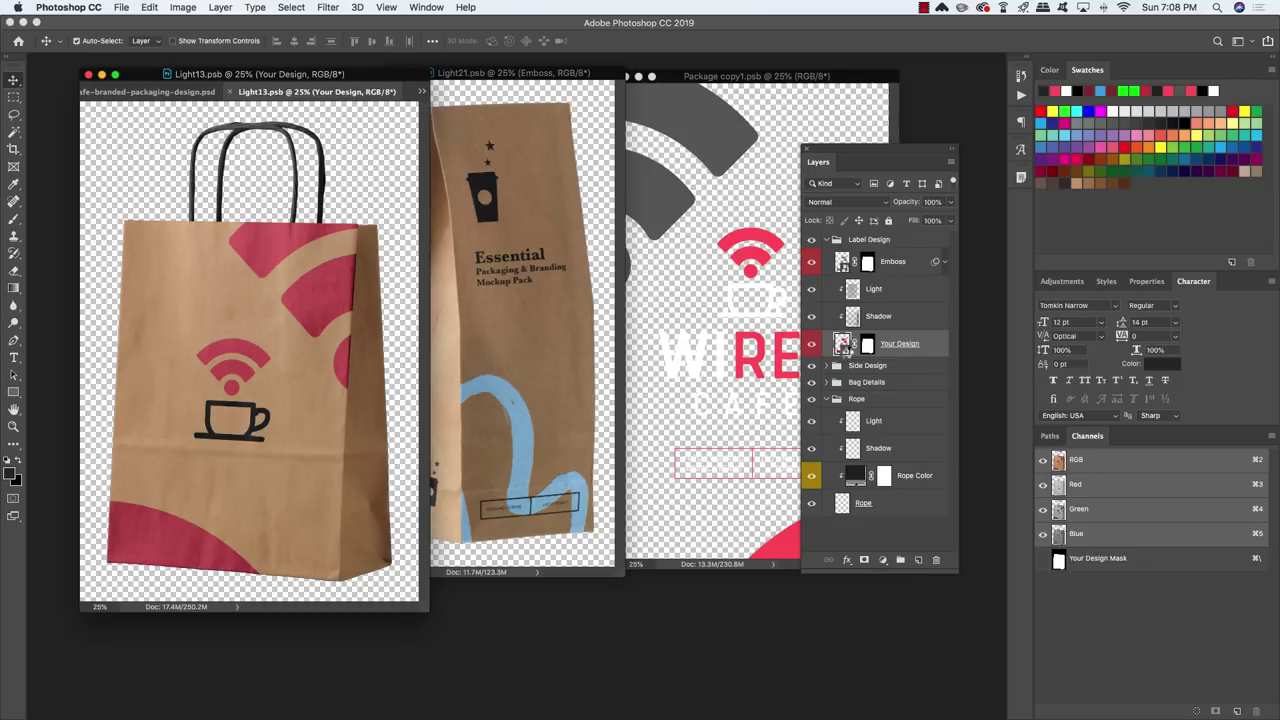
double_click(843, 347)
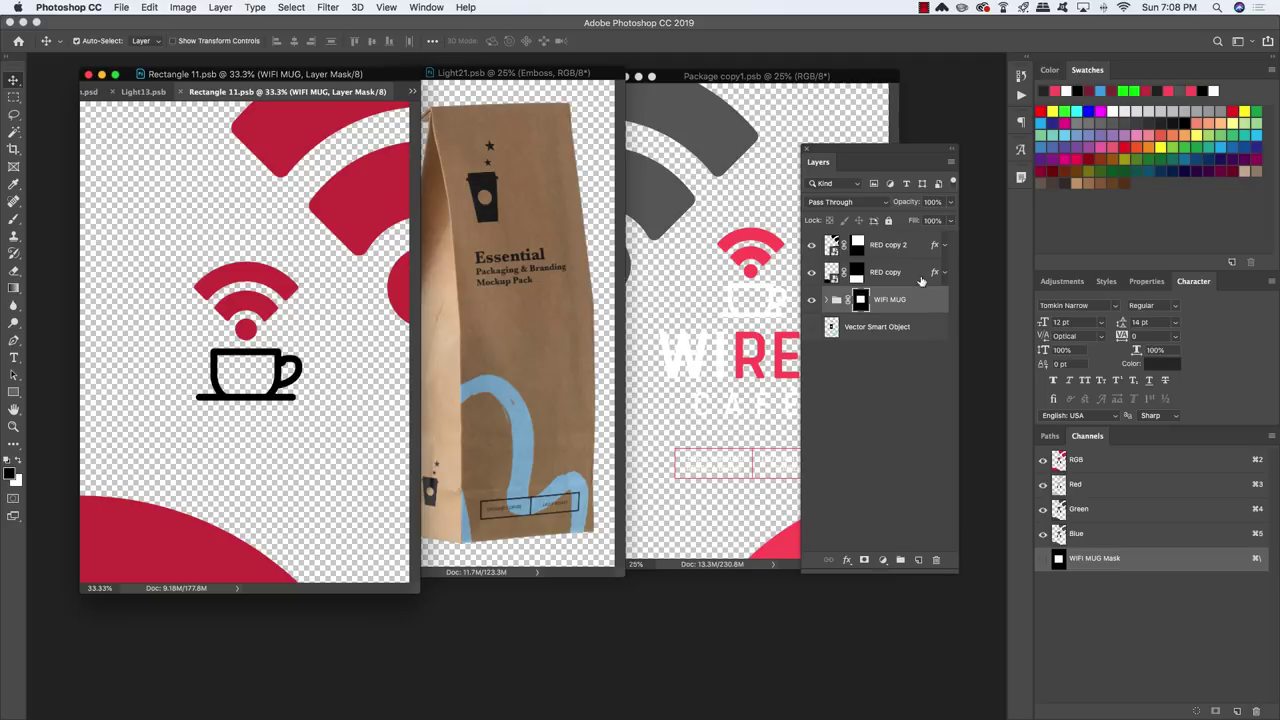
Identify the RED copy arc by toggling its visibility and copy its color overlay layer style.
left_click(866, 280)
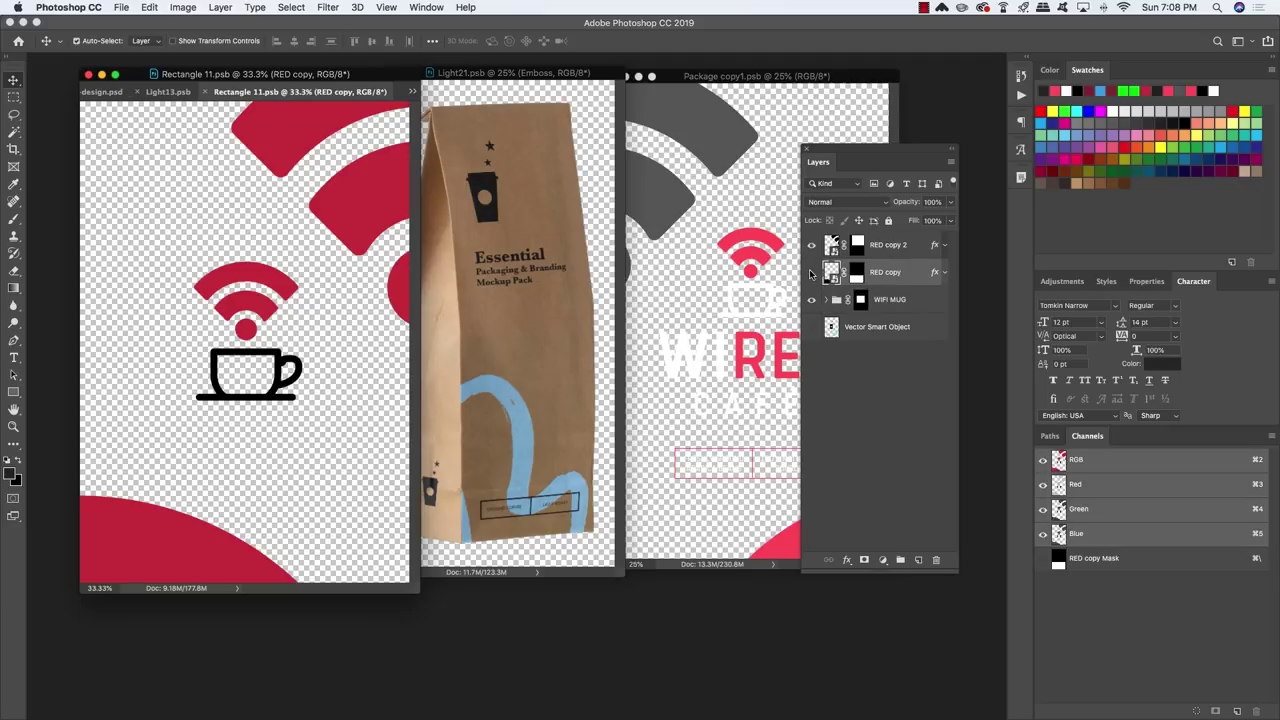
left_click(811, 272)
left_click(811, 272)
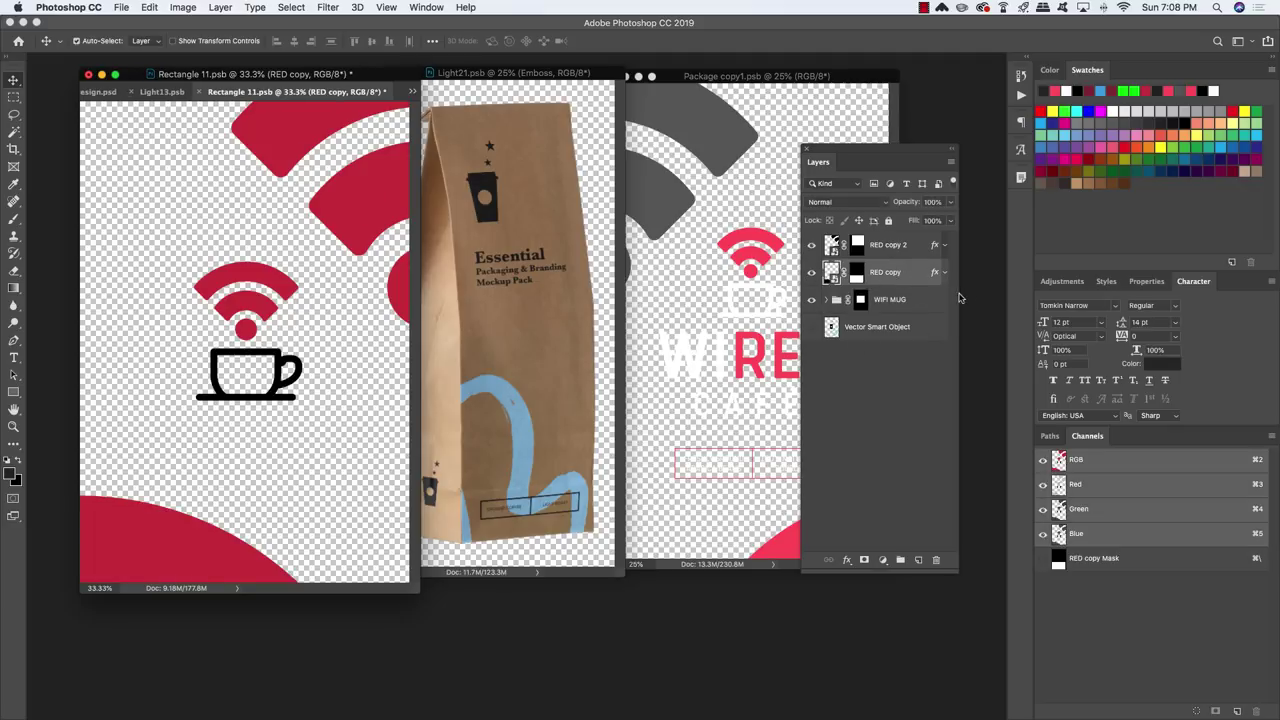
right_click(935, 272)
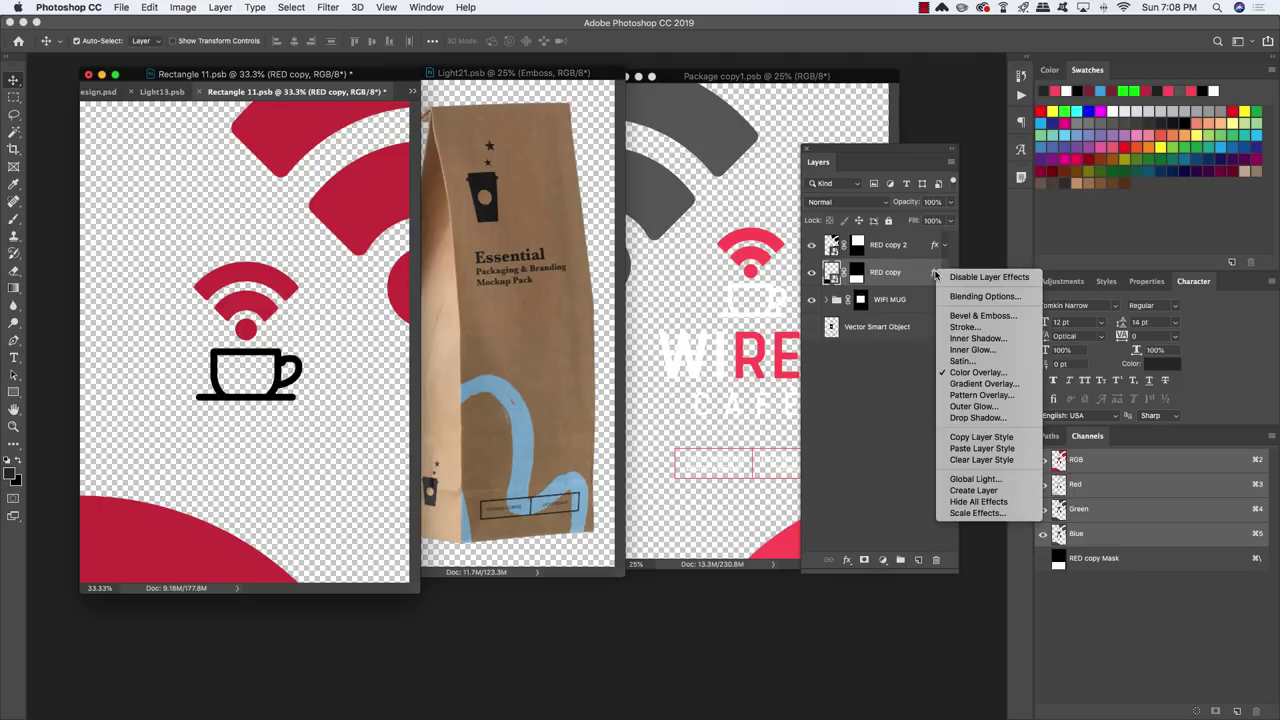
left_click(973, 438)
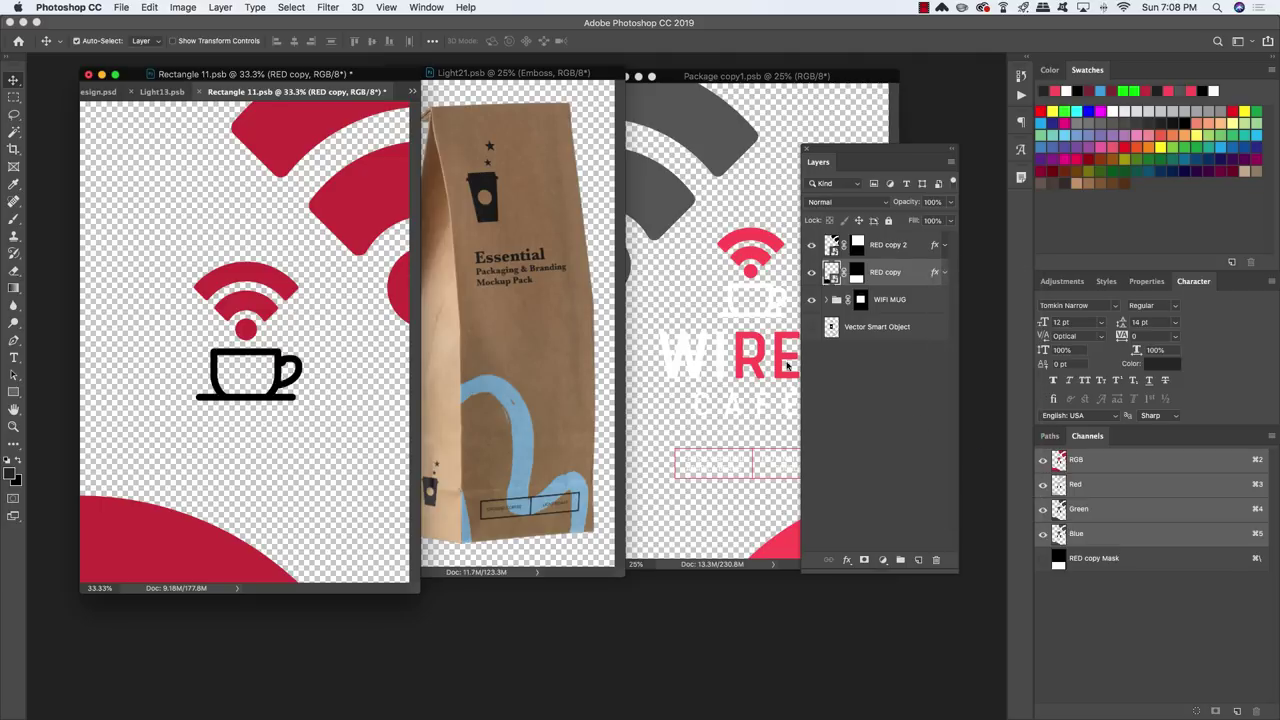
Close the bag artwork without saving and close the Light13.psb bag document, returning to the packaging design.
key("super+w")
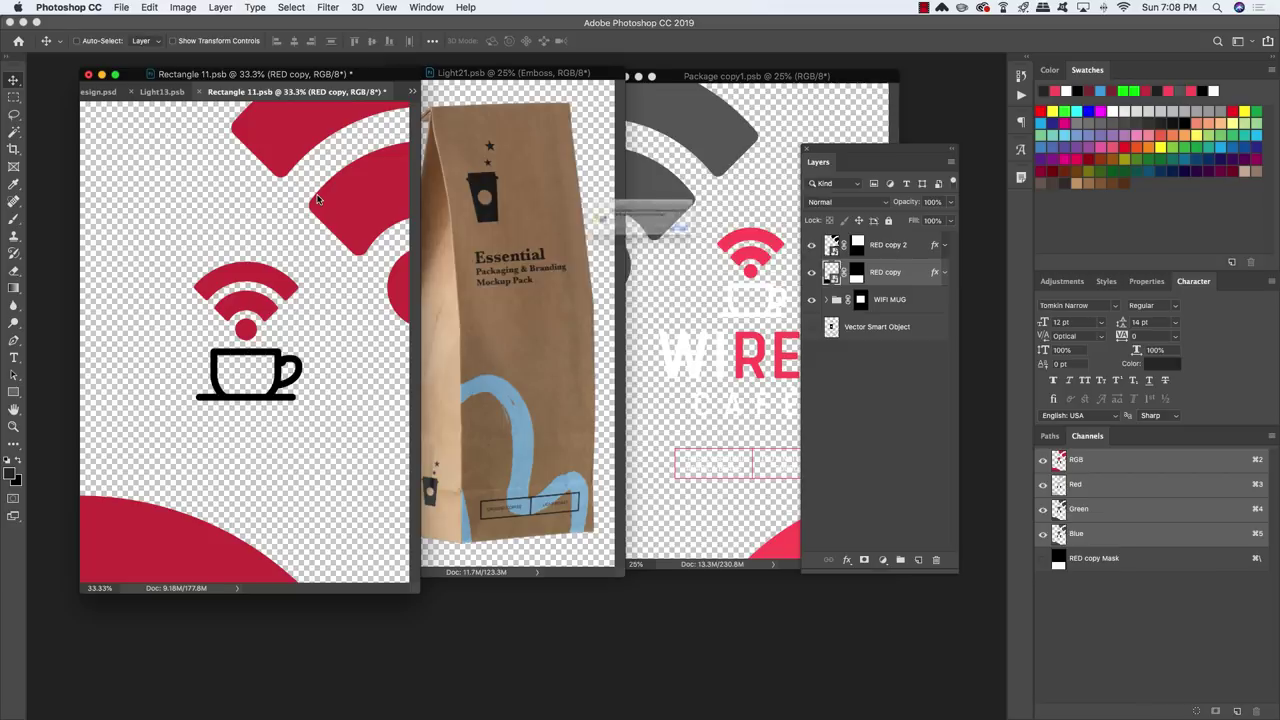
left_click(588, 249)
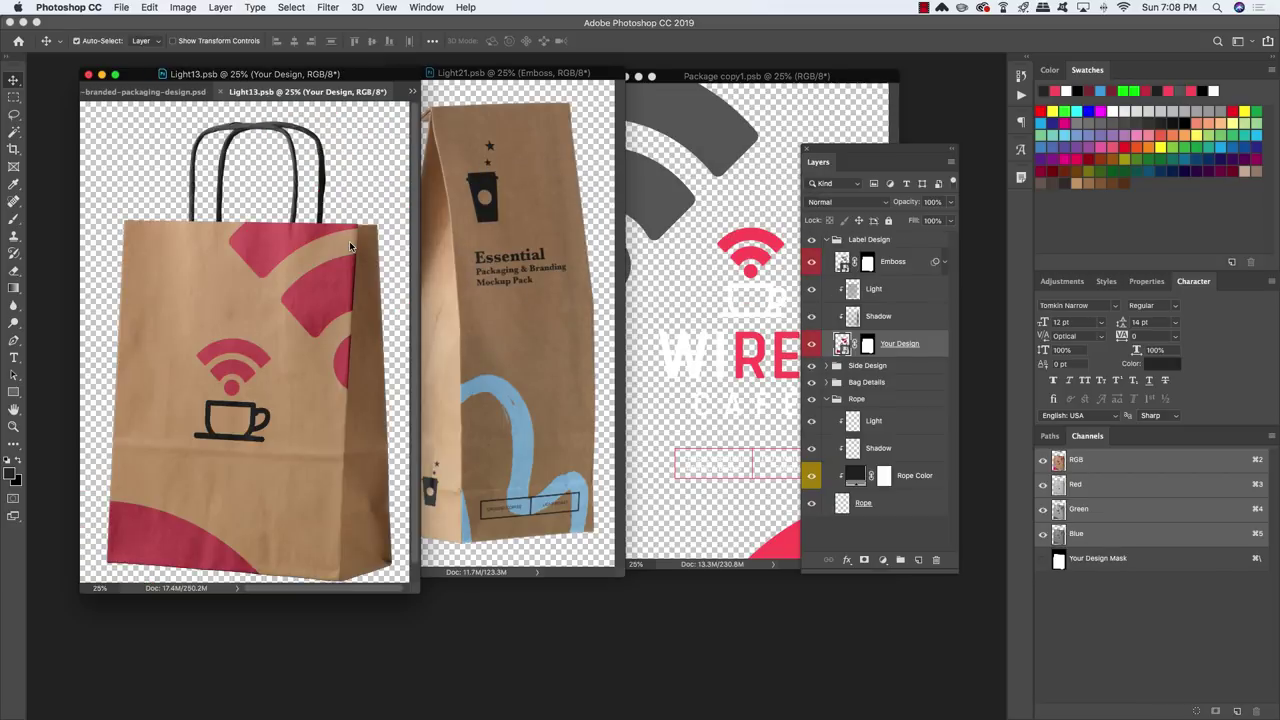
key("super")
key("super+w")
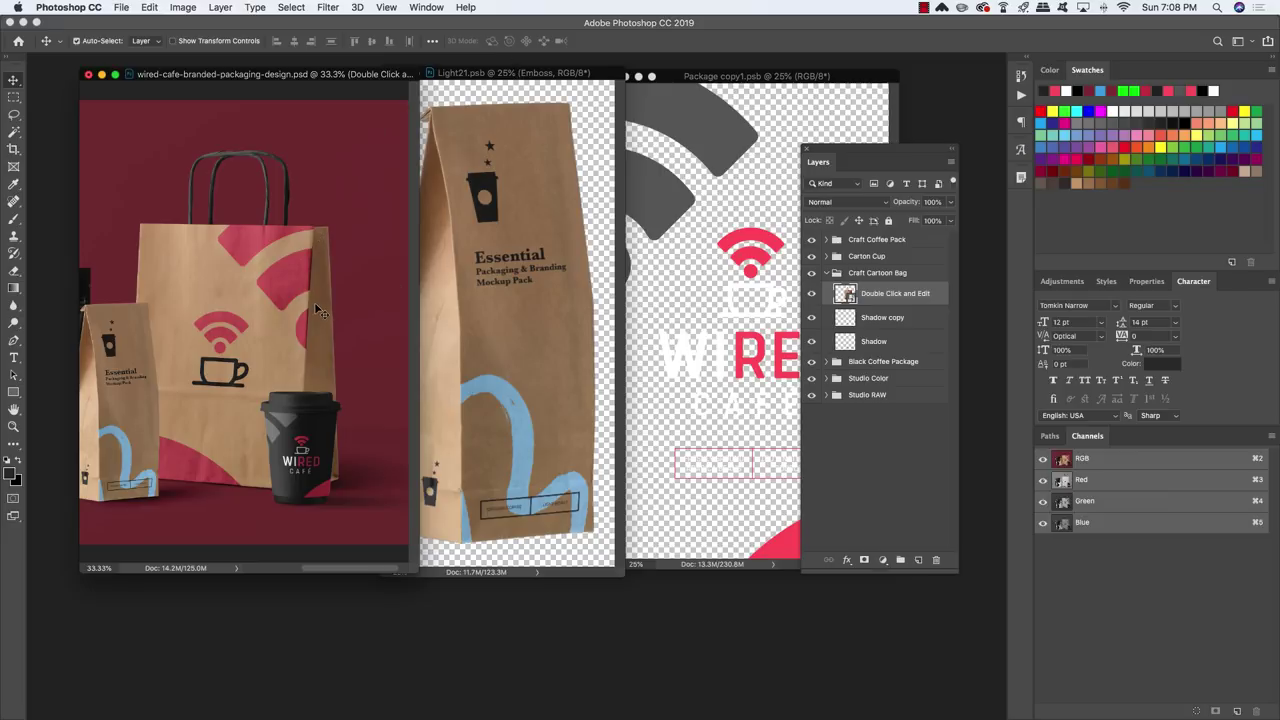
Arrange the Light21.psb and Package copy1.psb windows side by side, with Package copy1.psb over the packaging design.
left_click(543, 272)
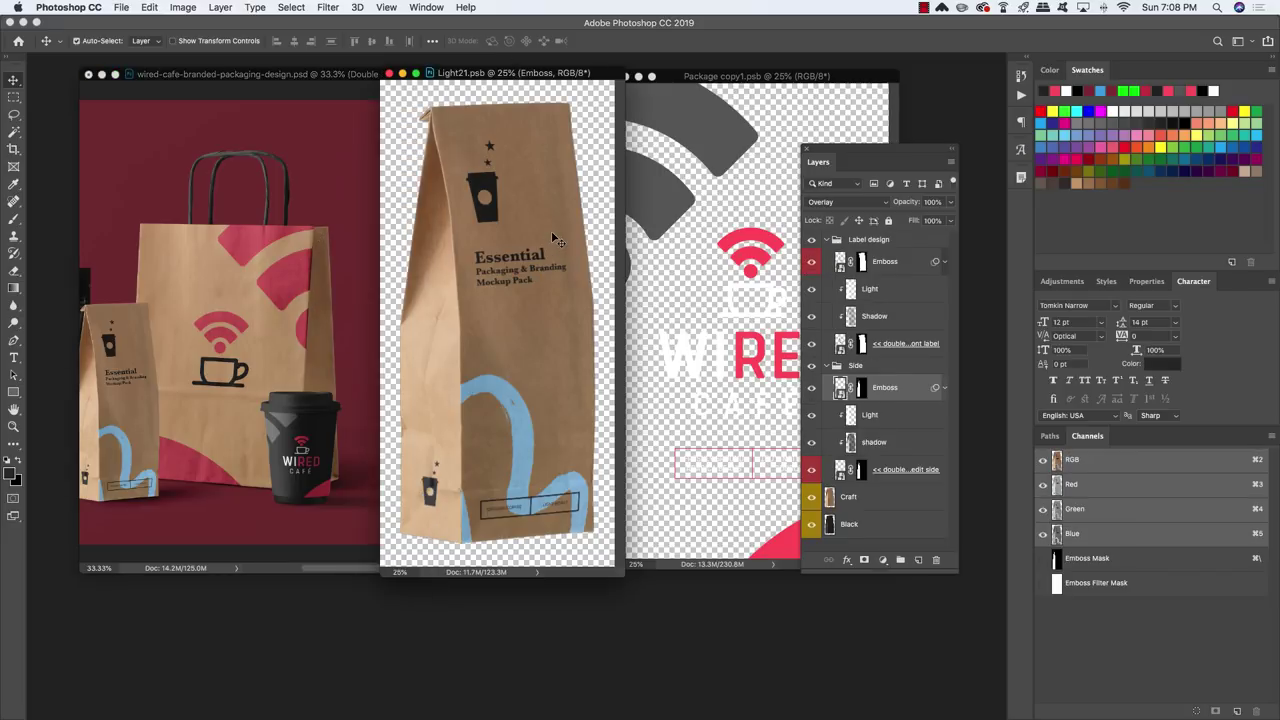
left_click_drag(760, 78, 239, 118)
left_click_drag(495, 76, 616, 76)
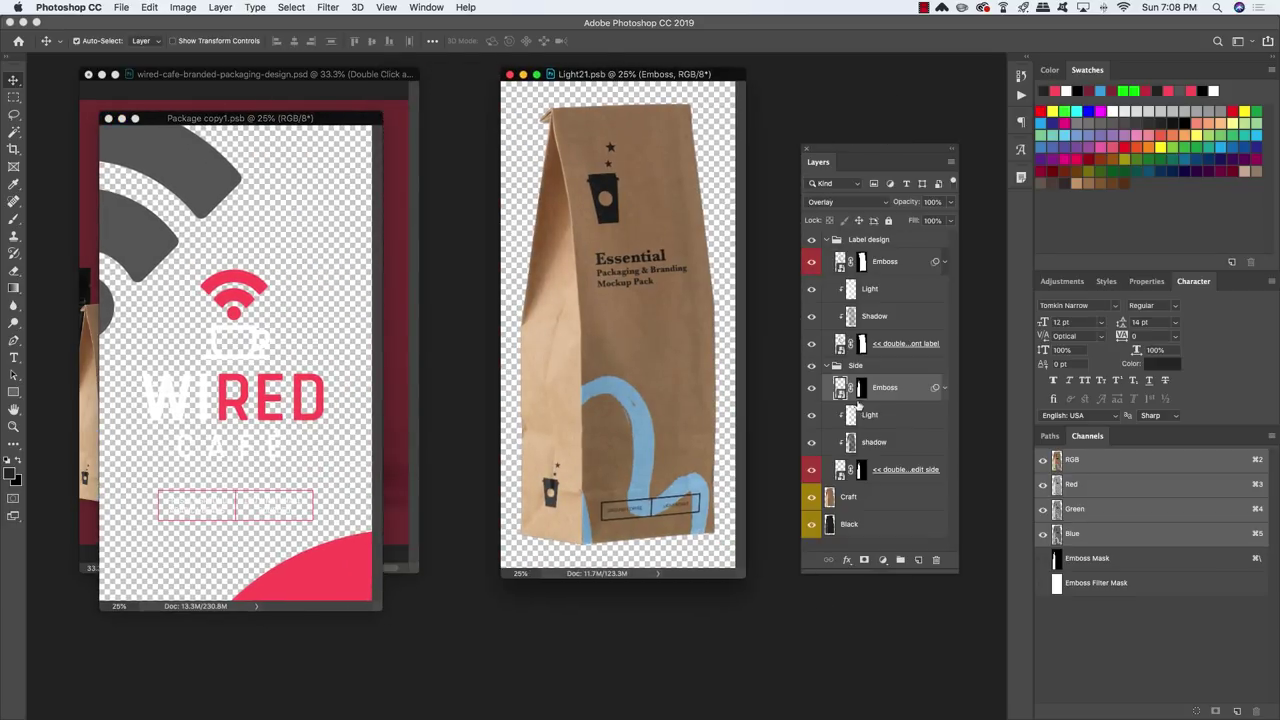
Open the coffee pack's front label smart object from the Label design group and hide its placeholder Layer 1.
left_click(895, 346)
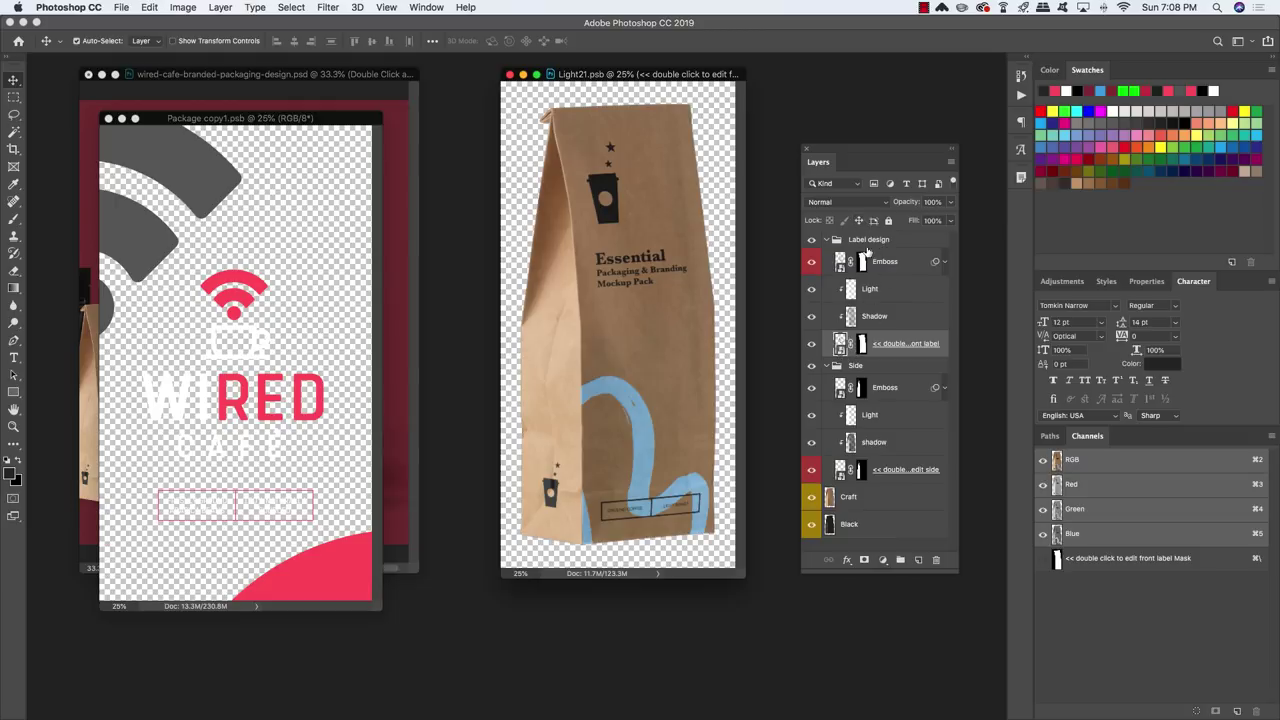
double_click(840, 352)
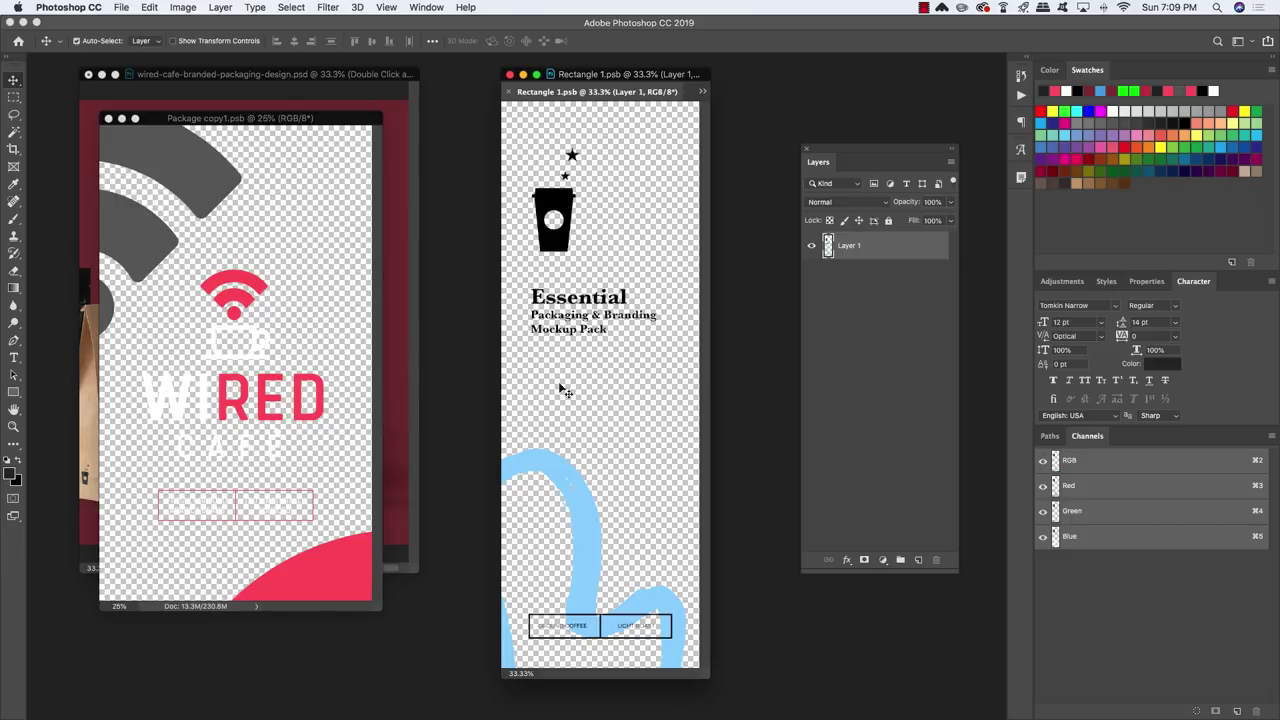
left_click(813, 246)
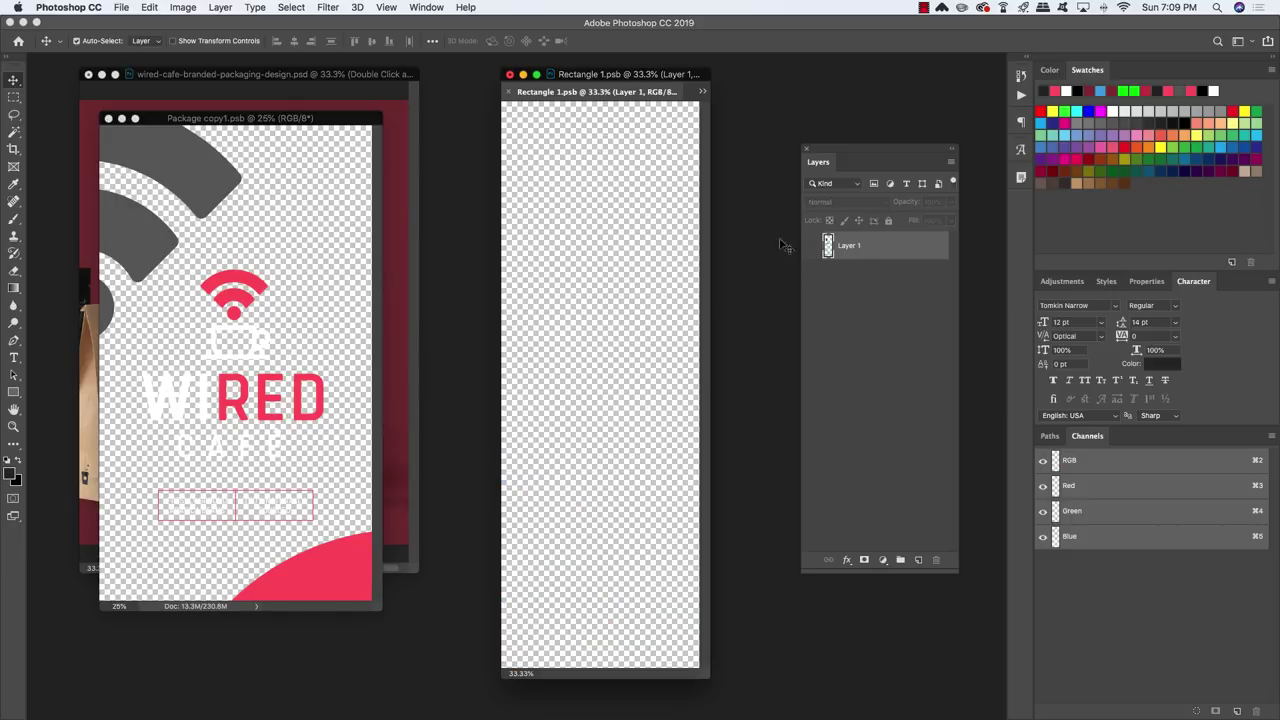
Copy the SUBTEXT, RED copy 2, RED copy, WIFI MUG and LOGO TEXT layers from Package copy1.psb into Rectangle 1.psb.
left_click_drag(329, 120, 339, 117)
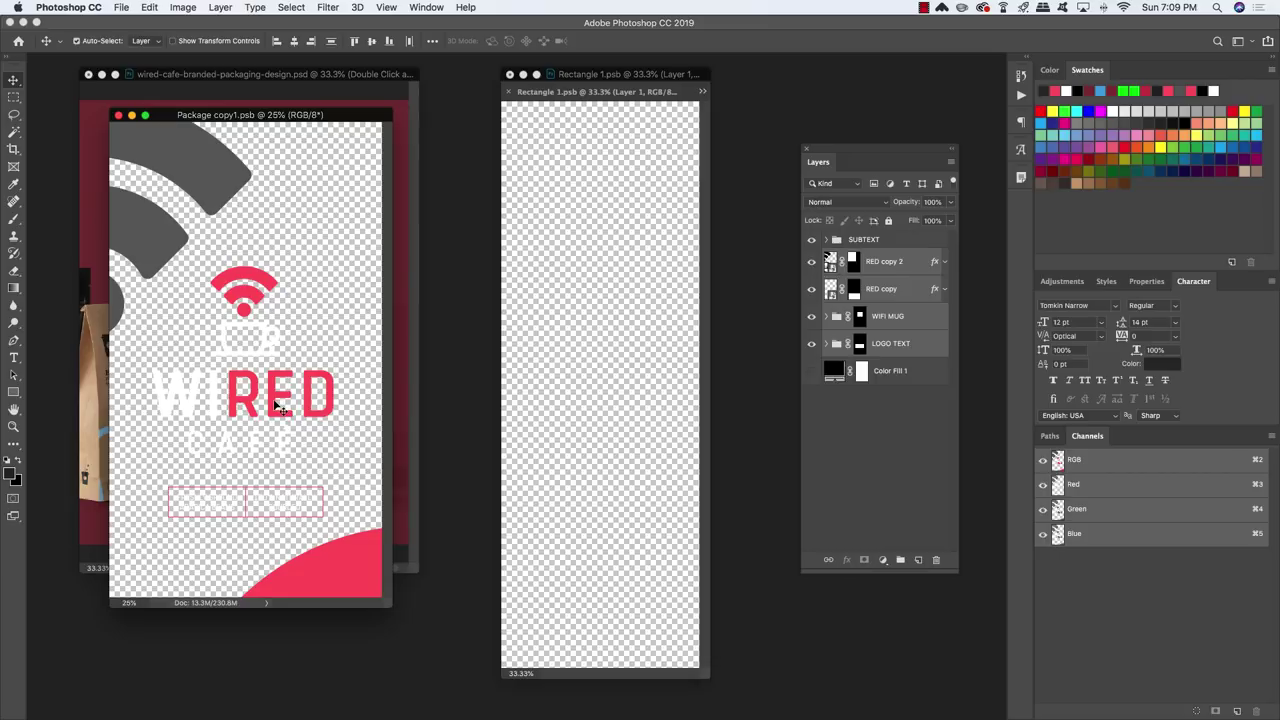
left_click(900, 243)
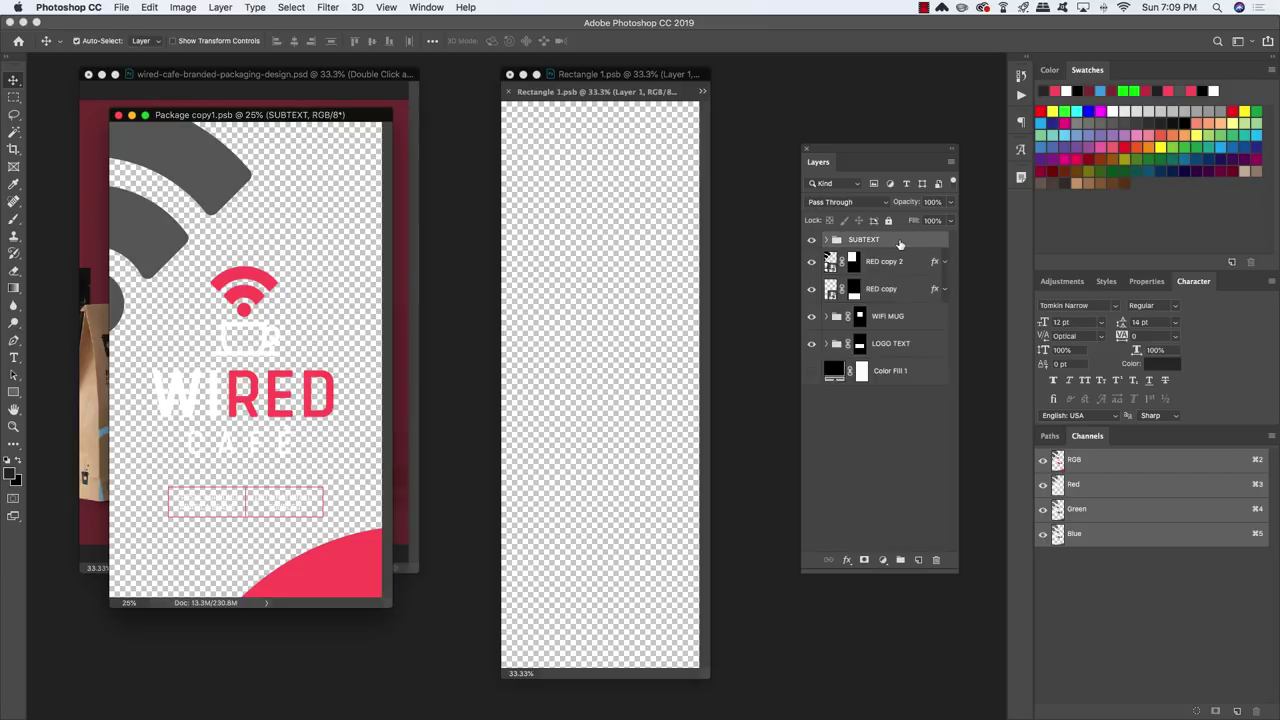
left_click(910, 345, "shift")
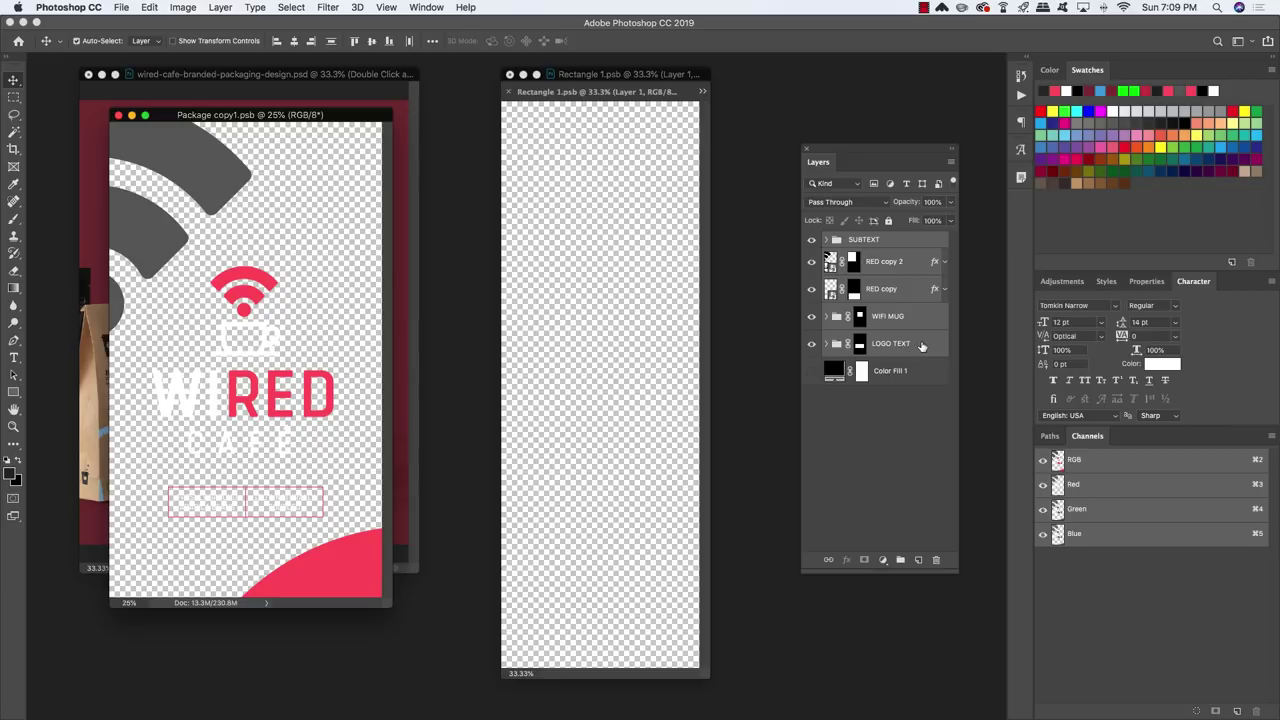
left_click_drag(921, 345, 628, 412)
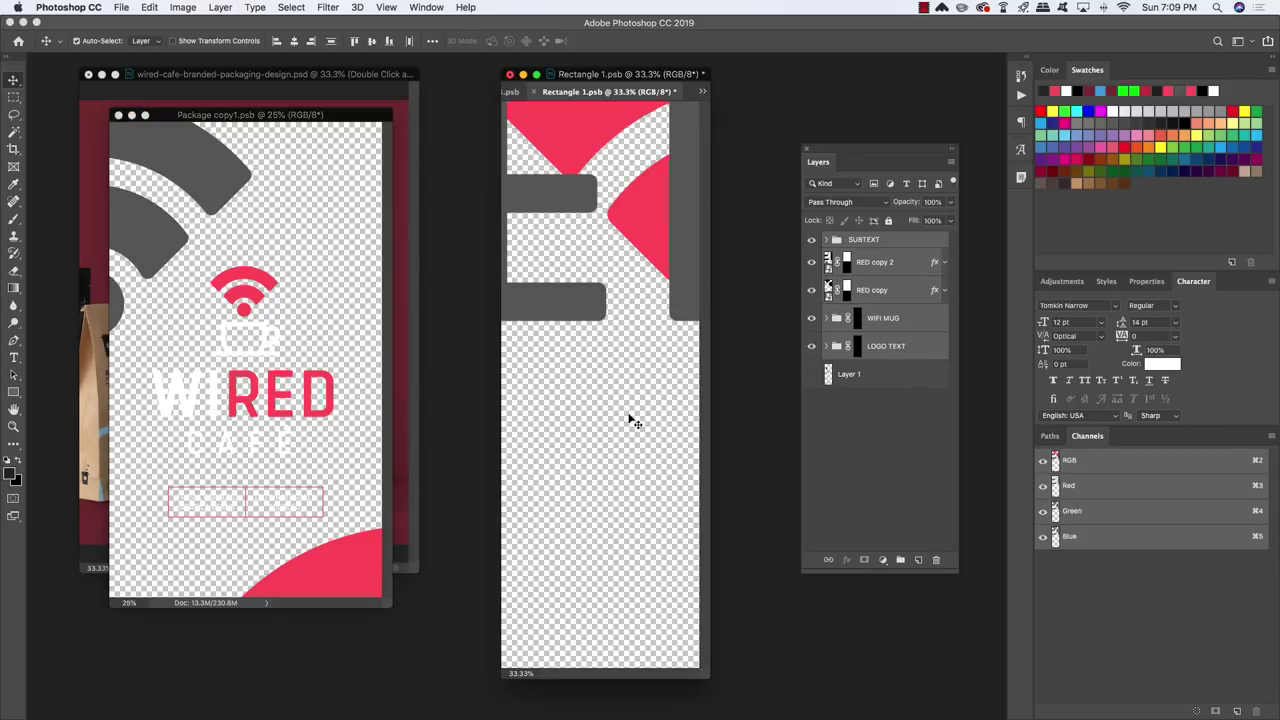
Show the label artwork full screen and move all the copied layers together so the logo sits centrally on the narrow canvas.
left_click(262, 210)
left_click(619, 76)
key("f")
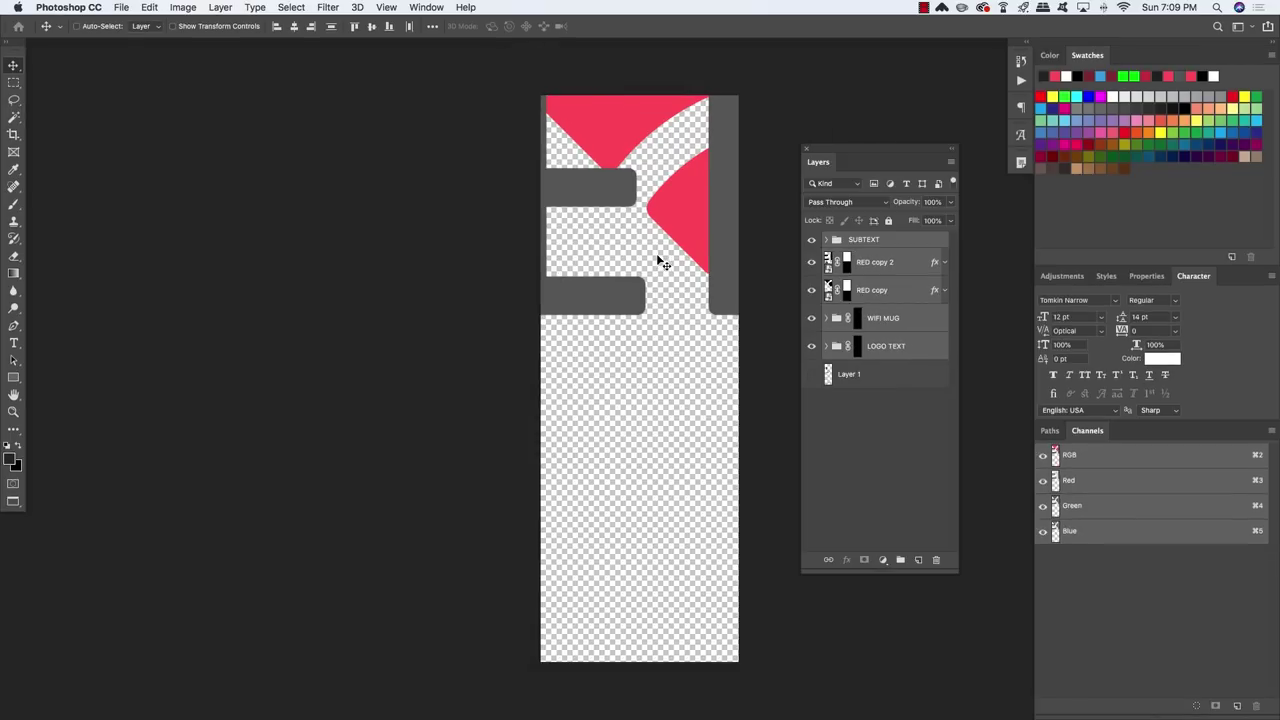
key("super+t")
left_click_drag(637, 195, 656, 444)
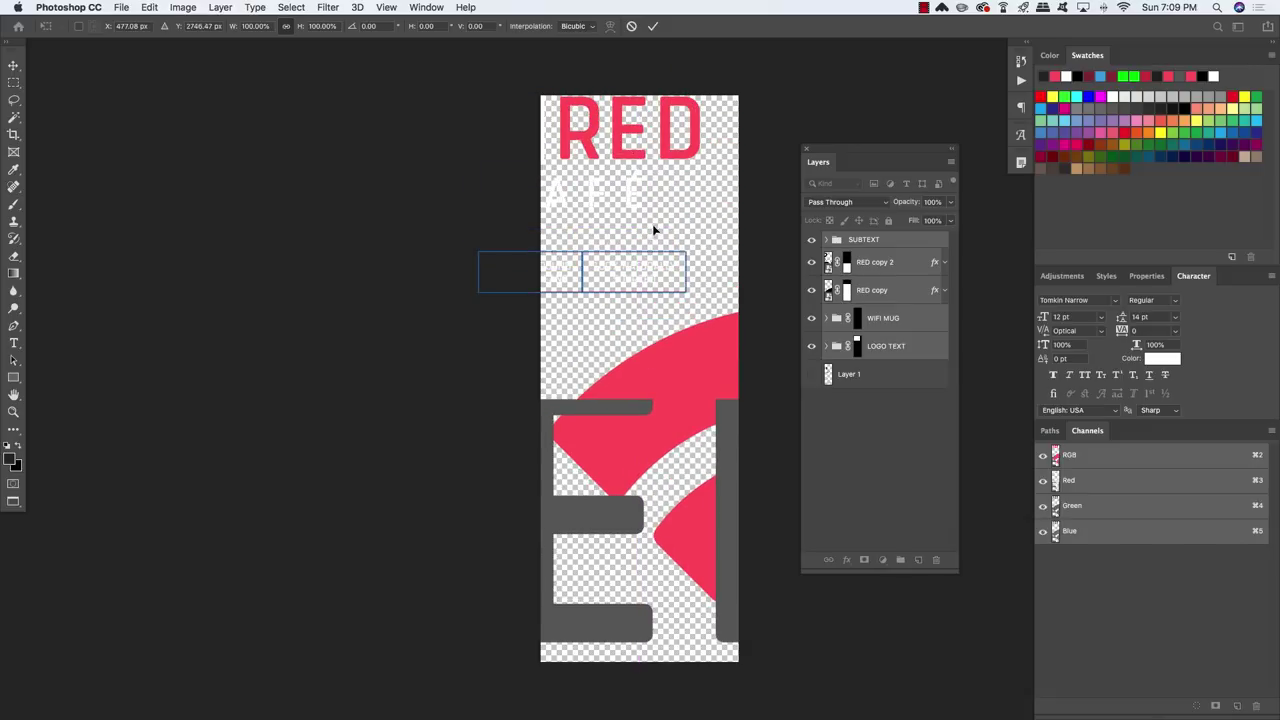
left_click_drag(640, 155, 686, 415)
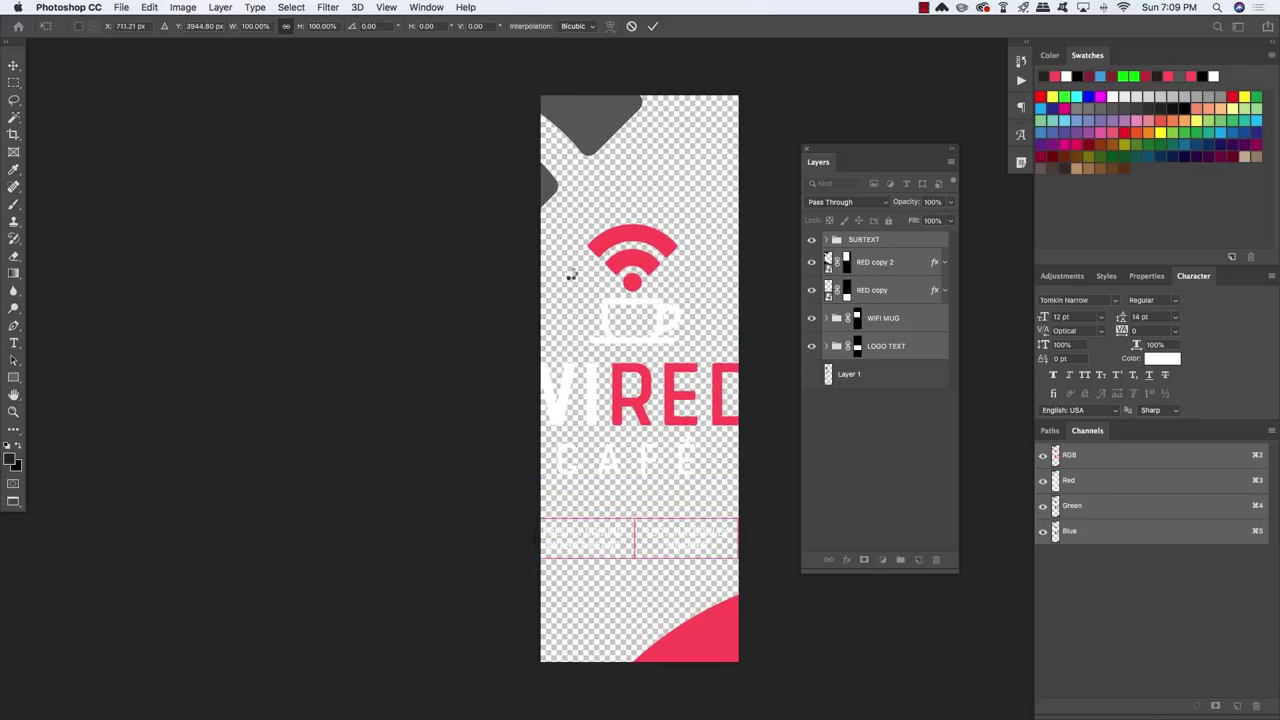
key("Return")
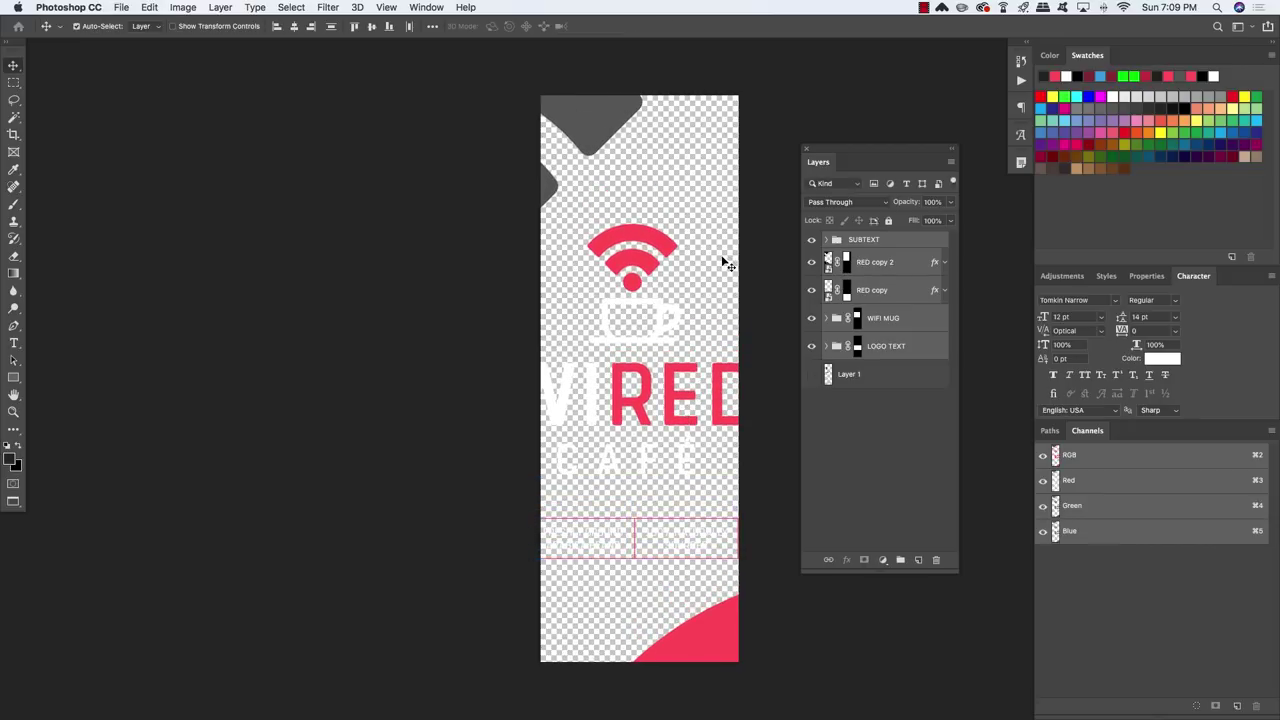
Hide the RED copy 2 and RED copy arc layers.
left_click(907, 347)
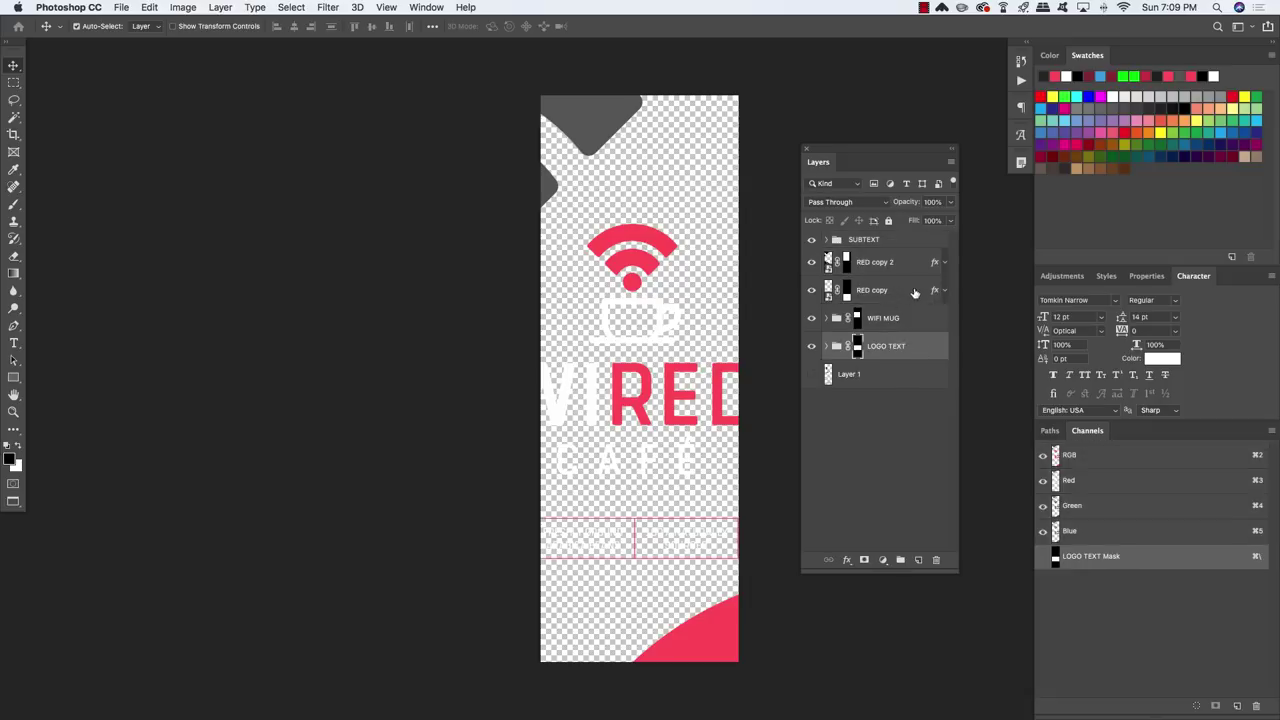
left_click(811, 262)
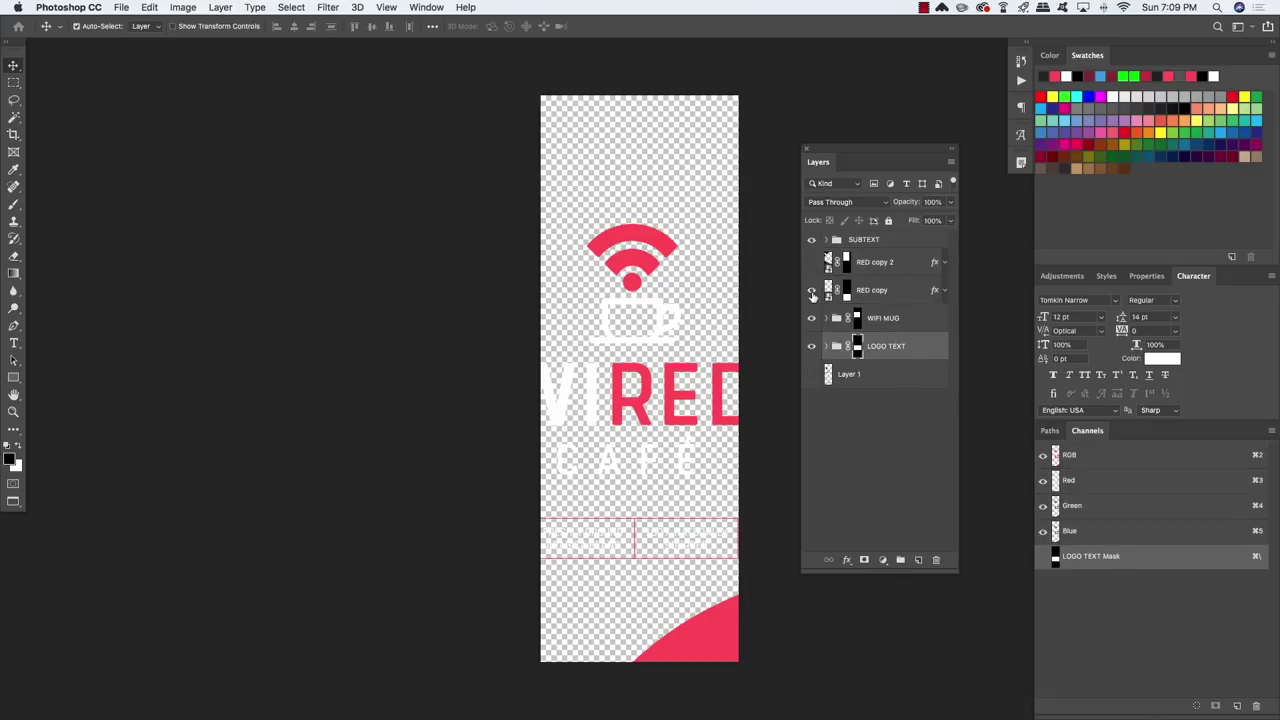
left_click(811, 290)
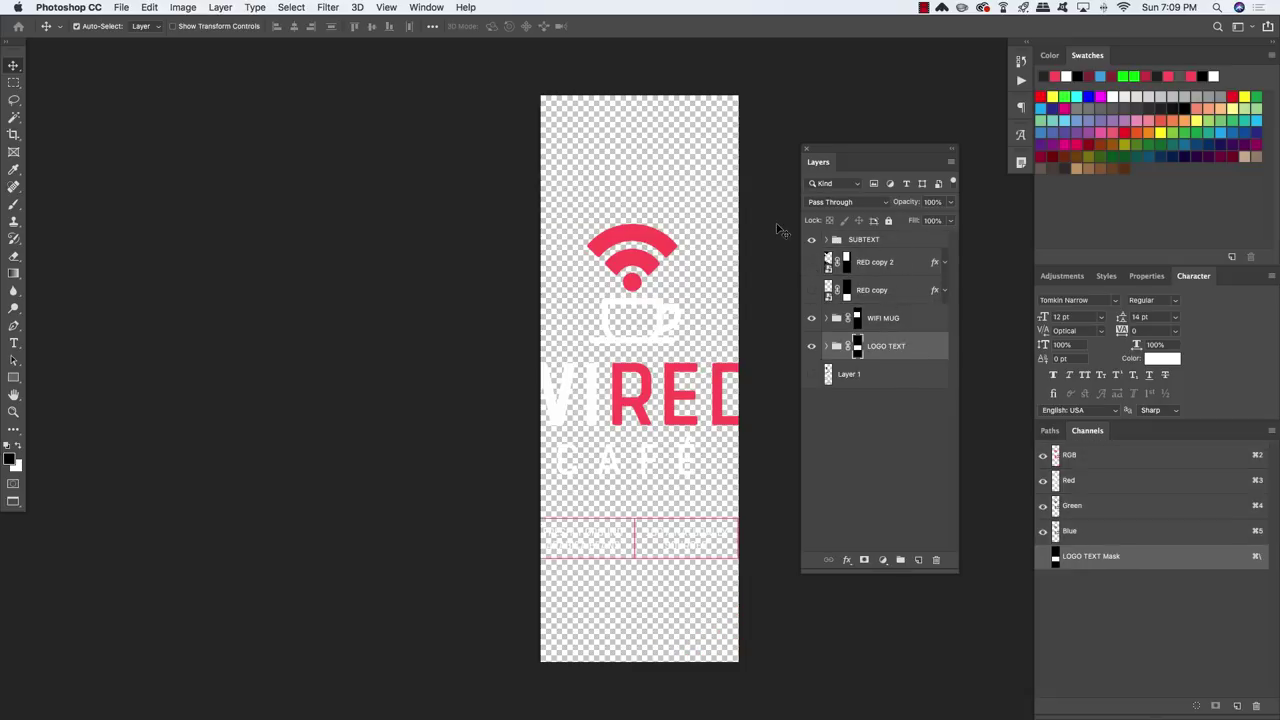
Scale the WIFI MUG and LOGO TEXT groups together to about 64% and centre the logo within the label width.
left_click(926, 352)
left_click(921, 322, "shift")
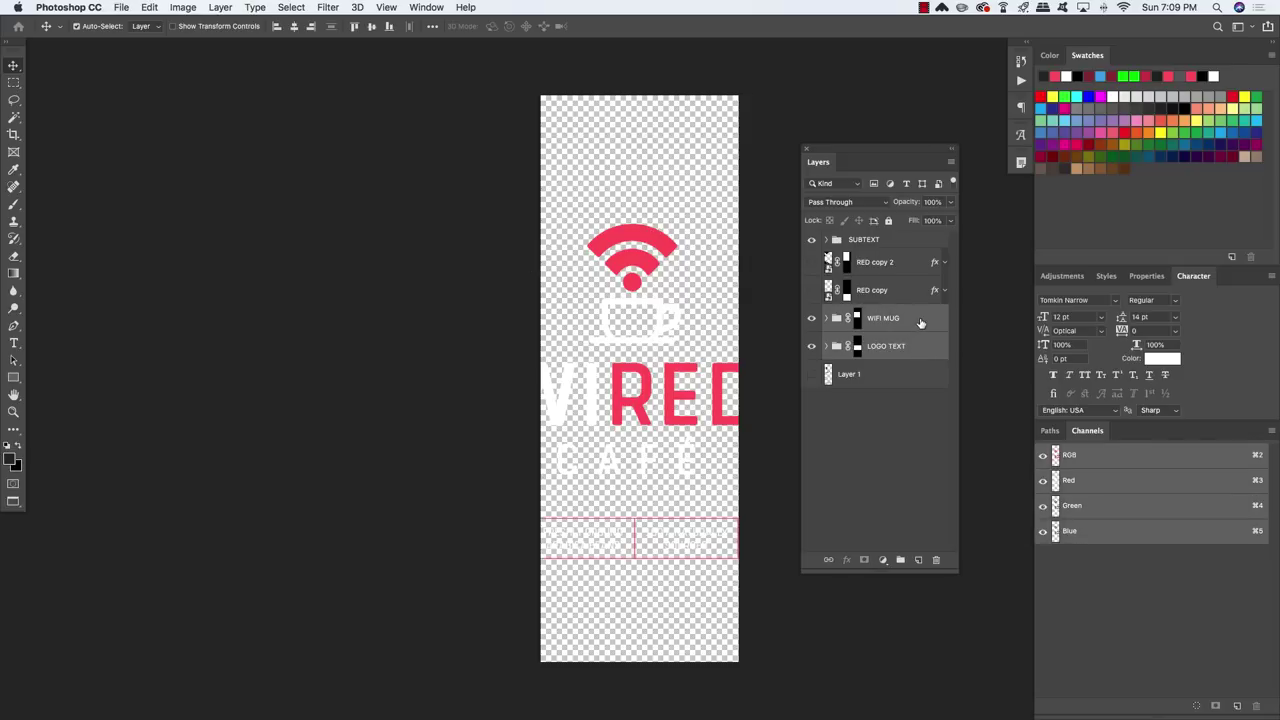
key("super+t")
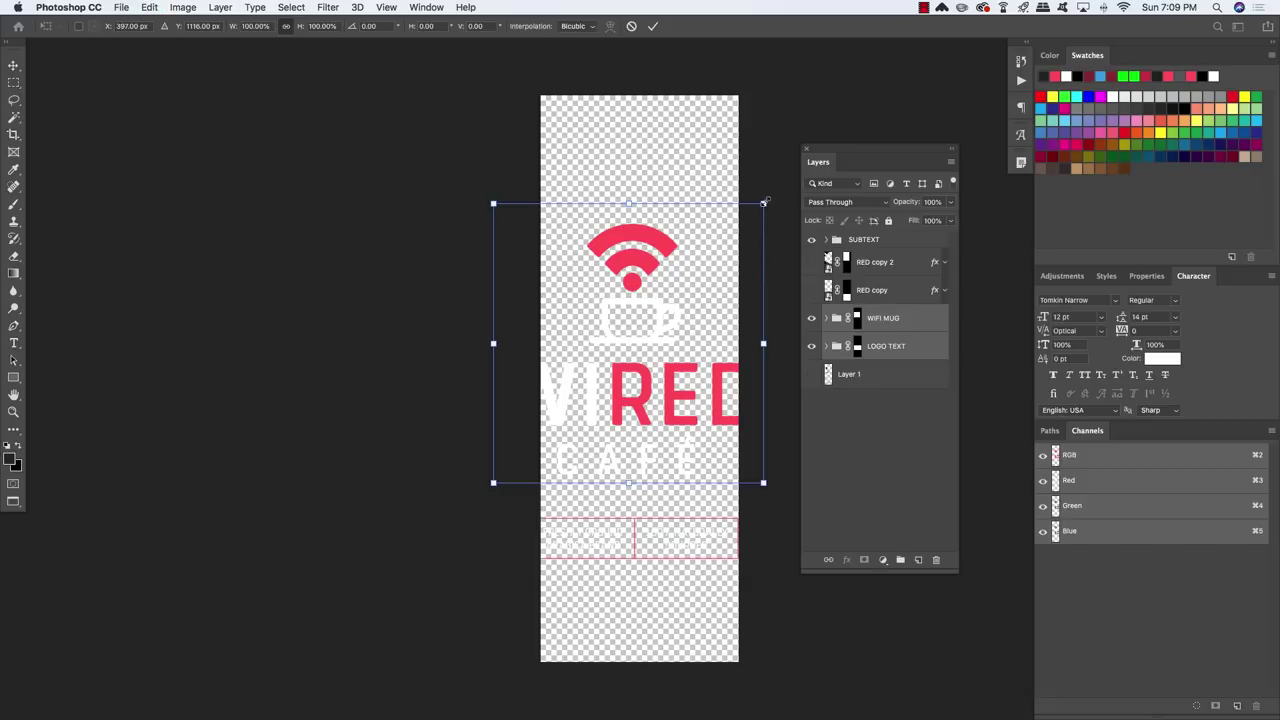
left_click_drag(764, 203, 715, 255)
left_click_drag(652, 285, 659, 285)
scroll(659, 285, "right", 10)
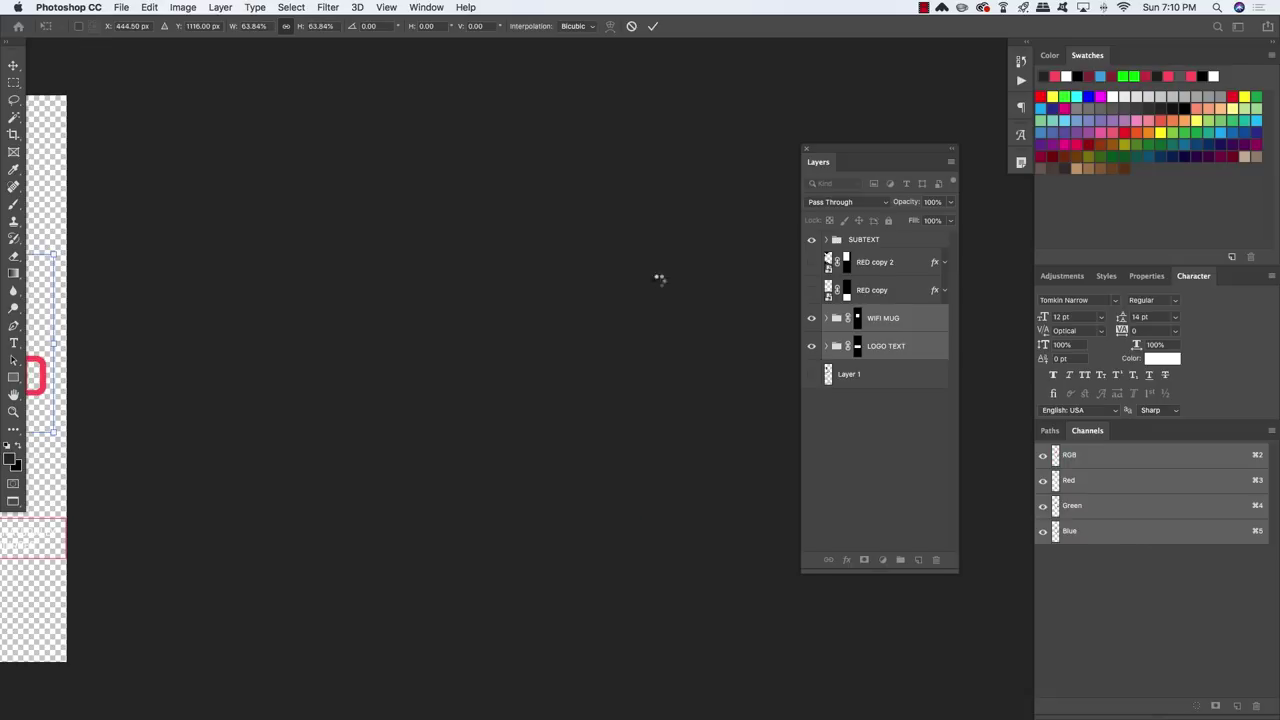
key("Return")
key("super+0")
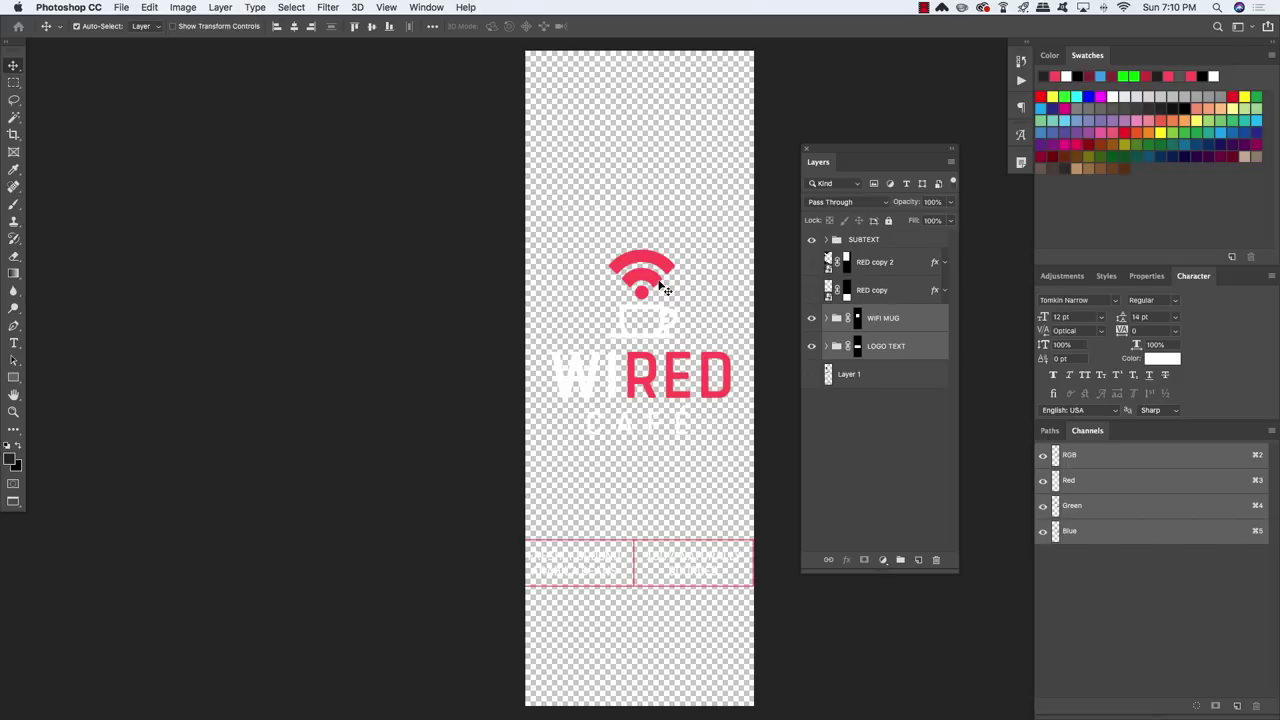
Scale down the SUBTEXT group to fit the label width and nudge it up closer below the logo.
left_click(910, 325)
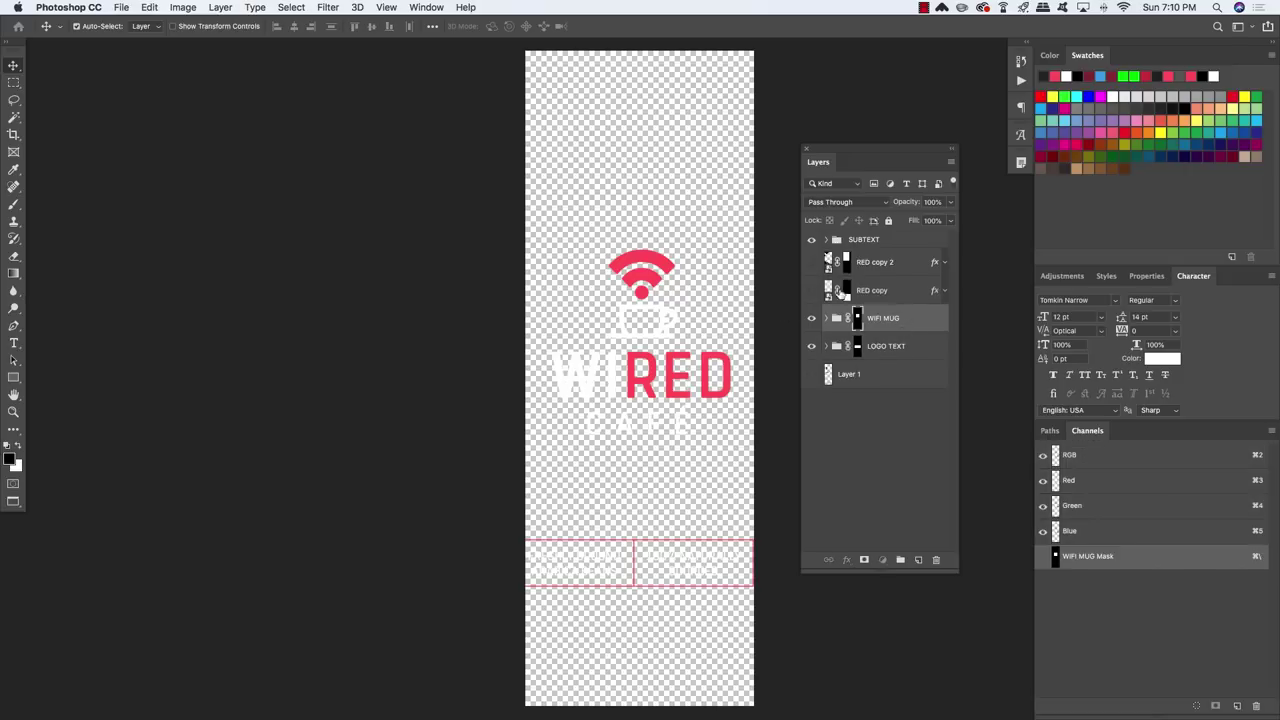
left_click(843, 292)
left_click(875, 241)
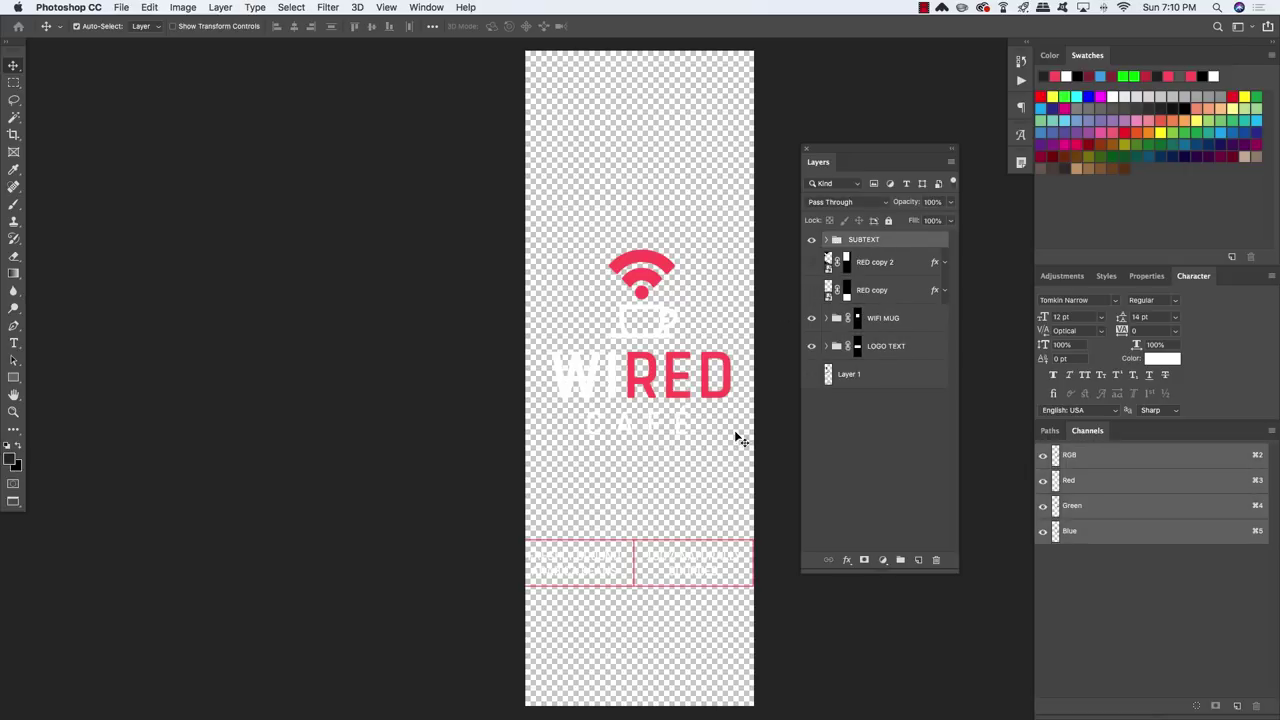
key("super+t")
left_click_drag(751, 539, 676, 567)
key("Return")
key("Up")
key("Up")
key("Up")
key("Up")
key("Up")
key("Up")
key("Up")
key("Up")
key("Up")
key("Up")
key("Up")
key("Up")
key("Up")
key("Up")
key("Up")
key("Up")
key("Up")
key("Up")
key("Up")
key("Up")
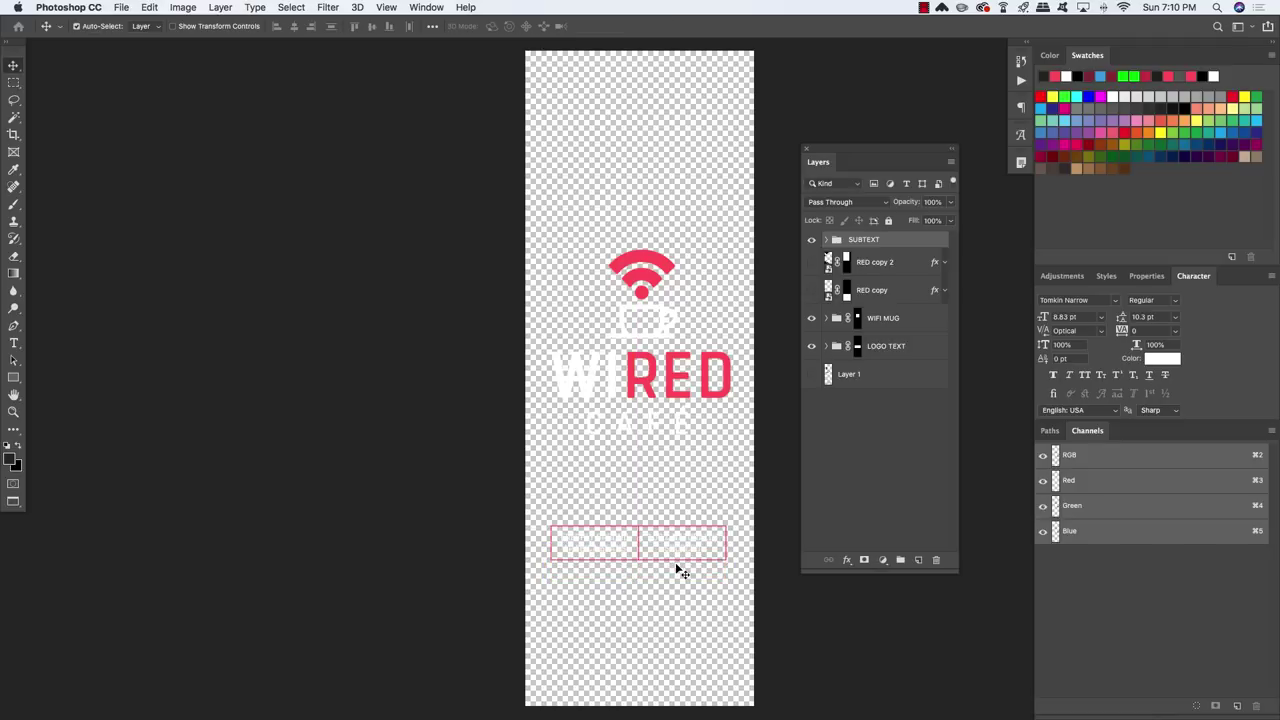
Show RED copy 2 and reposition its enlarged gray wifi arcs across the upper part of the label, above the logo.
left_click(875, 262)
left_click(811, 263)
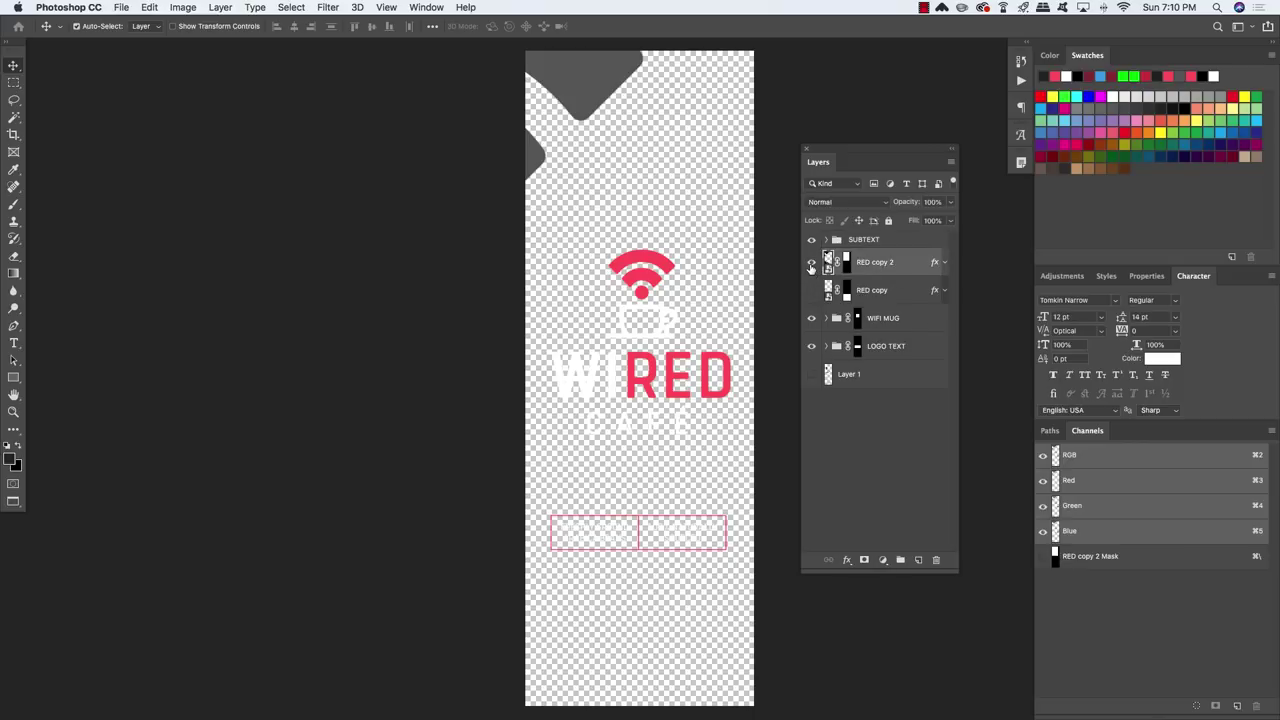
key("super+t")
left_click_drag(570, 152, 606, 177)
left_click_drag(560, 235, 559, 209)
scroll(559, 209, "right", 10)
key("Return")
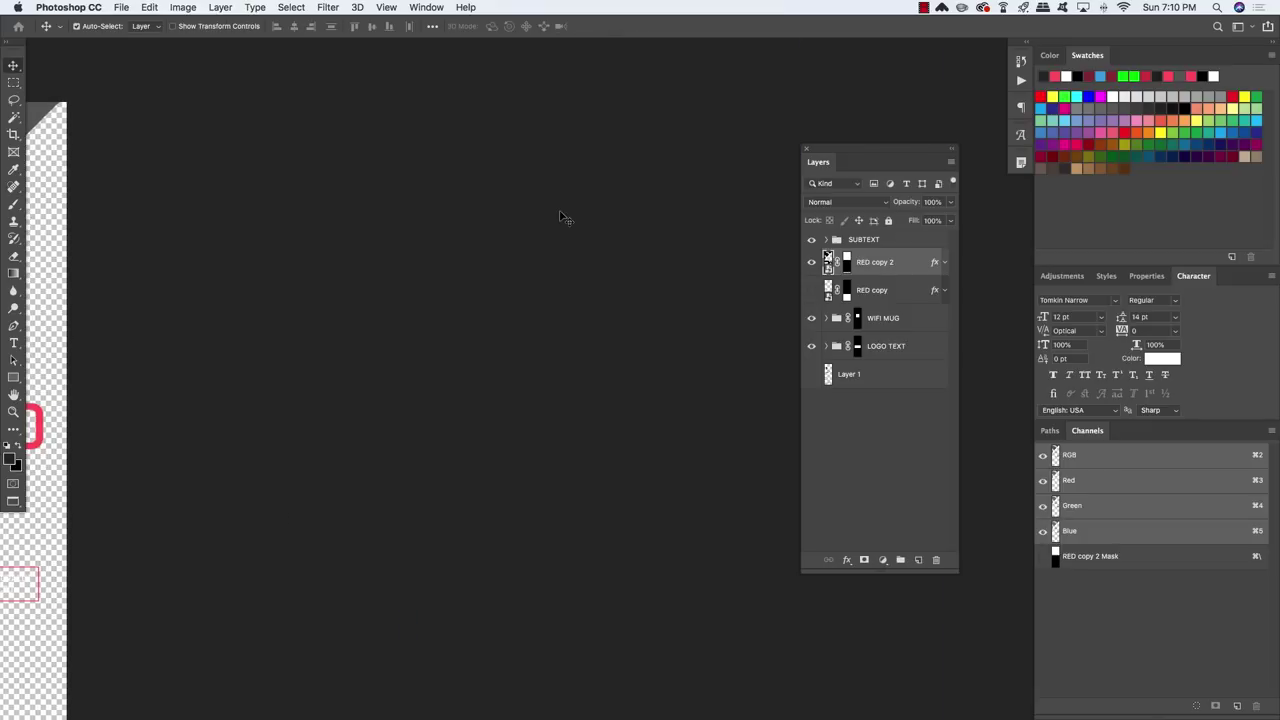
scroll(560, 217, "left", 10)
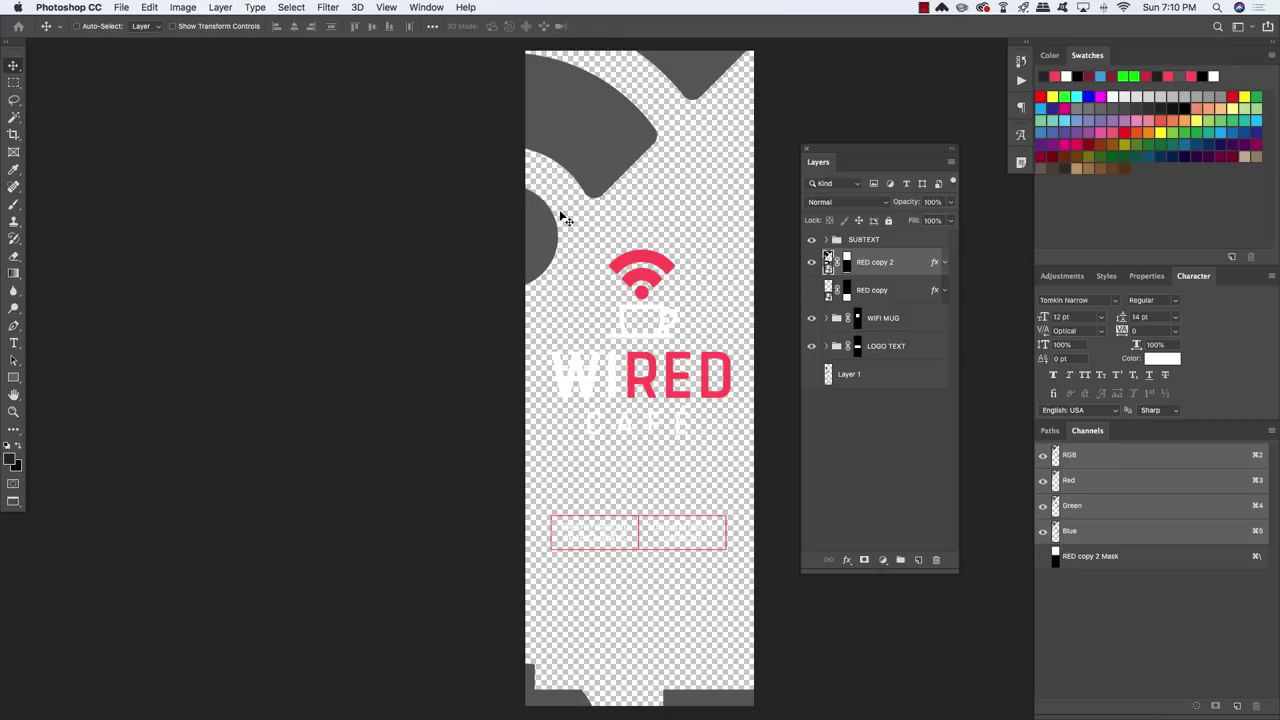
Mask out the stray gray shapes at the label's lower edge by filling that area of the RED copy 2 mask with black.
left_click(848, 263)
left_click_drag(697, 500, 660, 435)
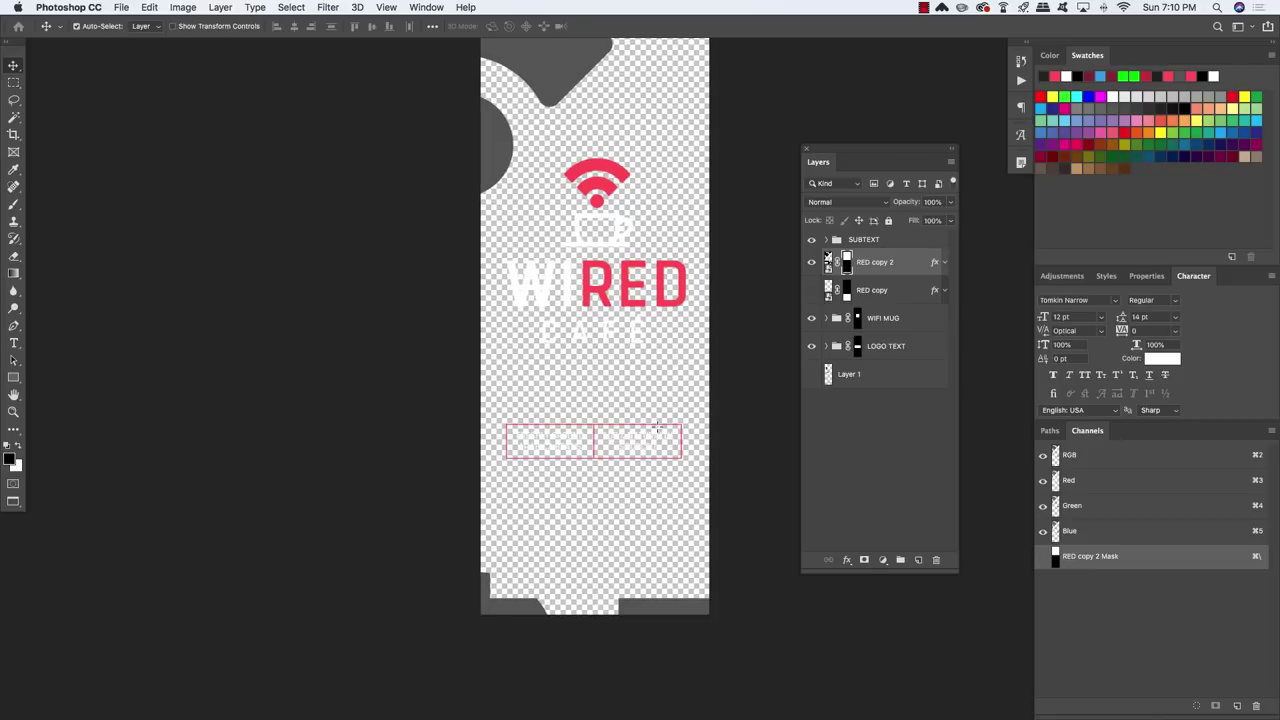
key("m")
left_click_drag(445, 534, 786, 666)
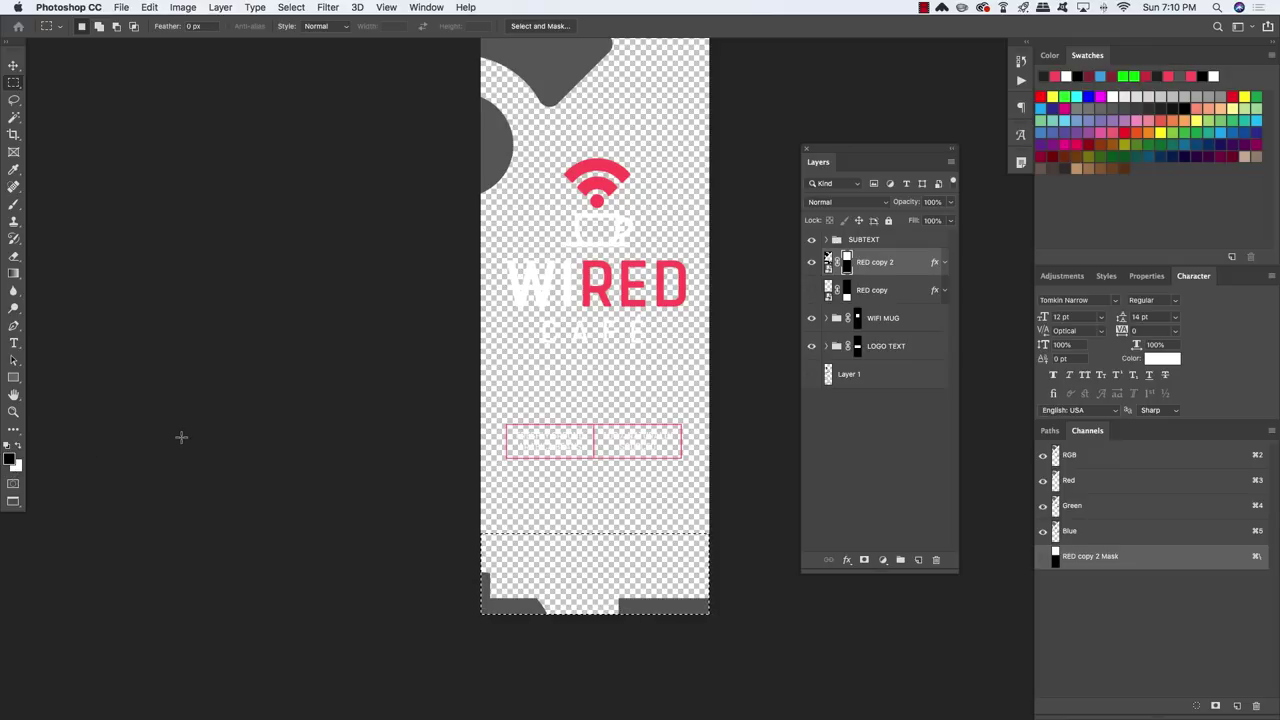
key("alt+BackSpace")
key("ctrl+d")
key("v")
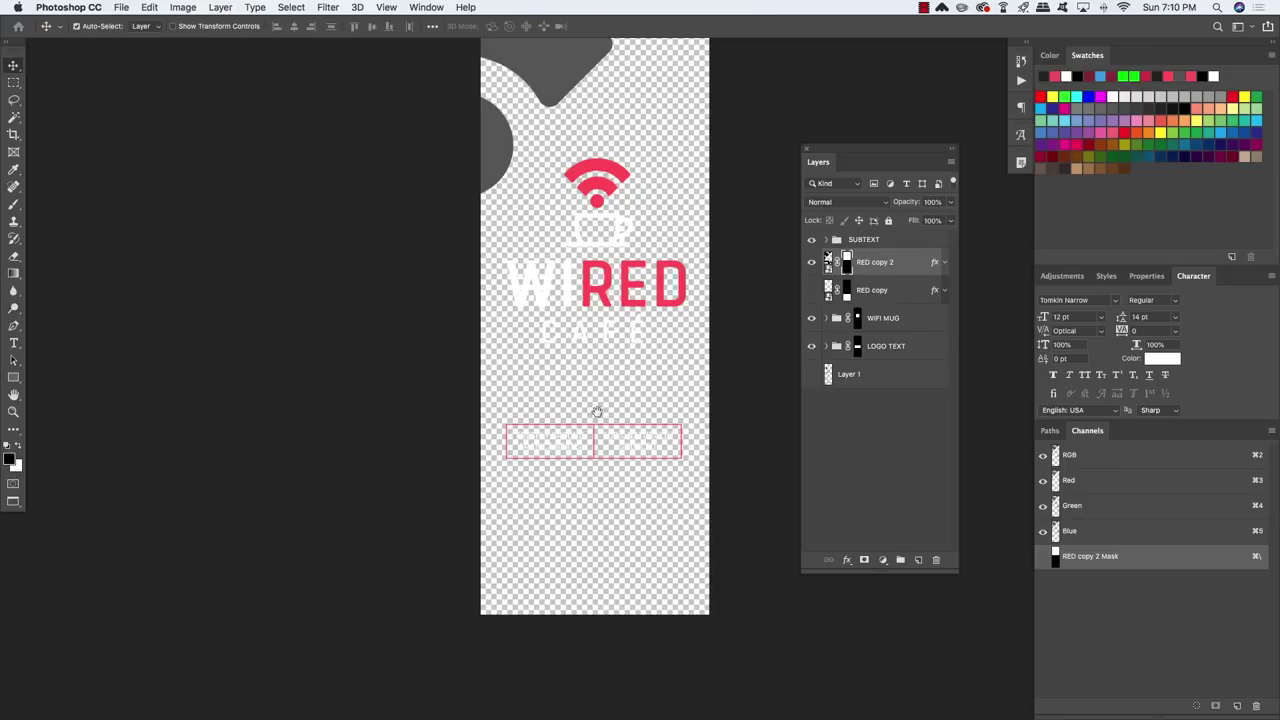
Show RED copy, scale it to 106.65% and reposition its red arc so it spans the label's lower right corner.
left_click_drag(596, 410, 571, 444)
left_click(880, 291)
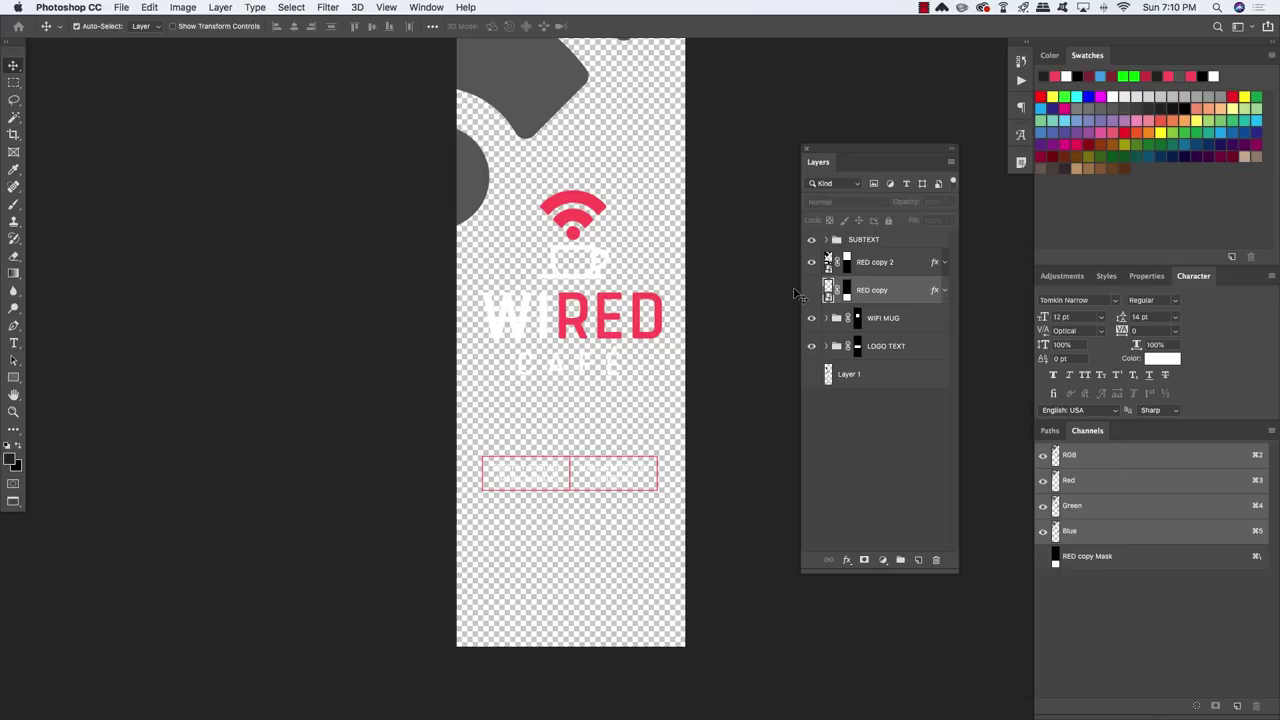
left_click(812, 290)
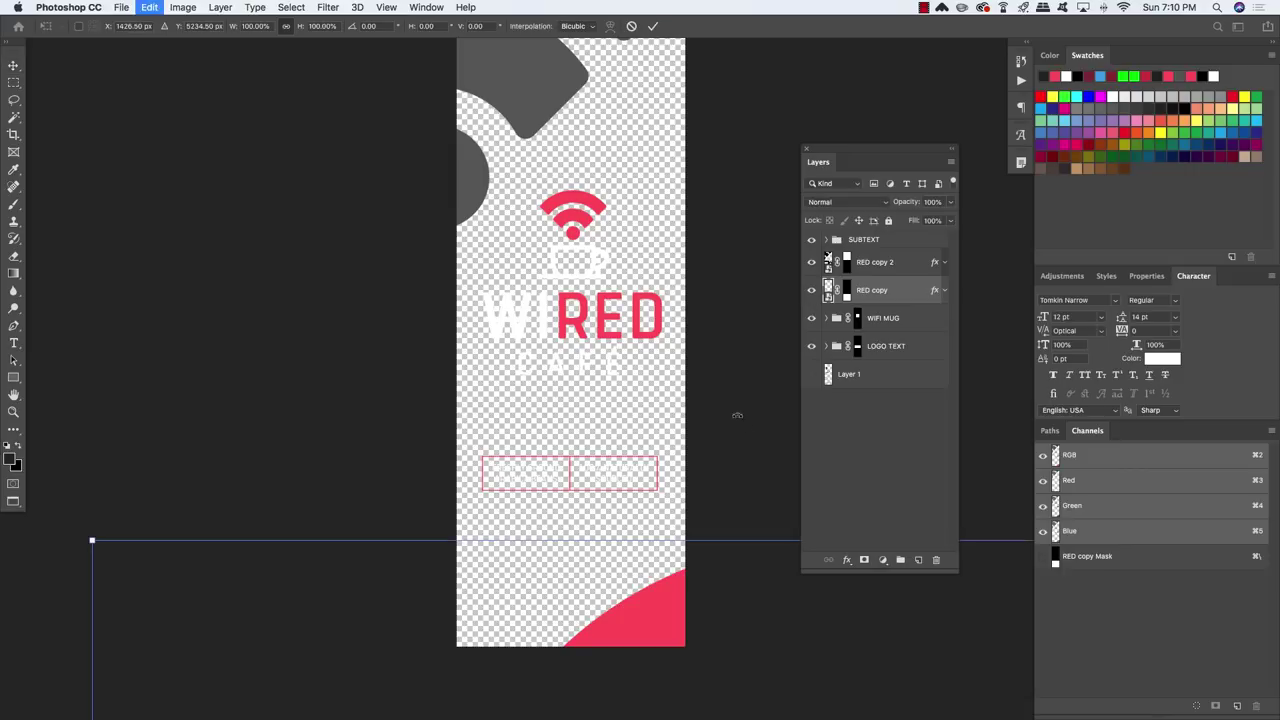
key("ctrl+t")
key("super+minus")
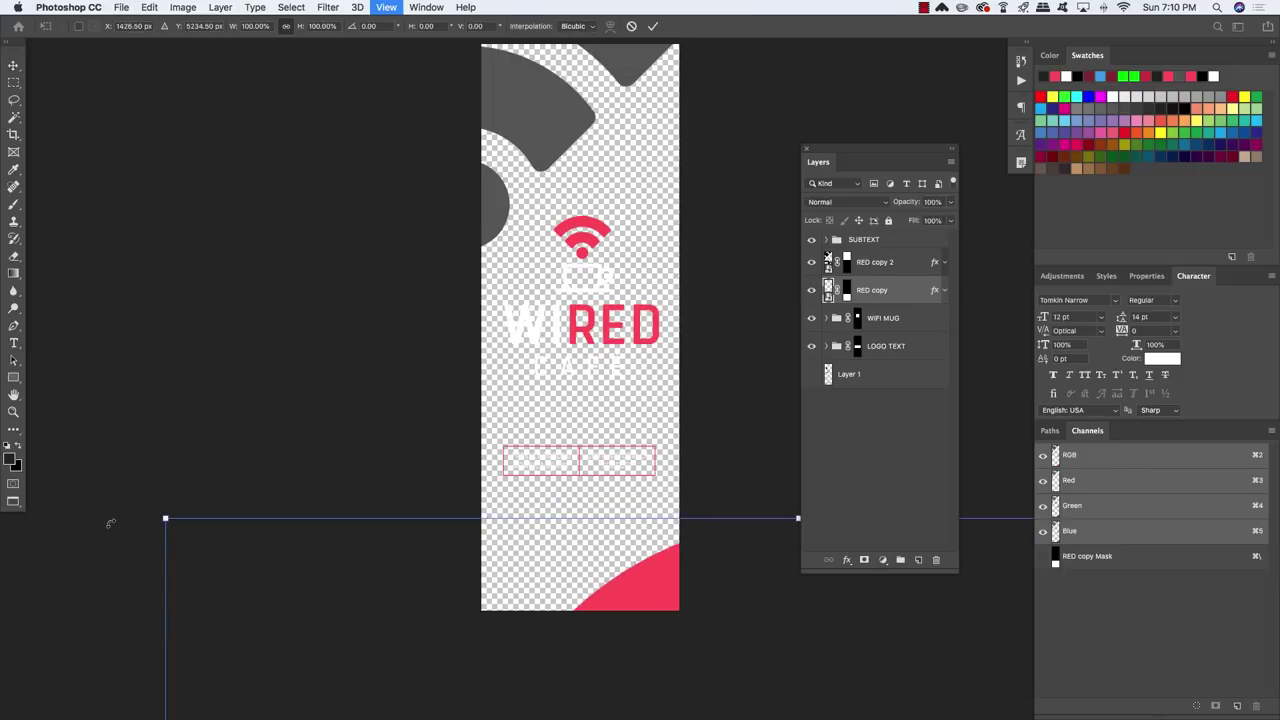
left_click_drag(276, 489, 246, 454)
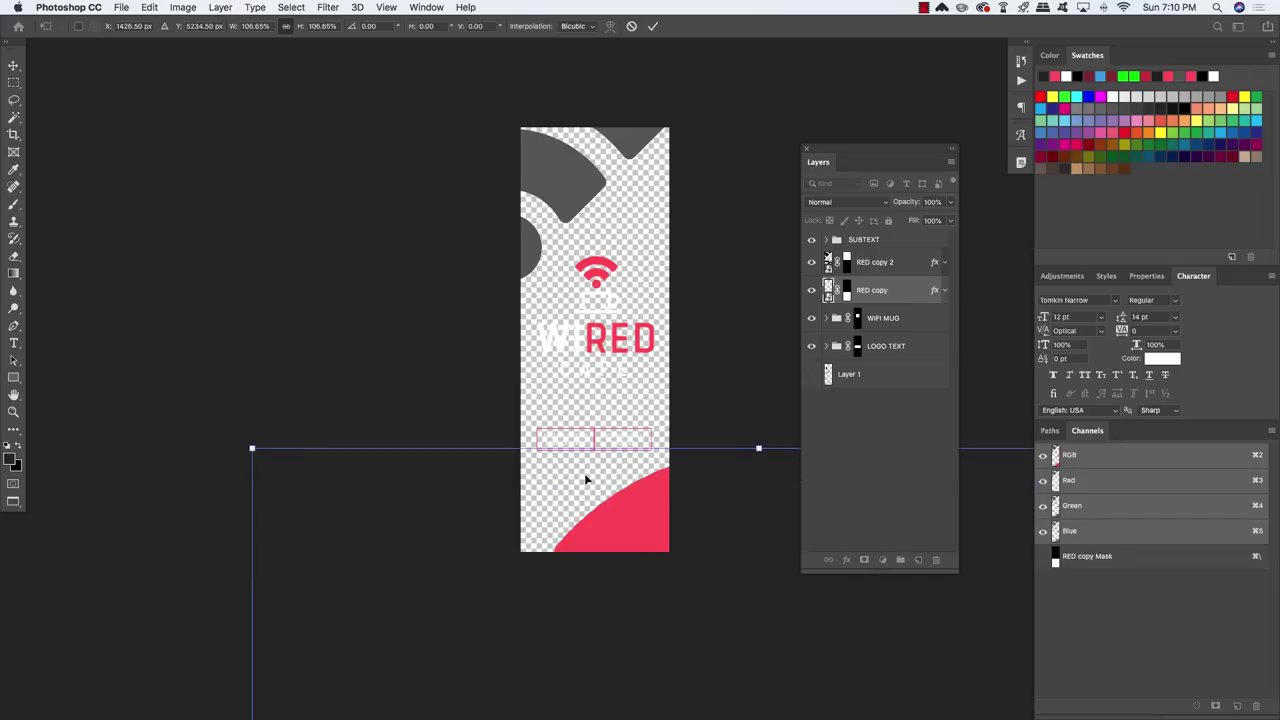
mouse_move(640, 515)
left_mouse_down()
mouse_move(652, 497)
mouse_move(600, 543)
mouse_move(608, 529)
mouse_move(643, 531)
mouse_move(660, 506)
left_mouse_up()
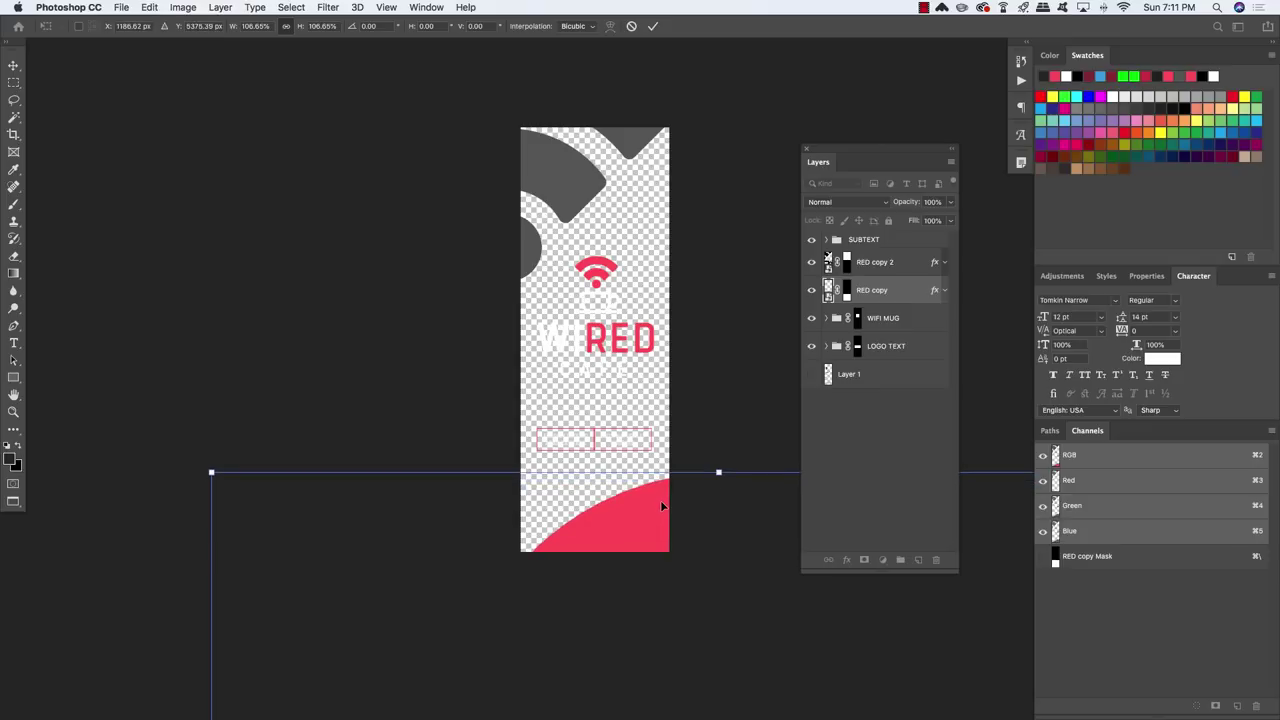
key("Return")
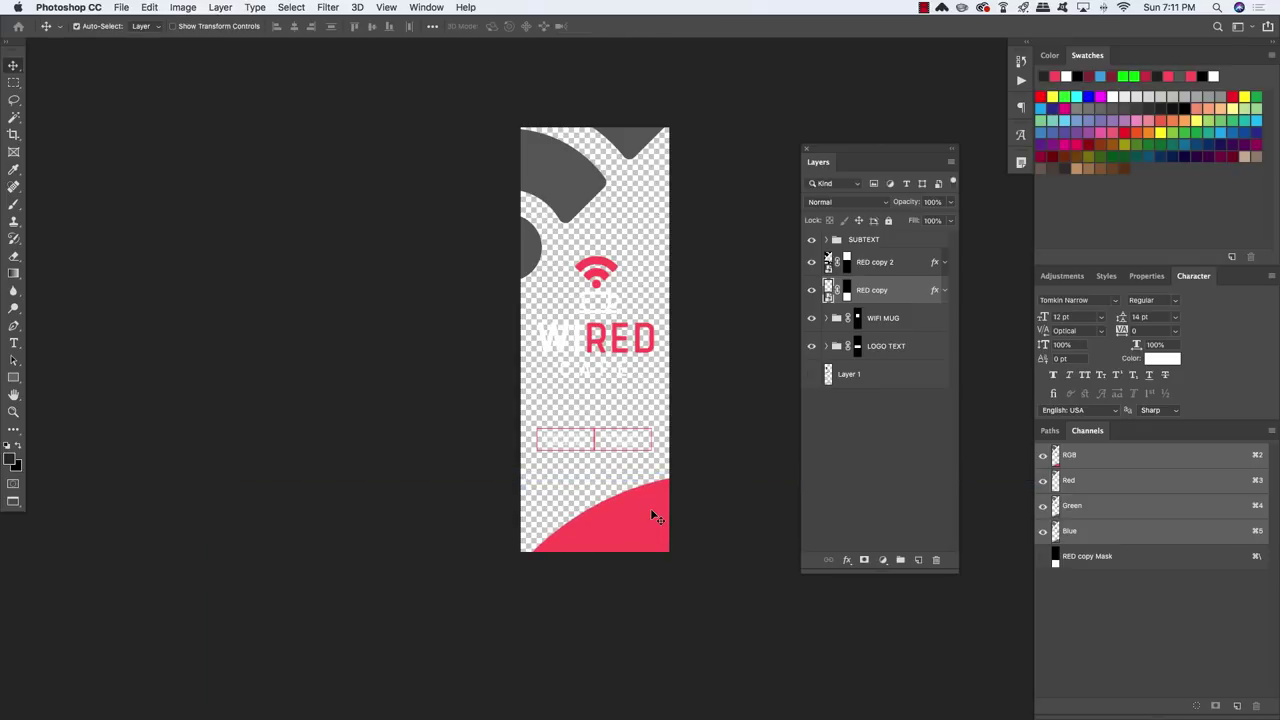
Hide the gray RED copy 2 arcs and move the WIFI MUG and LOGO TEXT groups to the label's upper part.
left_click(884, 264)
left_click(881, 241)
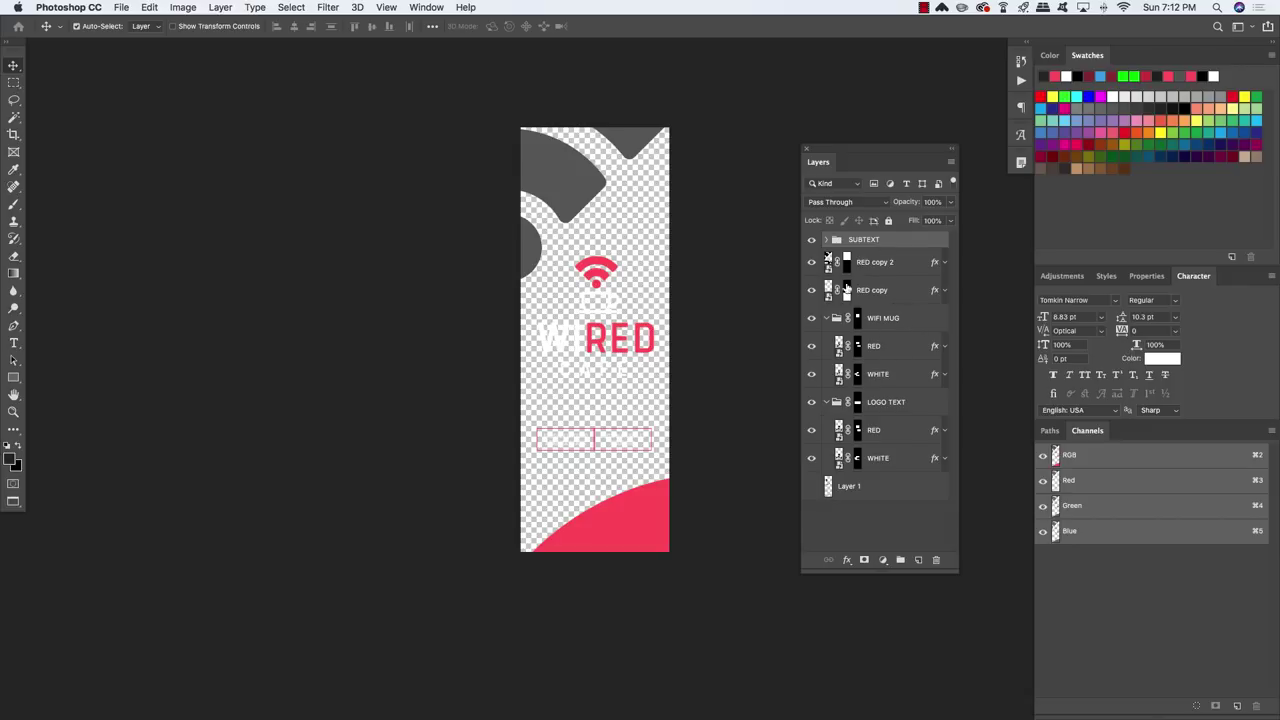
left_click(809, 264)
left_click(895, 296)
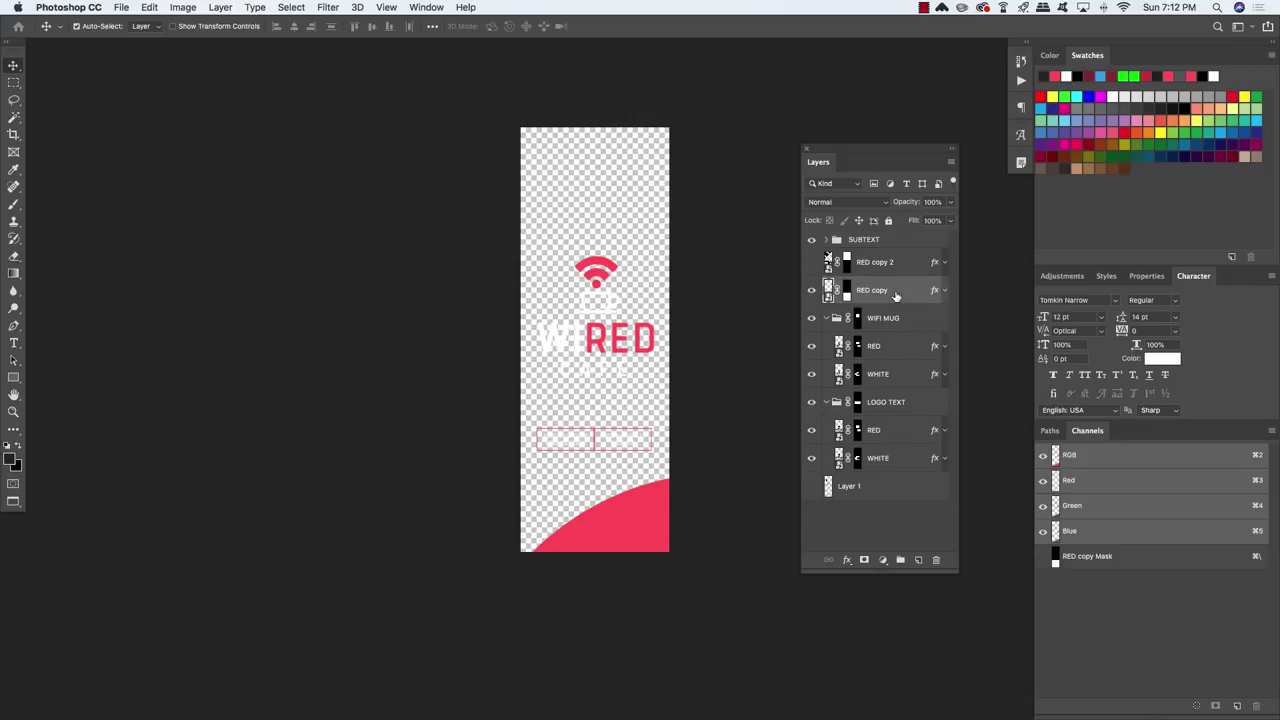
left_click(897, 320)
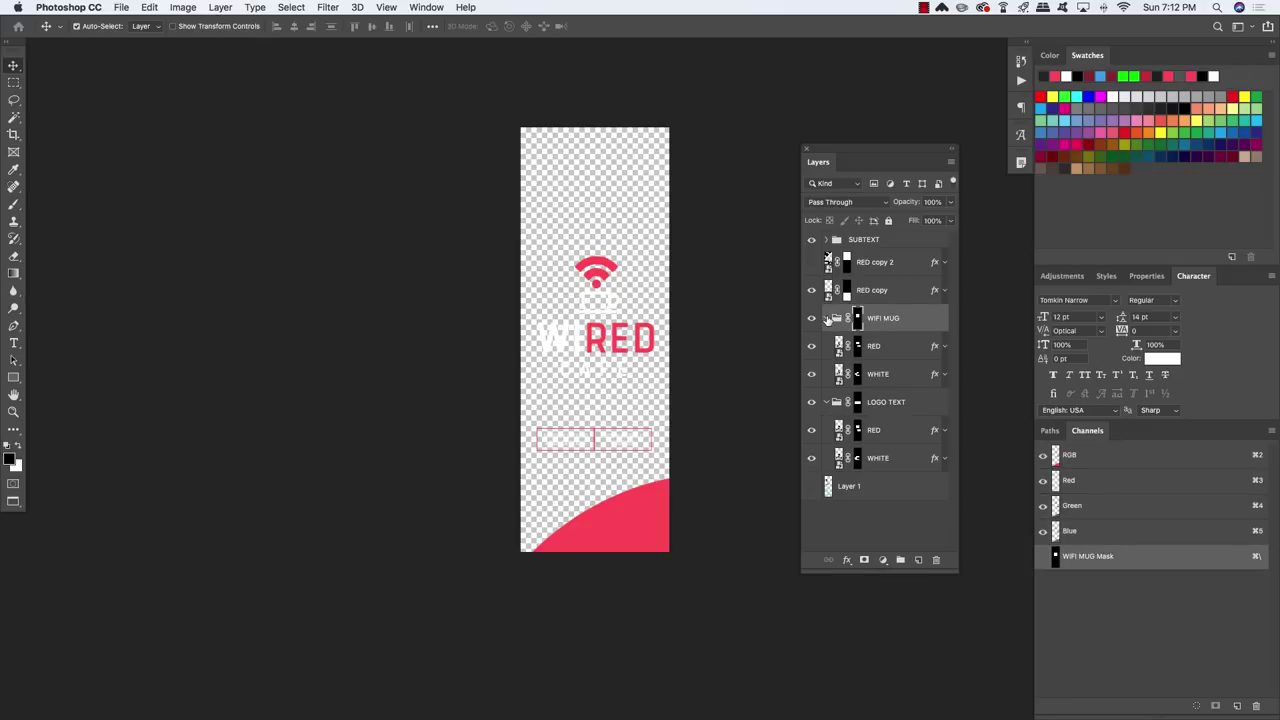
left_click(826, 318)
left_click(826, 346)
left_click(897, 346, "shift")
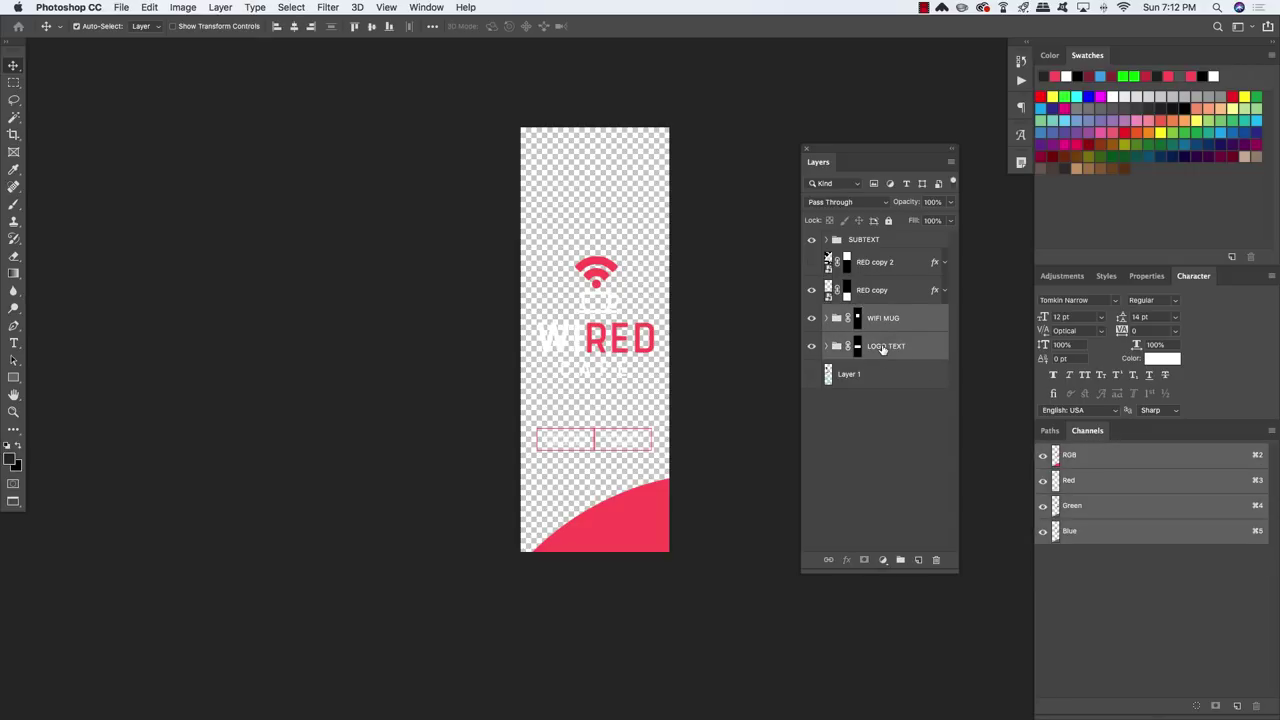
key("super+t")
left_click_drag(645, 352, 645, 260)
key("Return")
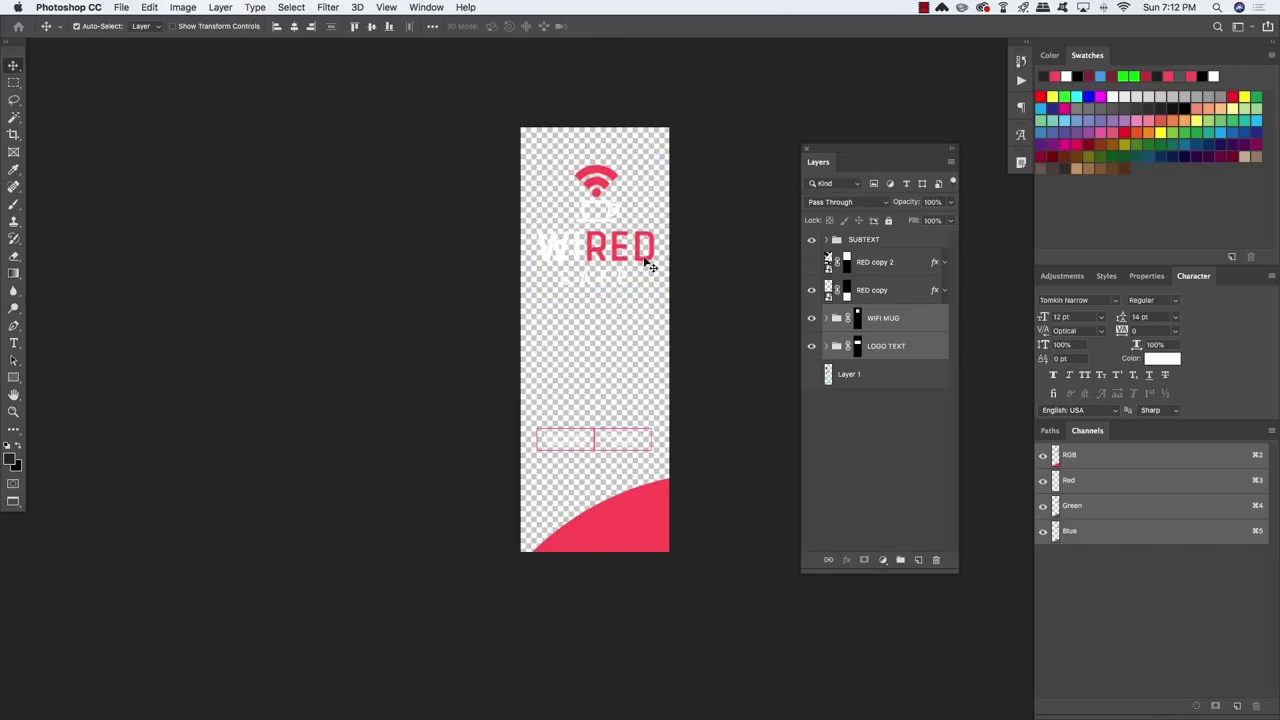
left_click(888, 266)
left_click(811, 262)
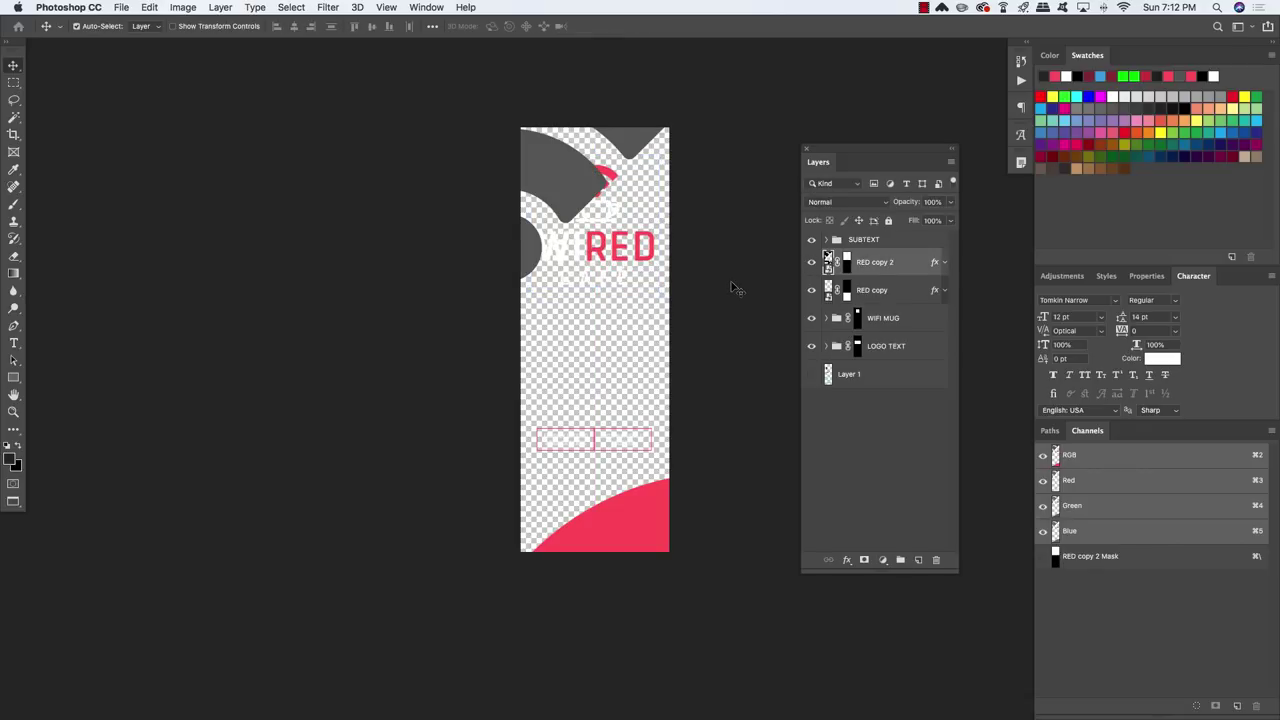
left_click(811, 262)
Scale down the RED copy arcs and place them against the label's left edge, just below the logo.
left_click(860, 290)
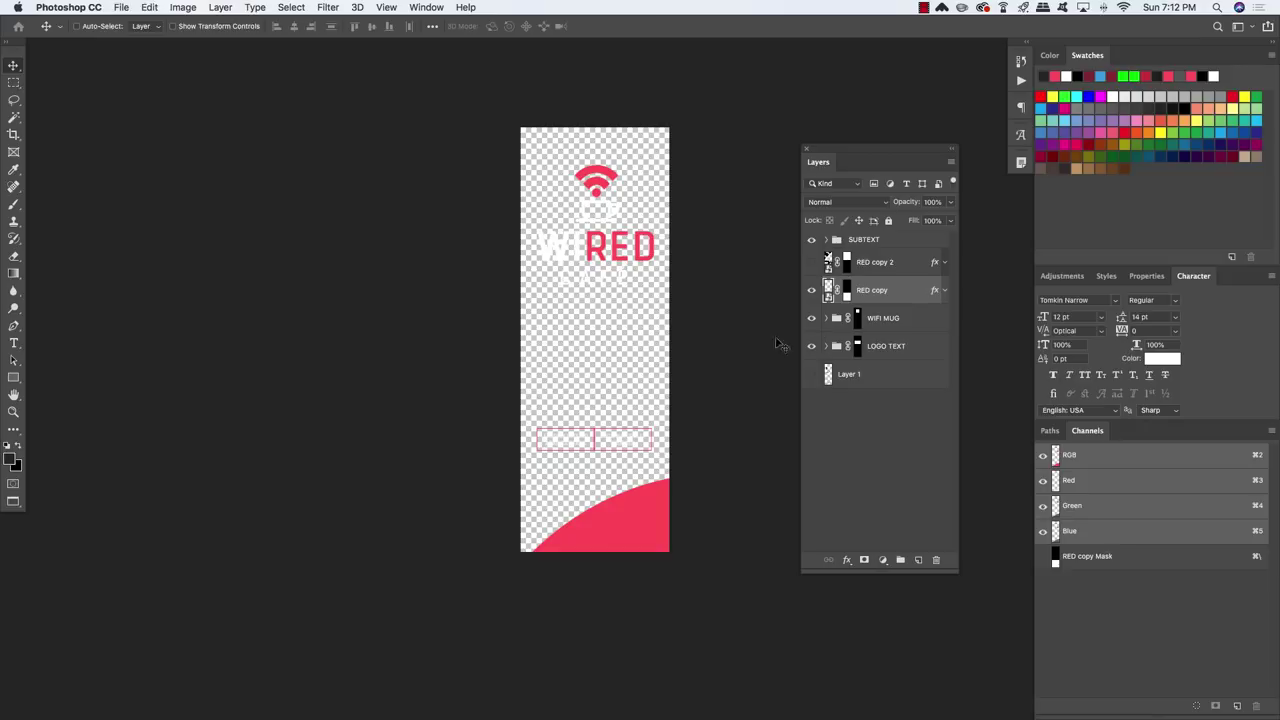
key("super+t")
left_click_drag(651, 503, 505, 370)
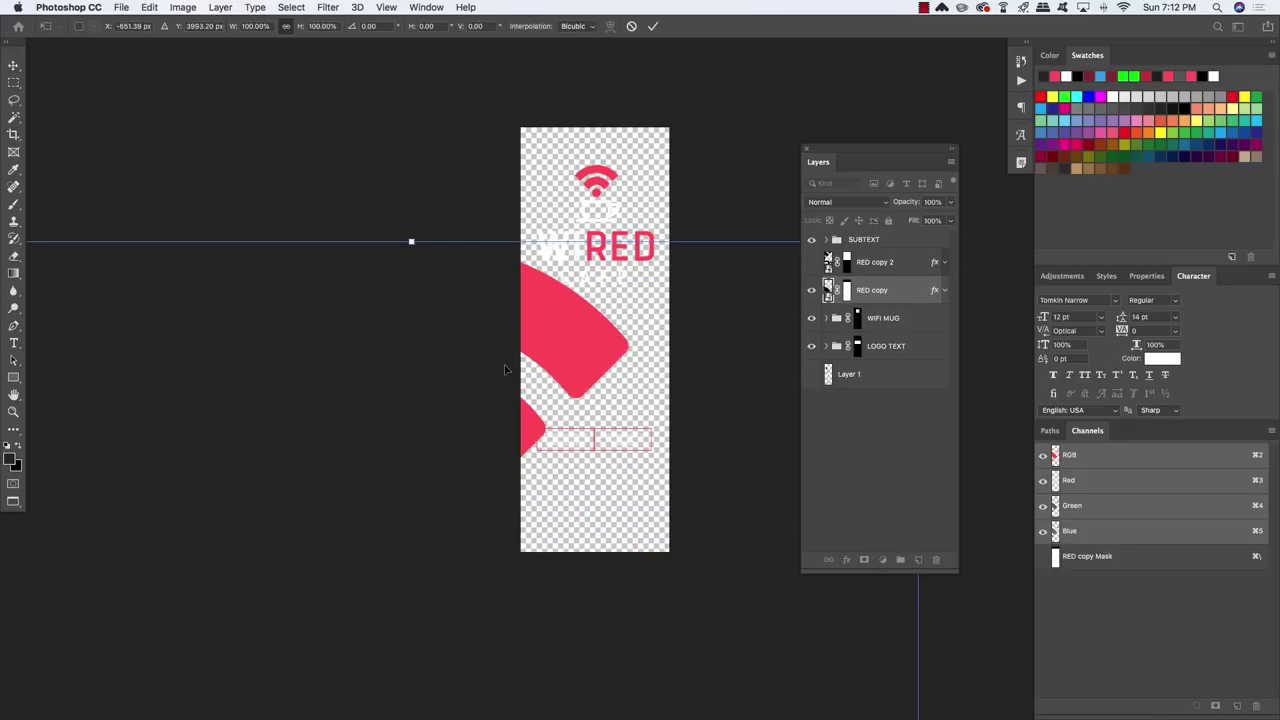
left_click_drag(679, 318, 540, 329)
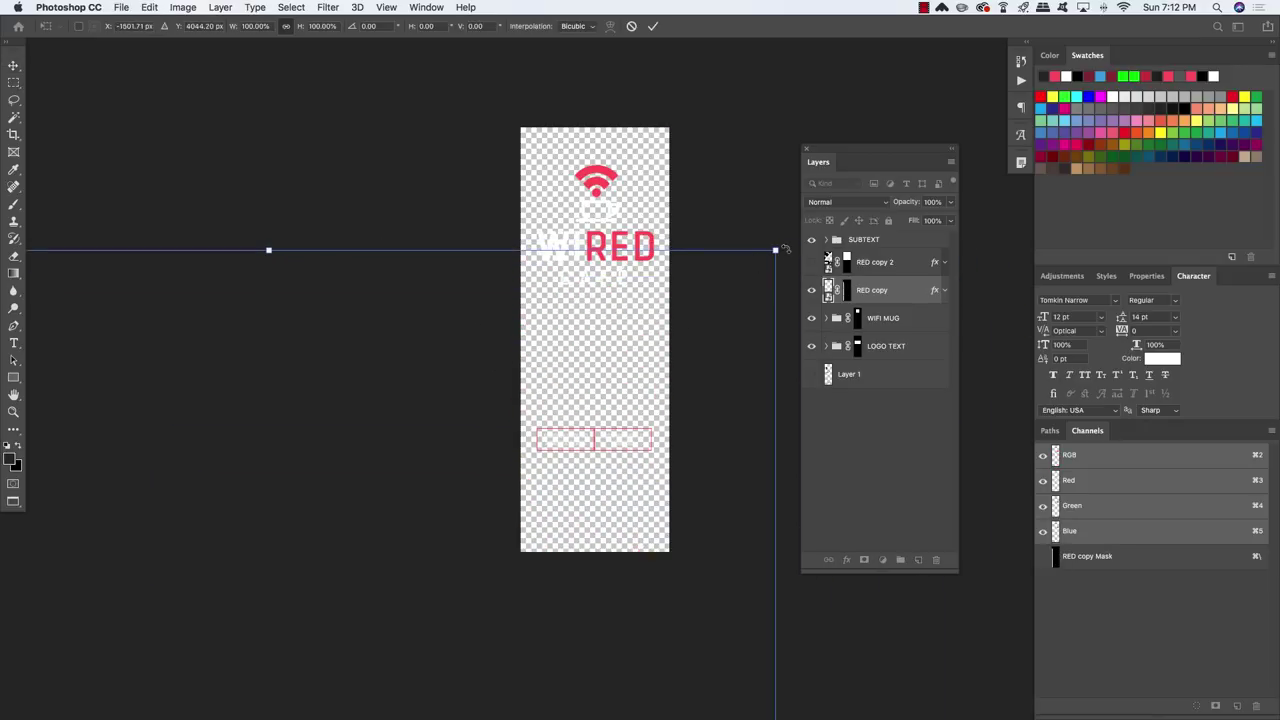
left_click_drag(785, 249, 663, 357)
left_click_drag(547, 380, 594, 393)
key("Return")
Move the SUBTEXT group down below the red arcs, near the label's lower edge.
left_click(898, 245)
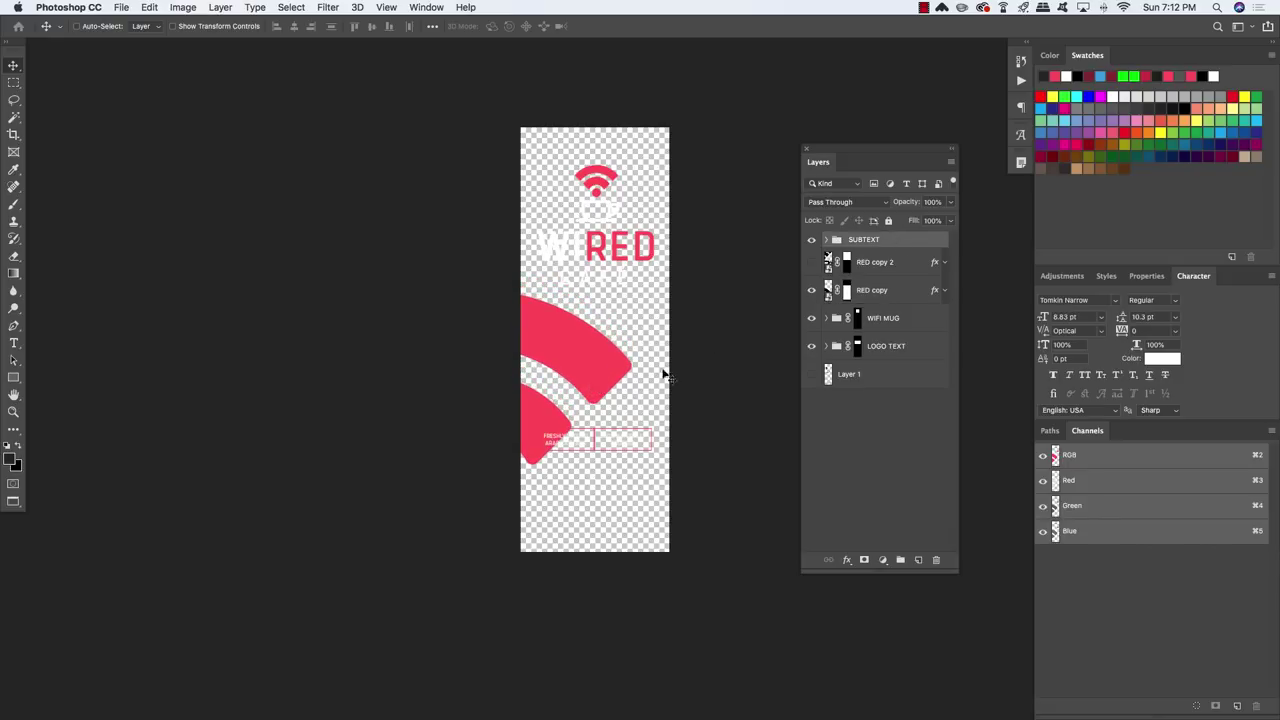
key("ctrl+t")
left_click_drag(626, 445, 628, 507)
key("Return")
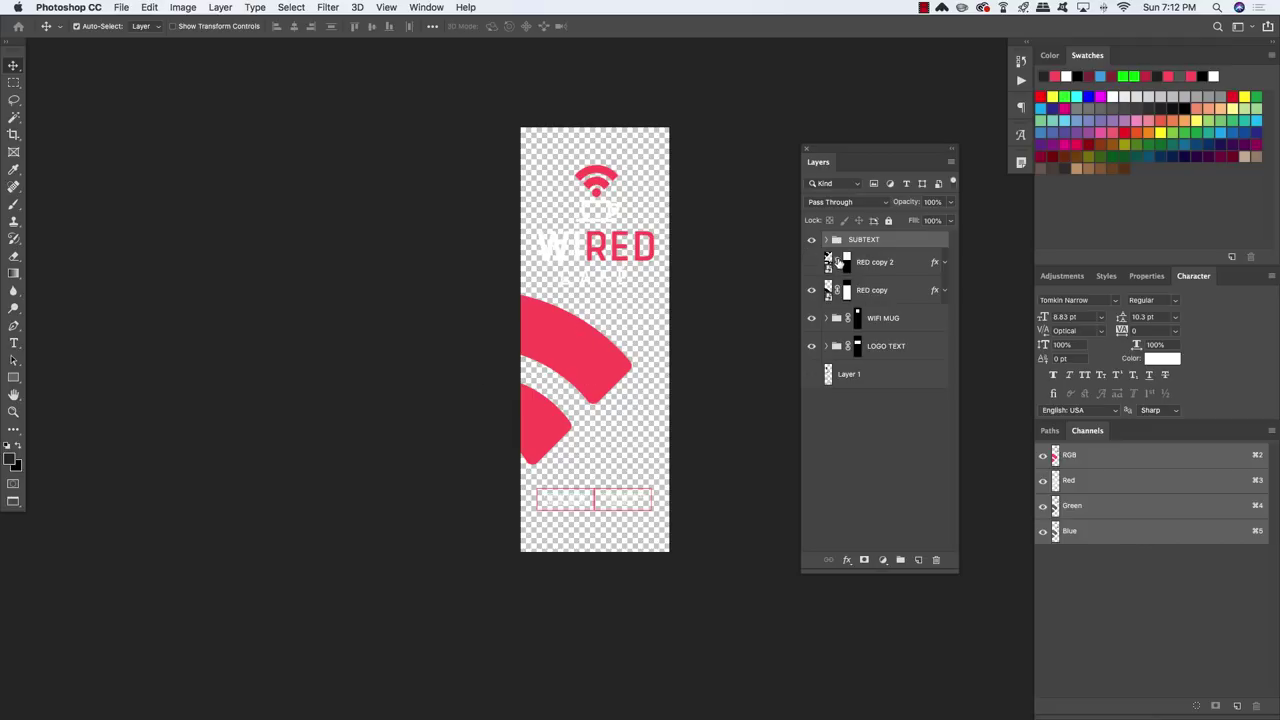
Paste the copied darker red layer style onto RED copy and the RED layers of the WIFI MUG and LOGO TEXT groups.
left_click(825, 318)
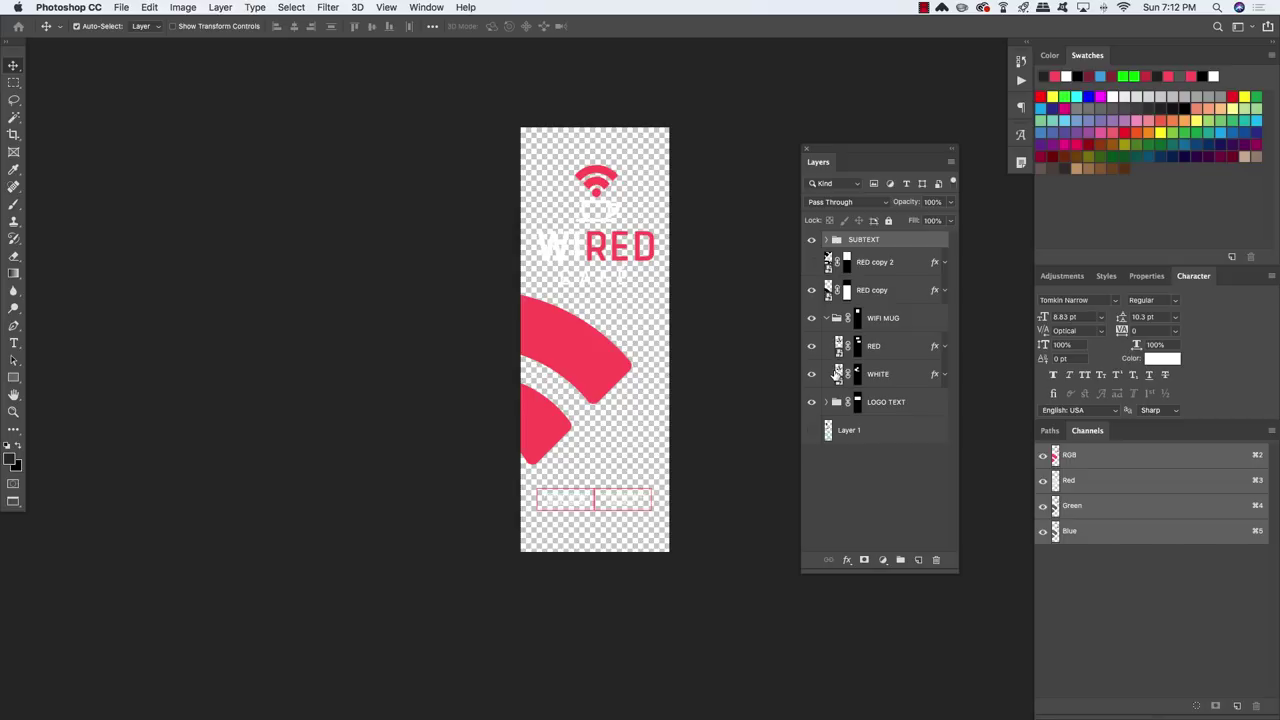
left_click(825, 402)
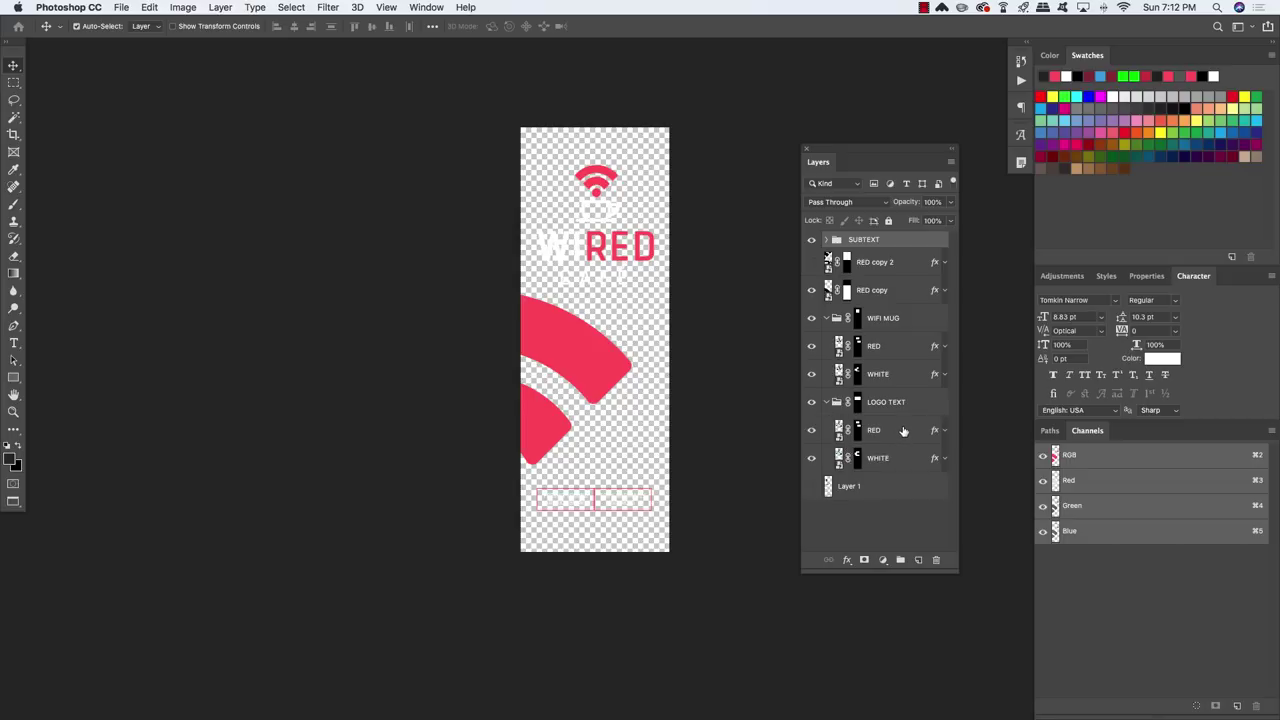
left_click(874, 431)
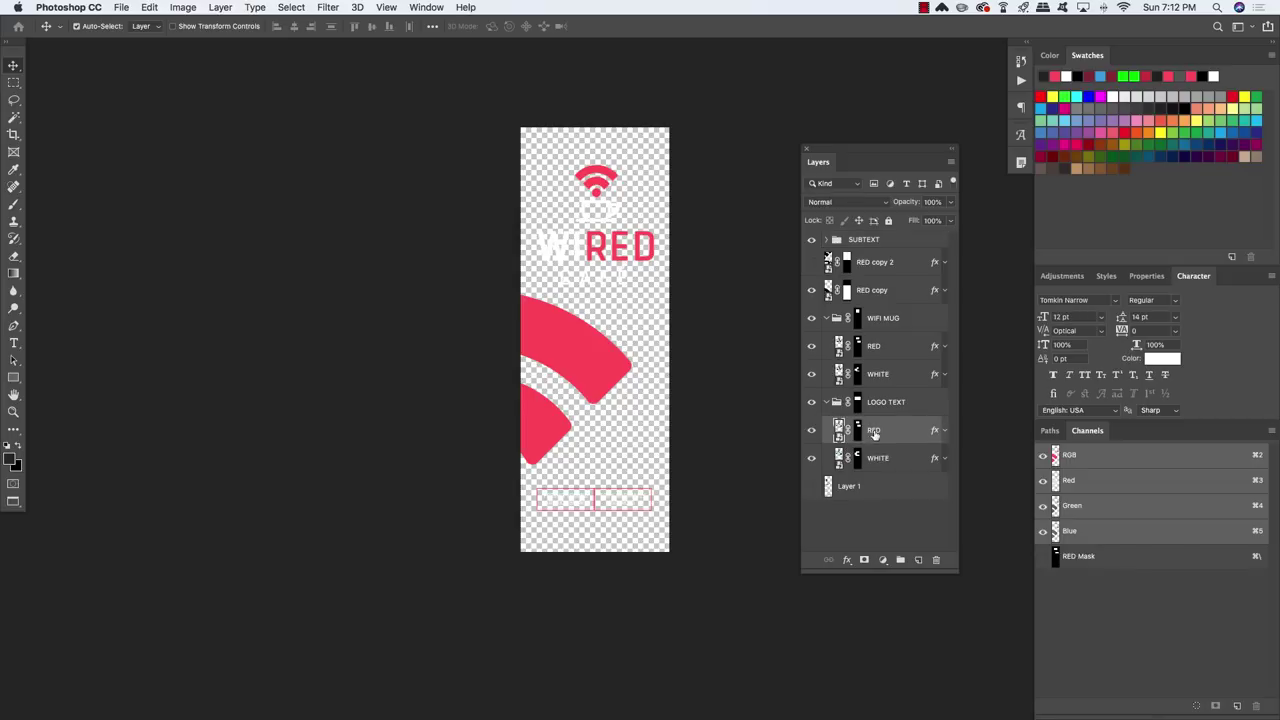
left_click(903, 349, "super")
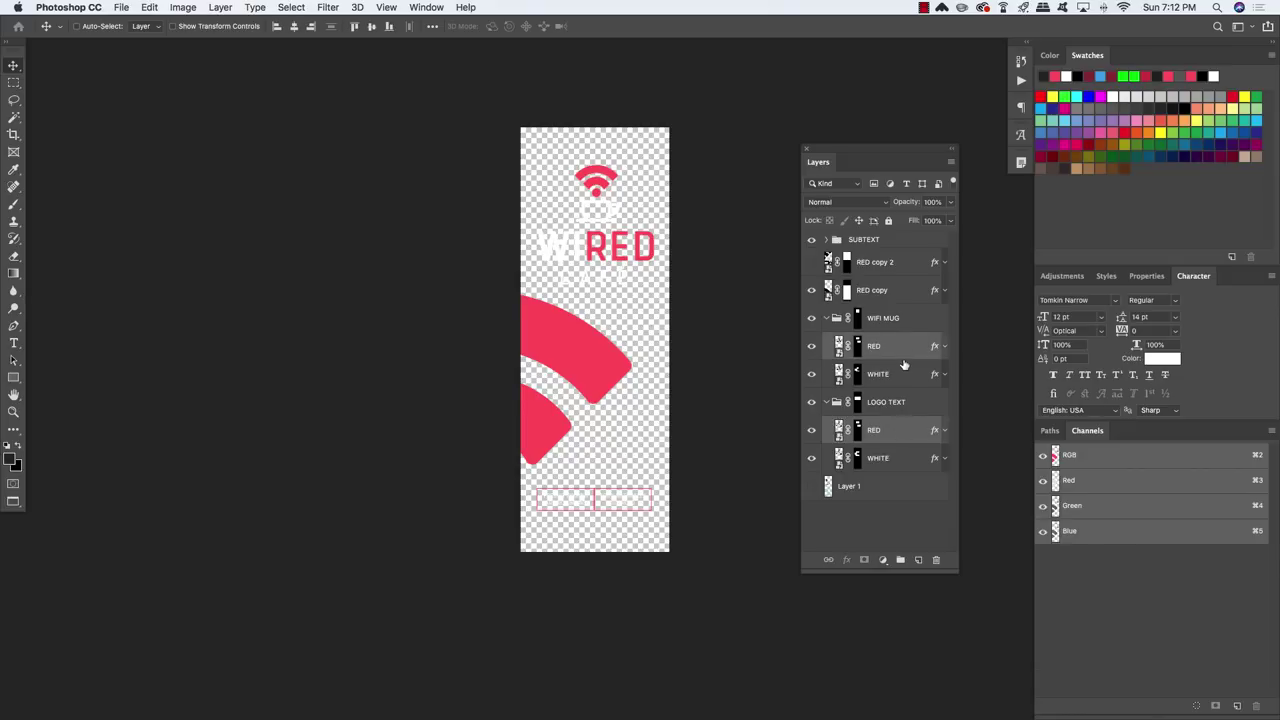
left_click(920, 292, "super")
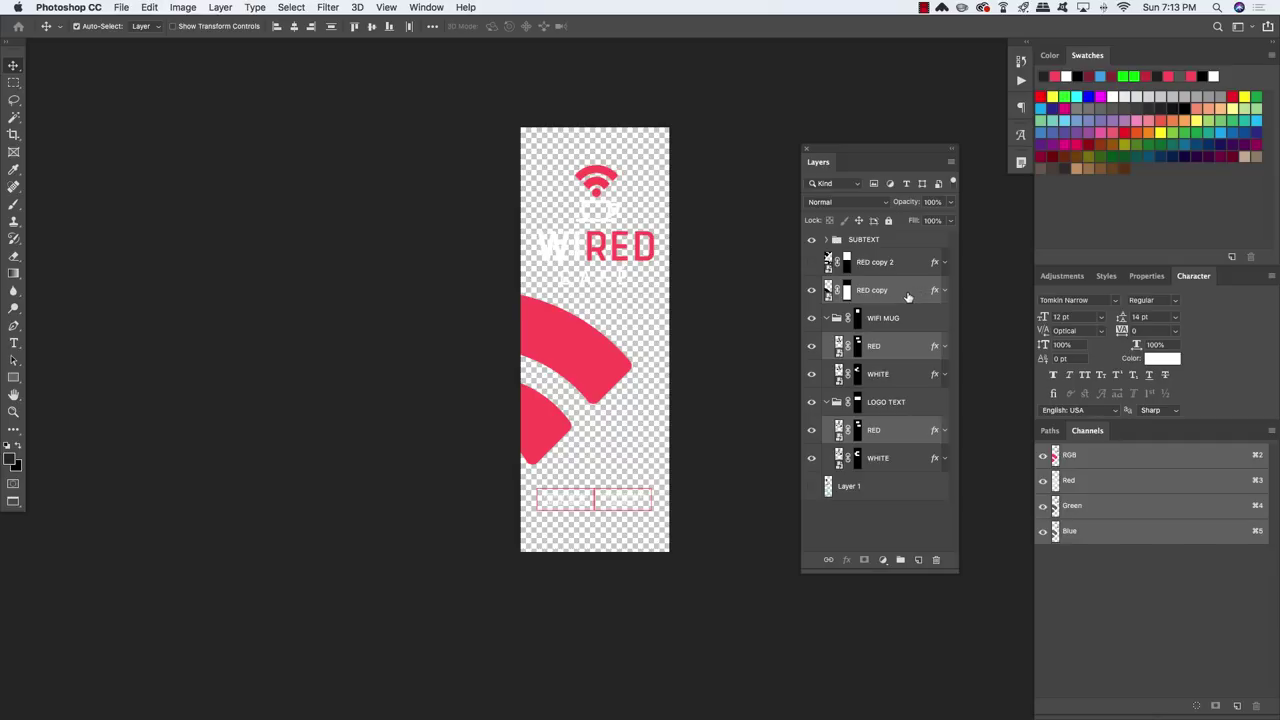
left_click(811, 290)
left_click(811, 290)
left_click(811, 346)
left_click(811, 346)
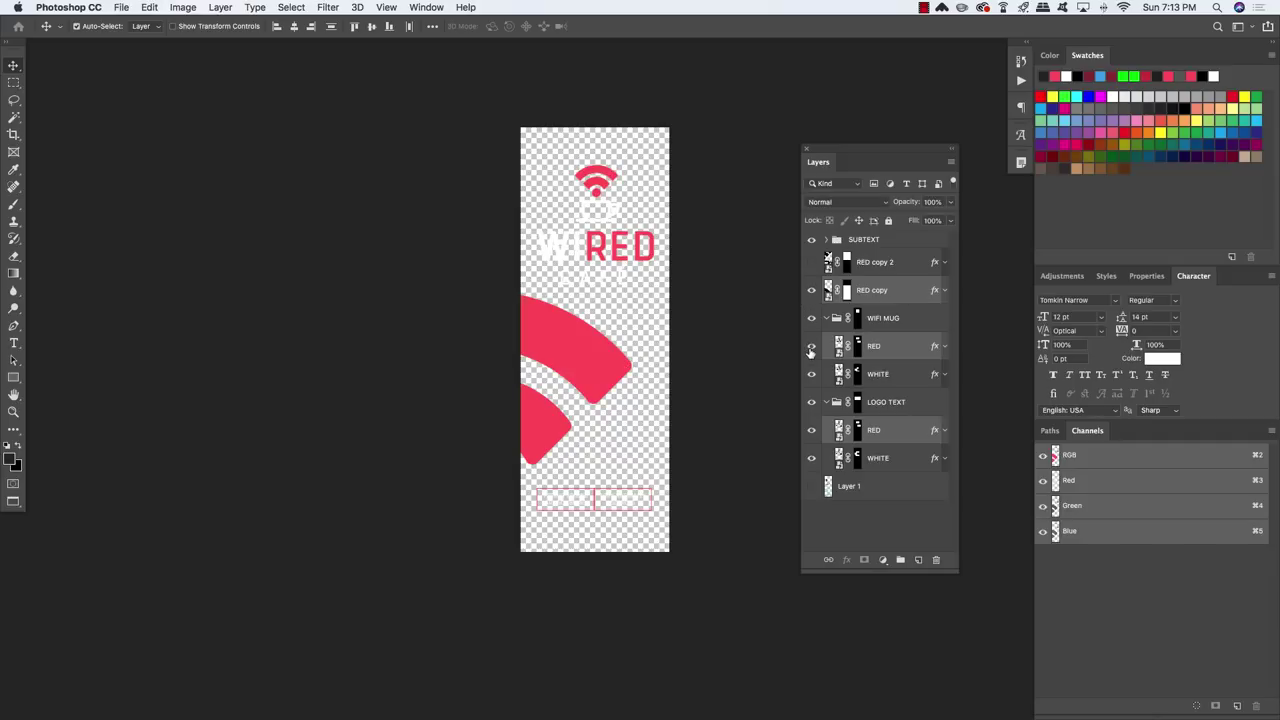
left_click(811, 431)
left_click(811, 431)
right_click(934, 291)
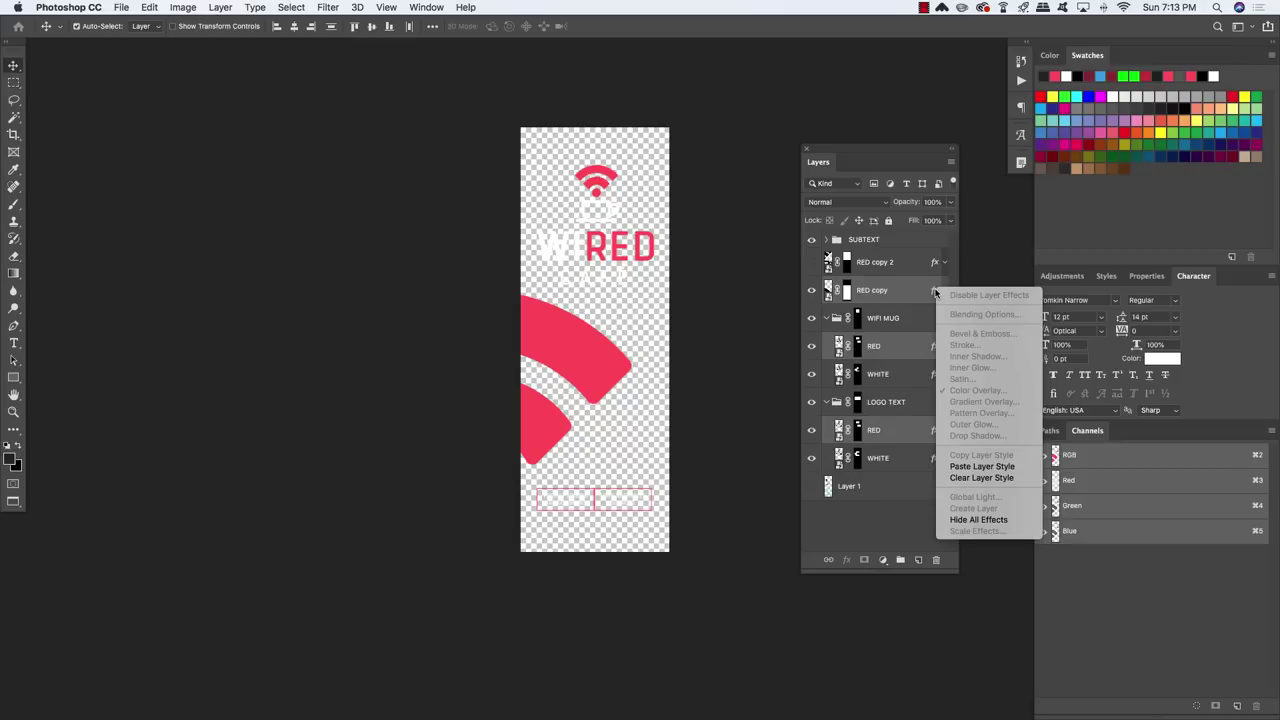
left_click(955, 466)
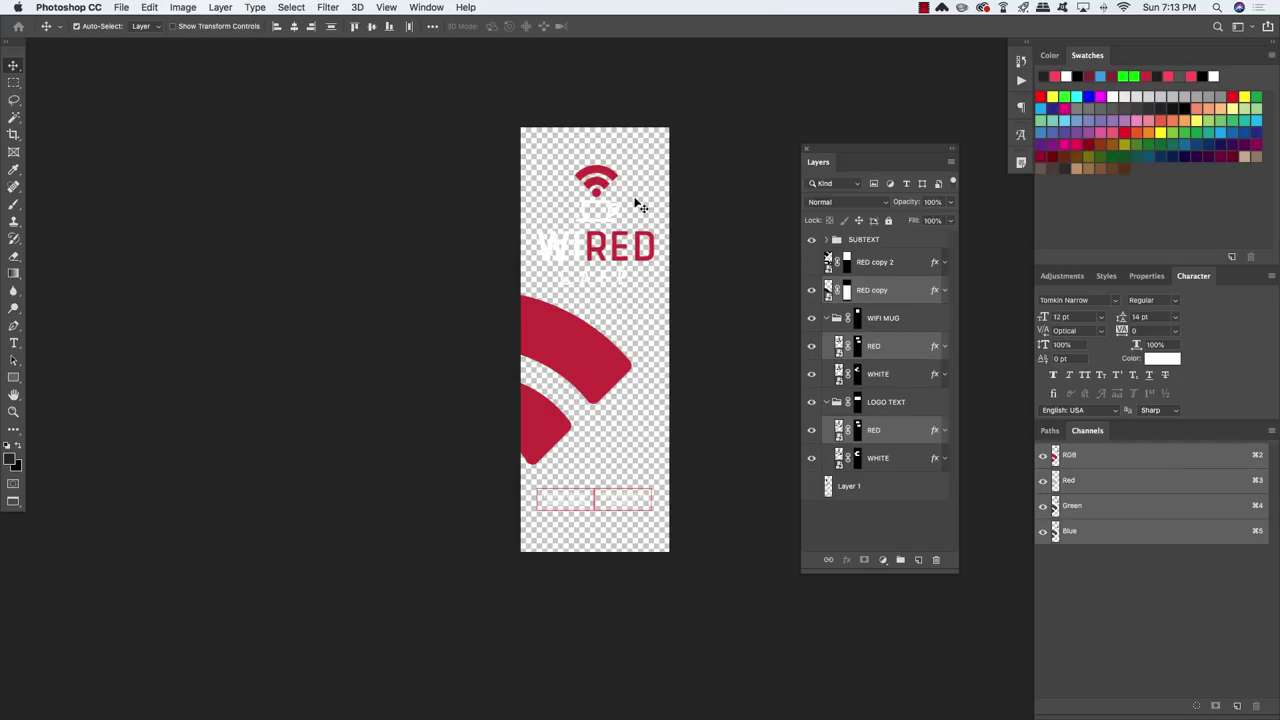
Clear the layer style from the WHITE layers in the WIFI MUG and LOGO TEXT groups.
left_click(896, 386)
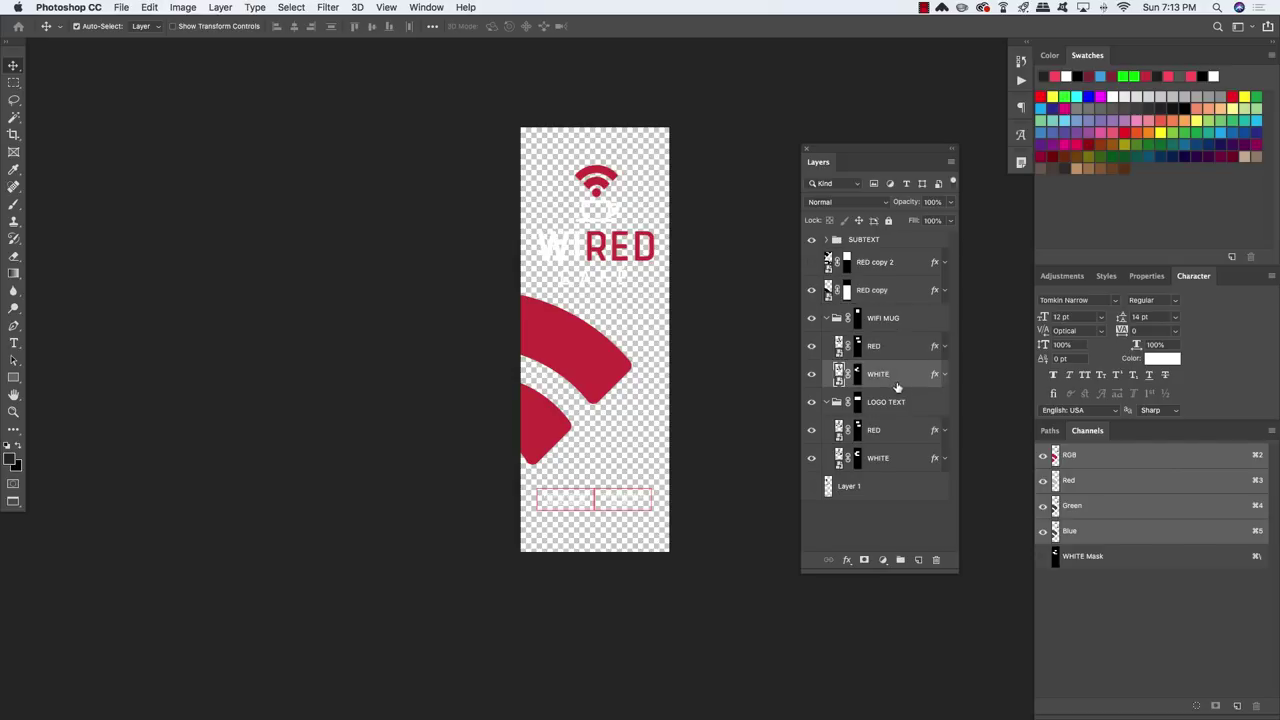
left_click(880, 460, "super")
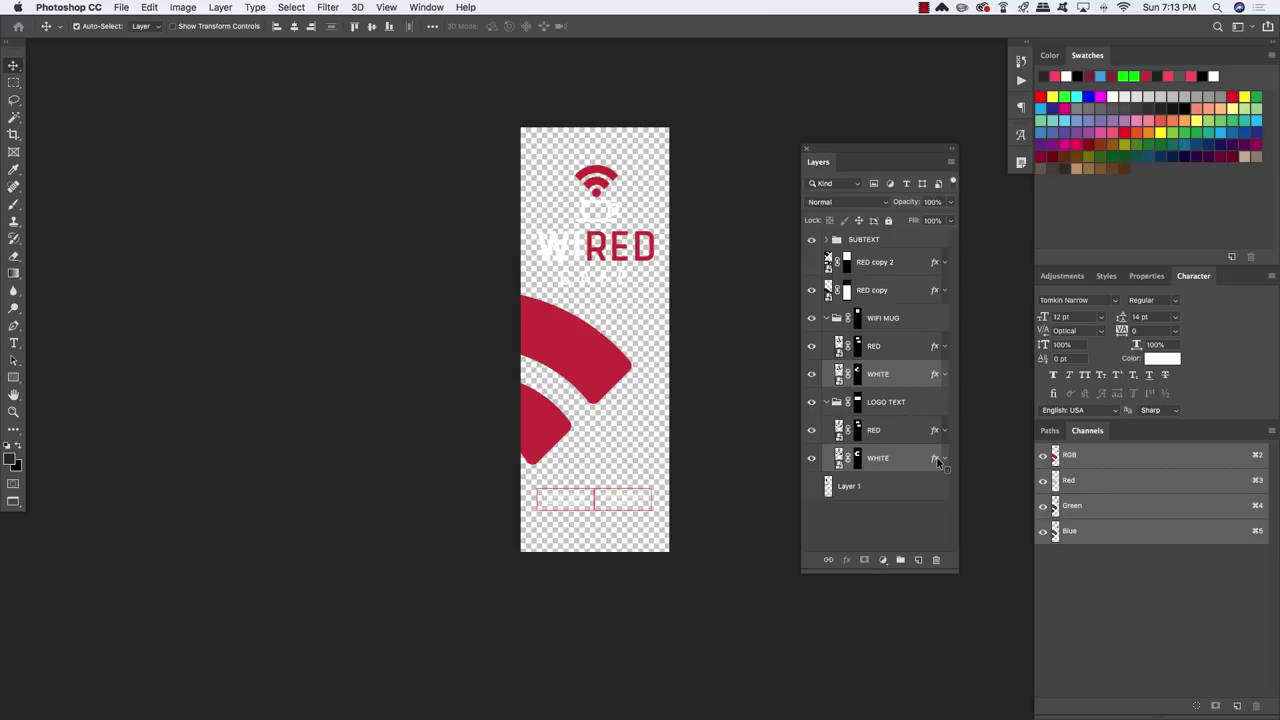
right_click(936, 460)
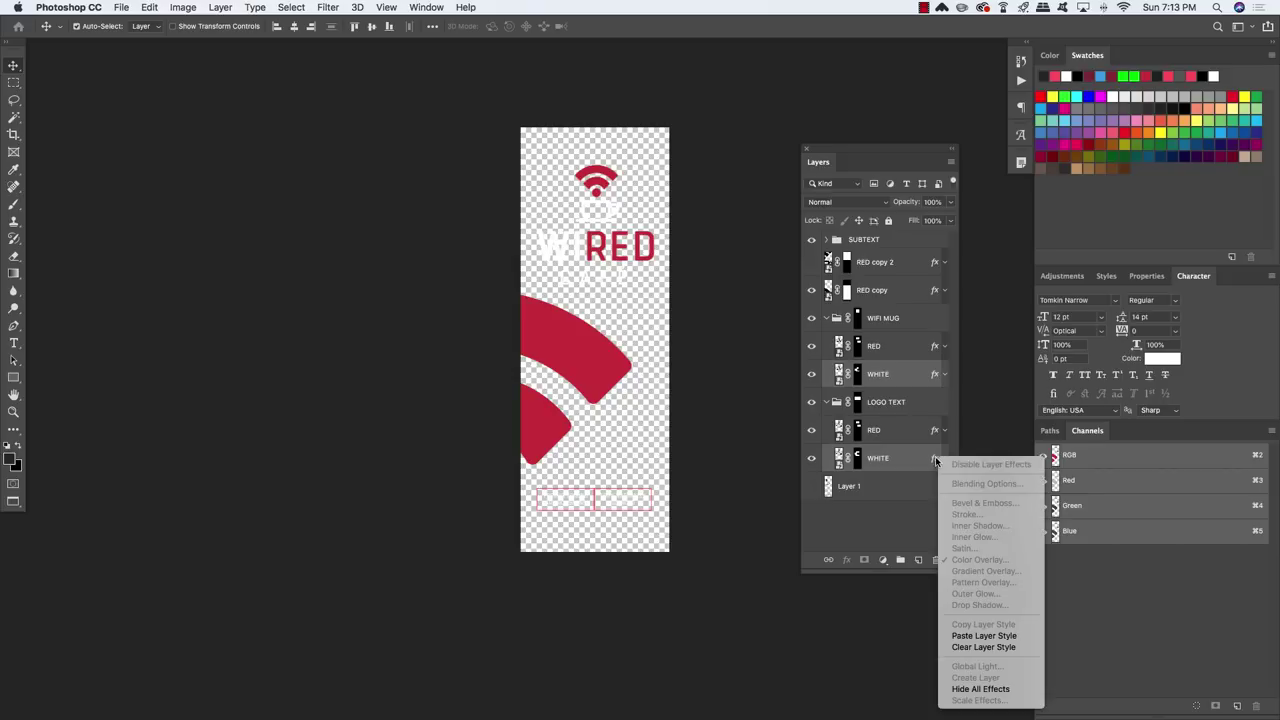
left_click(983, 647)
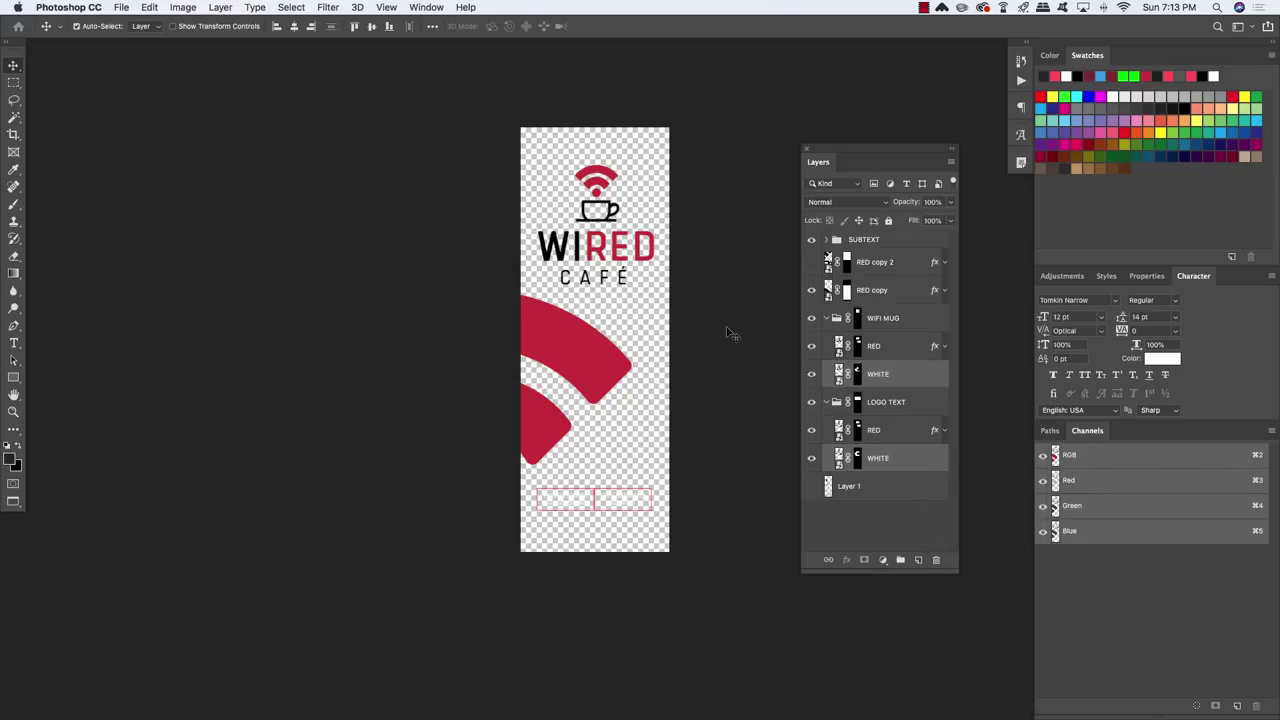
Apply a black Color Overlay at 100% opacity to the SUBTEXT group.
left_click(926, 244)
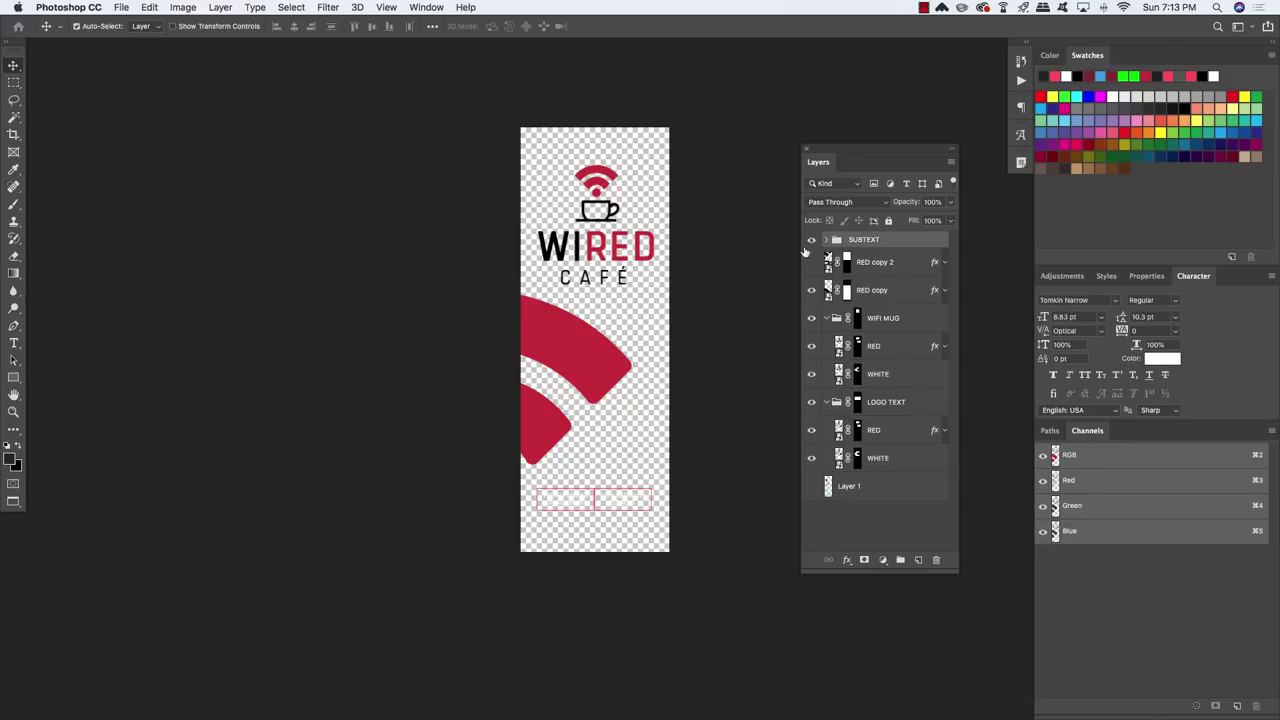
double_click(944, 243)
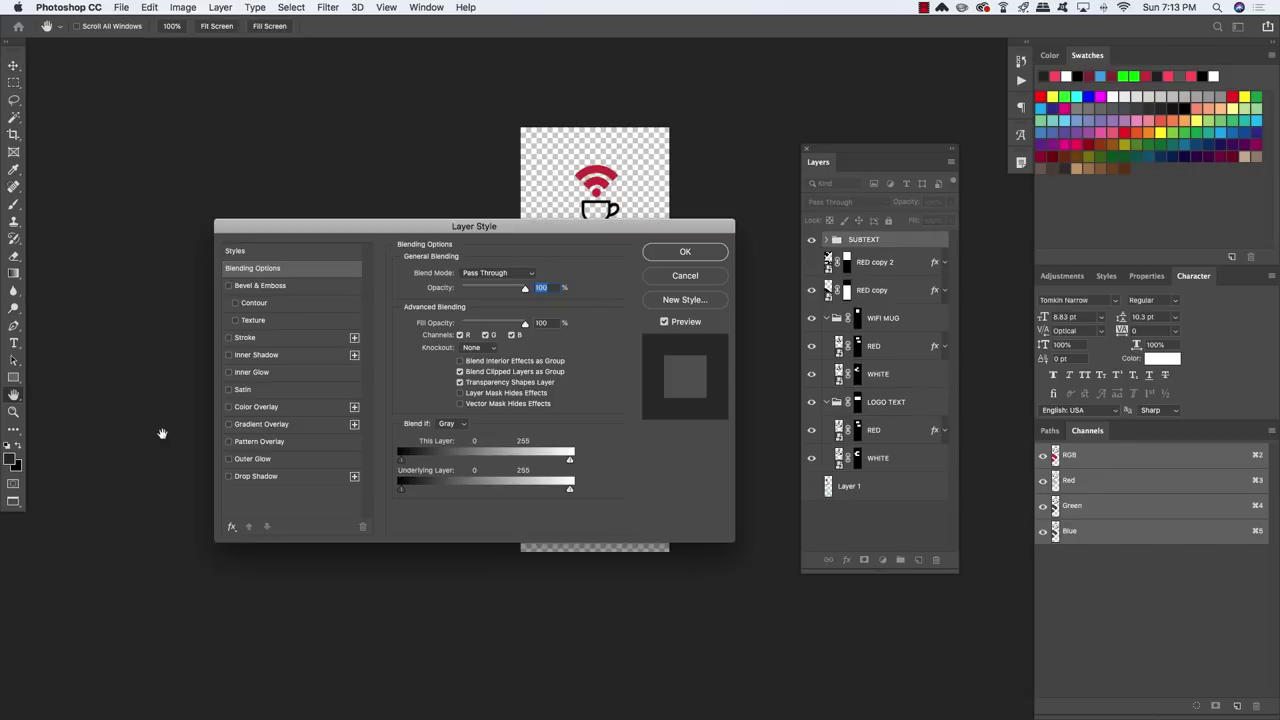
left_click(251, 407)
left_click(533, 278)
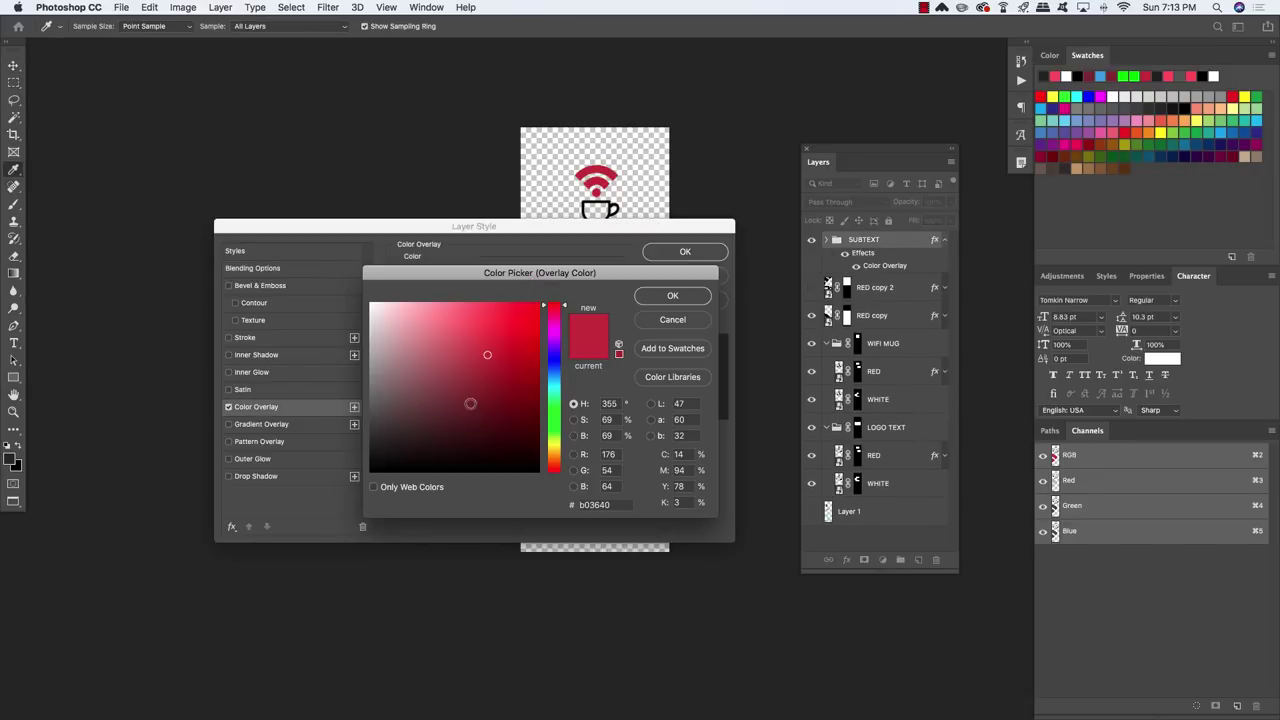
left_click(690, 295)
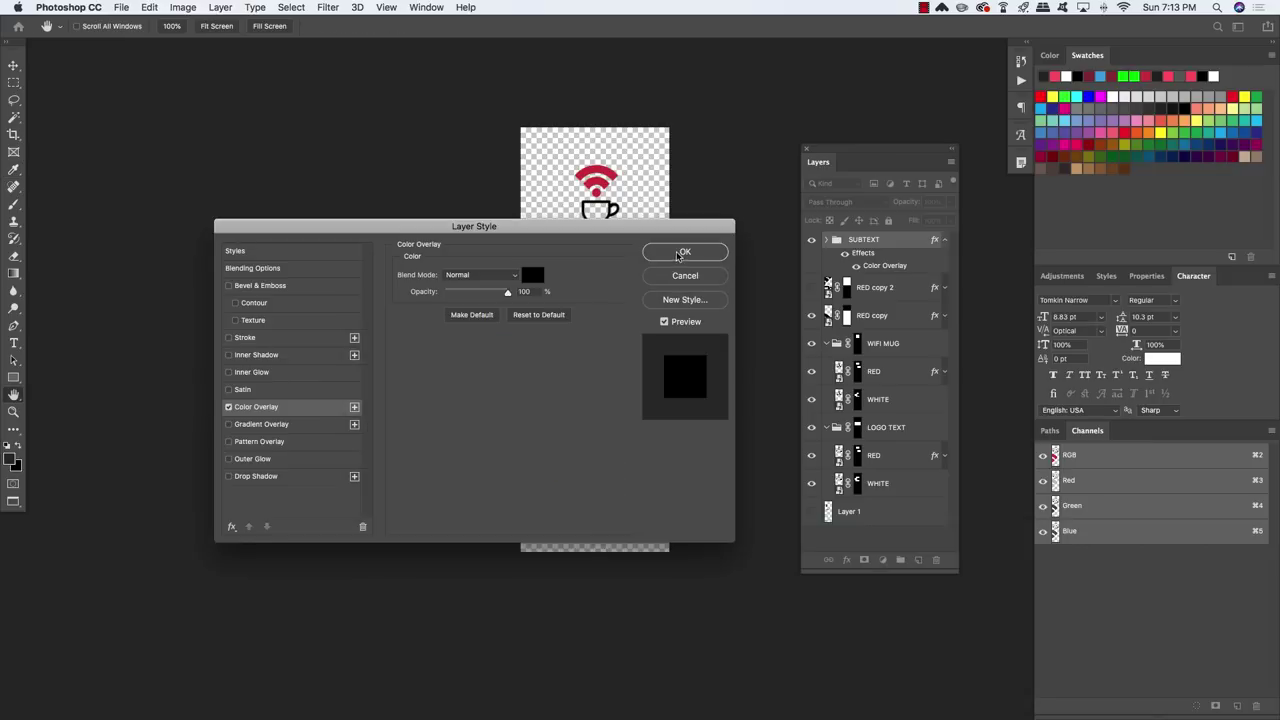
left_click(680, 253)
left_click(943, 241)
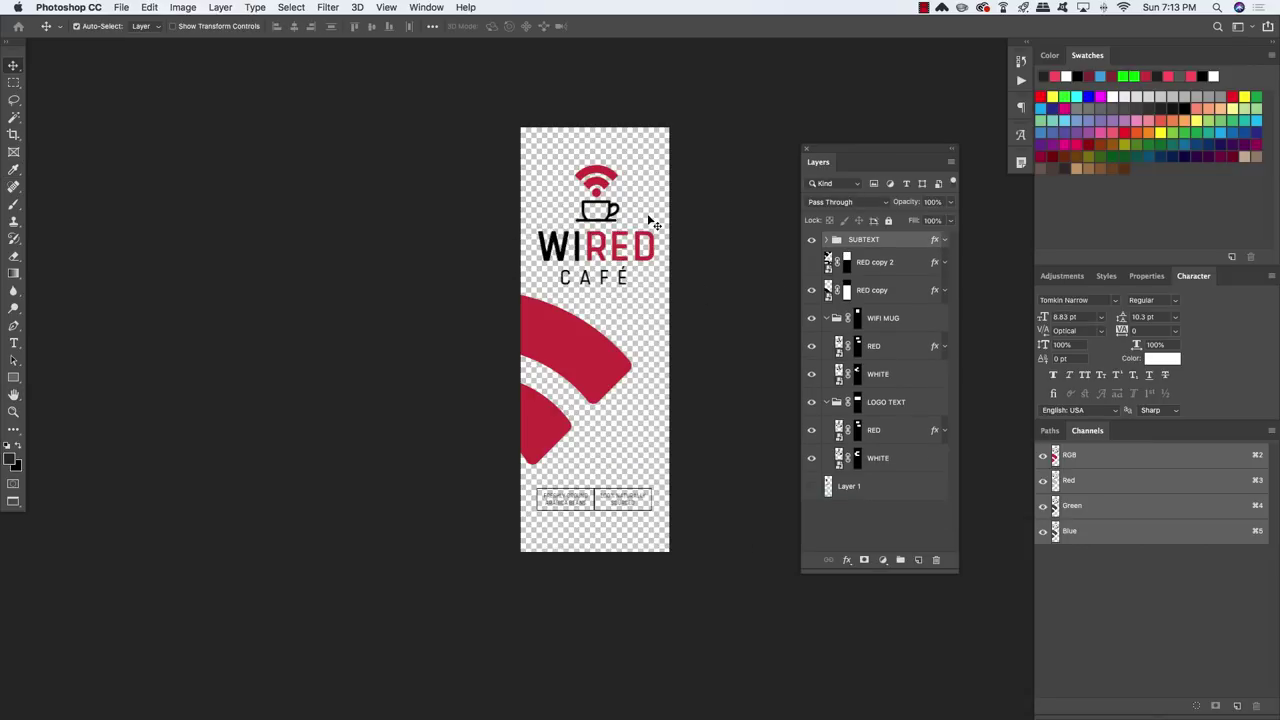
Save and close the front label, and arrange the Light21.psb craft bag in a window beside the package artwork.
key("super+s")
key("super+w")
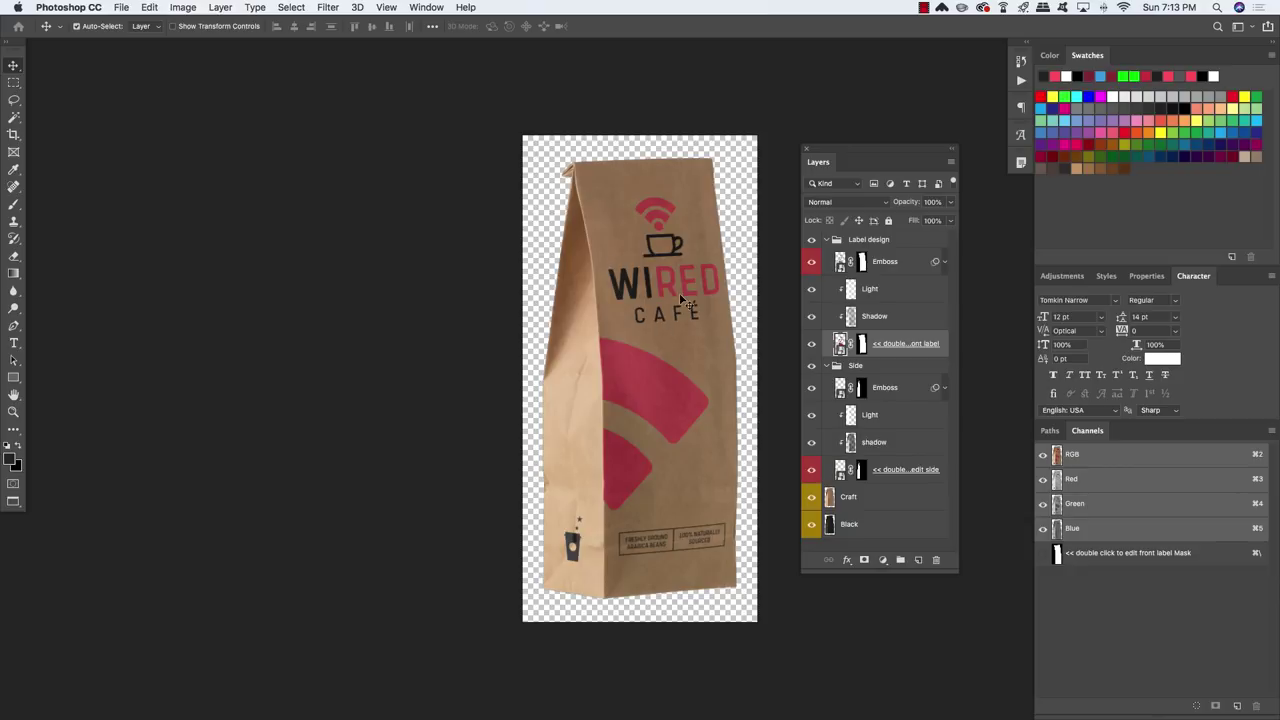
key("f")
key("f")
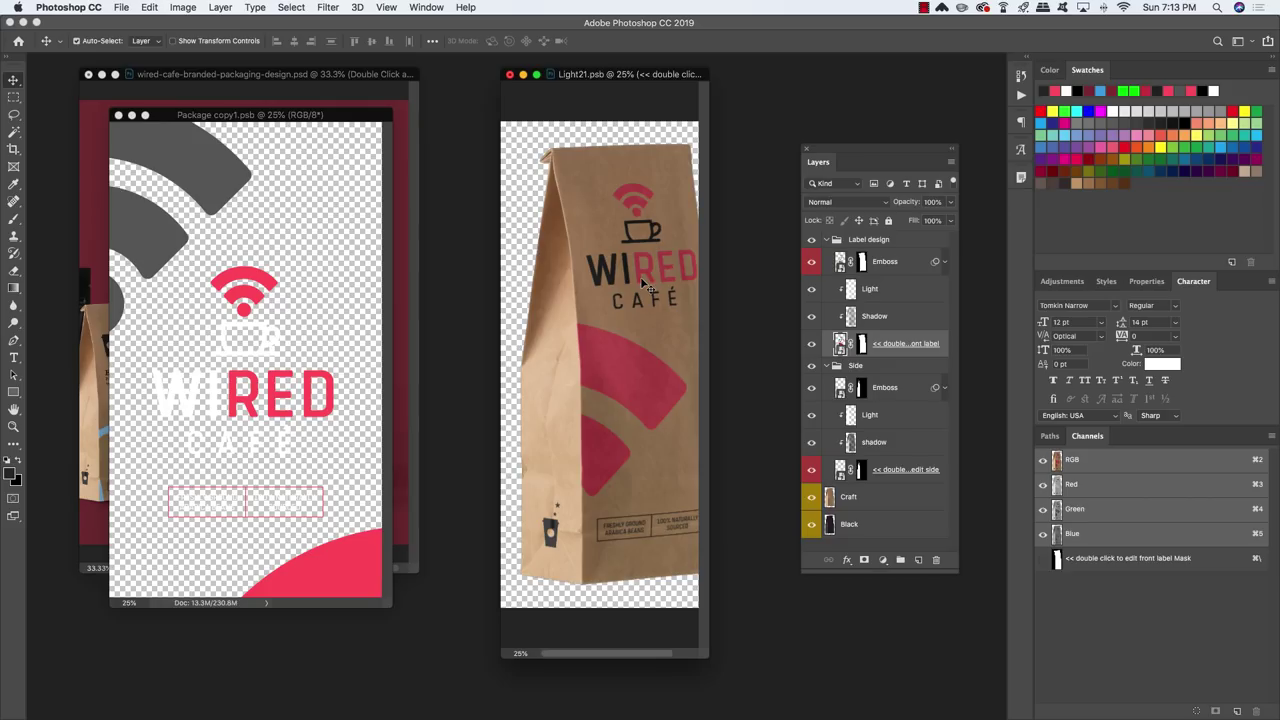
key("super+0")
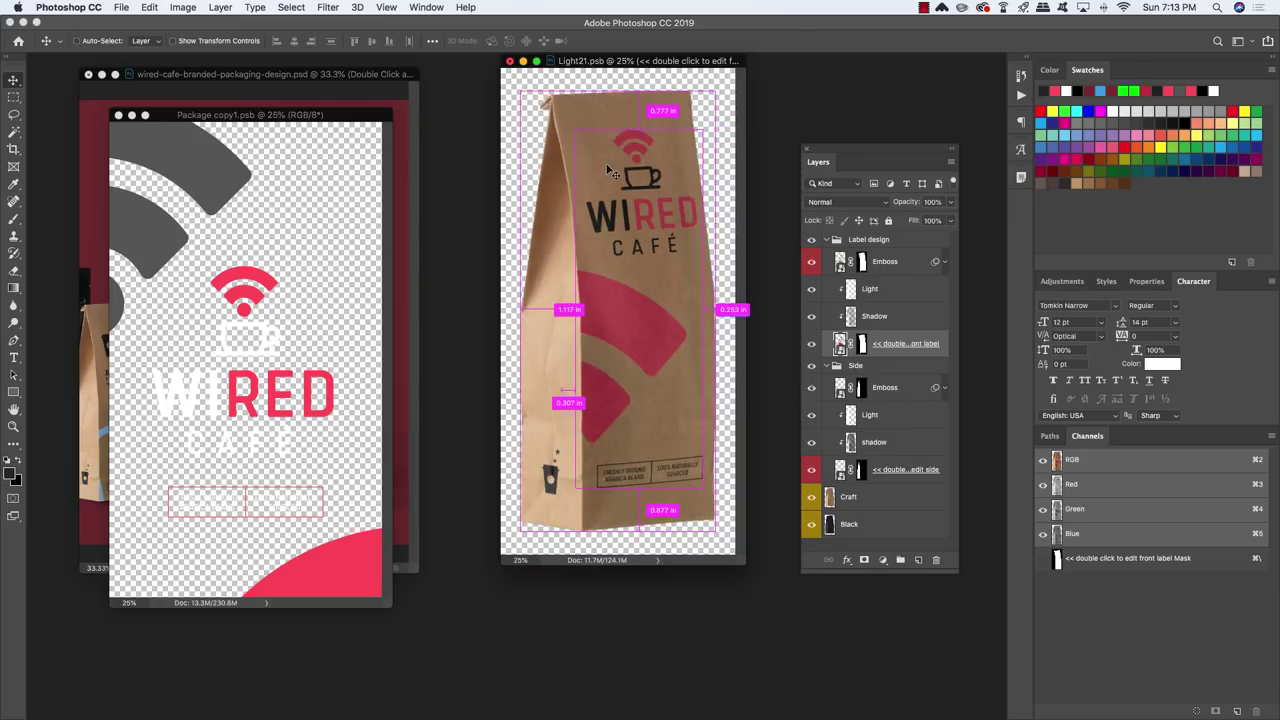
left_click_drag(705, 66, 572, 114)
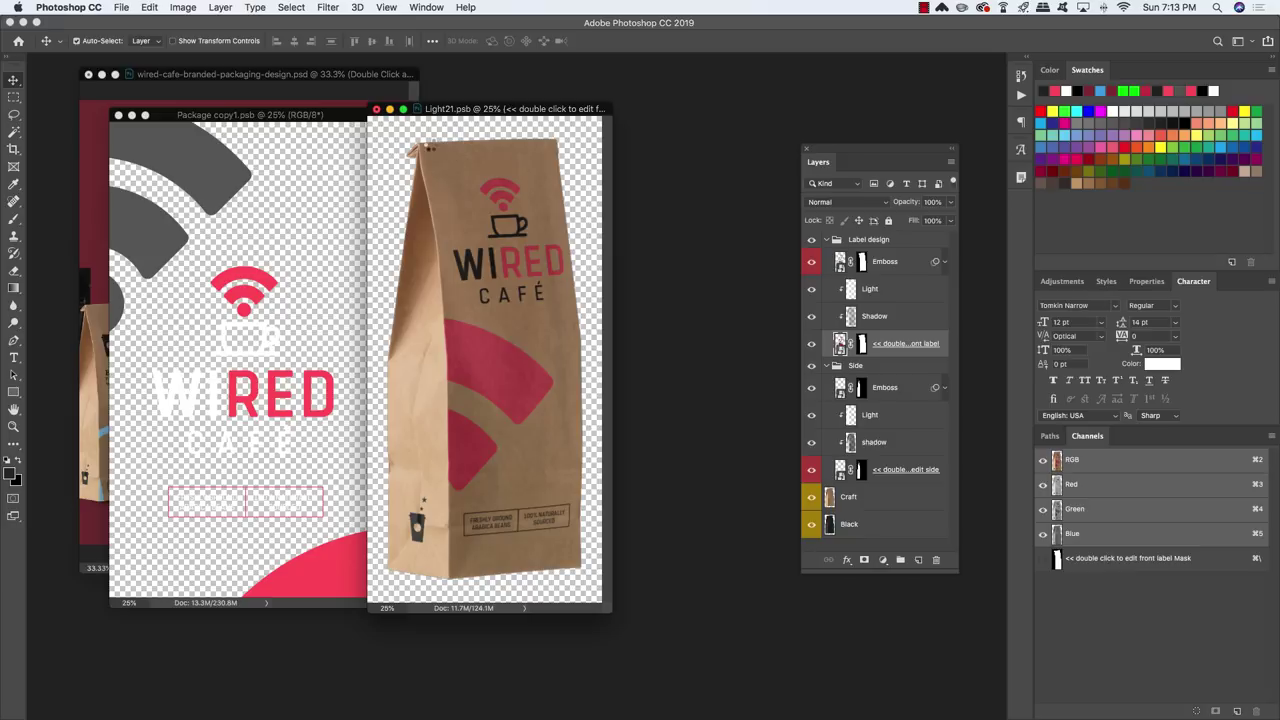
Open the front label artwork in its own window and collapse the WIFI MUG and LOGO TEXT groups.
double_click(437, 150)
left_click_drag(513, 137, 795, 254)
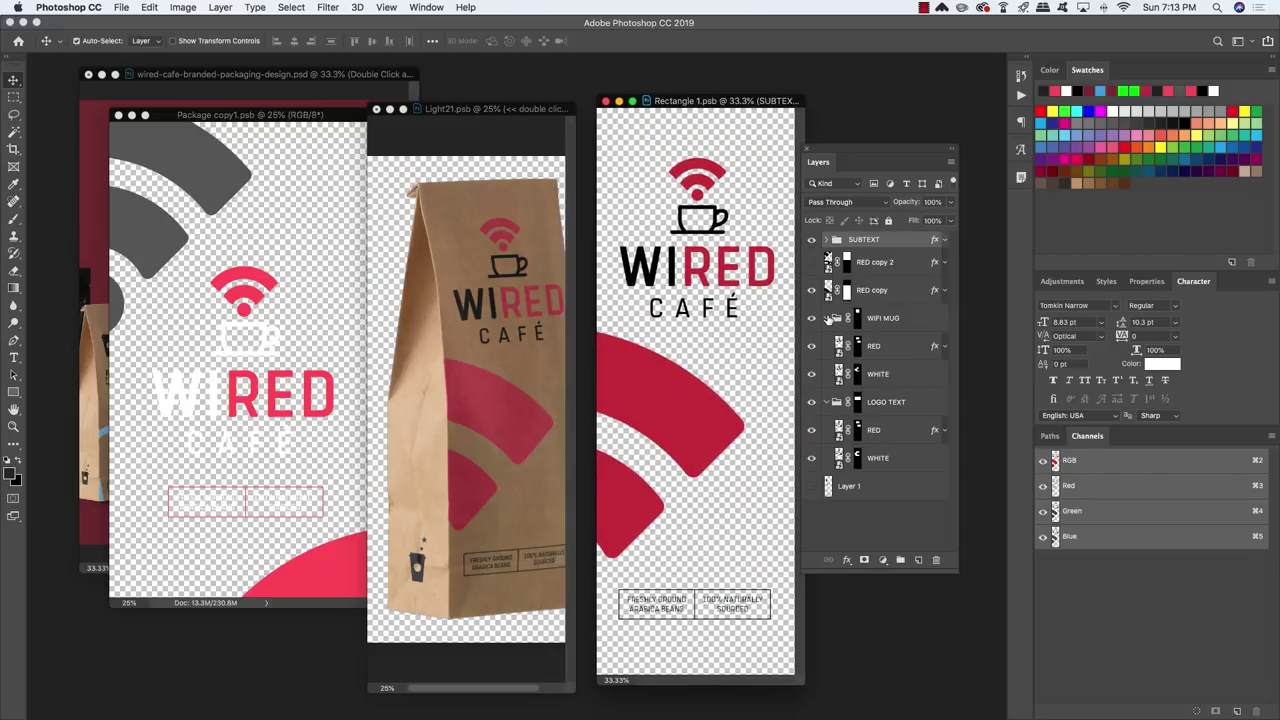
left_click(826, 318)
left_click(826, 346)
Nudge the WIFI MUG and LOGO TEXT groups left, scale them to about 92%, and save the front label.
left_click(898, 322)
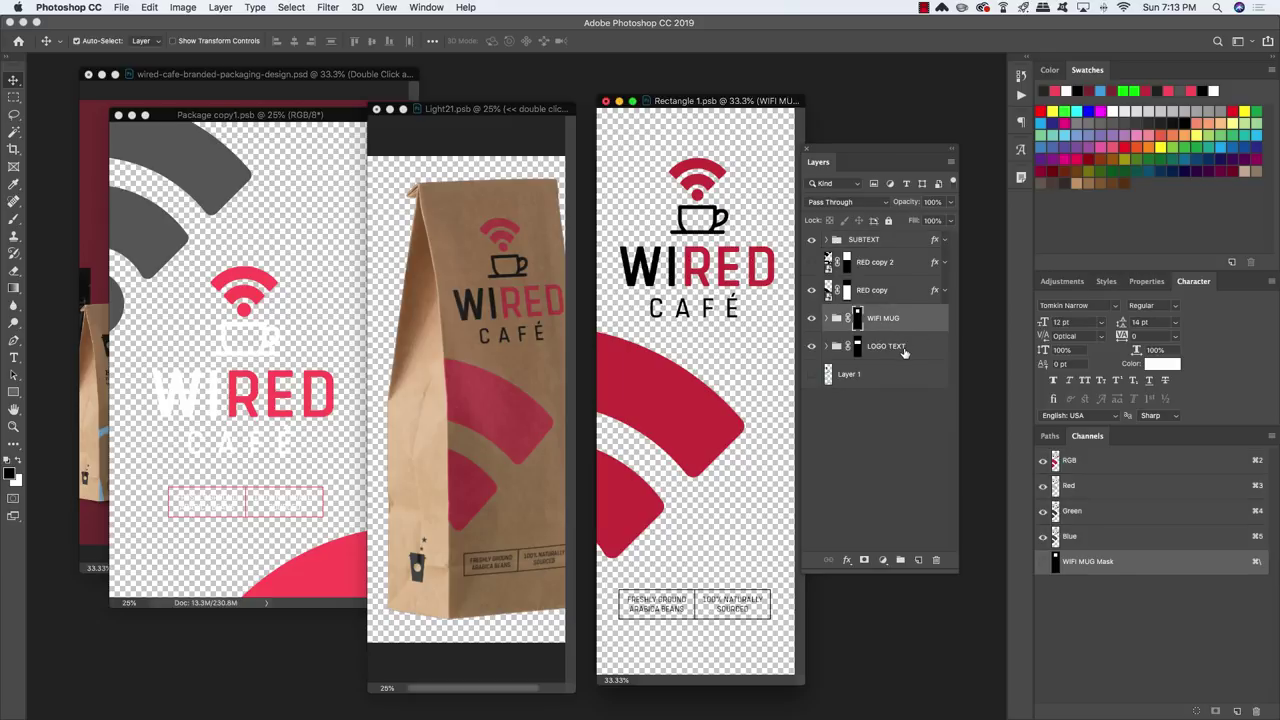
left_click(903, 350, "shift")
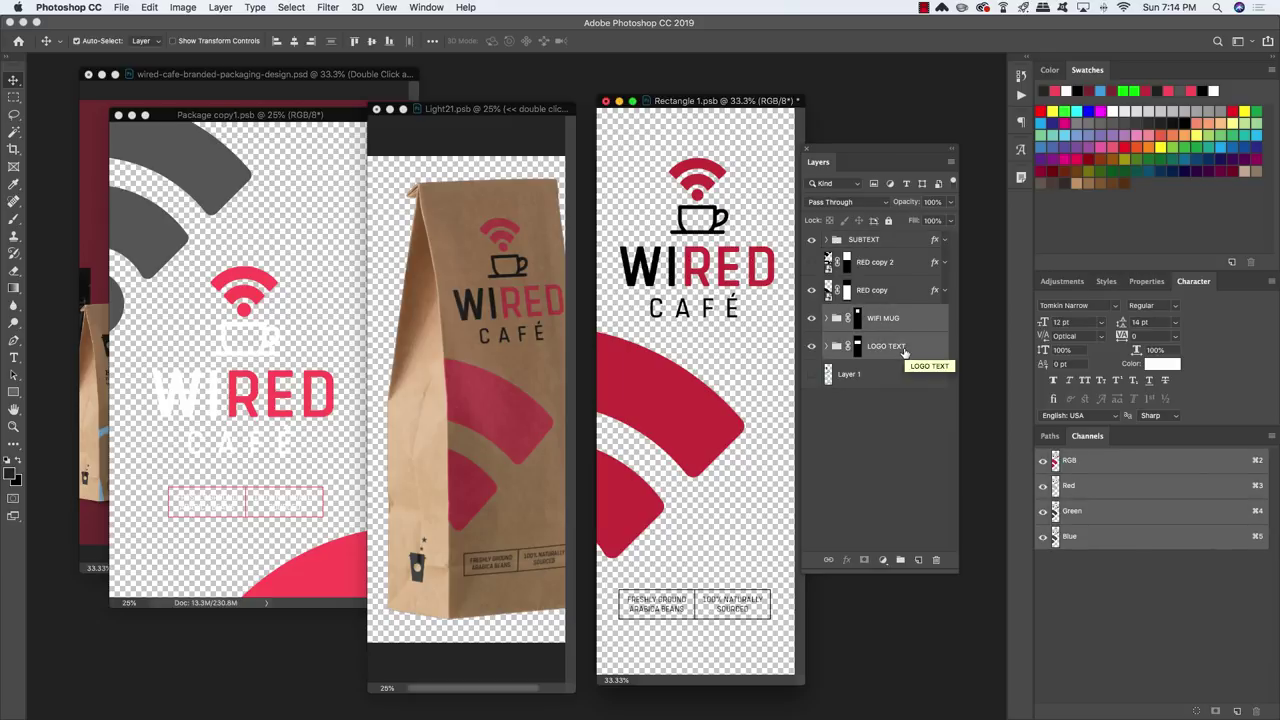
key("shift+Left")
key("super+t")
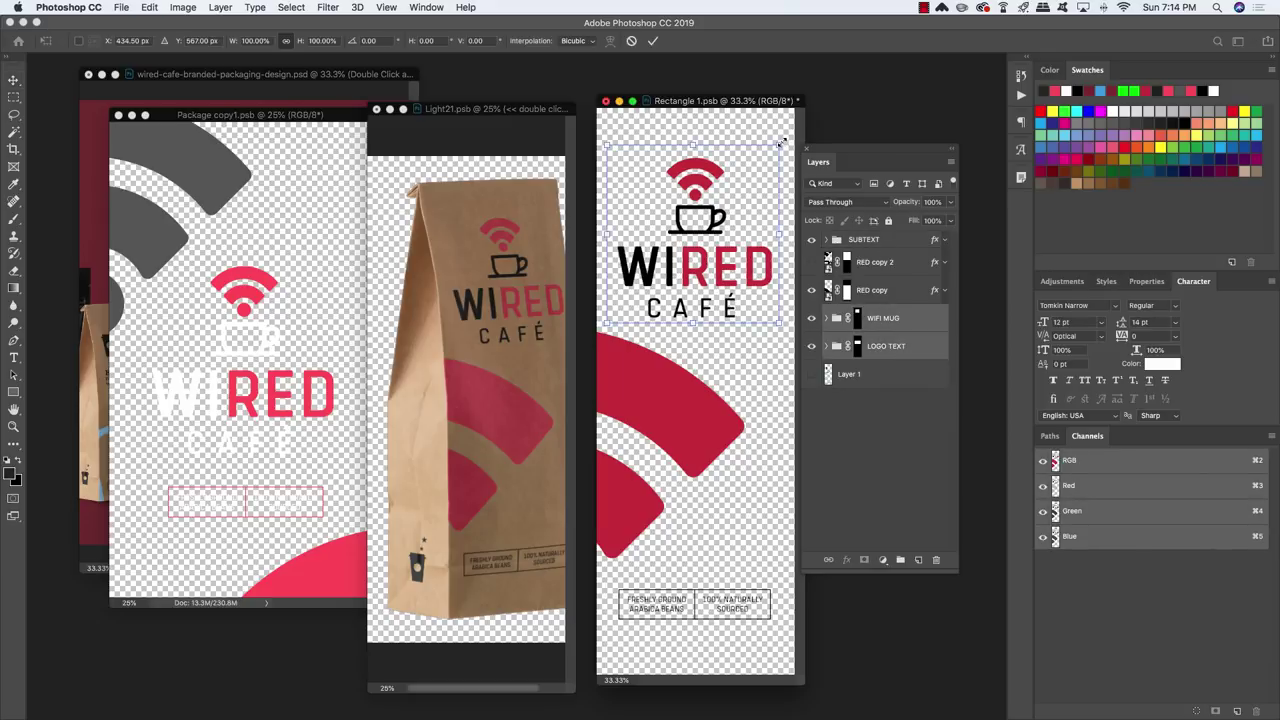
left_click_drag(781, 141, 776, 148)
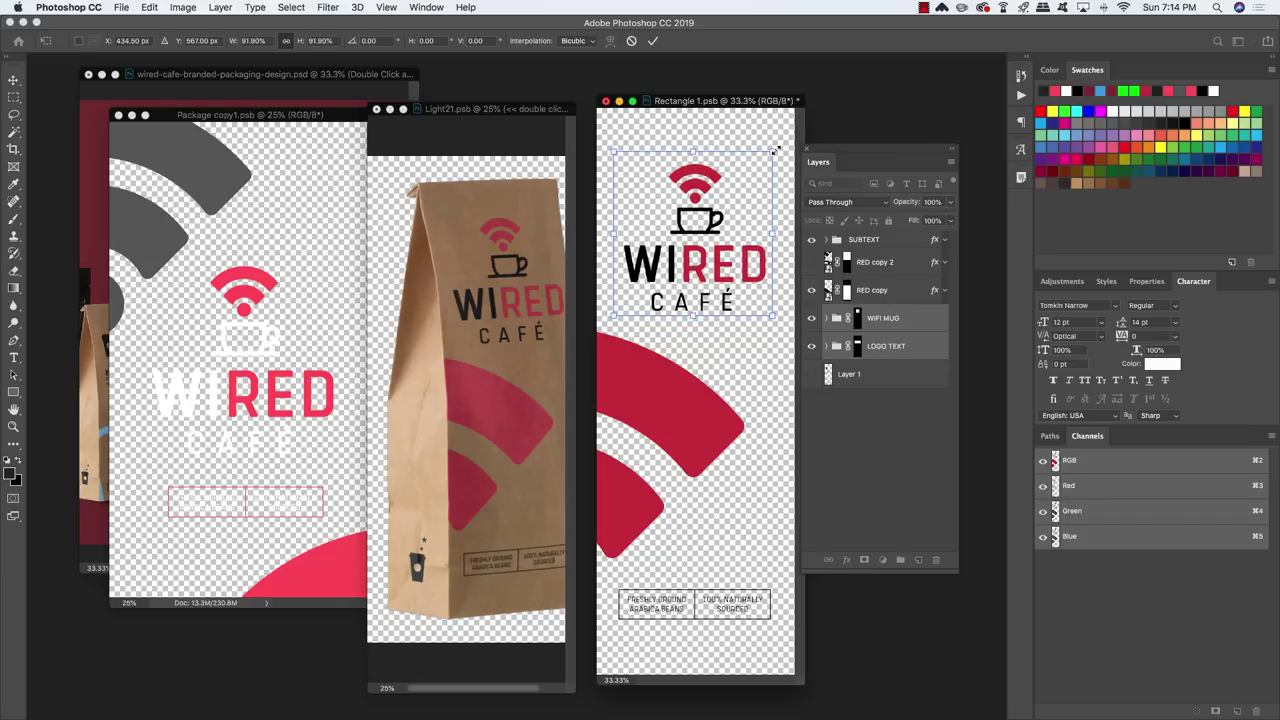
key("Return")
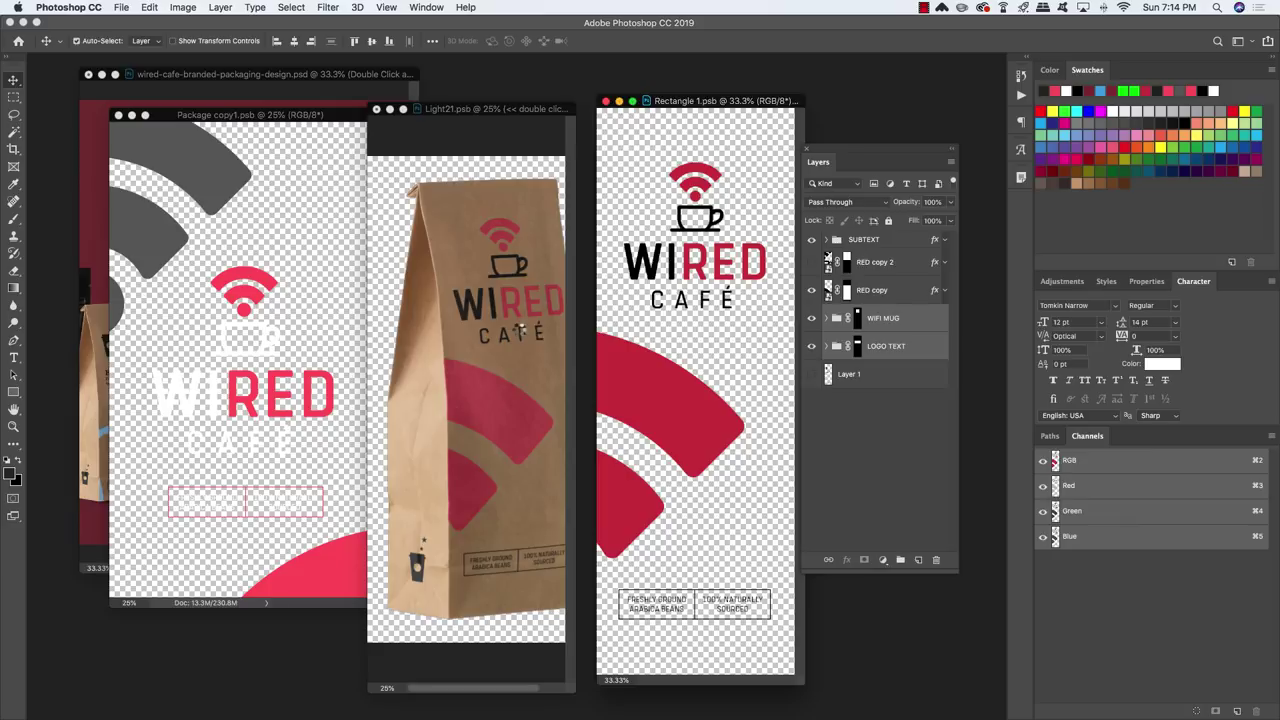
key("super+s")
Check the updated logo on the craft bag, close the front label artwork, and shift the bag window aside.
left_click(508, 114)
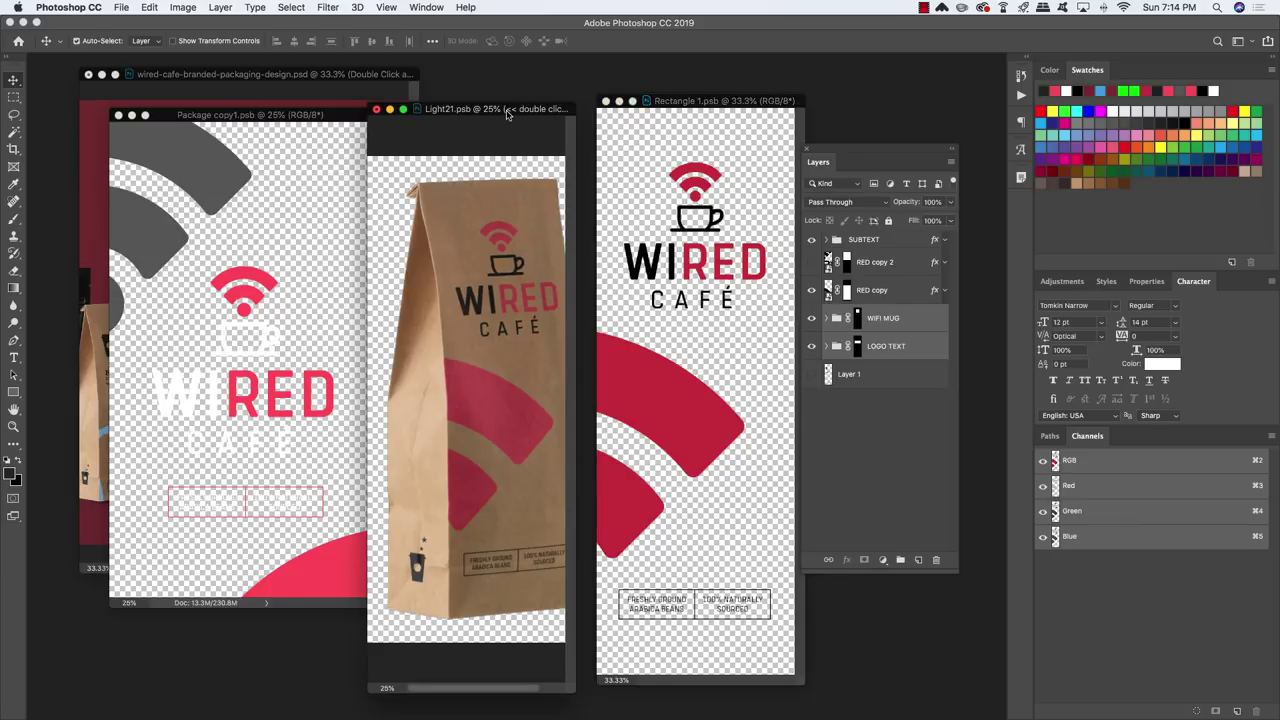
key("super+minus")
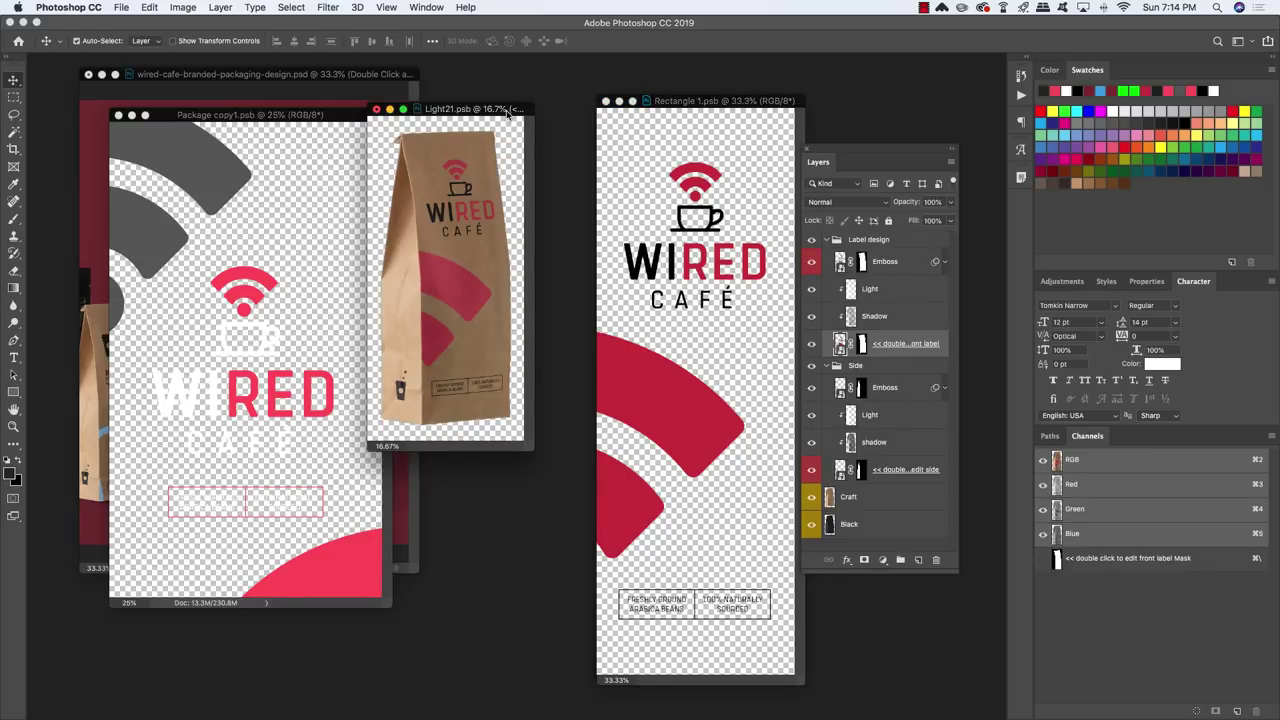
key("super+plus")
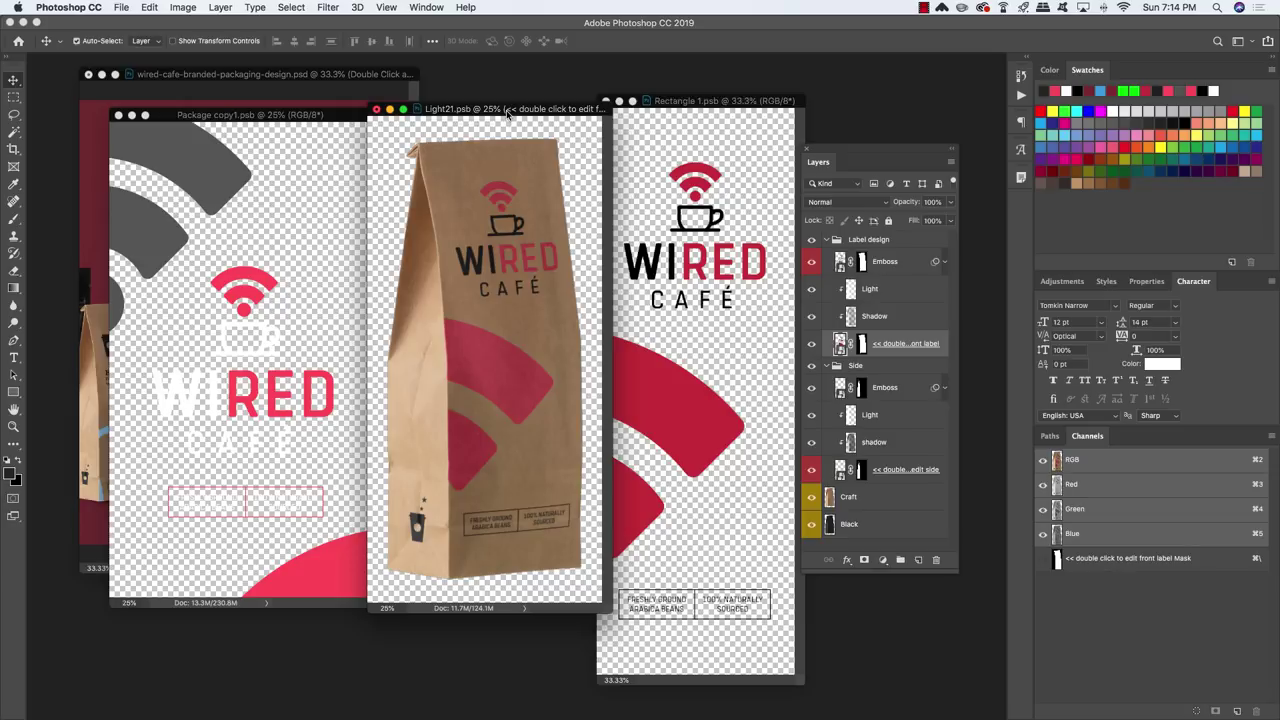
left_click(695, 103)
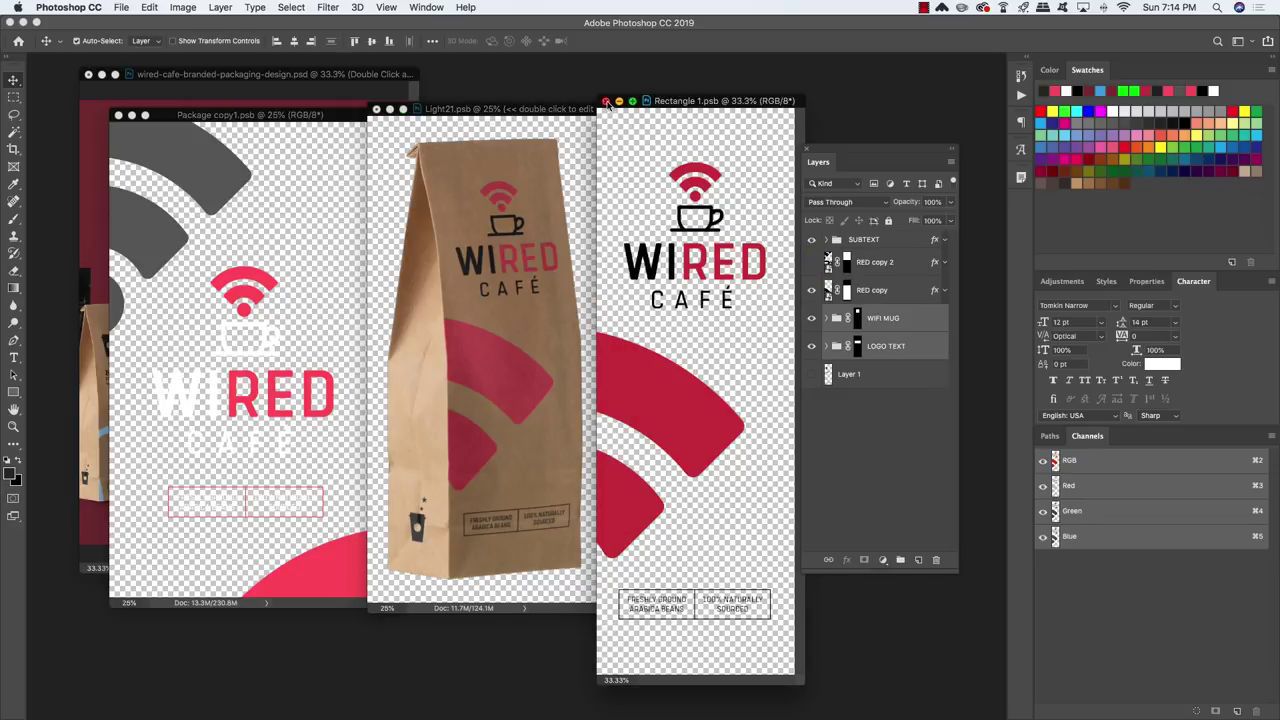
left_click(605, 101)
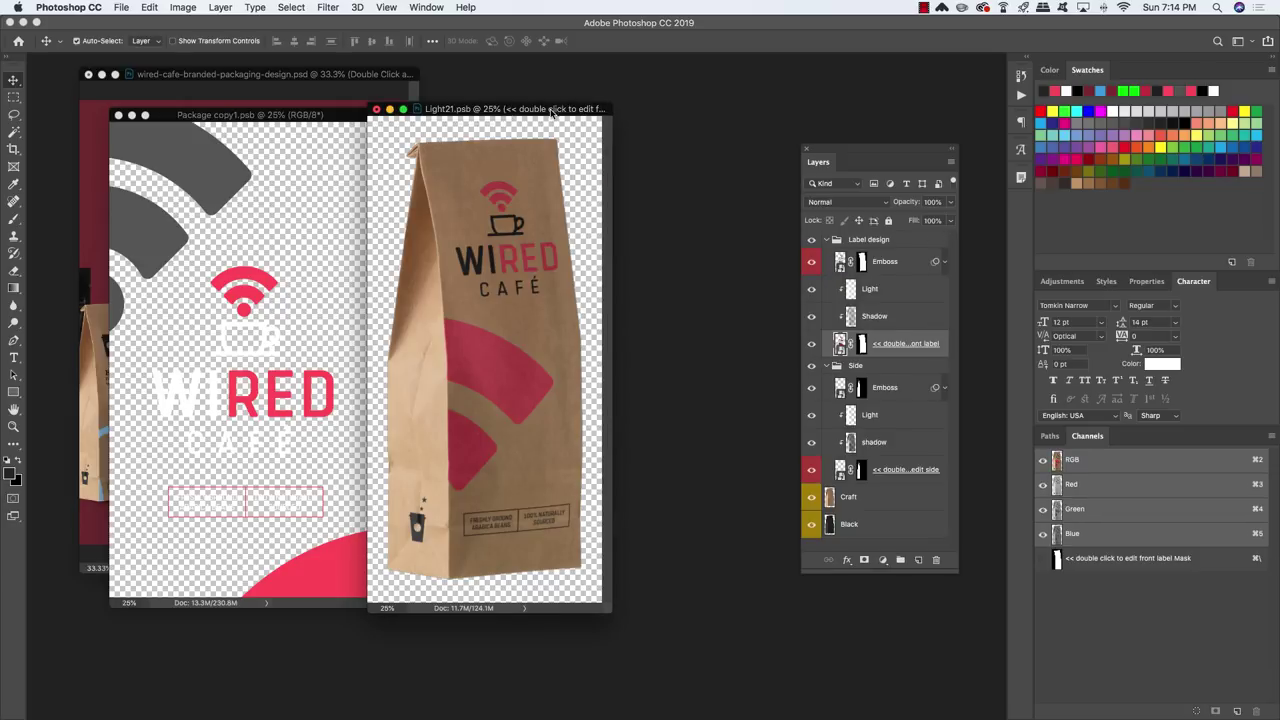
left_click_drag(550, 112, 656, 104)
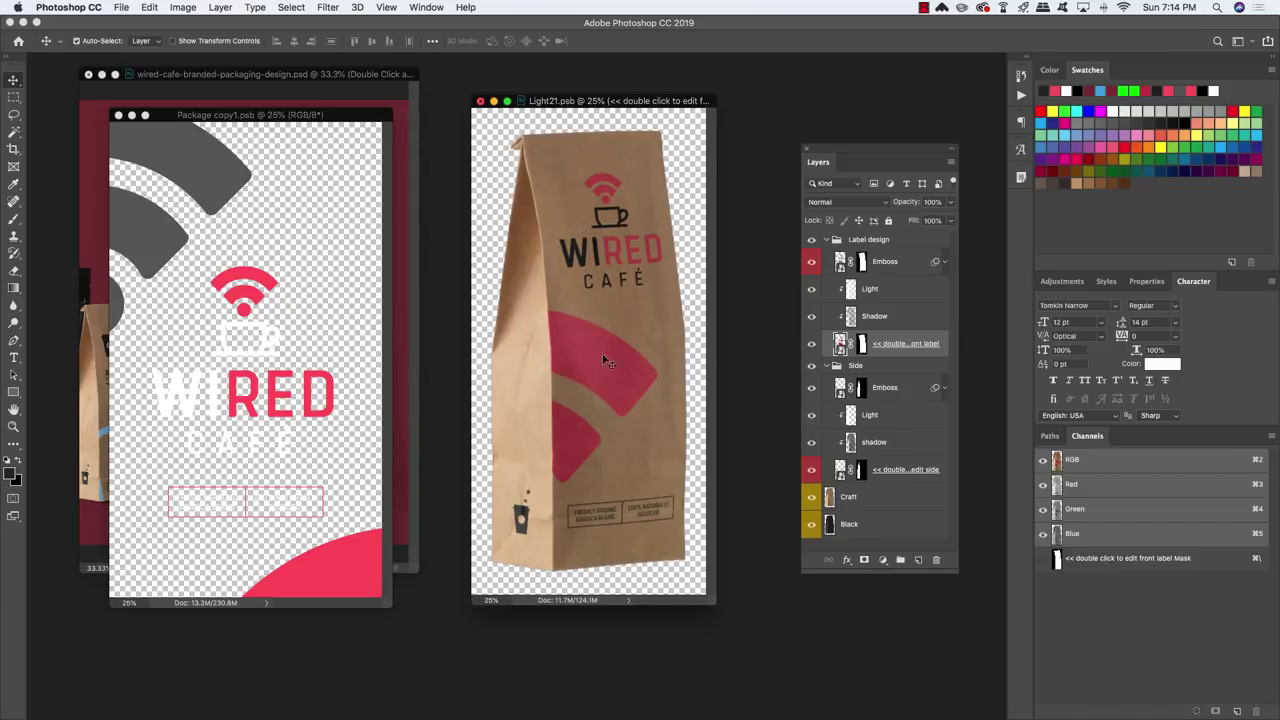
Close Package copy1.psb and arrange the main packaging mockup at 16.7% zoom beside the Light21.psb craft bag.
left_click(178, 116)
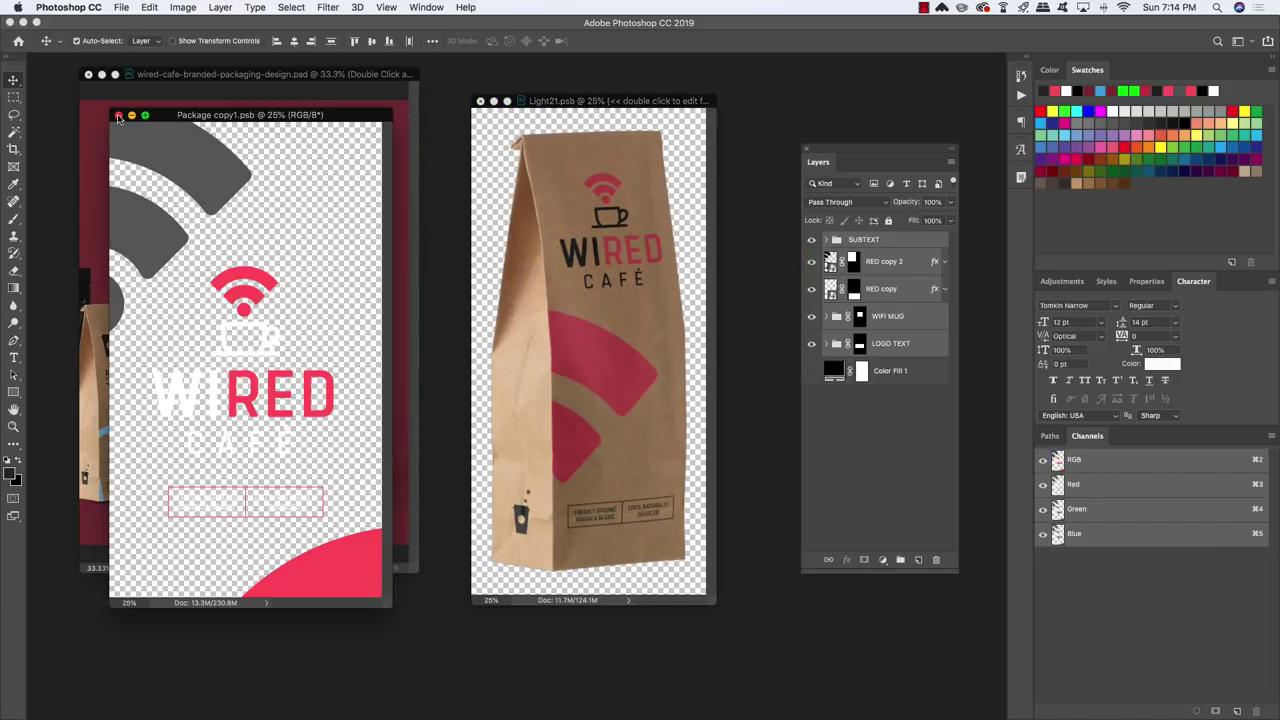
left_click(118, 116)
left_click(290, 80)
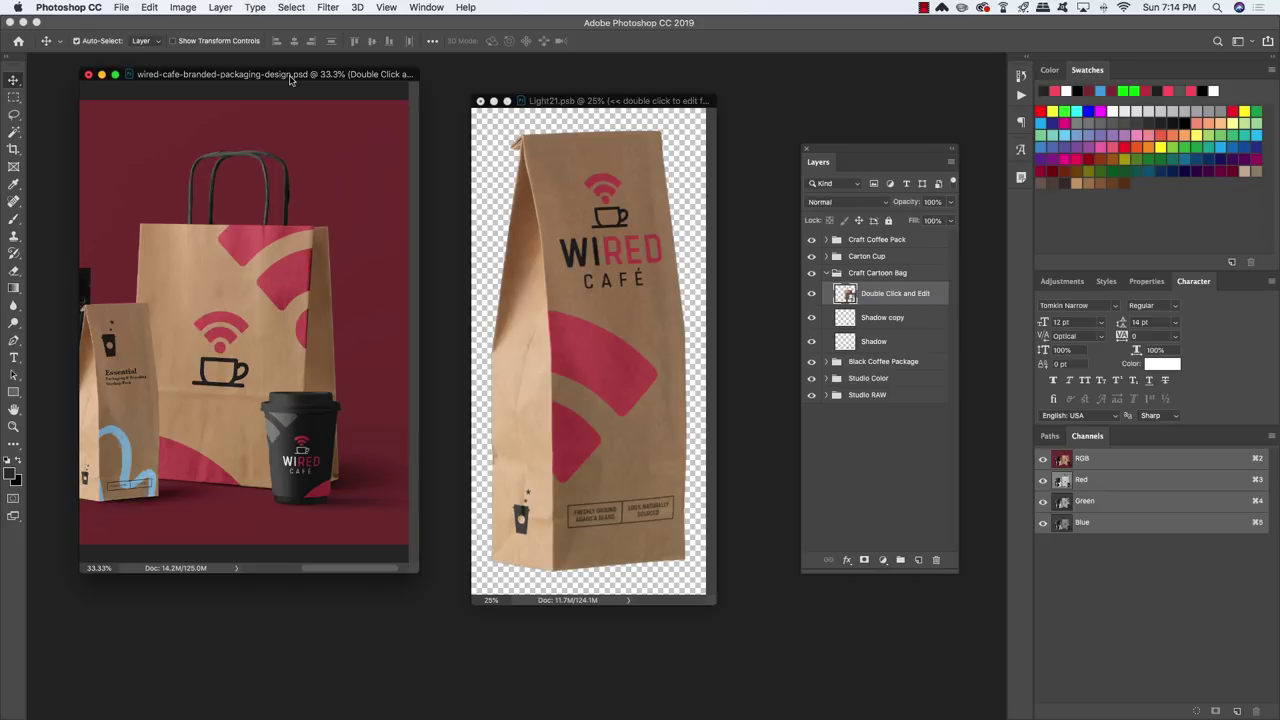
key("super+minus")
left_click_drag(537, 100, 497, 90)
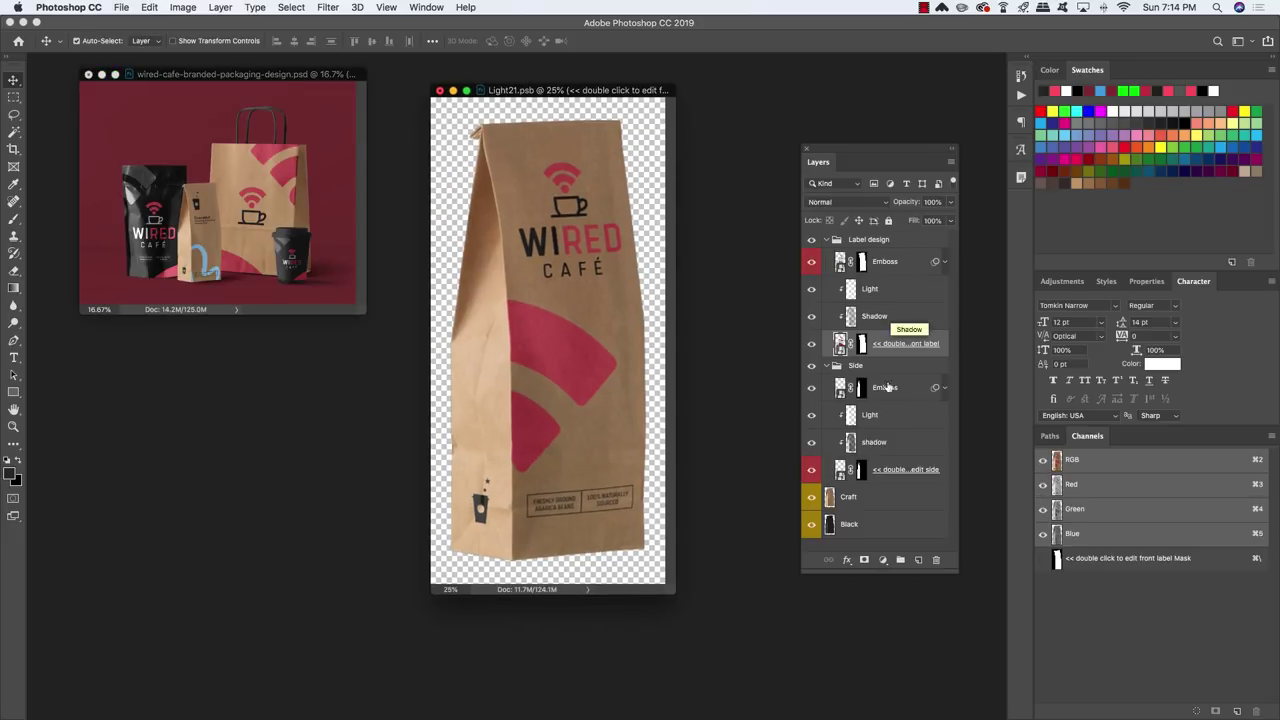
Open the side label's smart object in a separate window and arrange the Light21.psb craft bag next to it.
left_click(905, 470)
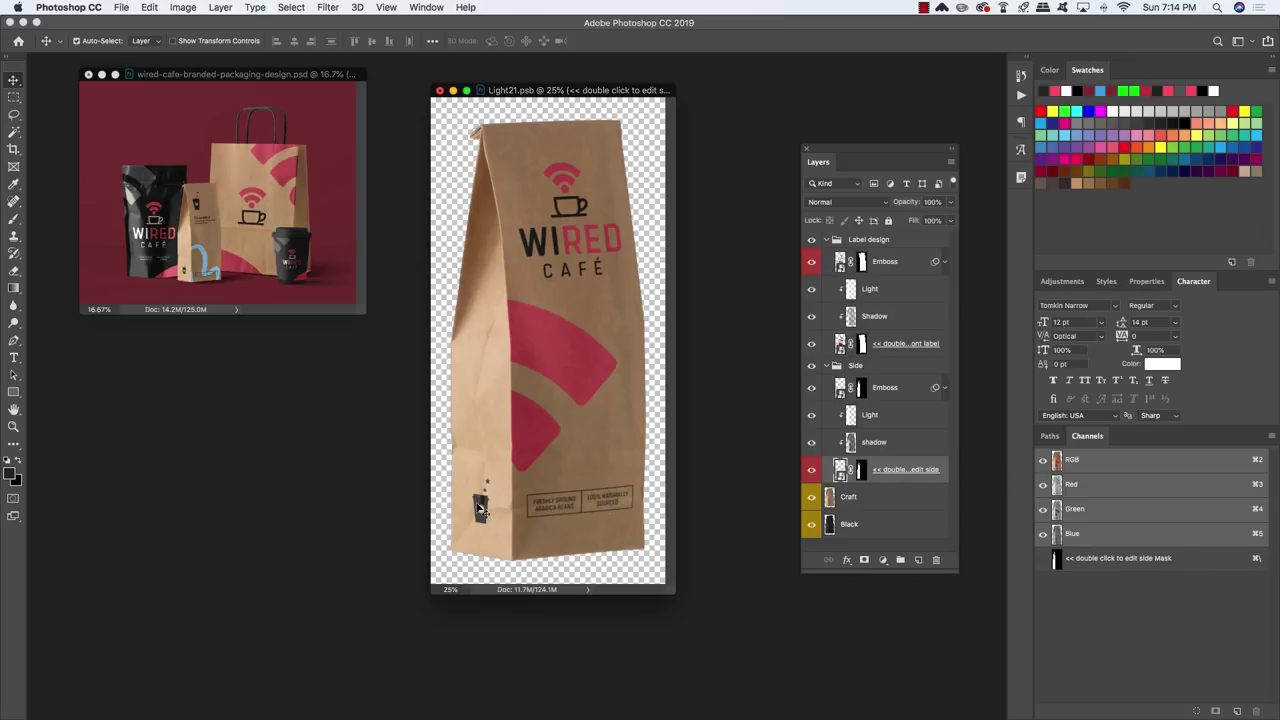
double_click(840, 476)
left_click_drag(481, 98, 652, 113)
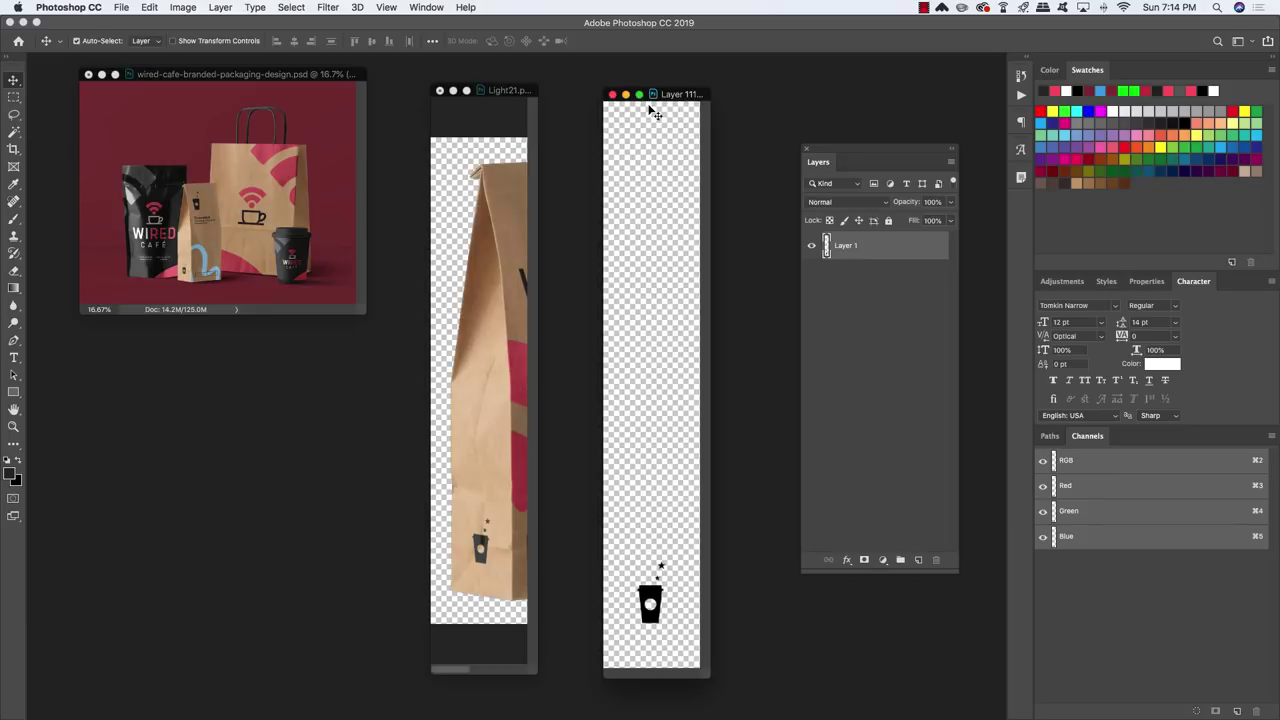
left_click(512, 92)
key("super+minus")
key("super+plus")
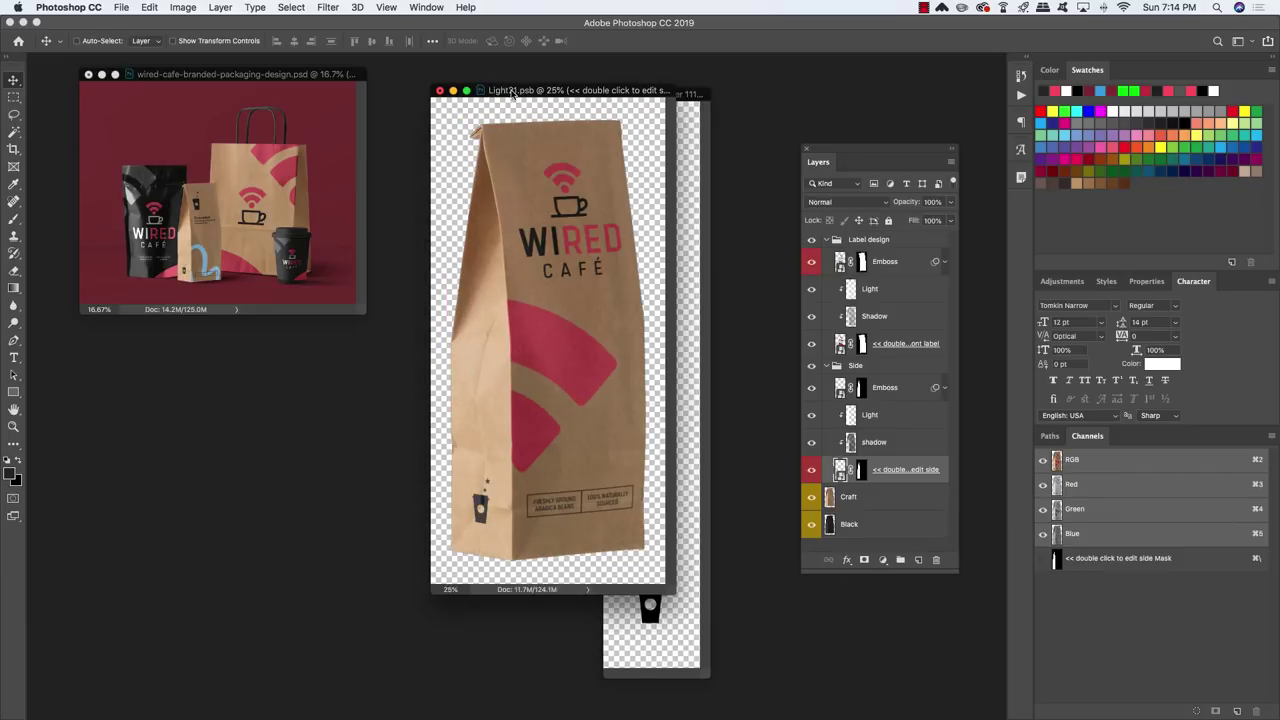
left_click_drag(601, 90, 465, 98)
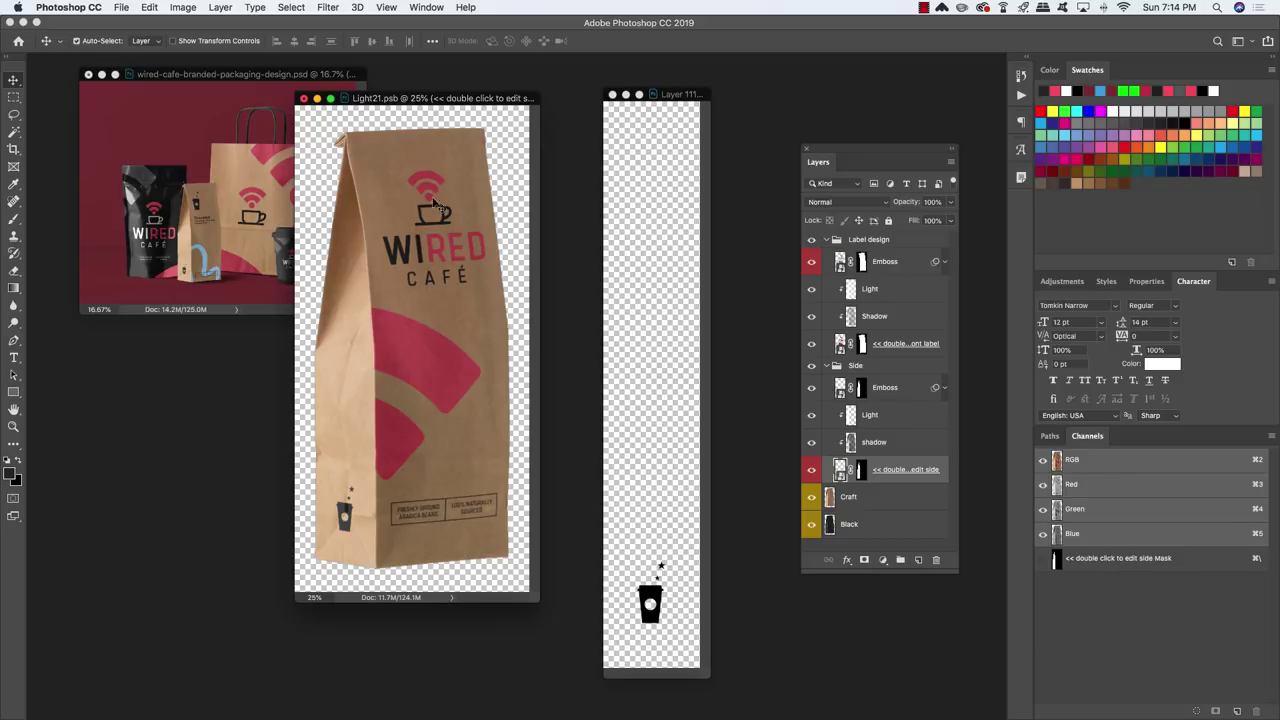
Reopen the front label artwork and copy its WIFI MUG group into the side label document.
left_click(883, 347)
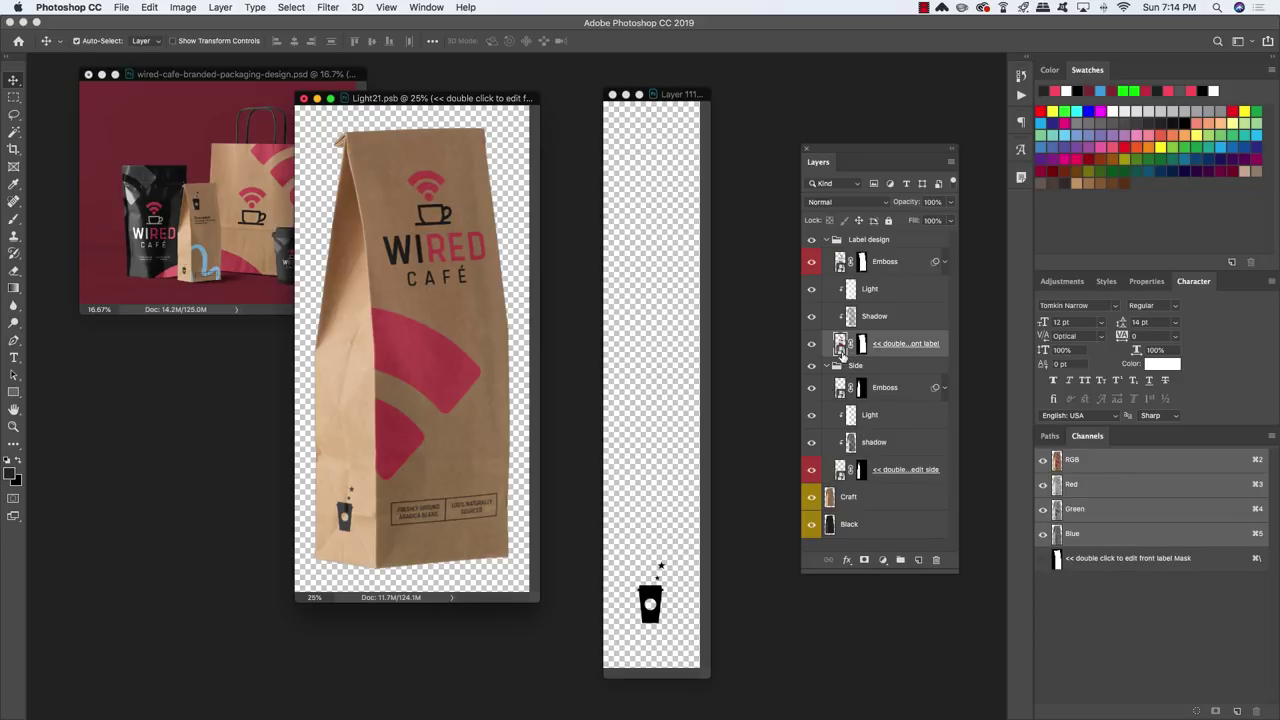
double_click(842, 349)
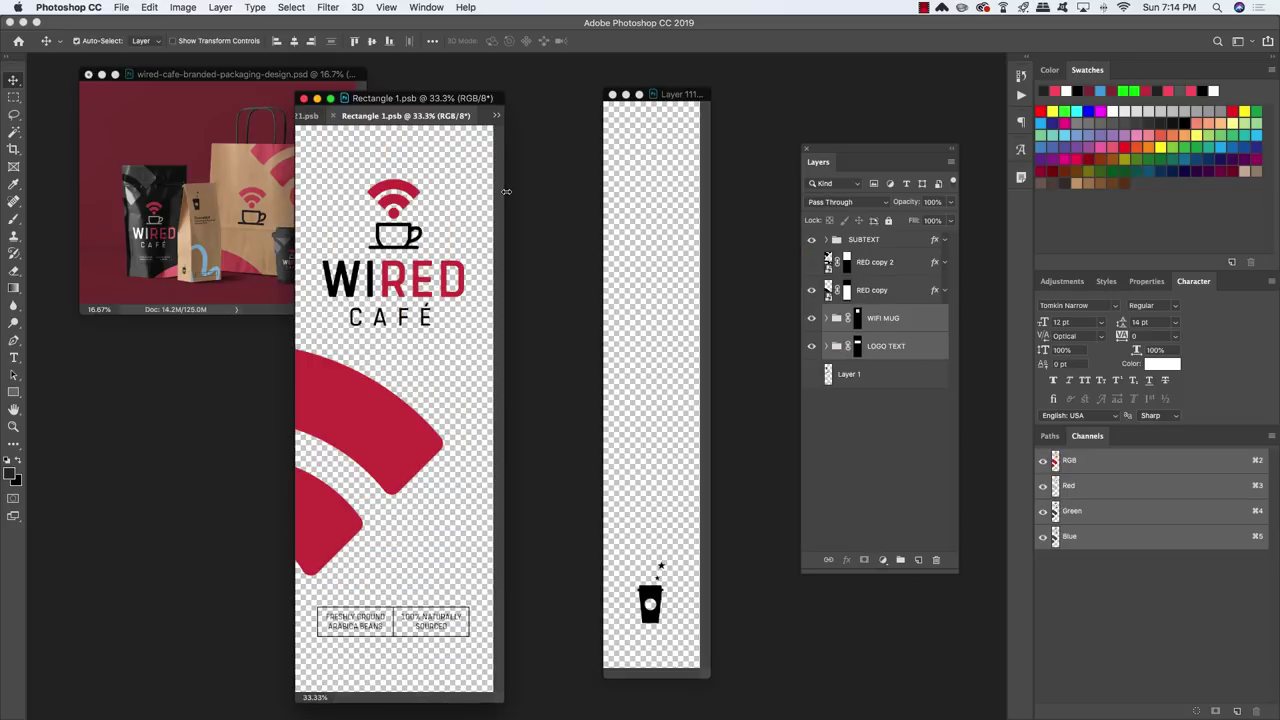
left_click(918, 317)
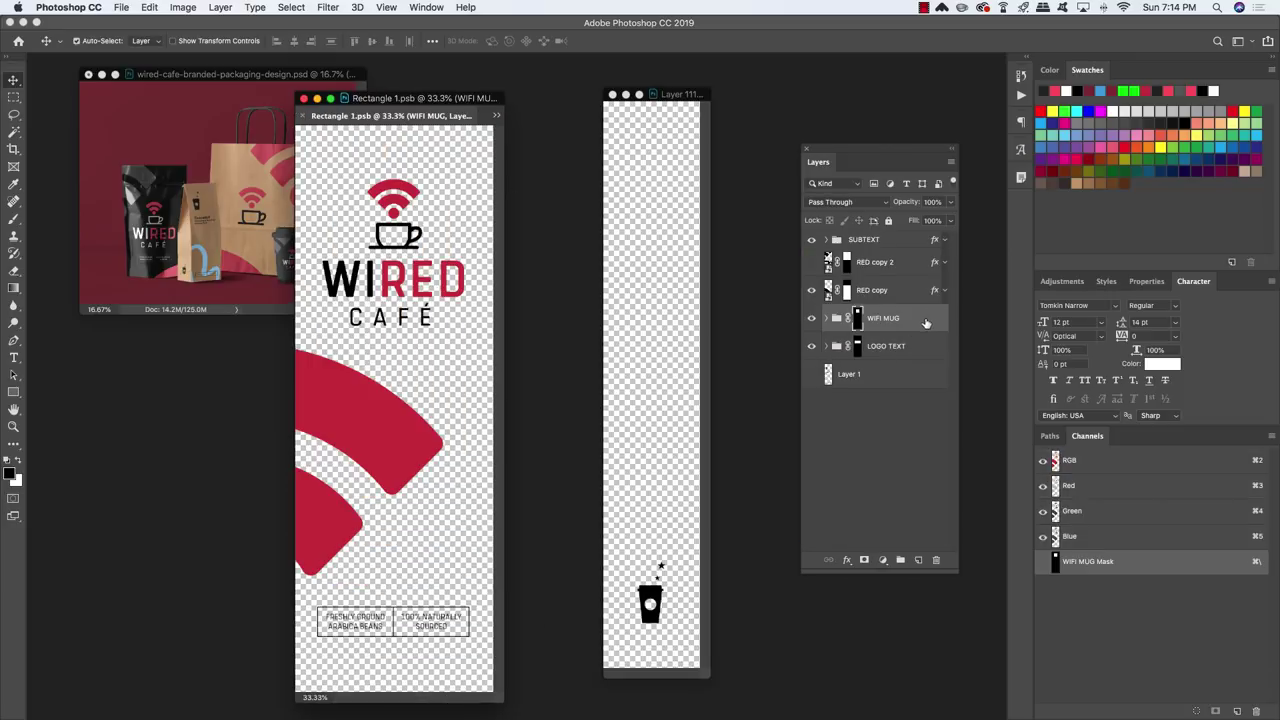
left_click_drag(930, 323, 678, 449)
Move the WIFI MUG group over the placeholder cup near the side label's lower end and hide Layer 1.
key("ctrl+t")
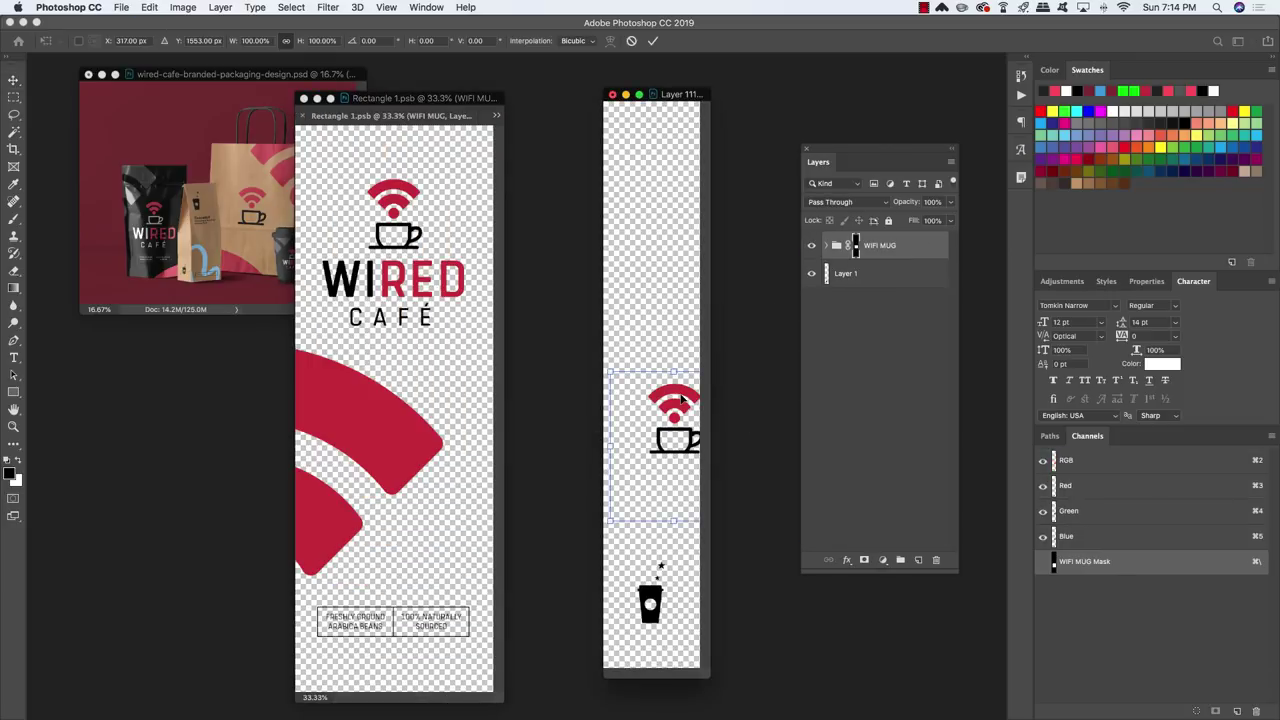
left_click_drag(682, 399, 655, 562)
key("Return")
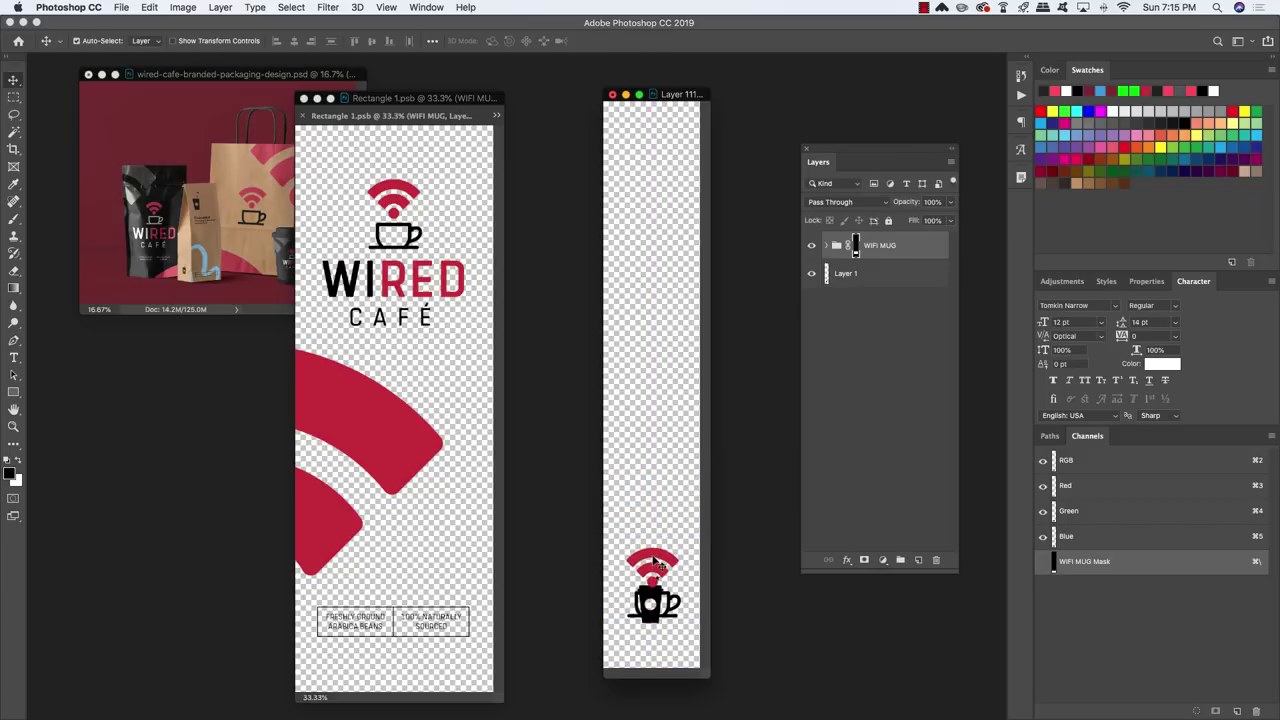
left_click(895, 274)
key("ctrl+comma")
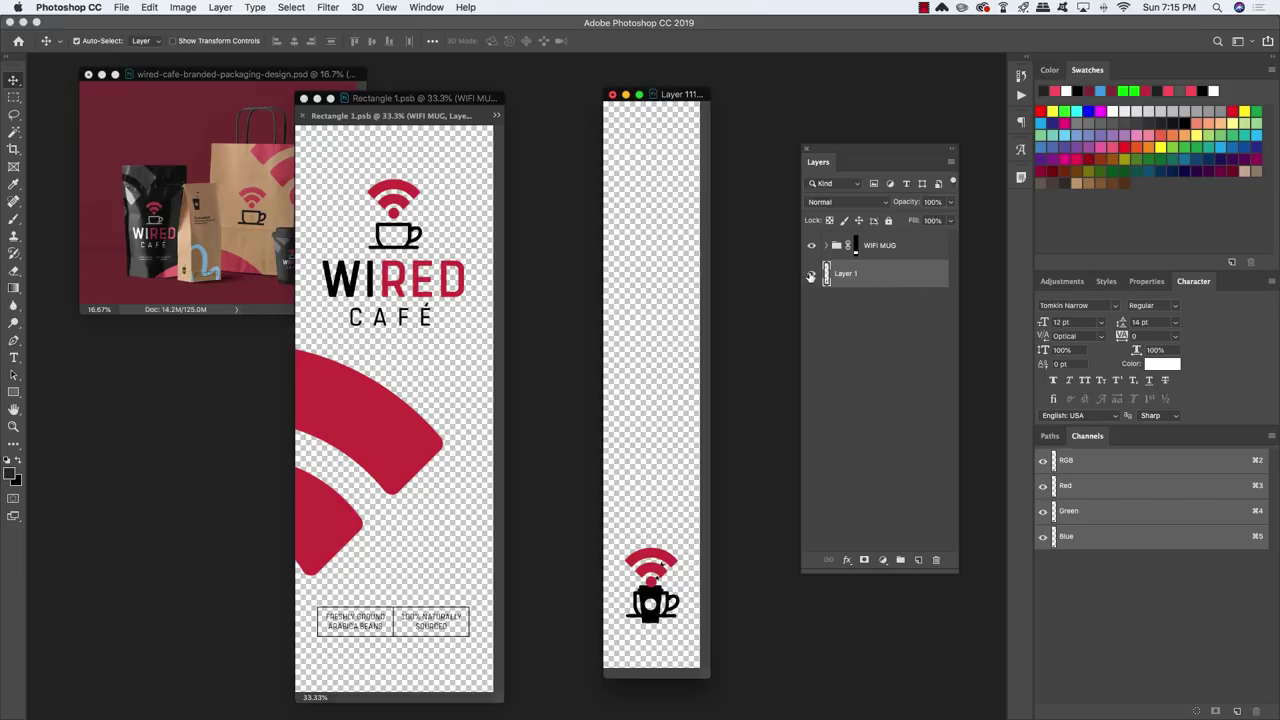
Adjust the WIFI MUG group on the side label with Free Transform and close the front label artwork.
left_click(899, 254)
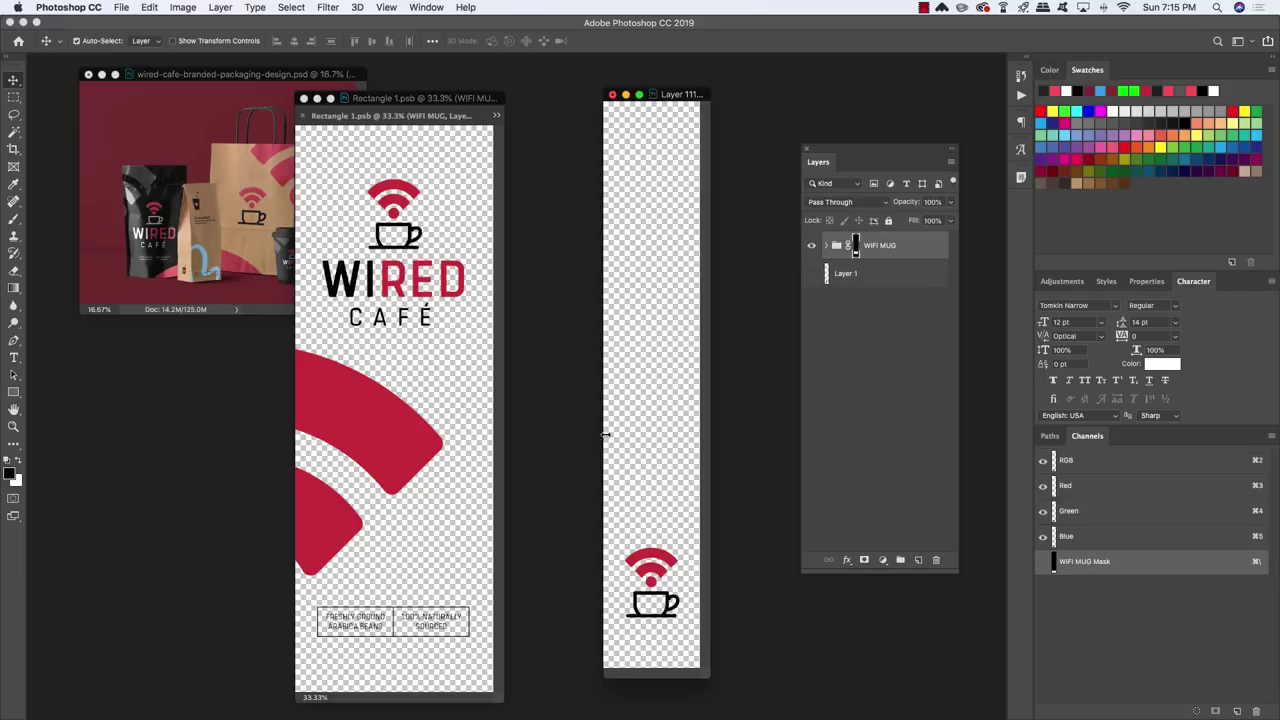
key("ctrl+t")
key("Return")
key("super+w")
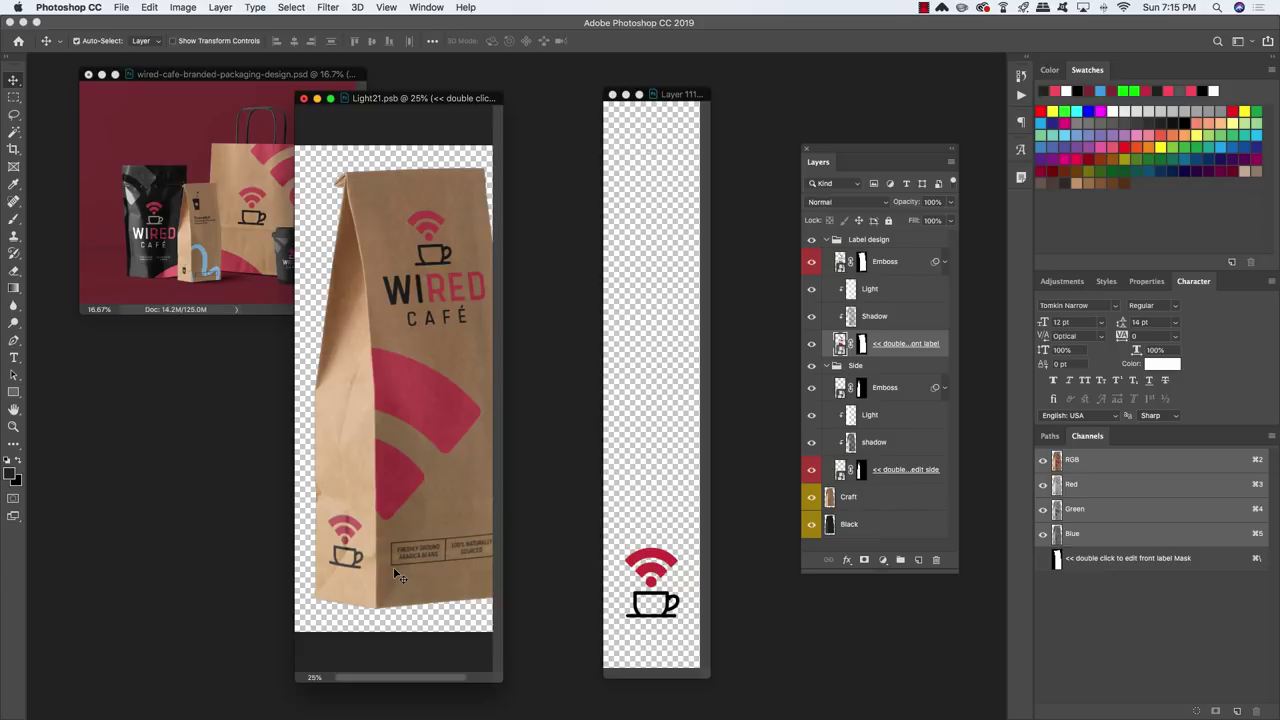
Nudge the WIFI MUG group slightly upward on the side label and save the artwork.
left_click(651, 440)
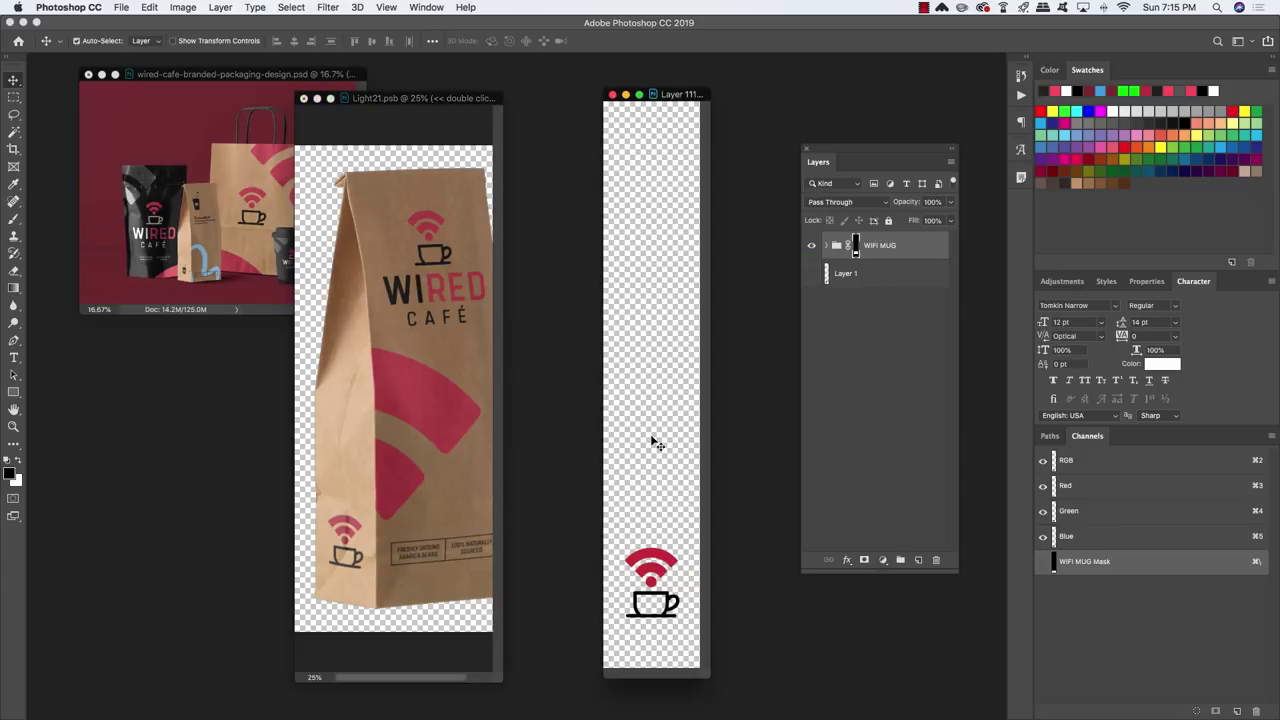
key("shift+Up")
key("super+s")
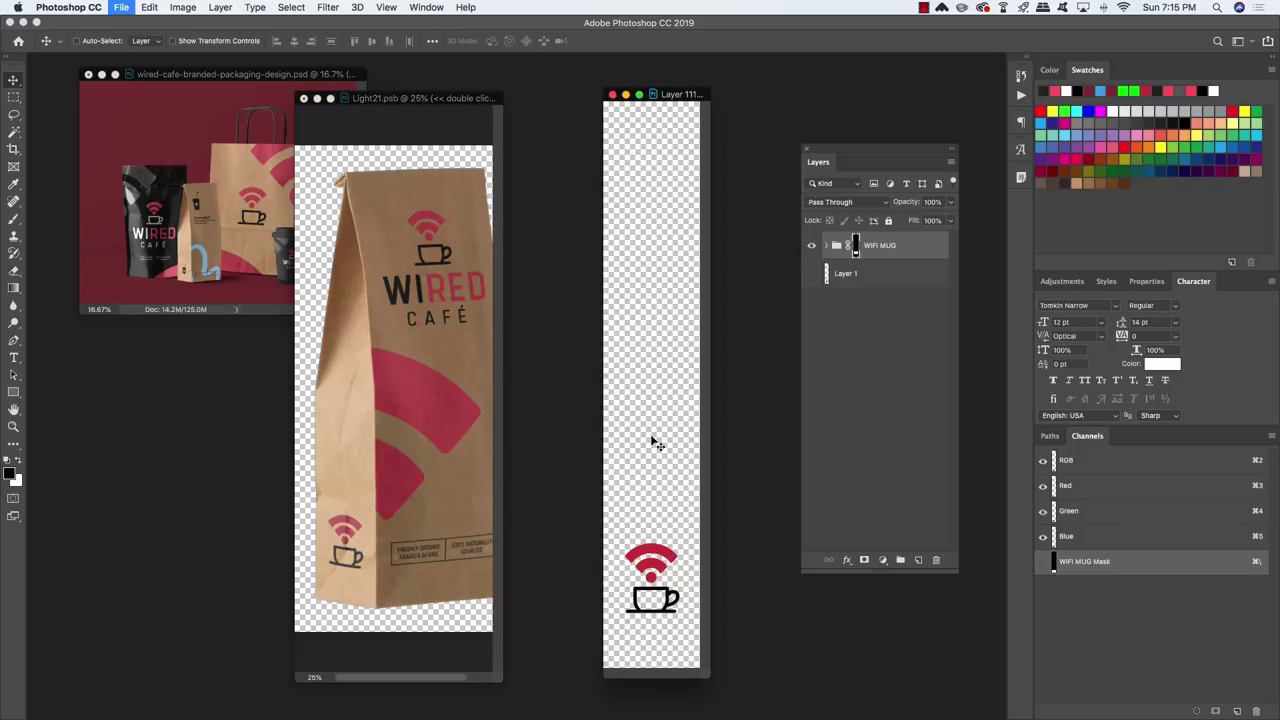
key("shift+Up")
key("super+s")
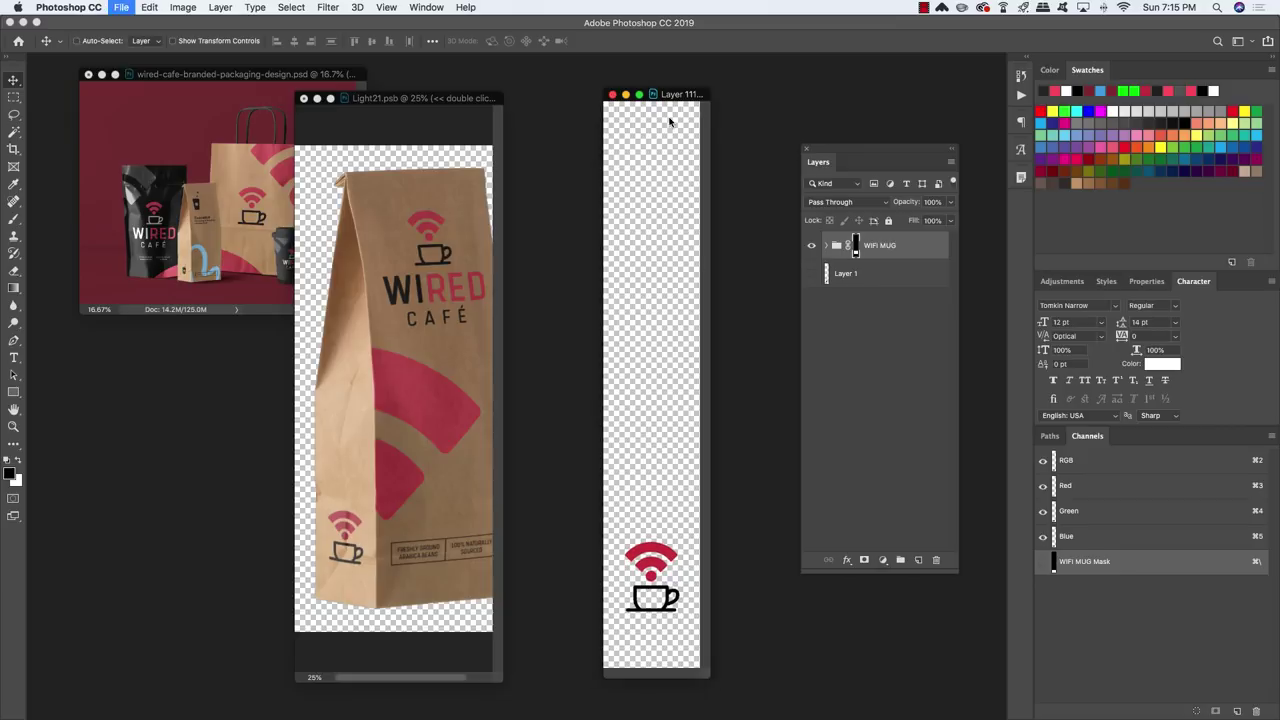
Close the side label artwork and show the Light21.psb craft bag in full-screen view.
key("super+w")
key("f")
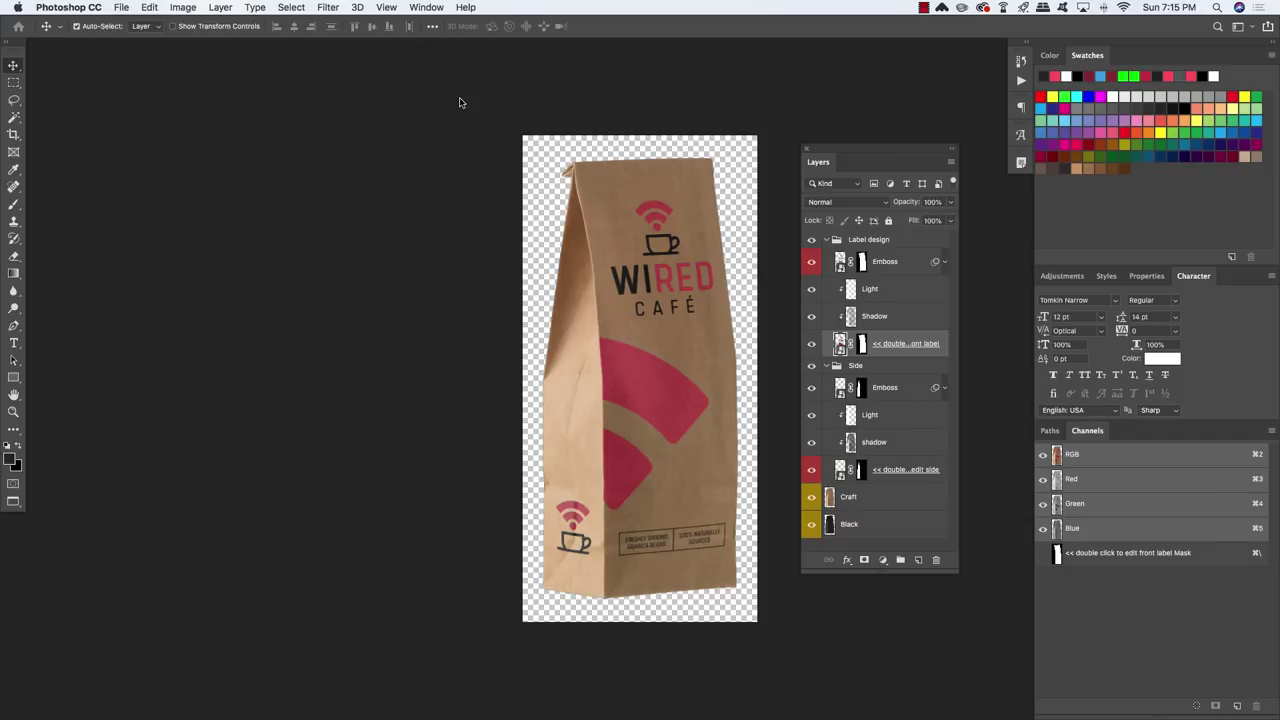
key("super+o")
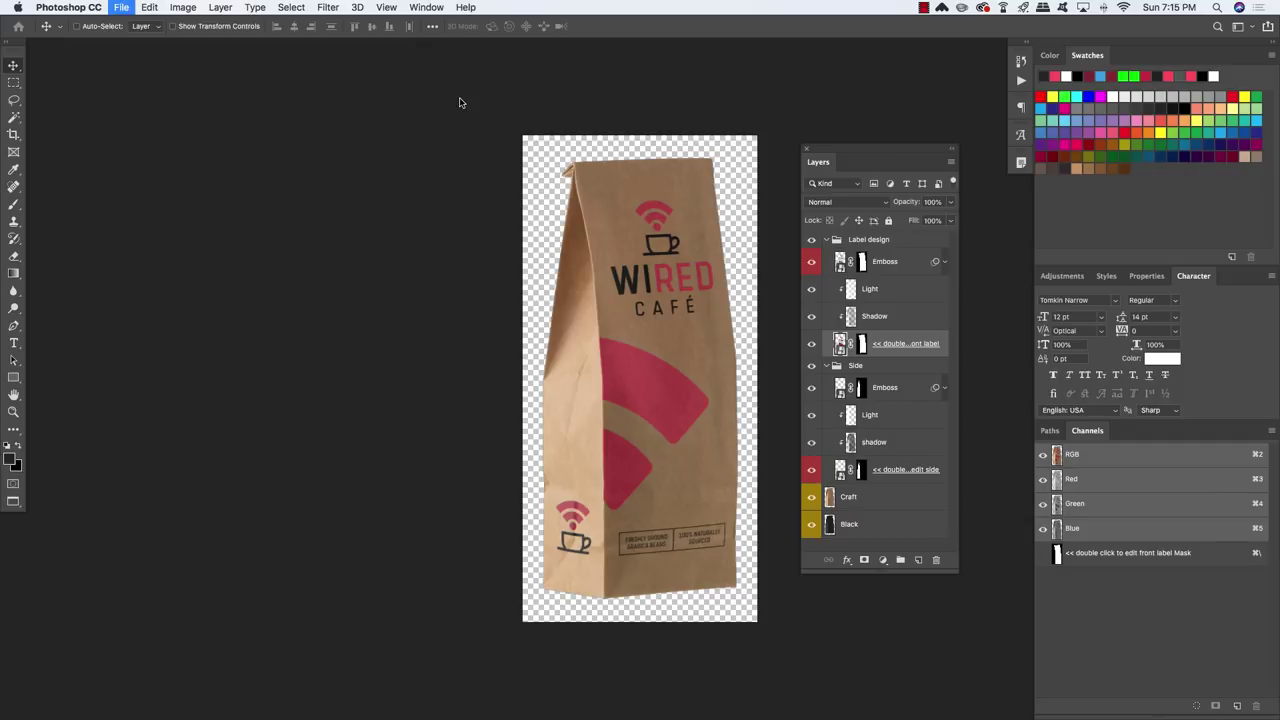